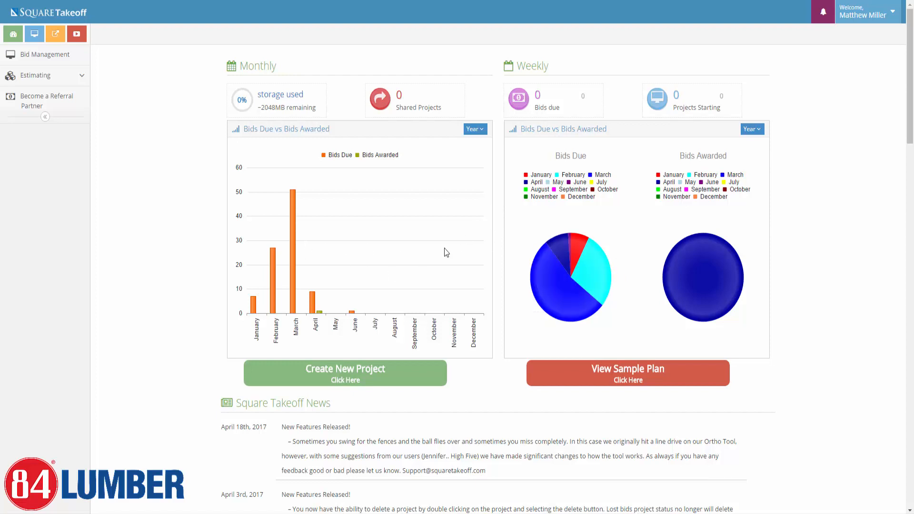
Glance at the chart's Year choices without changing them, then go to Bid Management.
left_click(474, 129)
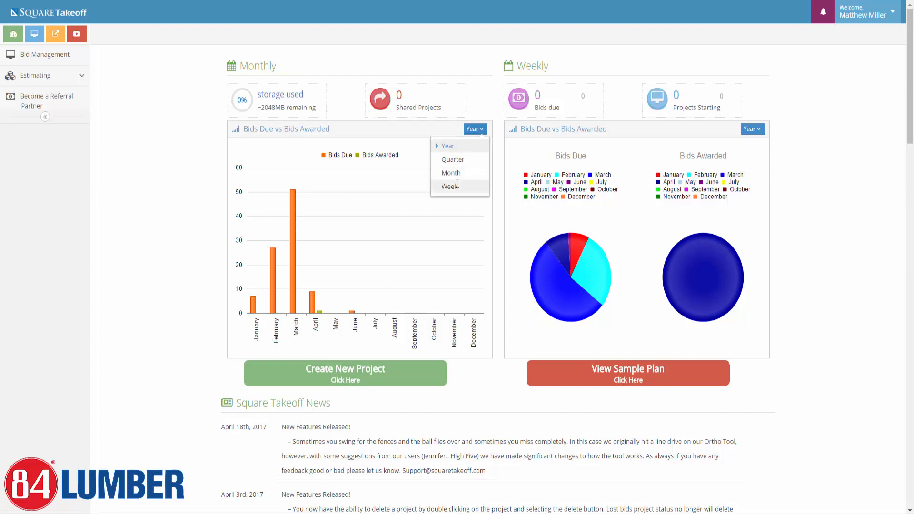
left_click(464, 216)
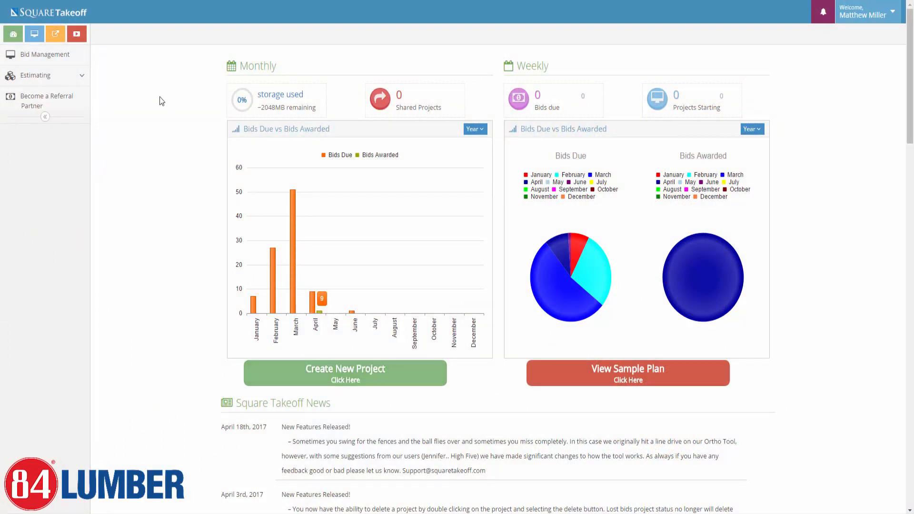
left_click(50, 57)
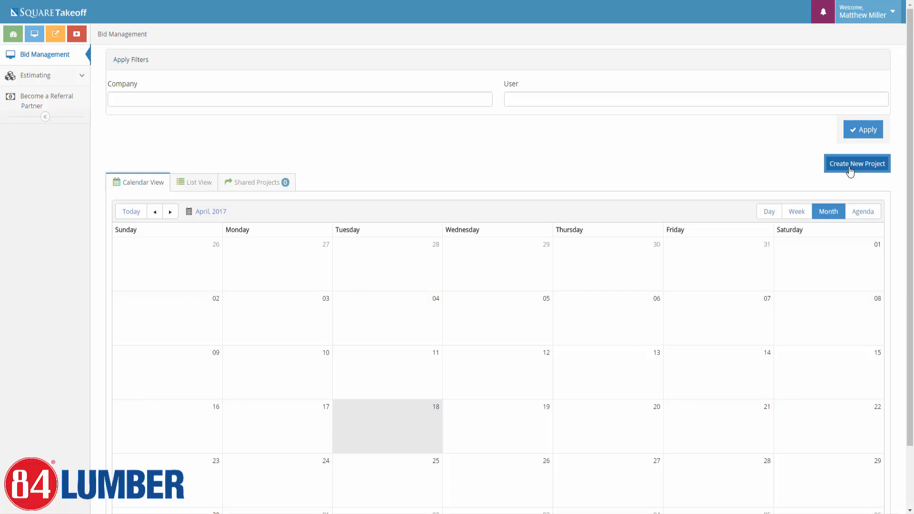
View projects in List View, return to Calendar View, and begin a new project.
left_click(188, 185)
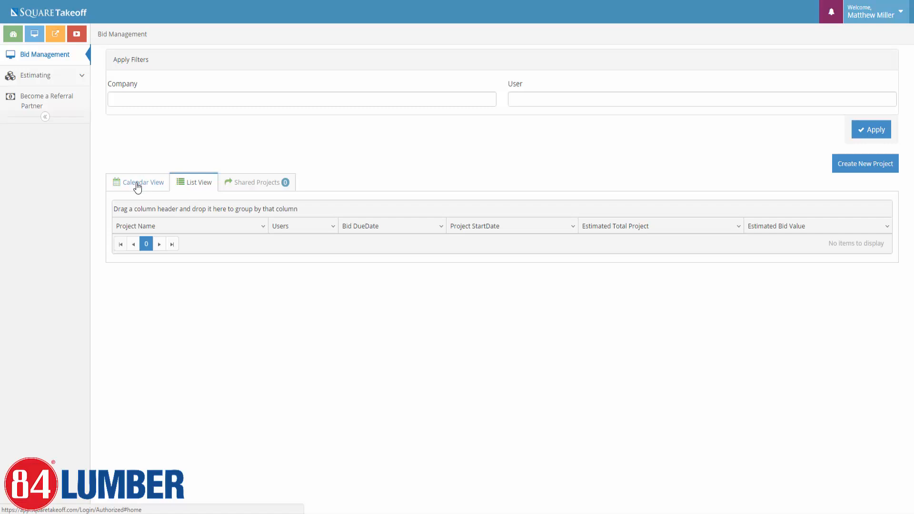
left_click(138, 186)
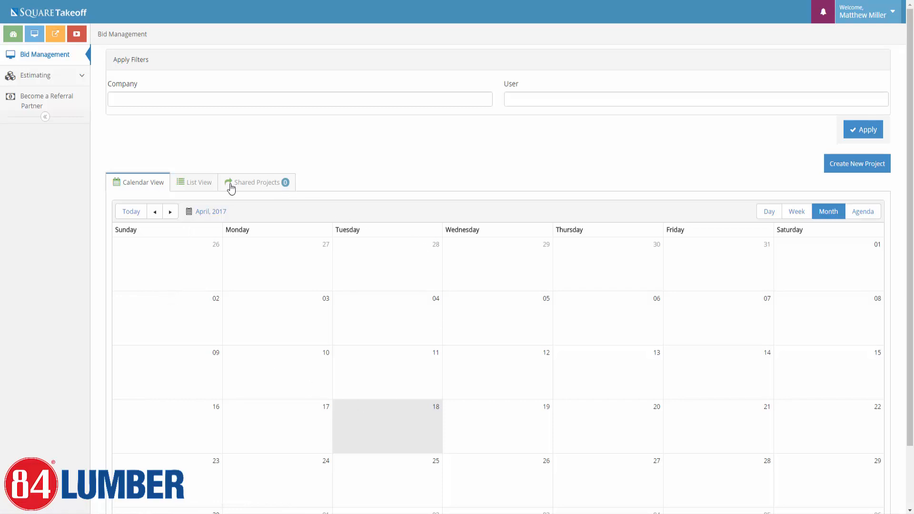
left_click(858, 166)
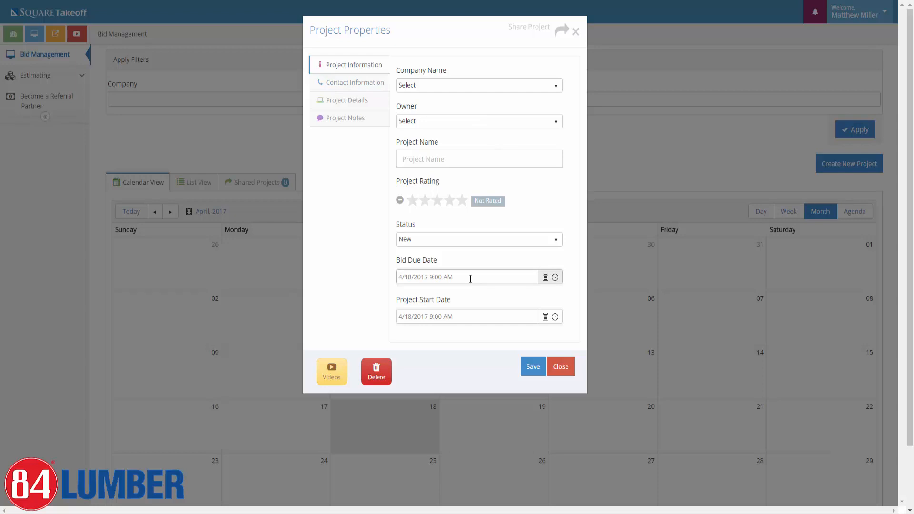
Set the company to 84 Lumber Company and assign the project owner.
left_click(550, 88)
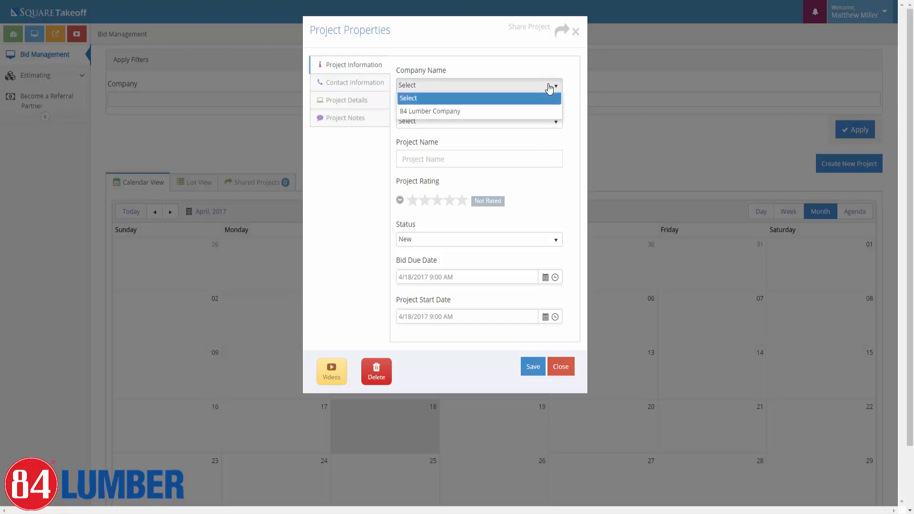
left_click(482, 115)
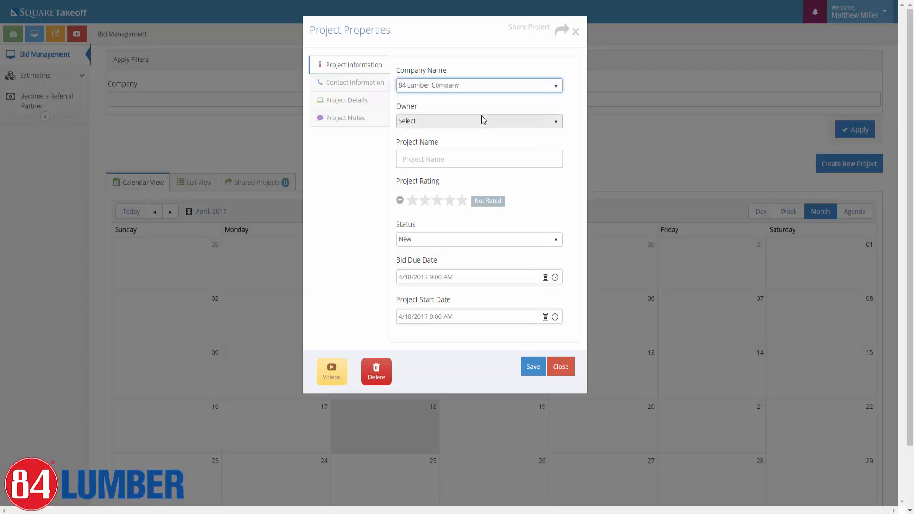
left_click(518, 125)
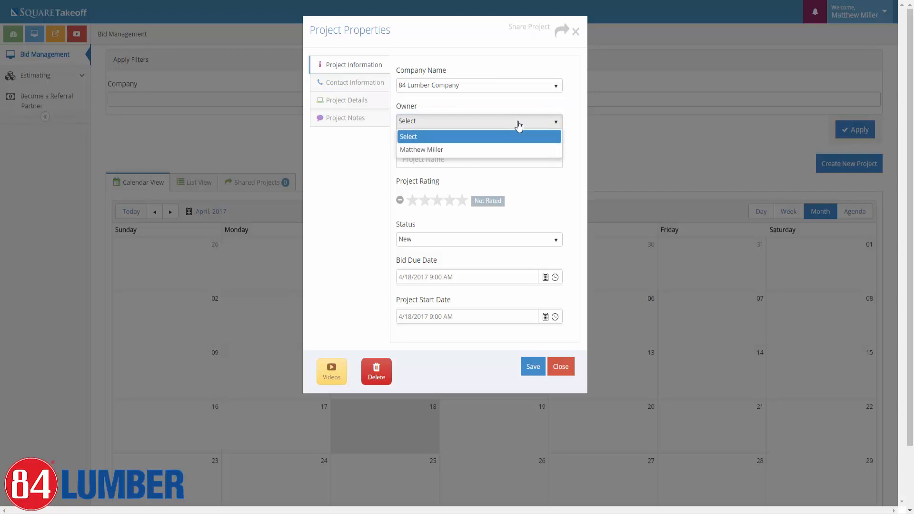
left_click(509, 151)
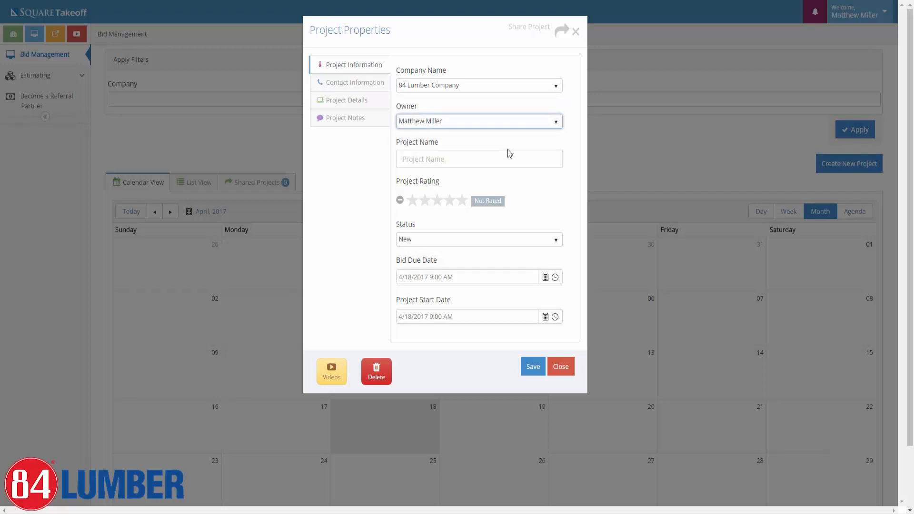
Name the project 'Demo Project' and give it a four-star rating.
left_click(491, 161)
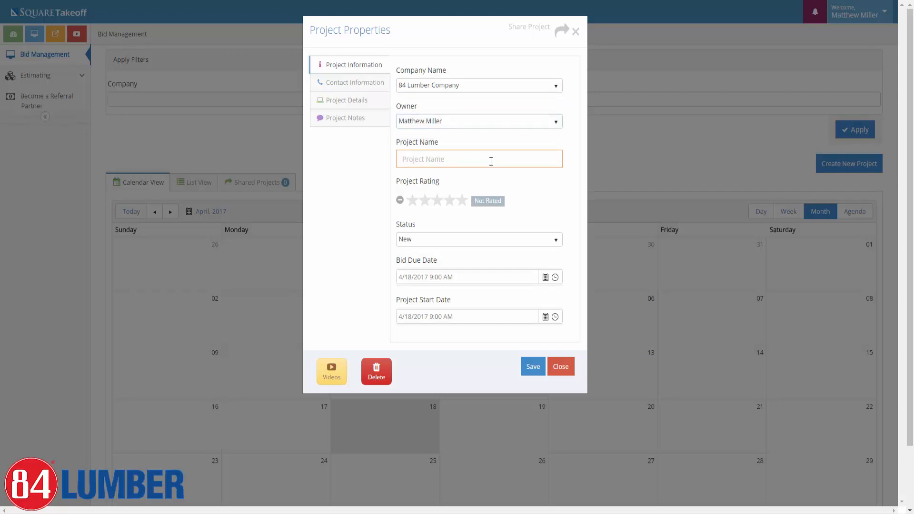
type("Demo Project")
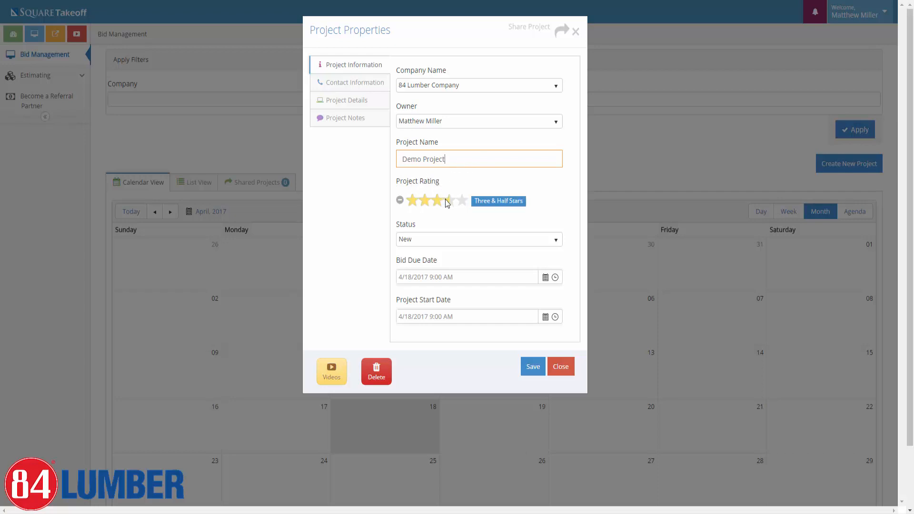
left_click(464, 202)
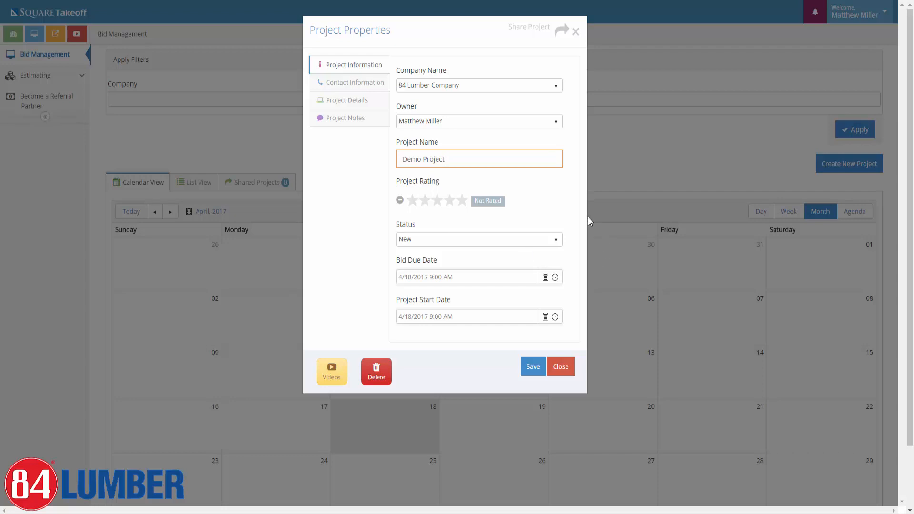
left_click(454, 204)
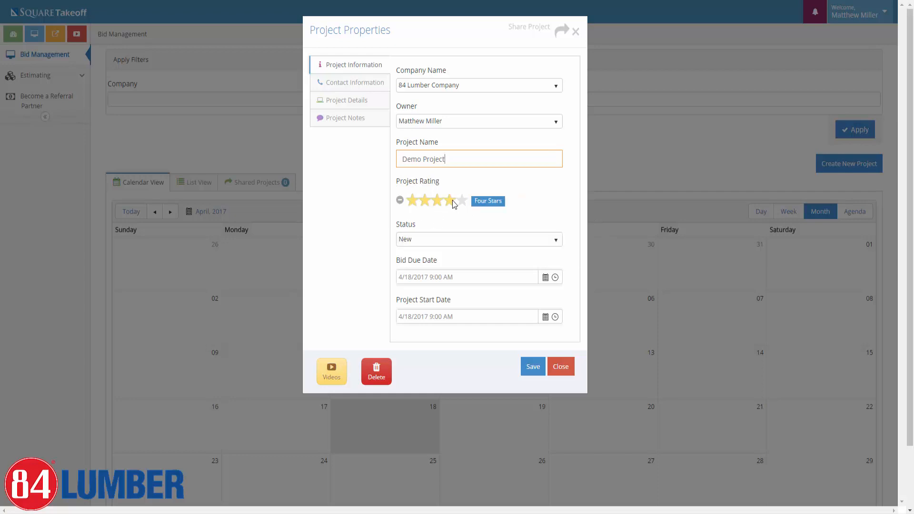
left_click(452, 240)
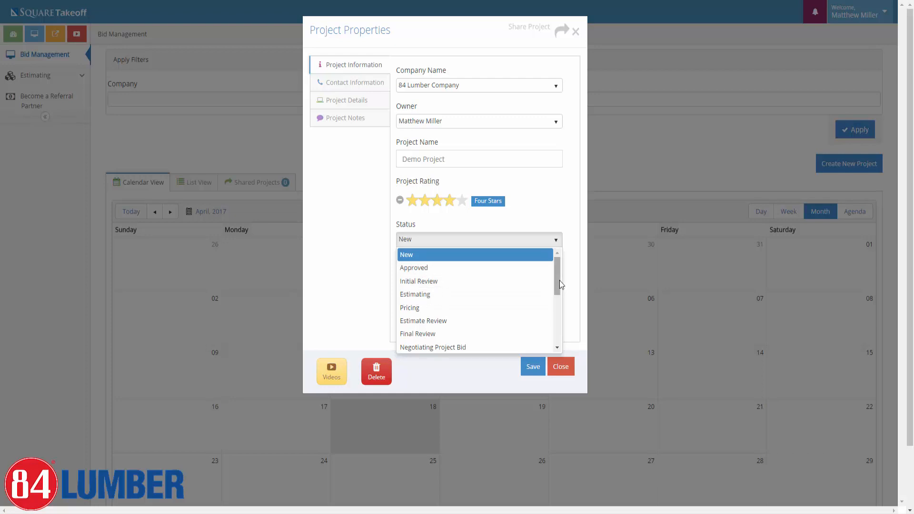
Scroll through every Status option and leave the status set to New.
left_click_drag(558, 280, 562, 308)
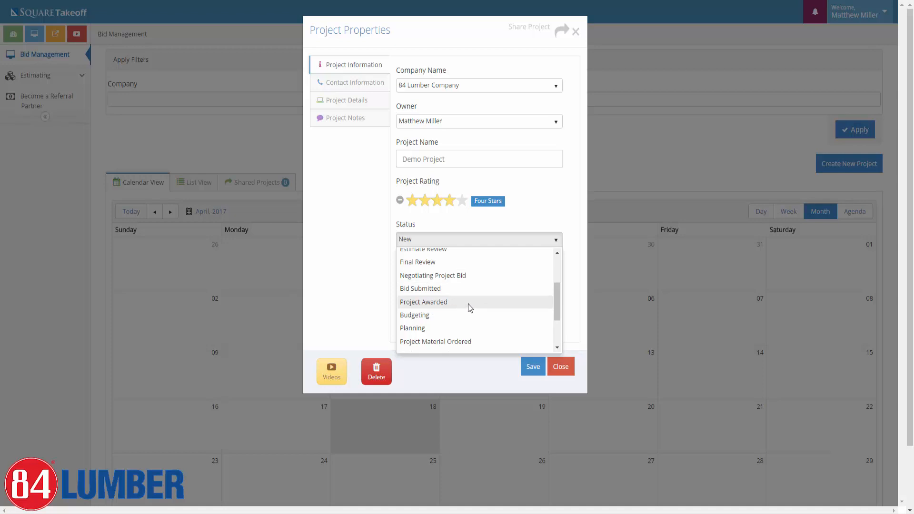
left_click_drag(559, 298, 558, 330)
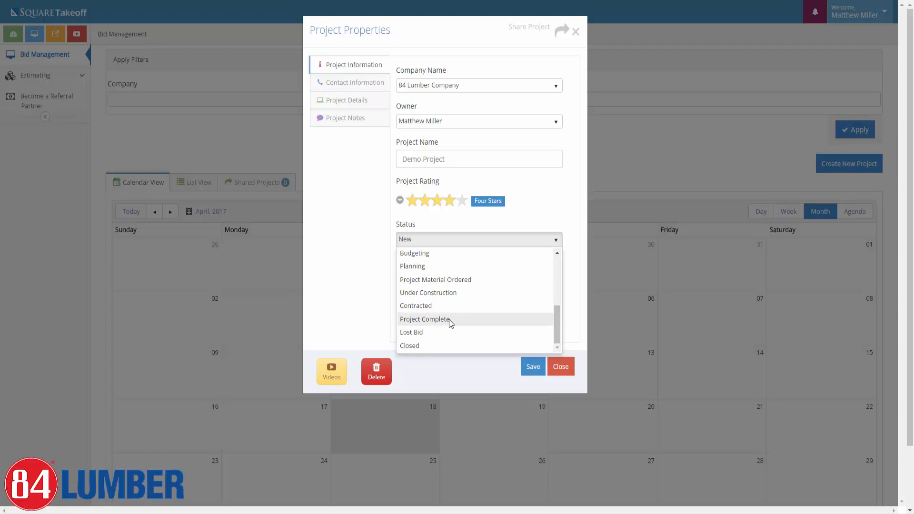
left_click_drag(558, 316, 558, 313)
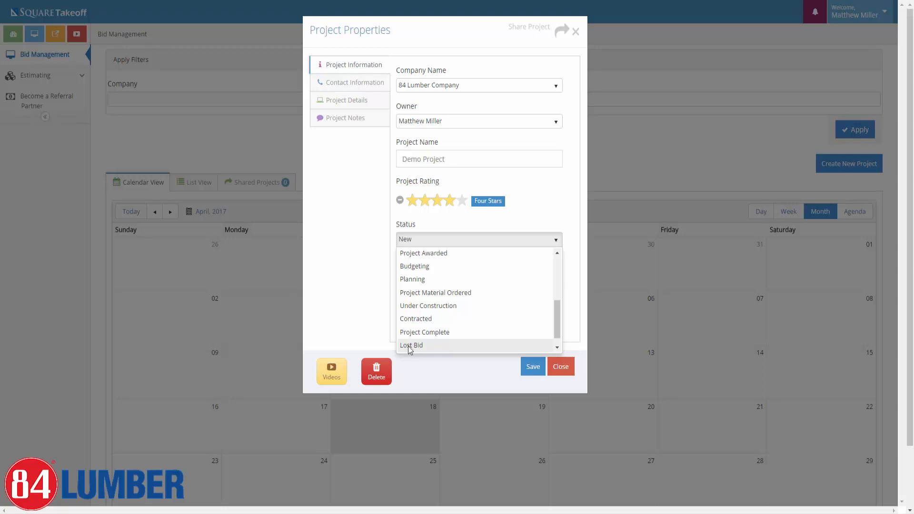
scroll(455, 305, "up", 4)
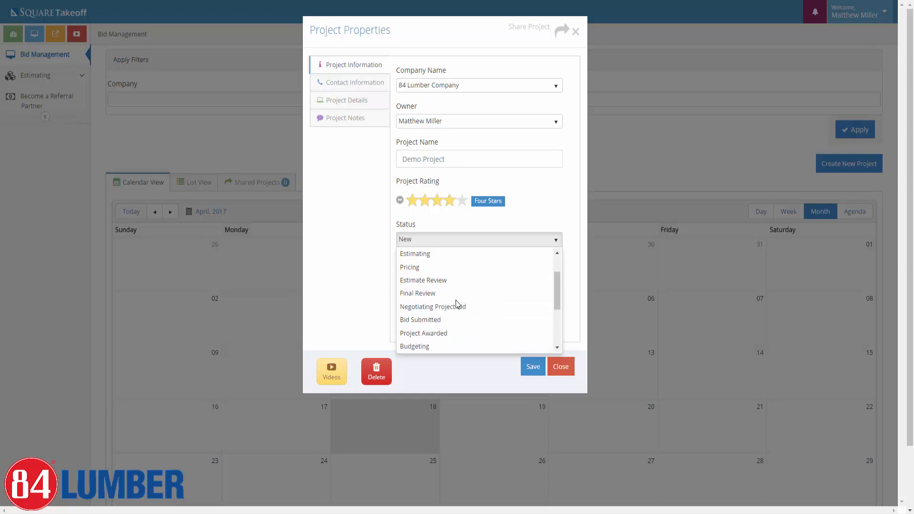
left_click(416, 254)
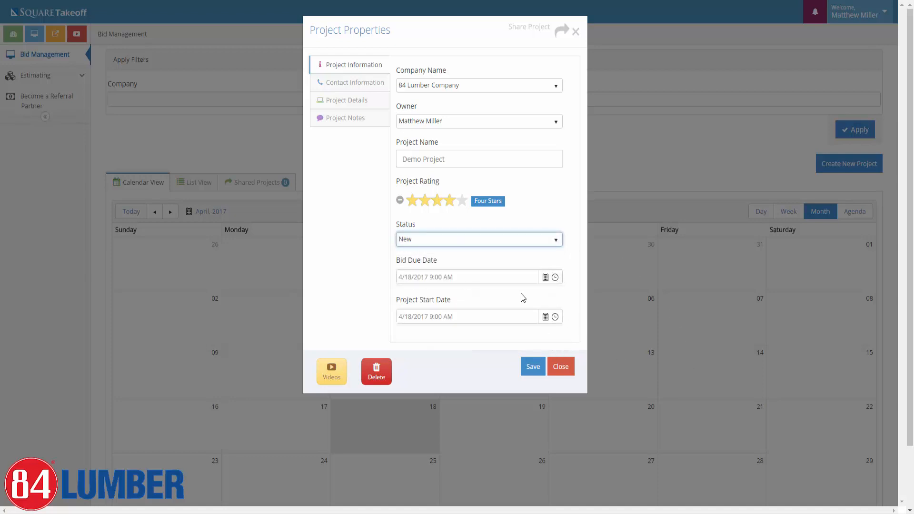
Set the bid due date to April 21, 2017 at 4:00 PM.
left_click(545, 278)
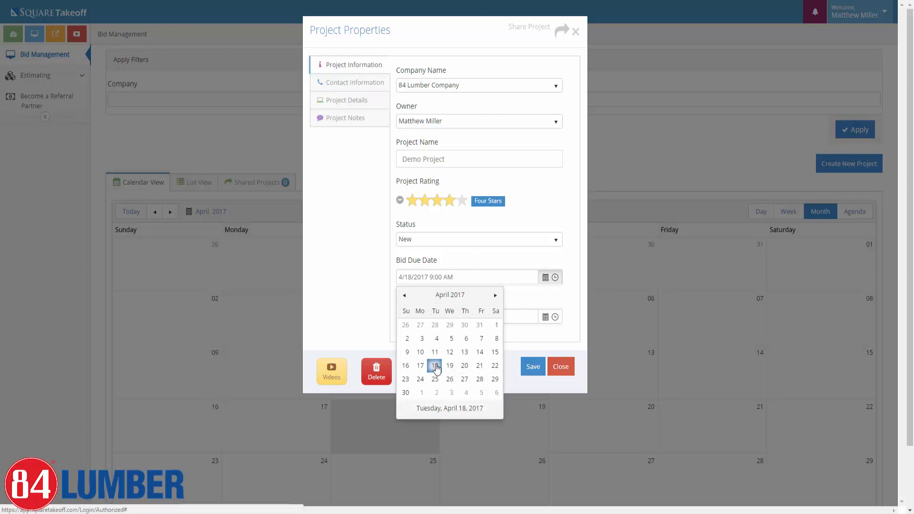
left_click(479, 366)
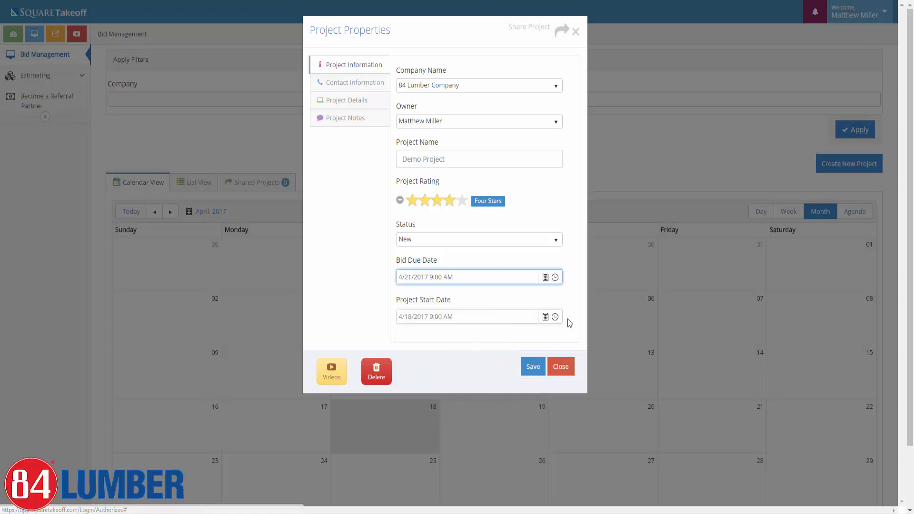
left_click(554, 278)
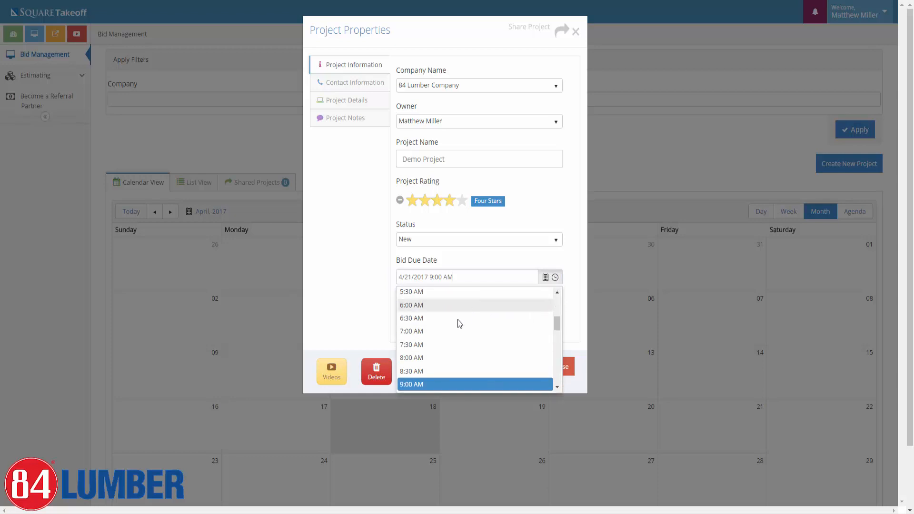
scroll(459, 329, "down", 2)
scroll(460, 338, "down", 5)
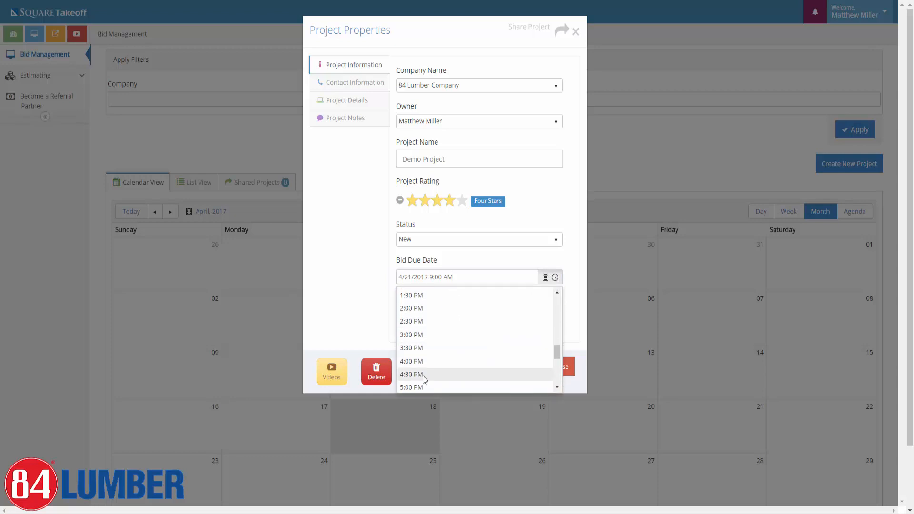
left_click(417, 362)
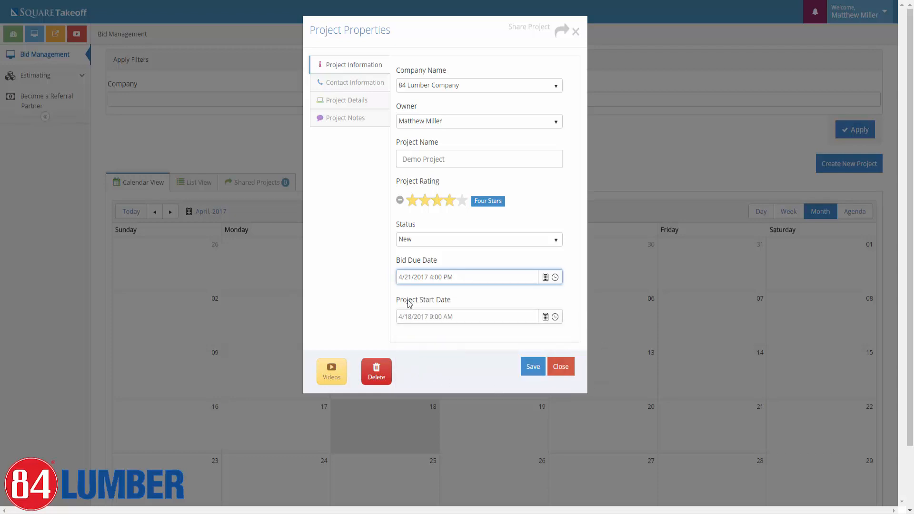
Set the project start date to May 1, 2017 at 8:00 AM.
left_click(546, 319)
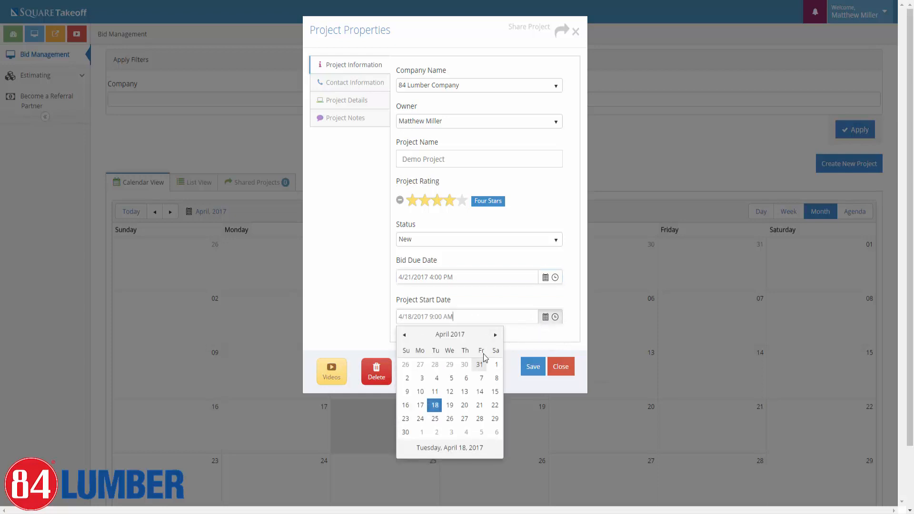
left_click(495, 334)
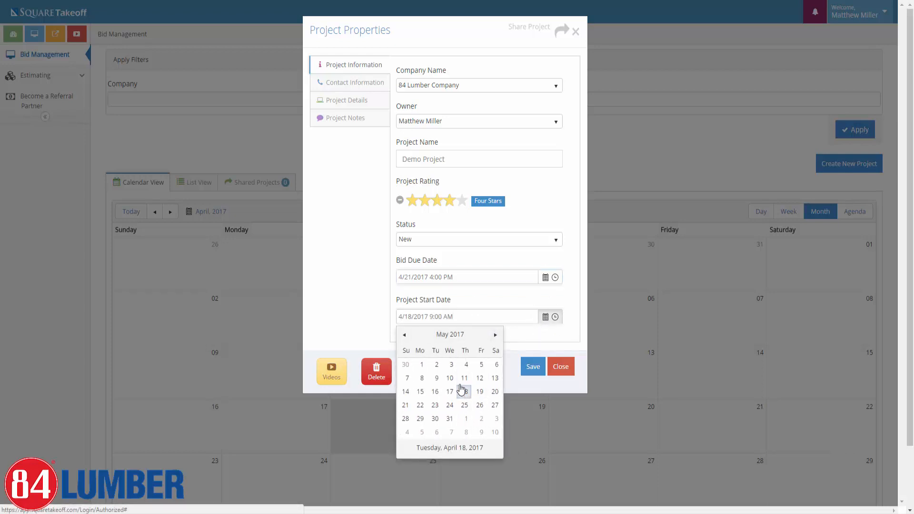
left_click(421, 364)
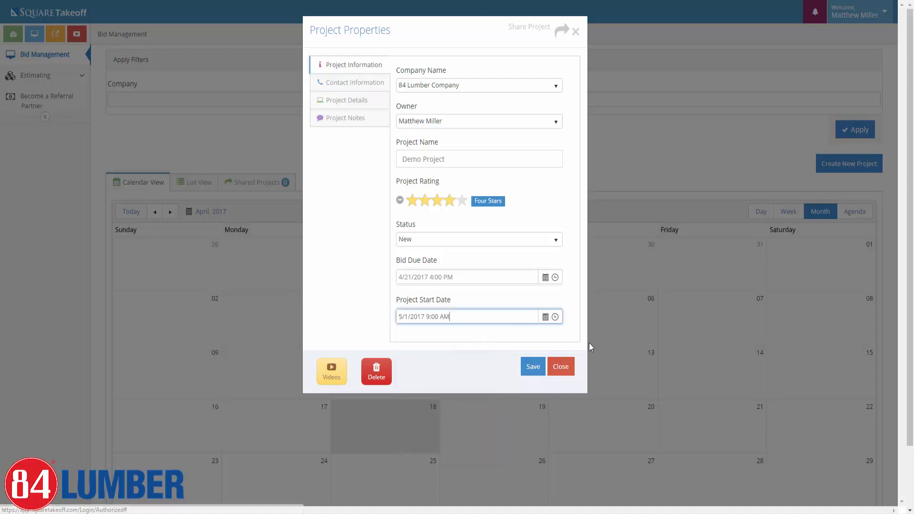
left_click(555, 317)
left_click(420, 397)
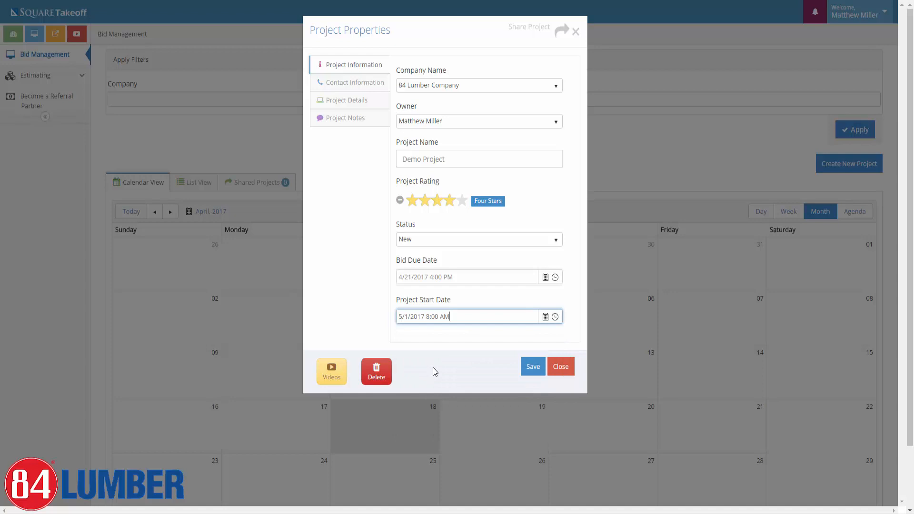
Enter the contact's name and phone number, then show the Project Details form.
left_click(345, 85)
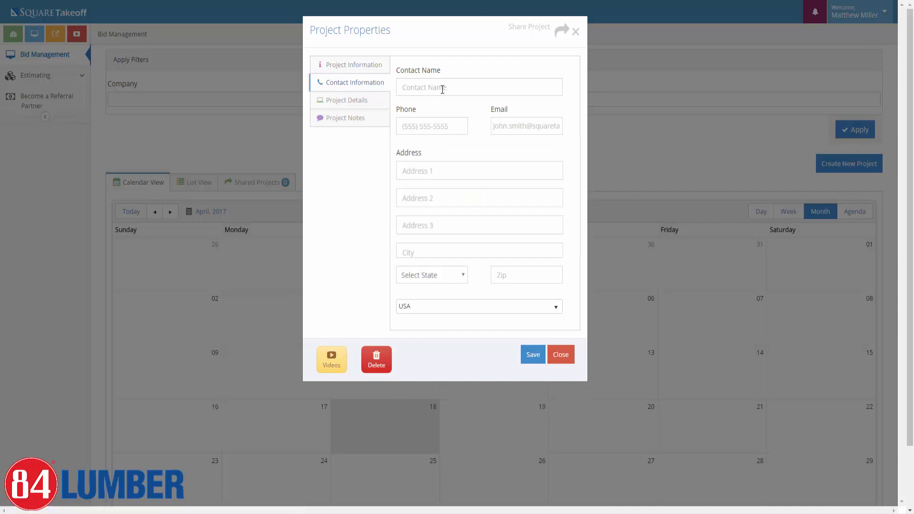
left_click(442, 90)
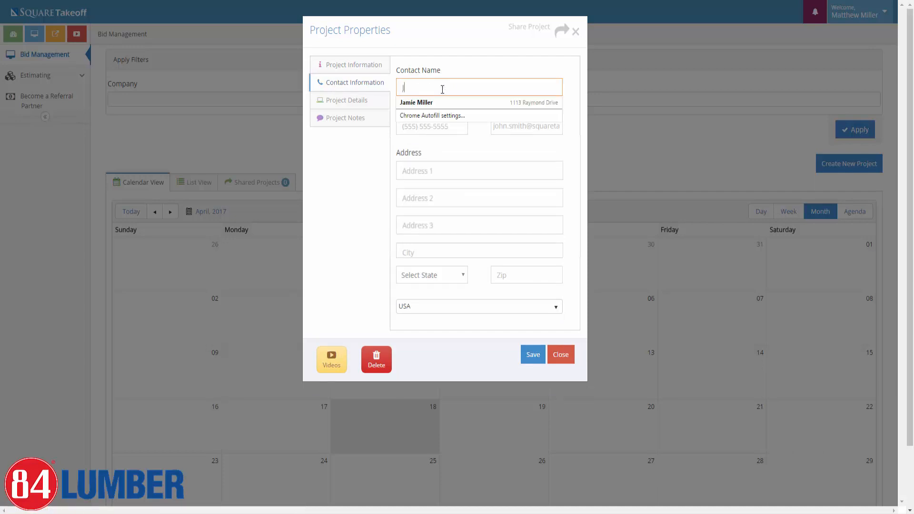
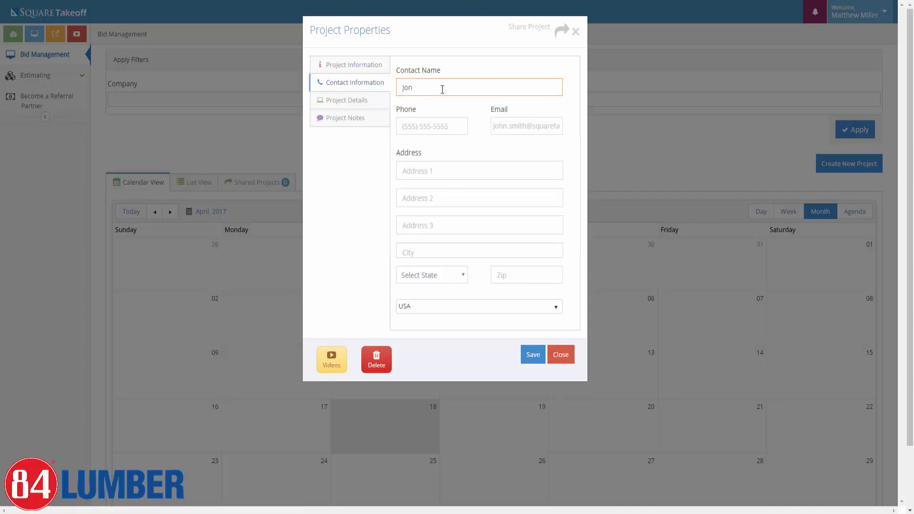
key("Tab")
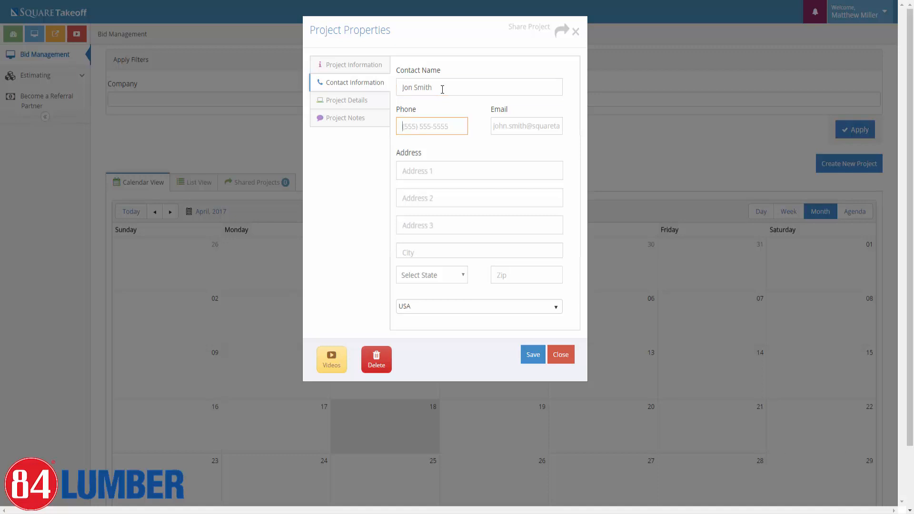
left_click(357, 106)
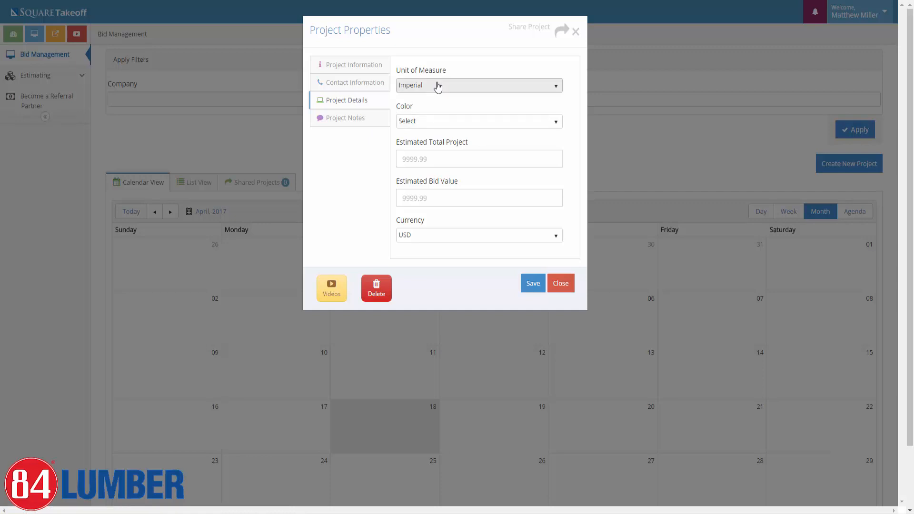
Pick Chartreuse as the project colour and enter an estimated bid value of 25000.
left_click(422, 122)
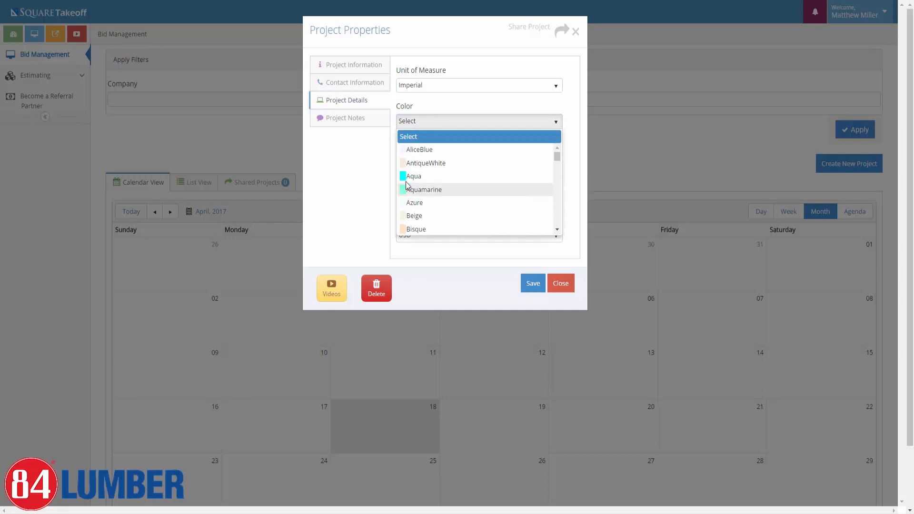
scroll(424, 199, "down", 3)
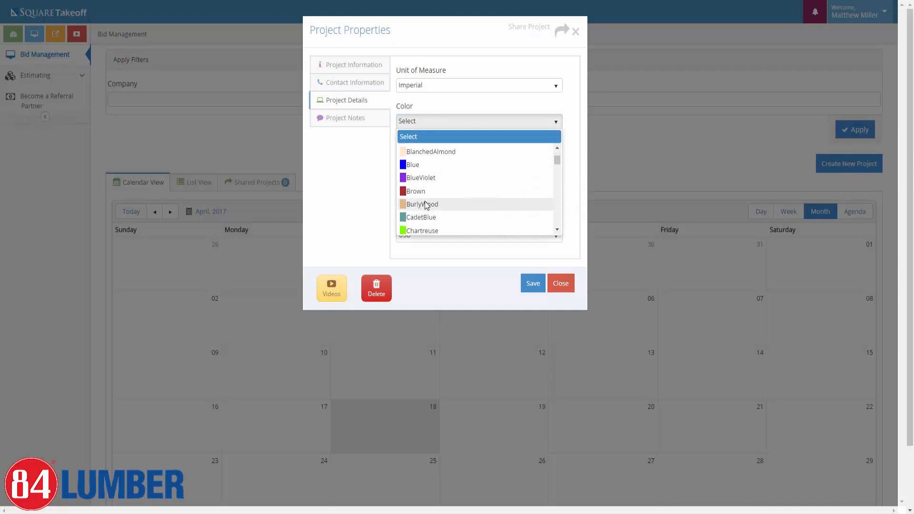
scroll(426, 204, "down", 2)
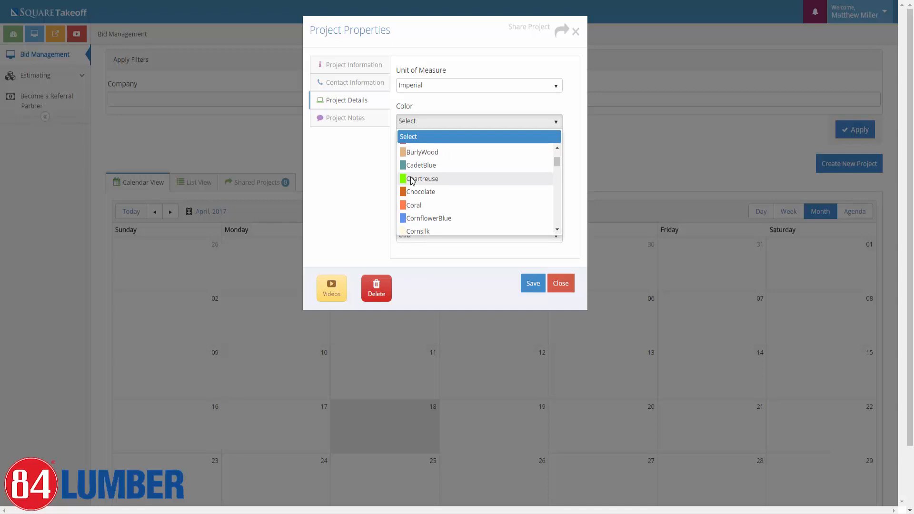
left_click(412, 179)
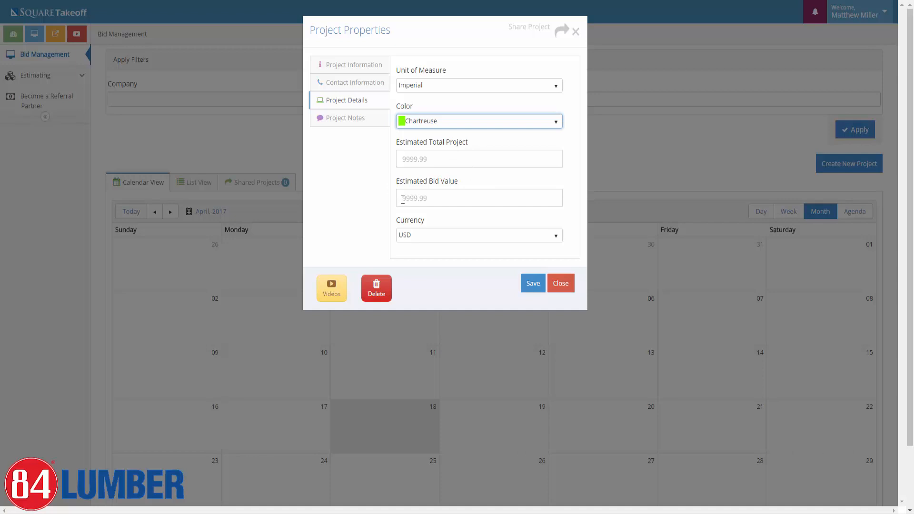
left_click(402, 199)
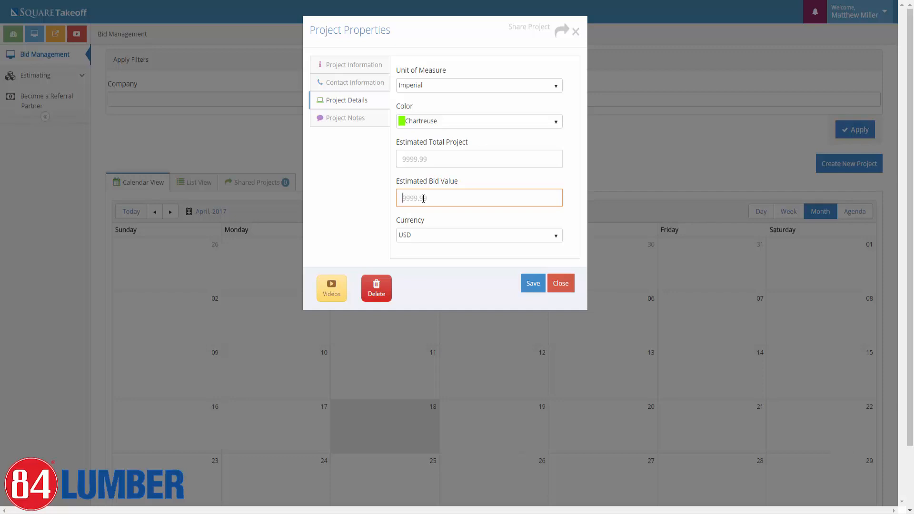
type("25000")
Leave Project Notes empty and save Demo Project, adding its April 21 bid-due entry.
left_click(334, 121)
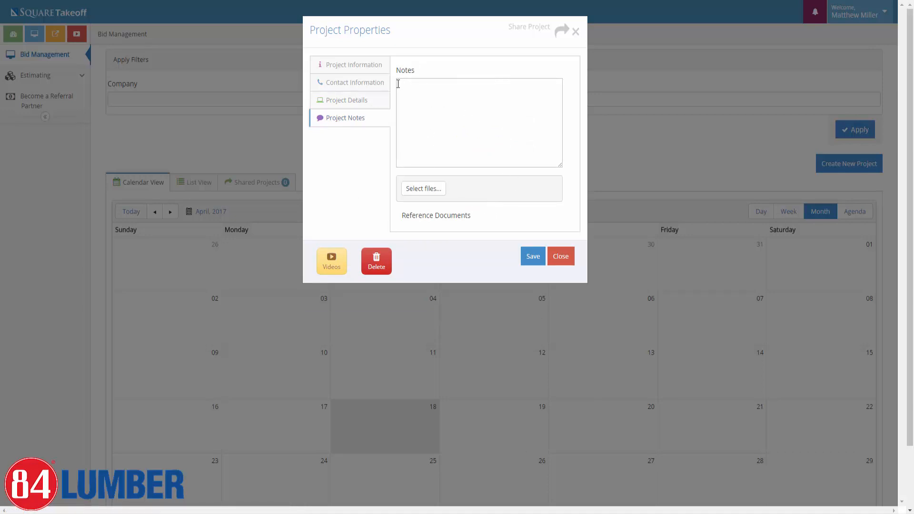
left_click(398, 85)
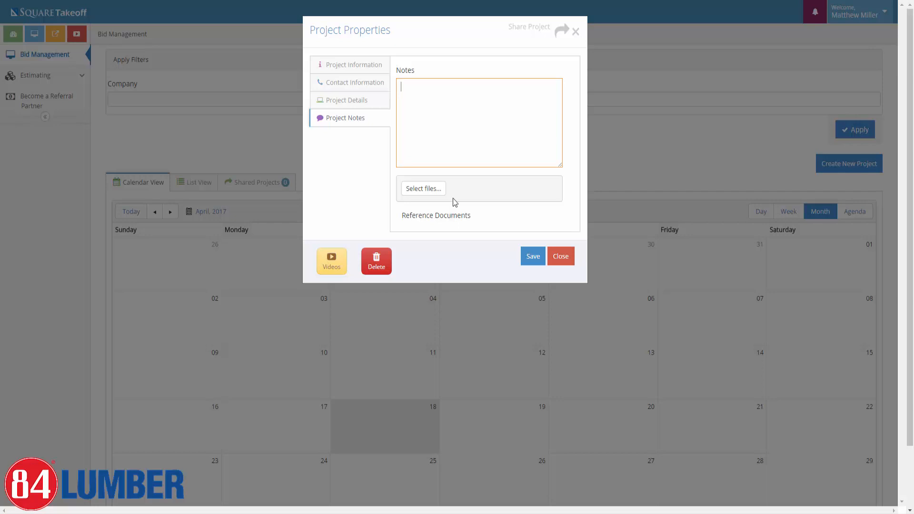
left_click(535, 259)
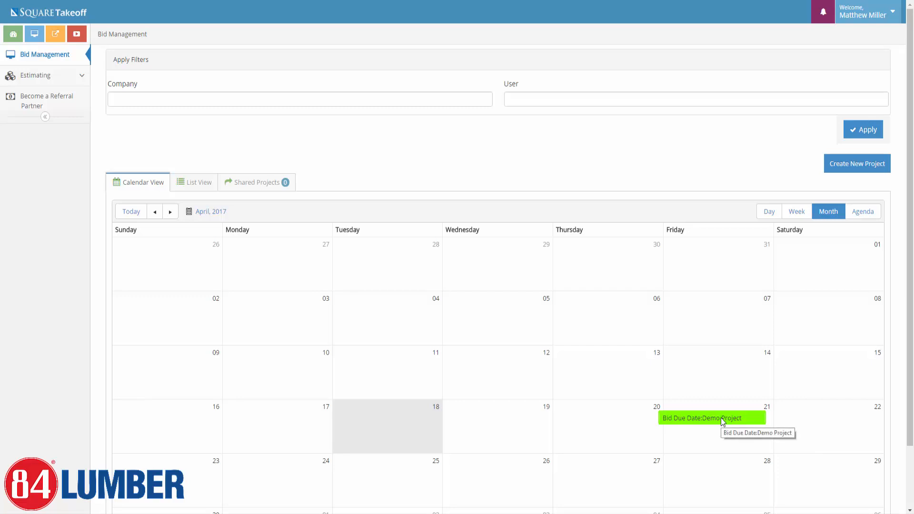
Reopen Demo Project from its bid-due entry and browse its Information and Notes tabs.
left_click(695, 419)
left_click(713, 372)
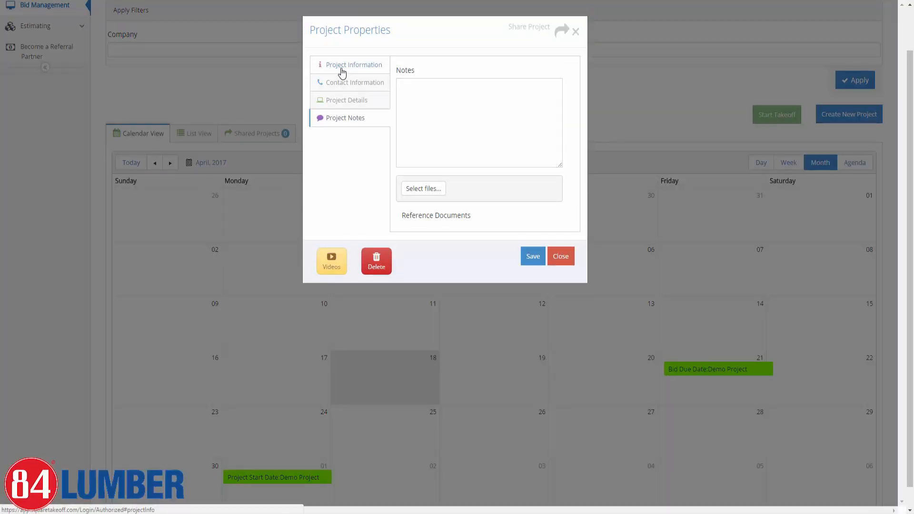
left_click(342, 72)
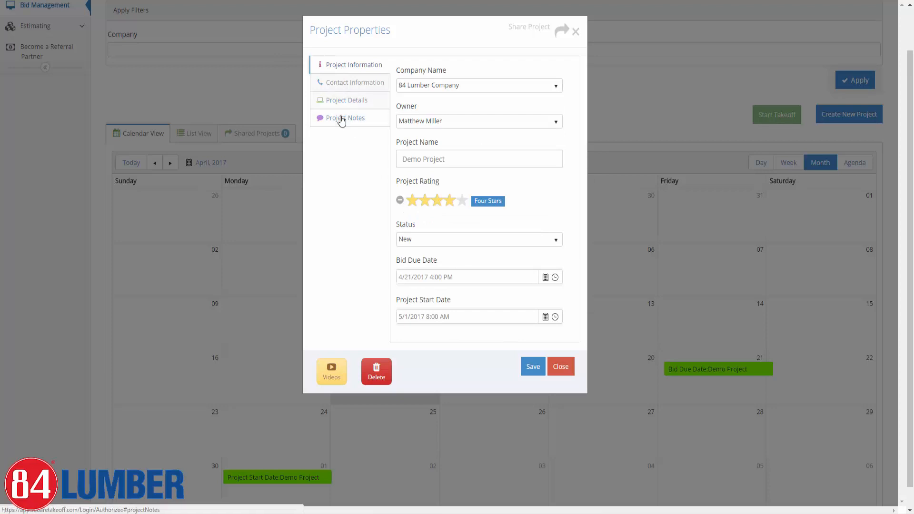
left_click(342, 119)
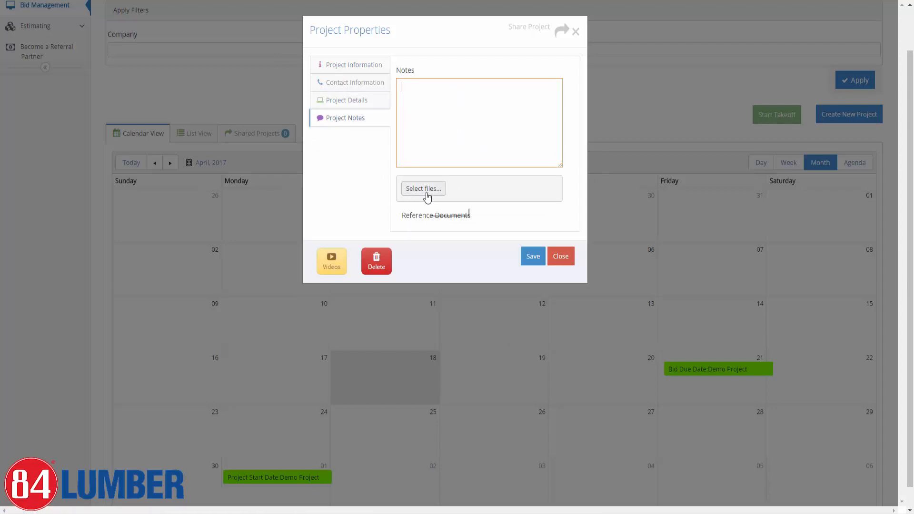
left_click(363, 70)
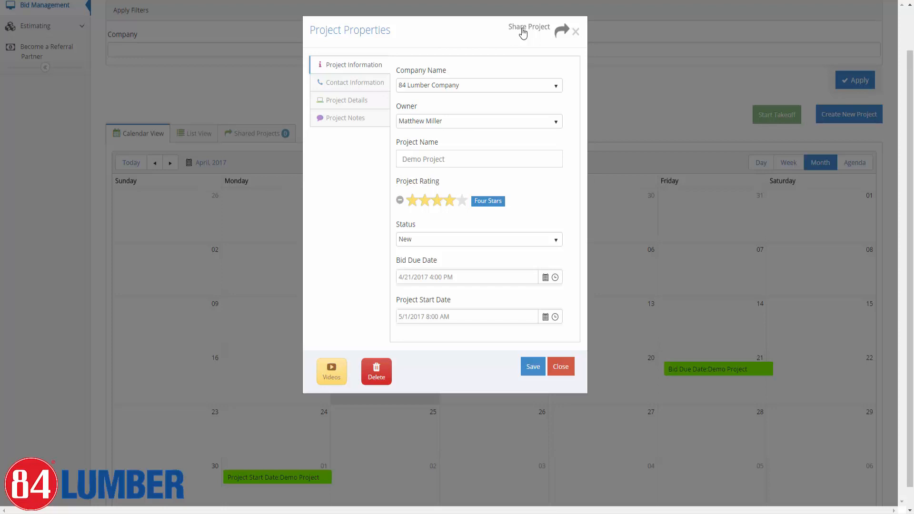
left_click(553, 33)
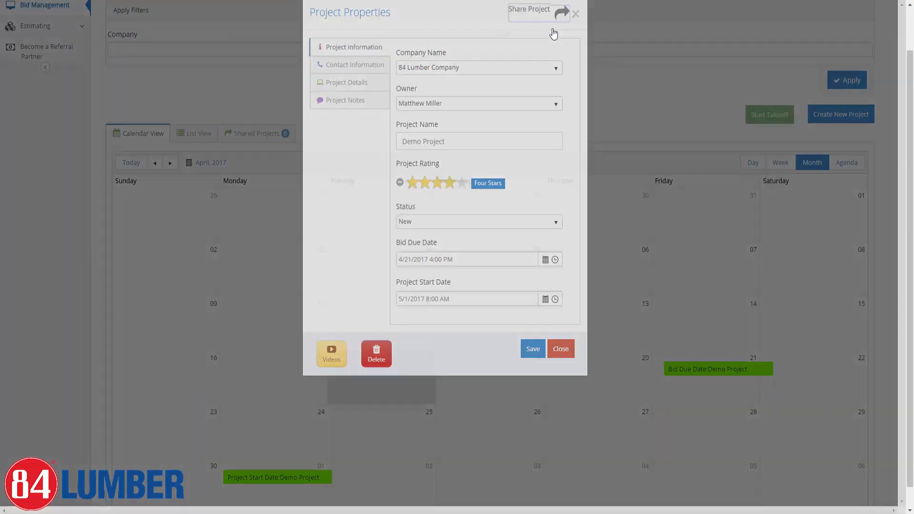
left_click(327, 78)
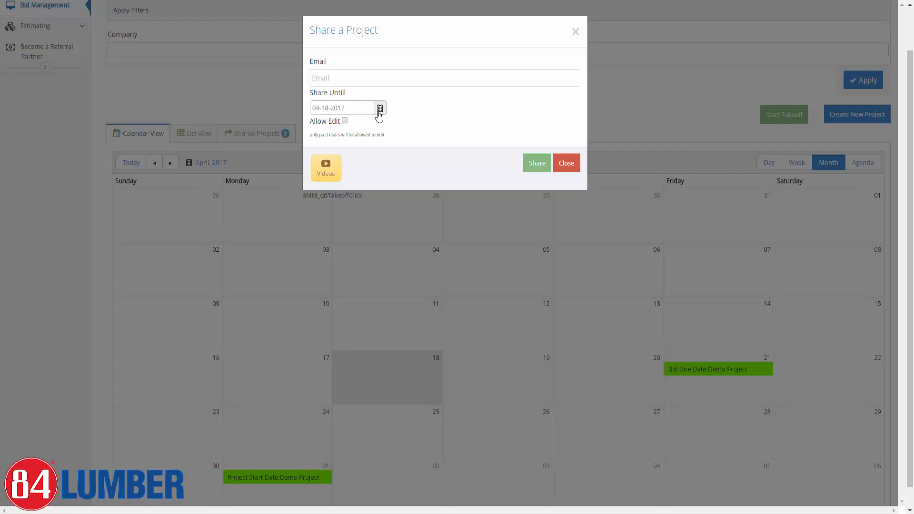
left_click(339, 80)
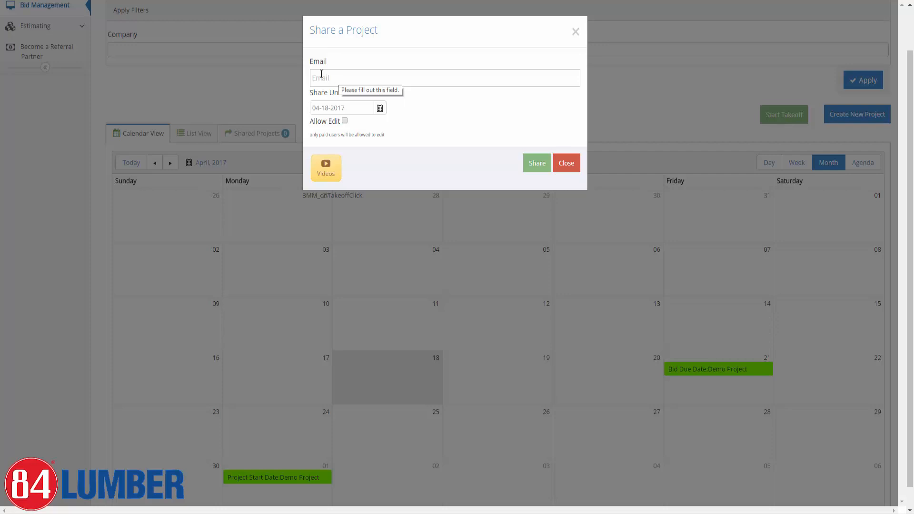
left_click(322, 75)
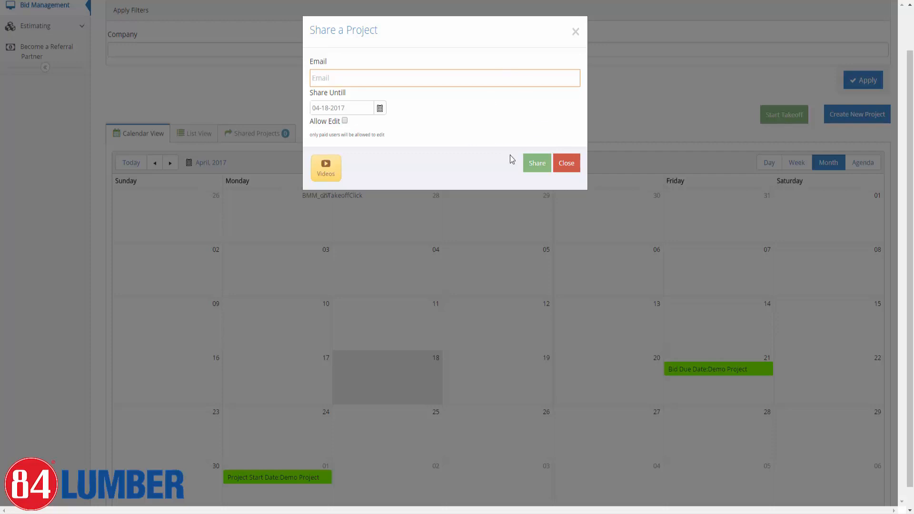
left_click(566, 164)
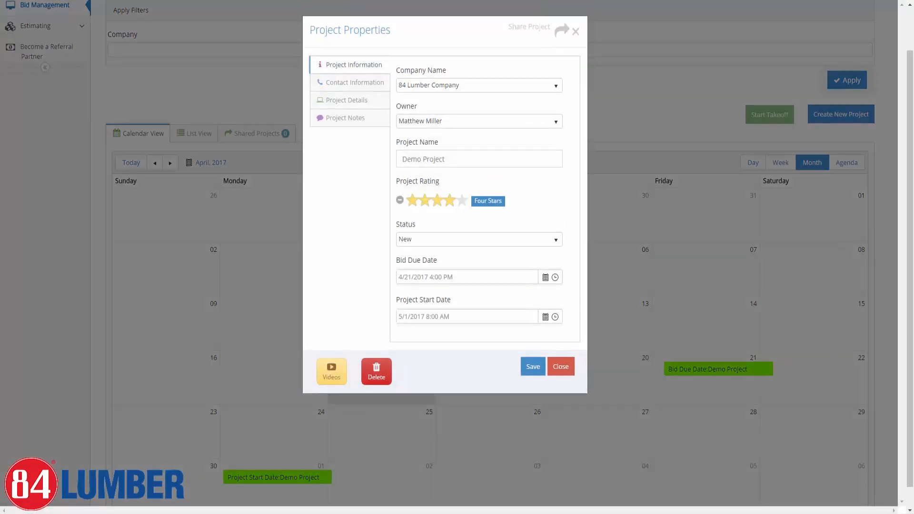
Close Project Properties, then select Demo Project's bid-due event after clicking the 28th and 30th.
left_click(564, 368)
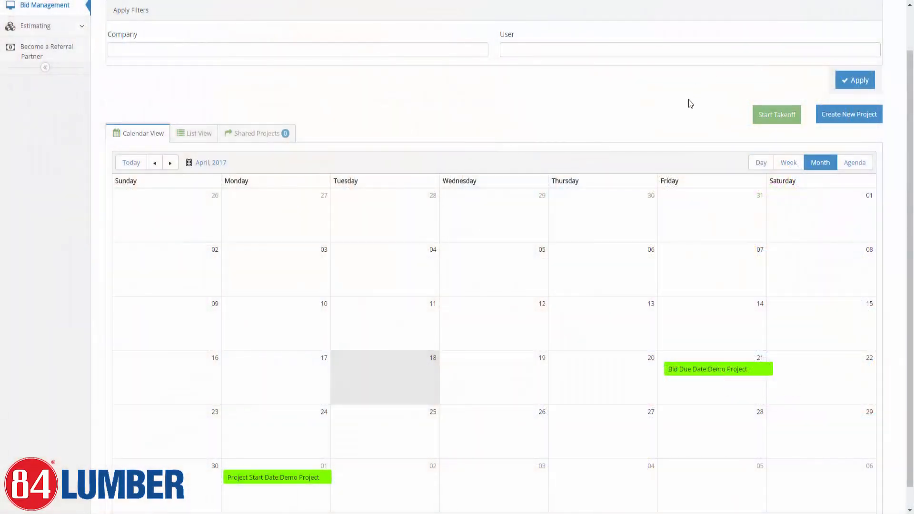
left_click(543, 219)
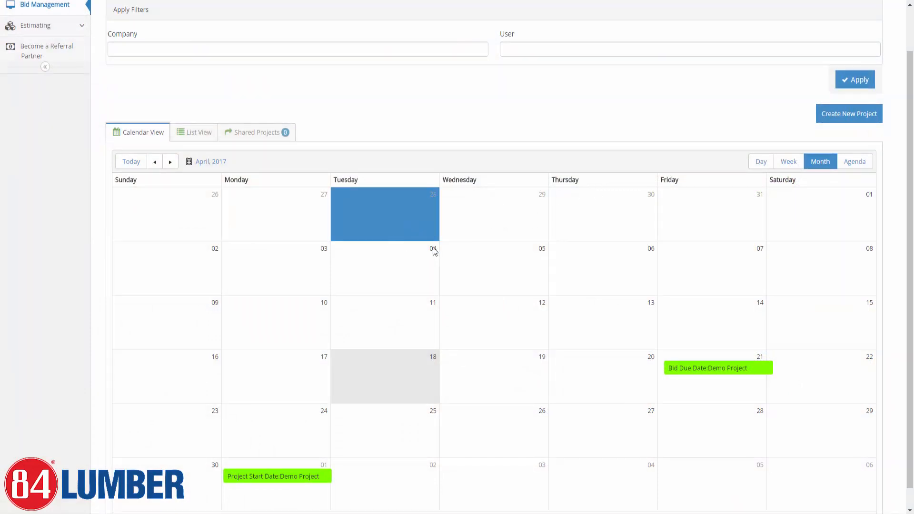
left_click(704, 220)
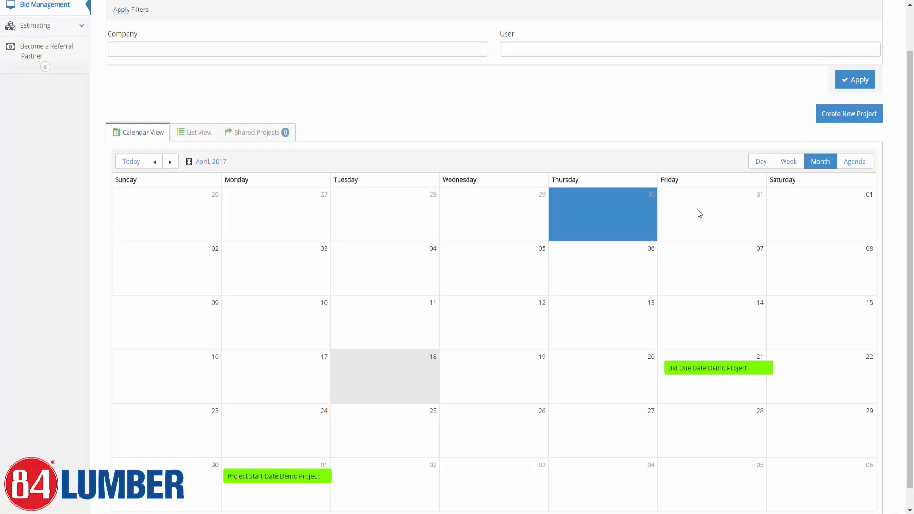
left_click(711, 368)
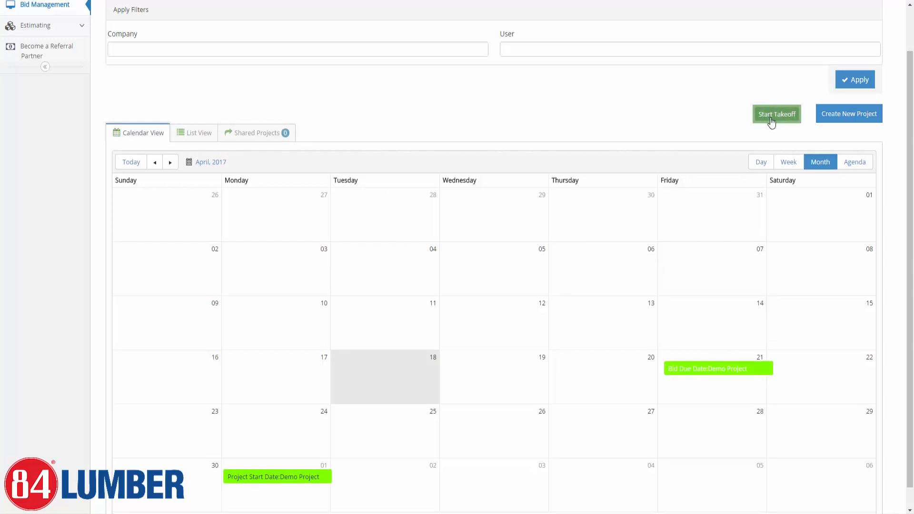
scroll(771, 123, "up", 2)
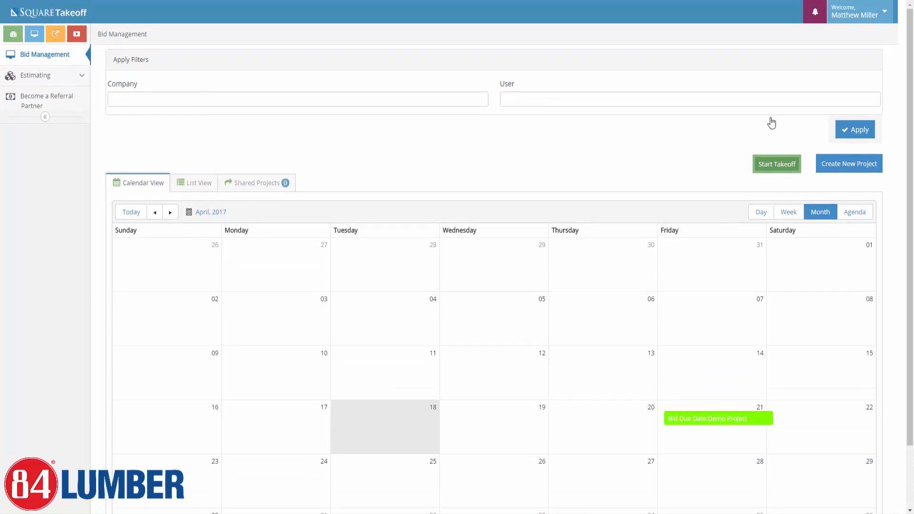
Start a takeoff for the Demo Project and place the Plan Images folder window over the browser.
left_click(779, 167)
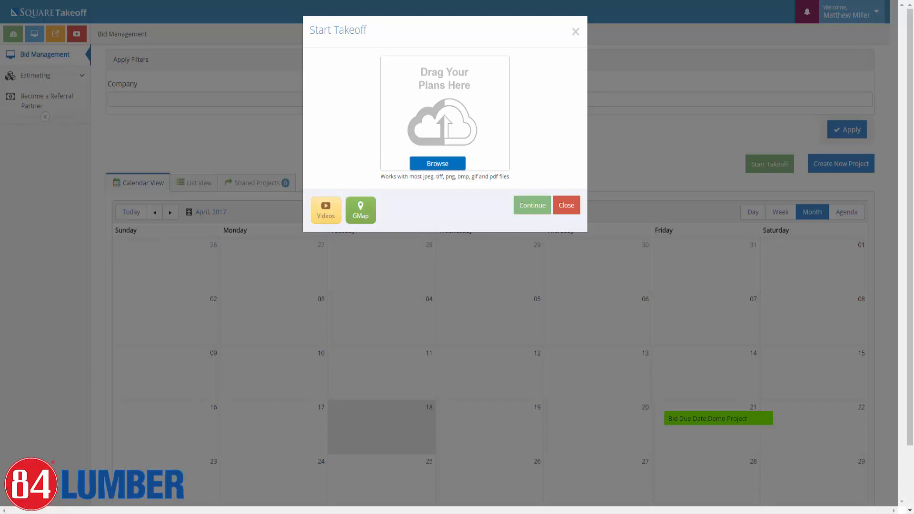
left_click_drag(0, 114, 443, 261)
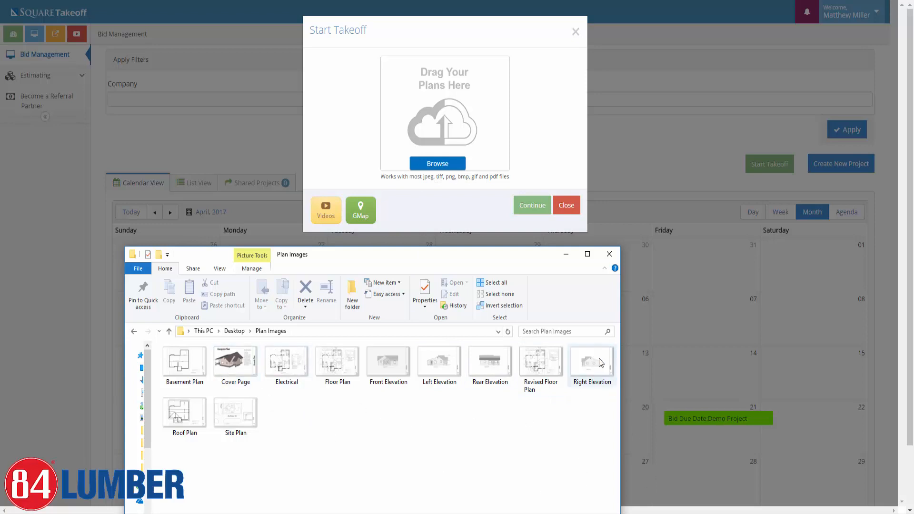
Select all plan images except Electrical, Site Plan and Revised Floor Plan, and drop them into the upload zone.
left_click_drag(598, 475, 161, 343)
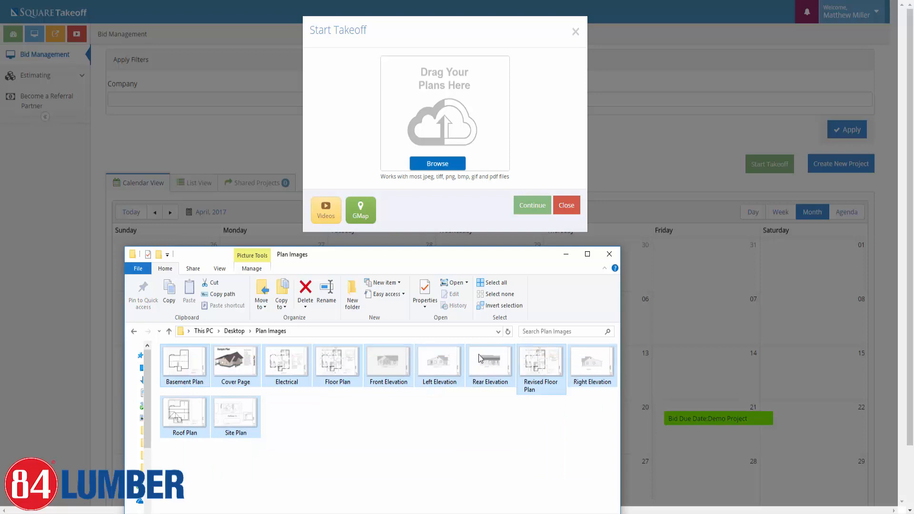
left_click(289, 367, "ctrl")
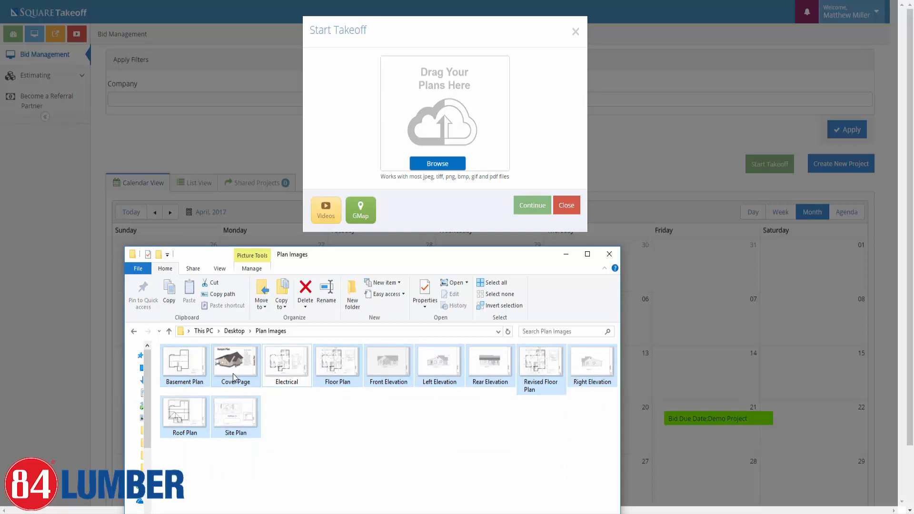
left_click(235, 424, "ctrl")
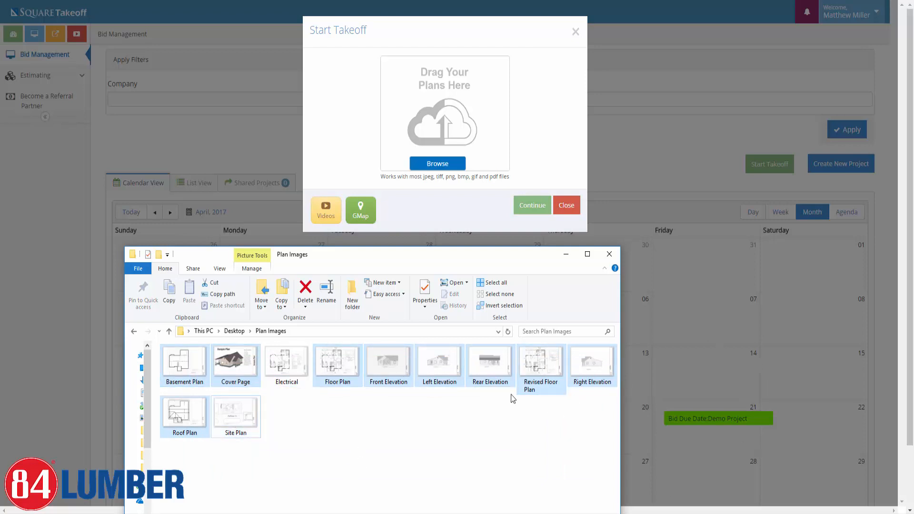
left_click(540, 363, "ctrl")
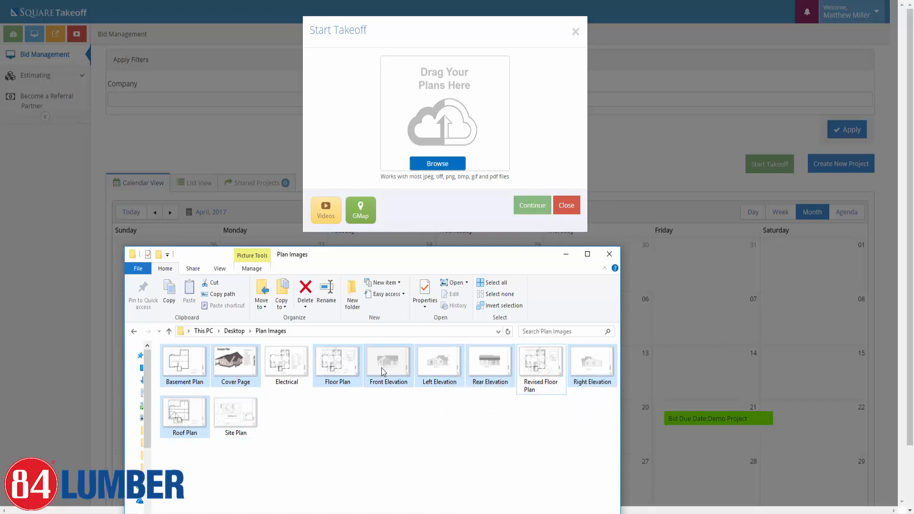
left_click_drag(383, 371, 440, 135)
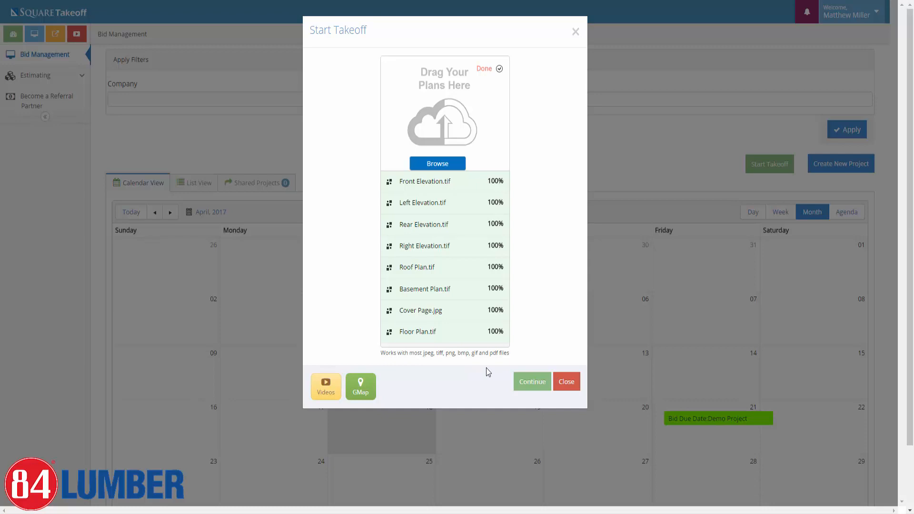
Continue to the takeoff, view the Front Elevation page and check the upload notifications.
left_click(529, 388)
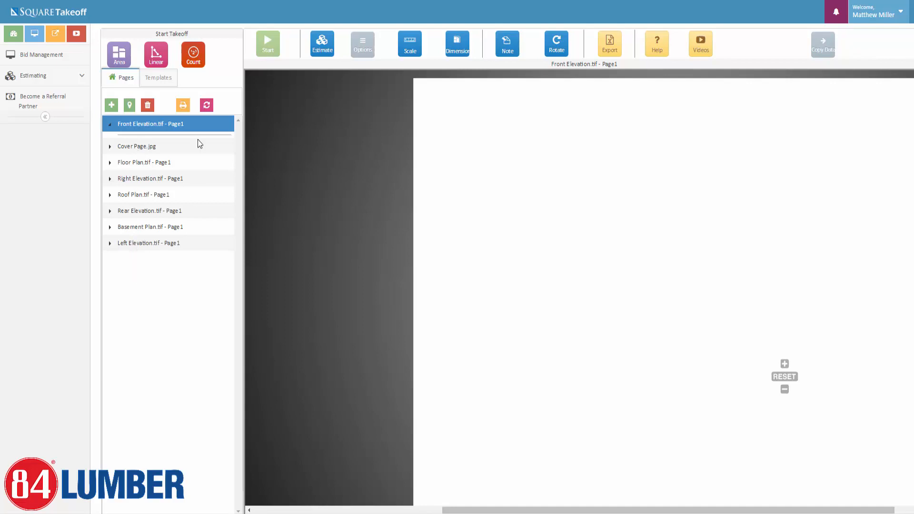
left_click(206, 107)
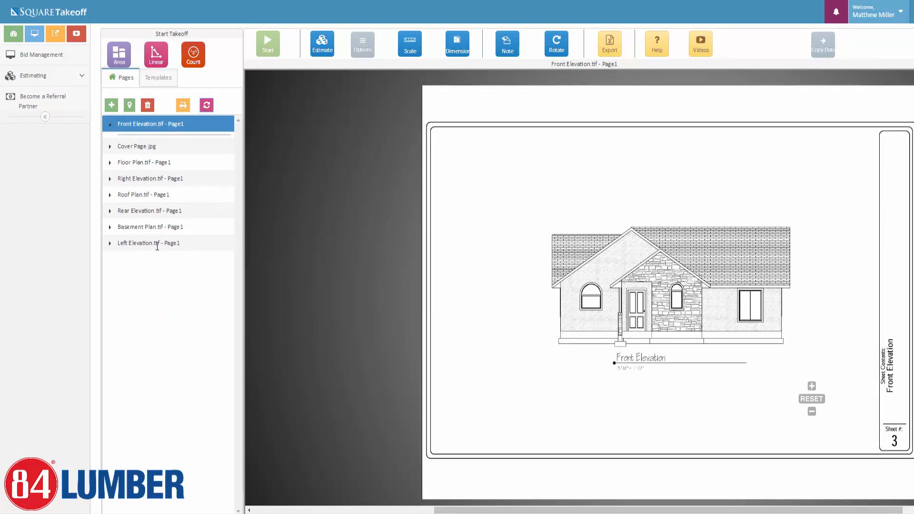
left_click(836, 17)
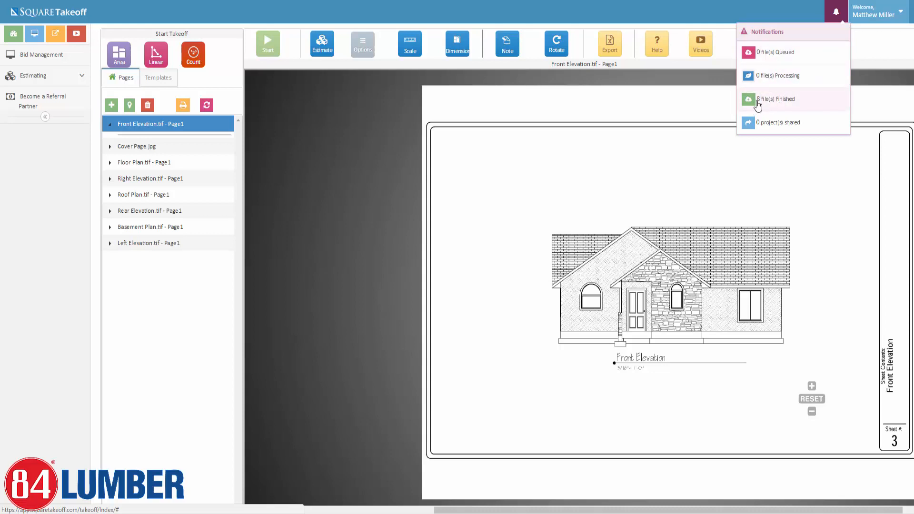
Refresh the Pages list once all 8 files are finished, then close the notifications dropdown.
left_click(207, 106)
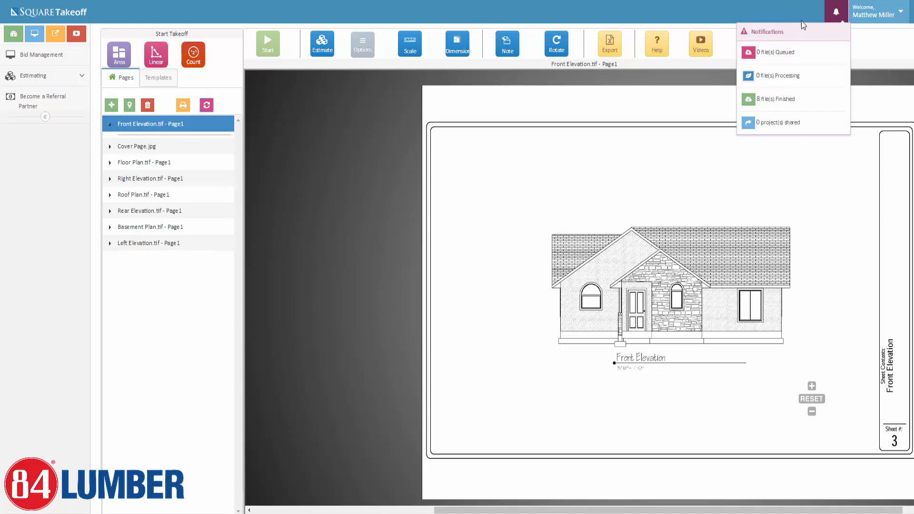
left_click(834, 14)
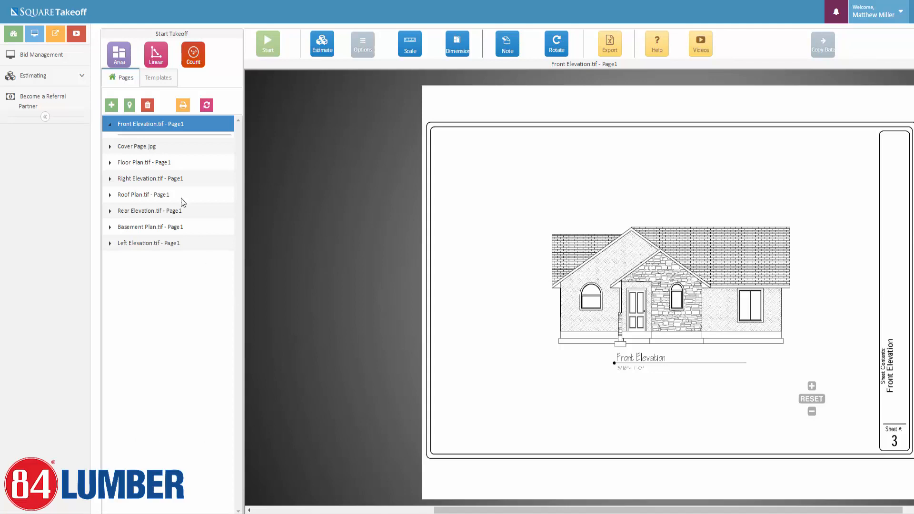
Delete the Cover Page.jpg page, confirming with 'yes'.
left_click(142, 147)
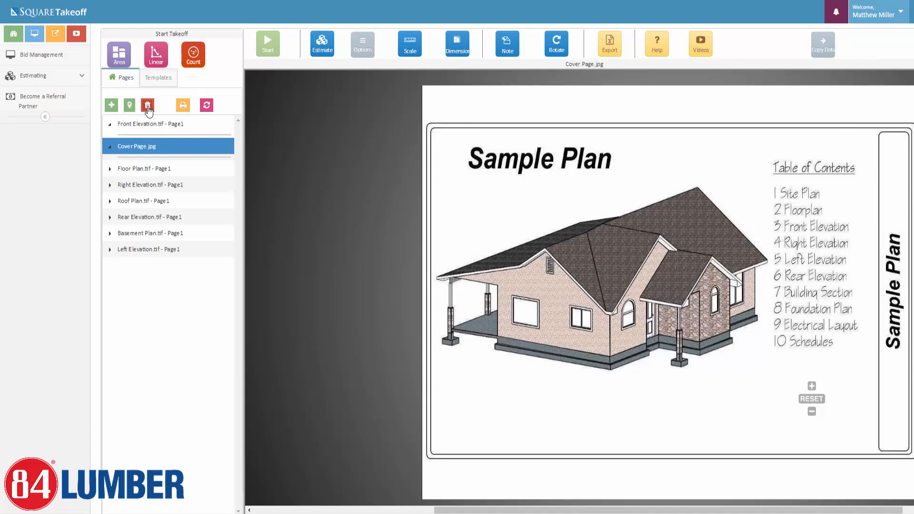
left_click(148, 106)
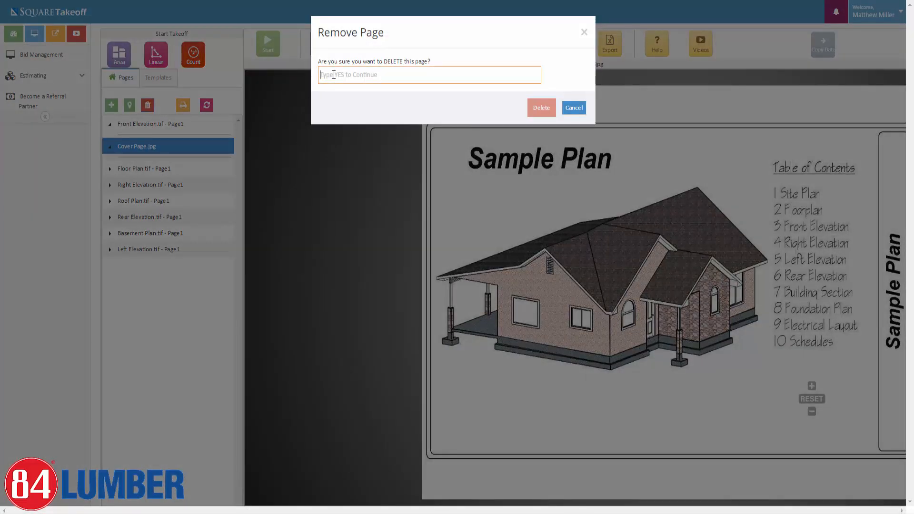
type("yes")
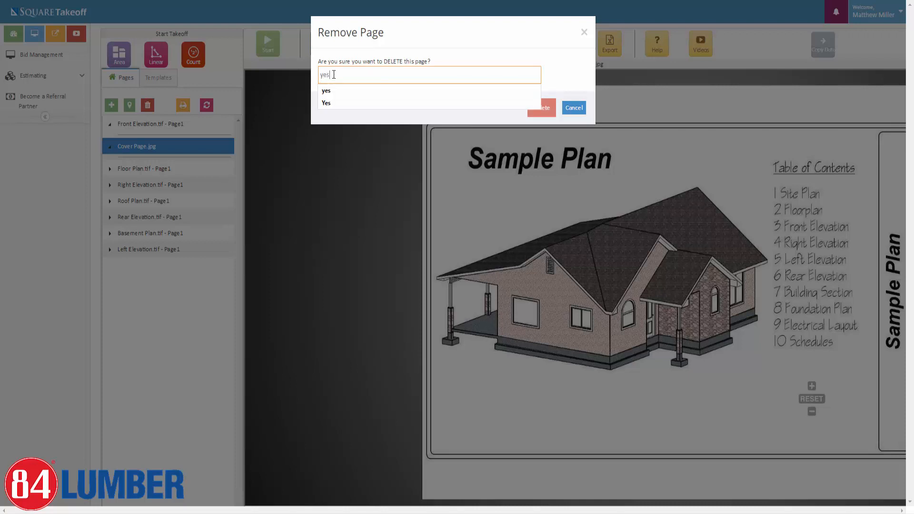
left_click(543, 108)
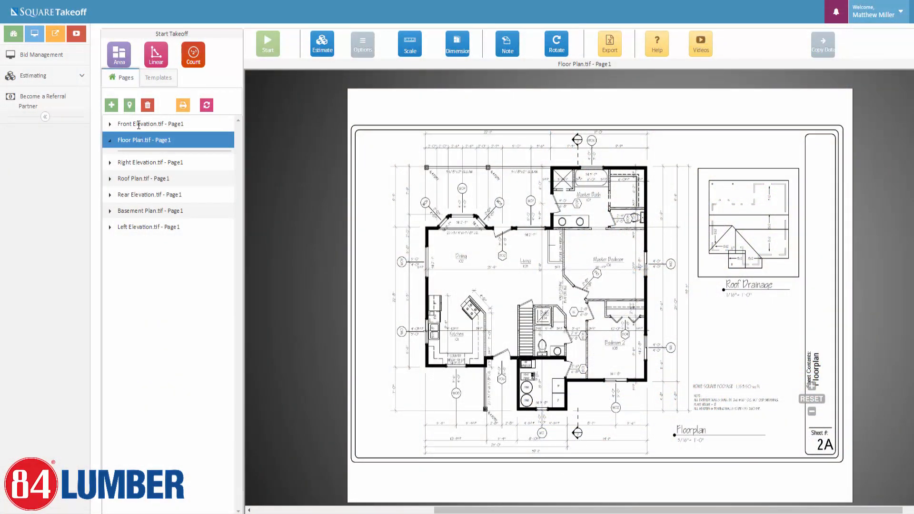
Strip '.tif - Page1' to rename pages Front Elevation, Floor Plan and Right Elevation.
double_click(138, 124)
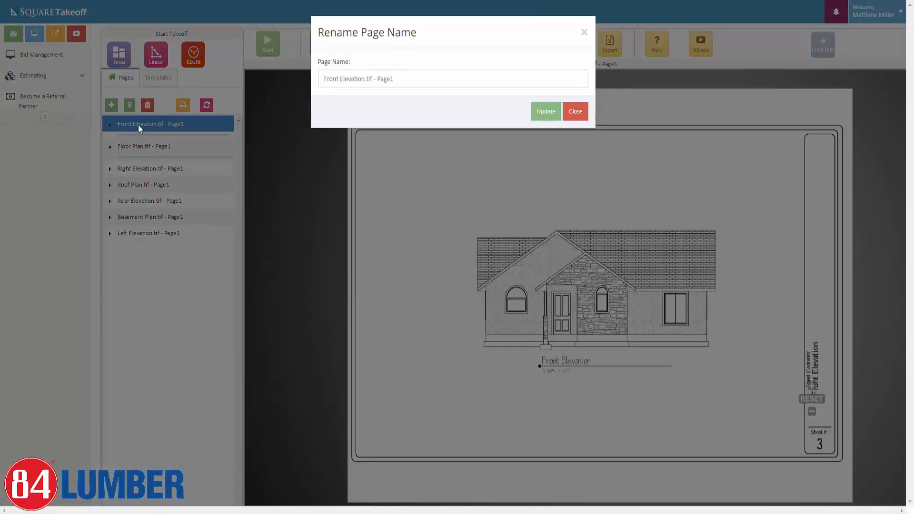
left_click_drag(366, 79, 396, 84)
key("BackSpace")
left_click(543, 112)
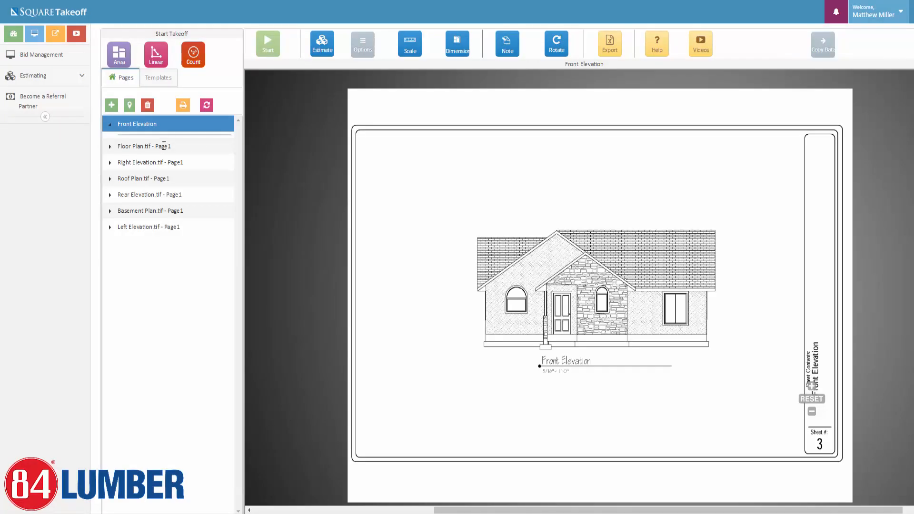
double_click(163, 145)
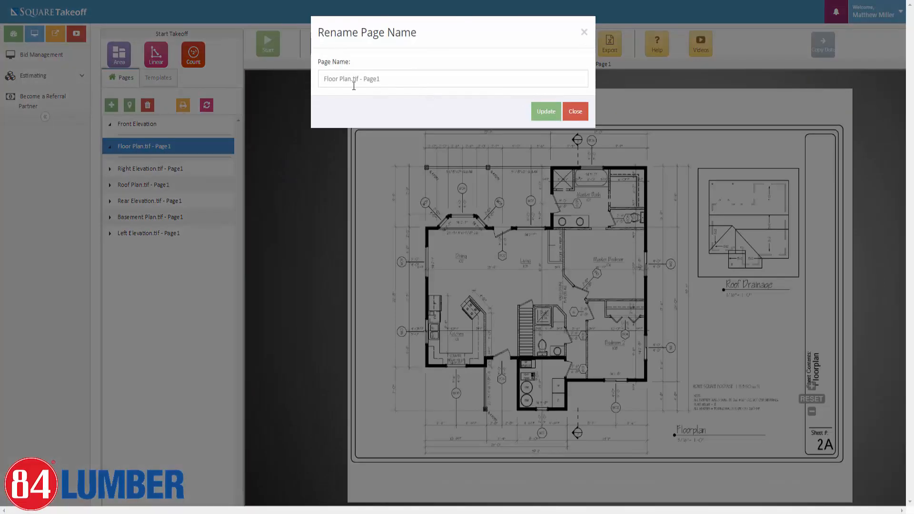
left_click_drag(350, 79, 397, 81)
key("BackSpace")
left_click(546, 111)
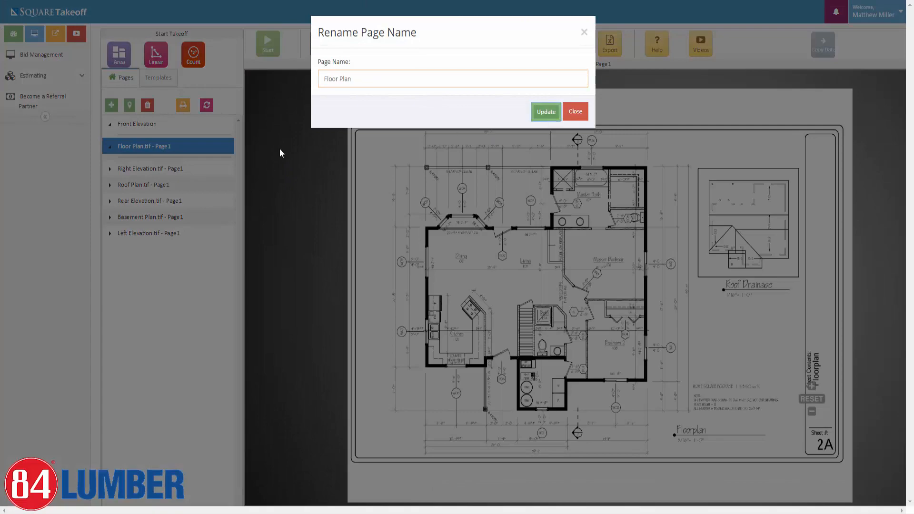
double_click(125, 167)
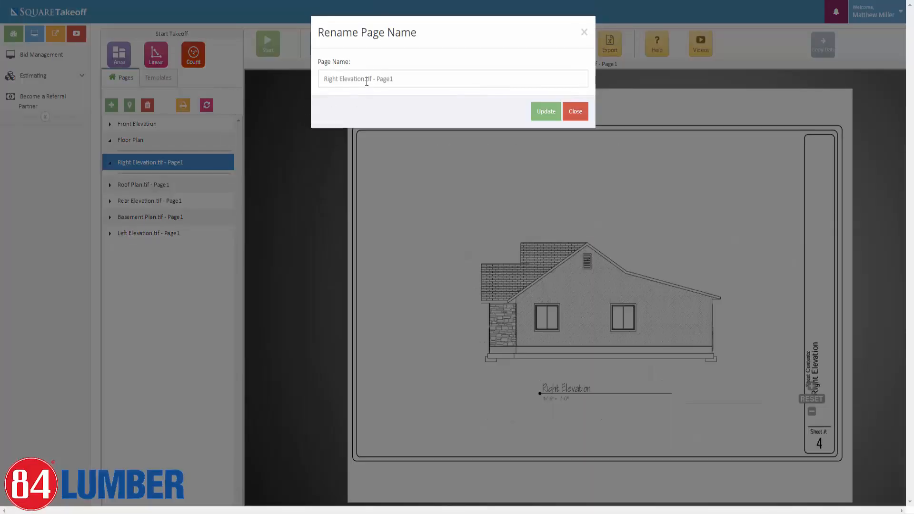
left_click_drag(364, 78, 393, 79)
key("BackSpace")
left_click(546, 111)
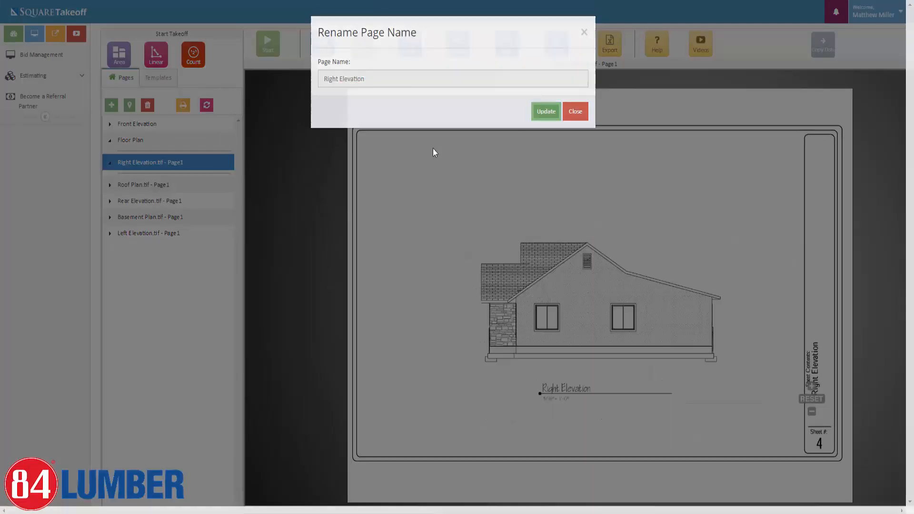
Strip '.tif - Page1' to rename Roof Plan, Rear Elevation, Basement Plan and Left Elevation.
double_click(169, 178)
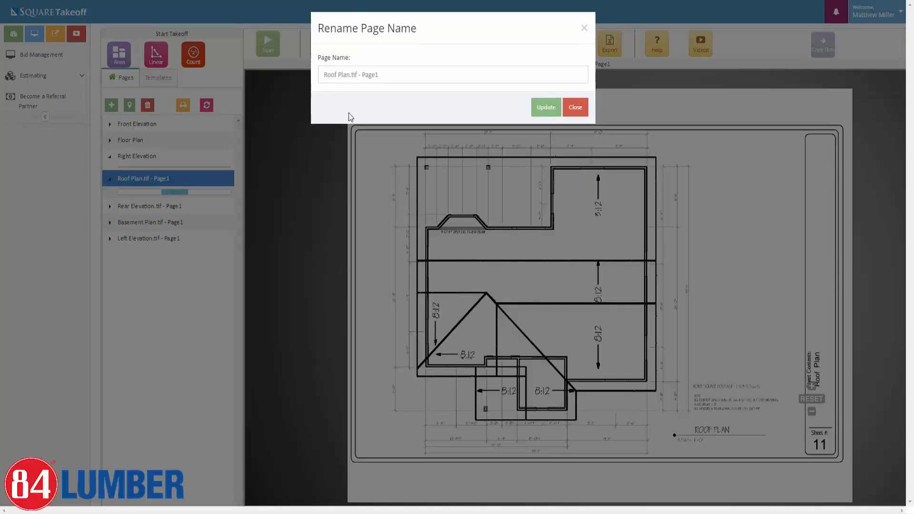
left_click_drag(351, 79, 379, 79)
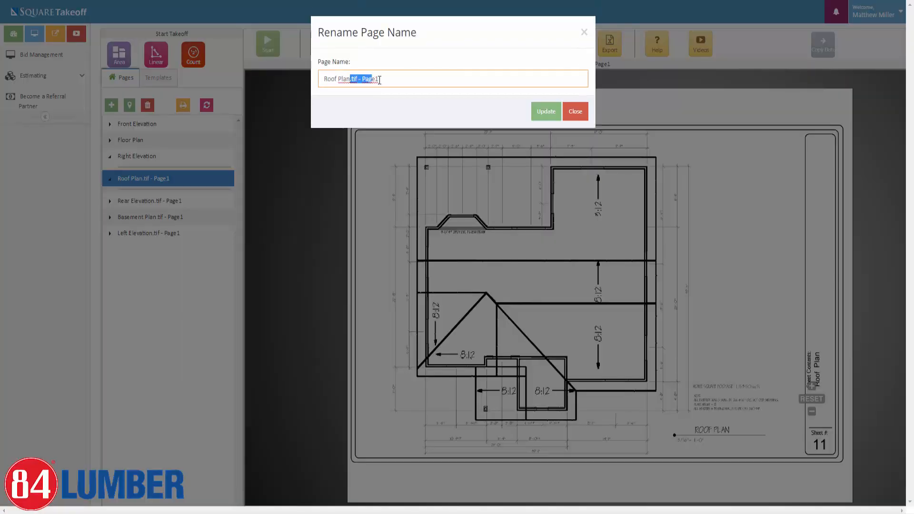
key("BackSpace")
left_click(538, 110)
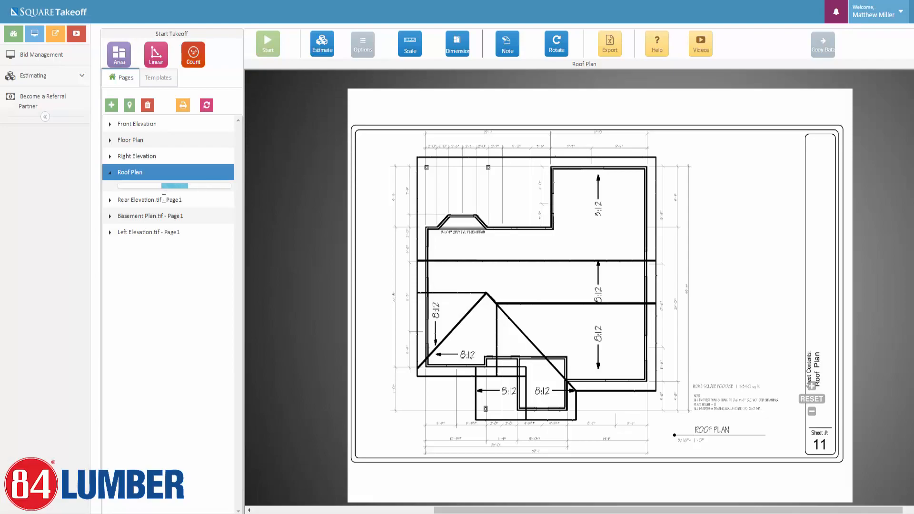
double_click(167, 195)
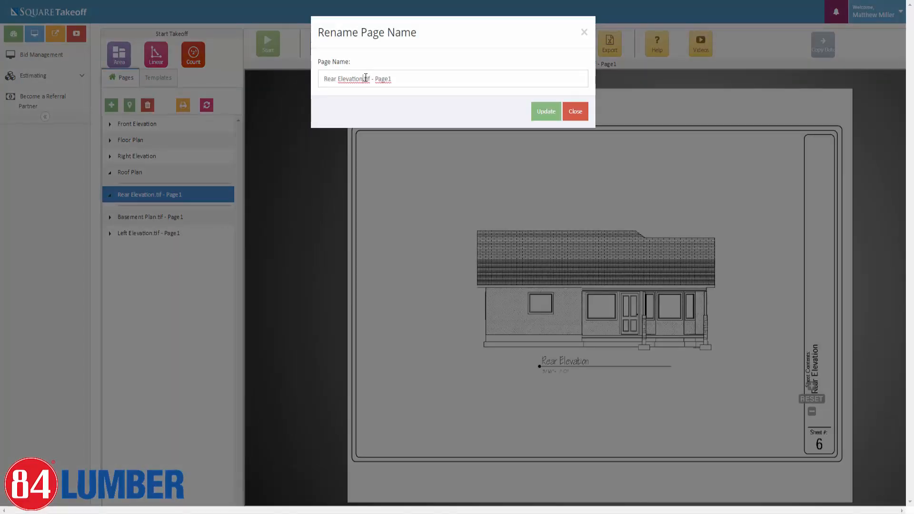
left_click_drag(363, 79, 394, 79)
key("BackSpace")
left_click(546, 111)
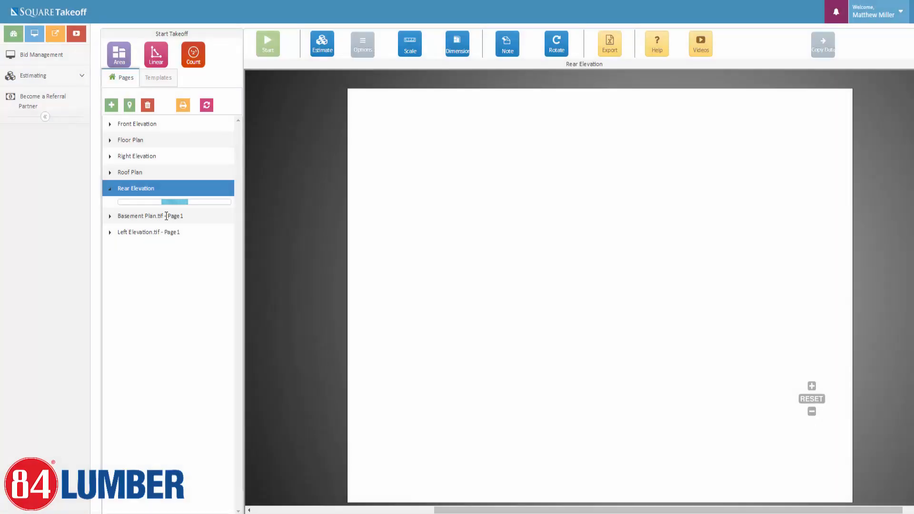
double_click(166, 215)
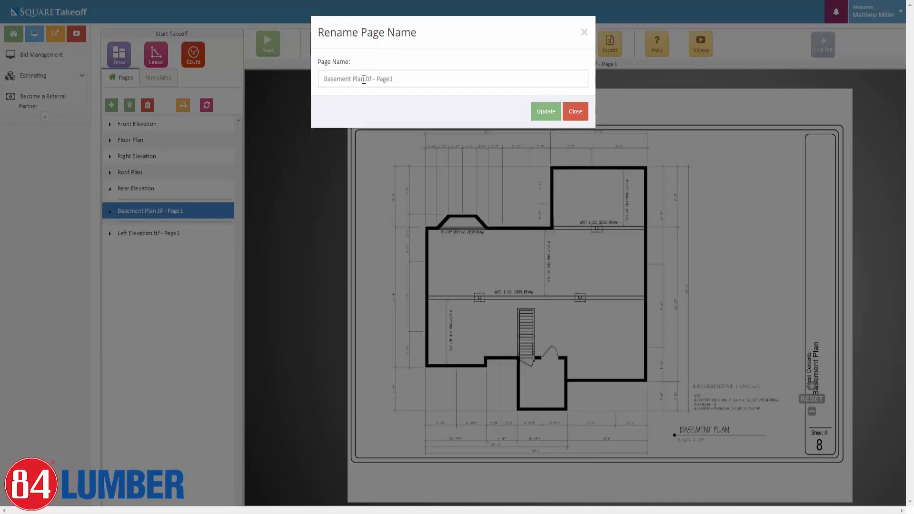
left_click_drag(365, 79, 417, 81)
key("BackSpace")
left_click(538, 111)
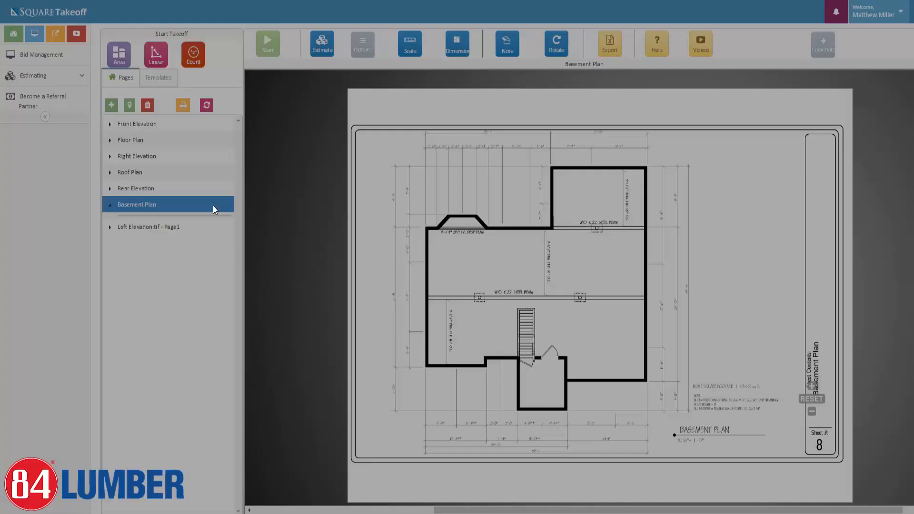
double_click(152, 226)
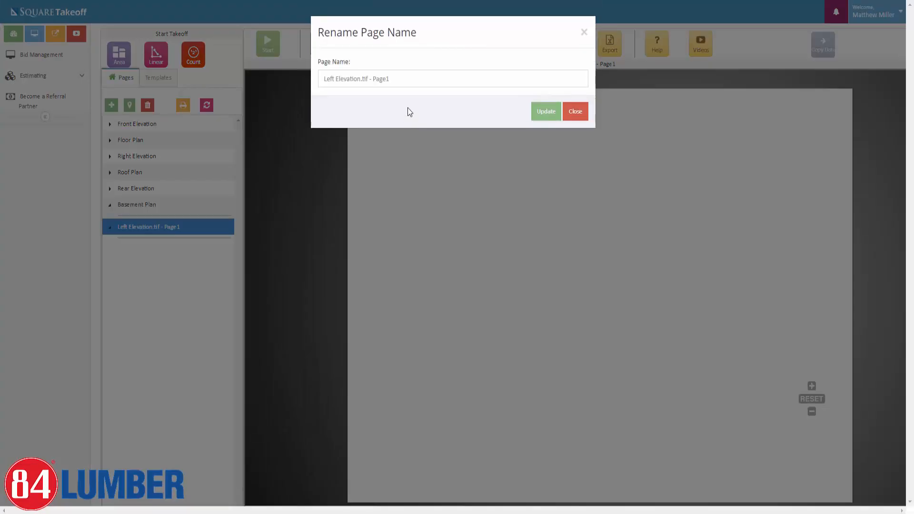
left_click_drag(362, 79, 400, 81)
key("BackSpace")
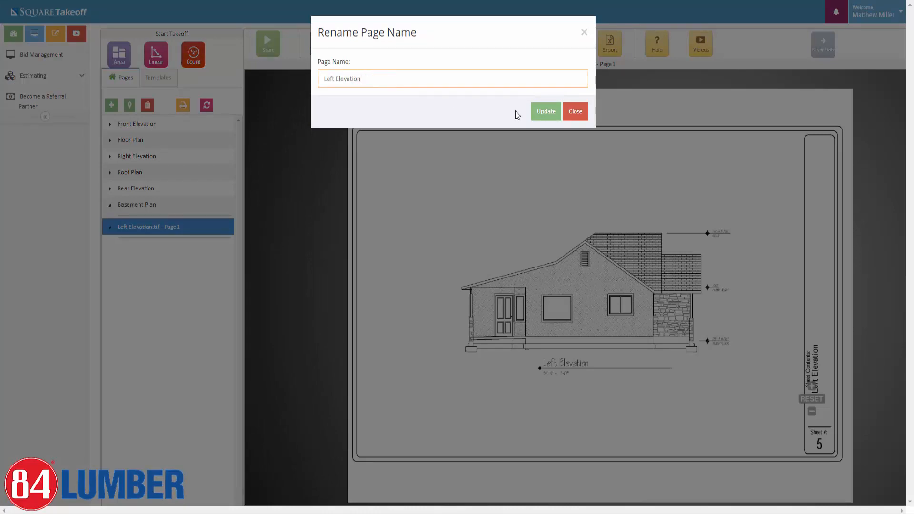
left_click(546, 112)
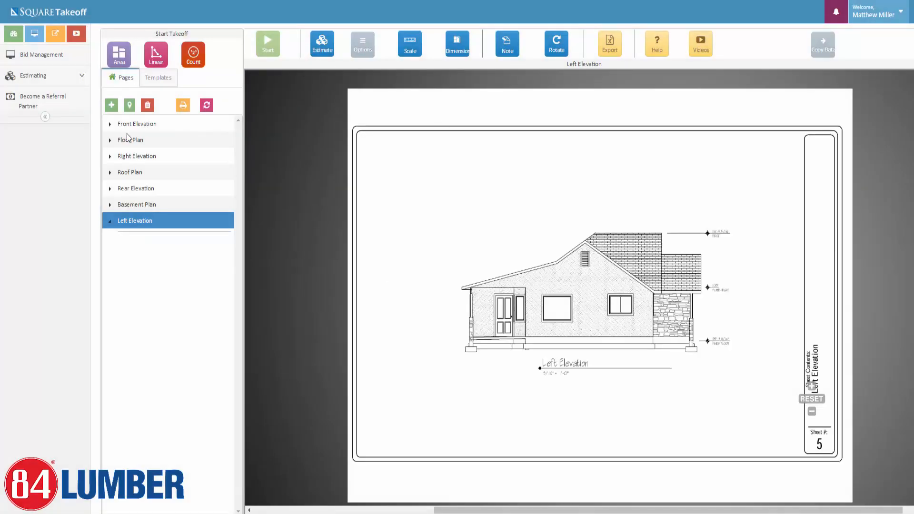
Move Basement Plan to the top, then Floor Plan and Roof Plan, and Rear Elevation before Right Elevation.
left_click(106, 122)
left_click(144, 152)
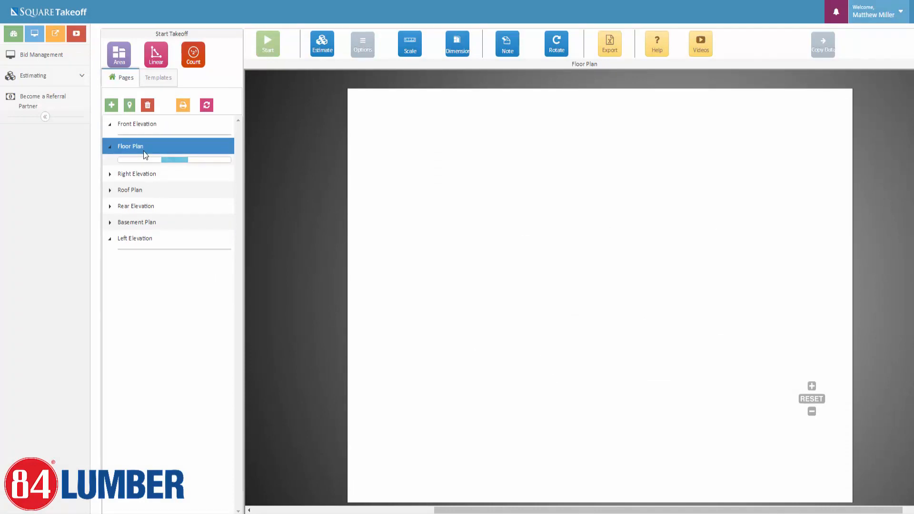
left_click(141, 165)
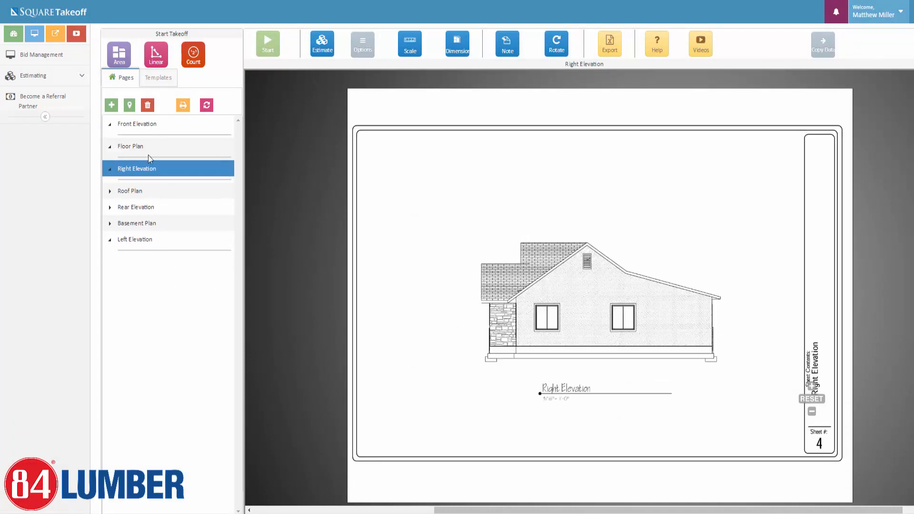
mouse_move(138, 226)
left_mouse_down()
mouse_move(146, 135)
mouse_move(136, 120)
left_mouse_up()
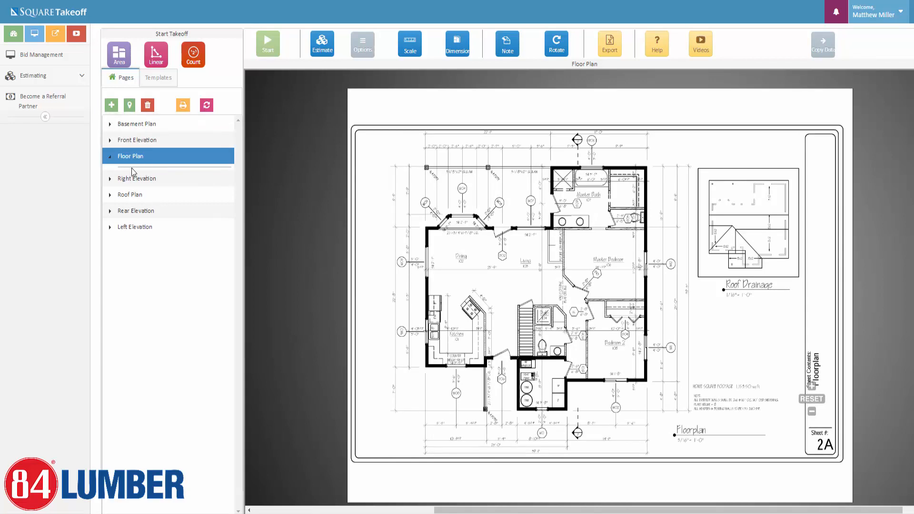
left_click_drag(135, 156, 135, 138)
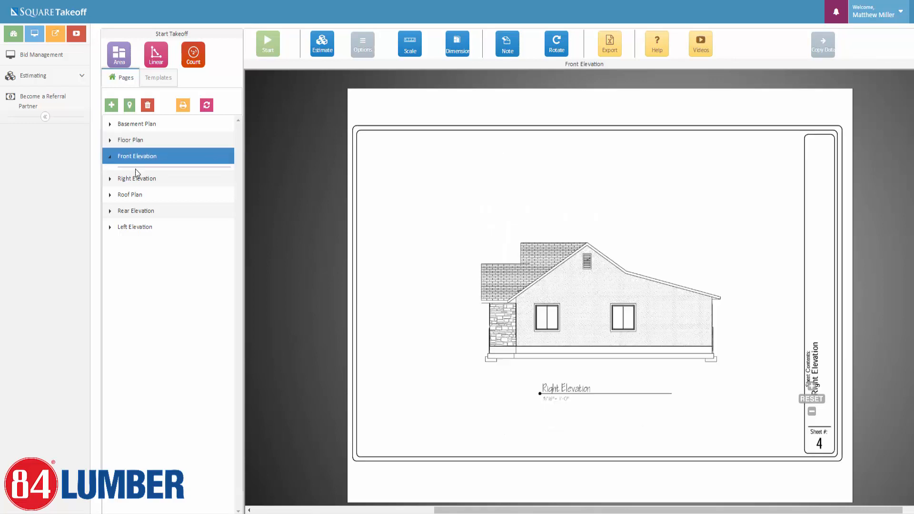
left_click_drag(134, 191, 135, 149)
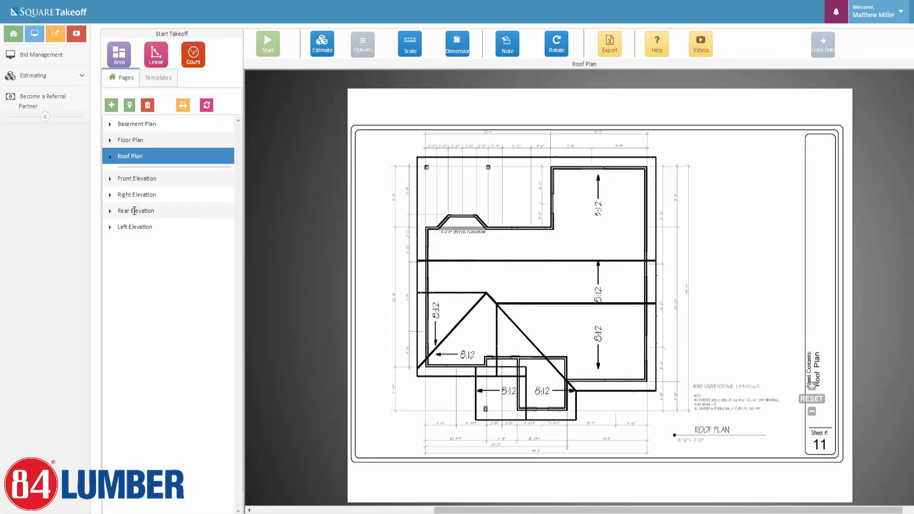
left_click_drag(134, 210, 135, 193)
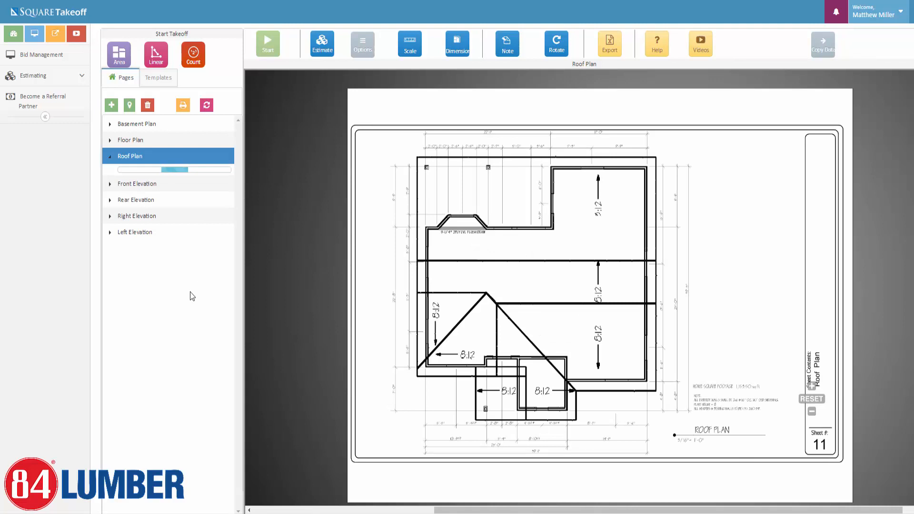
Review the Basement Plan and Roof Plan pages, ending on Floor Plan.
left_click(145, 124)
left_click(137, 146)
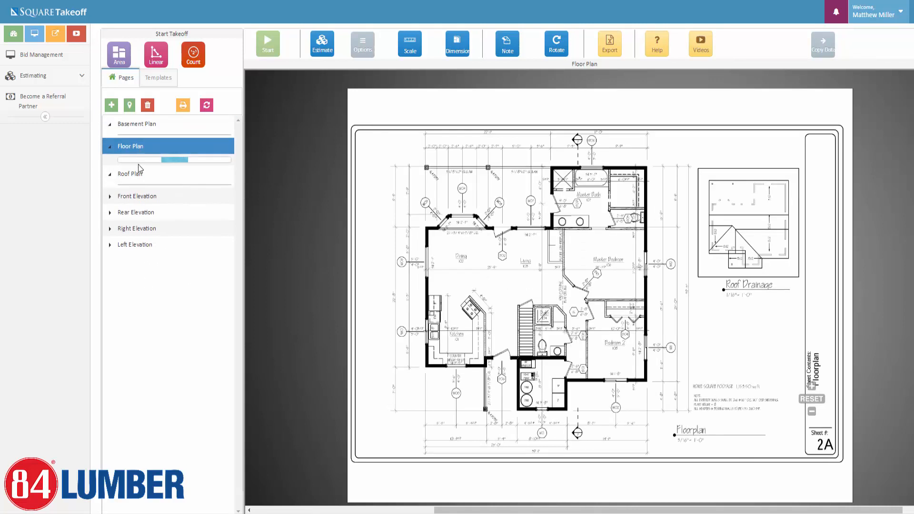
left_click(137, 173)
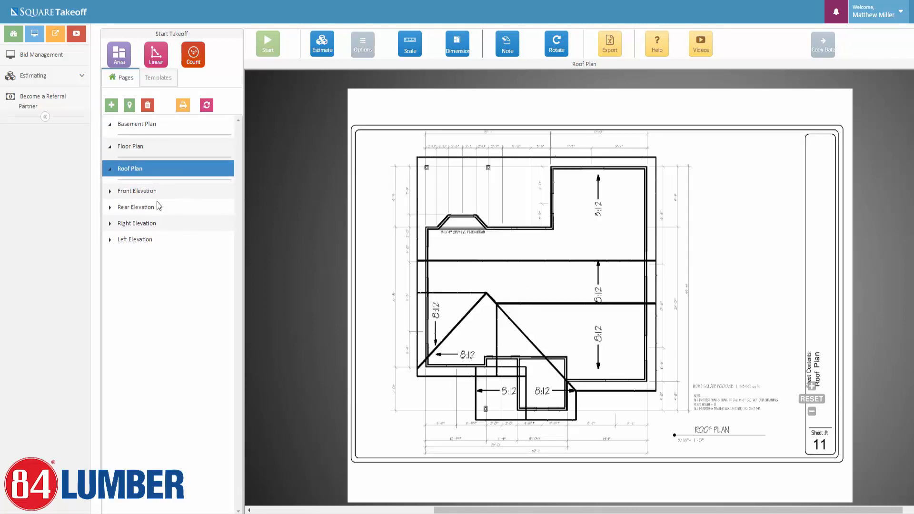
left_click(142, 151)
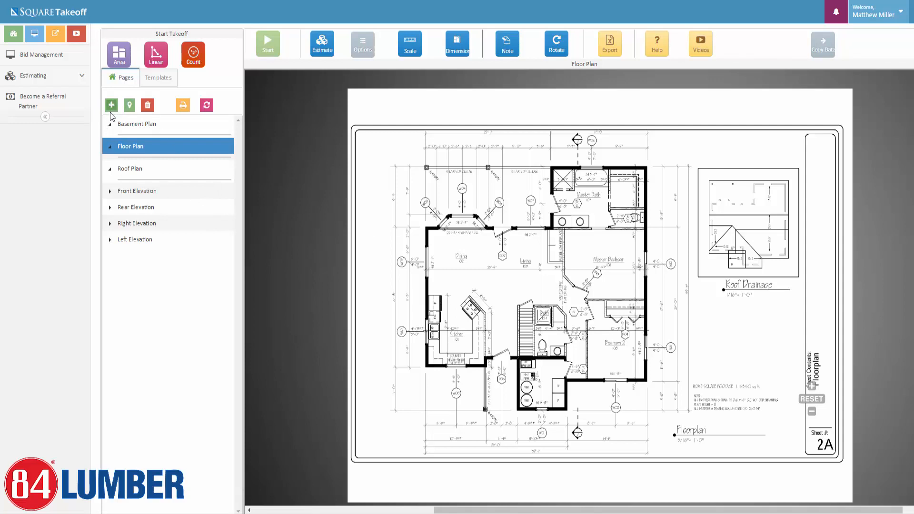
left_click(113, 106)
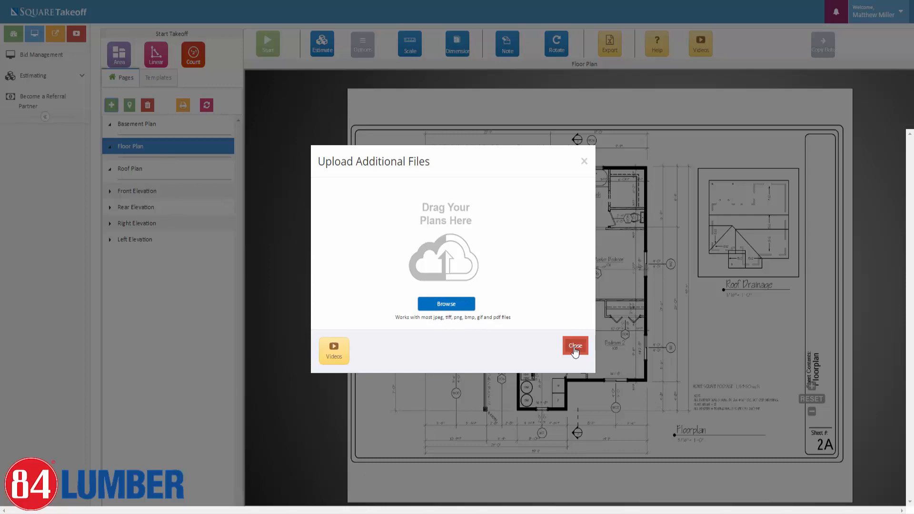
left_click(575, 350)
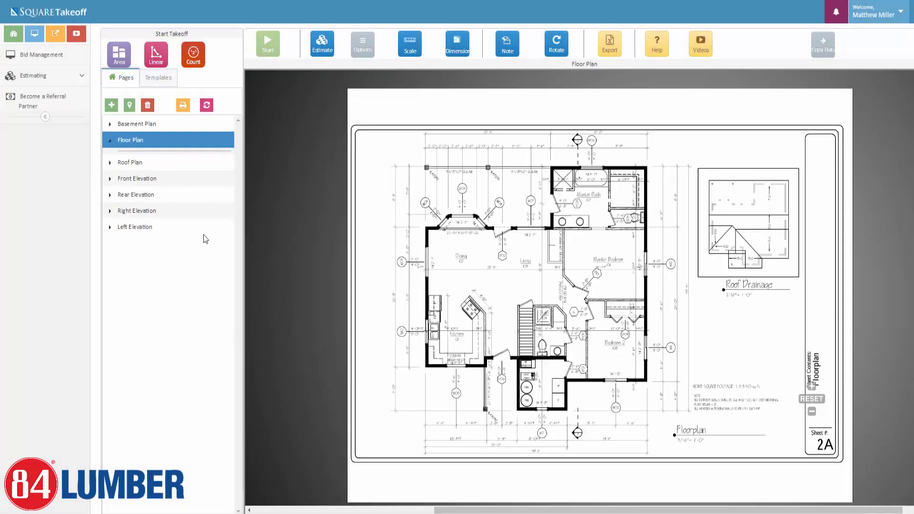
Start a satellite map page and search for the saved project address.
left_click(129, 107)
left_click(607, 67)
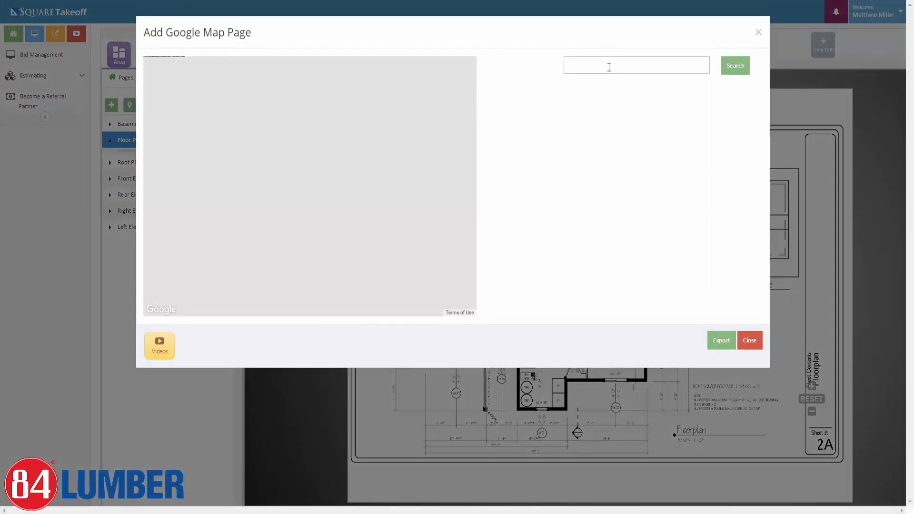
left_click(607, 66)
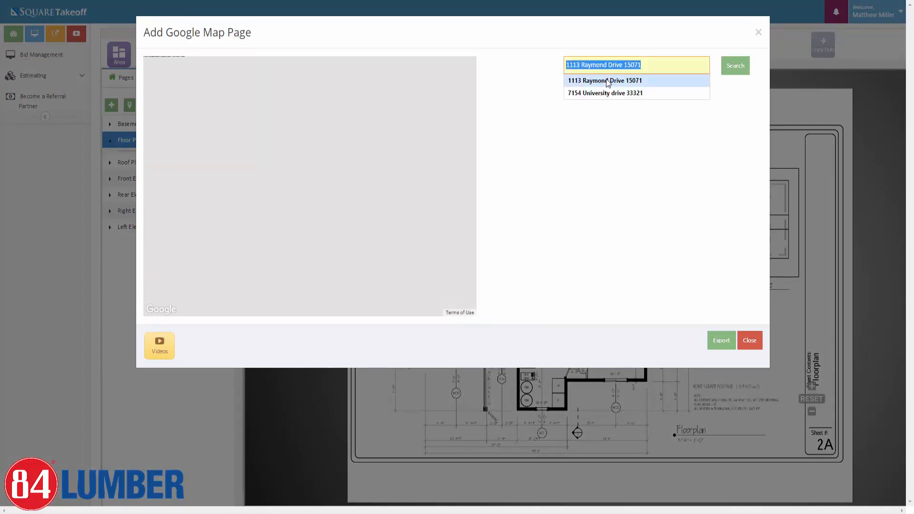
left_click(605, 82)
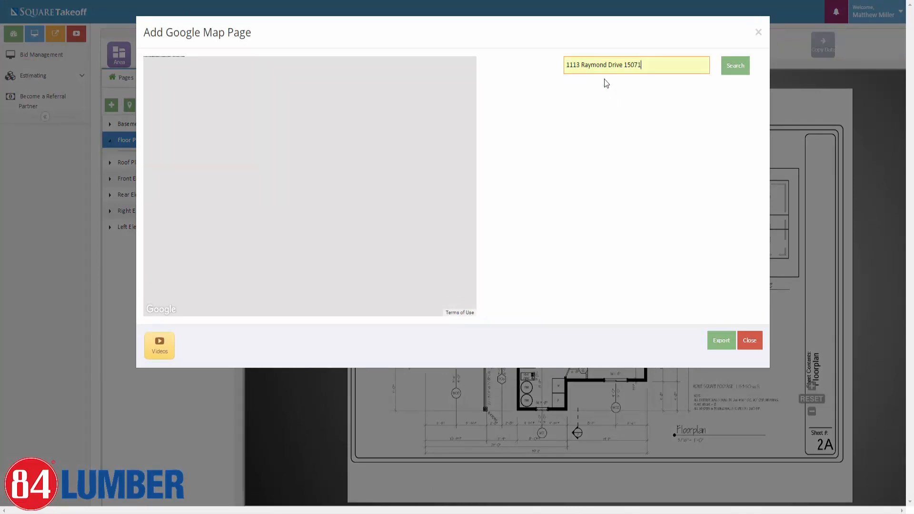
left_click(738, 71)
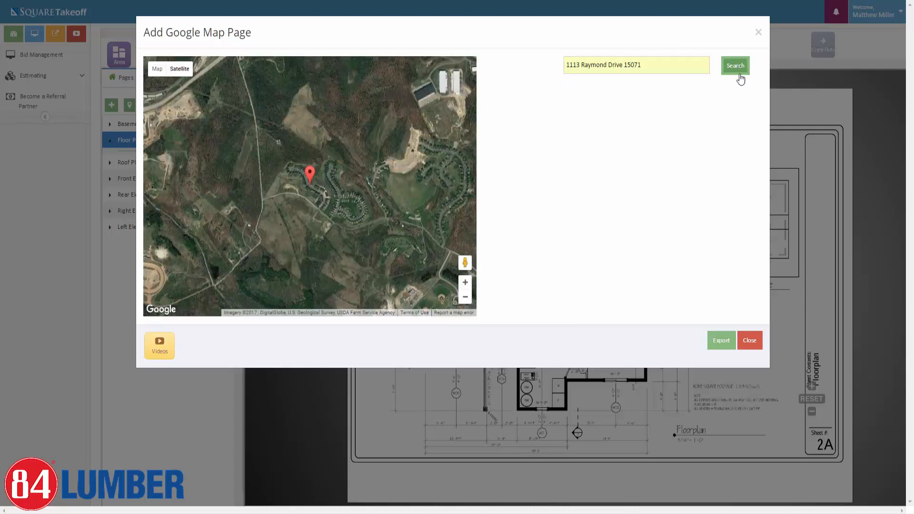
Zoom in, switch to a top-down view centred on the houses, and export it as a page.
scroll(307, 182, "up", 3)
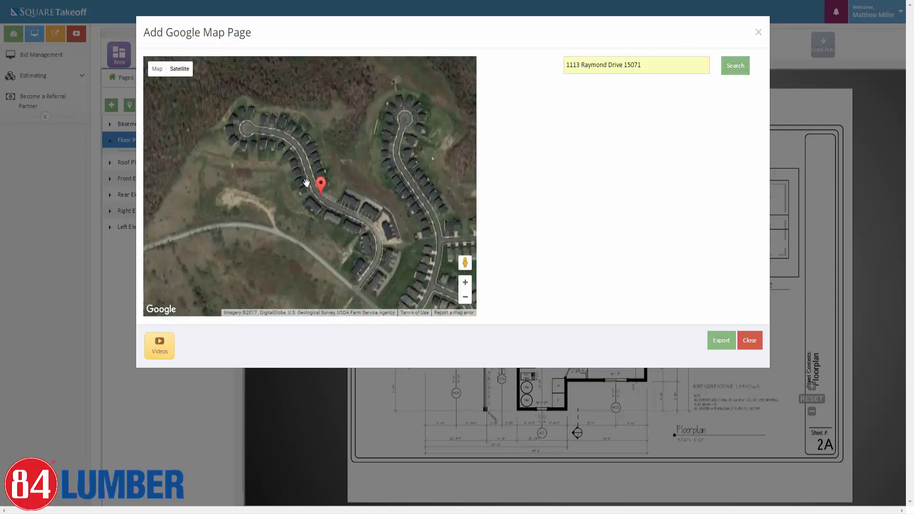
scroll(291, 173, "up", 1)
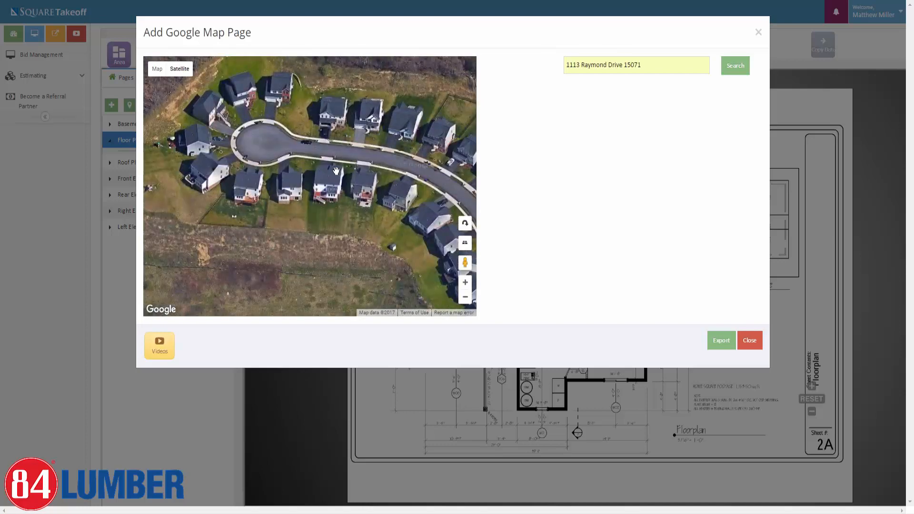
scroll(292, 172, "up", 1)
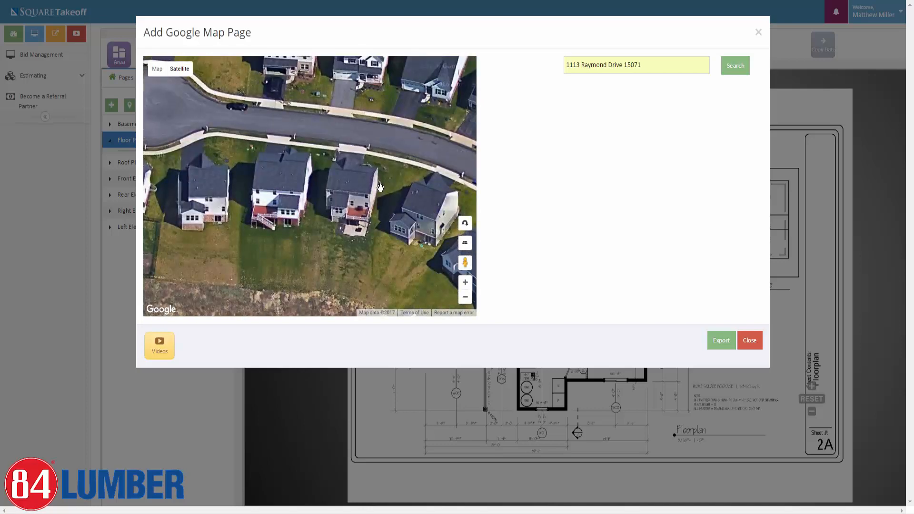
left_click(465, 244)
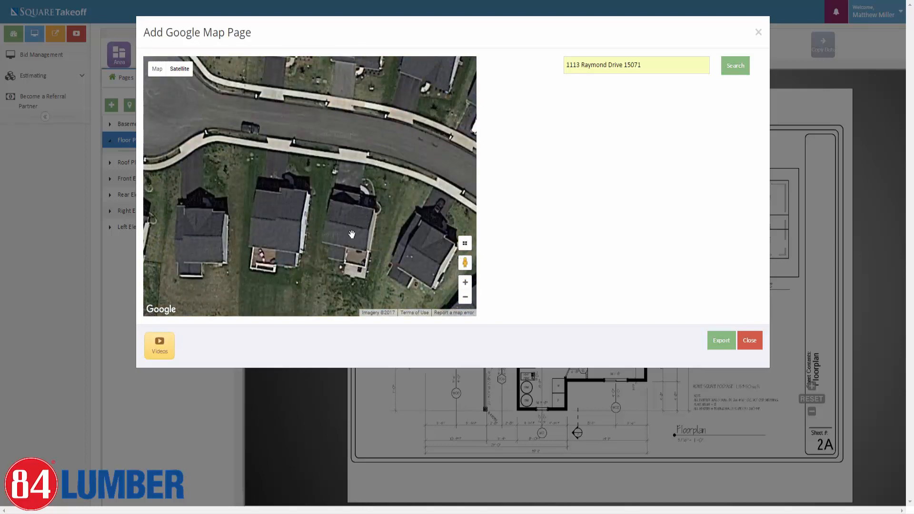
left_click_drag(333, 221, 309, 209)
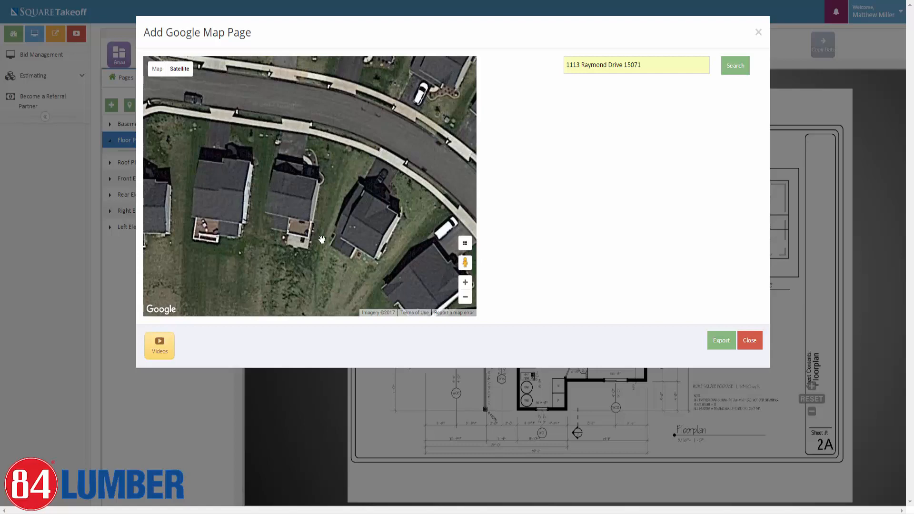
left_click(719, 343)
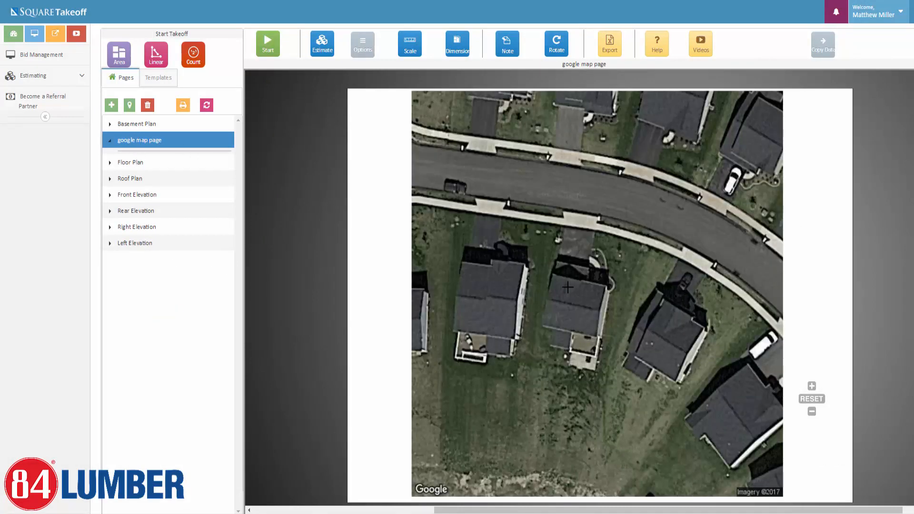
Zoom in and back out on the google map page's satellite view of the houses.
scroll(570, 283, "up", 3)
scroll(570, 283, "down", 1)
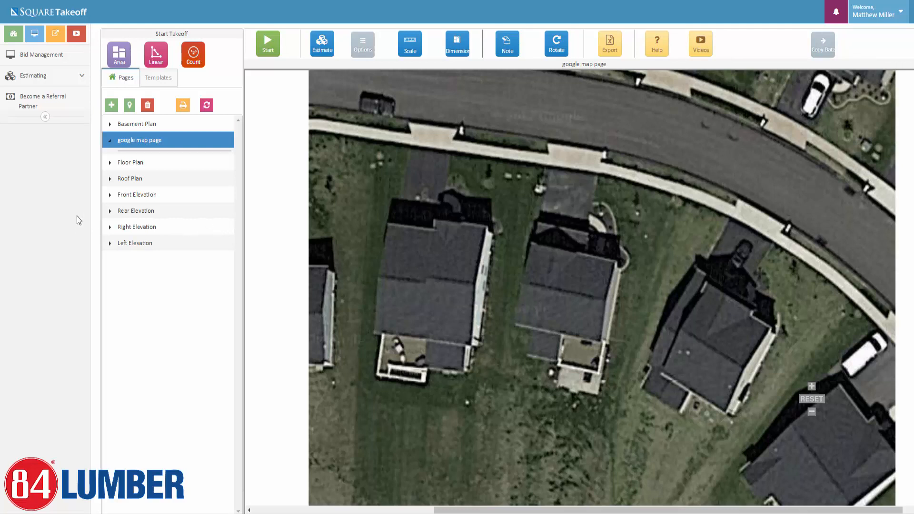
Return to the Floor Plan page, pan across its rooms and title, and open the Scale settings.
left_click(127, 163)
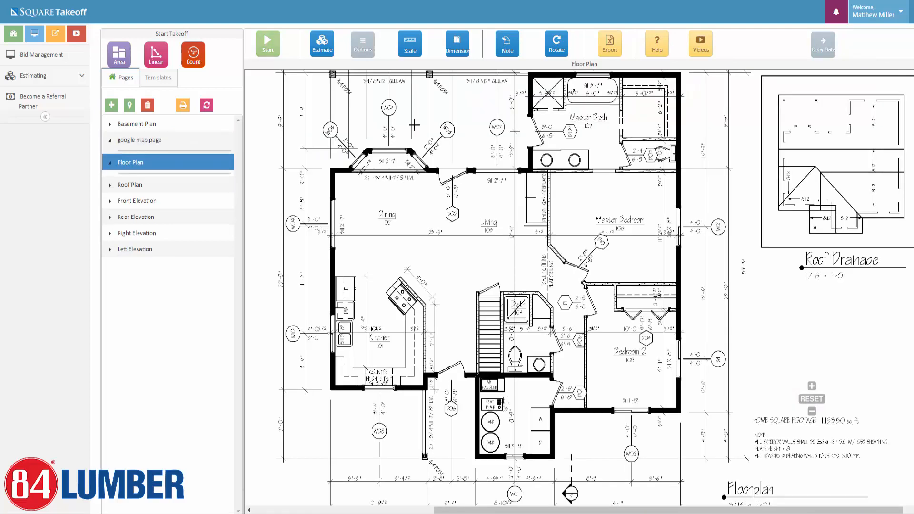
left_click_drag(415, 125, 417, 258)
scroll(408, 143, "up", 4)
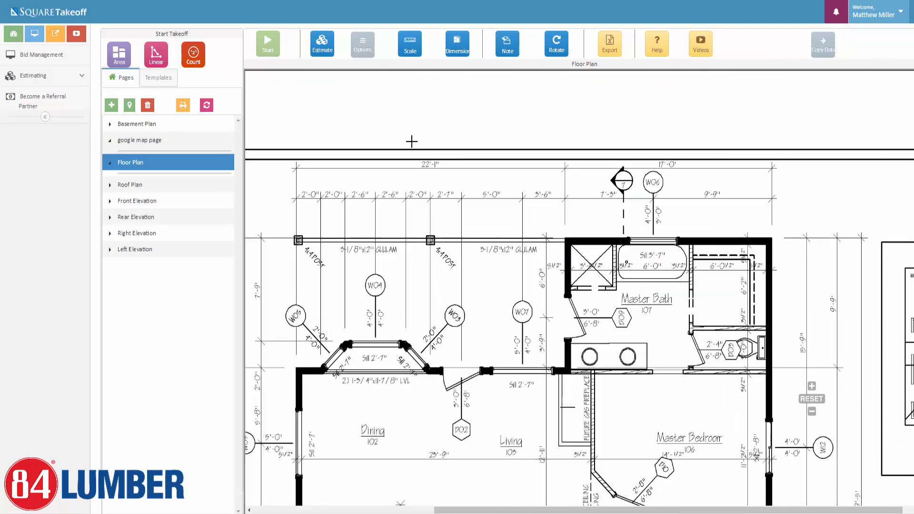
scroll(504, 320, "down", 4)
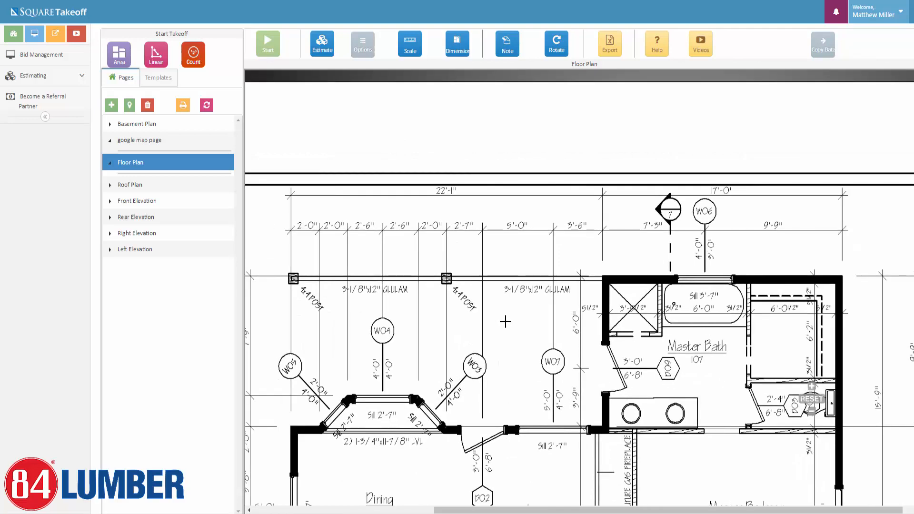
left_click_drag(524, 424, 492, 89)
scroll(547, 443, "up", 3)
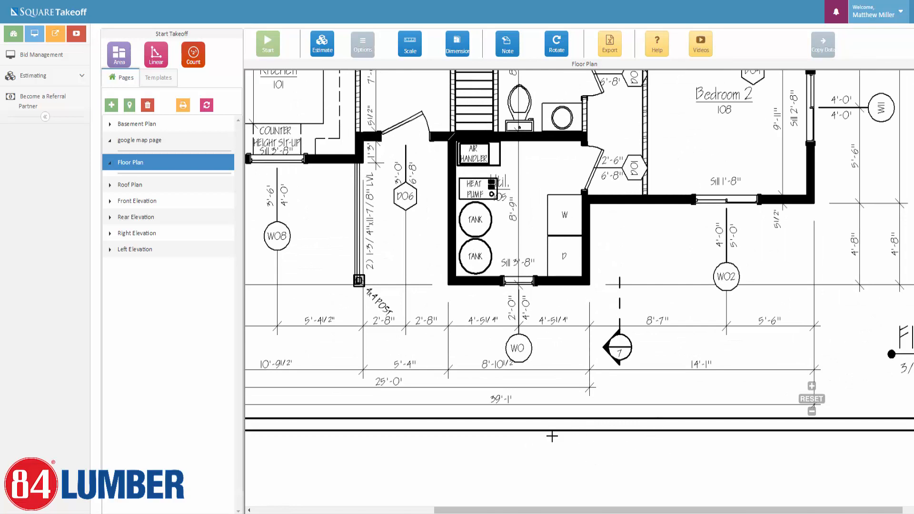
left_click_drag(383, 435, 462, 441)
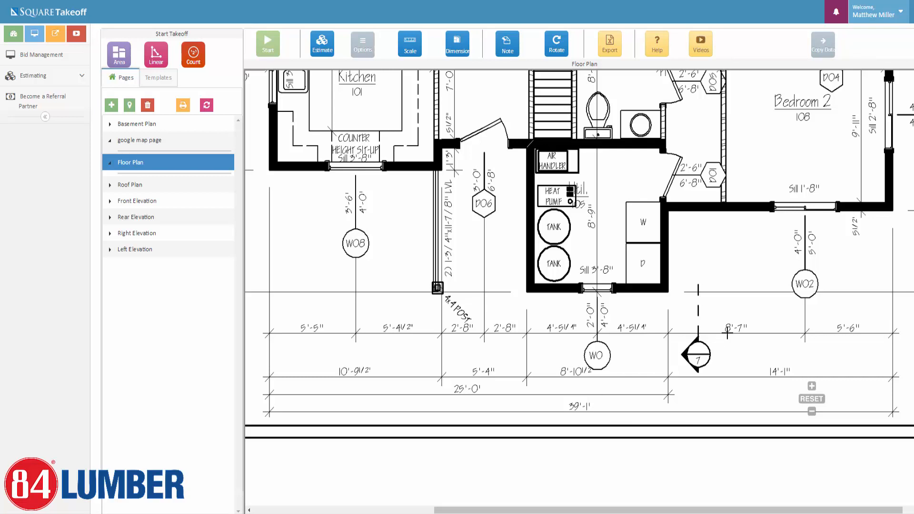
left_click_drag(764, 306, 475, 227)
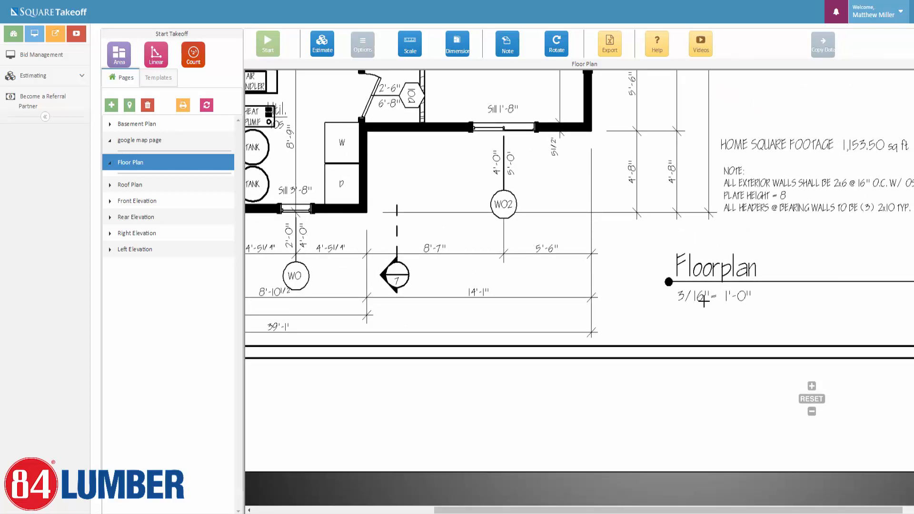
left_click_drag(352, 216, 507, 214)
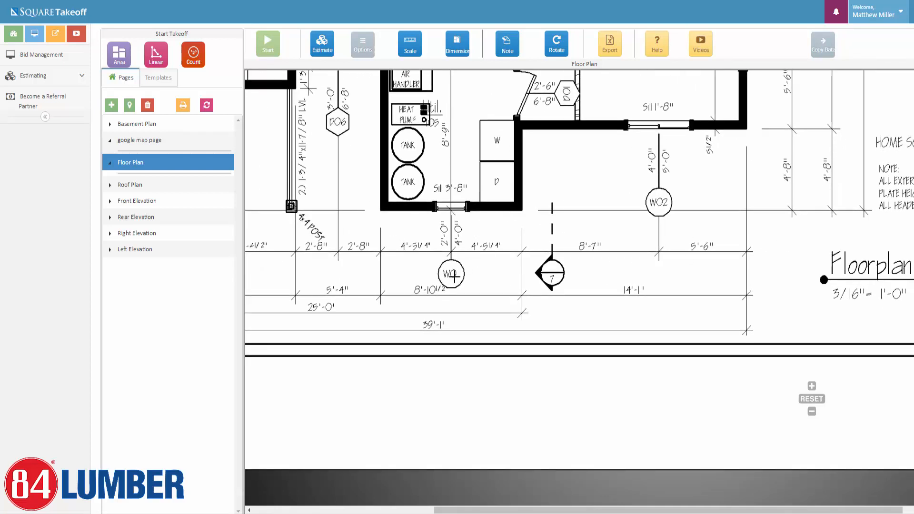
left_click_drag(454, 277, 607, 284)
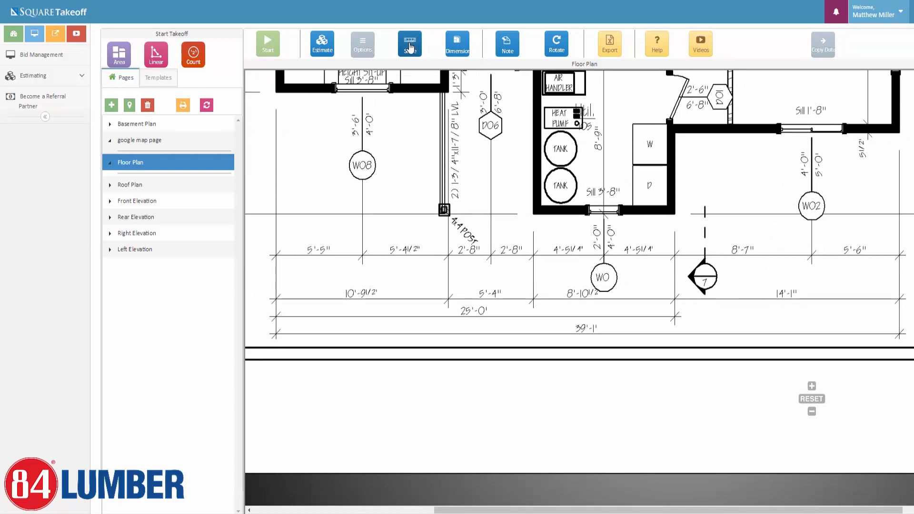
left_click(409, 48)
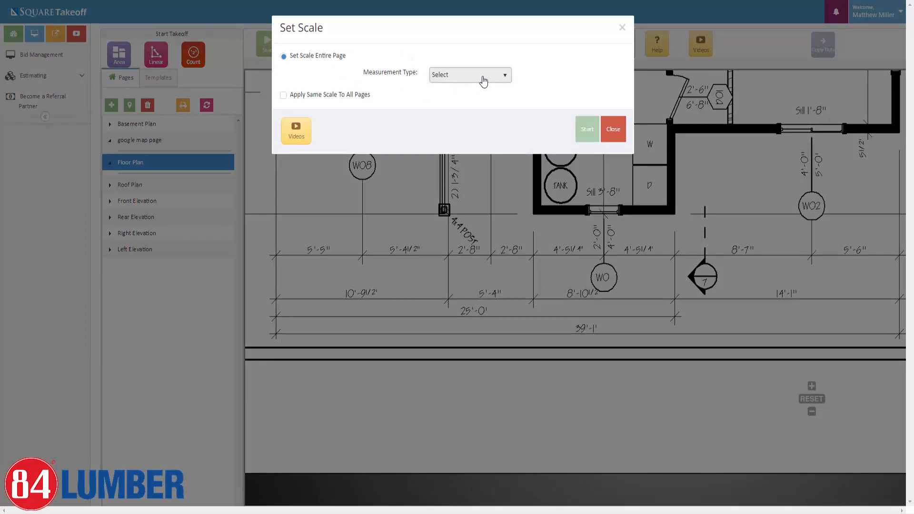
Choose Imperial measurements and enter a known length of 39 ft 1 in.
left_click(483, 81)
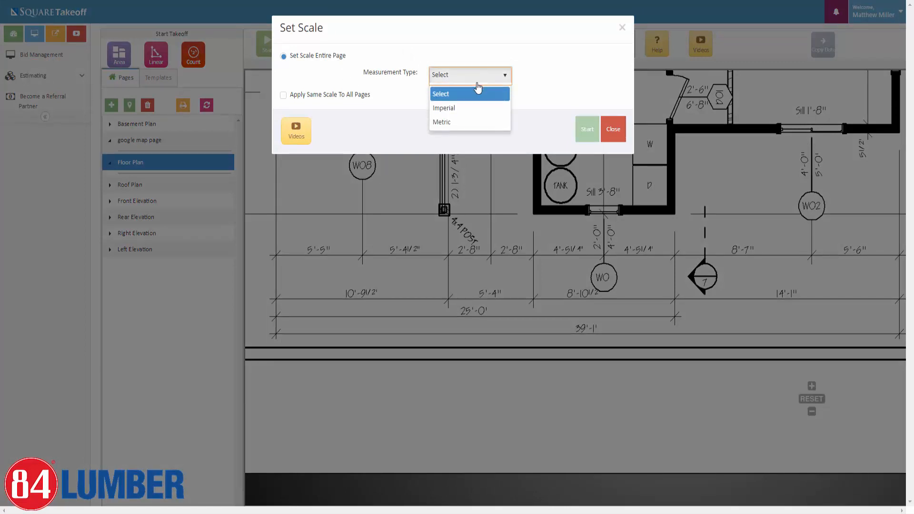
left_click(451, 109)
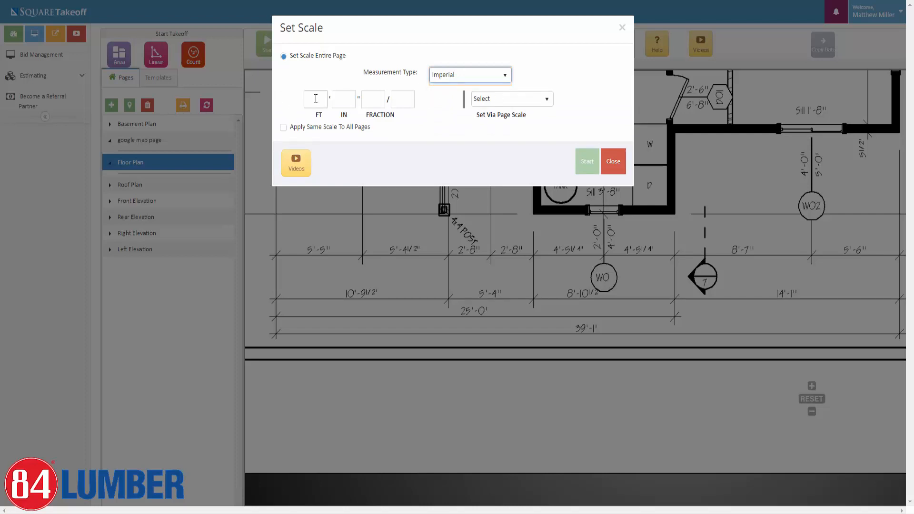
left_click(315, 99)
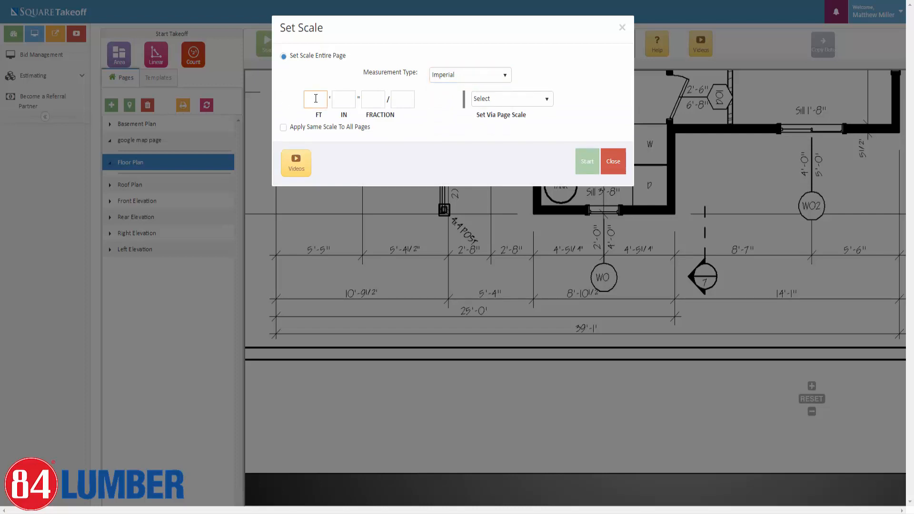
type("39")
key("Tab")
type("1")
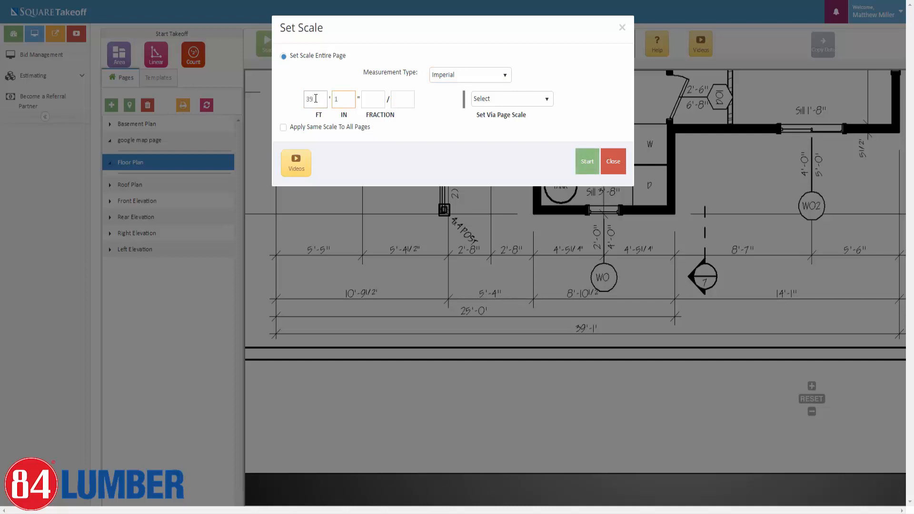
Check the standard page scale list, leave it on Select, and focus the fraction field.
left_click(522, 98)
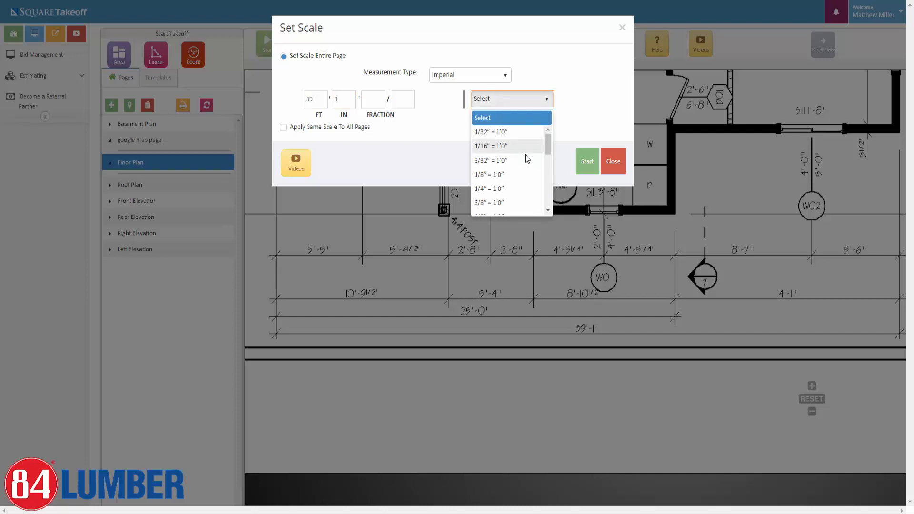
scroll(524, 197, "down", 2)
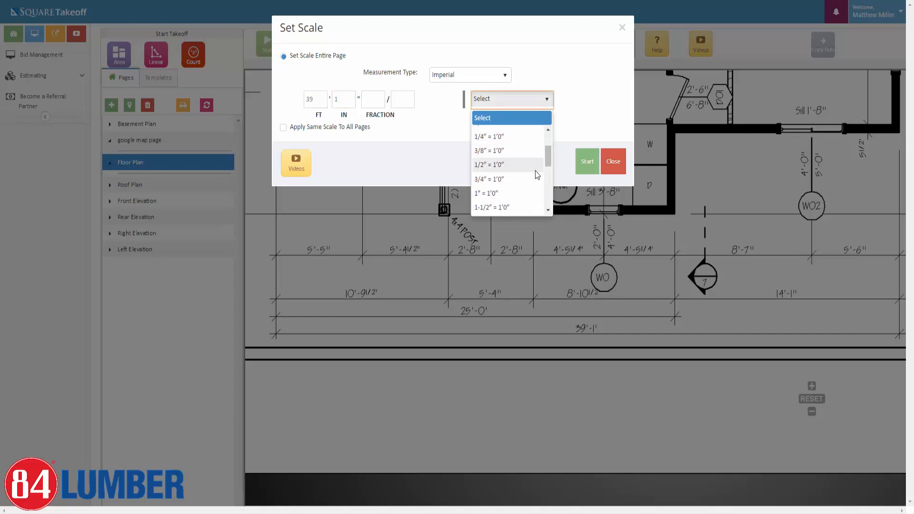
scroll(523, 161, "up", 2)
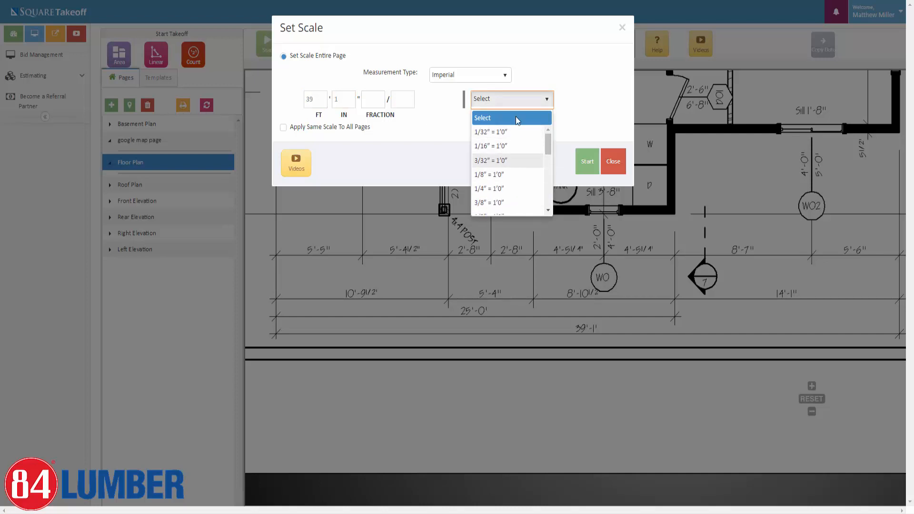
left_click(575, 97)
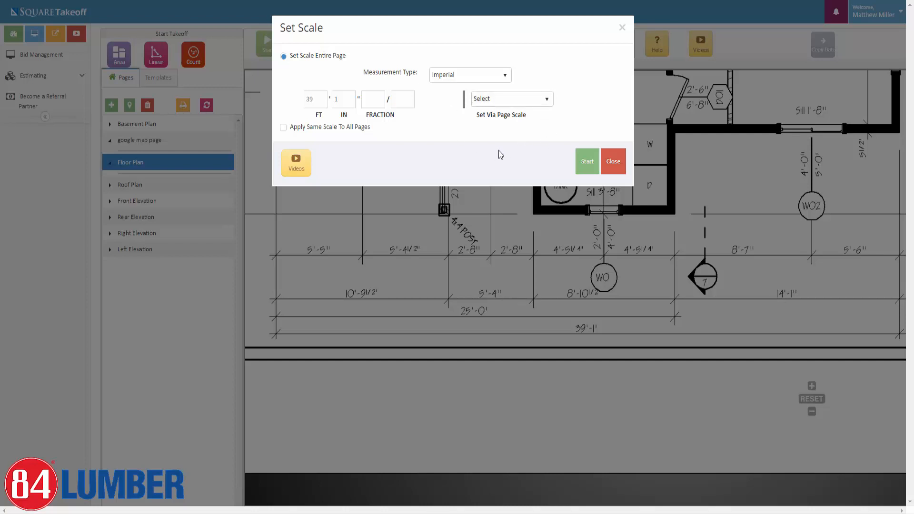
left_click(530, 109)
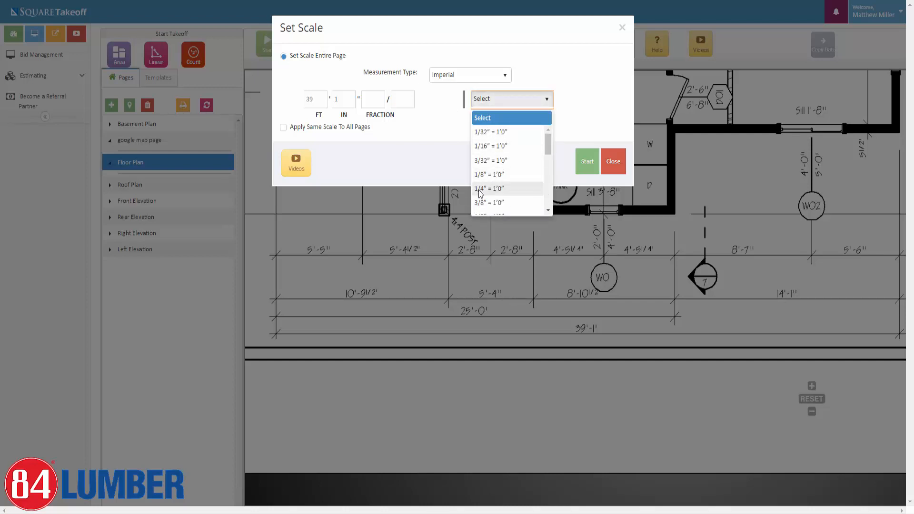
left_click(428, 130)
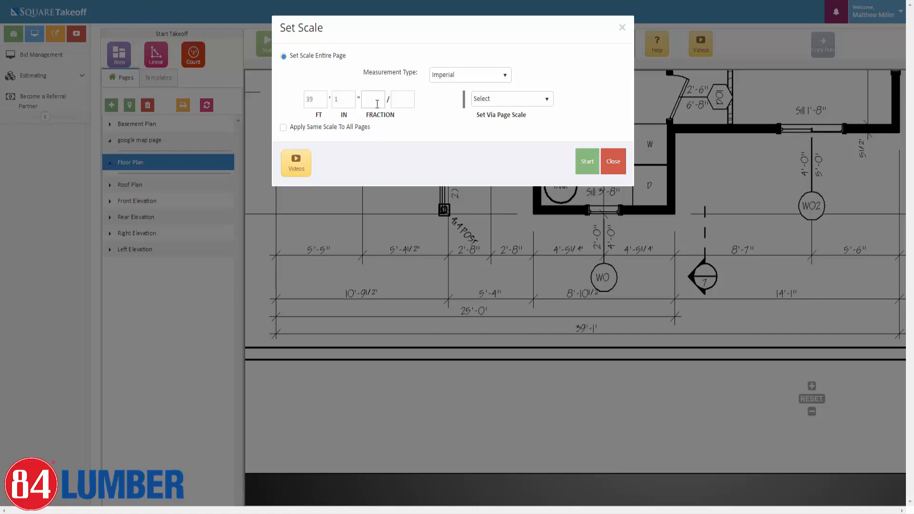
left_click(405, 93)
Start calibration and click the left end of the 39'-1" dimension.
left_click(584, 172)
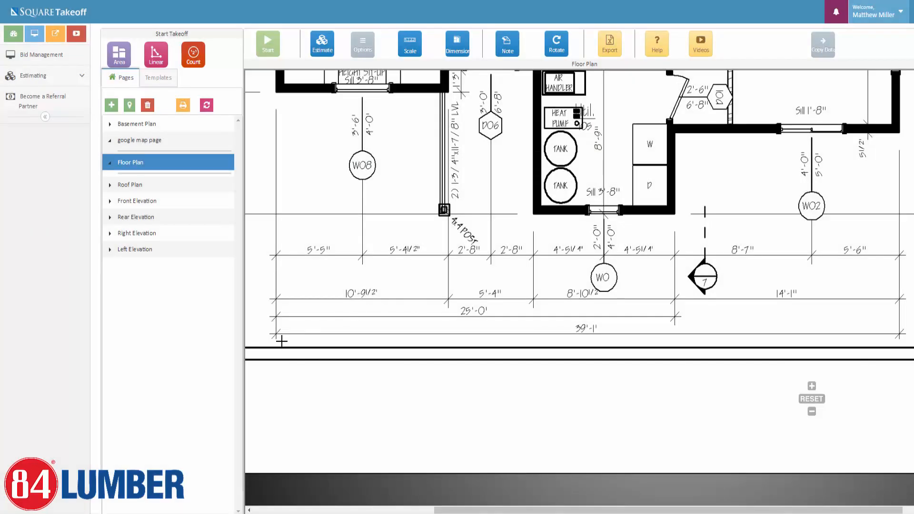
scroll(276, 334, "up", 3)
scroll(276, 334, "up", 3)
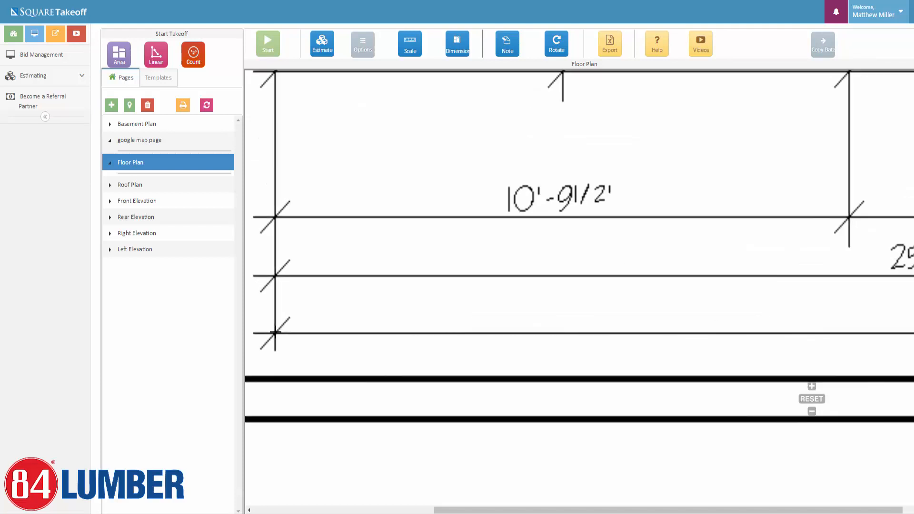
left_click(275, 332)
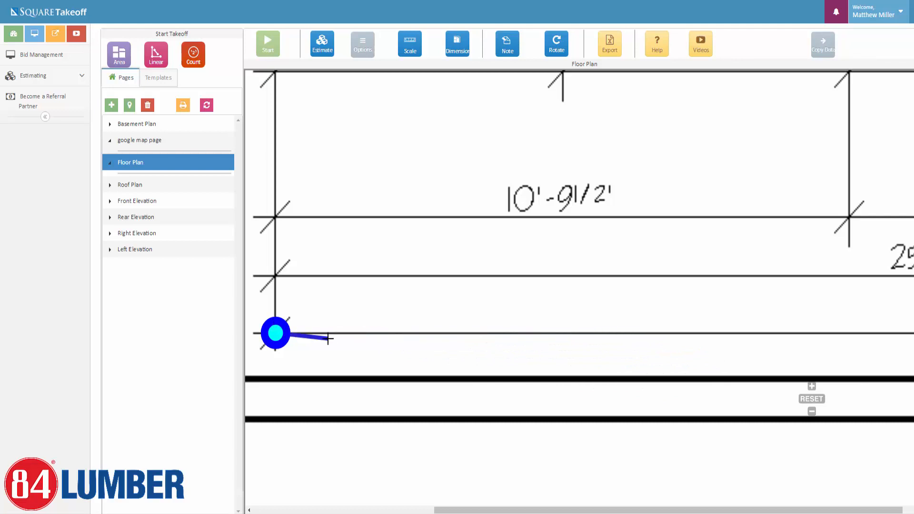
Pan along the dimension and double-click its right end to finish the calibration line.
scroll(886, 352, "down", 1)
left_click_drag(884, 328, 640, 294)
left_click_drag(835, 297, 509, 270)
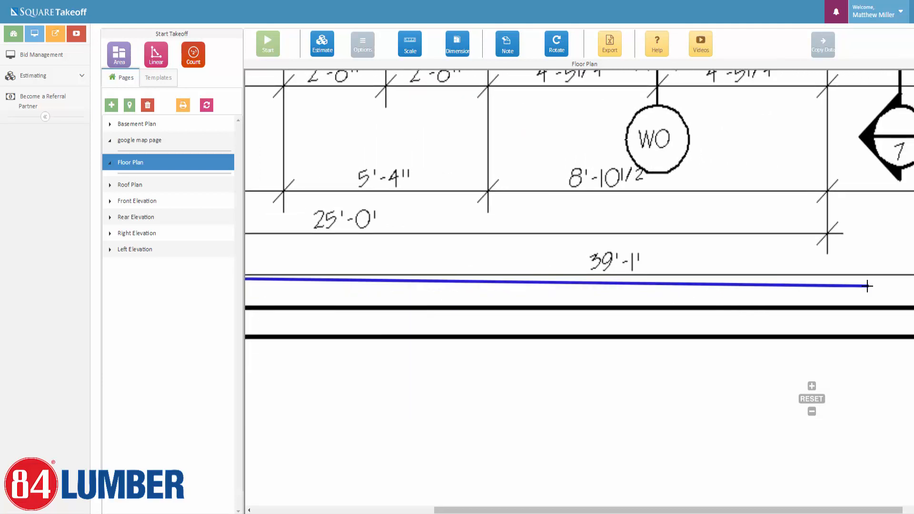
left_click_drag(866, 283, 555, 248)
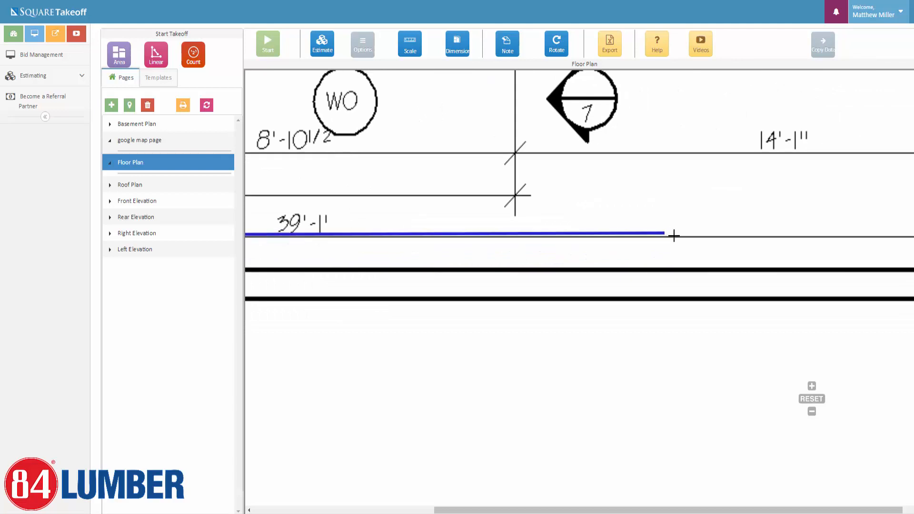
left_click_drag(795, 235, 372, 208)
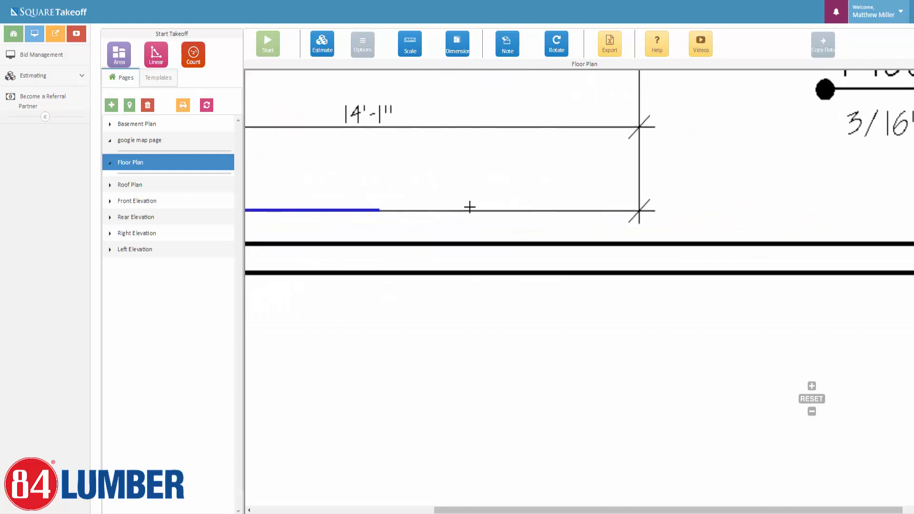
left_click_drag(448, 225, 579, 278)
scroll(579, 277, "down", 4)
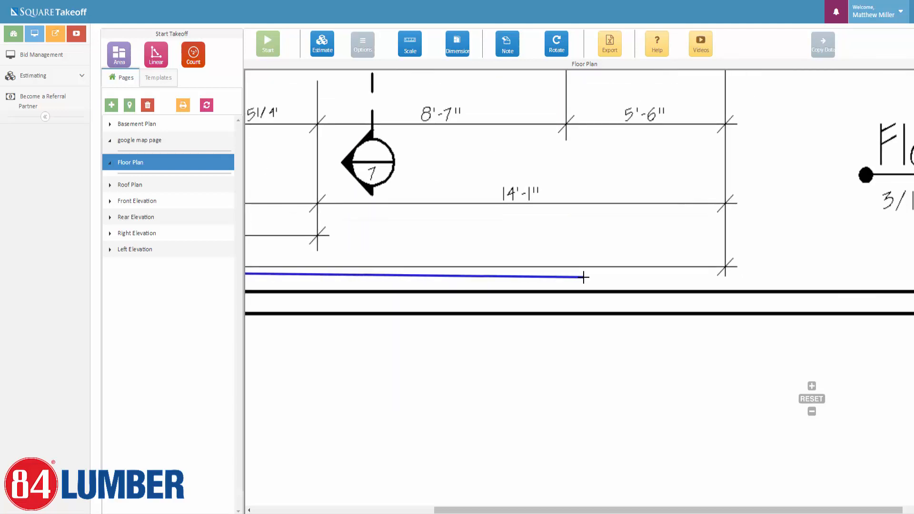
scroll(683, 272, "up", 5)
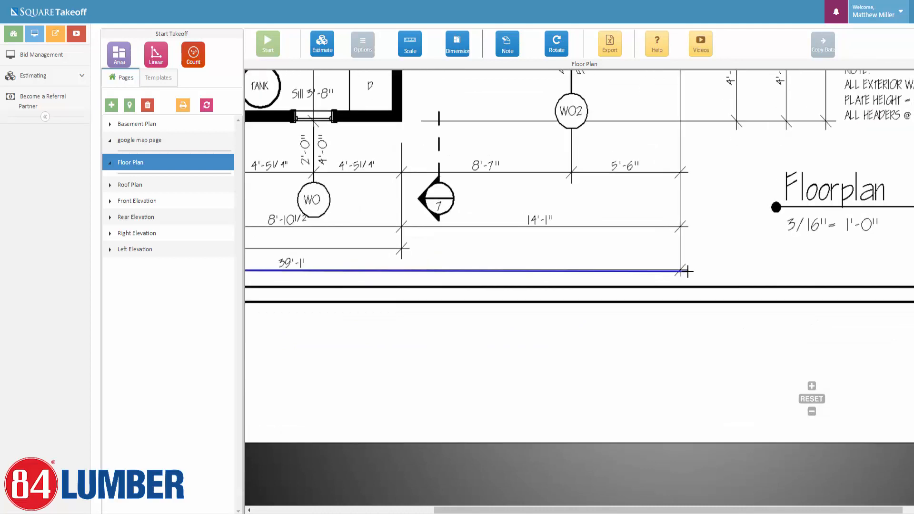
scroll(677, 267, "up", 3)
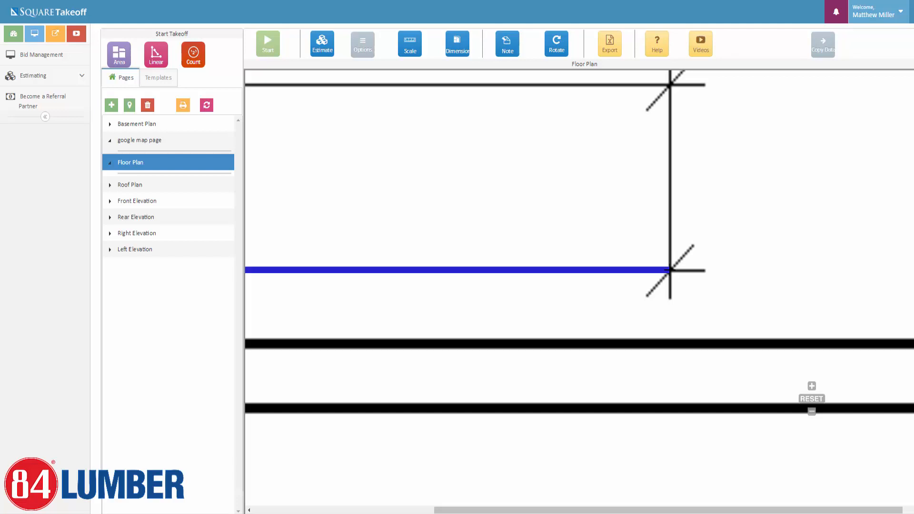
double_click(669, 270)
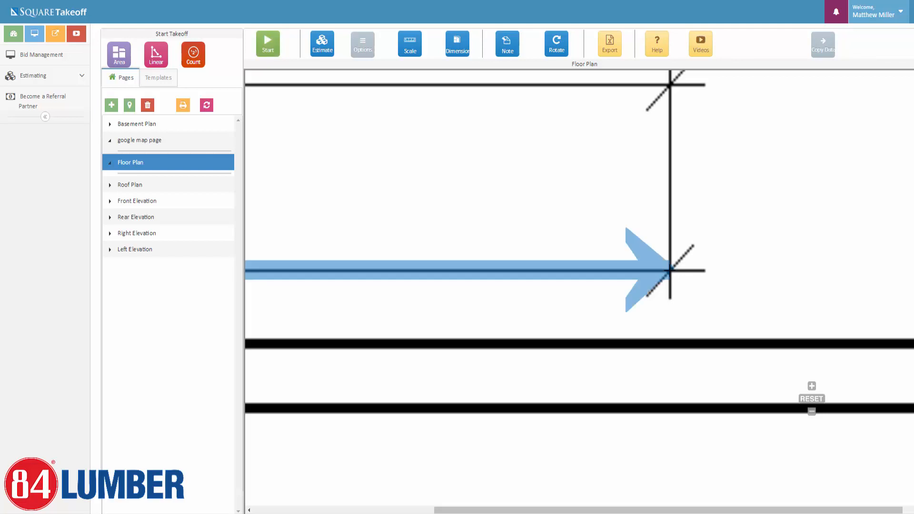
scroll(634, 314, "down", 3)
scroll(572, 328, "down", 5)
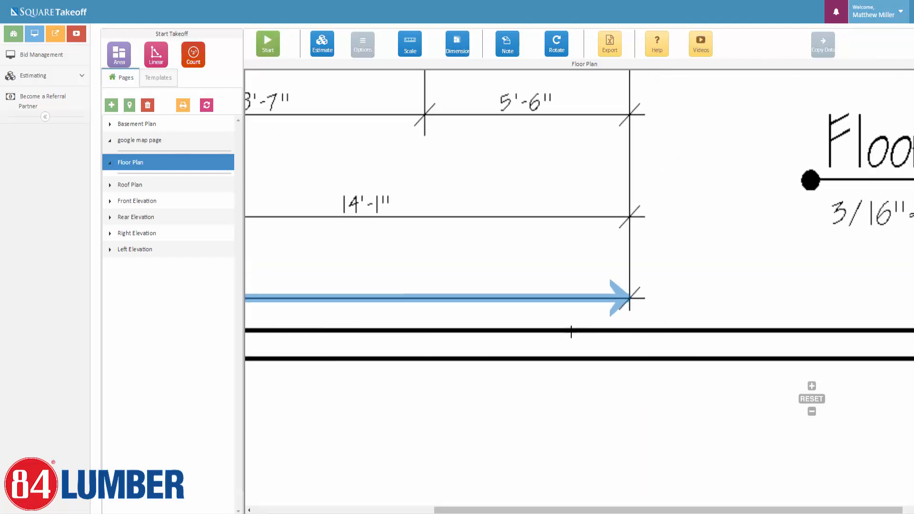
scroll(549, 318, "down", 4)
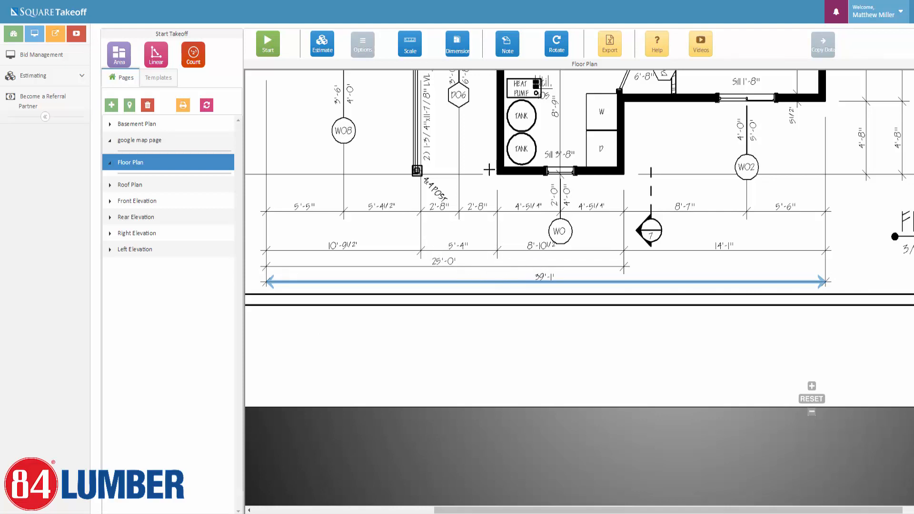
scroll(440, 230, "down", 1)
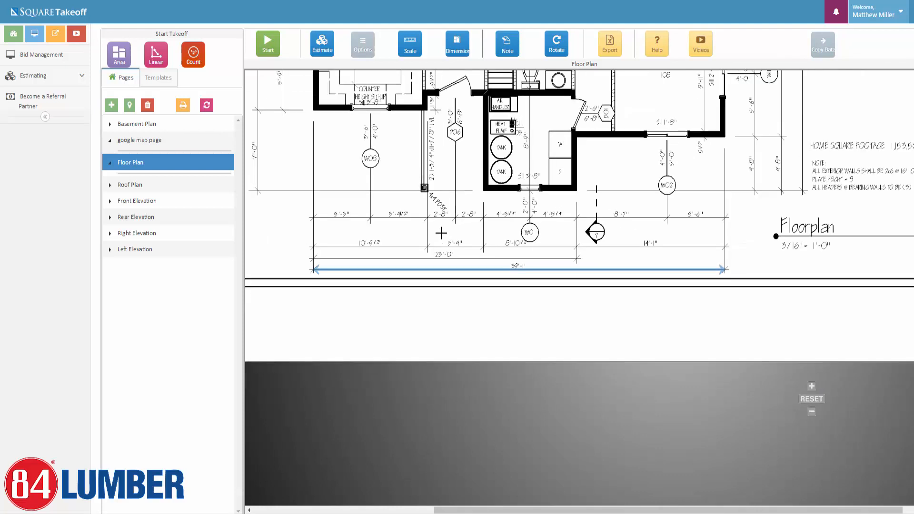
scroll(388, 236, "down", 1)
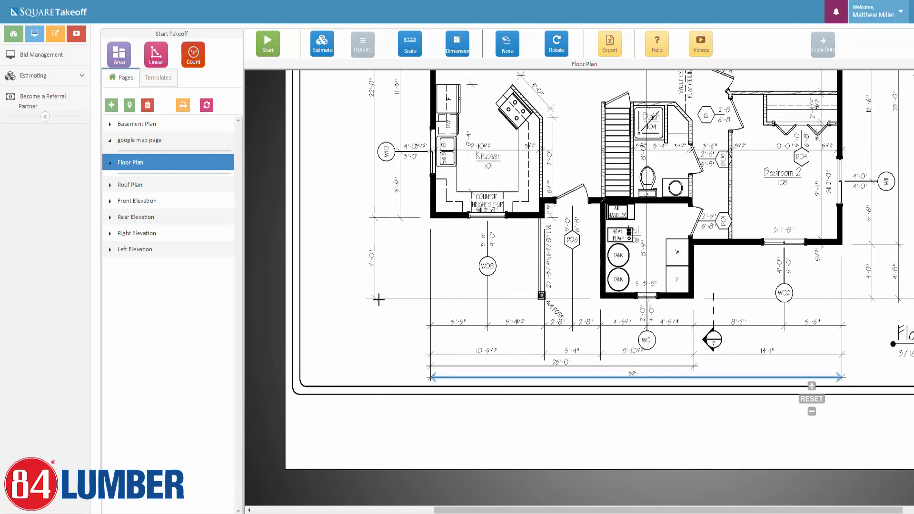
left_click_drag(381, 116, 388, 214)
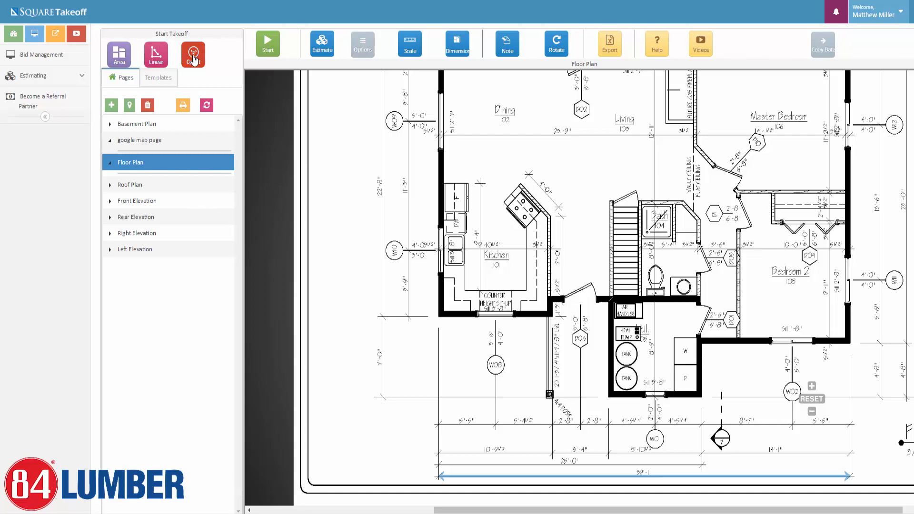
scroll(614, 198, "down", 2)
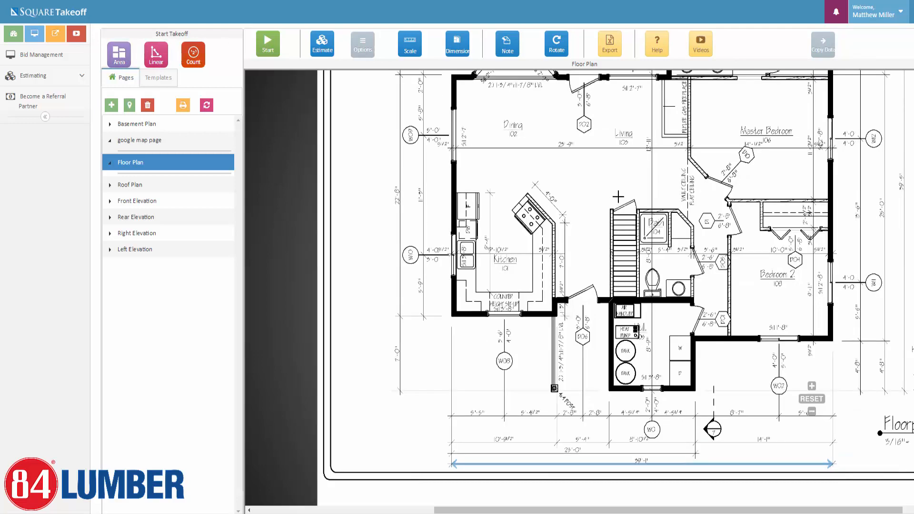
left_click_drag(564, 245, 513, 303)
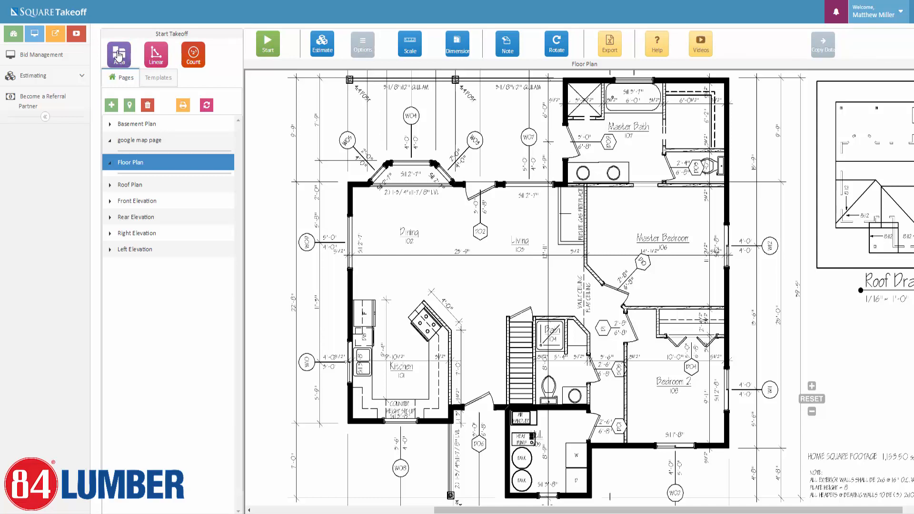
Create a new Standard Area named 'Total Floor Plan SQFT'.
left_click(118, 56)
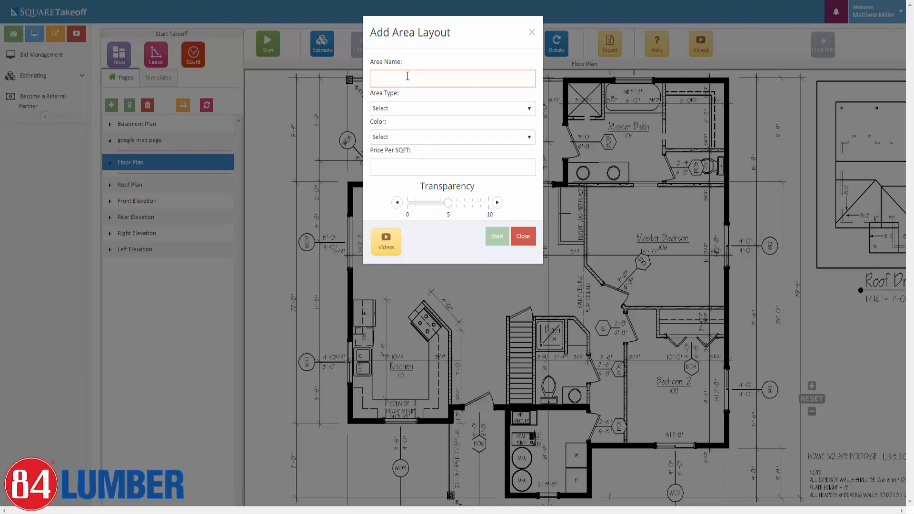
type("Total Floor Plan SQFT")
left_click(417, 110)
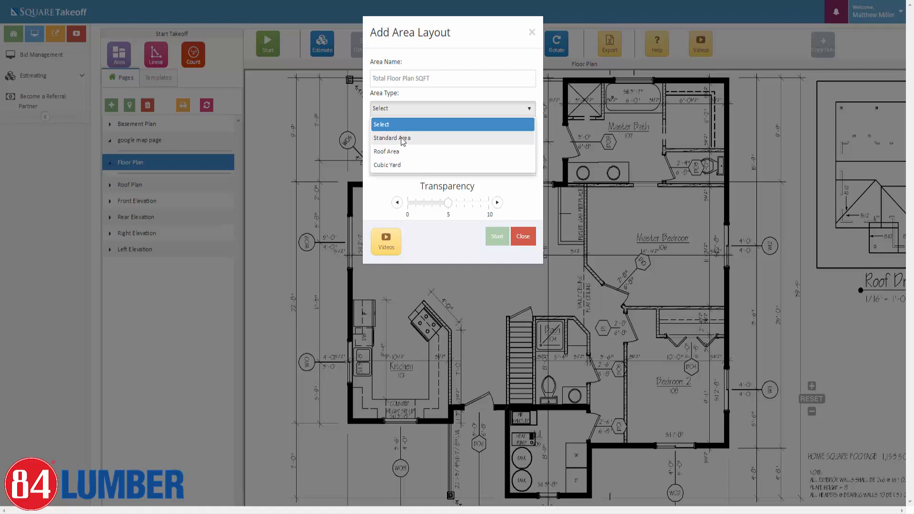
left_click(402, 139)
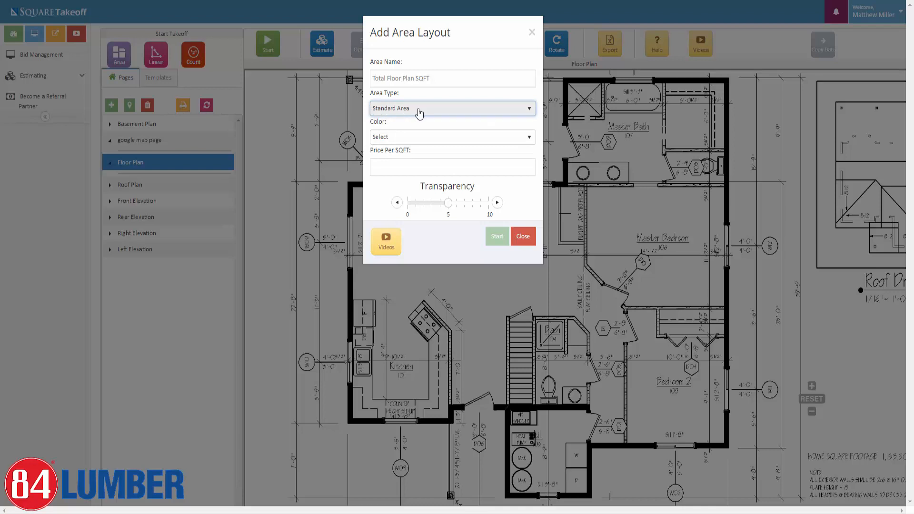
Colour the area CornflowerBlue with transparency 6 and start tracing.
left_click(415, 137)
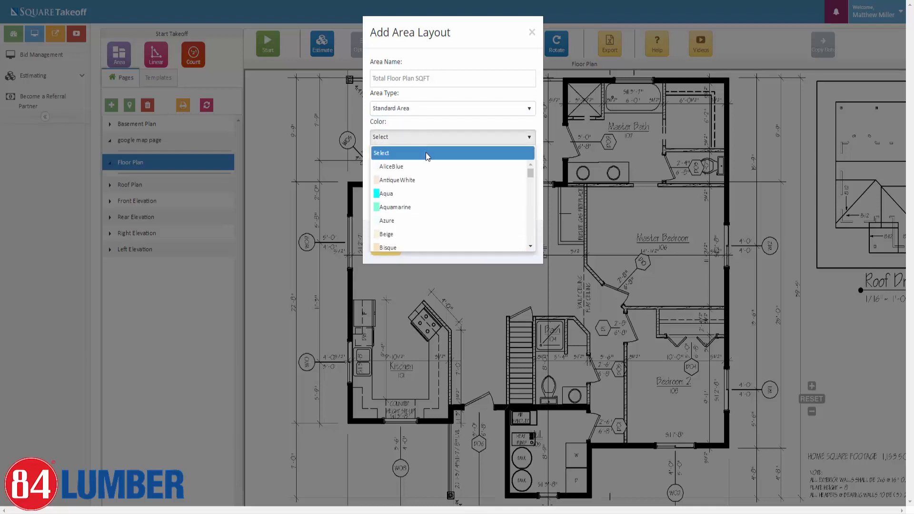
scroll(417, 207, "down", 5)
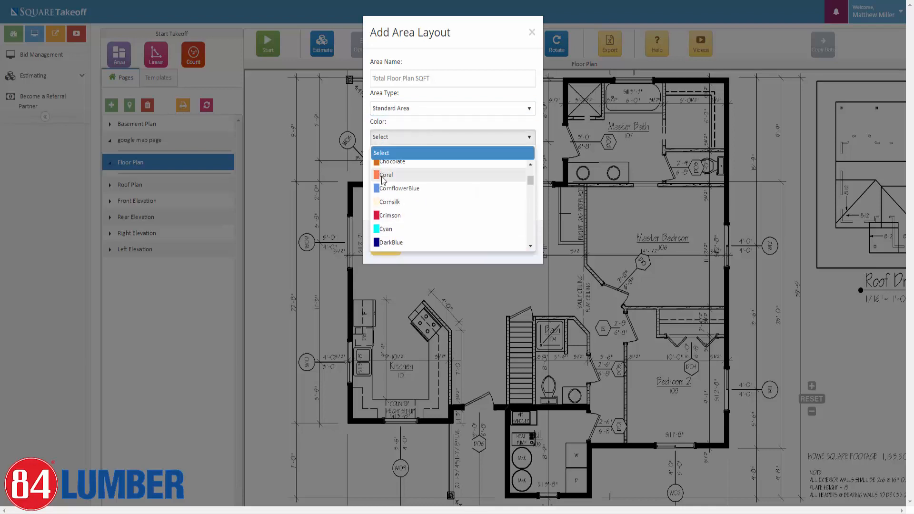
left_click(394, 189)
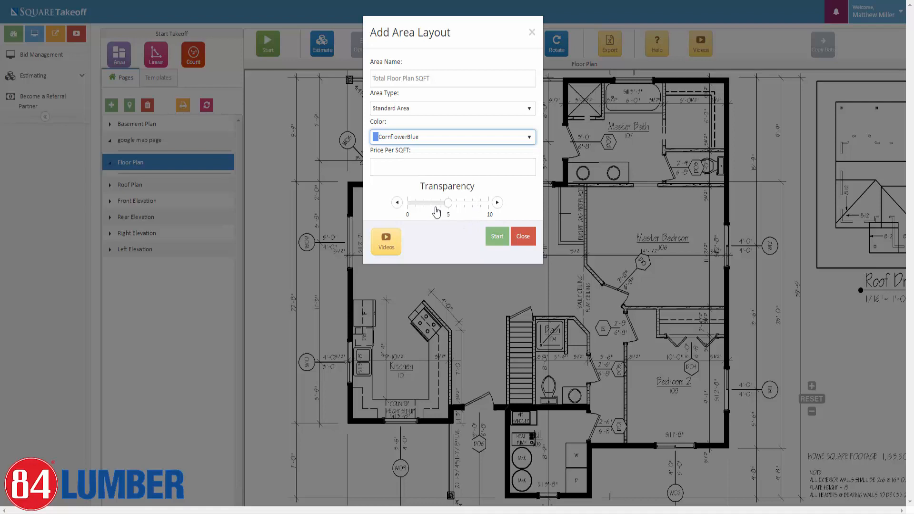
left_click_drag(467, 208, 513, 208)
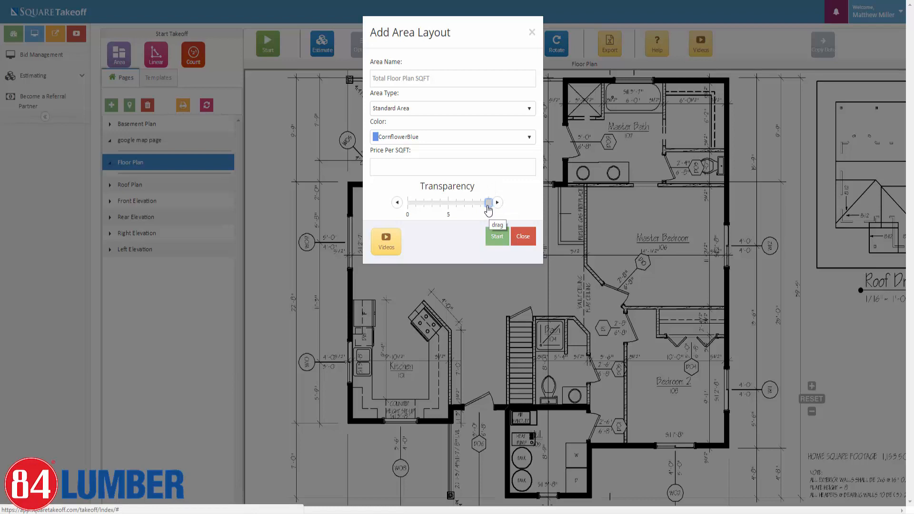
left_click_drag(488, 208, 403, 209)
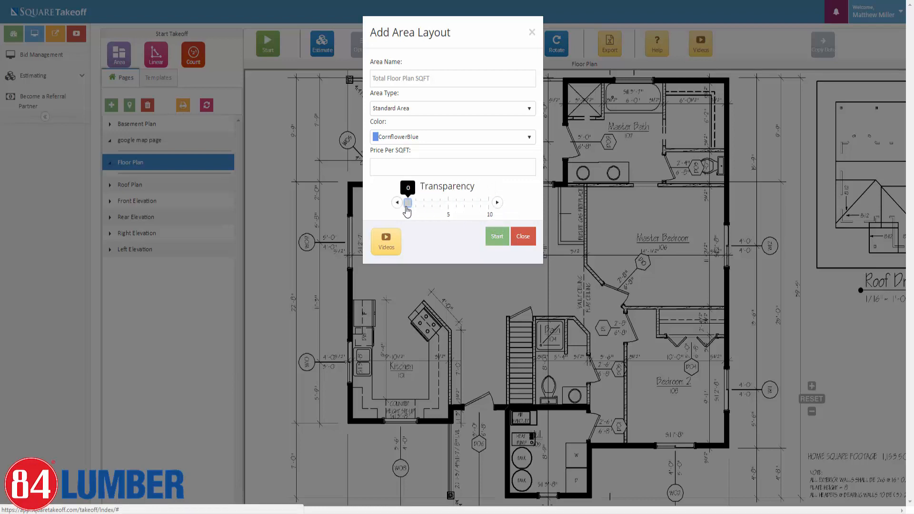
left_click_drag(407, 211, 473, 211)
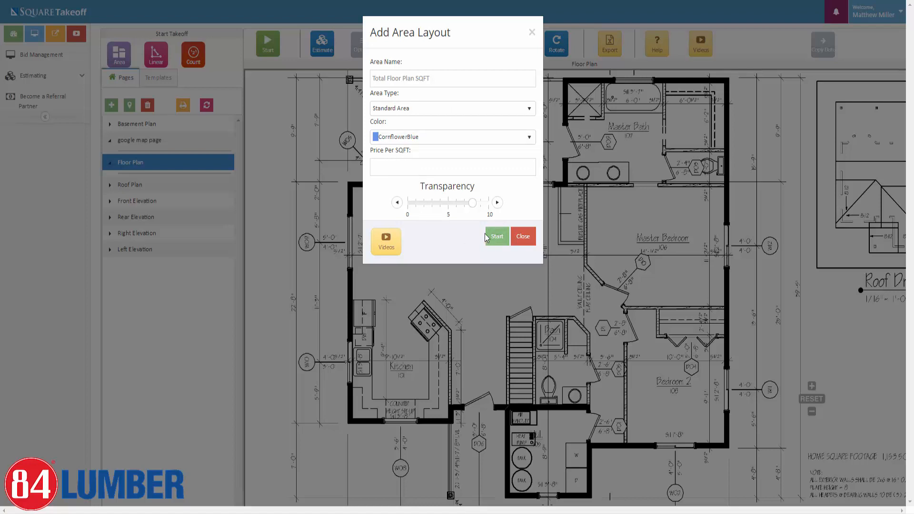
left_click(497, 242)
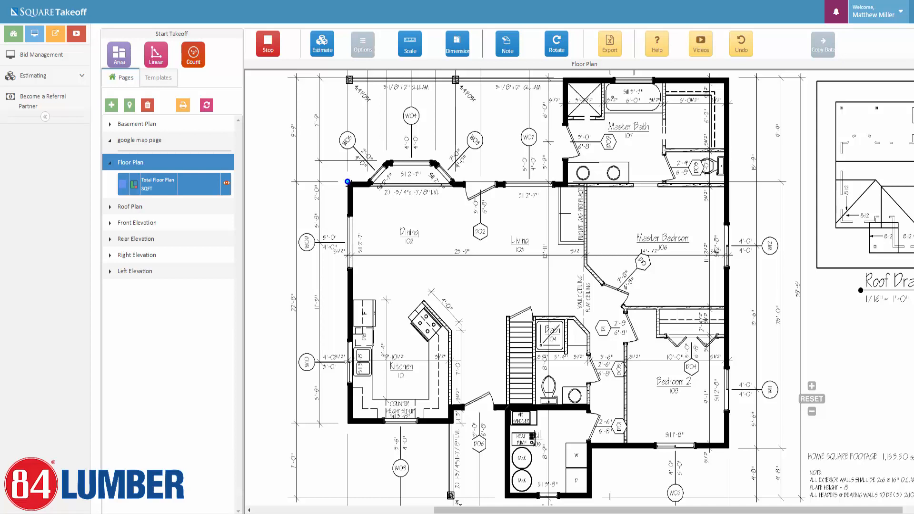
Place points around the dining bay window's angled corners to the master bath wall, then show area options.
scroll(367, 183, "up", 2)
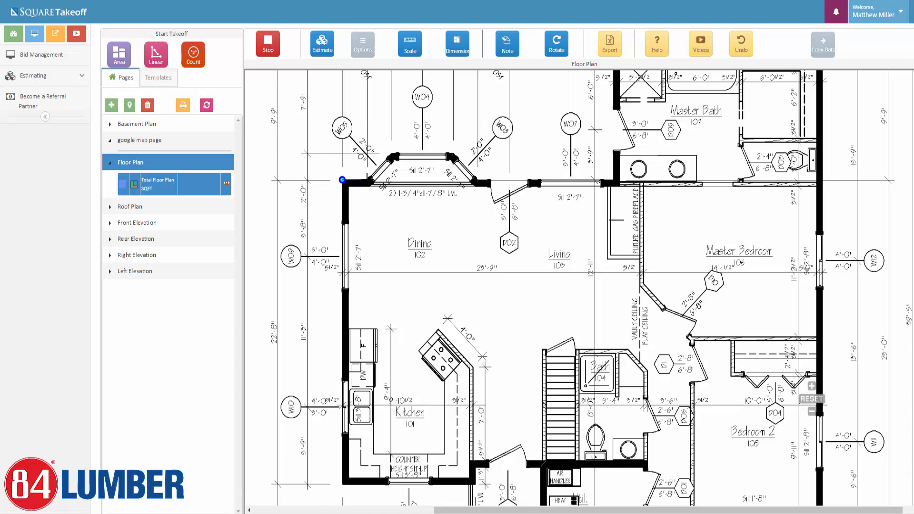
left_click(367, 179)
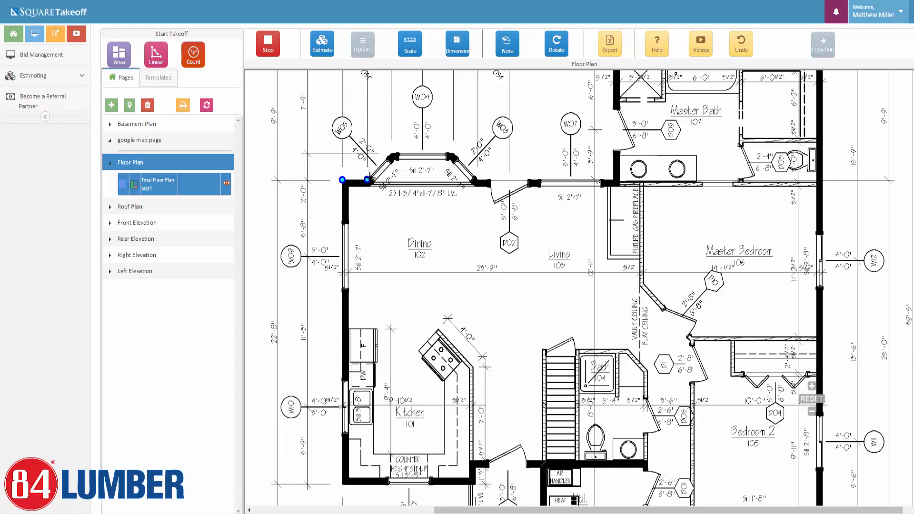
left_click(392, 153)
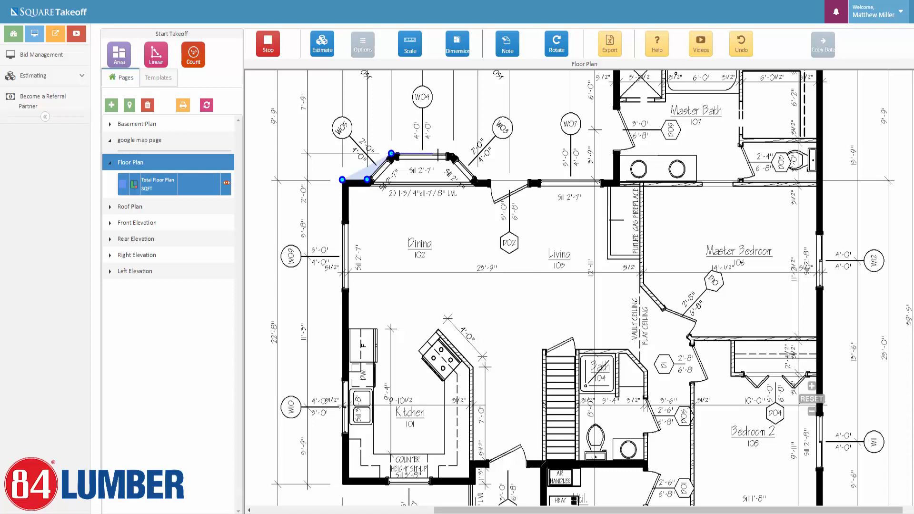
left_click(453, 153)
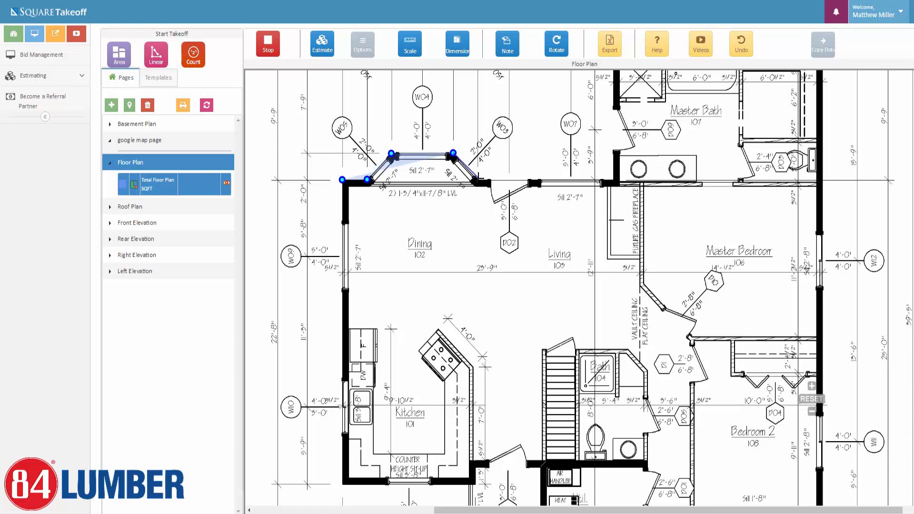
left_click(476, 181)
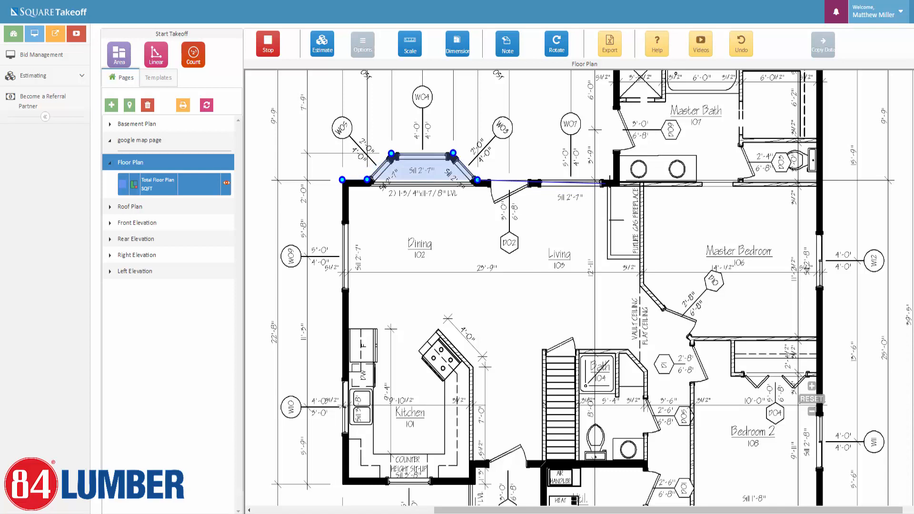
left_click(613, 180)
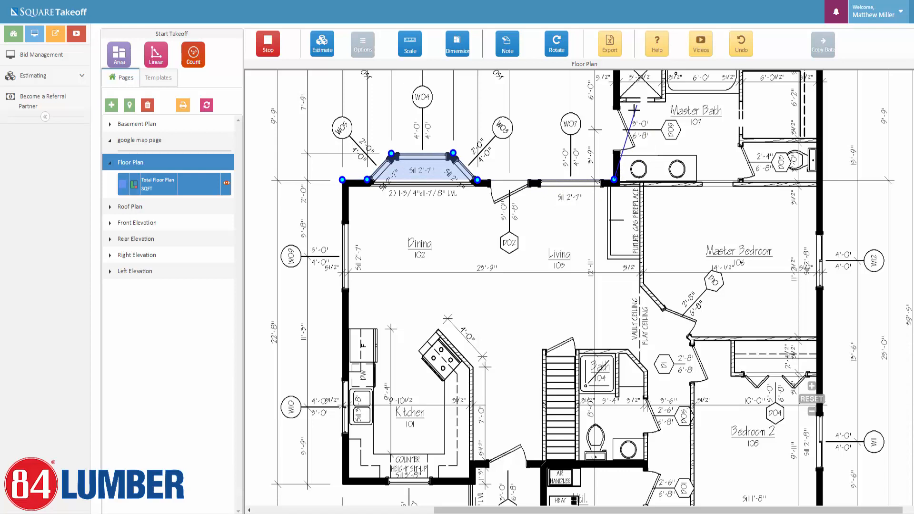
left_click_drag(630, 99, 609, 244)
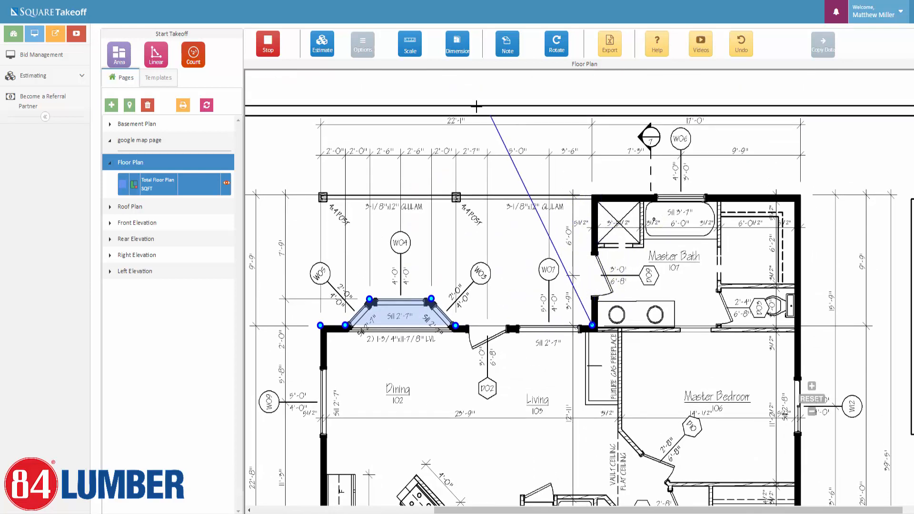
left_click(360, 46)
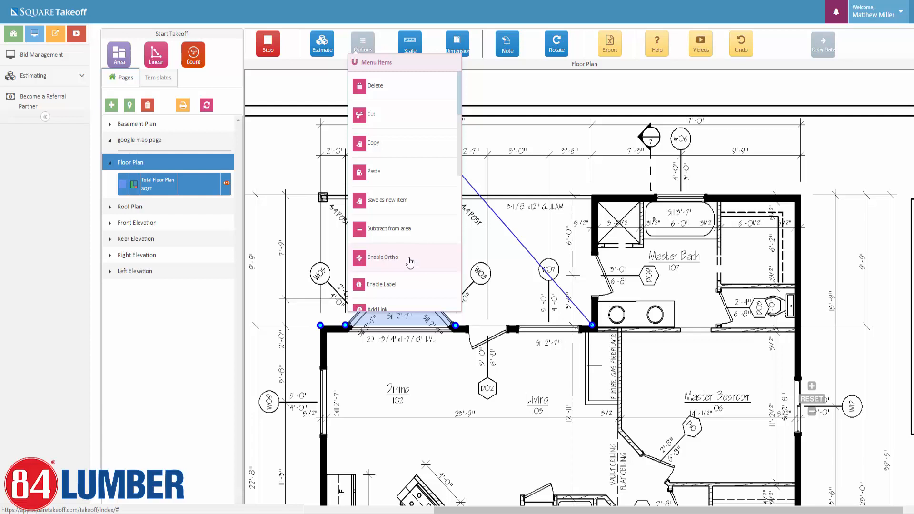
Enable Ortho and trace the master bath top, house top-right and bottom-right corners.
left_click(410, 262)
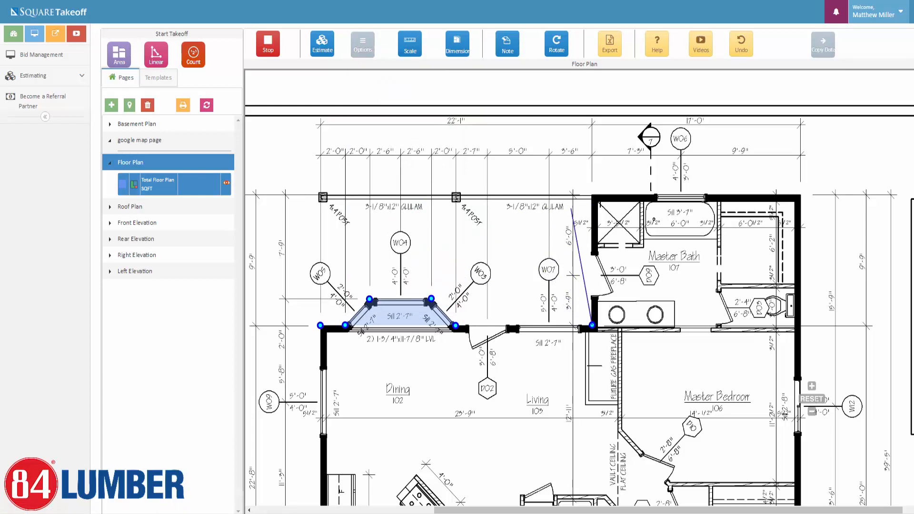
left_click(592, 194)
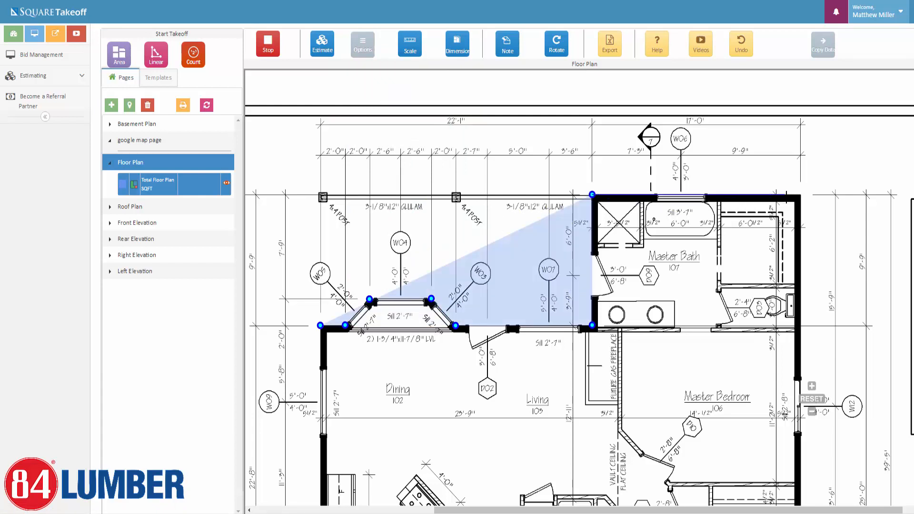
left_click(801, 194)
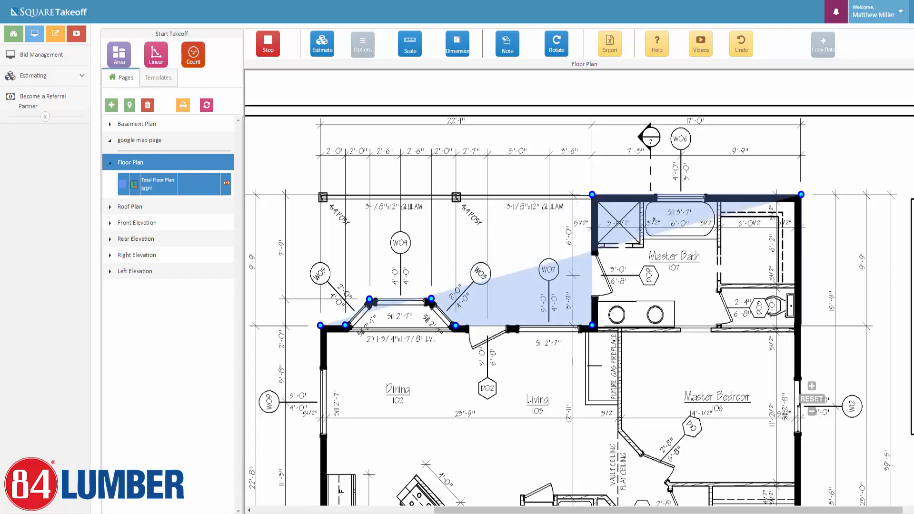
left_click_drag(794, 350, 759, 231)
left_click_drag(758, 332, 712, 145)
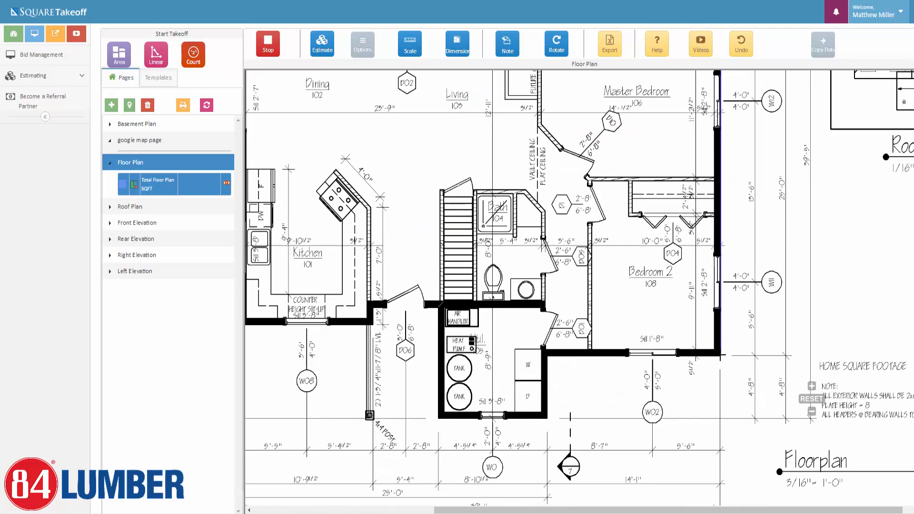
left_click(720, 356)
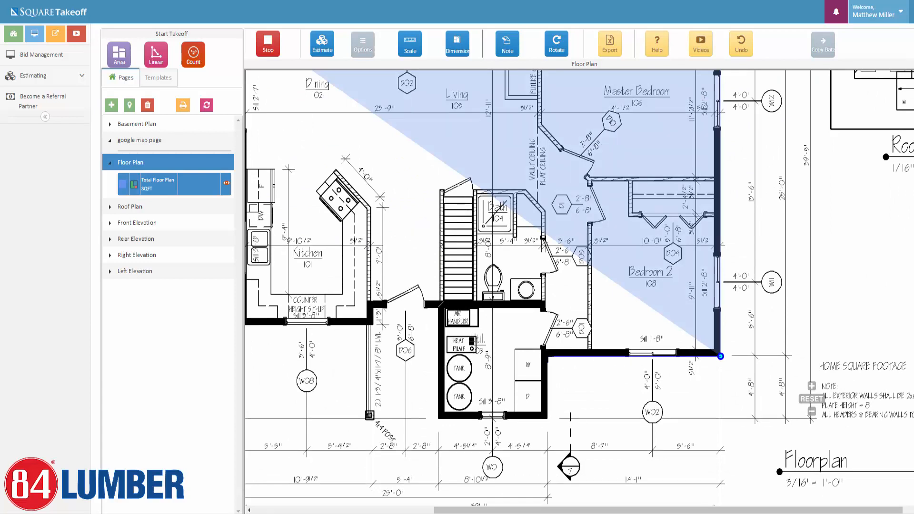
left_click(547, 356)
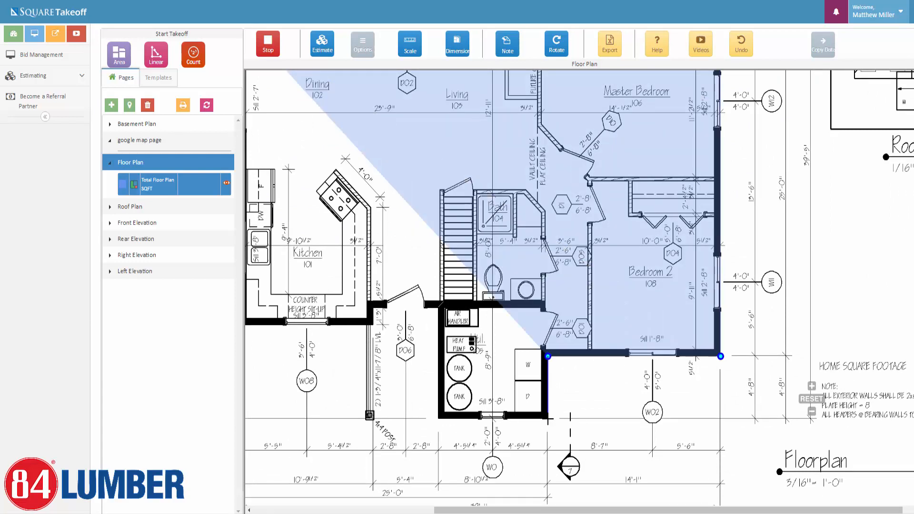
Trace around the utility room and kitchen corners and close the outline at 1161.05 SQFT.
left_click(548, 419)
left_click(439, 419)
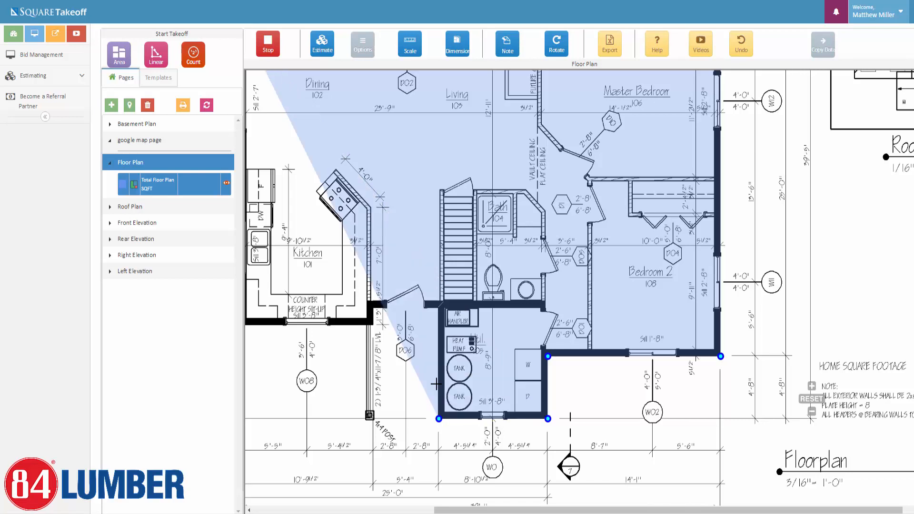
left_click(439, 308)
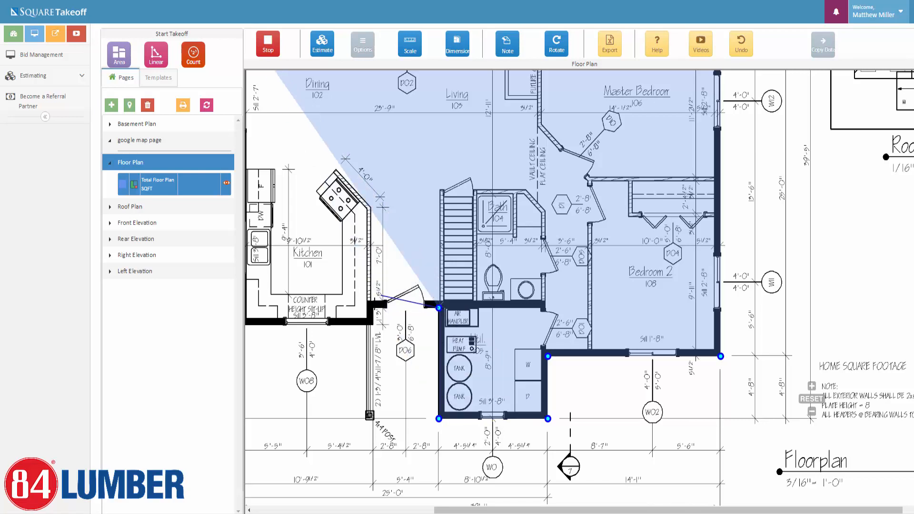
left_click(373, 307)
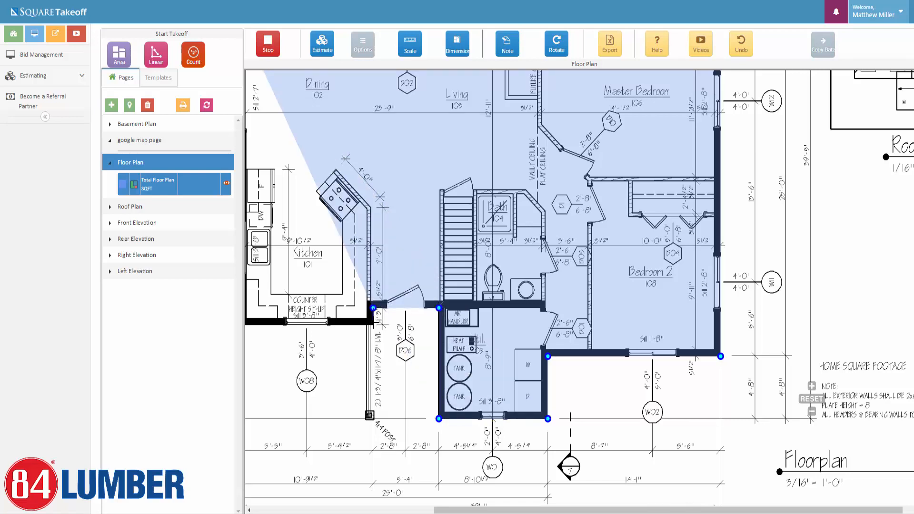
left_click(373, 326)
left_click_drag(254, 320, 359, 328)
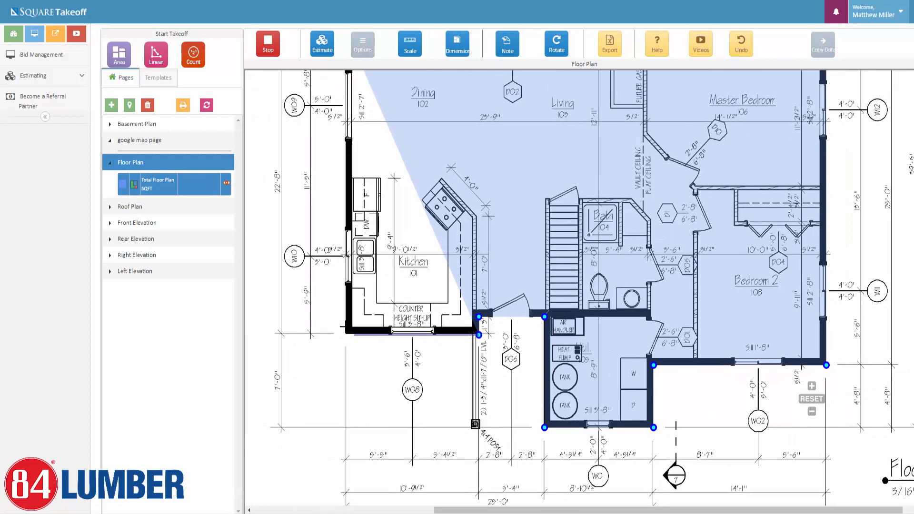
left_click(345, 335)
scroll(337, 228, "up", 3)
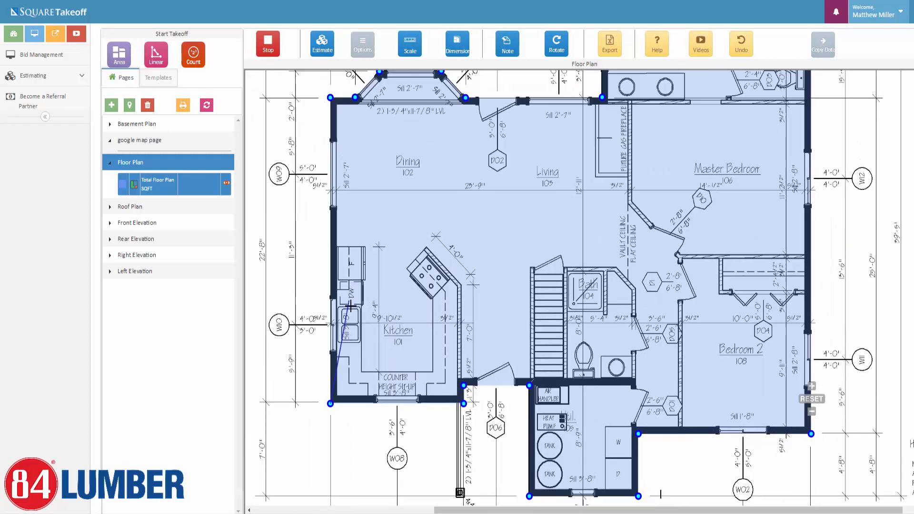
left_click(328, 122)
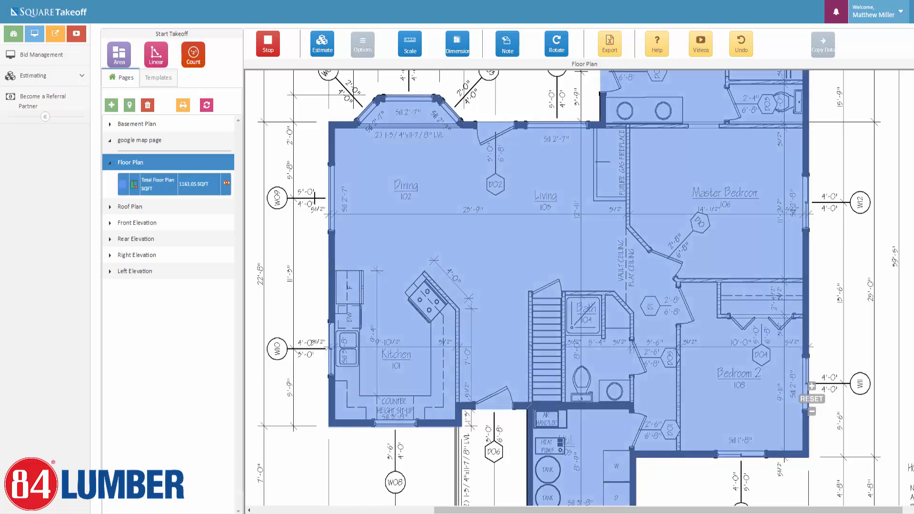
Stop tracing, select the 1161.05 SQFT Total Floor Plan area, and show its options.
left_click(264, 44)
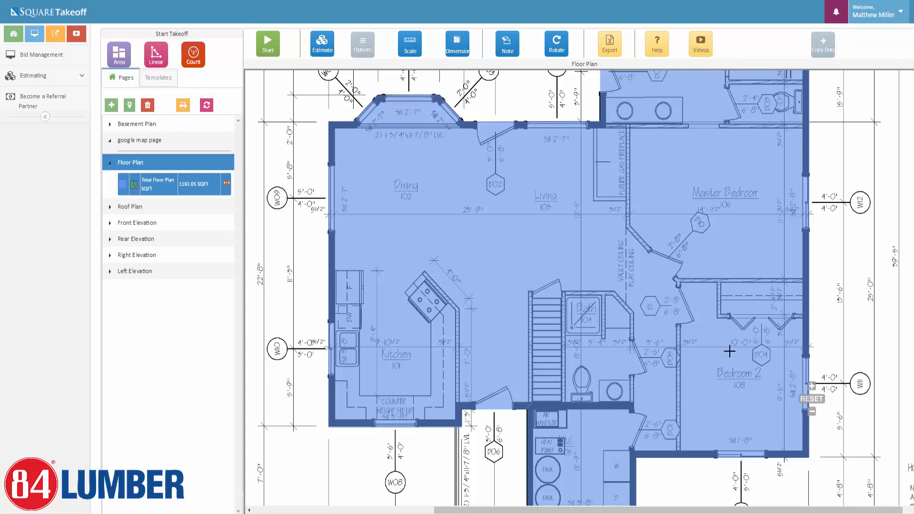
scroll(543, 353, "up", 1)
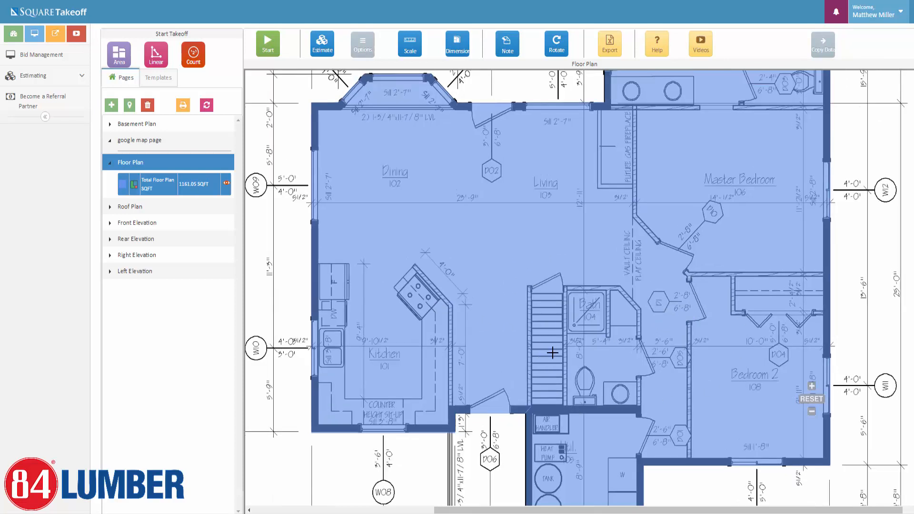
left_click(517, 264)
left_click(183, 181)
left_click(494, 220)
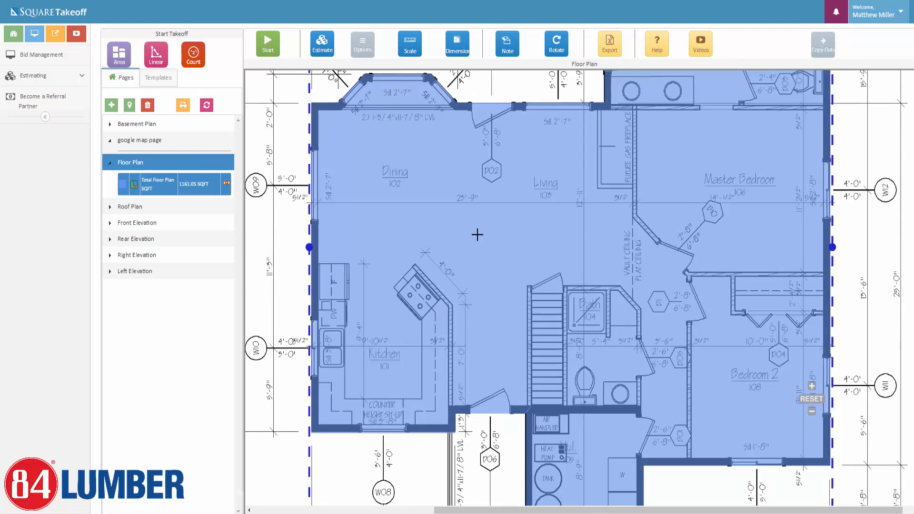
left_click(364, 47)
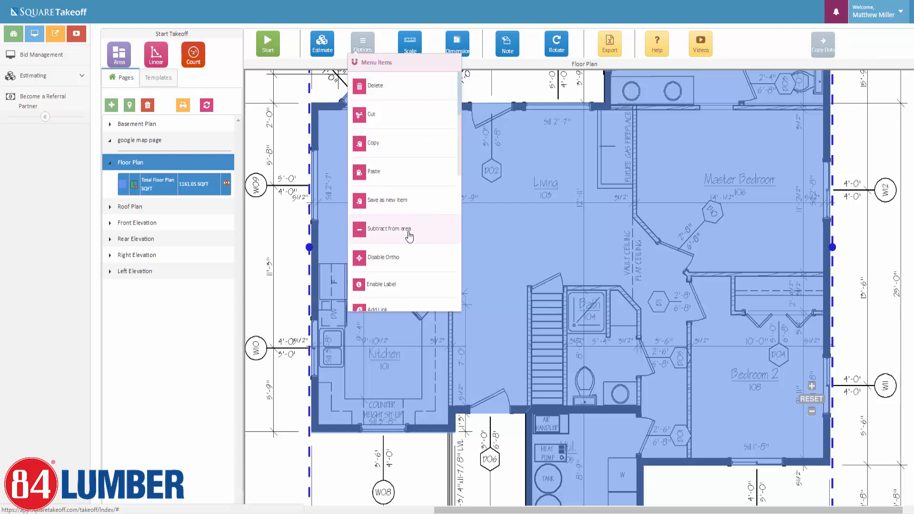
Subtract the four-corner stair opening, reducing Total Floor Plan to 1143.10 SQFT.
left_click(409, 235)
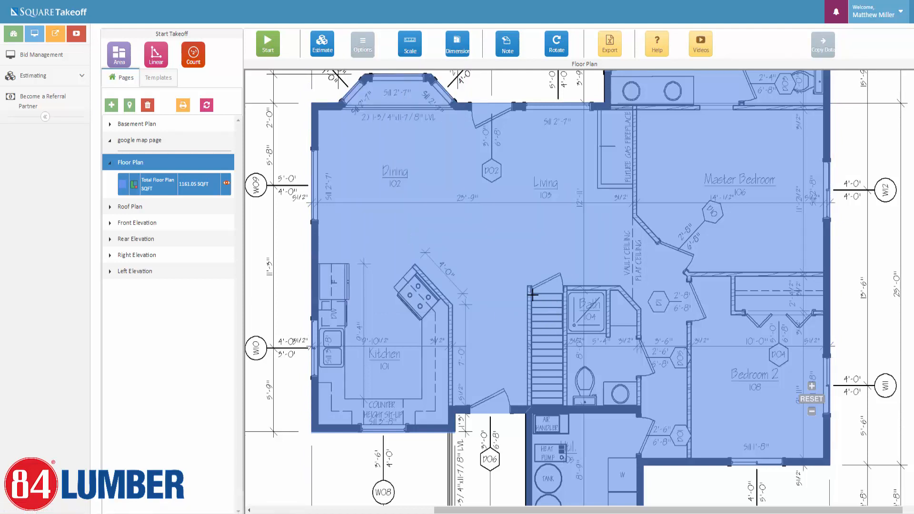
scroll(533, 291, "up", 5)
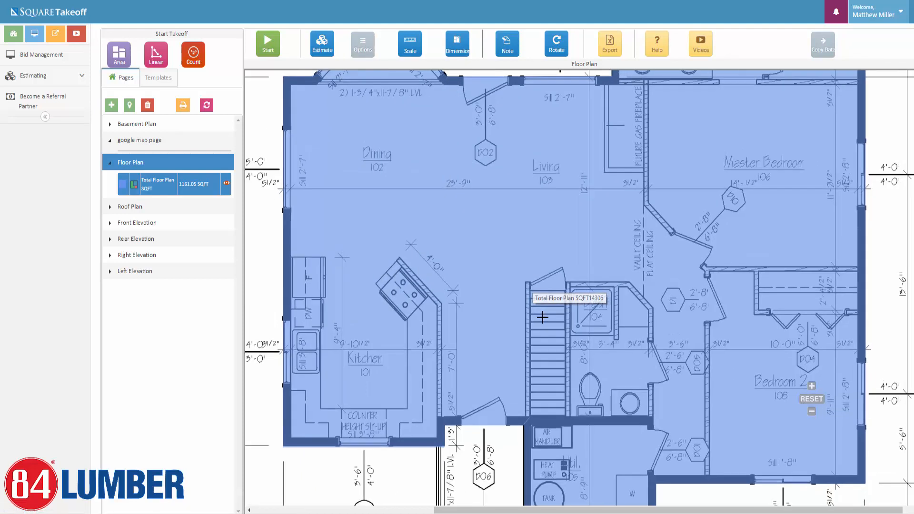
scroll(566, 317, "up", 3)
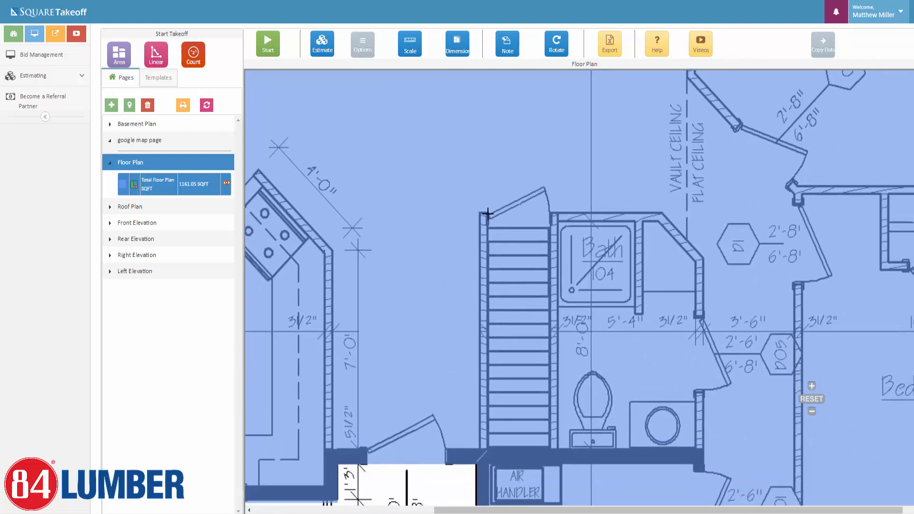
left_click(487, 212)
left_click(550, 212)
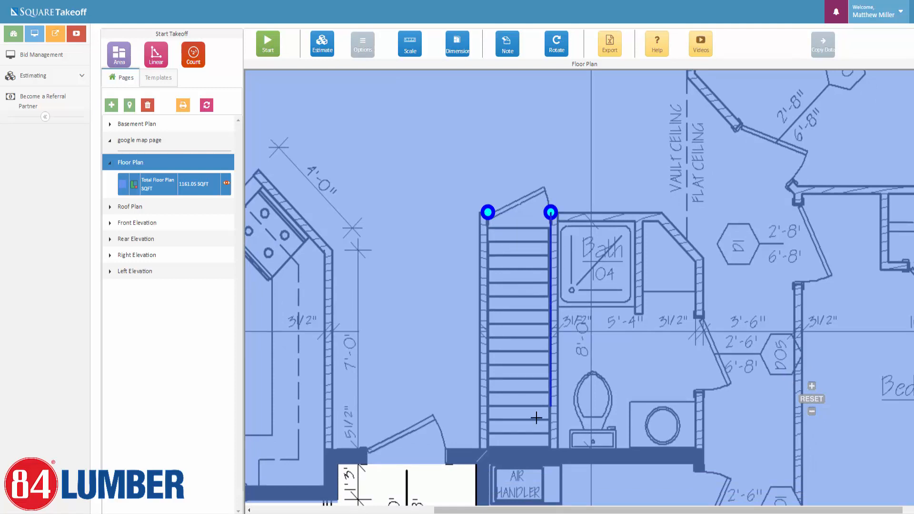
left_click(550, 433)
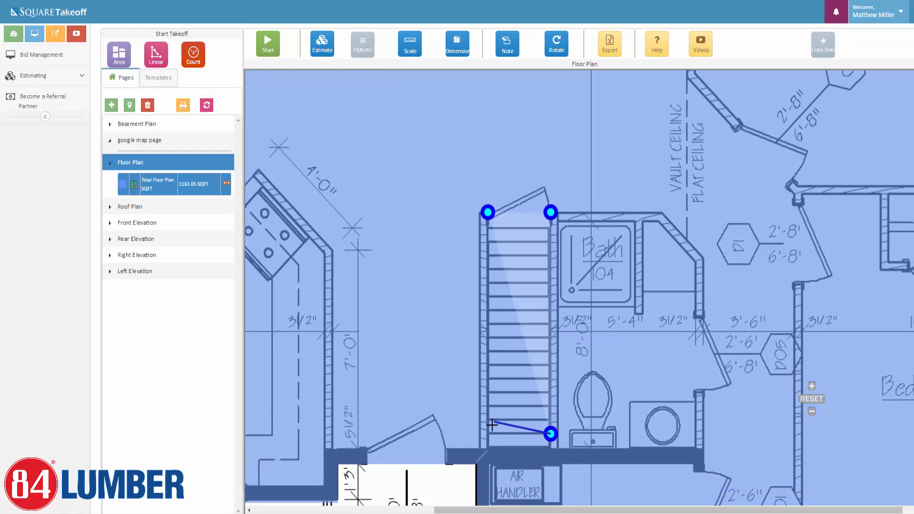
left_click(487, 433)
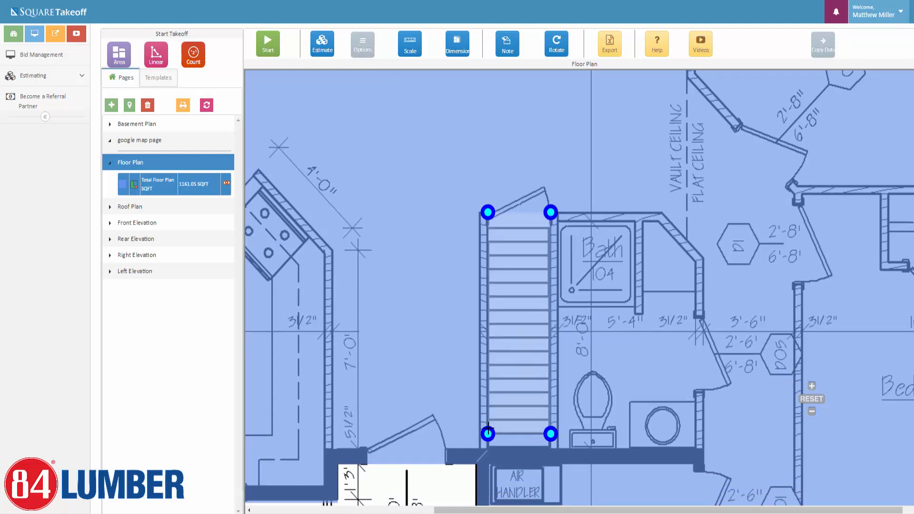
left_click(487, 211)
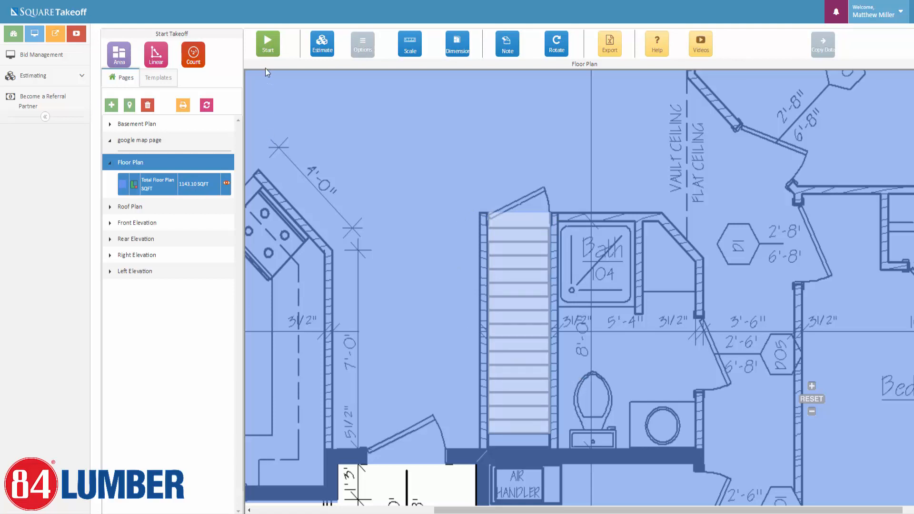
scroll(677, 369, "down", 5)
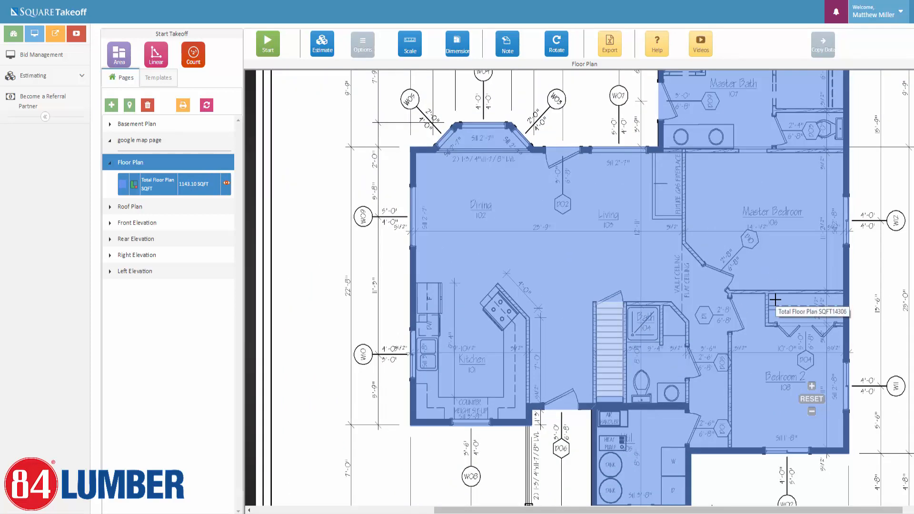
left_click_drag(890, 247, 832, 249)
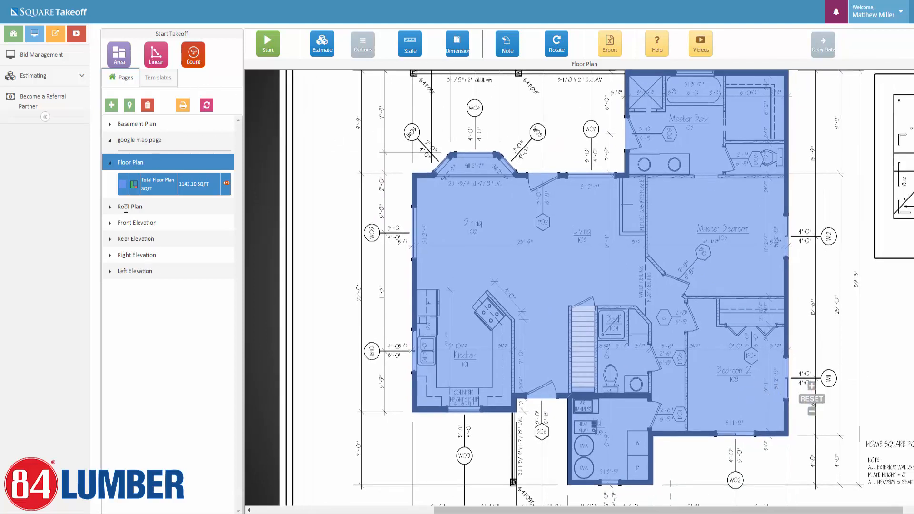
On the Roof Plan page, set an Imperial scale with a known length of 39 ft 1 in.
left_click(126, 208)
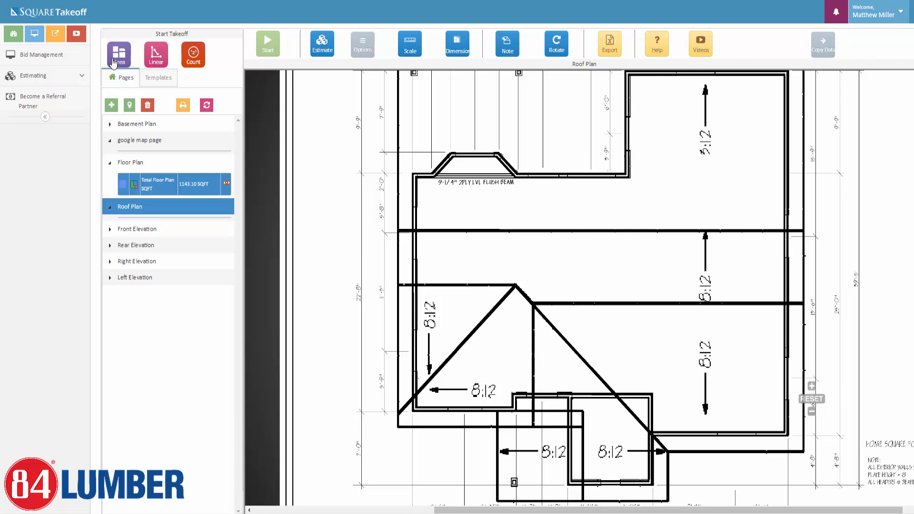
left_click(115, 62)
scroll(592, 252, "down", 4)
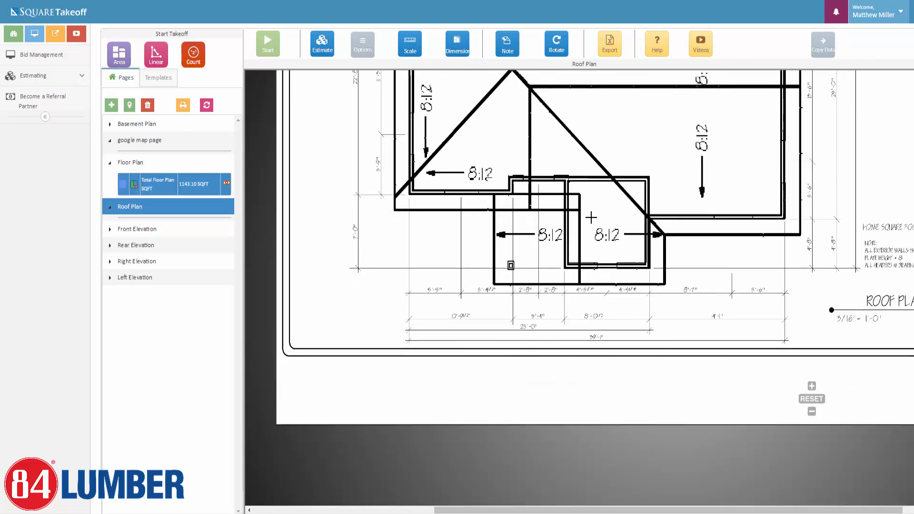
scroll(606, 365, "up", 2)
scroll(649, 365, "up", 1)
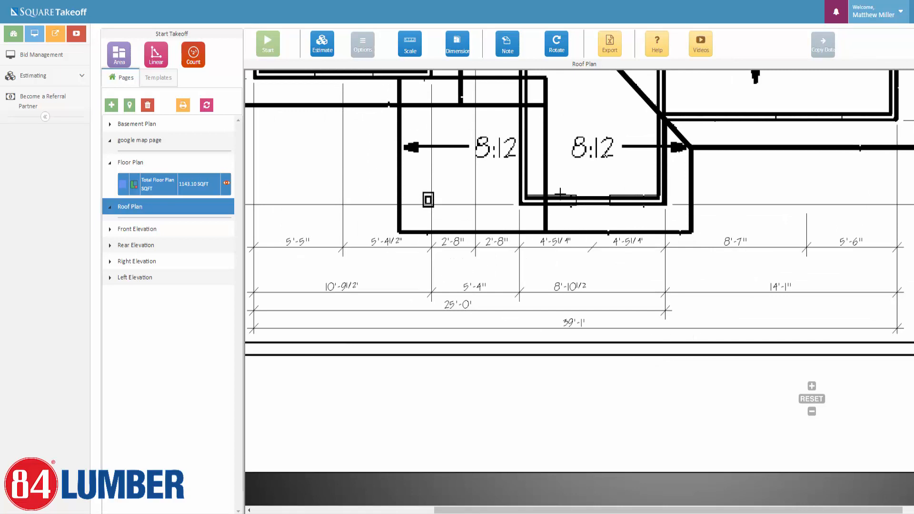
left_click(407, 47)
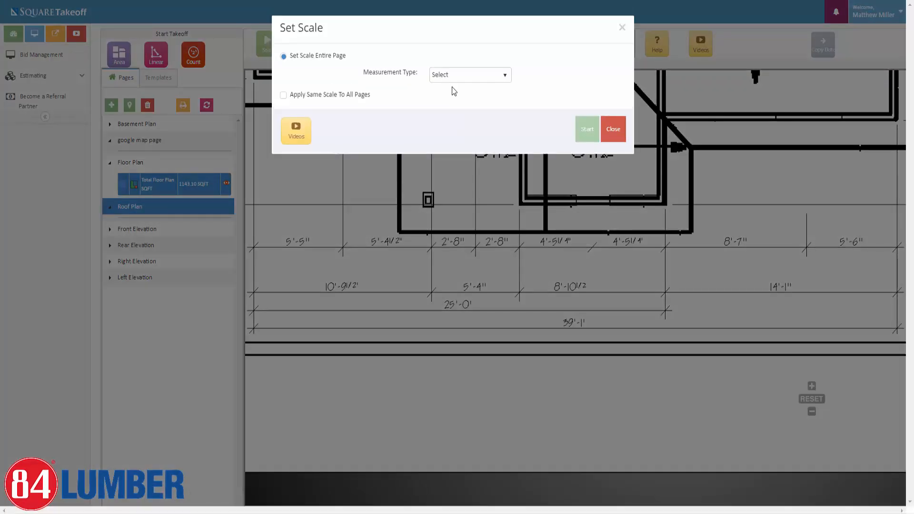
left_click(459, 76)
left_click(444, 109)
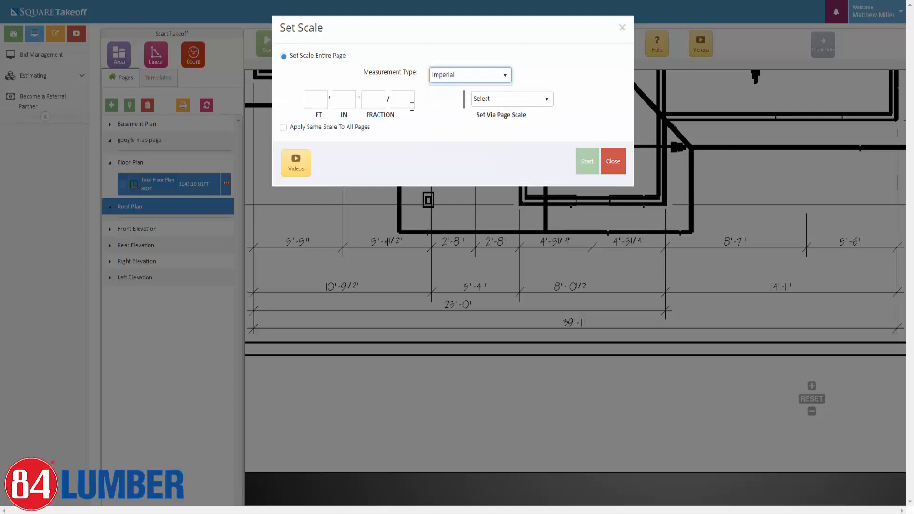
left_click(319, 101)
type("39")
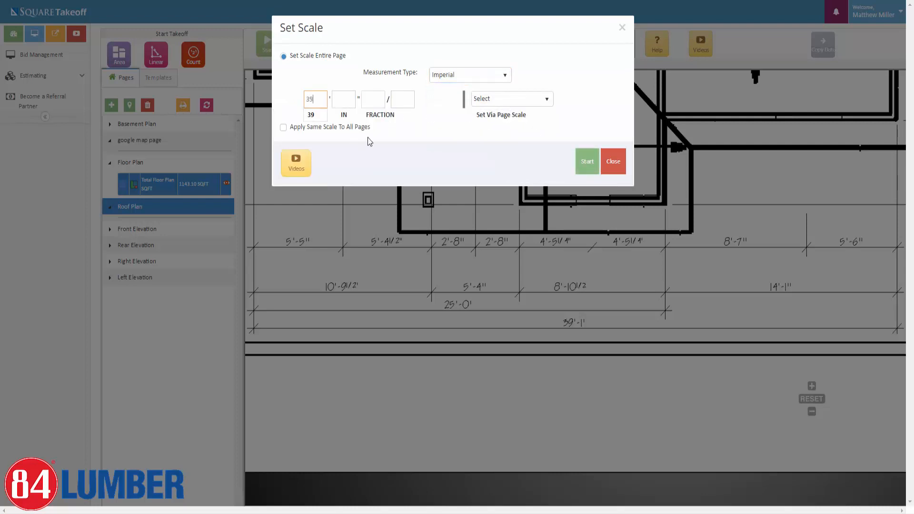
key("Tab")
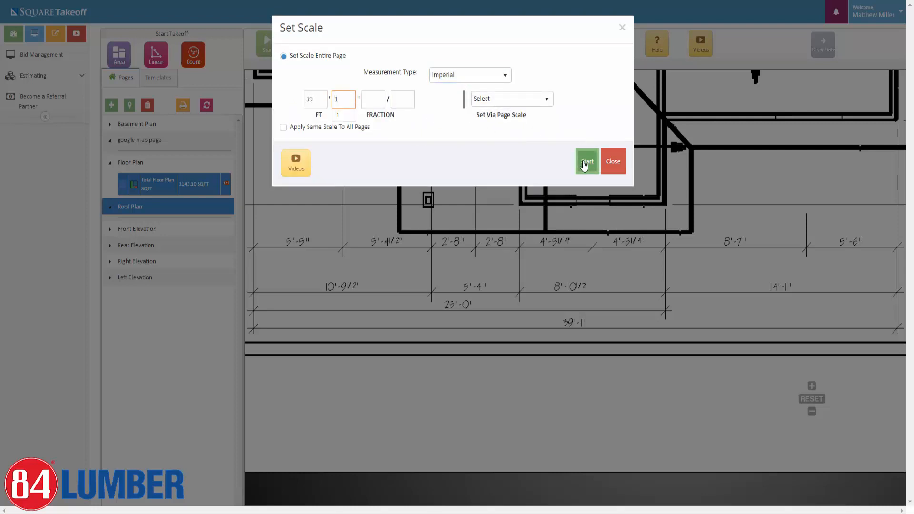
Draw an ortho calibration line across the roof plan's 39'-1" dimension.
left_click(586, 161)
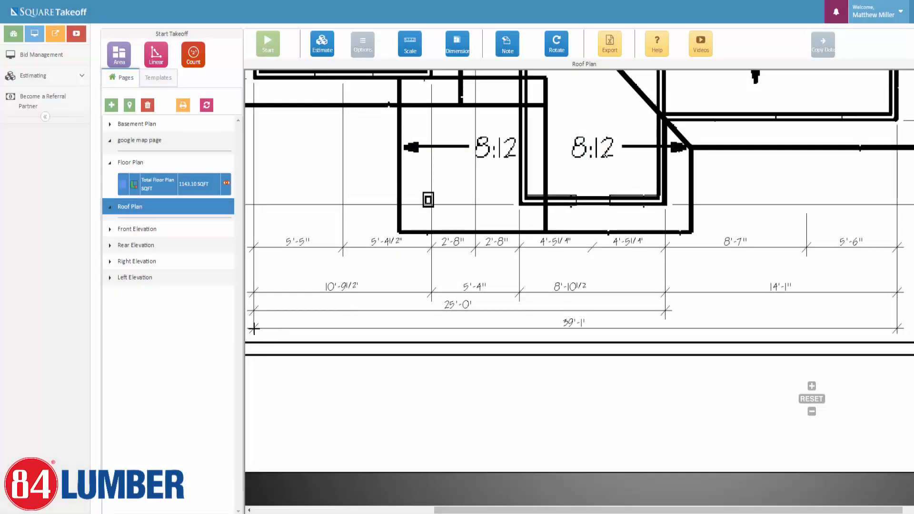
left_click(253, 329)
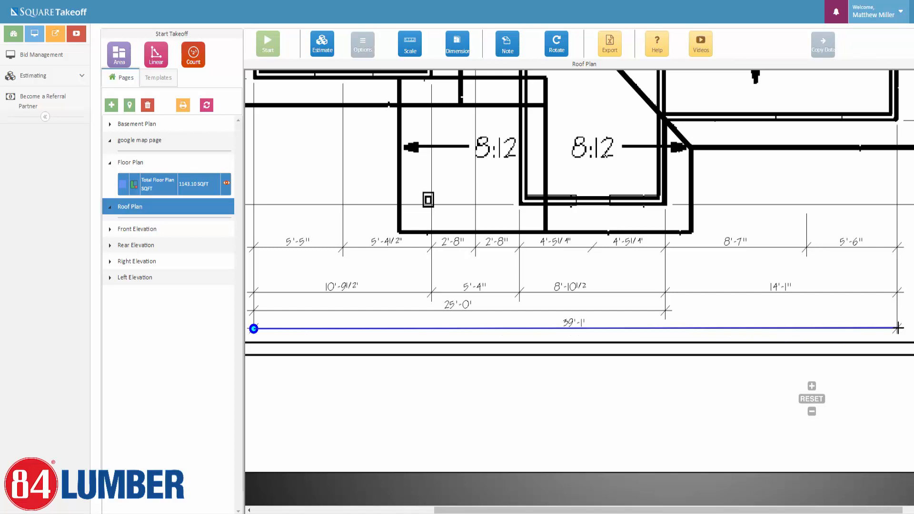
left_click(363, 41)
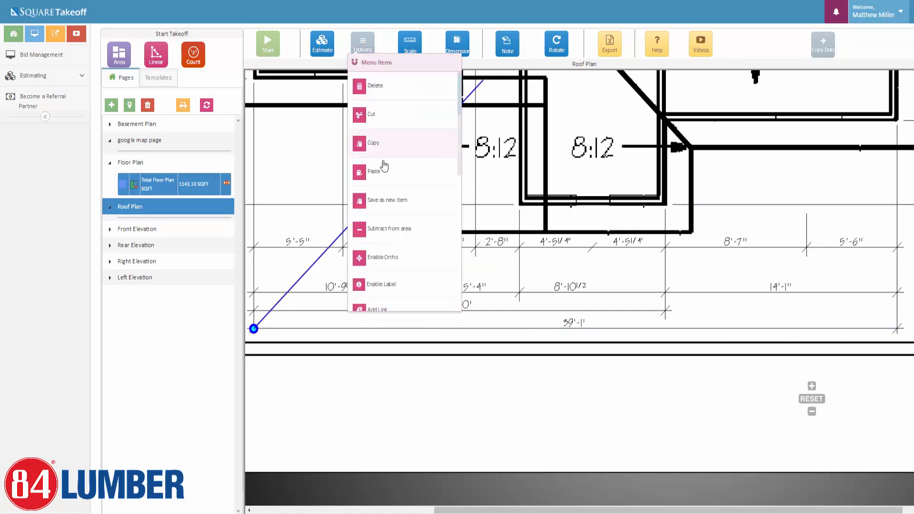
left_click(378, 257)
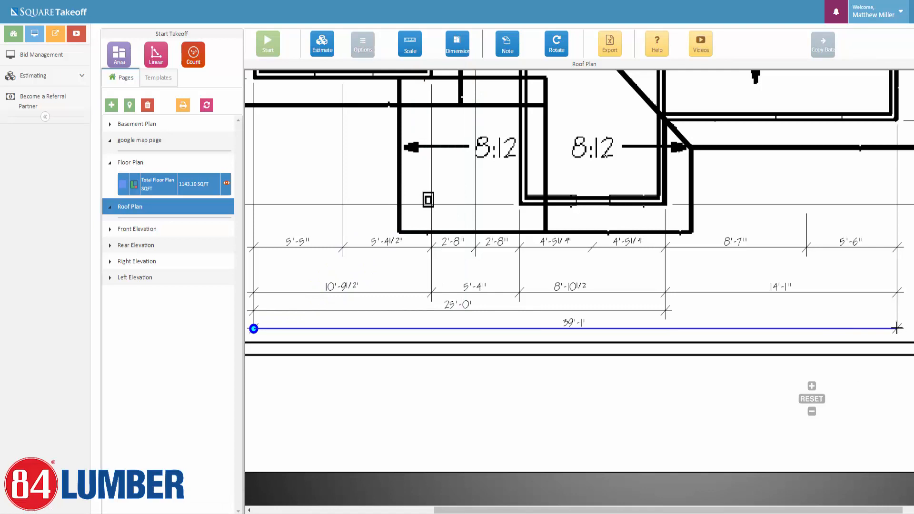
left_click(896, 328)
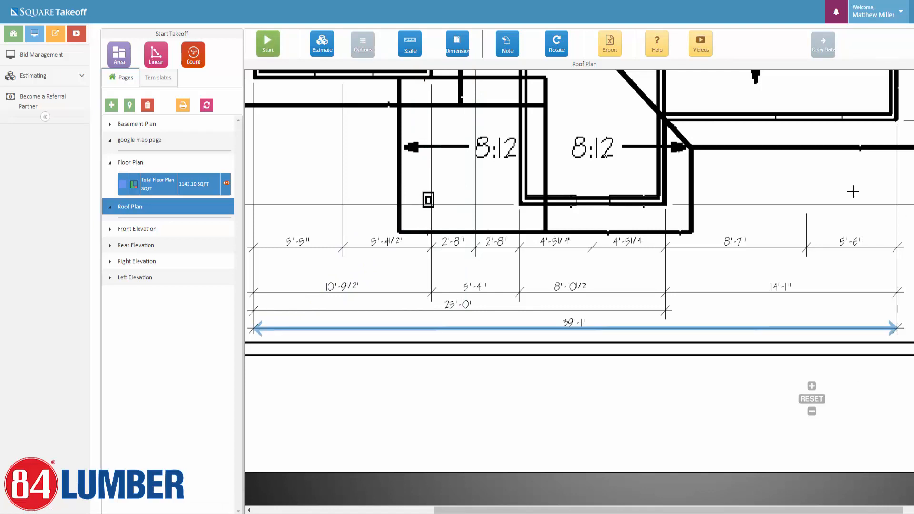
scroll(452, 279, "down", 5)
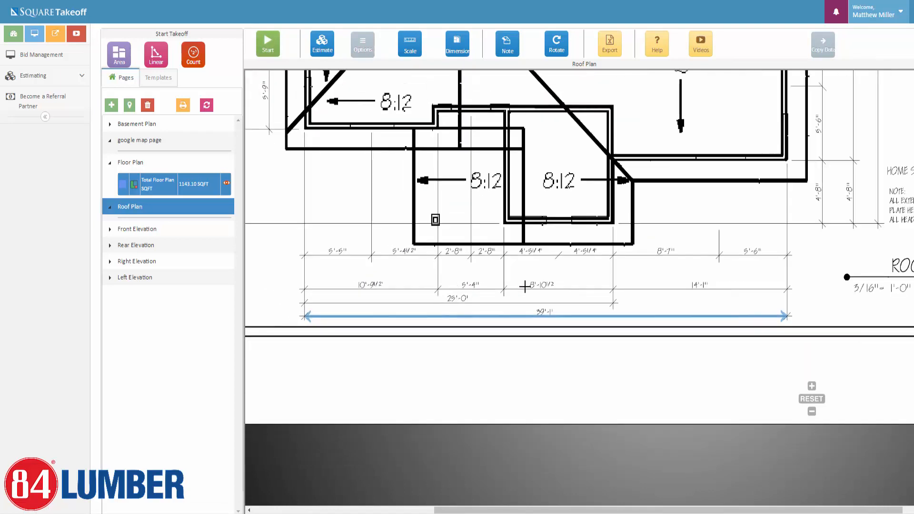
left_click_drag(512, 301, 533, 310)
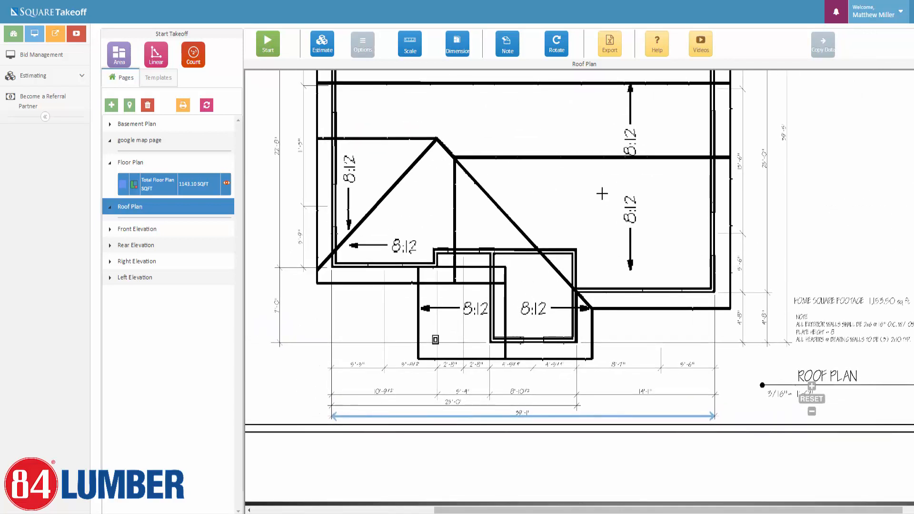
Start a new Roof Area takeoff with an 8/12 pitch.
left_click(119, 57)
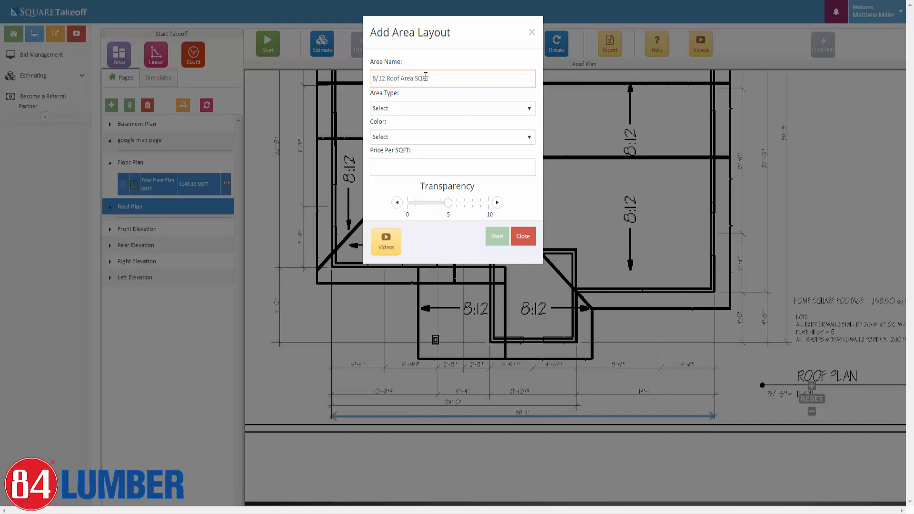
left_click(444, 108)
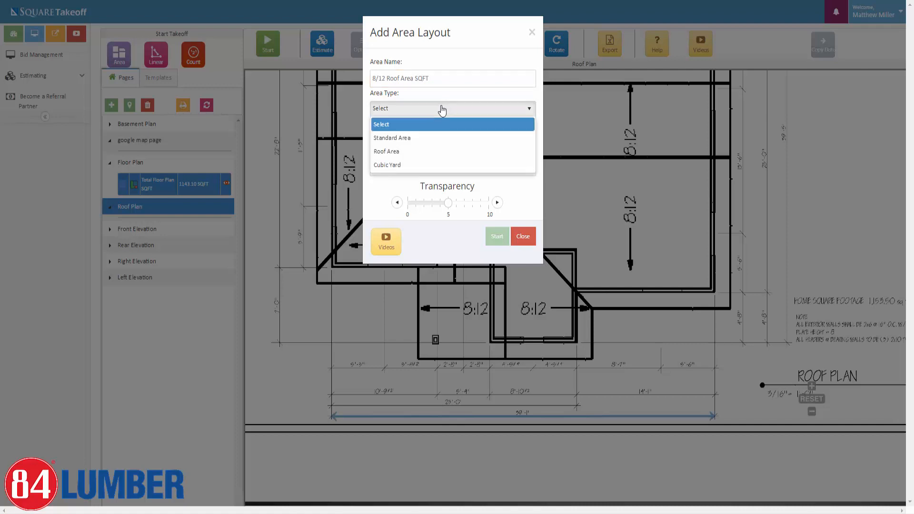
left_click(389, 154)
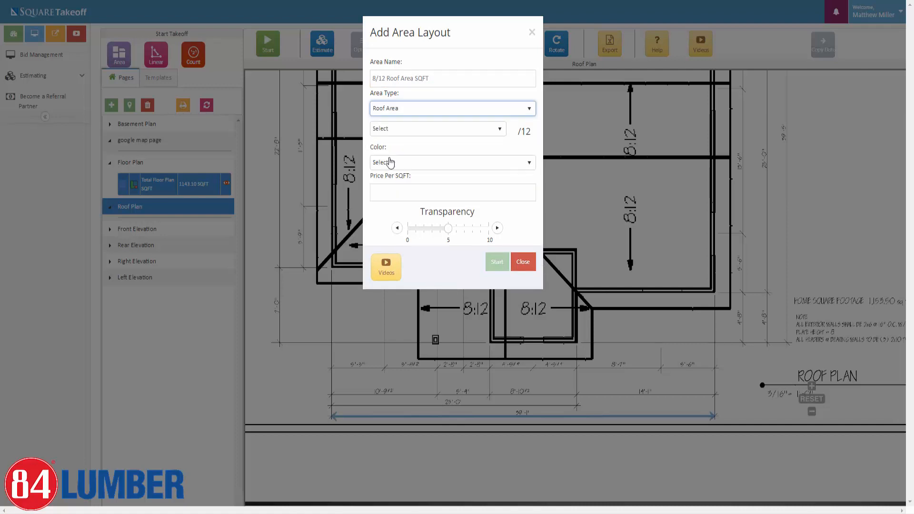
left_click(499, 129)
scroll(394, 207, "down", 4)
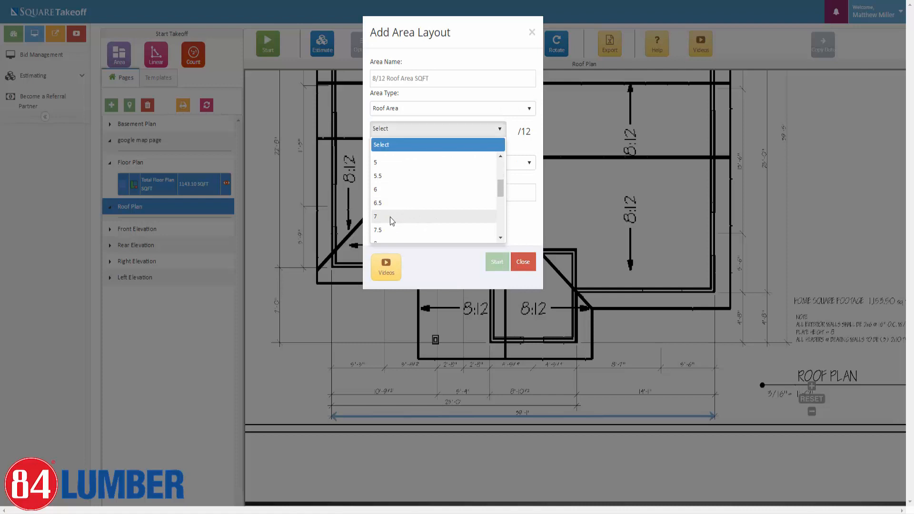
left_click(383, 192)
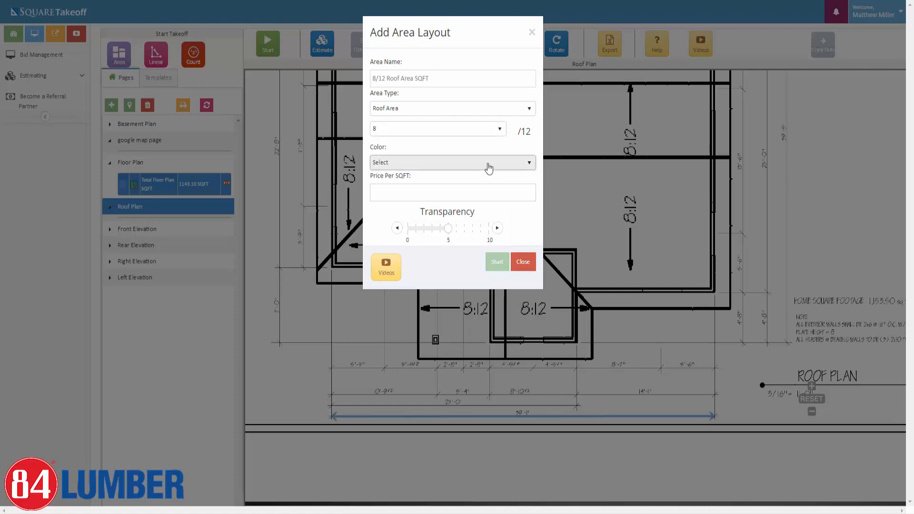
Colour the roof area DarkSeaGreen, set transparency to about 8, and start tracing.
left_click(489, 164)
scroll(456, 223, "down", 3)
left_click(455, 225)
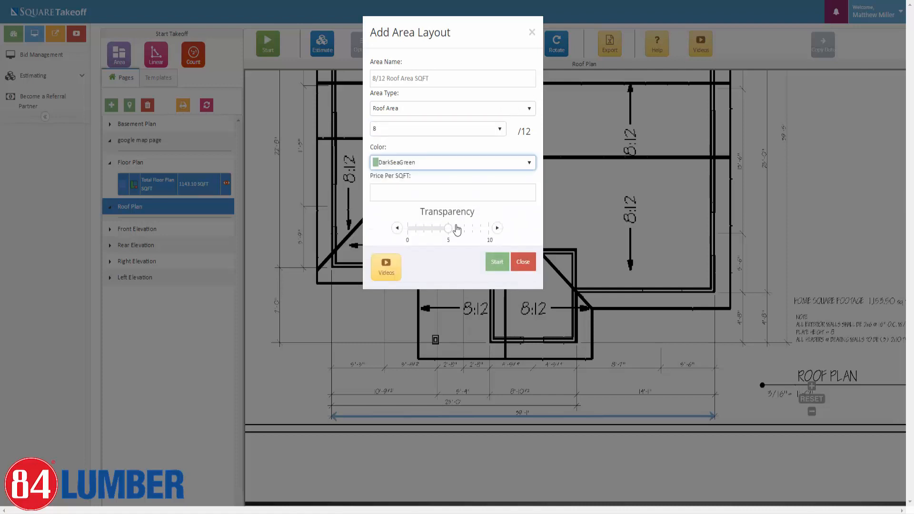
left_click(473, 231)
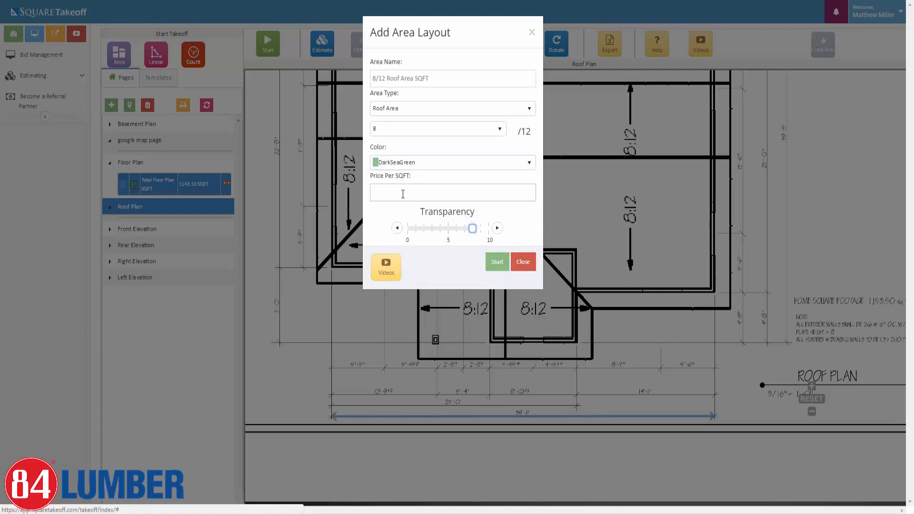
left_click(501, 265)
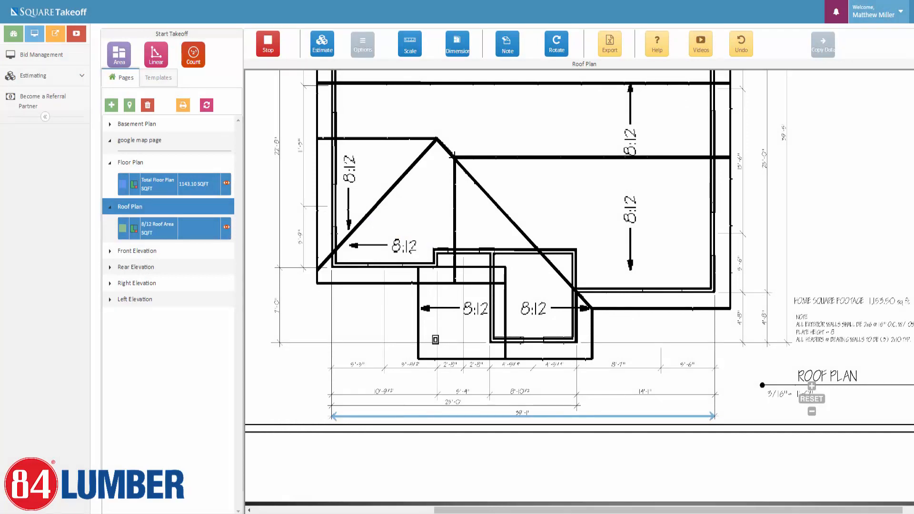
Trace the right-side 8/12 roof section from the ridge corner to the right wall and eave.
left_click(454, 157)
left_click(730, 157)
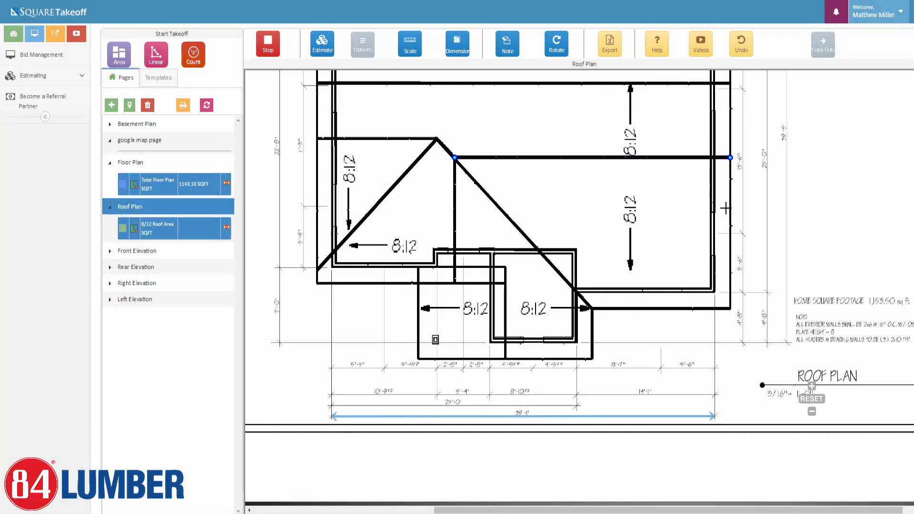
left_click(731, 309)
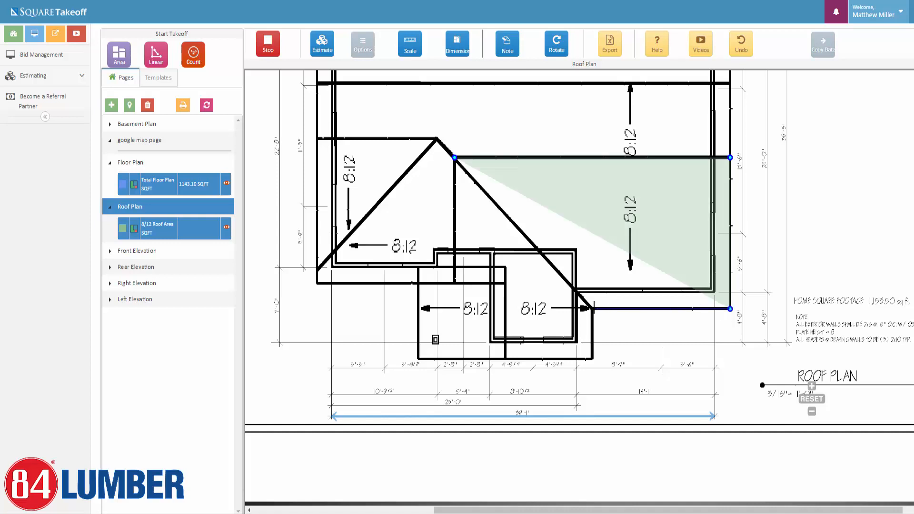
left_click(591, 308)
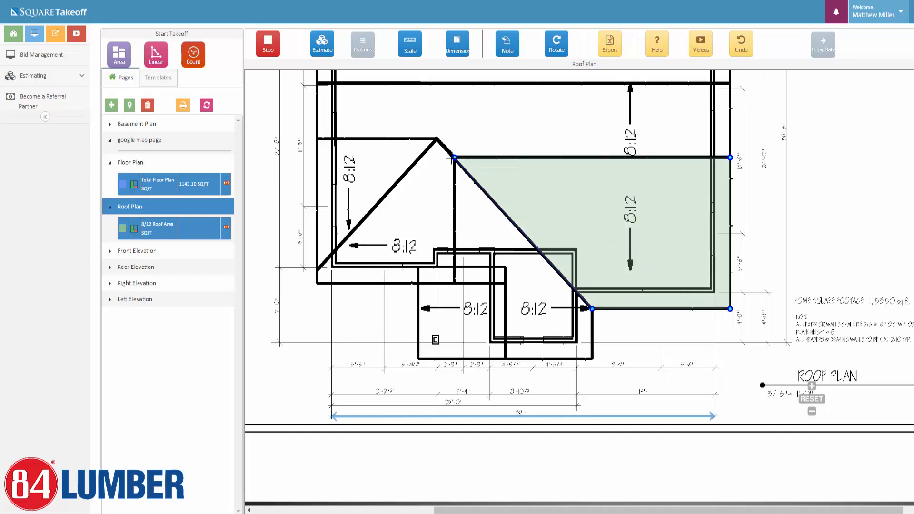
left_click(455, 157)
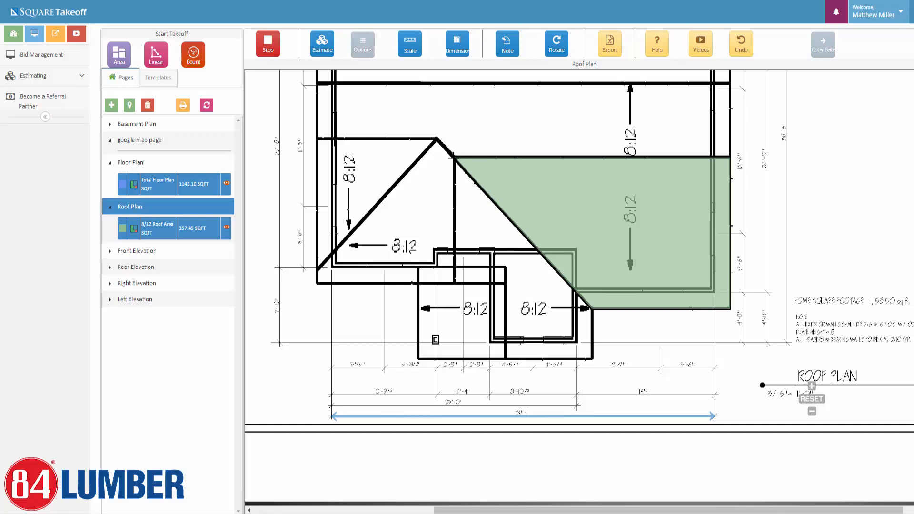
Trace the adjoining 8/12 section below the ridge down to the lower roof edge.
left_click(454, 157)
left_click(592, 308)
left_click(593, 357)
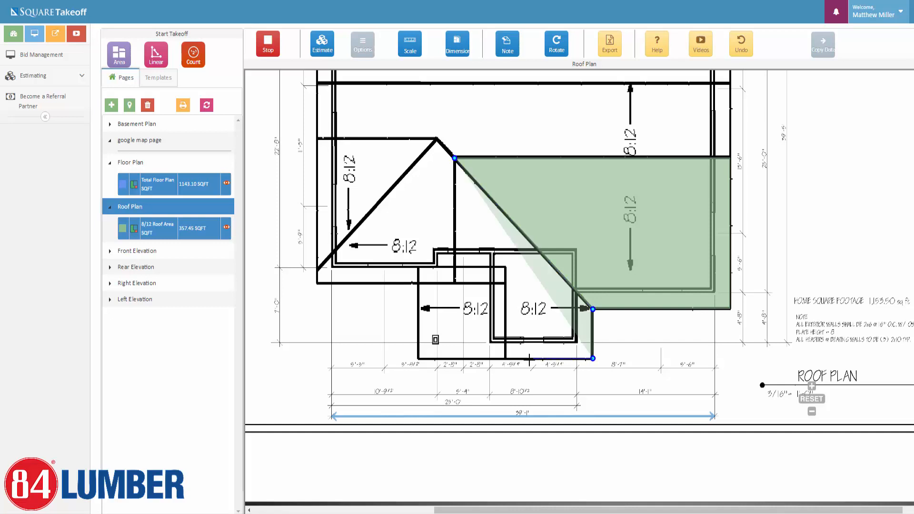
left_click(506, 358)
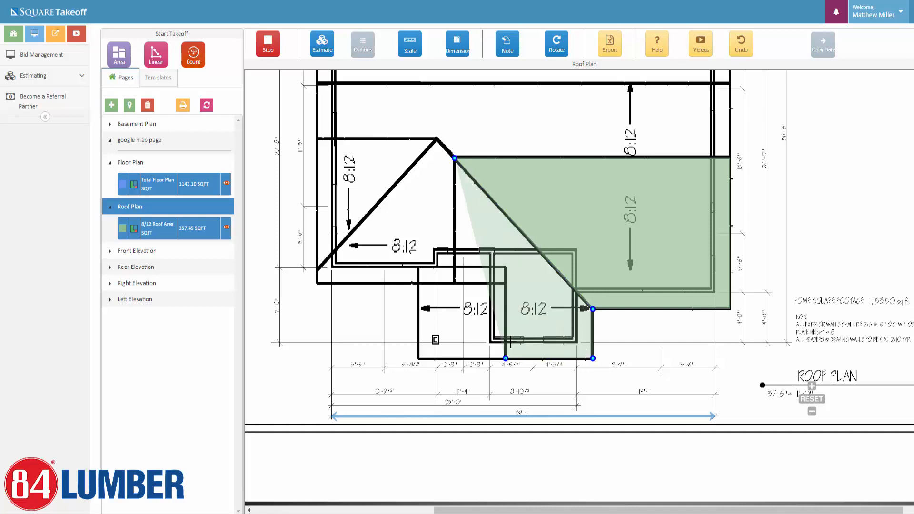
left_click(505, 283)
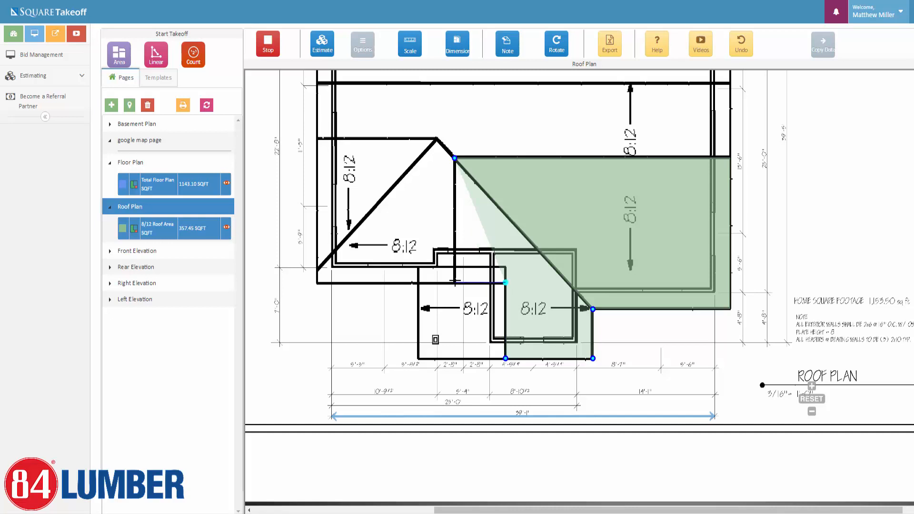
left_click(454, 283)
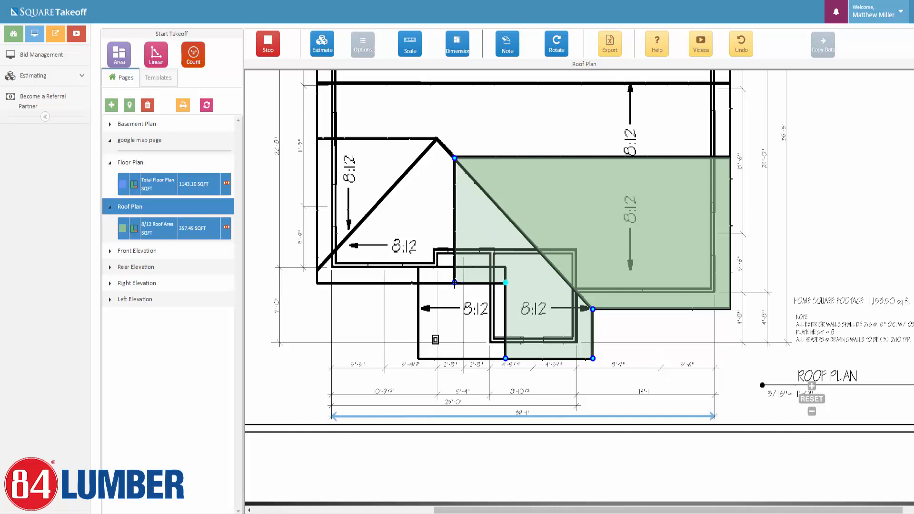
left_click(454, 157)
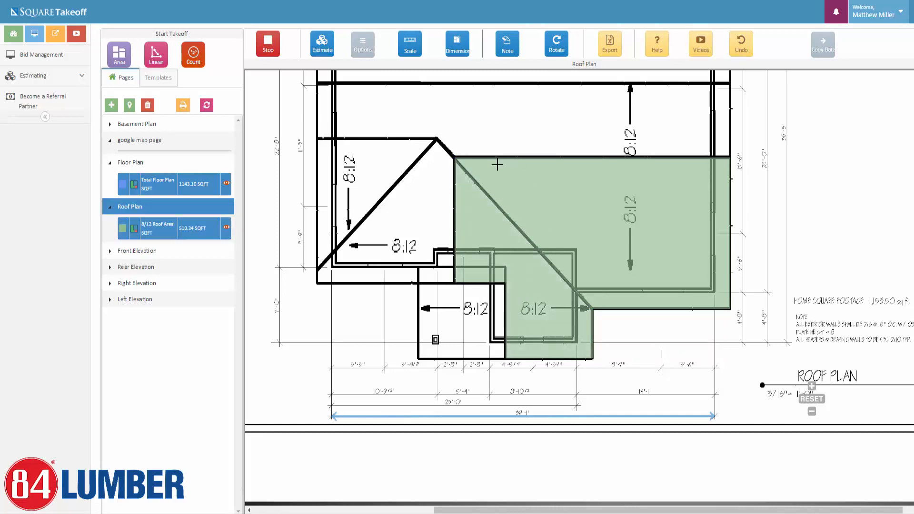
Trace the lower-left rectangular 8/12 roof section.
left_click(505, 268)
left_click(505, 359)
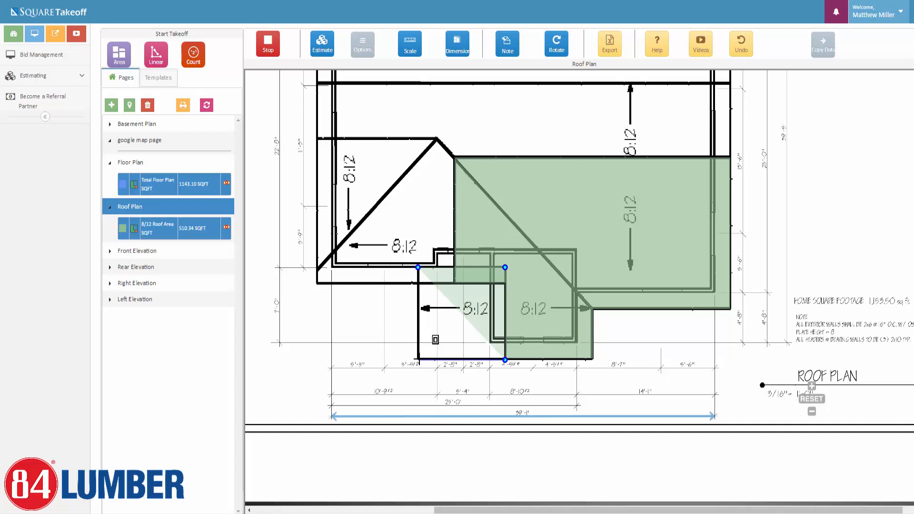
left_click(418, 358)
left_click(418, 268)
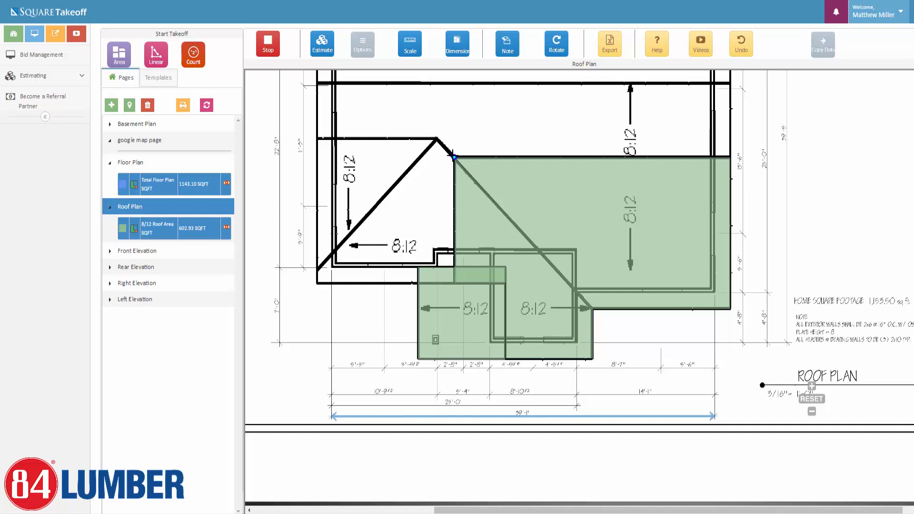
Trace the left 8/12 section below the peak and the triangle at the roof apex.
left_click(436, 138)
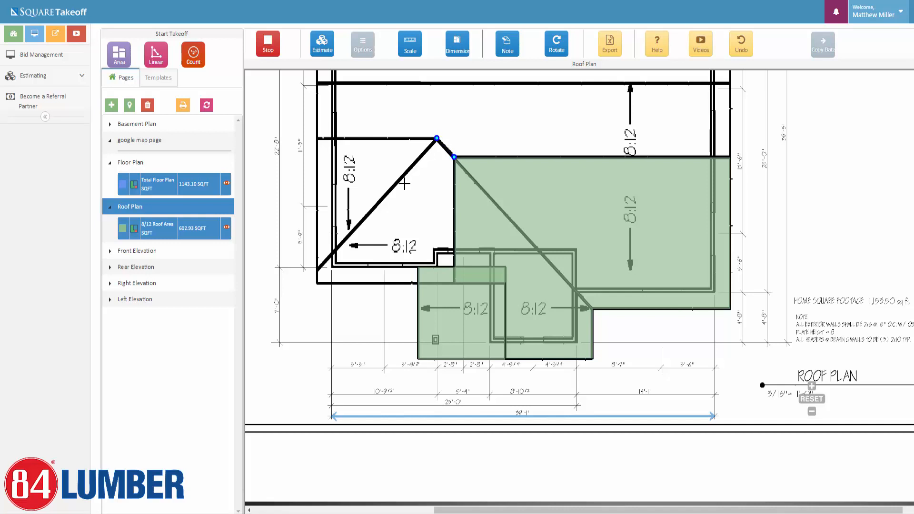
left_click(317, 269)
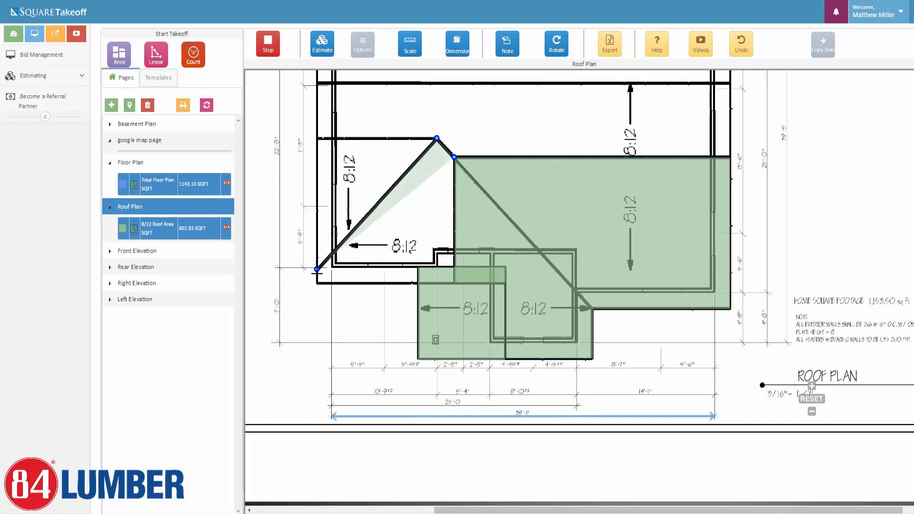
left_click(317, 284)
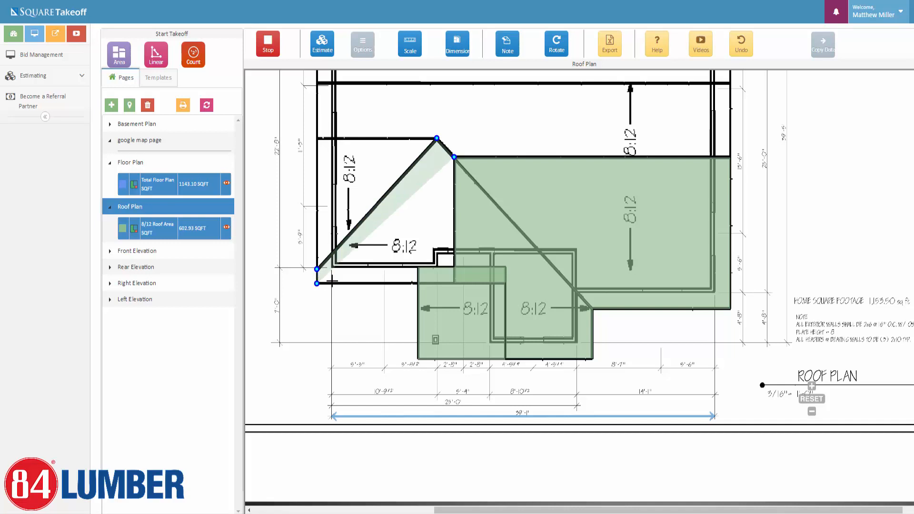
left_click(453, 284)
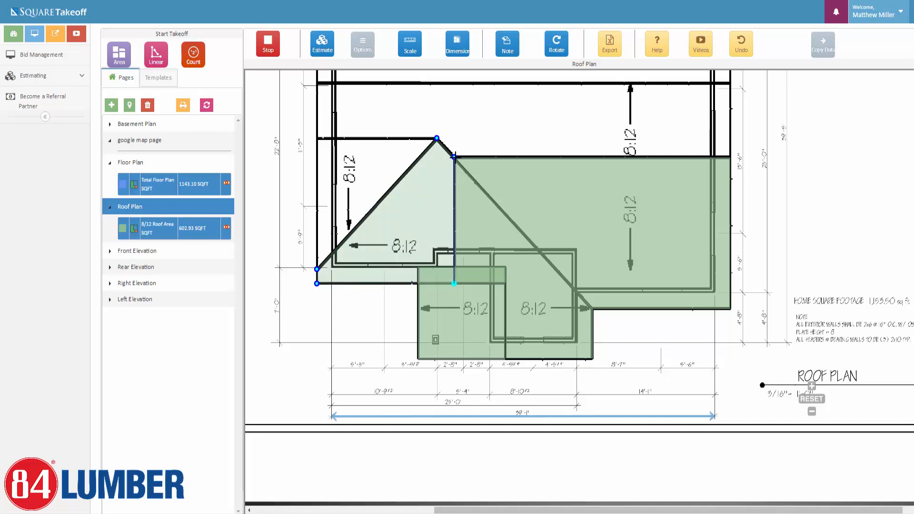
left_click(436, 139)
left_click(435, 138)
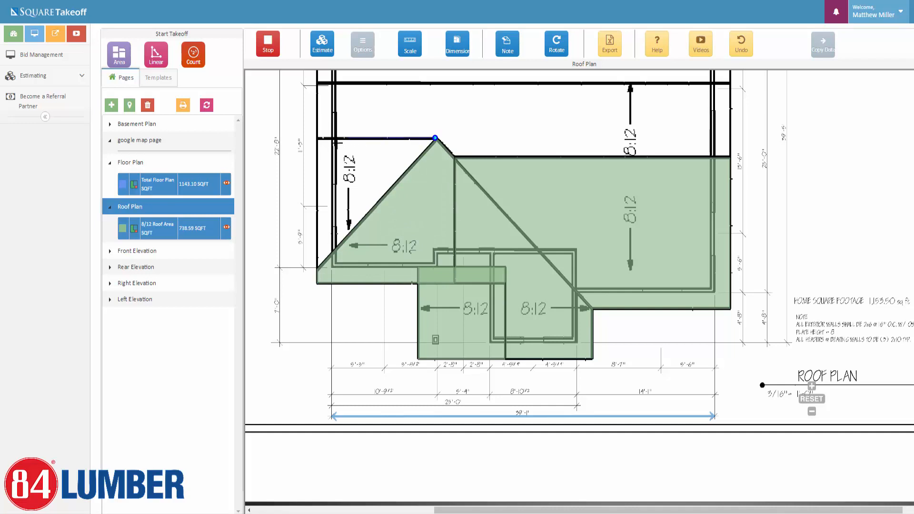
left_click(318, 138)
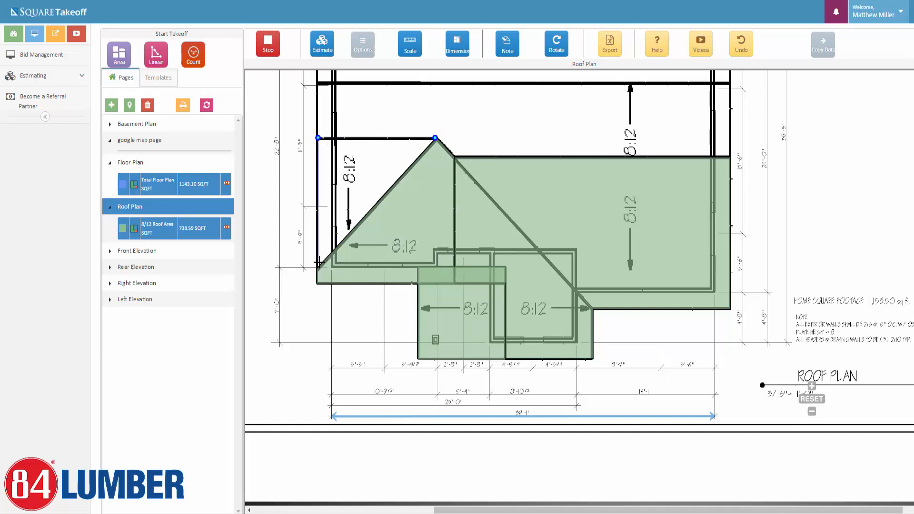
left_click(318, 269)
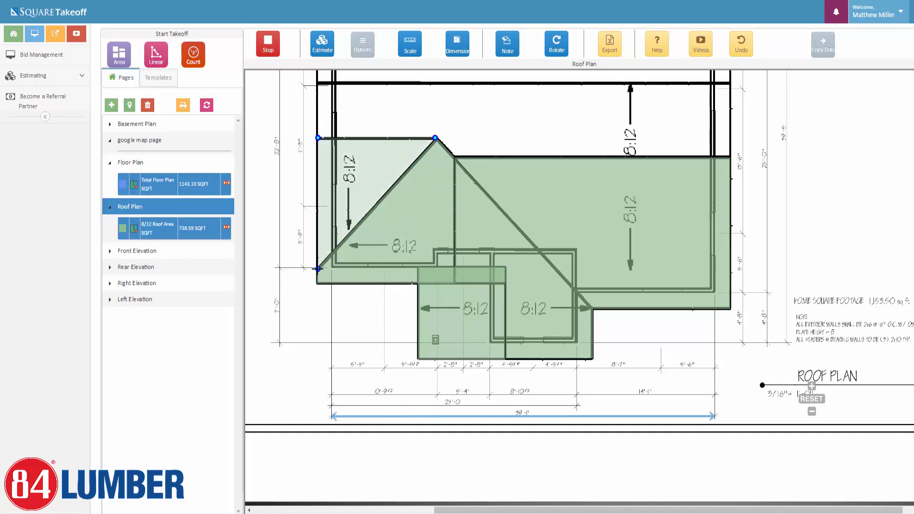
left_click(435, 138)
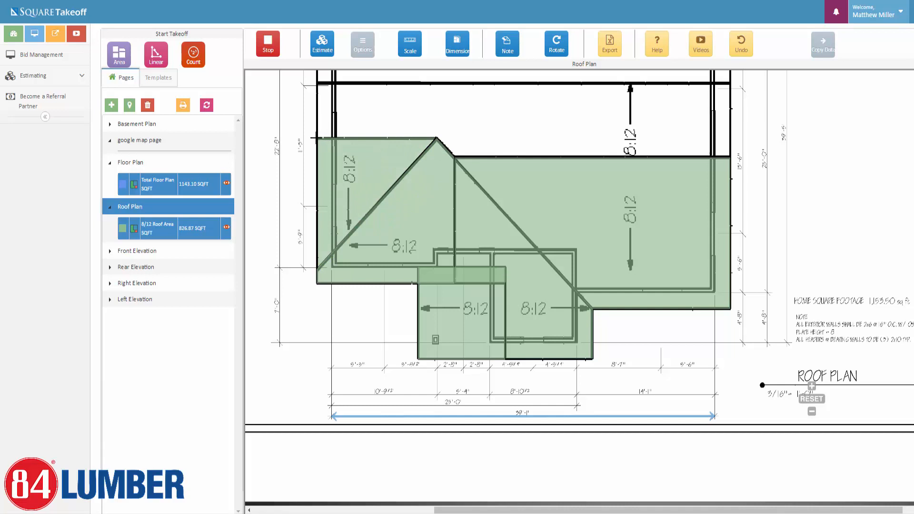
Trace the top 8/12 roof section, bringing the total to 1147.72 SQFT, and stop measuring.
left_click(317, 138)
left_click(317, 82)
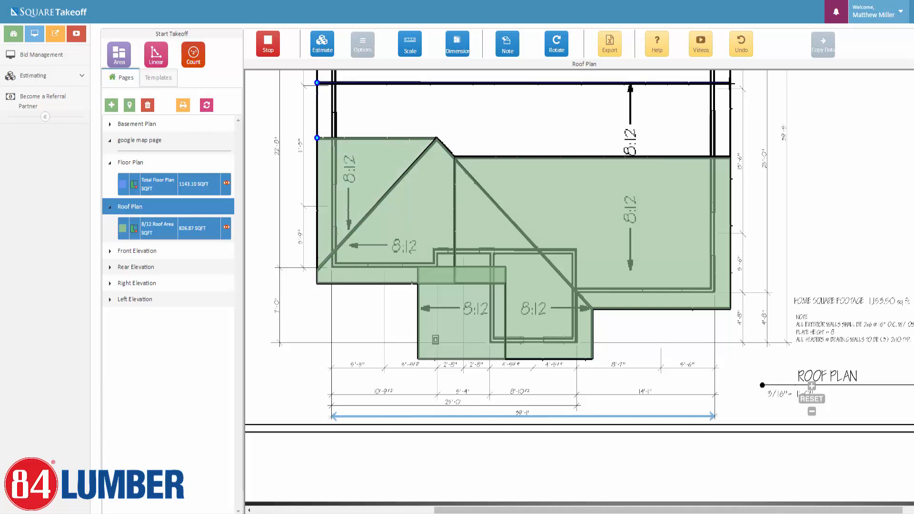
left_click(730, 83)
left_click(729, 156)
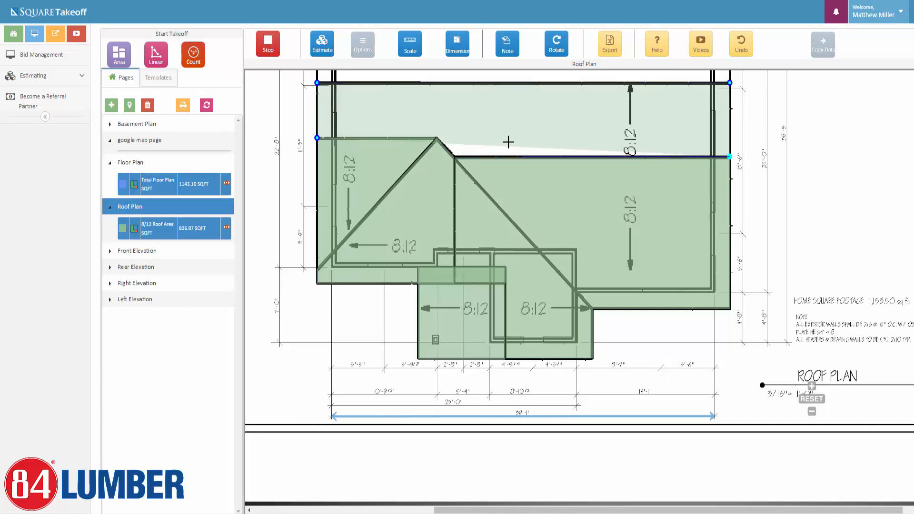
left_click(455, 157)
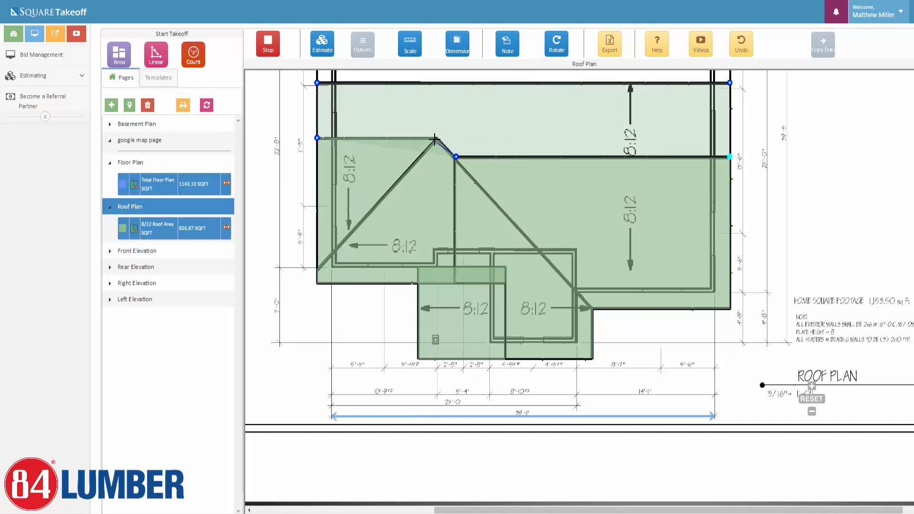
left_click(437, 138)
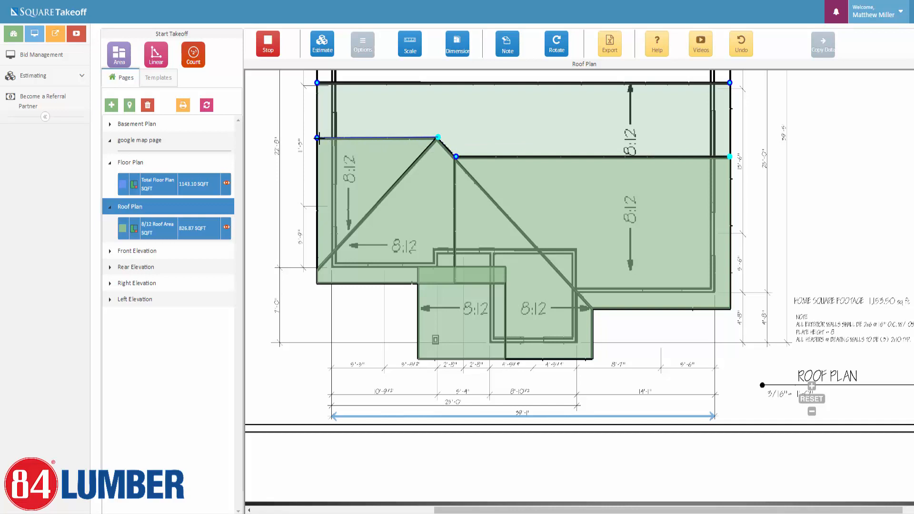
left_click(317, 138)
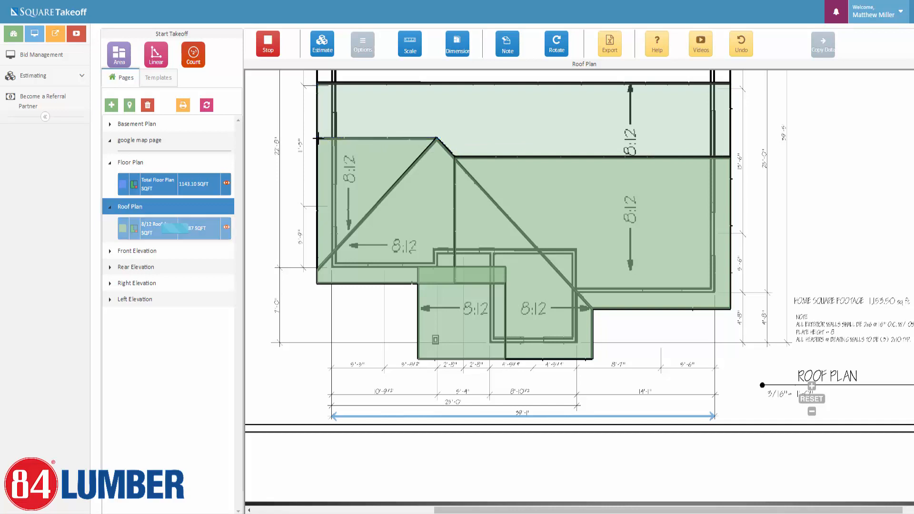
left_click(275, 52)
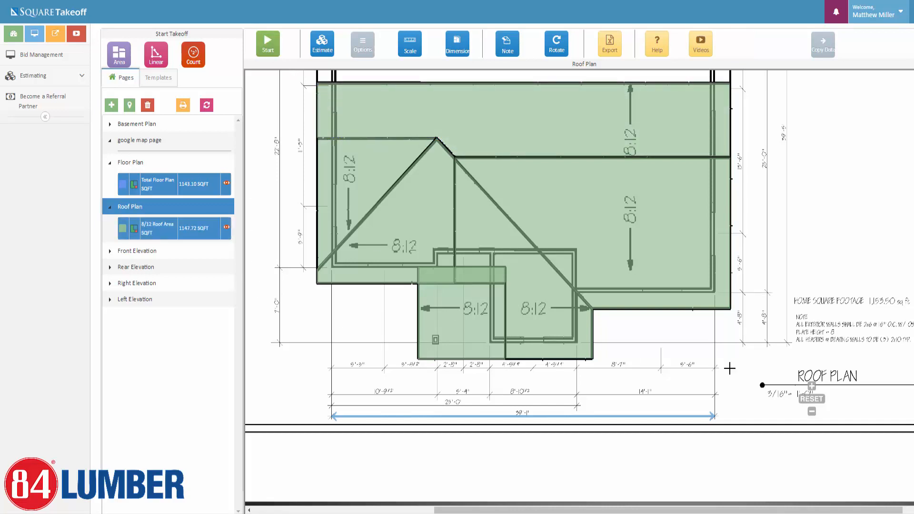
Pan up to the upper roof section and open Add Area Layout for a new area.
scroll(728, 367, "down", 1)
left_click_drag(807, 238, 758, 361)
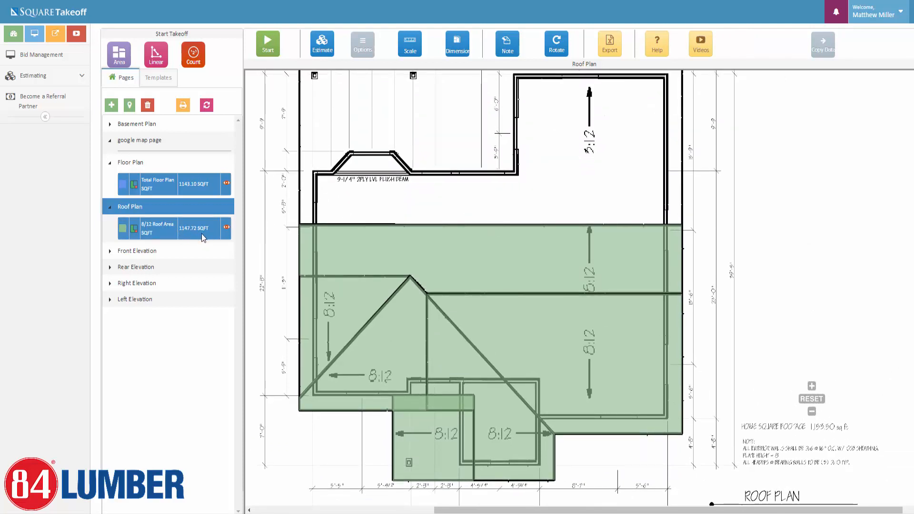
left_click(119, 57)
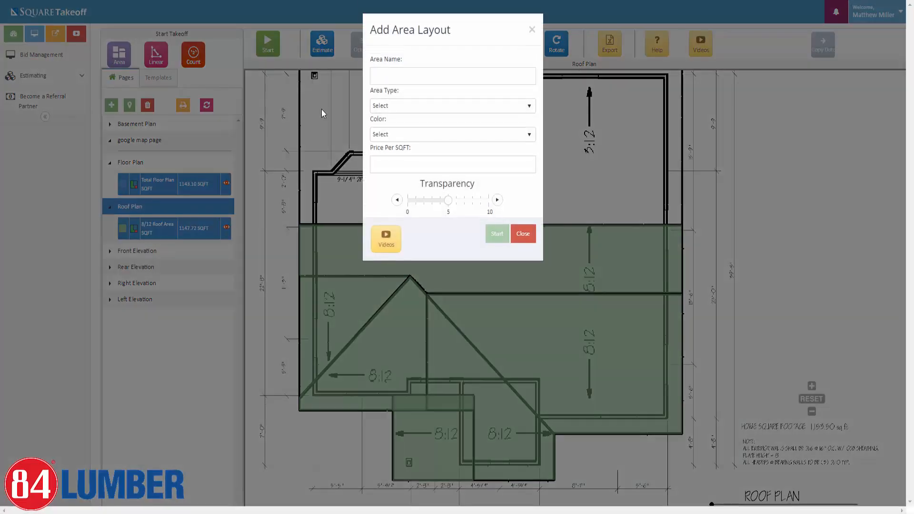
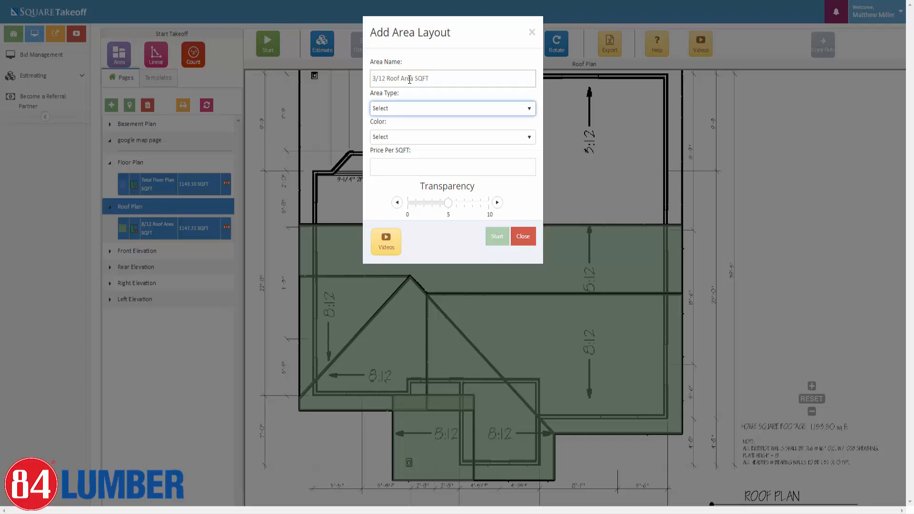
Set the new area to Roof Area with a 3/12 pitch and DarkSalmon colour, then start measuring.
left_click(422, 109)
left_click(403, 144)
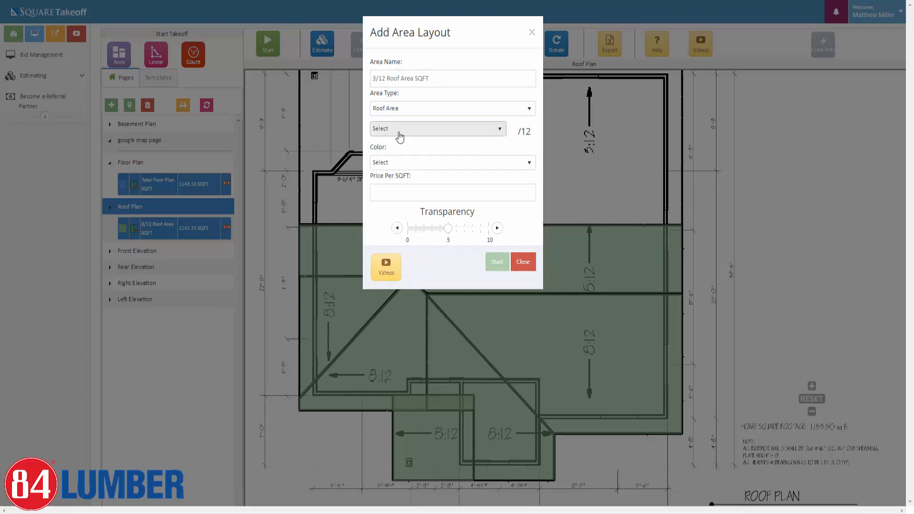
left_click(399, 130)
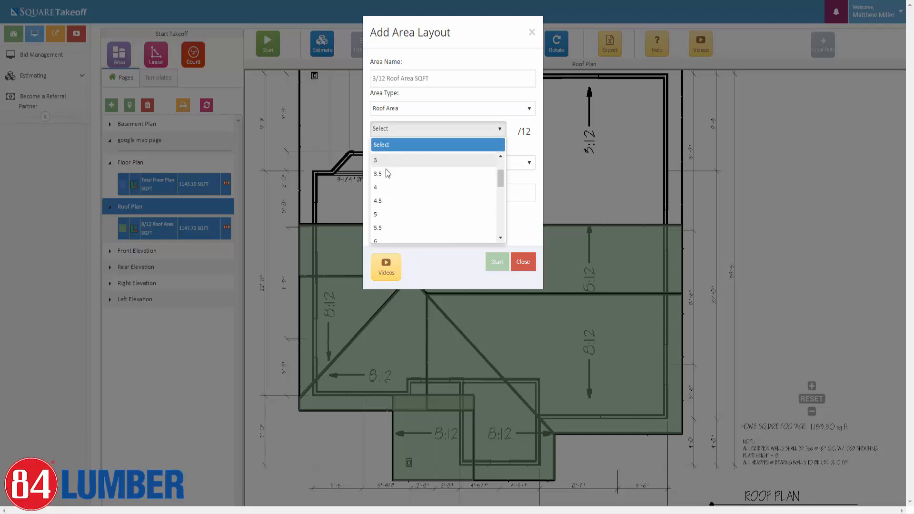
left_click(383, 162)
left_click(401, 164)
scroll(393, 209, "down", 2)
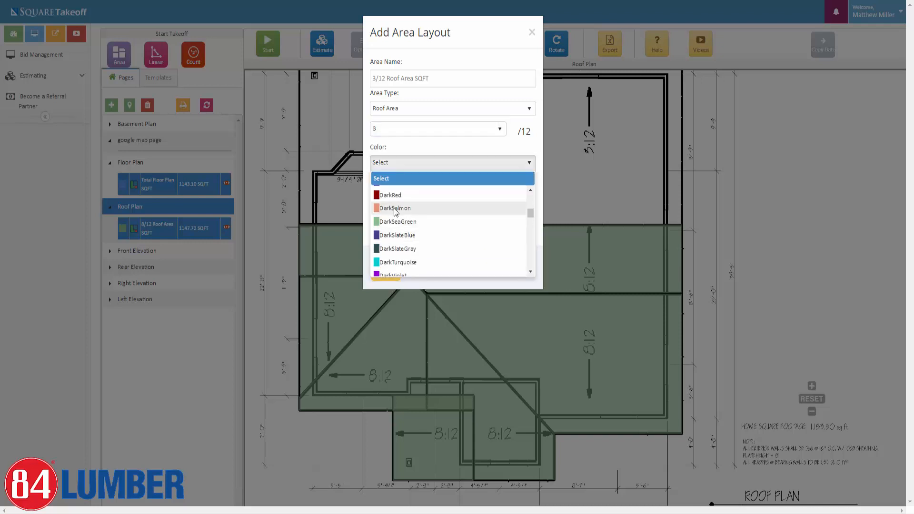
left_click(395, 212)
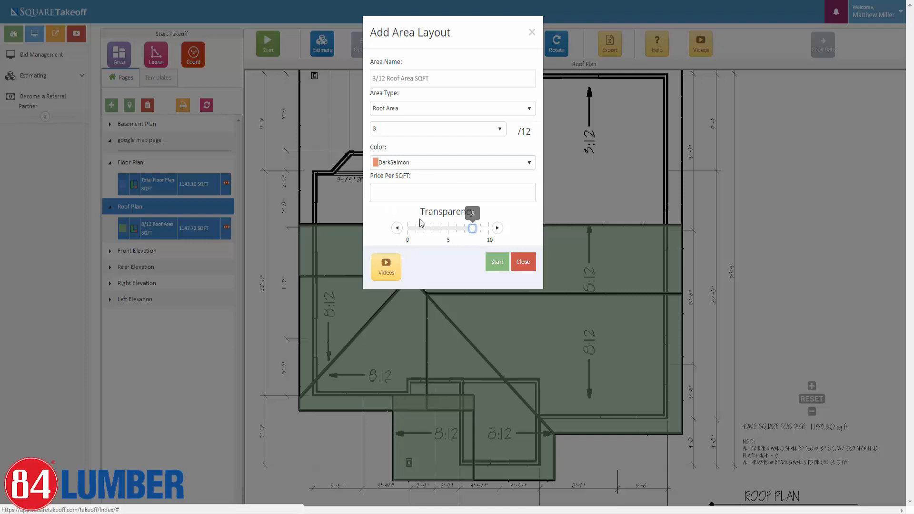
left_click(498, 264)
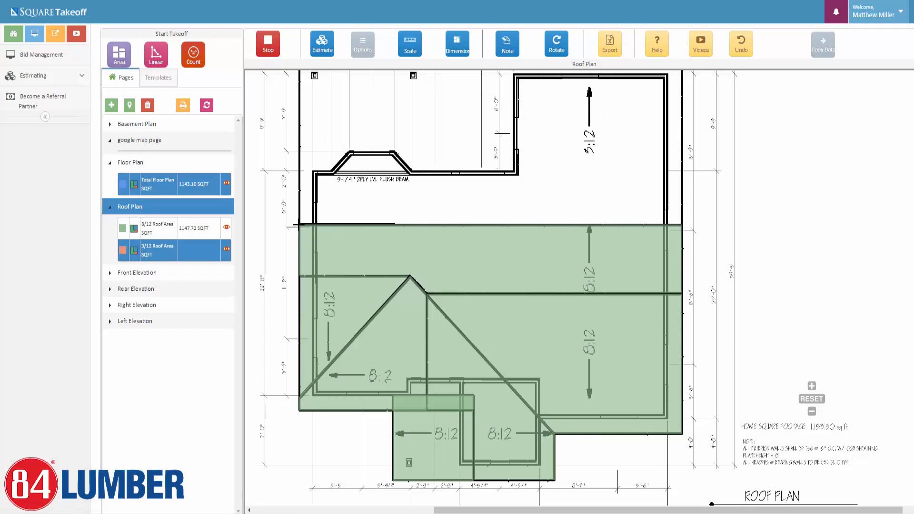
Trace the four corners of the upper roof rectangle as the 3/12 area (729.49 SQFT) and stop.
left_click(298, 224)
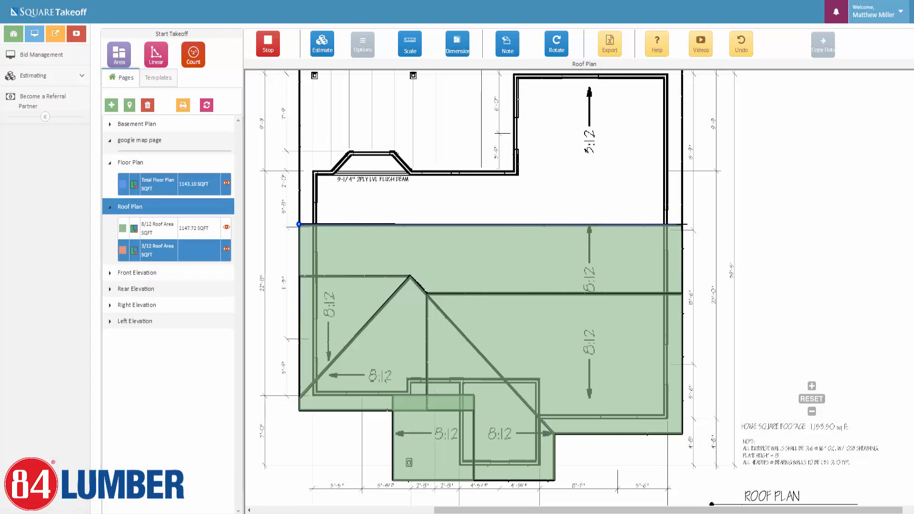
left_click(683, 223)
scroll(683, 224, "up", 3)
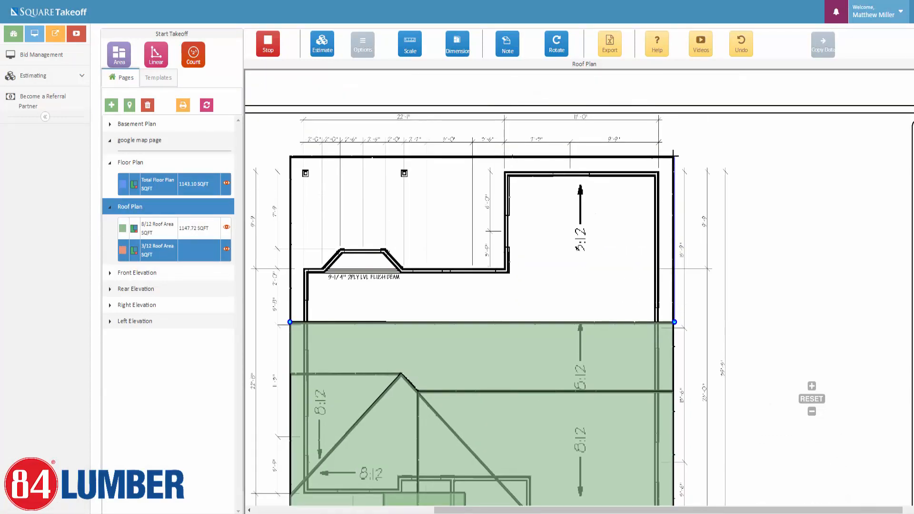
left_click(674, 155)
left_click(289, 156)
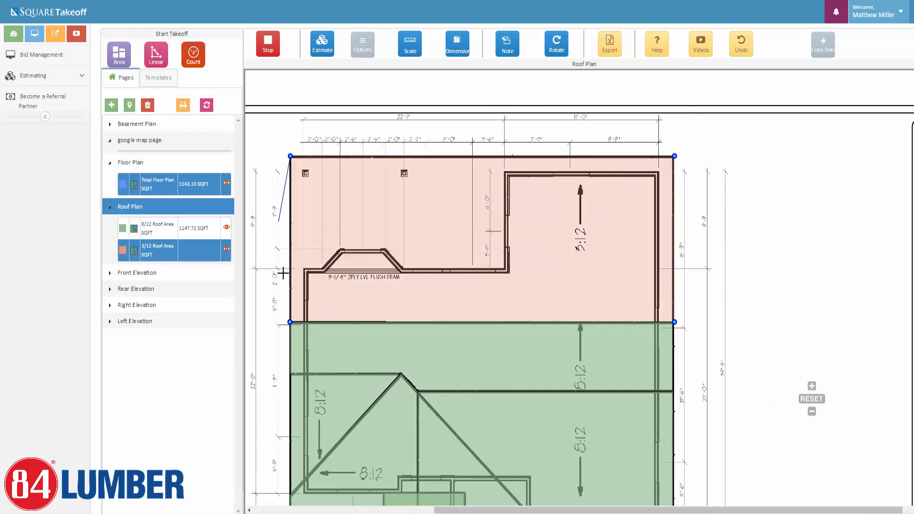
left_click(289, 323)
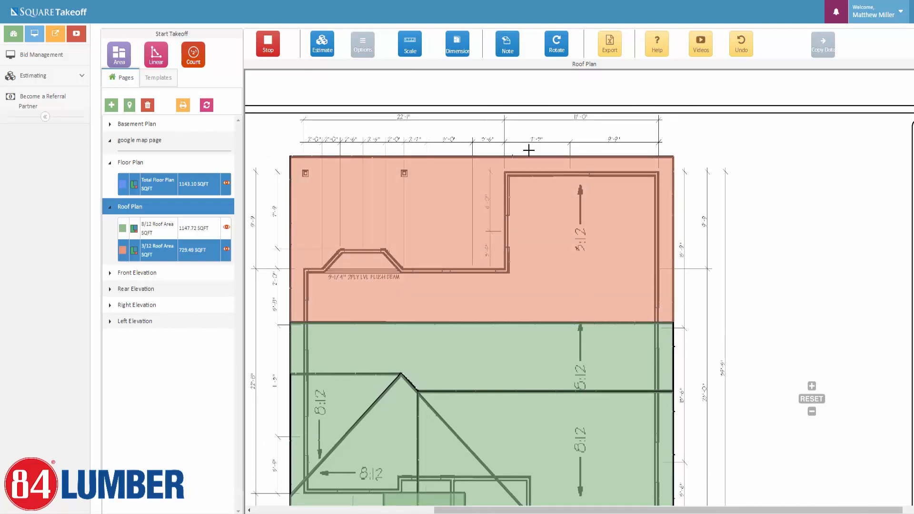
left_click(267, 48)
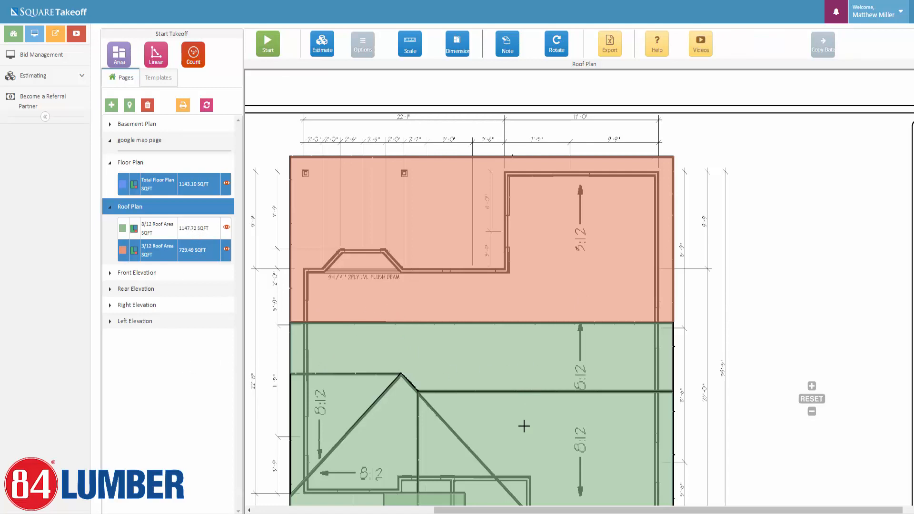
Select the 8/12 and 3/12 roof areas in the list and on the plan to check them, then deselect.
left_click(162, 223)
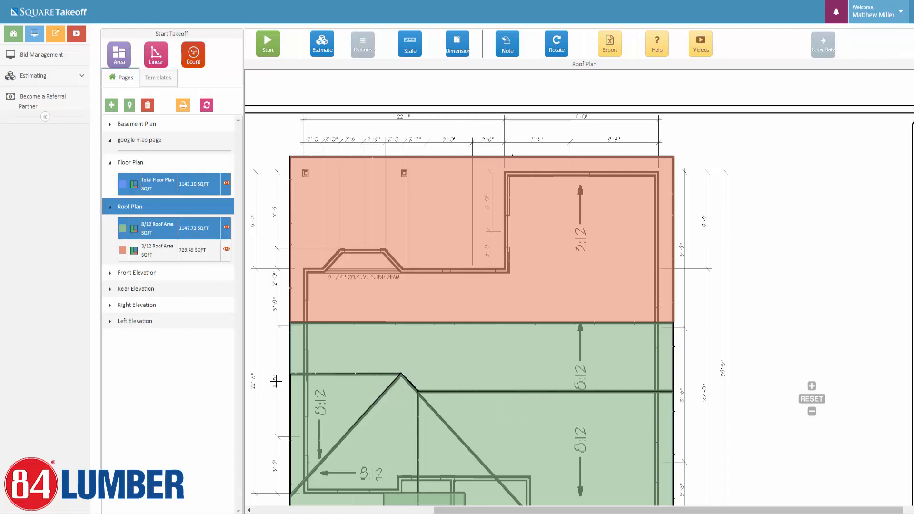
left_click(385, 367)
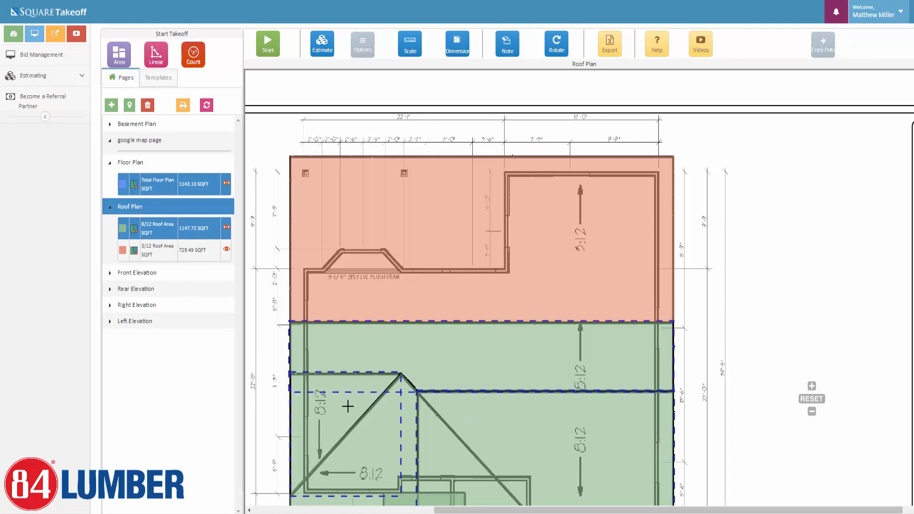
left_click(157, 247)
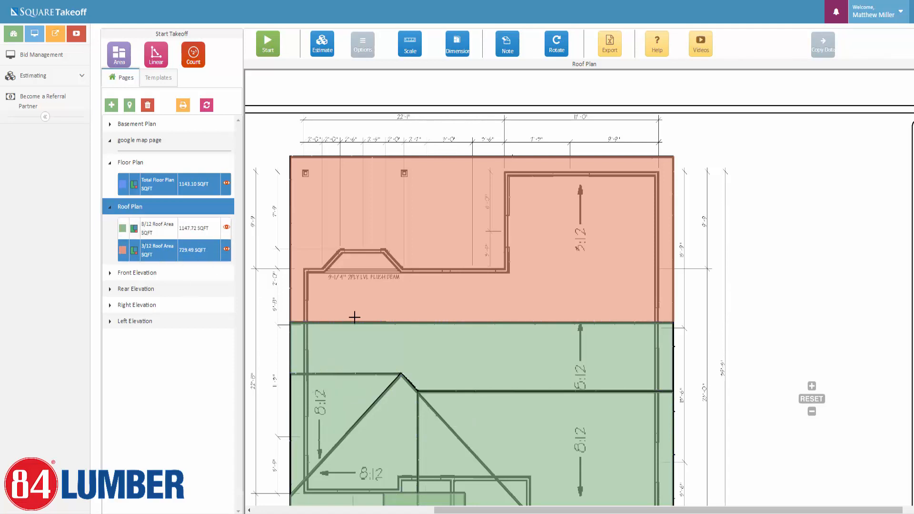
left_click(355, 289)
left_click(351, 257)
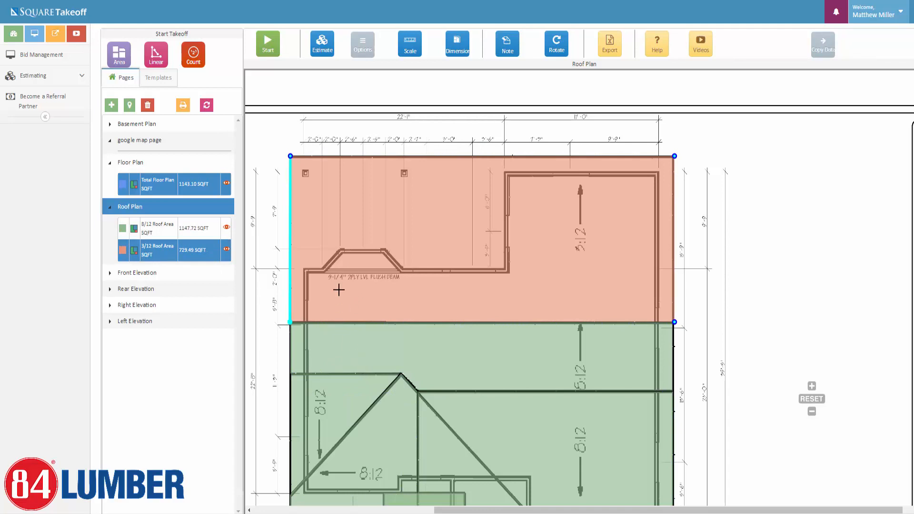
left_click(271, 205)
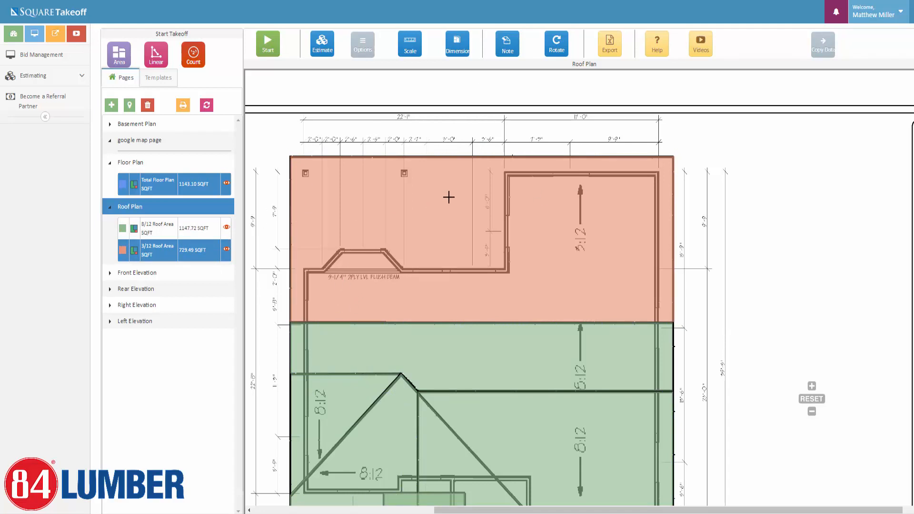
Switch to the Floor Plan page and hide the 1143.10 SQFT total floor area shading.
left_click(148, 166)
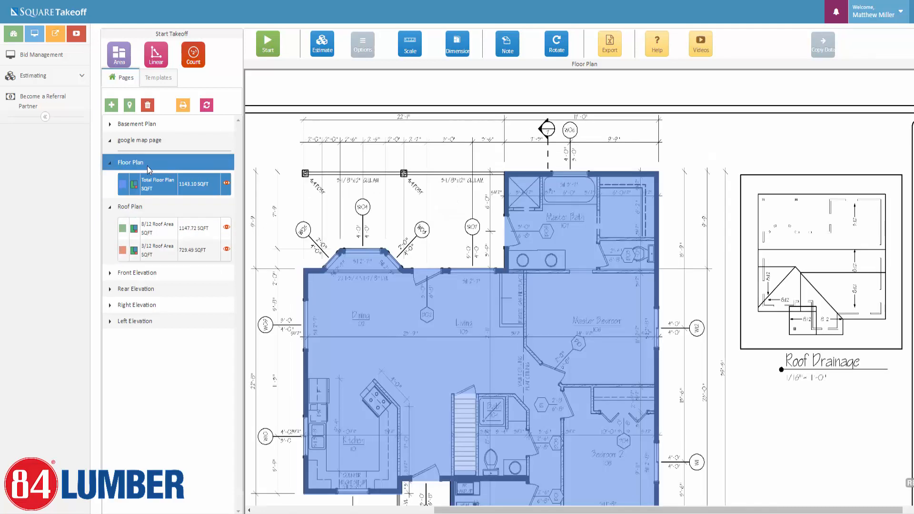
scroll(708, 365, "down", 1)
left_click_drag(705, 385, 688, 287)
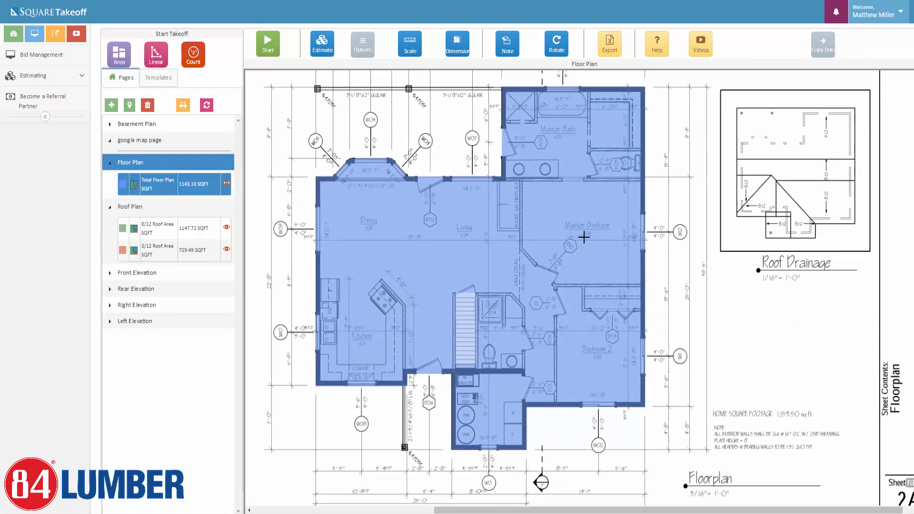
left_click_drag(665, 209, 671, 236)
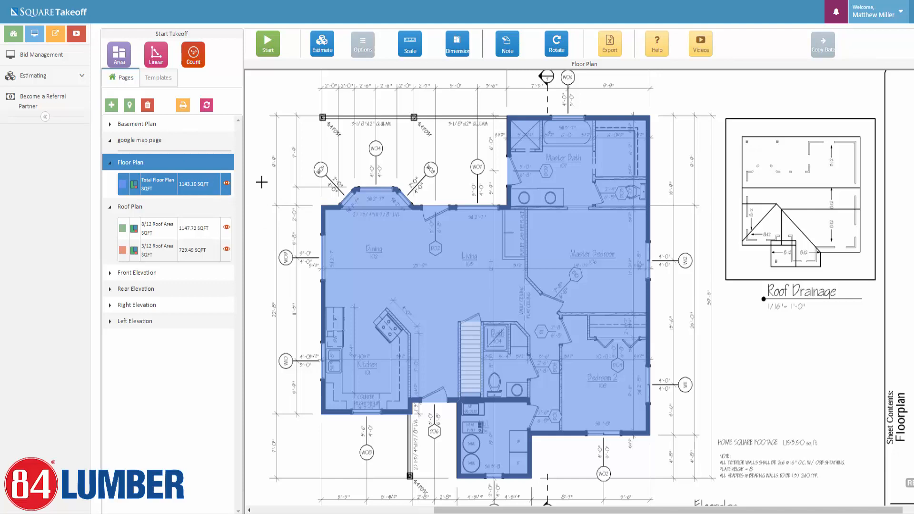
left_click(165, 62)
left_click(226, 183)
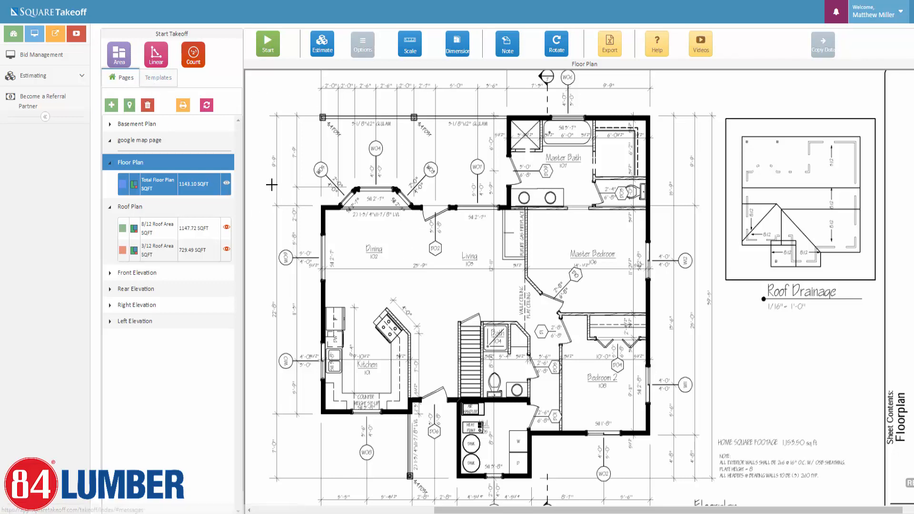
Name a new linear takeoff '2x6 9ft Ext Wall' as a Standard Linear, 6 inches wide.
left_click(155, 60)
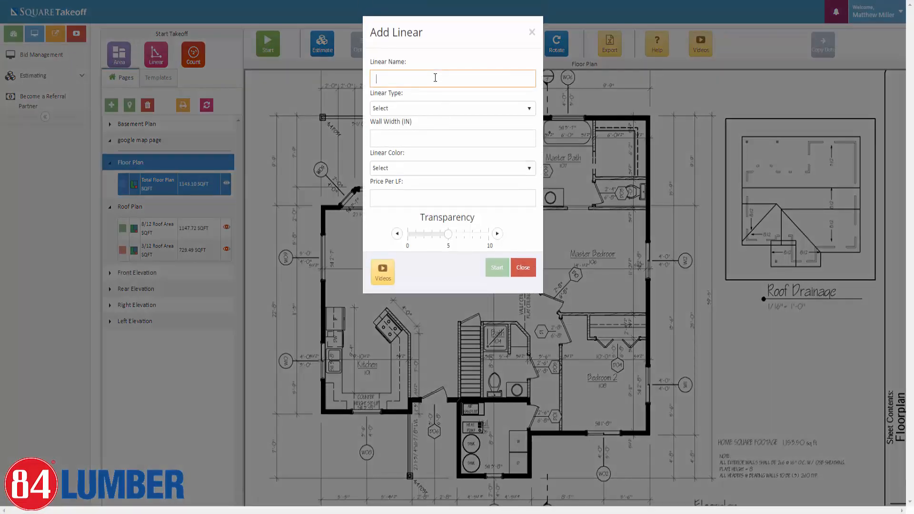
type("2x6 9ft Ext Wall")
left_click(492, 113)
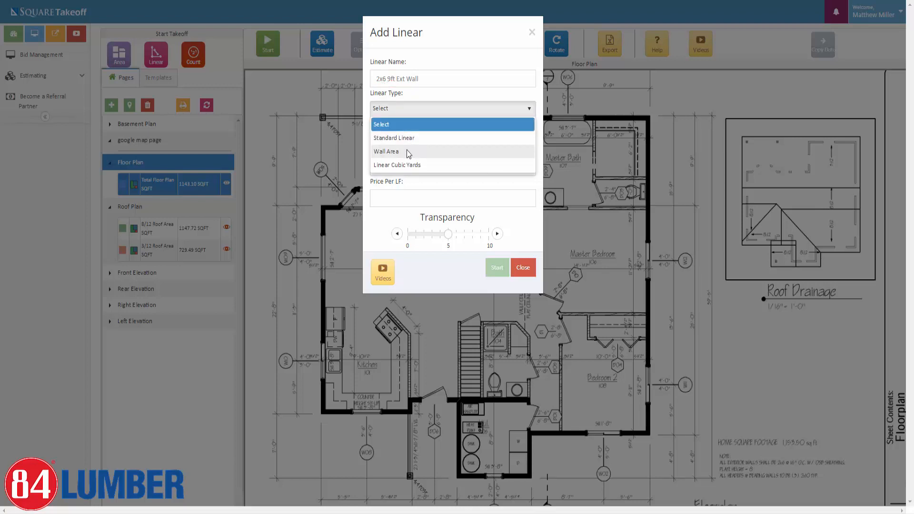
left_click(407, 151)
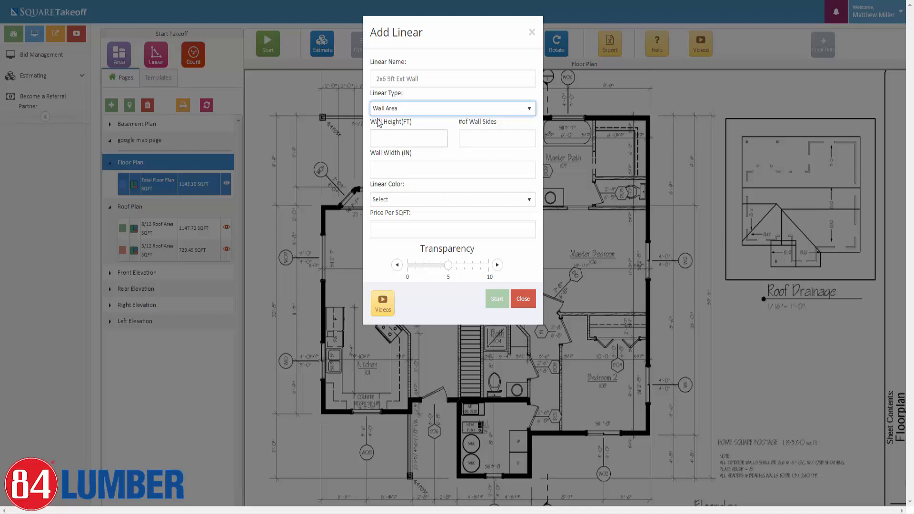
left_click(374, 138)
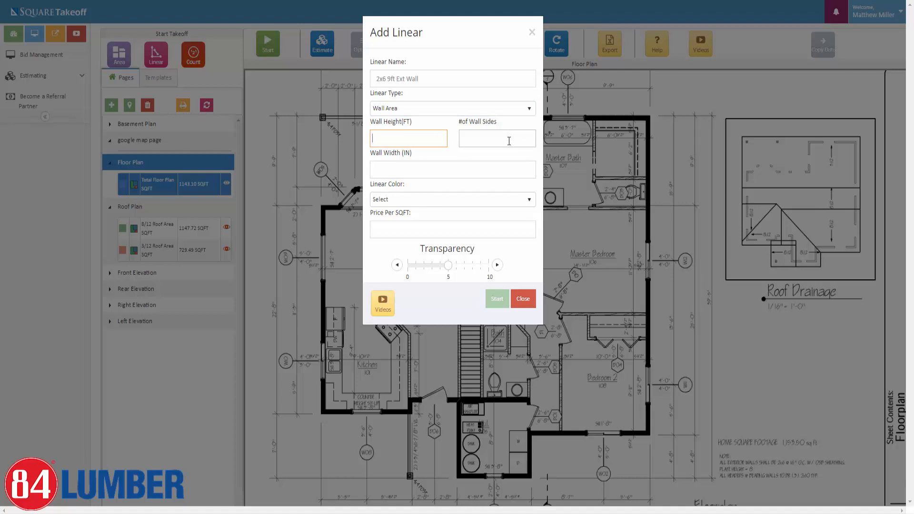
left_click(526, 109)
left_click(404, 139)
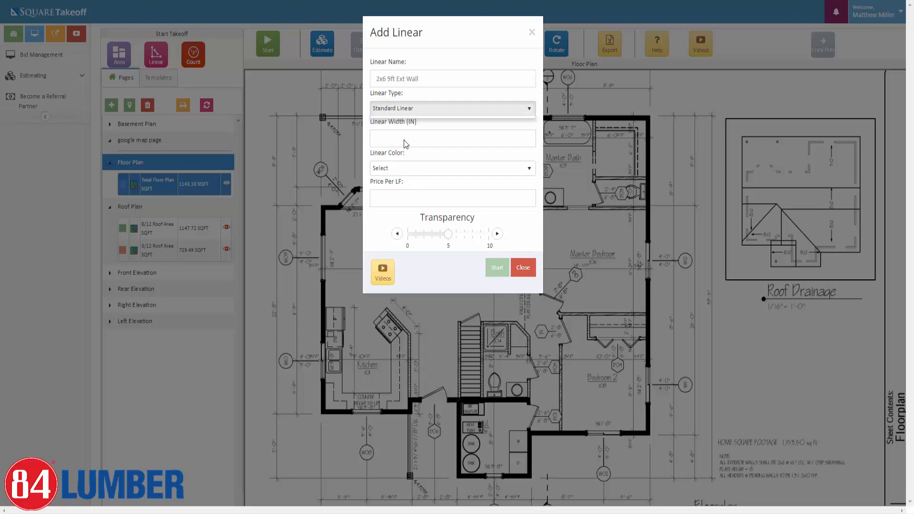
left_click(430, 140)
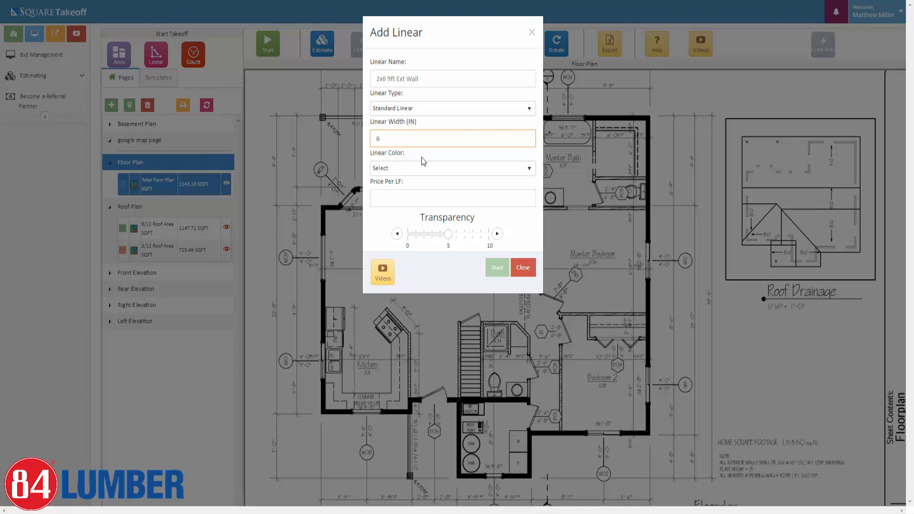
Colour the wall takeoff Crimson with transparency 9 and start it.
left_click(445, 169)
scroll(422, 220, "down", 5)
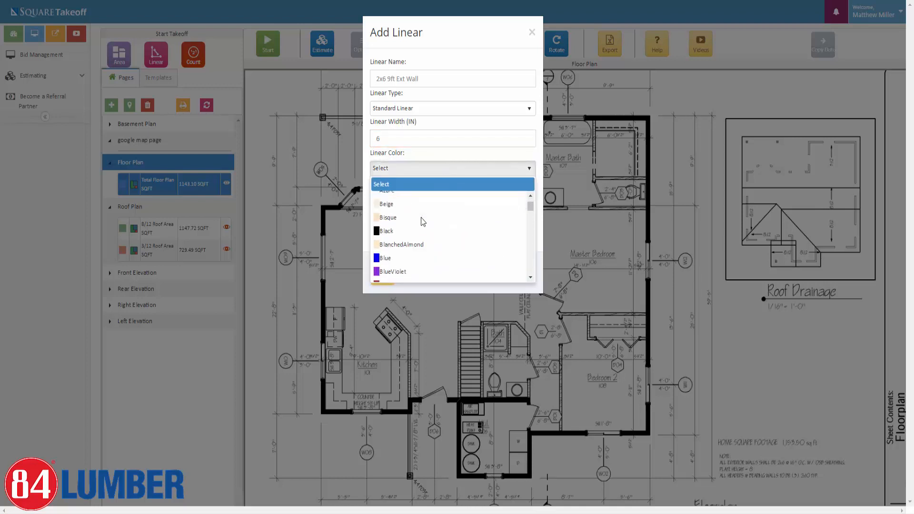
left_click(386, 246)
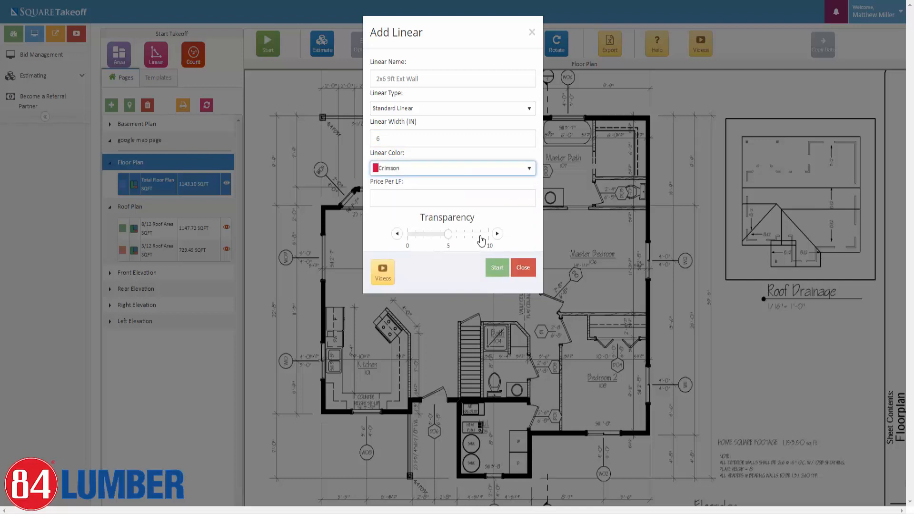
left_click(480, 234)
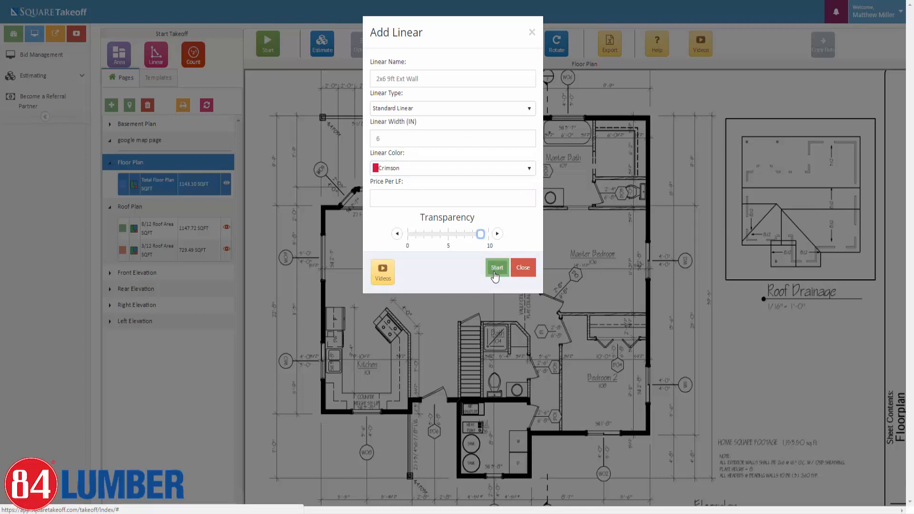
left_click(494, 268)
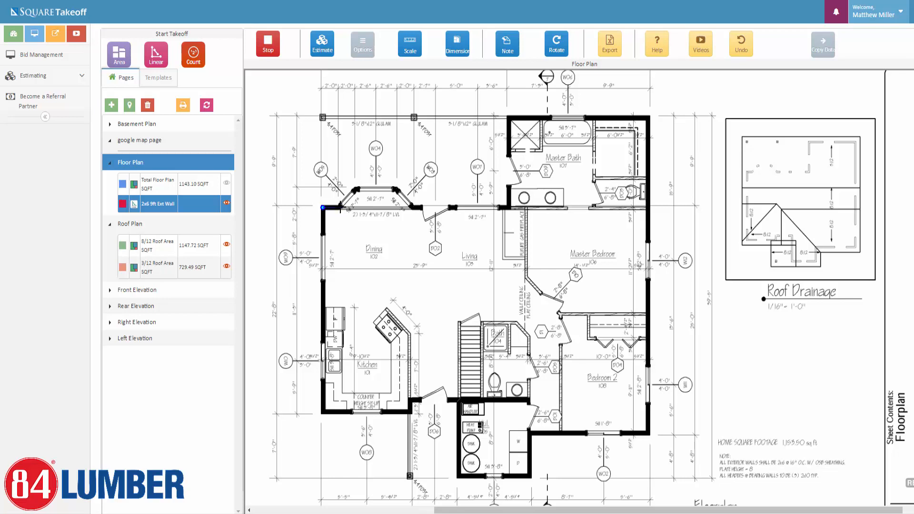
Trace the exterior wall from the dining bay along the top to the house's top-right corner.
left_click(339, 207)
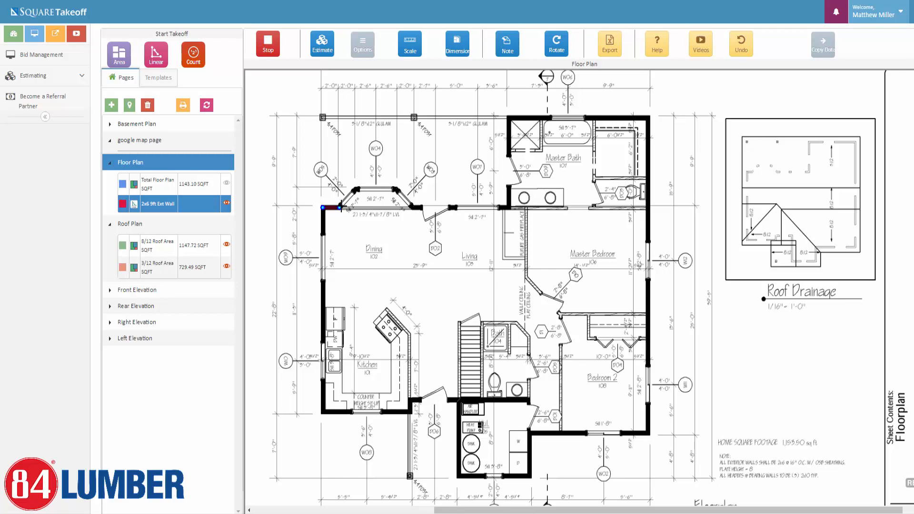
left_click(357, 189)
left_click(396, 189)
left_click(412, 207)
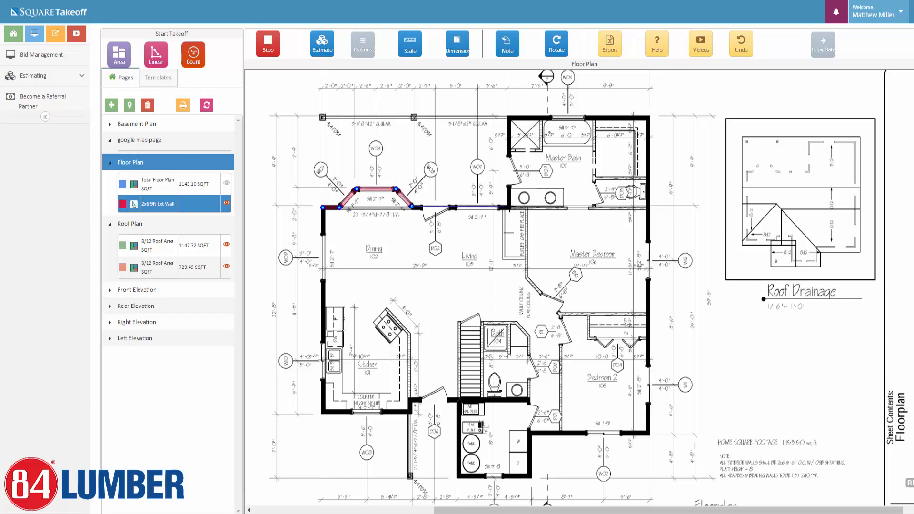
left_click(509, 207)
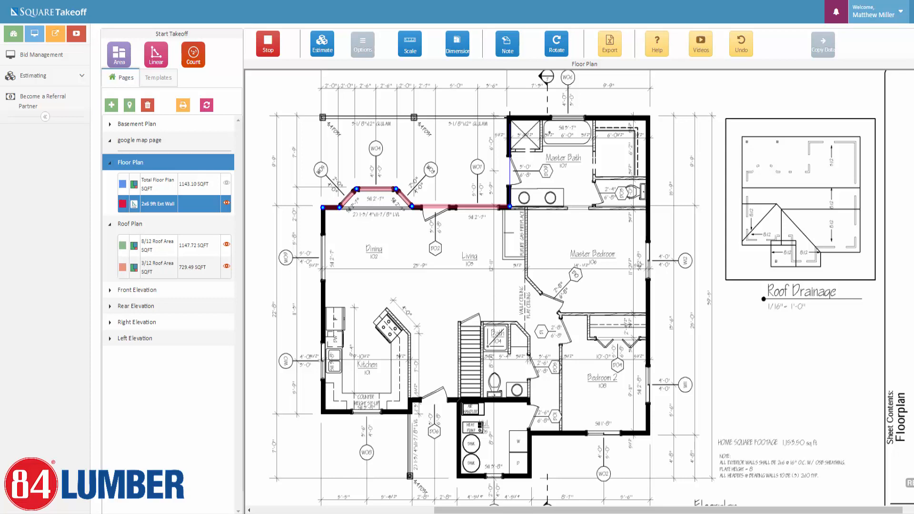
left_click(510, 117)
left_click(647, 117)
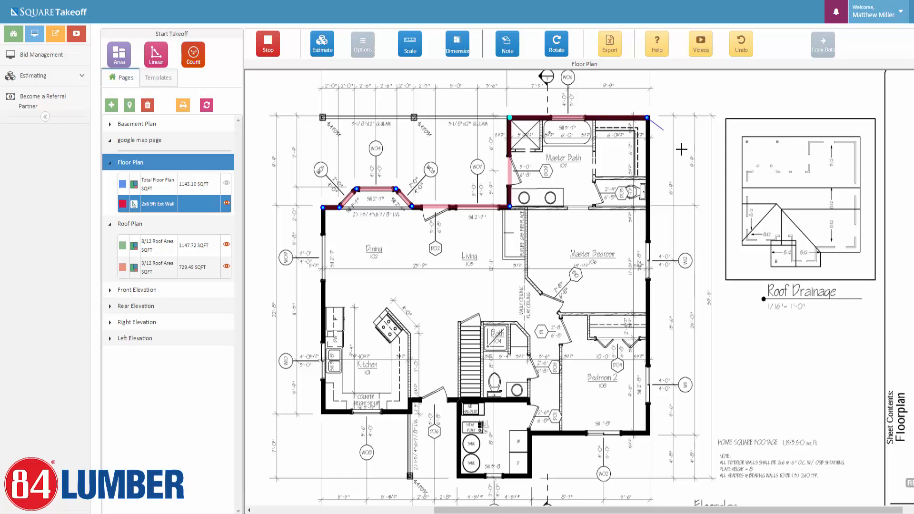
Add wall points down the right side, then undo the misplaced ones back to the top-right corner.
left_click(680, 154)
left_click(645, 210)
left_click(601, 211)
left_click(551, 247)
left_click(563, 278)
left_click(643, 296)
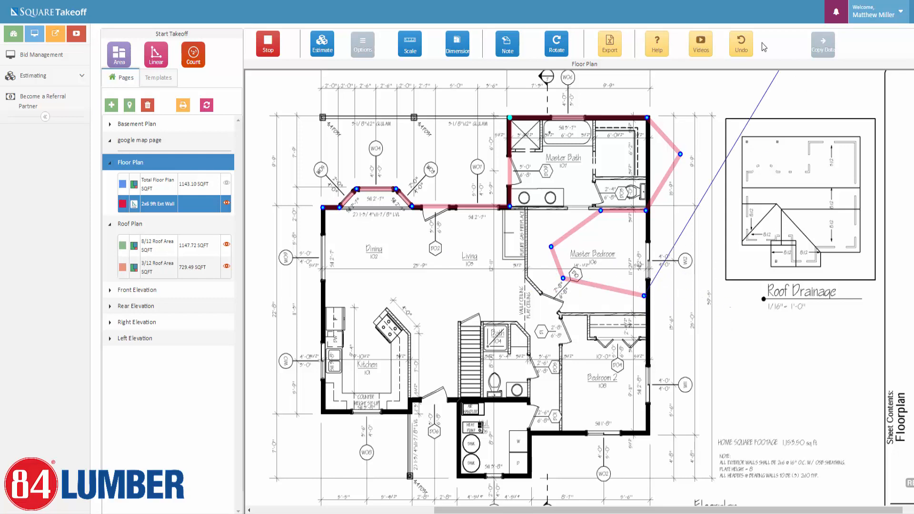
left_click(746, 46)
left_click(746, 46)
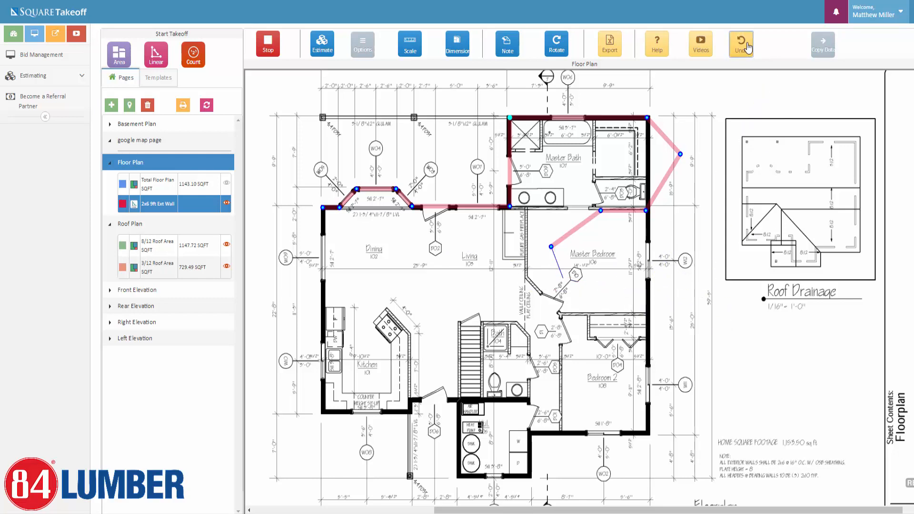
left_click(746, 45)
left_click(746, 46)
left_click(746, 46)
left_click(746, 45)
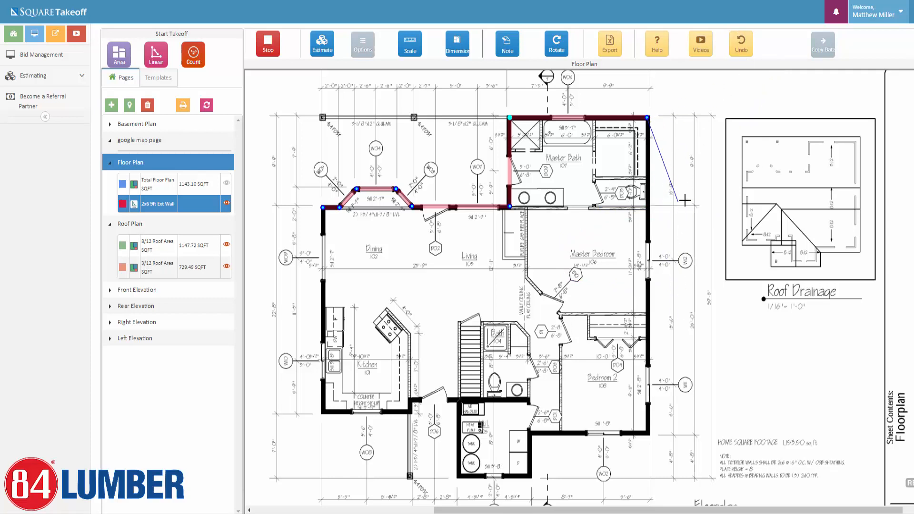
Retry the right-side wall points and undo them again to the top-right corner.
left_click(678, 201)
left_click(656, 262)
left_click(573, 262)
left_click(533, 270)
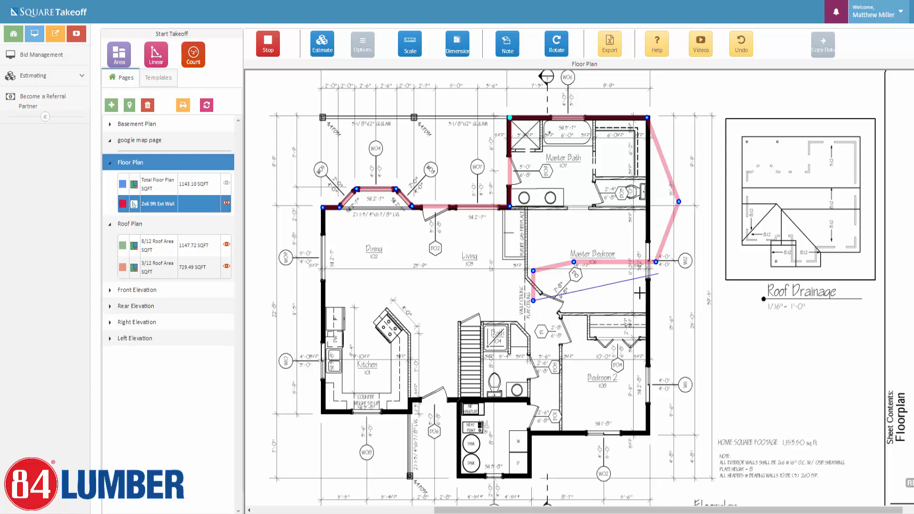
left_click(744, 41)
left_click(745, 41)
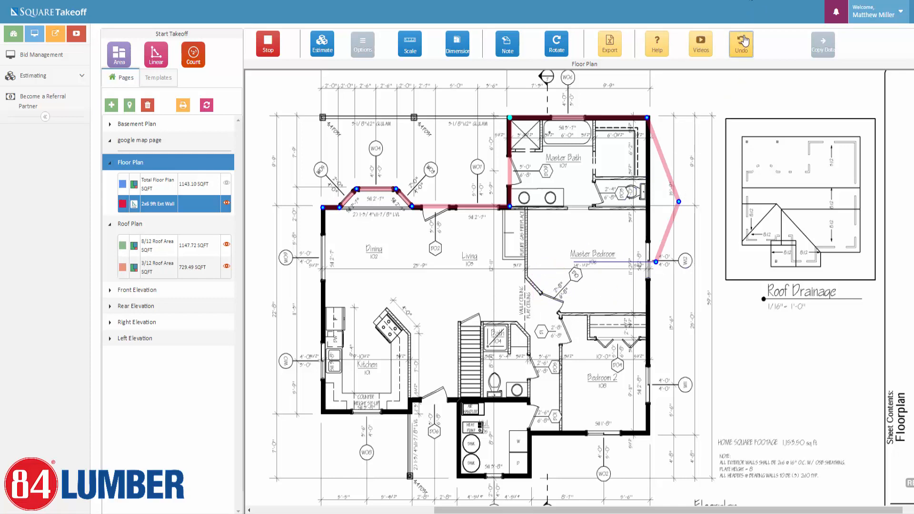
left_click(745, 41)
left_click(745, 42)
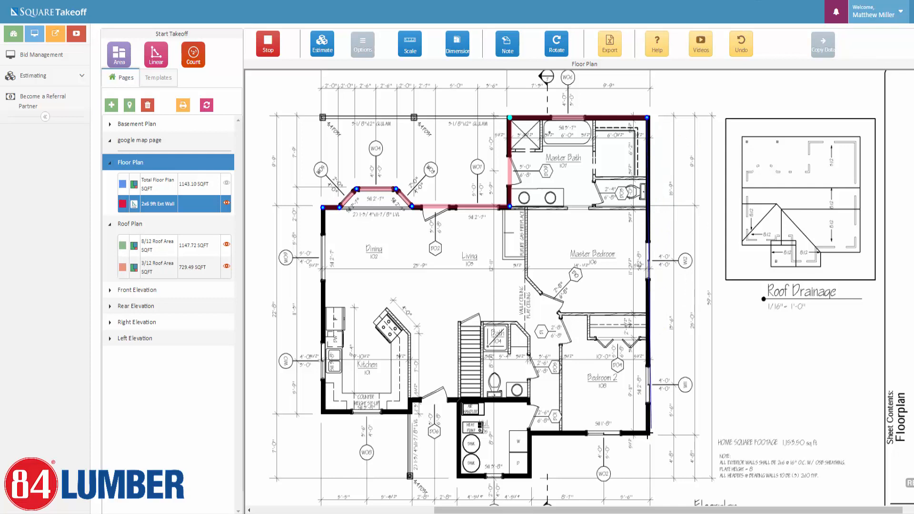
Trace the right, bottom bump-out and bottom walls, close the outline at 159.01 LF, and stop.
left_click(646, 433)
left_click(529, 433)
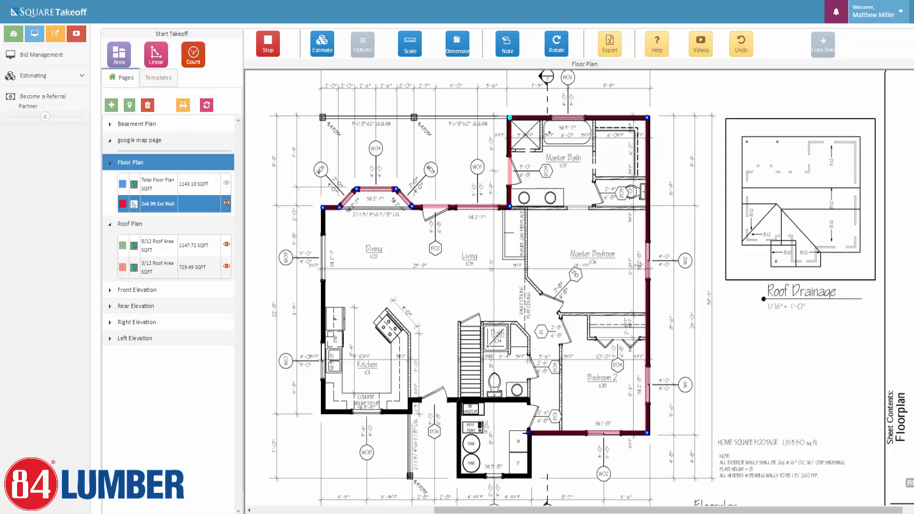
left_click(528, 476)
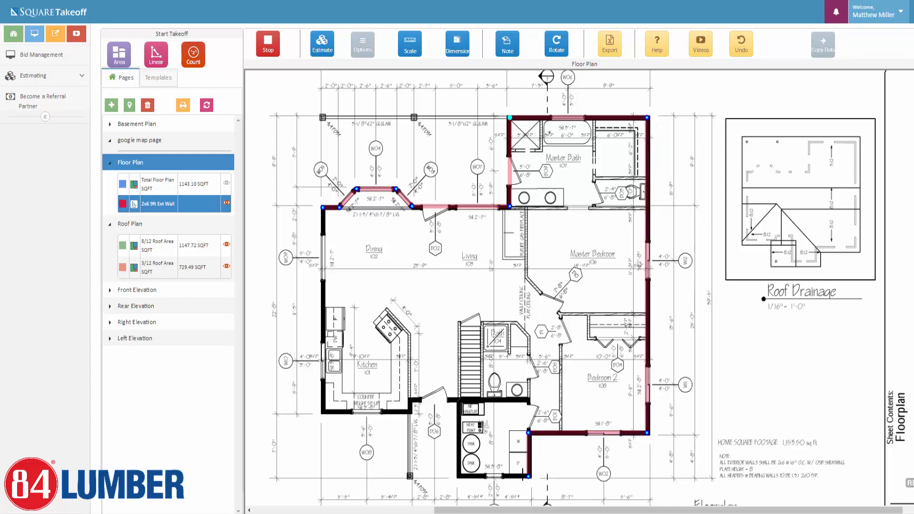
left_click(458, 476)
left_click(458, 399)
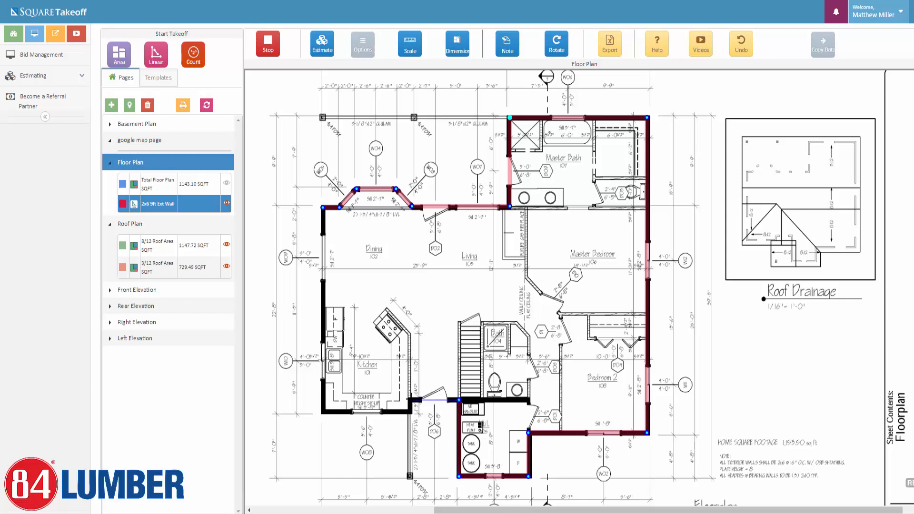
left_click(410, 398)
left_click(411, 411)
left_click(322, 411)
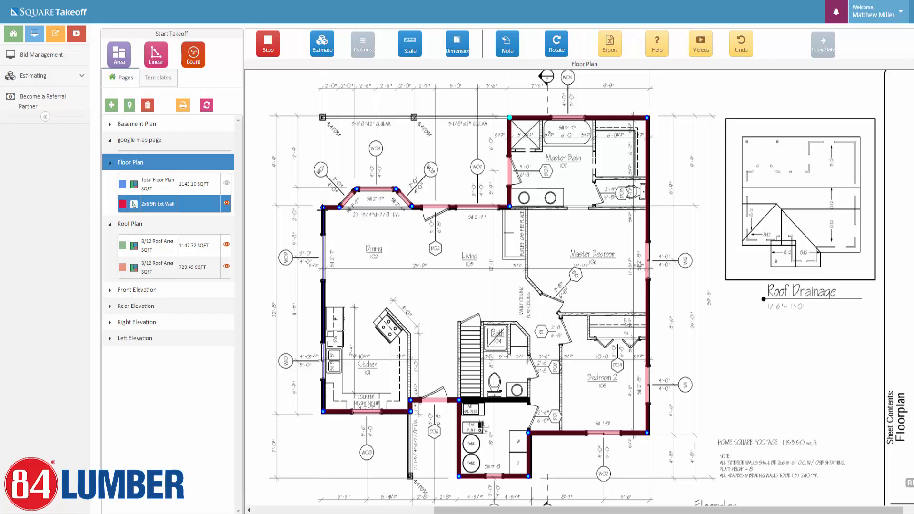
double_click(322, 208)
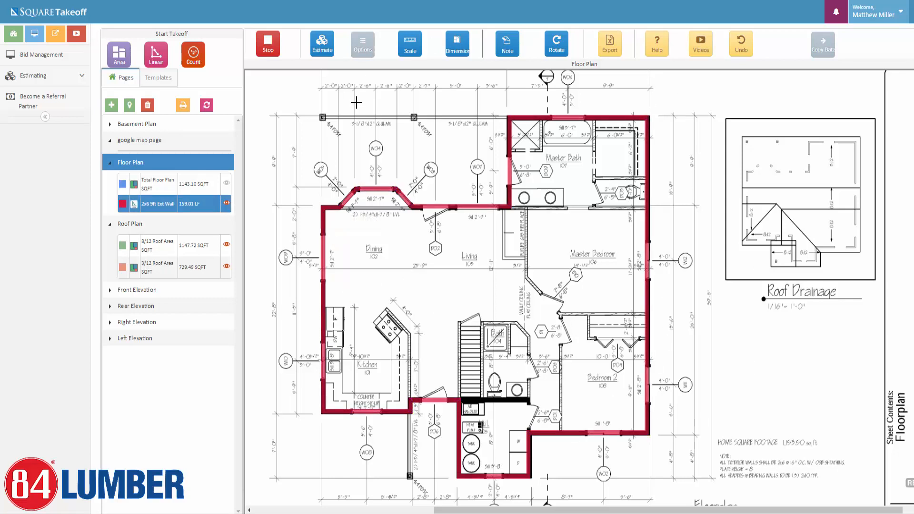
left_click(265, 45)
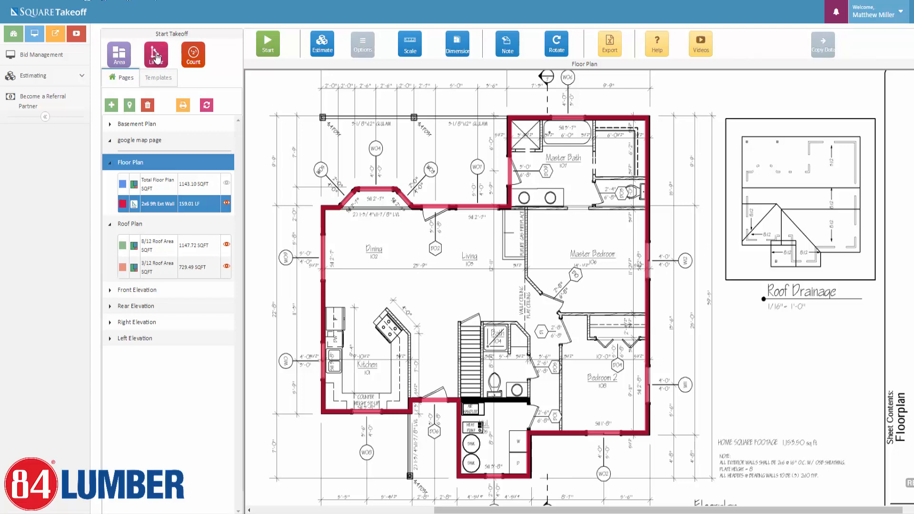
Name a new linear takeoff '2x4 9ft Int Wall' as a Standard Linear, 4 inches wide.
left_click(156, 58)
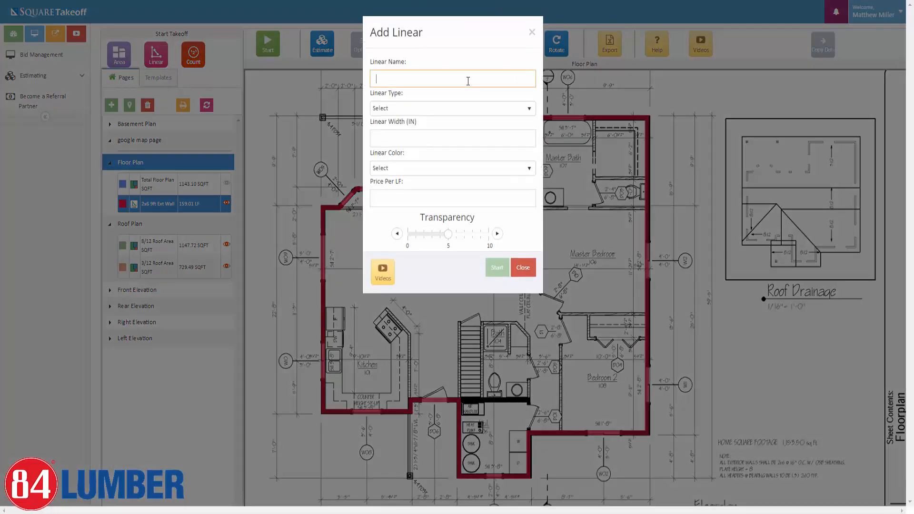
type("int")
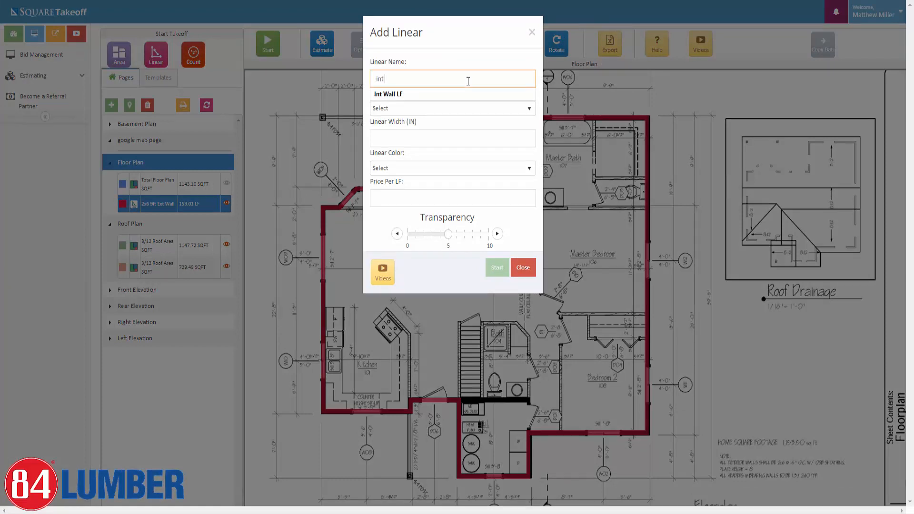
key("BackSpace")
key("BackSpace")
key("BackSpace")
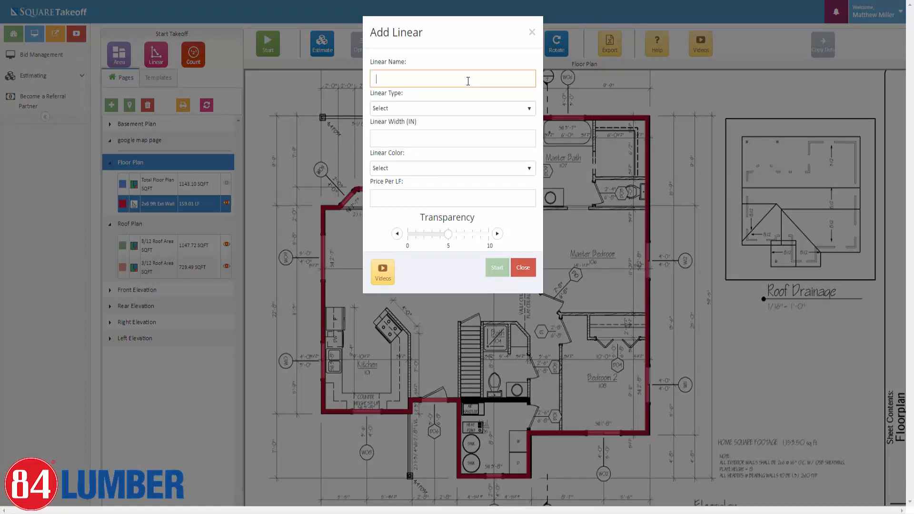
type("2x4 9ft Int Wall")
left_click(473, 110)
left_click(435, 138)
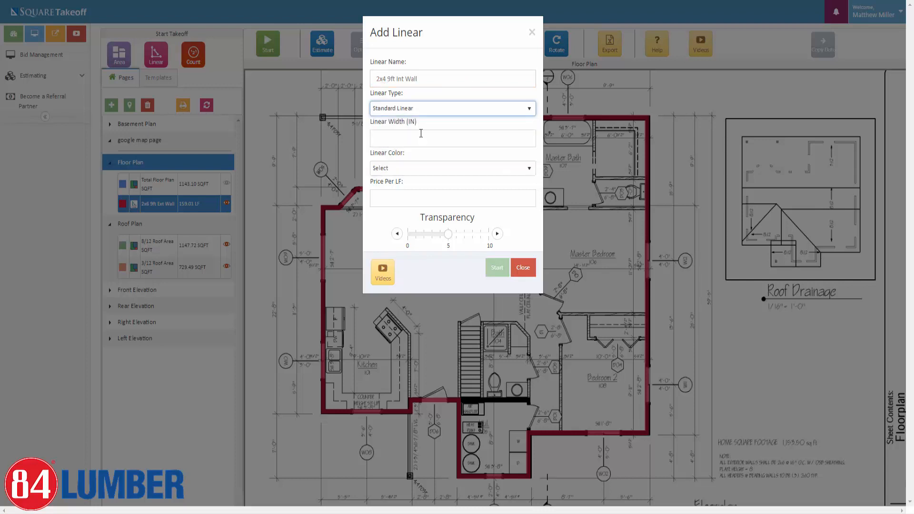
left_click(408, 133)
type("4")
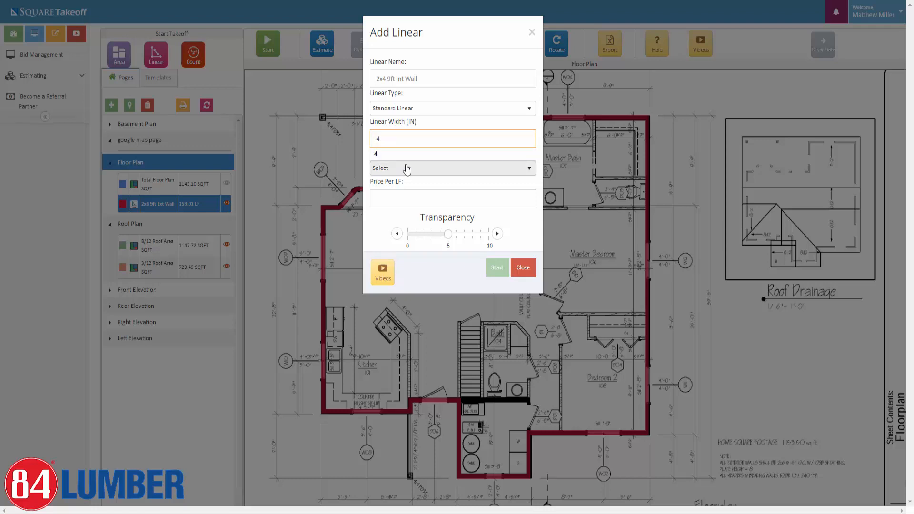
Colour the interior wall takeoff Green instead of CornflowerBlue and start it.
left_click(408, 169)
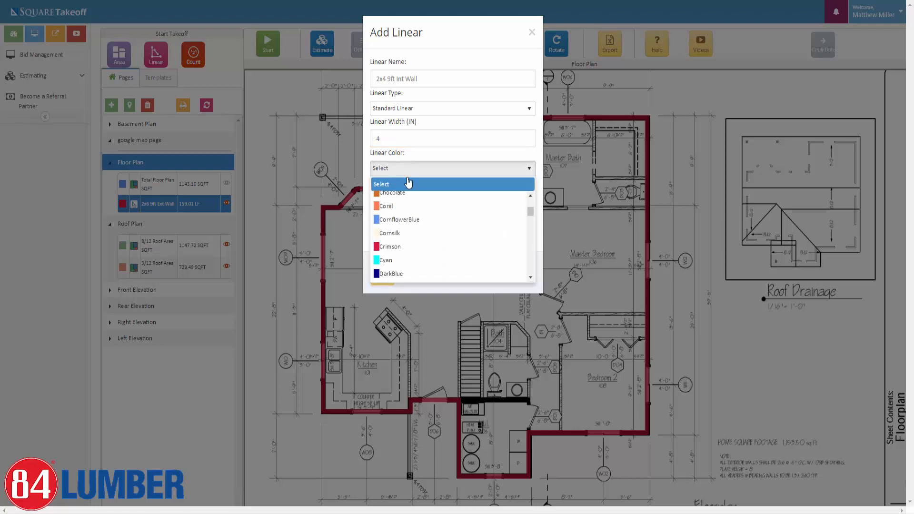
left_click(400, 219)
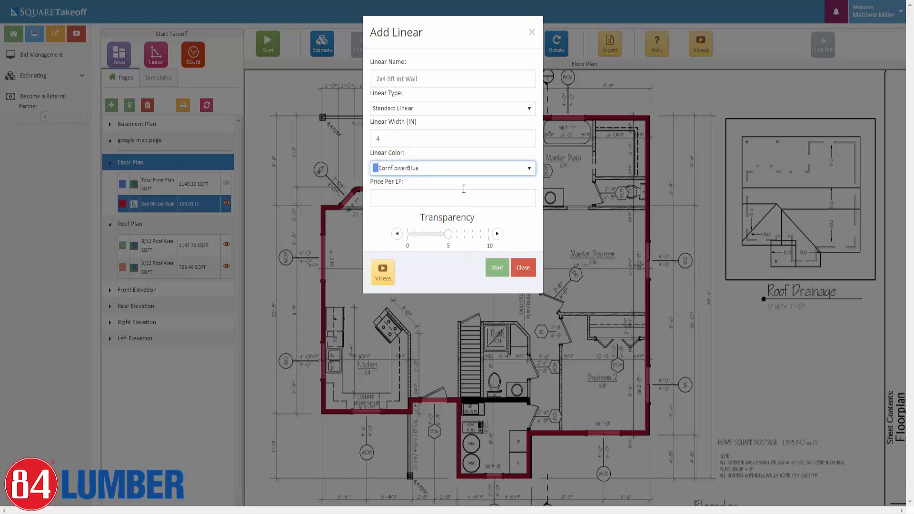
left_click(461, 172)
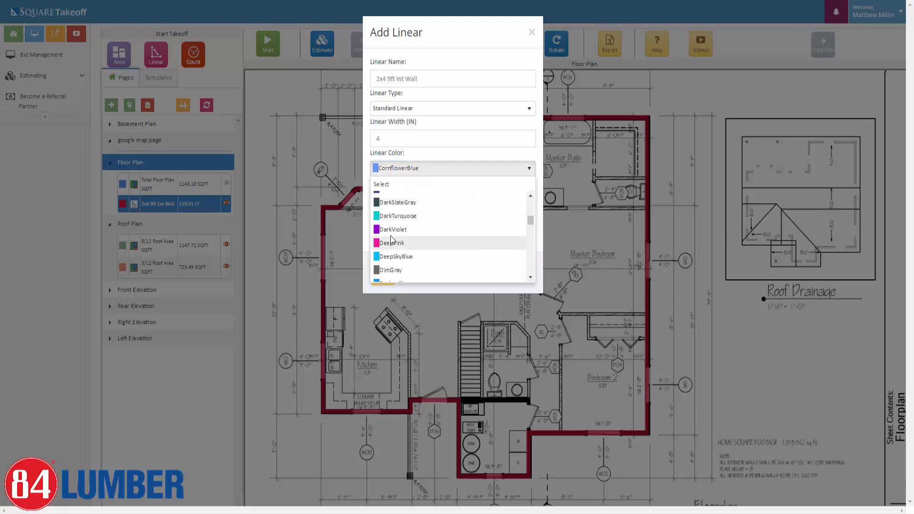
scroll(391, 237, "down", 4)
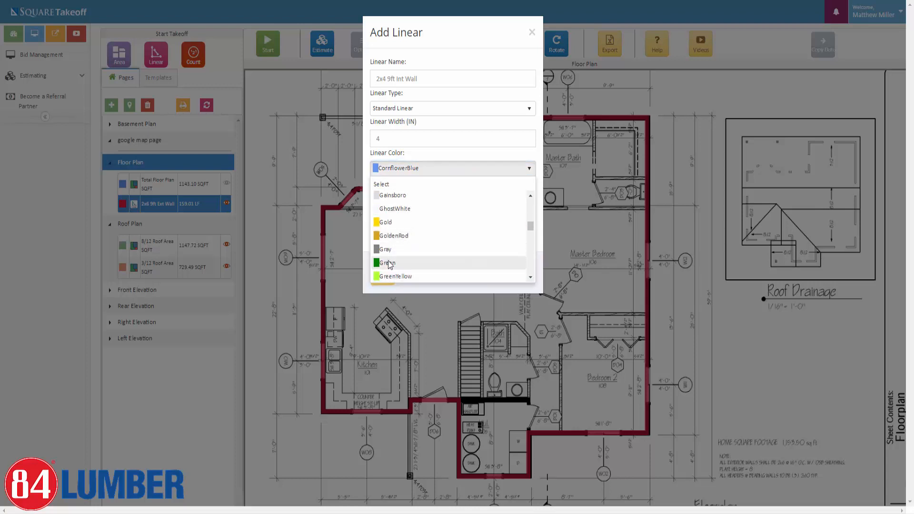
left_click(389, 263)
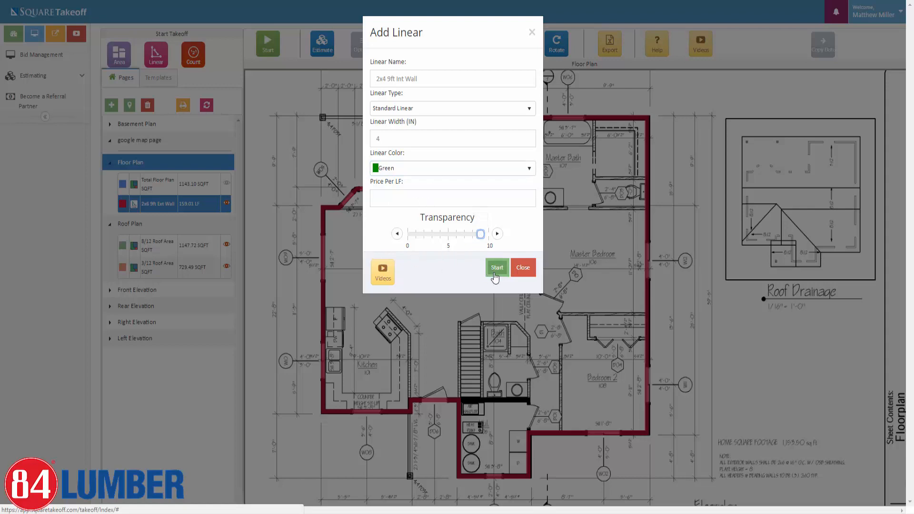
left_click(495, 269)
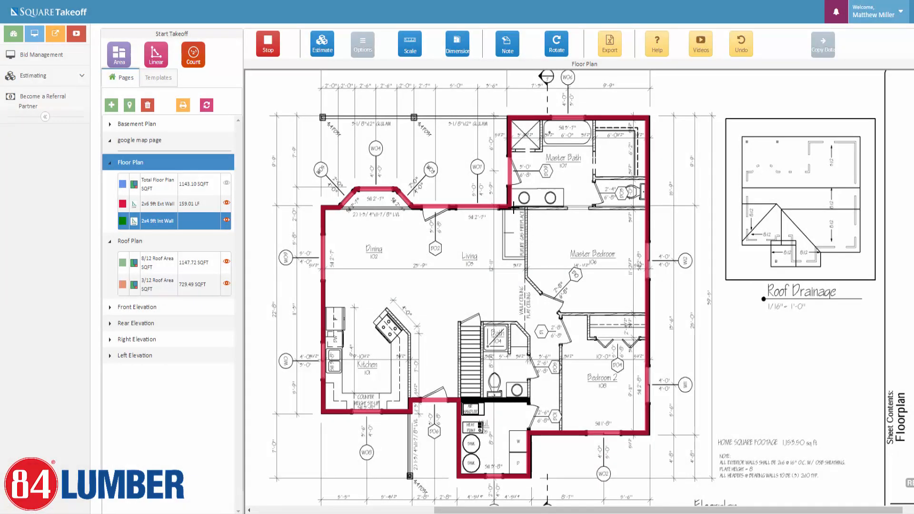
Trace the master bath interior walls, including the toilet partition and short wall.
left_click(512, 208)
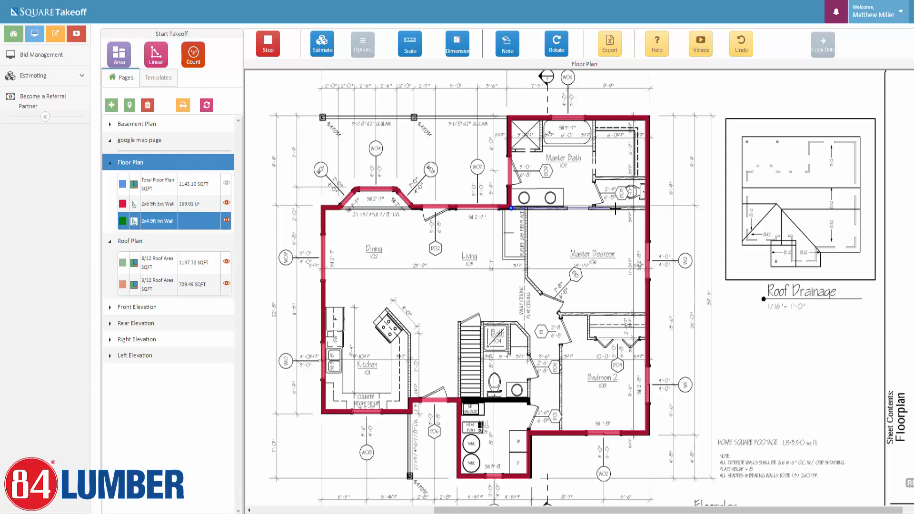
scroll(623, 210, "up", 1)
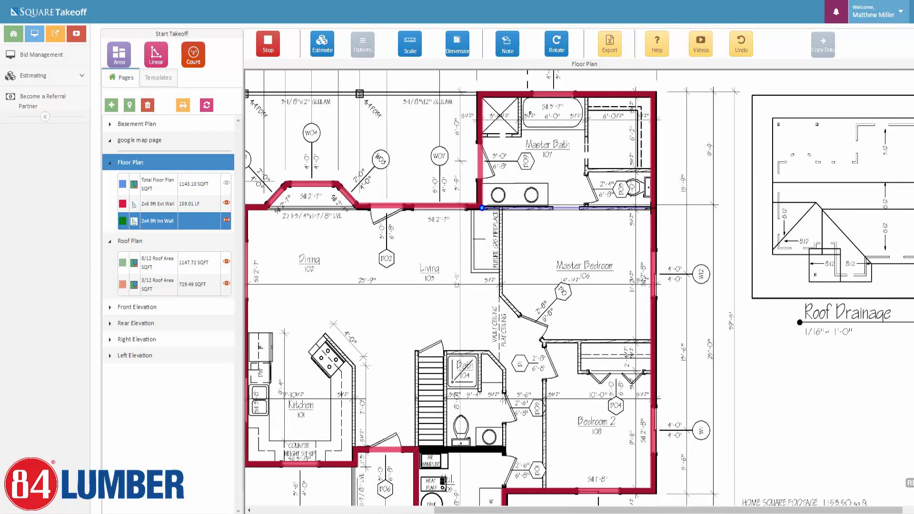
left_click(650, 208)
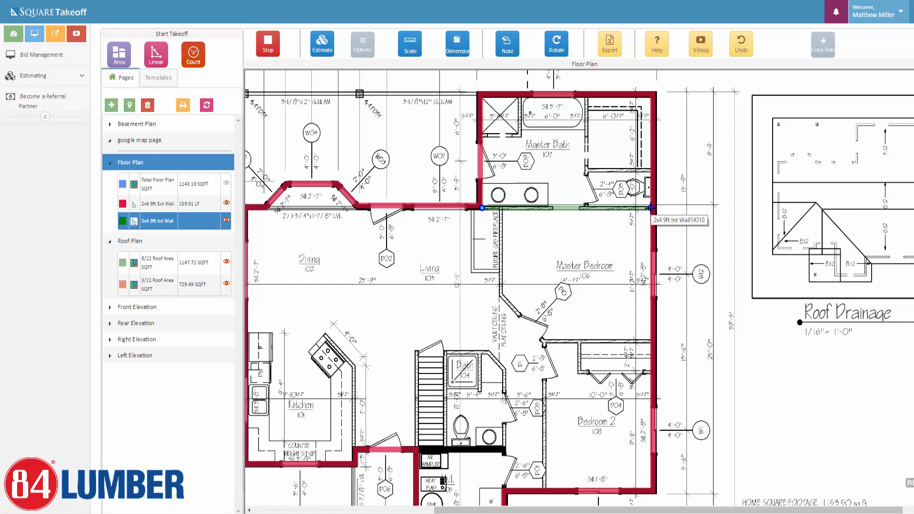
double_click(650, 208)
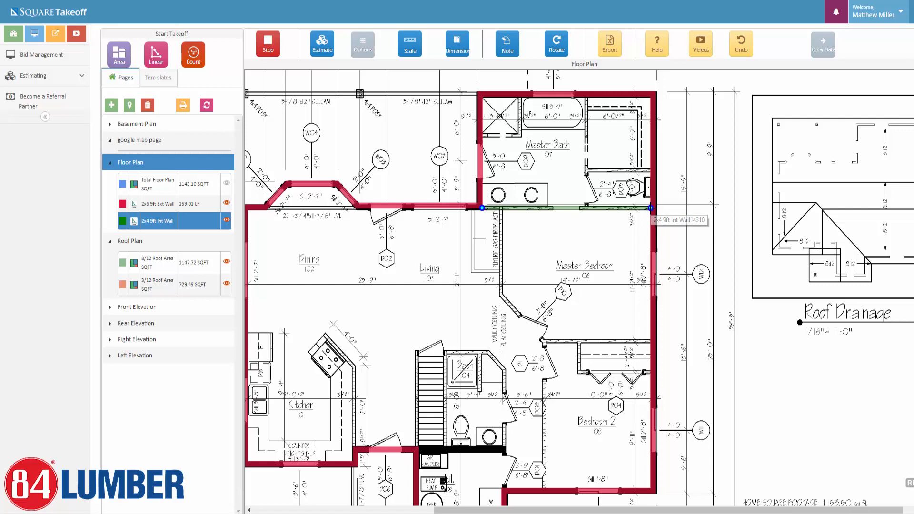
left_click(585, 208)
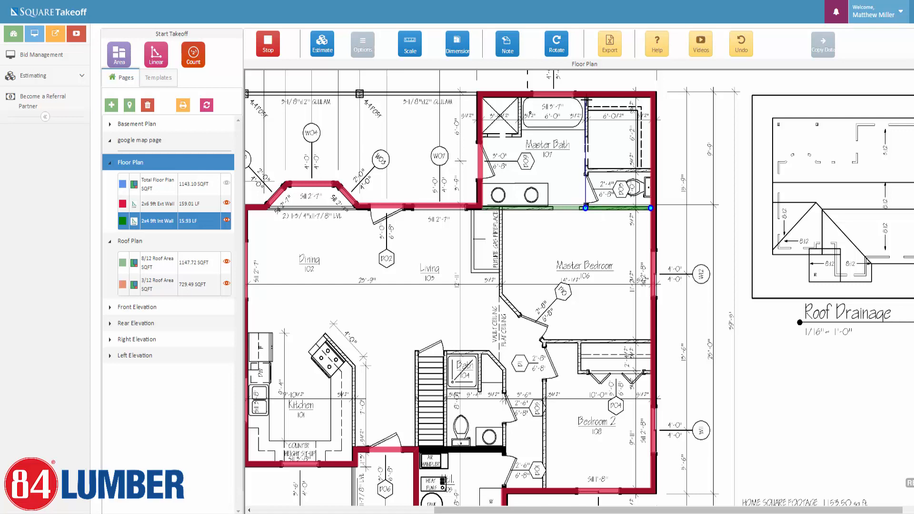
left_click(585, 170)
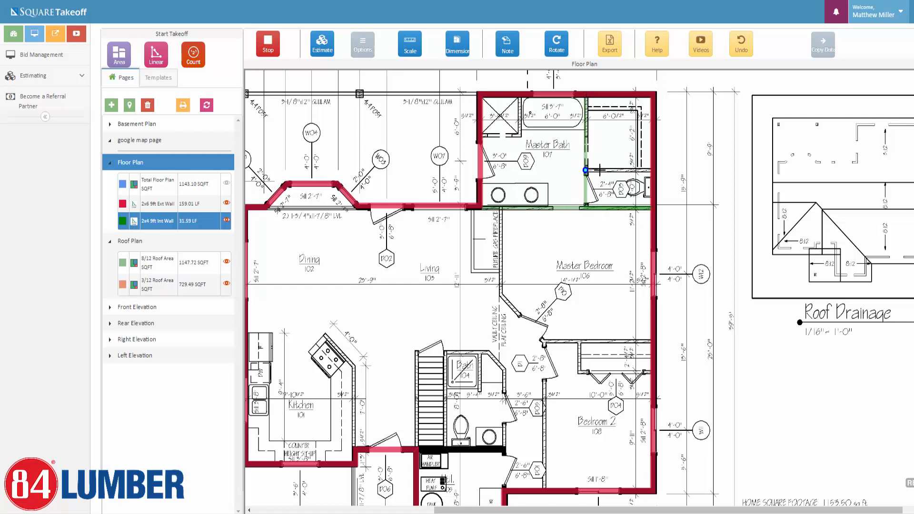
double_click(650, 170)
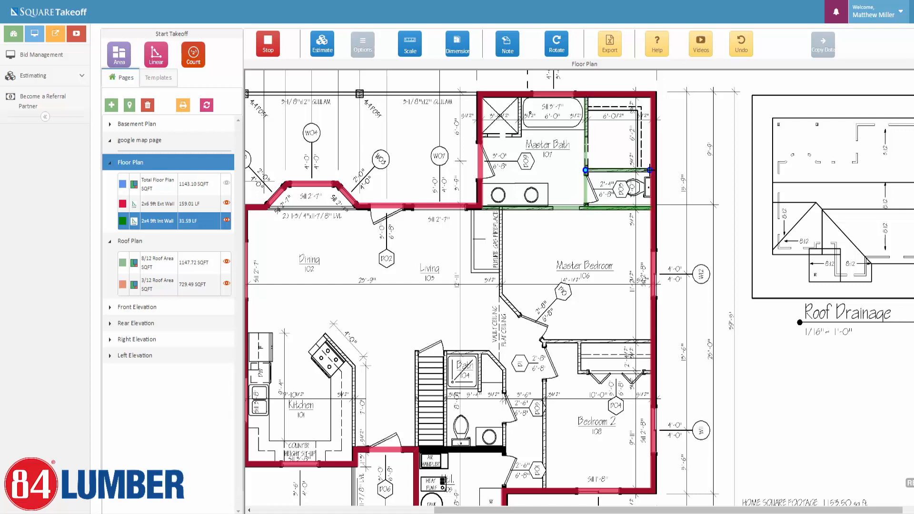
left_click(482, 134)
double_click(520, 134)
Trace the master bedroom's left wall, bedroom 2's top and left walls, and its closet.
left_click(501, 208)
left_click(501, 293)
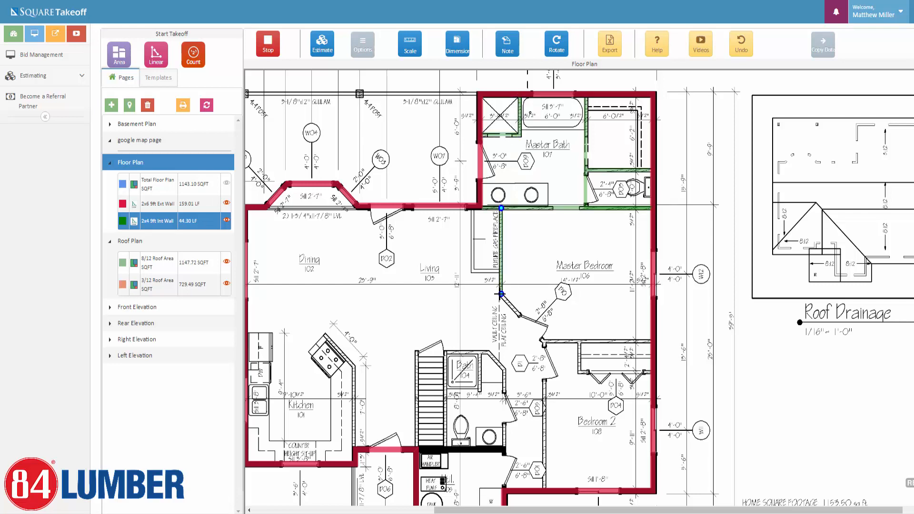
left_click(543, 339)
double_click(651, 341)
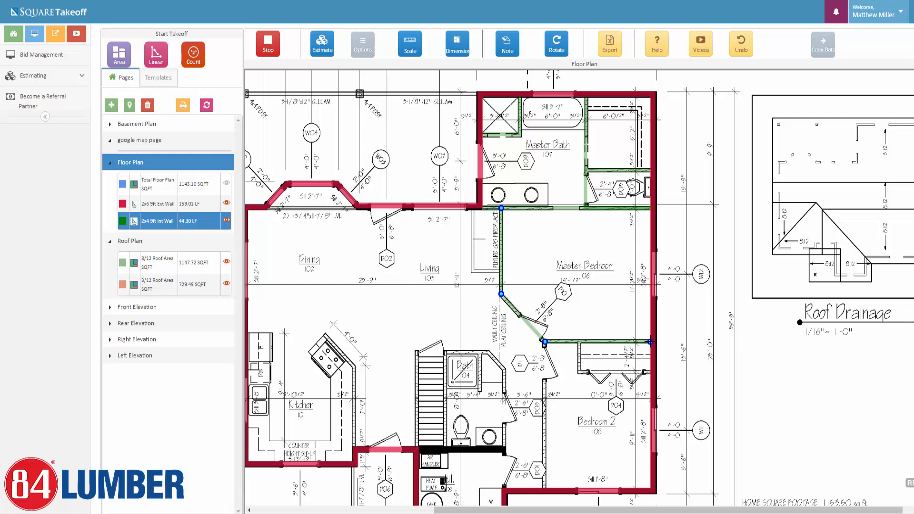
left_click(544, 341)
double_click(544, 488)
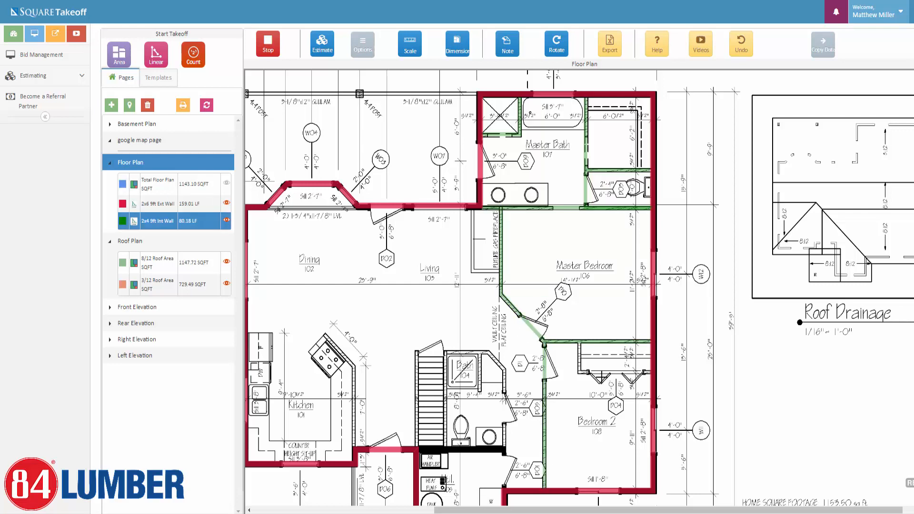
left_click(578, 343)
left_click(579, 373)
double_click(649, 373)
Trace the stair, bath 104 and kitchen counter walls, reaching 128.90 LF, and stop.
left_click(415, 444)
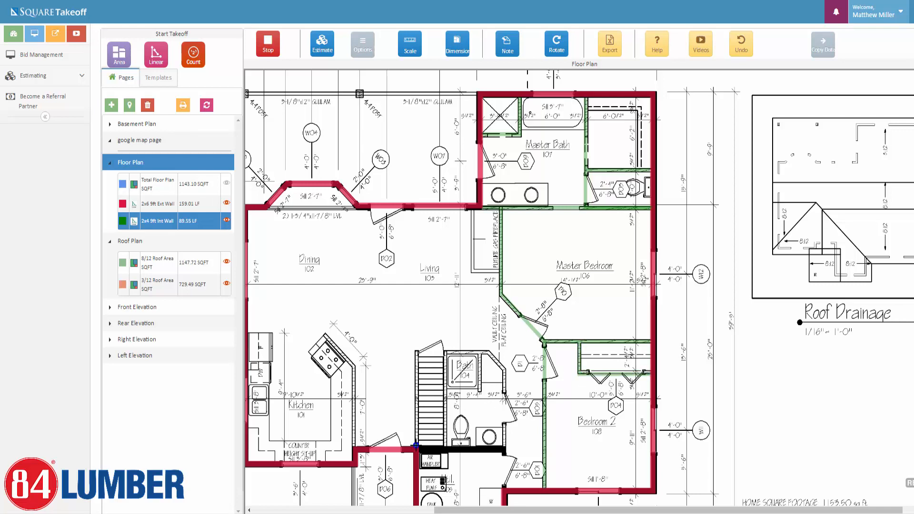
double_click(416, 352)
left_click(446, 443)
left_click(445, 353)
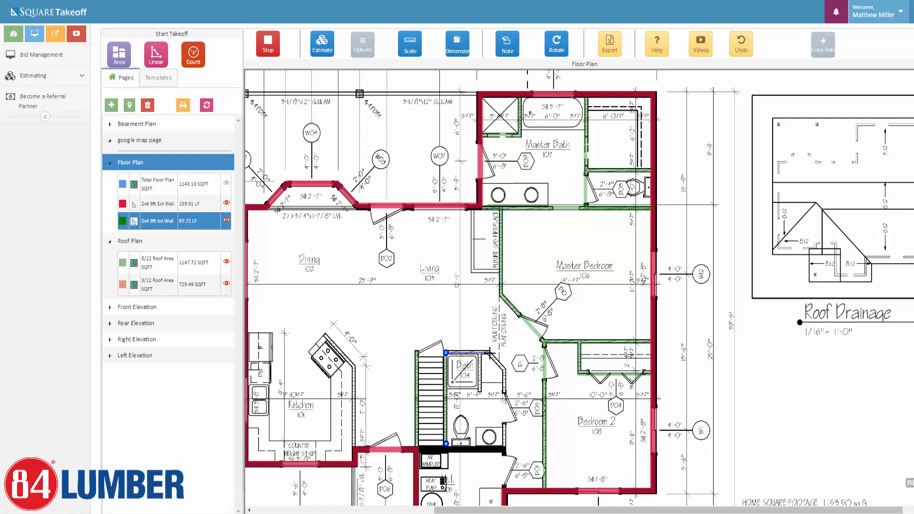
left_click(490, 353)
left_click(505, 370)
double_click(504, 447)
left_click(352, 445)
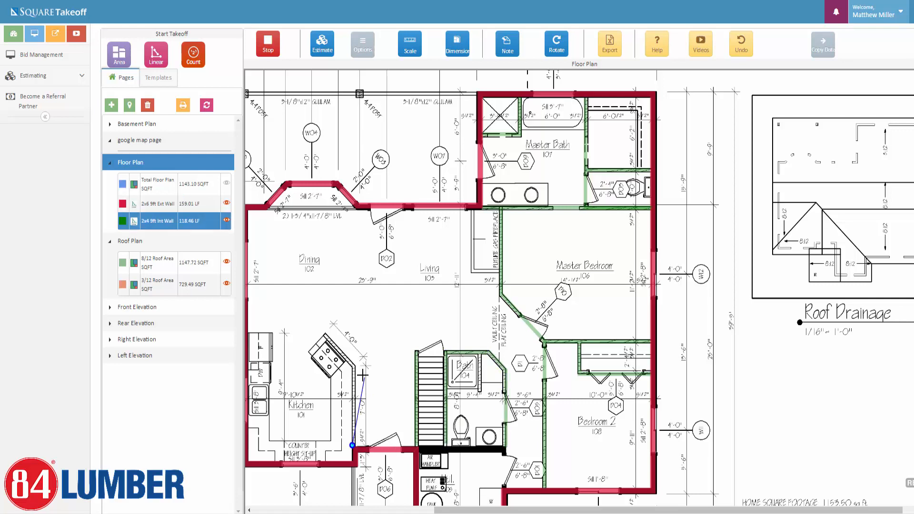
left_click(352, 366)
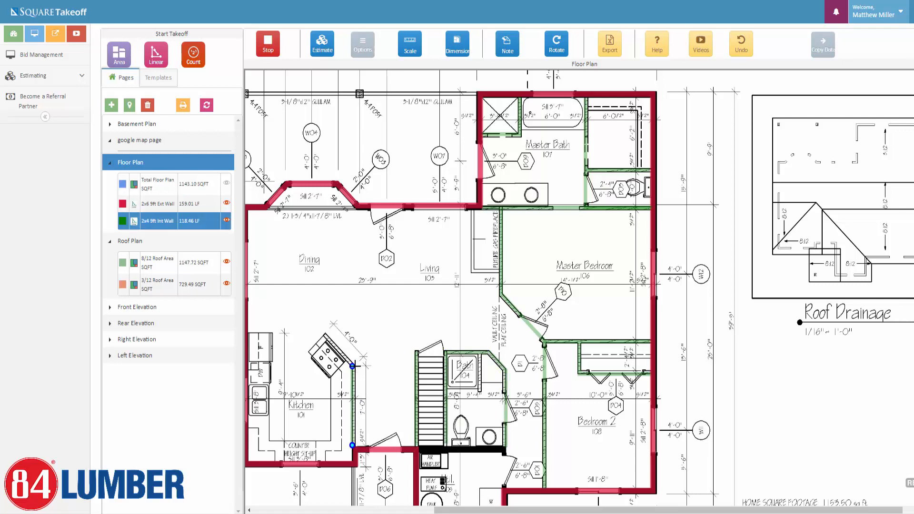
double_click(328, 342)
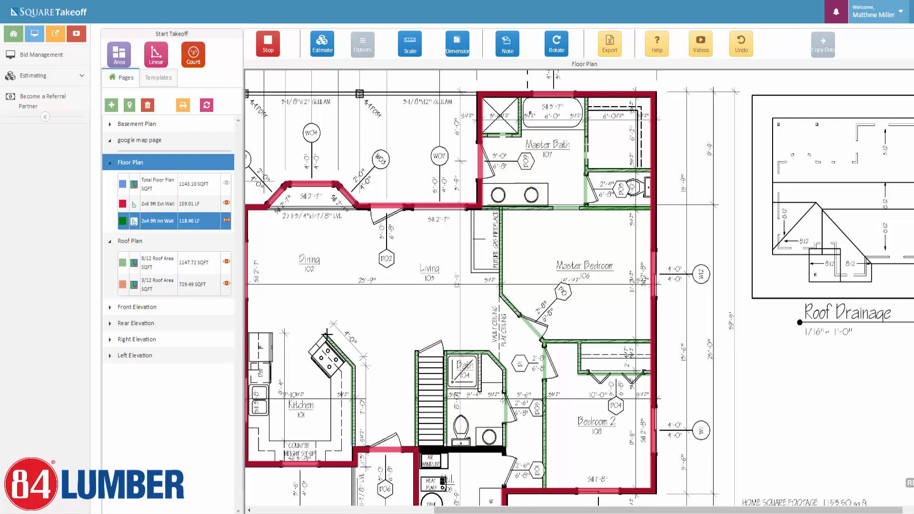
left_click(265, 47)
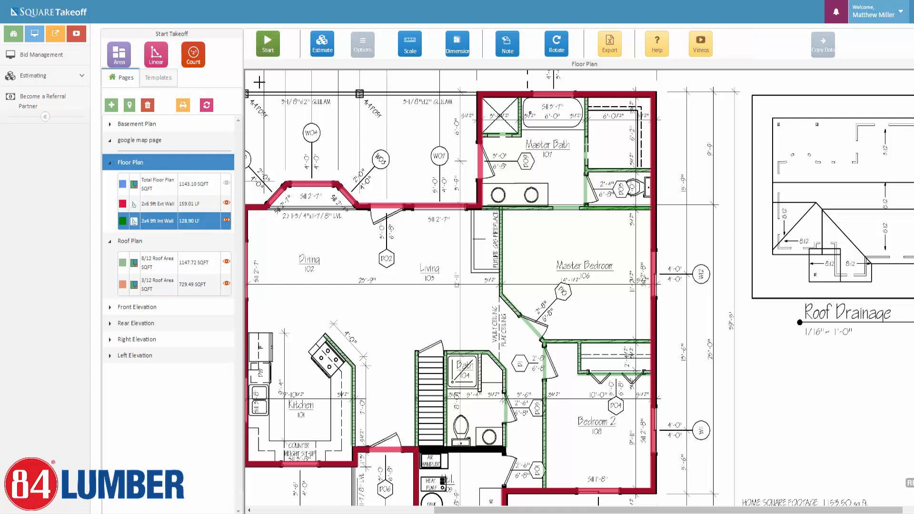
Zoom in and draw a short interior wall in bath 104.
scroll(472, 402, "up", 4)
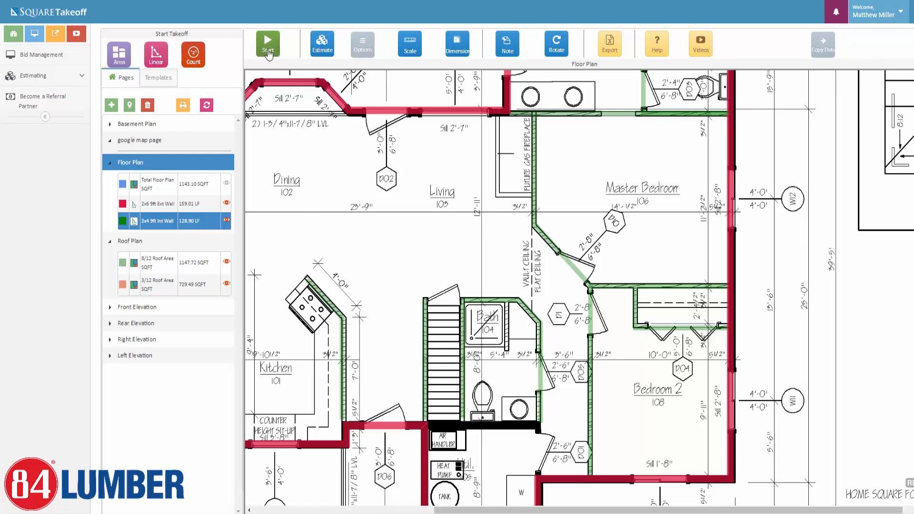
left_click(269, 51)
left_click(506, 303)
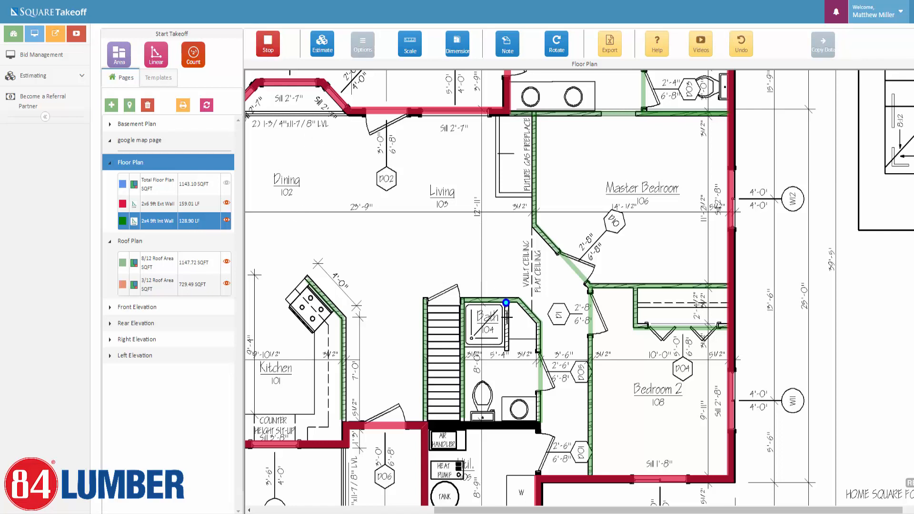
double_click(506, 355)
left_click(272, 48)
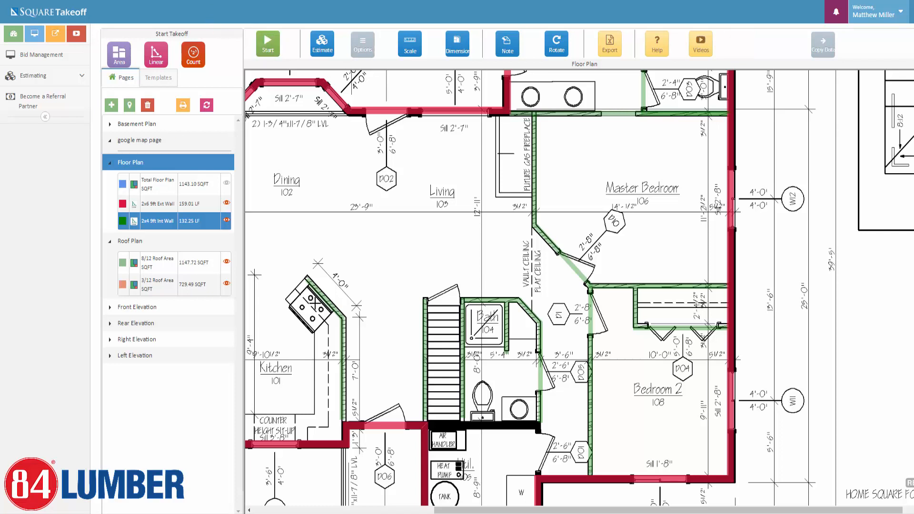
Delete the misplaced bath 104 wall and redraw it down the bath's right side, totalling 132.25 LF.
left_click(508, 329)
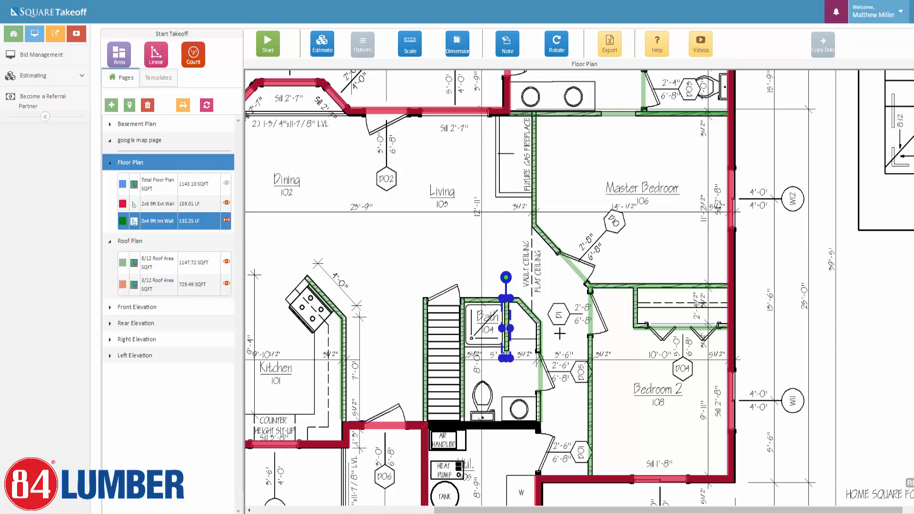
key("Delete")
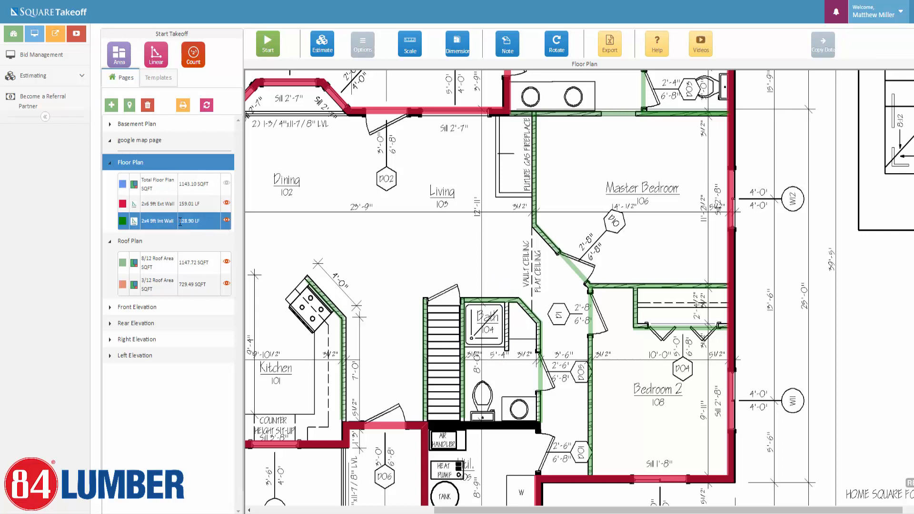
left_click(268, 43)
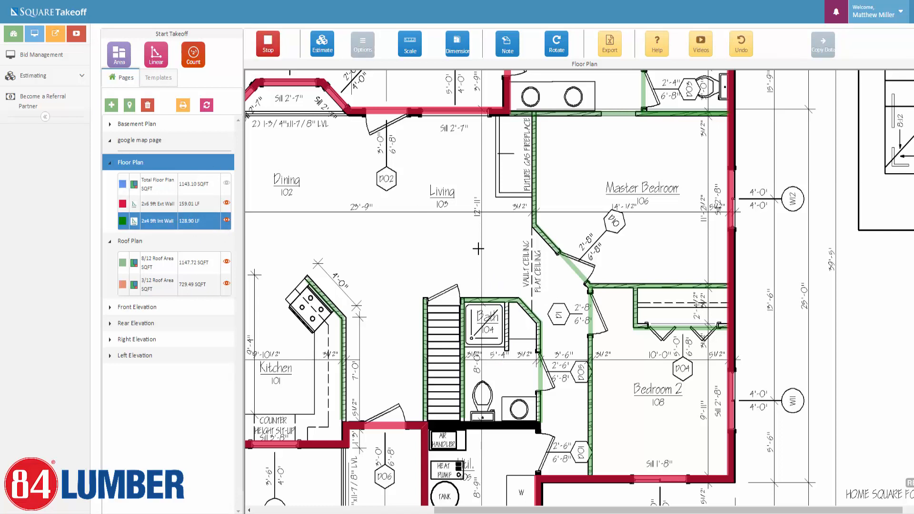
left_click(506, 300)
double_click(506, 353)
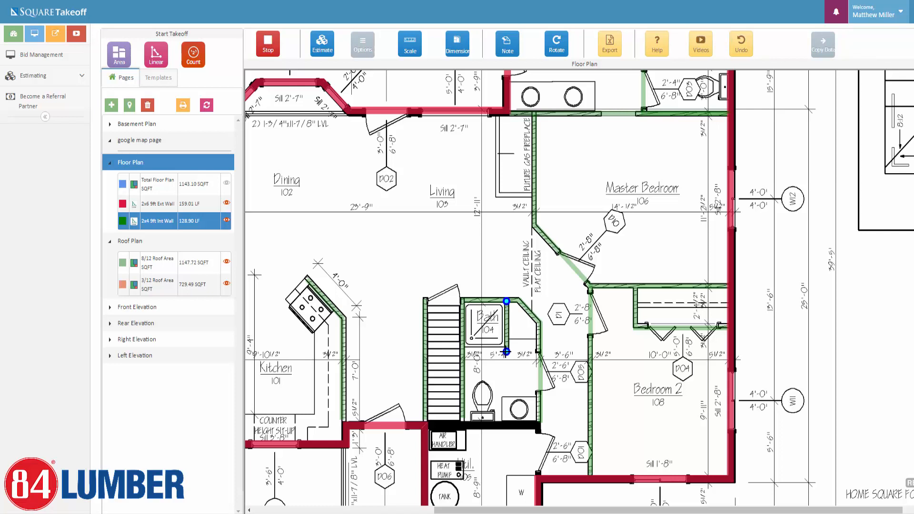
left_click(267, 45)
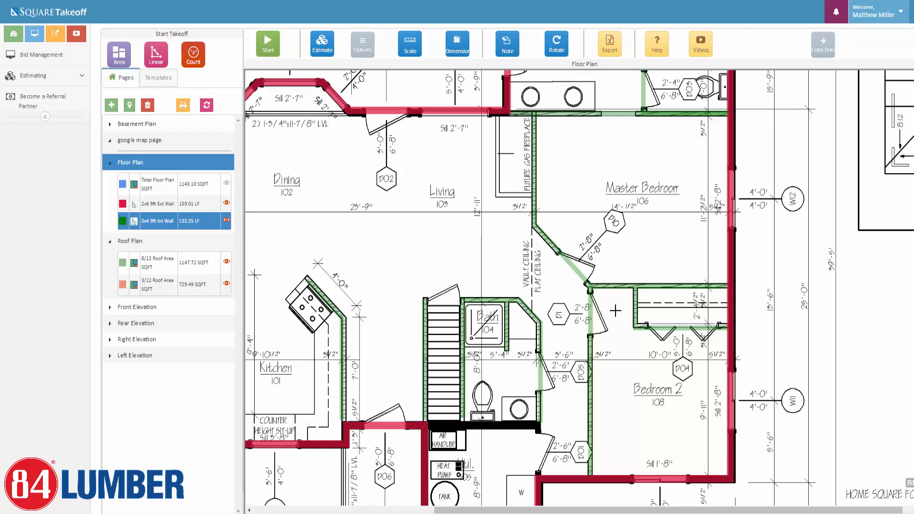
Zoom back out to the full floor plan and begin a new count takeoff.
scroll(383, 310, "down", 3)
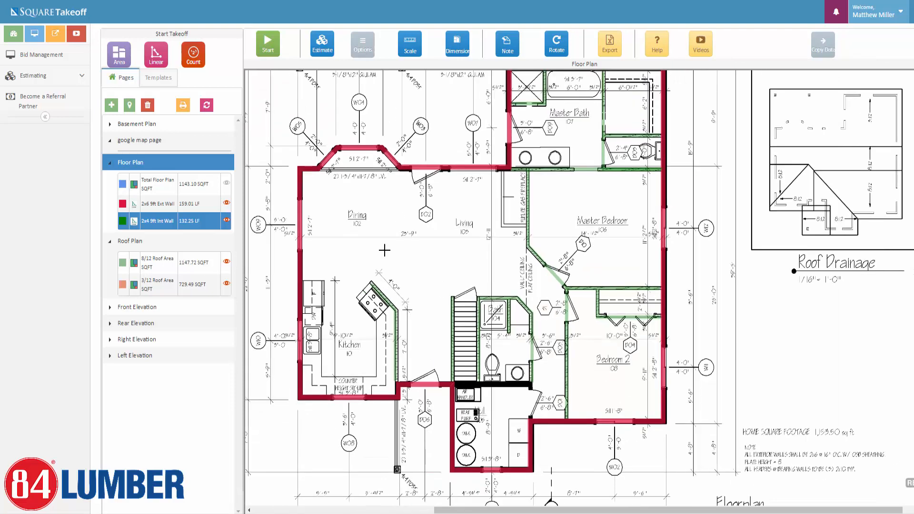
left_click_drag(426, 292, 465, 316)
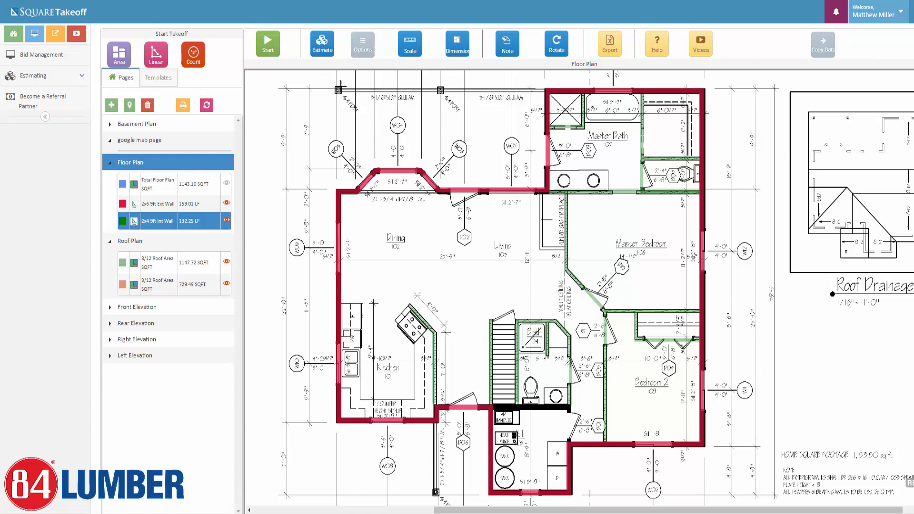
left_click(192, 56)
Edit the Int Doors description and give it a Plus marker in MediumVioletRed, transparency about 9.
left_click(430, 77)
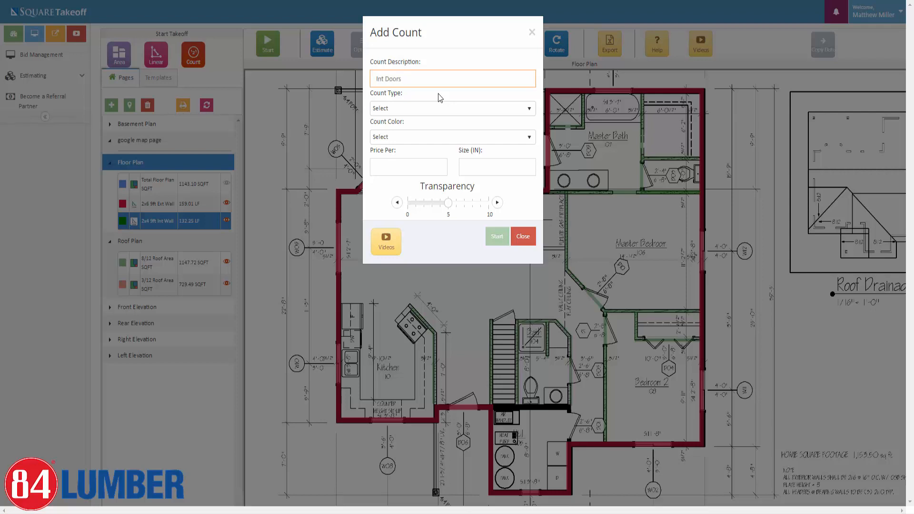
left_click(439, 109)
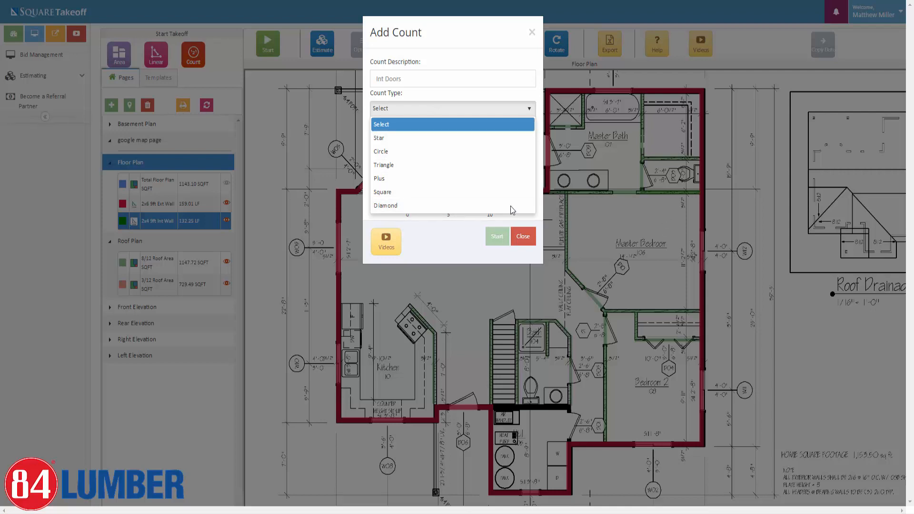
left_click(399, 180)
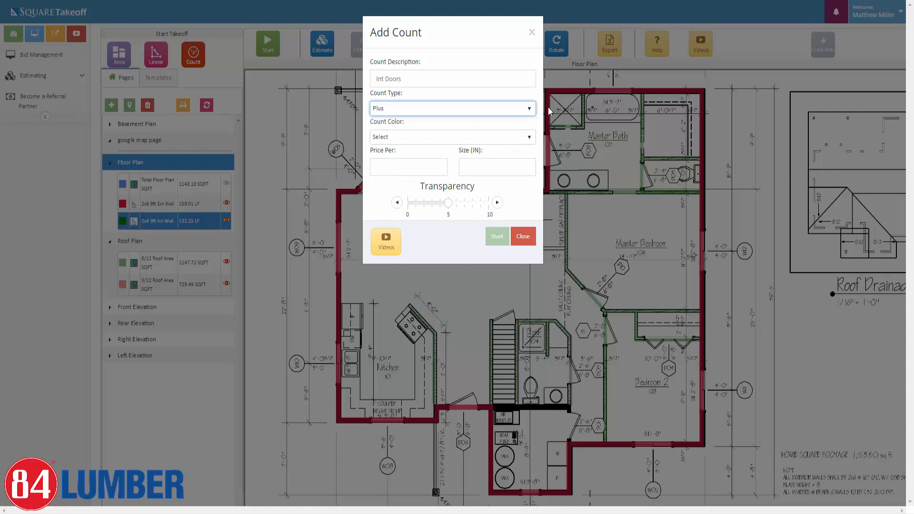
left_click(514, 137)
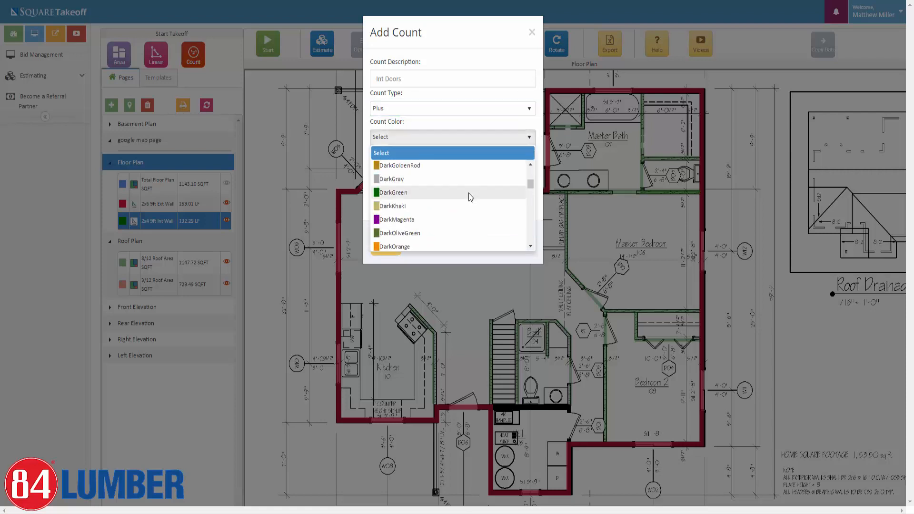
scroll(466, 195, "down", 5)
scroll(442, 200, "down", 3)
left_click(409, 184)
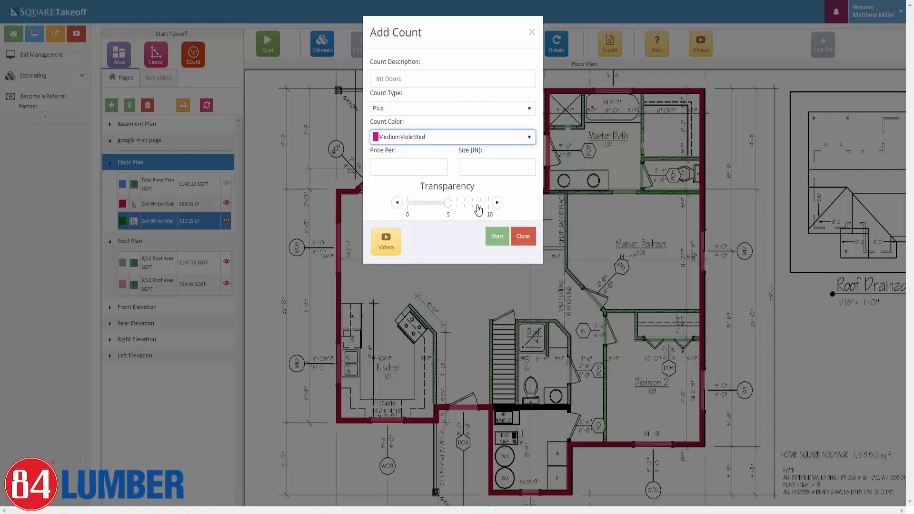
left_click(479, 205)
Enter 24 as the count's size in inches.
left_click(389, 166)
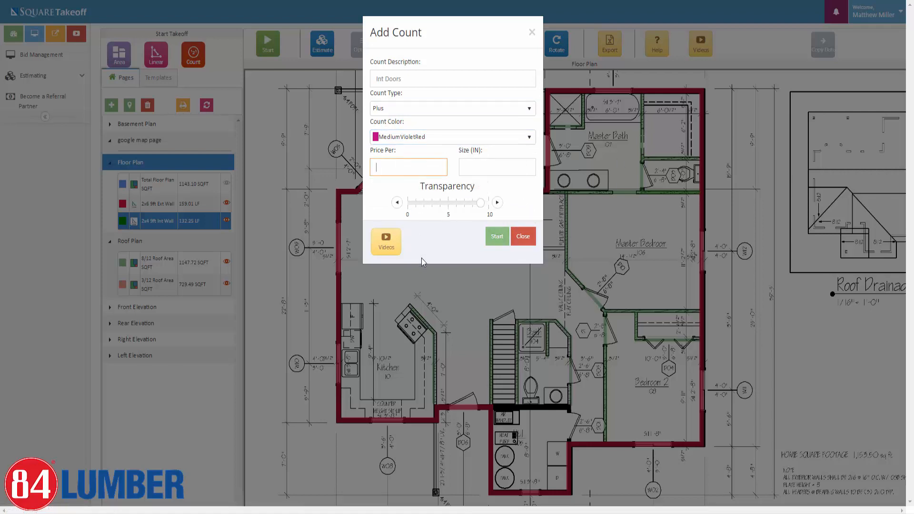
left_click(501, 167)
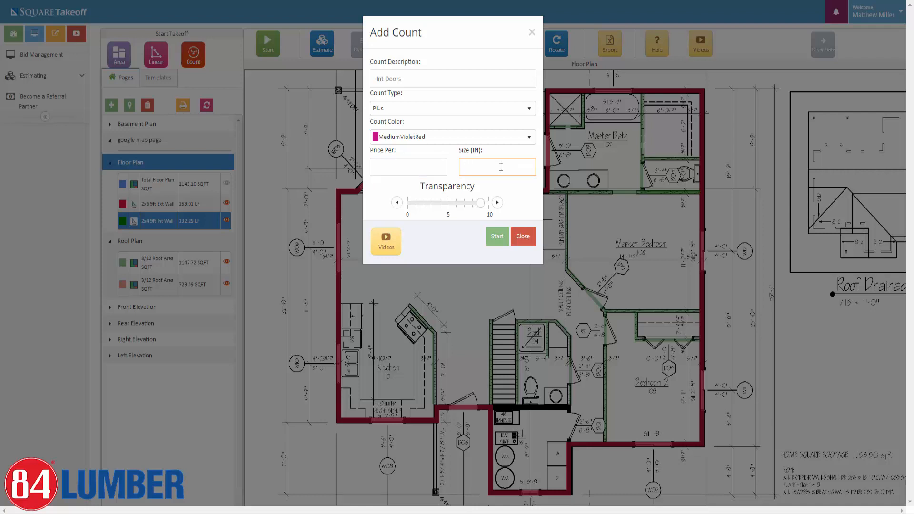
type("24")
left_click(512, 204)
left_click(500, 239)
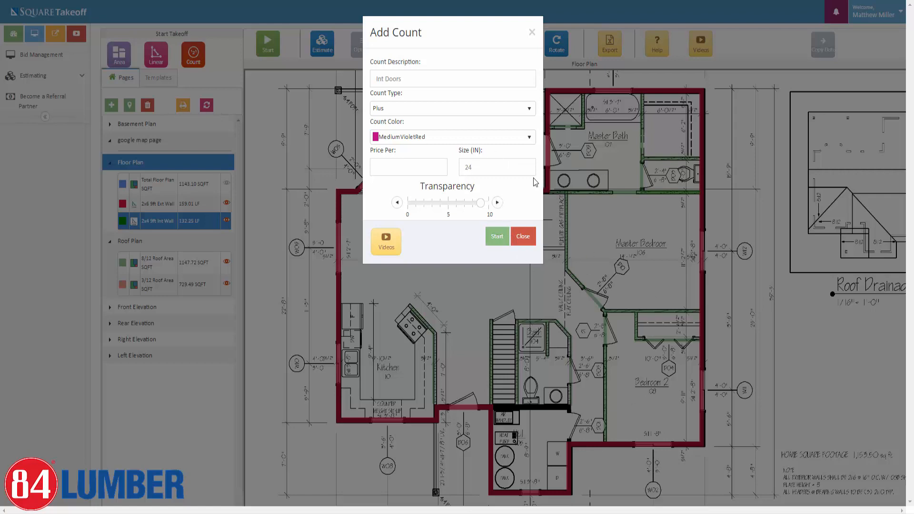
Mark seven interior doors, including the Master Bath, stairs, Bedroom 2 and lower hall doors.
left_click(498, 238)
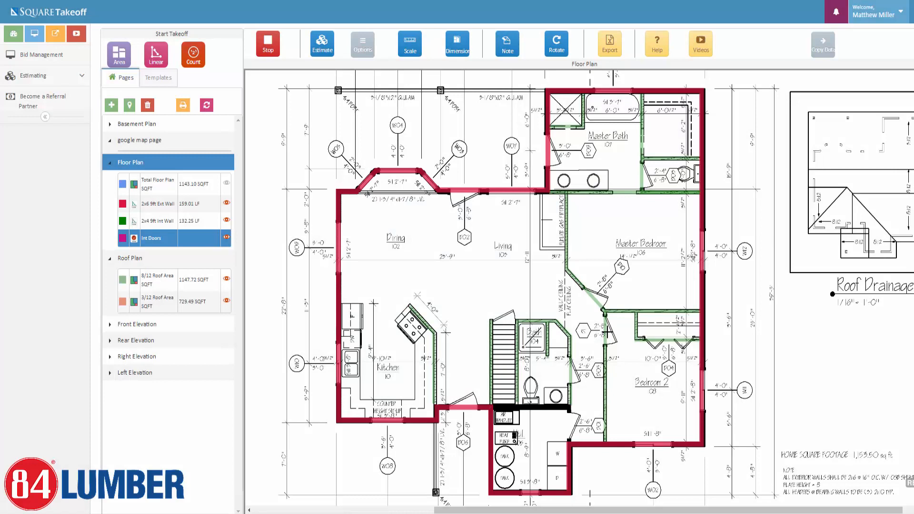
left_click(607, 335)
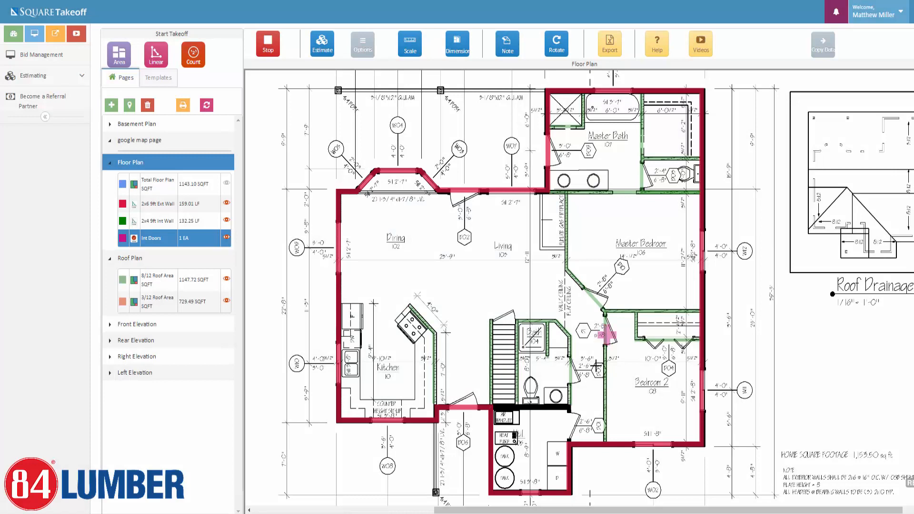
left_click(570, 374)
left_click(593, 302)
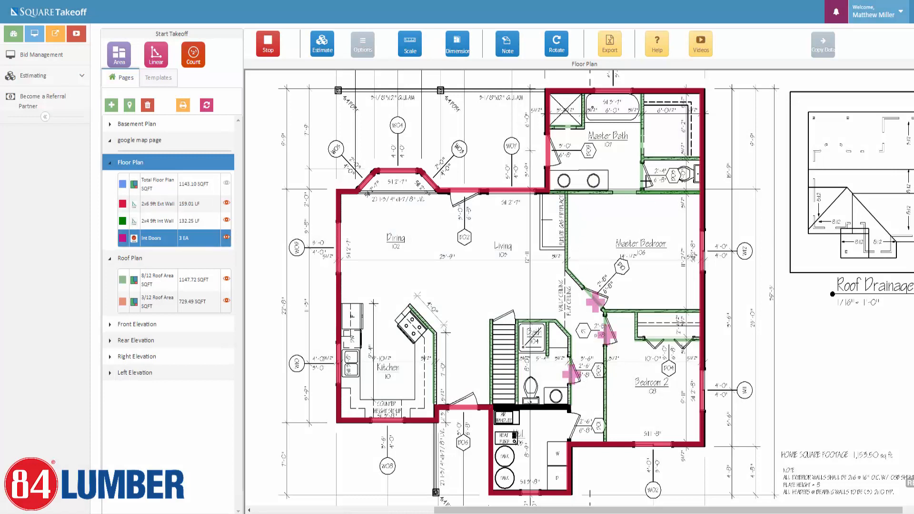
left_click(643, 183)
left_click(505, 318)
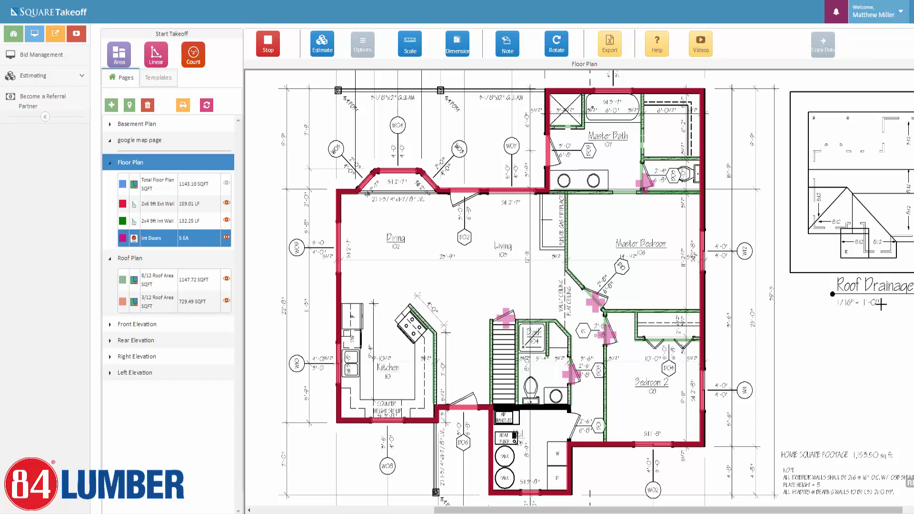
left_click(665, 343)
left_click(569, 426)
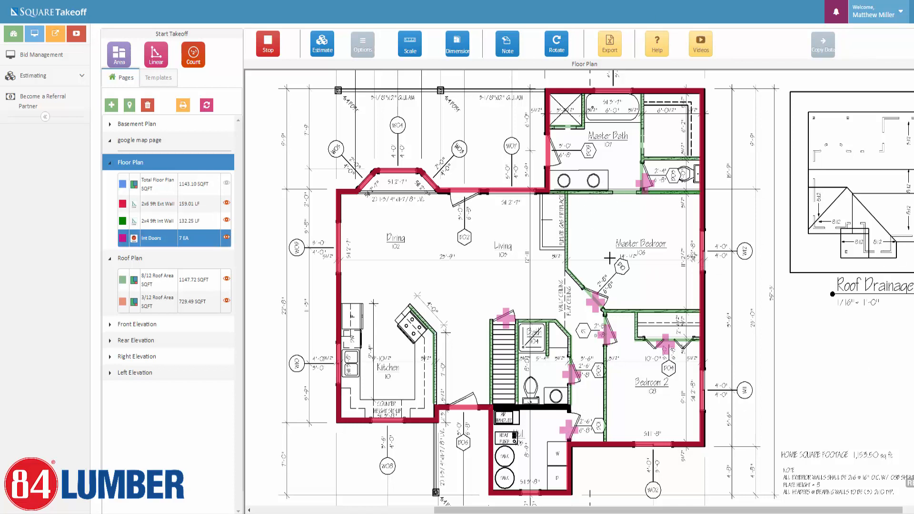
left_click(267, 48)
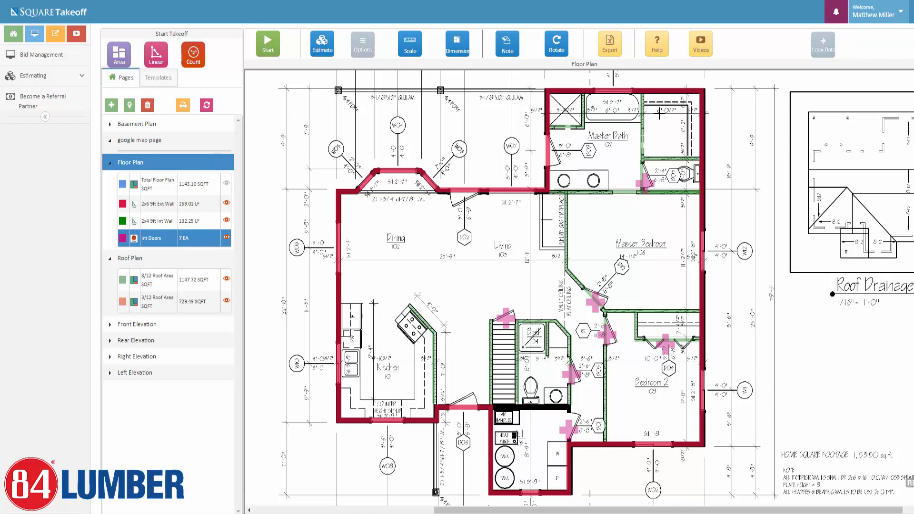
Export quantities for all documents in HTML format.
left_click(610, 50)
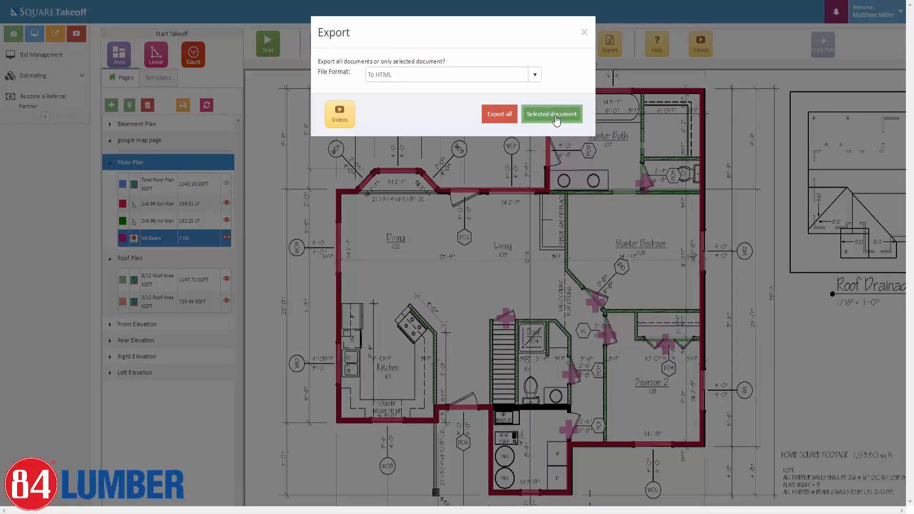
left_click(534, 75)
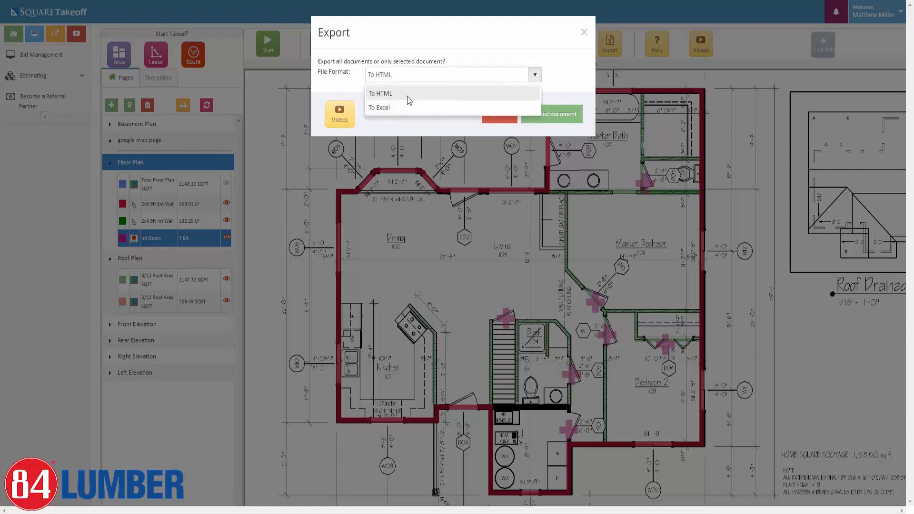
left_click(570, 75)
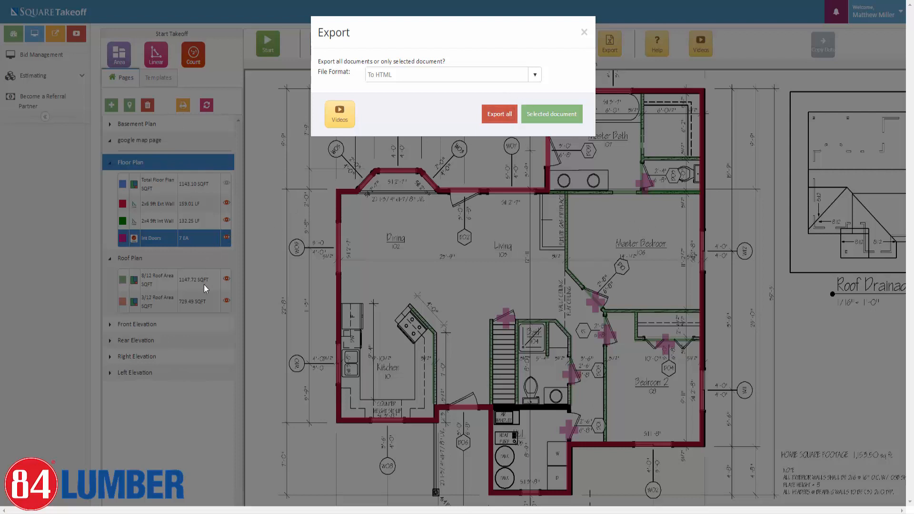
left_click(499, 117)
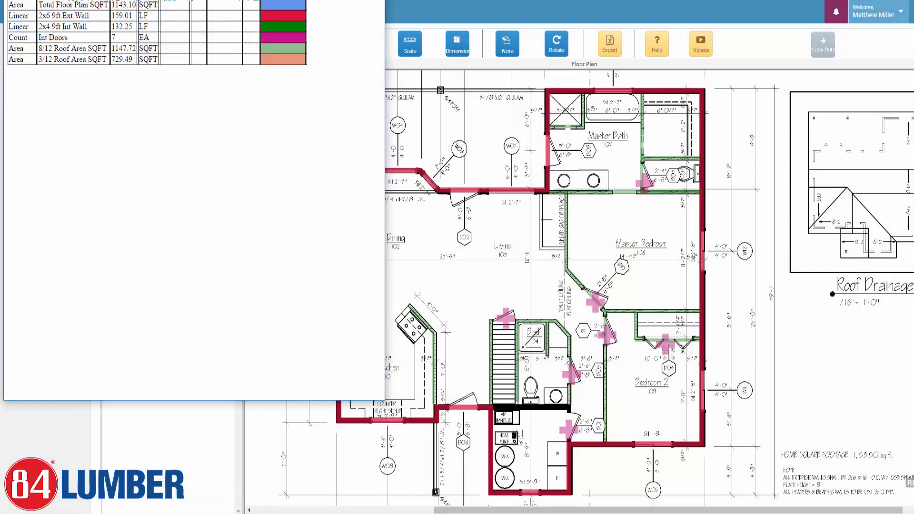
Drag the Floor Plan quantities window down and right to show the whole table.
left_click_drag(120, 0, 418, 80)
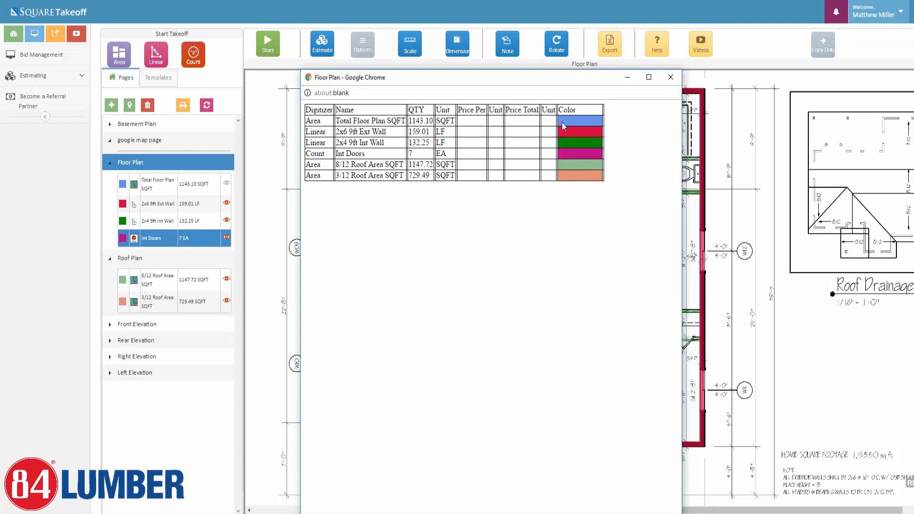
Close the exported quantities window and open Parts Catalog under Estimating.
left_click(670, 78)
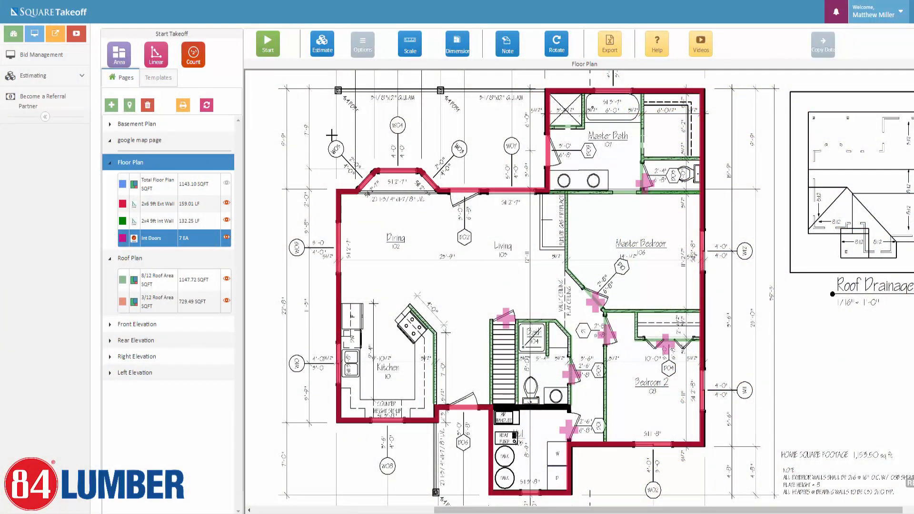
left_click(49, 79)
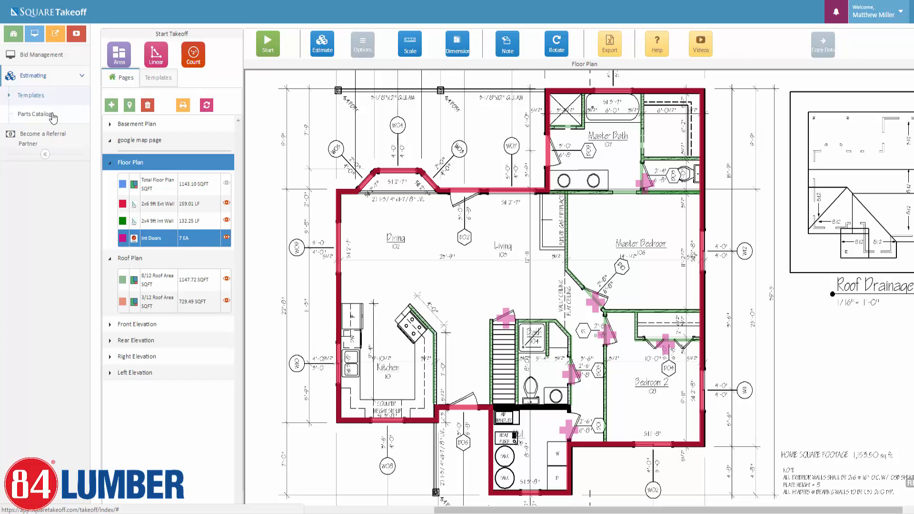
left_click(52, 115)
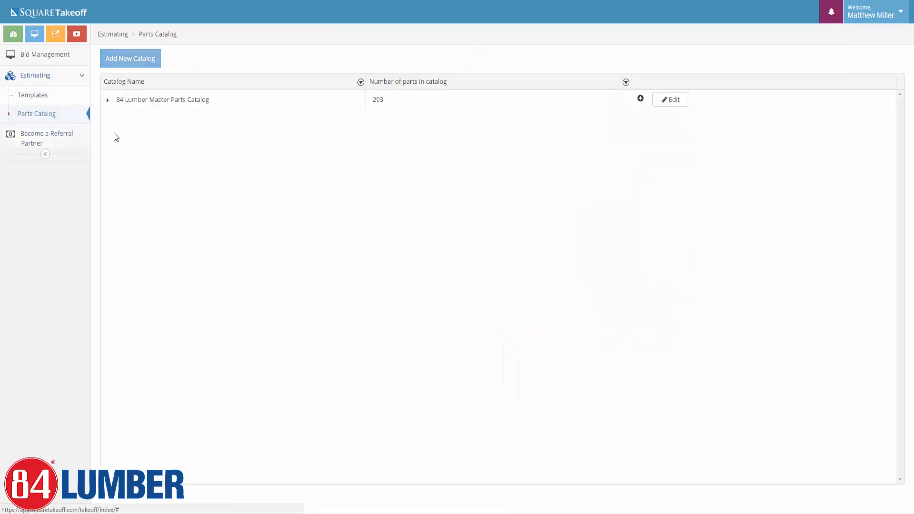
Expand the 84 Lumber Master Parts Catalog to reveal its seven category folders.
left_click(107, 100)
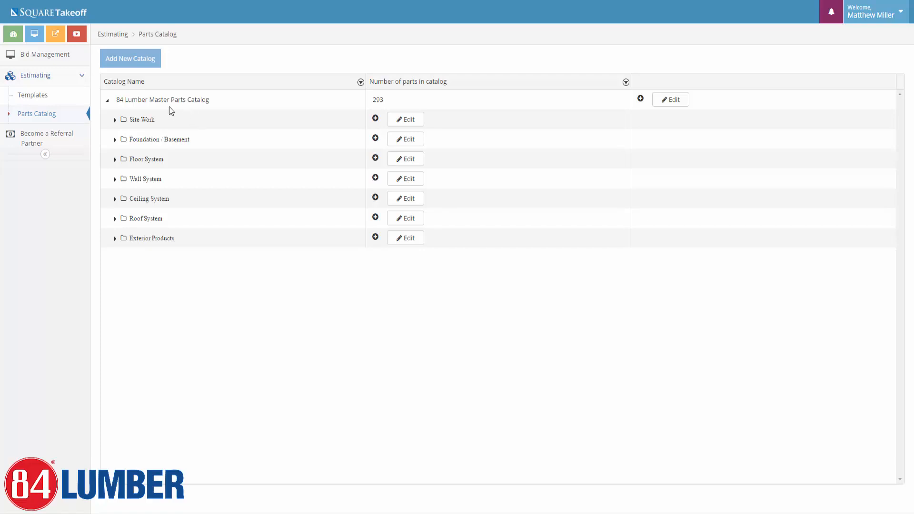
Drill down through Wall System and Wall Studs to list the Wood Studs parts.
left_click(116, 179)
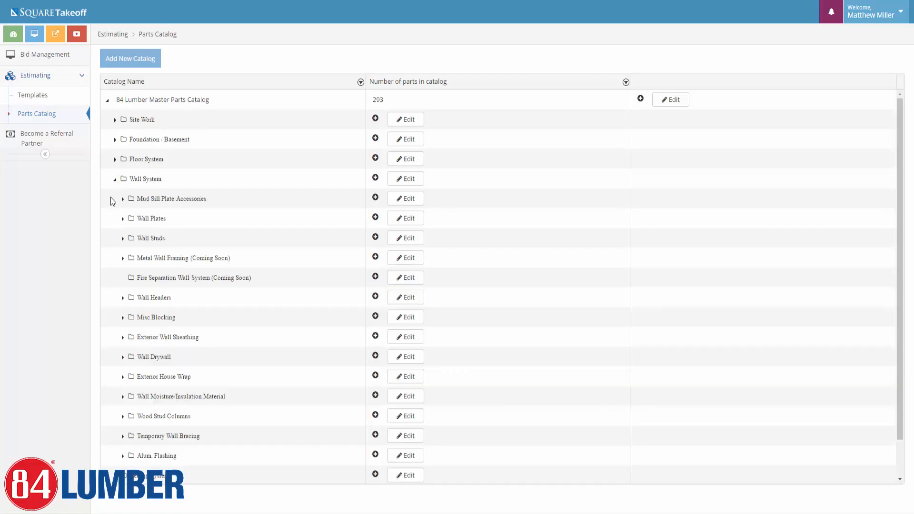
left_click(122, 239)
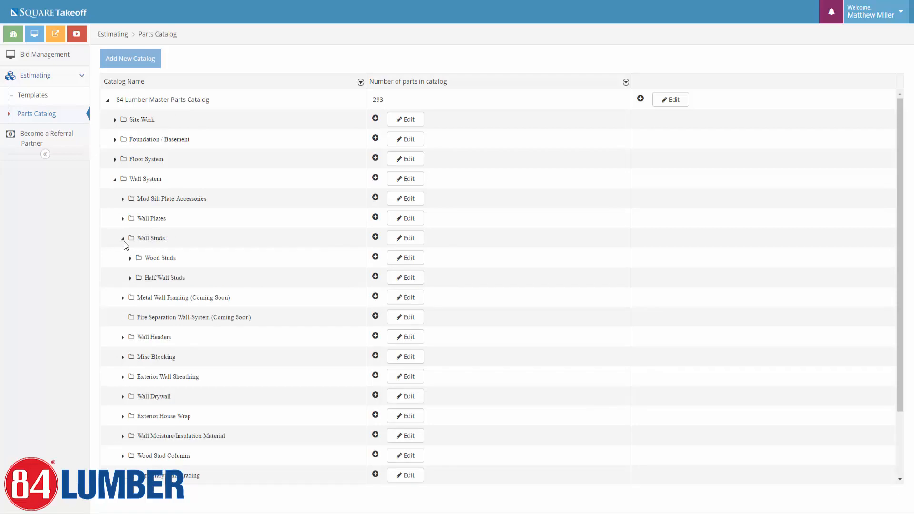
left_click(130, 259)
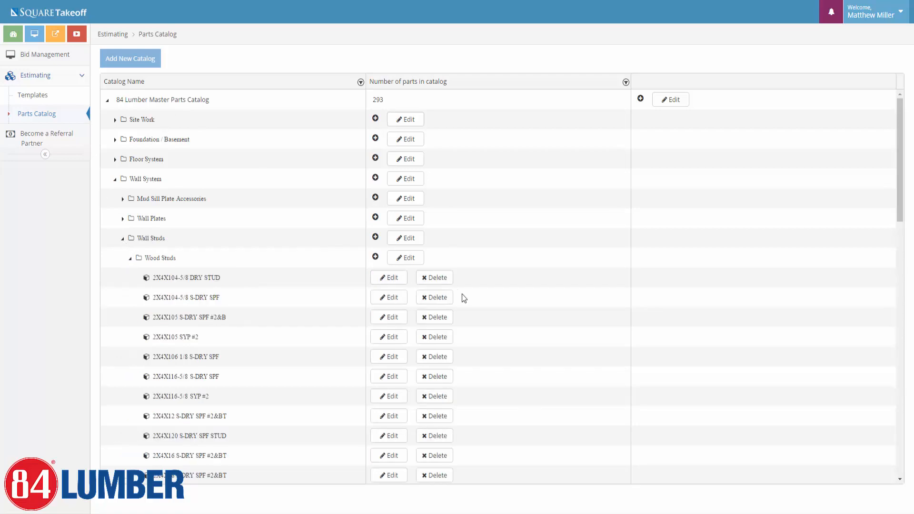
scroll(461, 295, "down", 3)
left_click(129, 259)
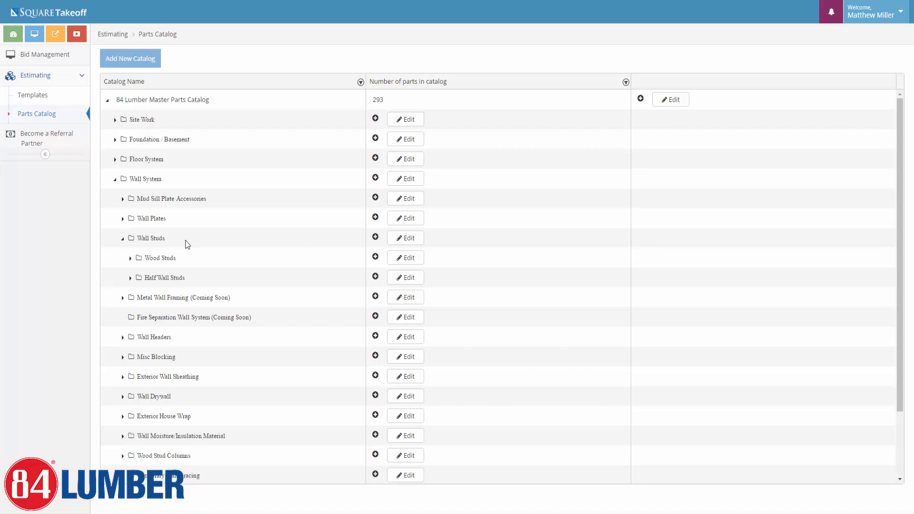
left_click(129, 258)
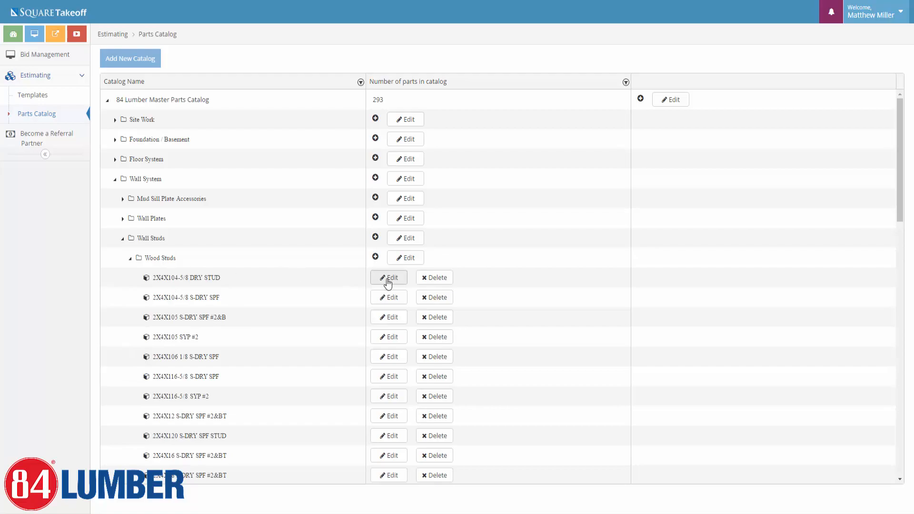
Open the 2X4X104-5/8 DRY STUD part and look over its additional properties and part number 2410404.
left_click(388, 278)
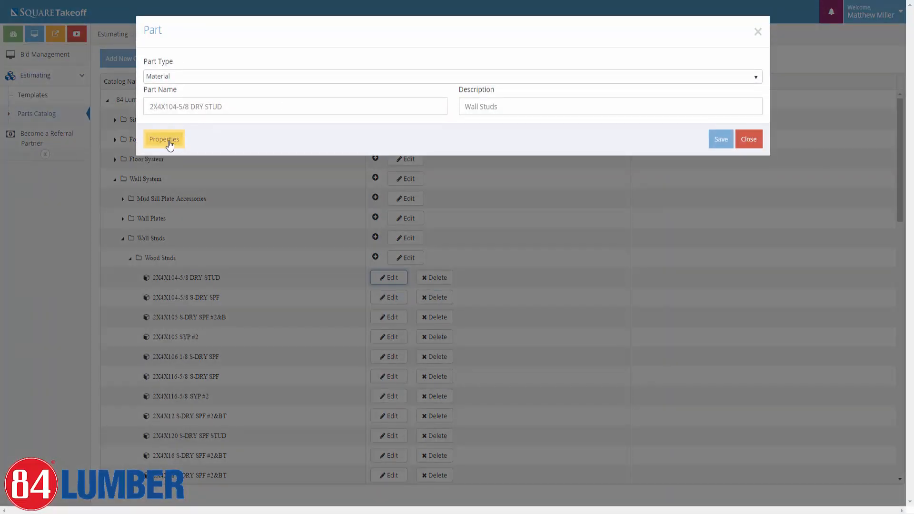
left_click(165, 139)
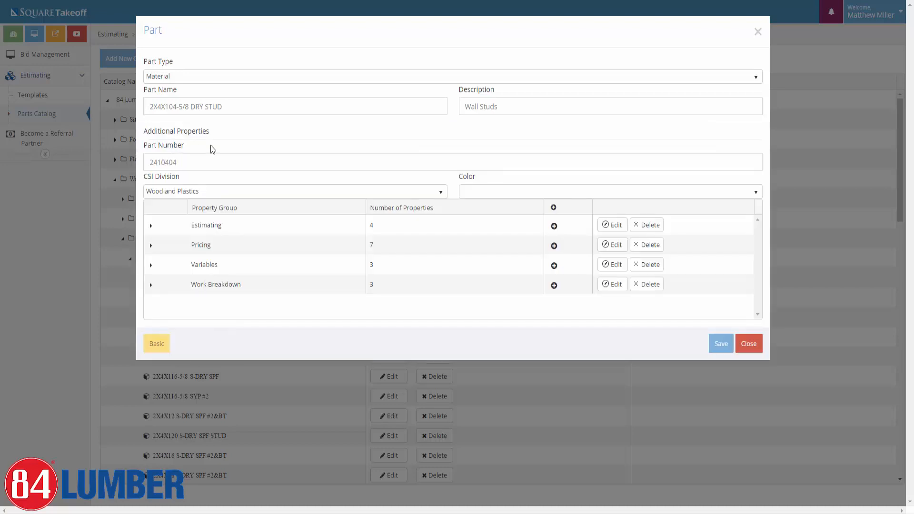
left_click_drag(528, 105, 460, 105)
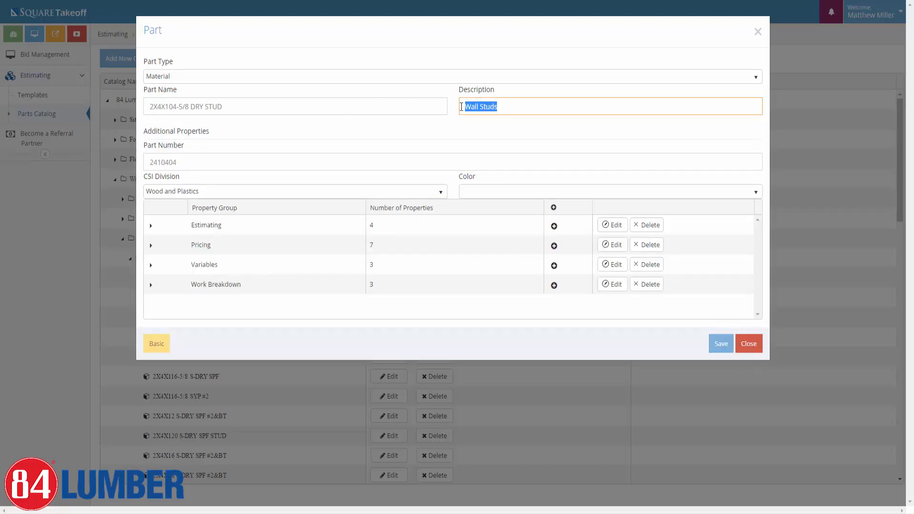
double_click(177, 162)
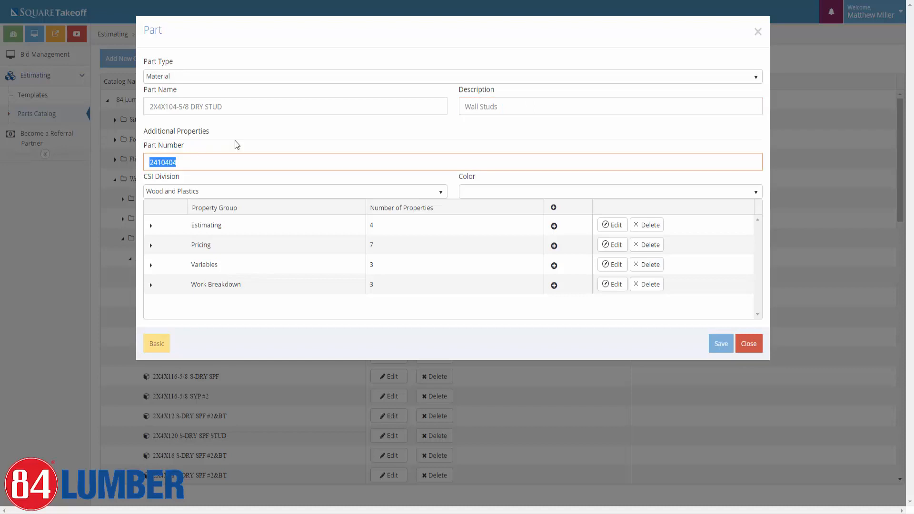
left_click(150, 285)
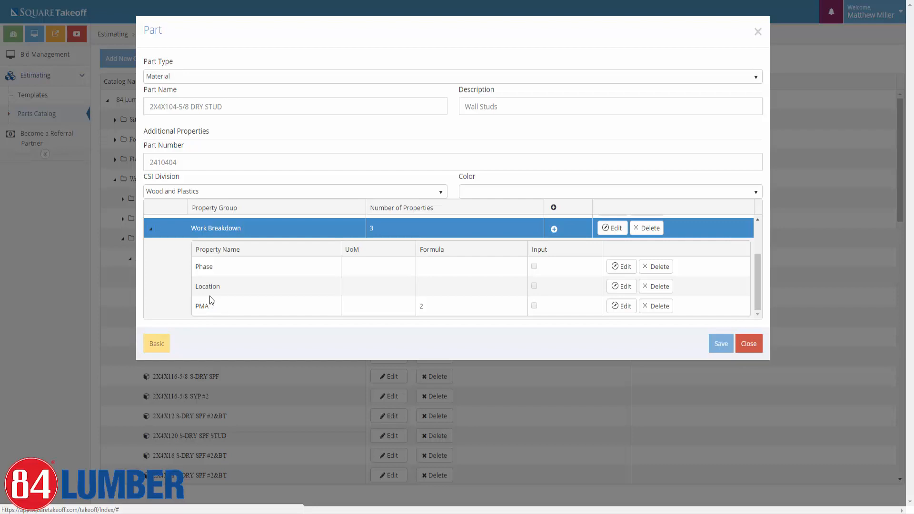
scroll(211, 297, "up", 2)
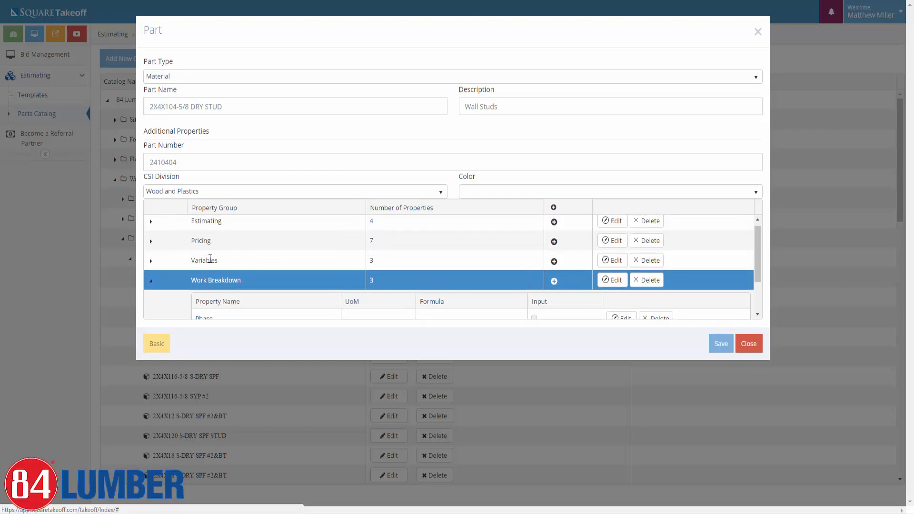
left_click(150, 284)
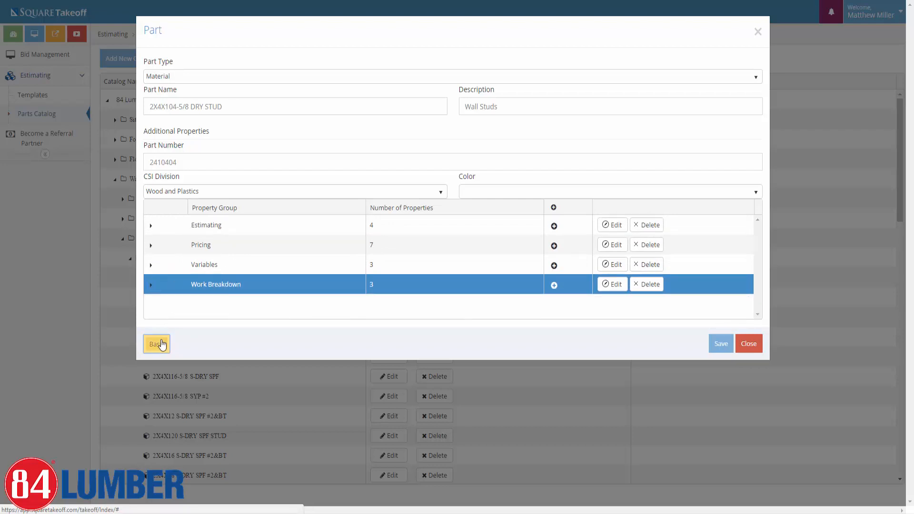
left_click(164, 343)
left_click(168, 150)
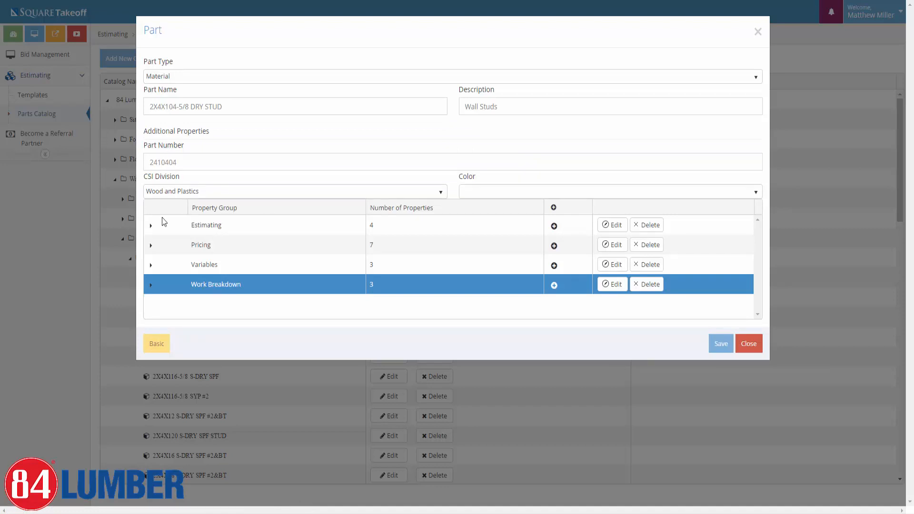
Expand the Estimating property group to review its properties.
left_click(151, 227)
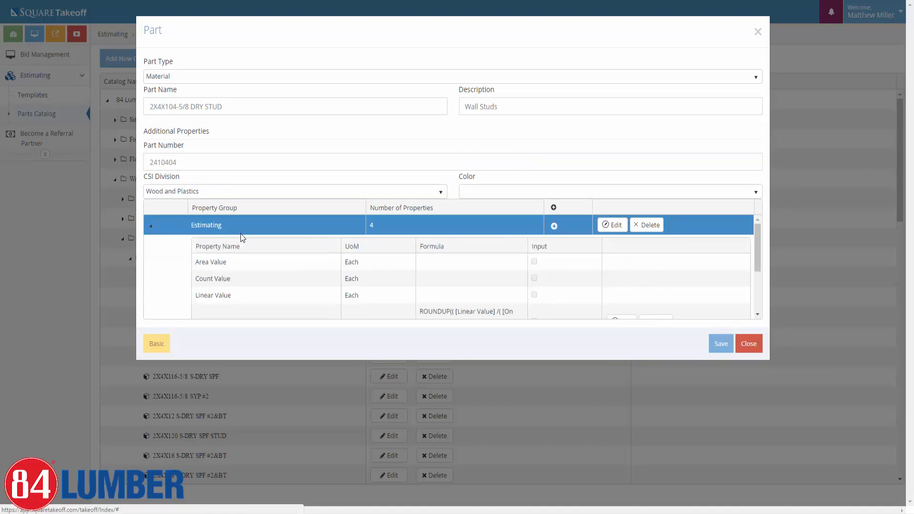
scroll(214, 276, "down", 2)
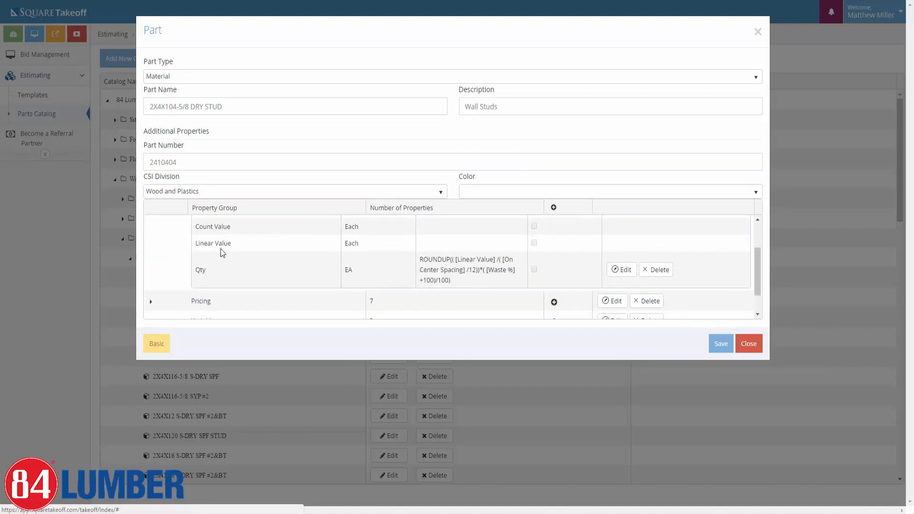
scroll(190, 247, "up", 2)
scroll(240, 279, "down", 2)
scroll(235, 276, "down", 1)
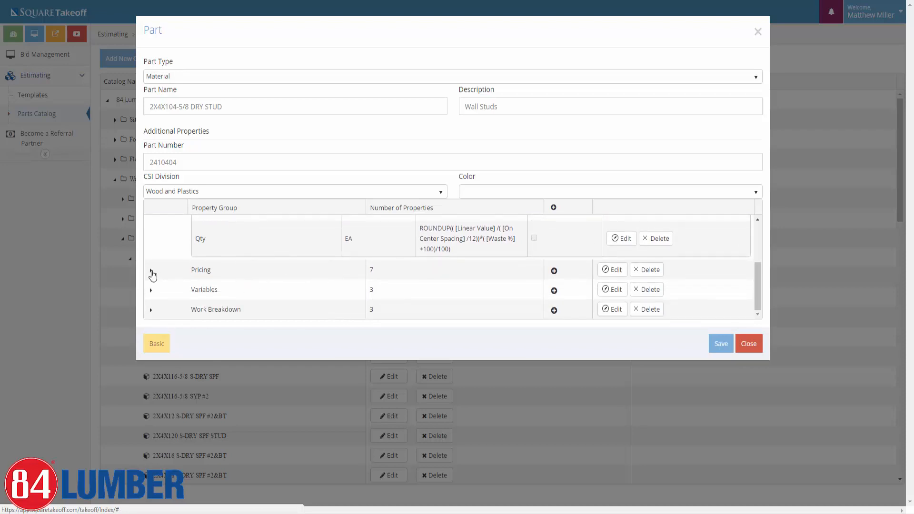
Review the Pricing properties and their formulas, then collapse that group.
left_click(151, 270)
scroll(290, 263, "down", 2)
scroll(419, 253, "up", 1)
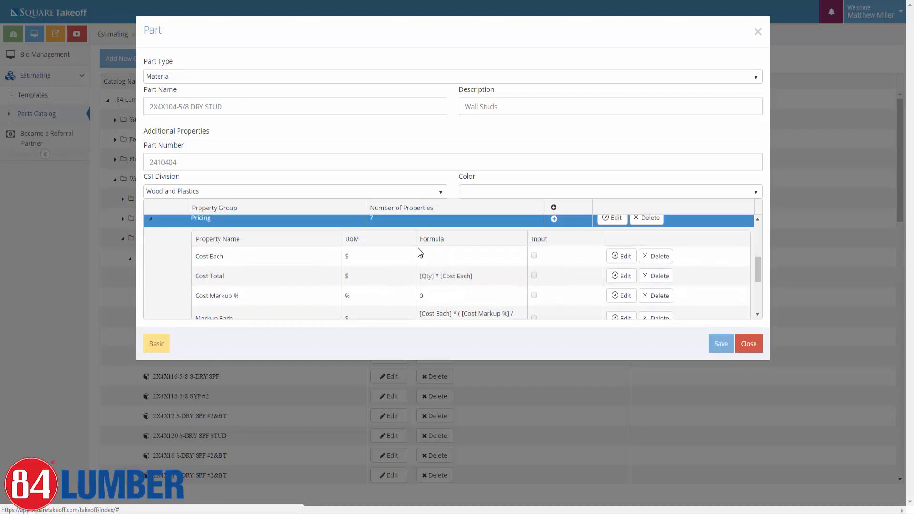
scroll(473, 263, "down", 1)
scroll(523, 263, "down", 1)
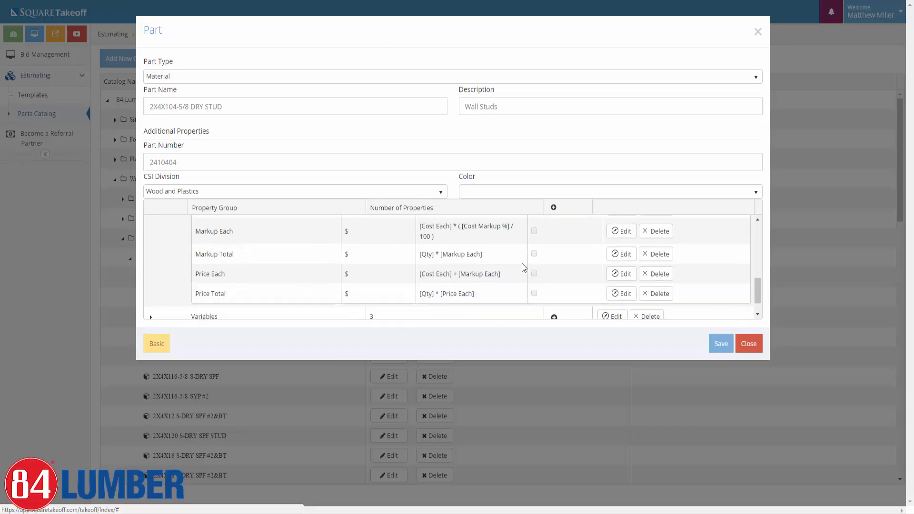
scroll(238, 257, "up", 1)
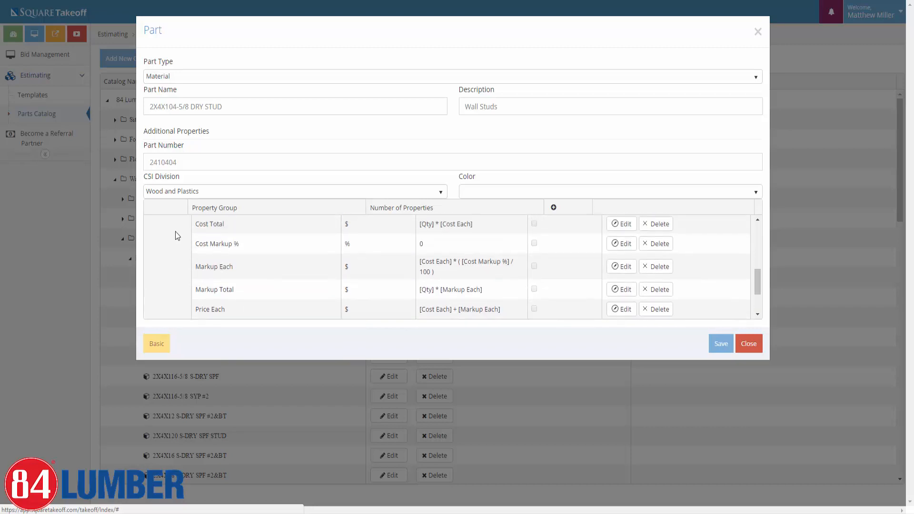
scroll(162, 231, "up", 1)
left_click(150, 220)
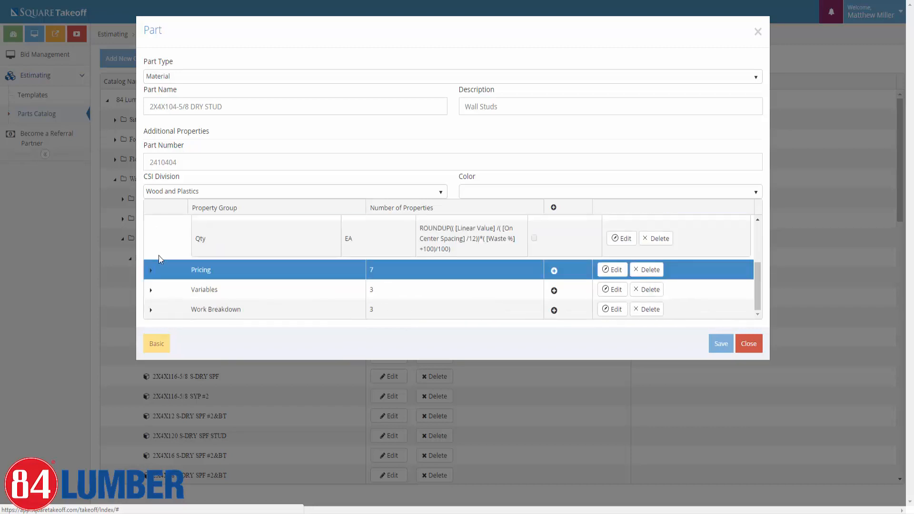
Expand the Variables and Work Breakdown property groups.
left_click(151, 291)
scroll(269, 286, "down", 1)
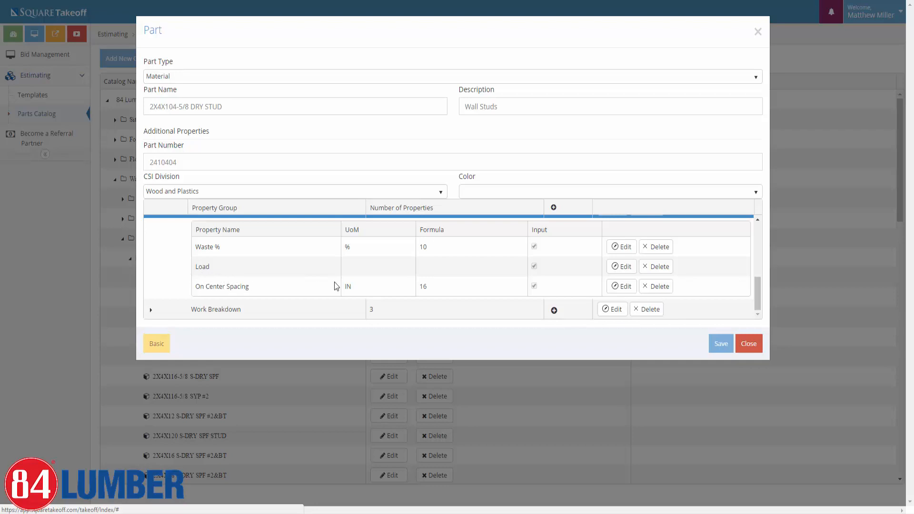
left_click(151, 309)
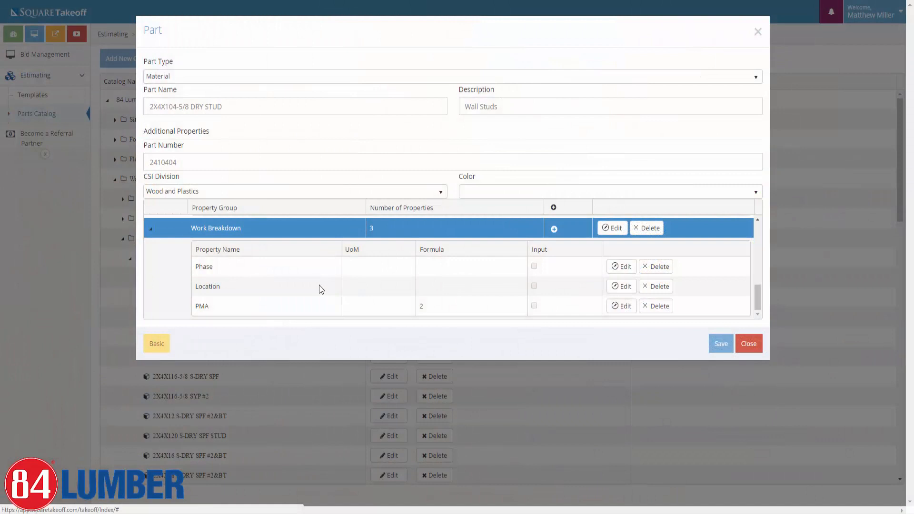
Collapse the Estimating, Variables and Work Breakdown groups and go to the Templates page.
scroll(319, 284, "down", 2)
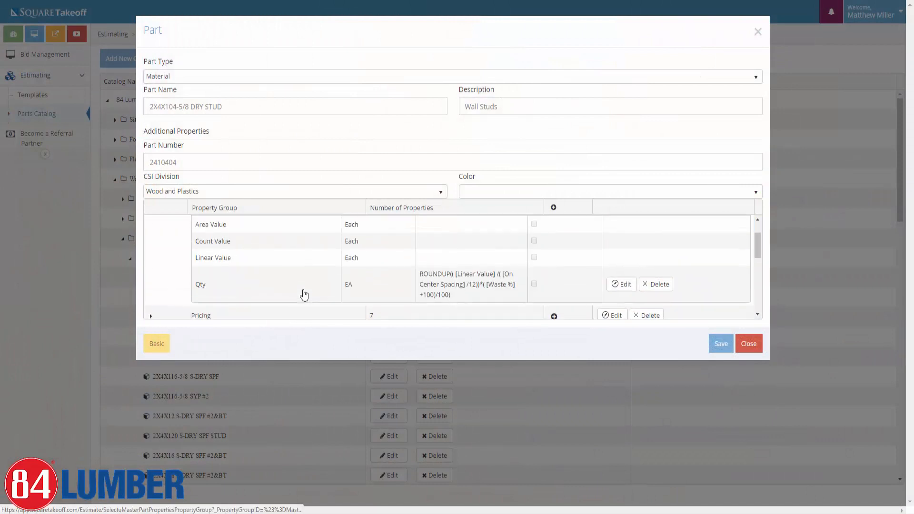
scroll(304, 295, "up", 3)
left_click(151, 225)
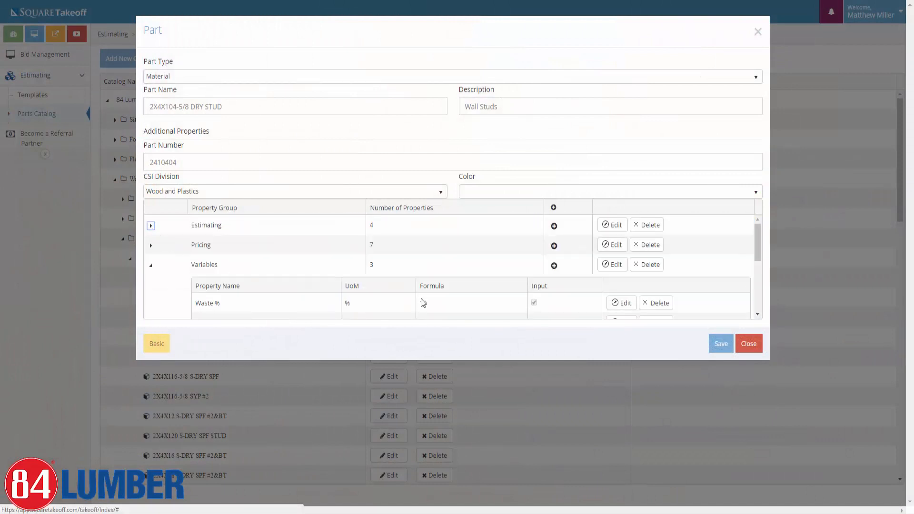
left_click(151, 265)
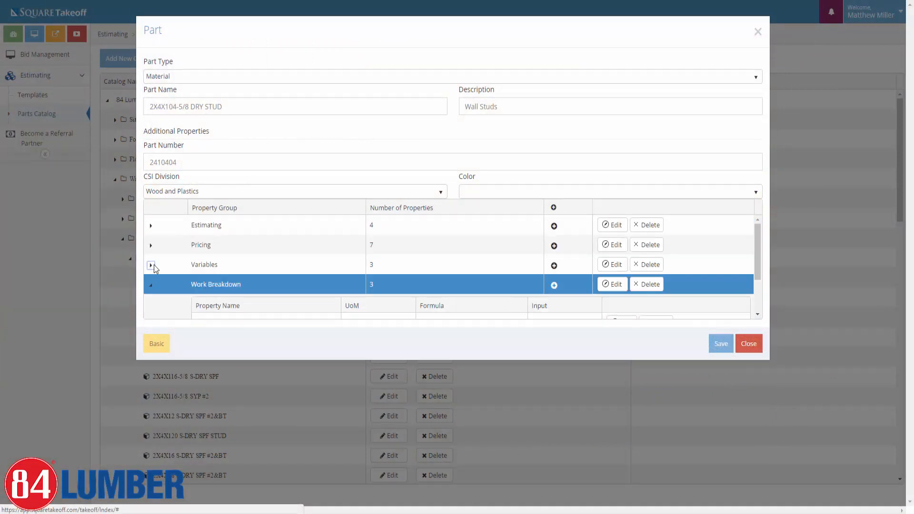
left_click(150, 286)
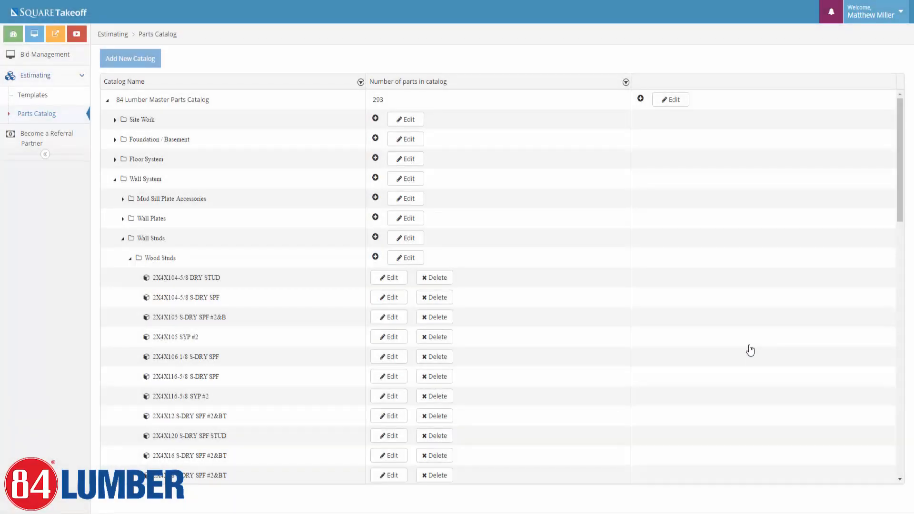
left_click(61, 96)
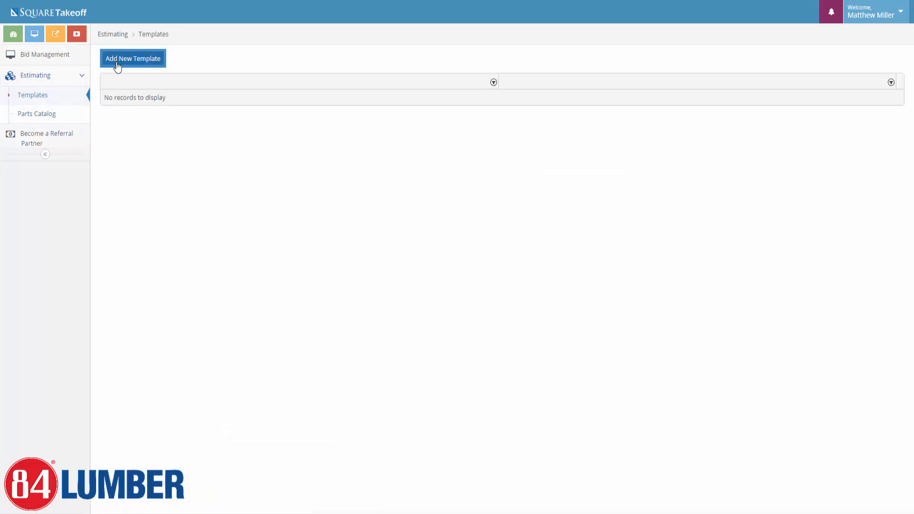
Start a new template named '84 Lumber Assemblies'.
left_click(150, 64)
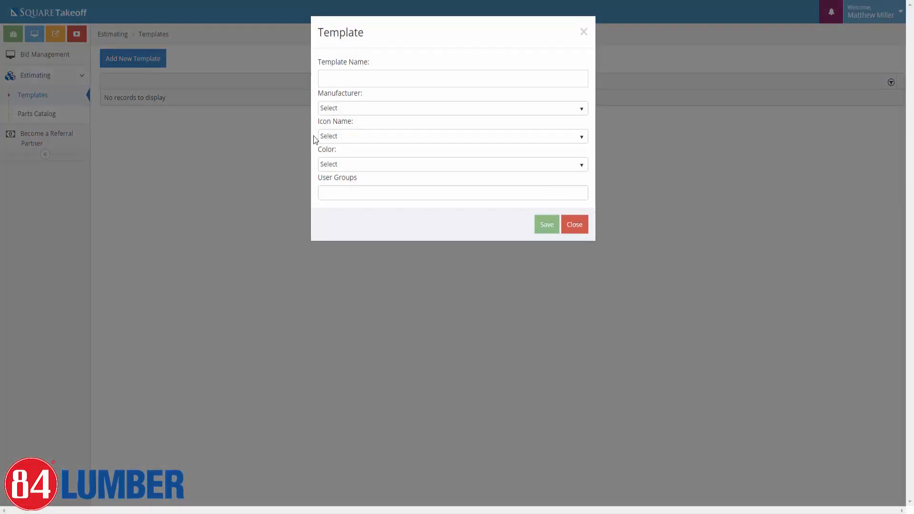
left_click(337, 192)
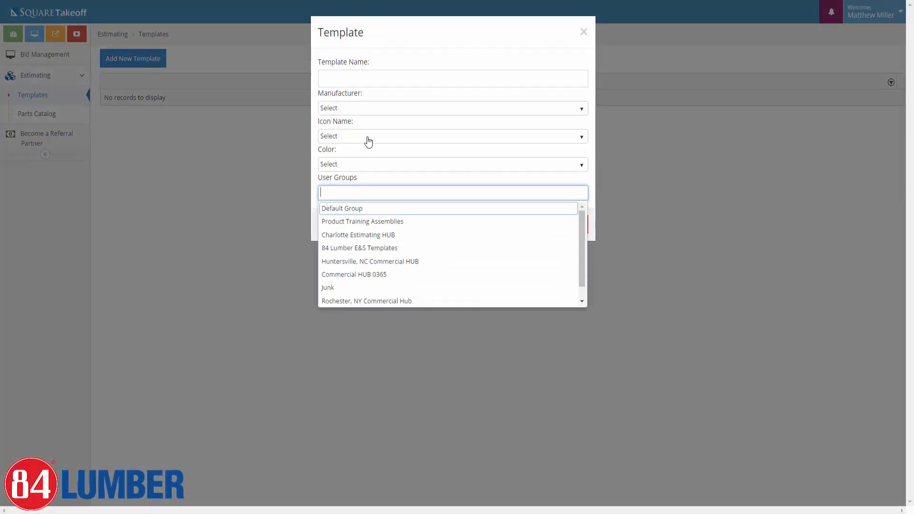
left_click(389, 42)
left_click(352, 76)
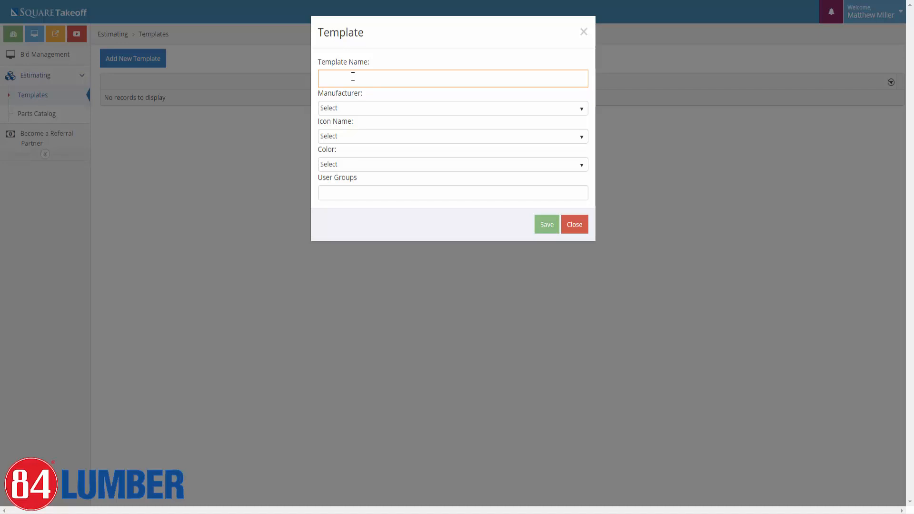
type("84 Lumber")
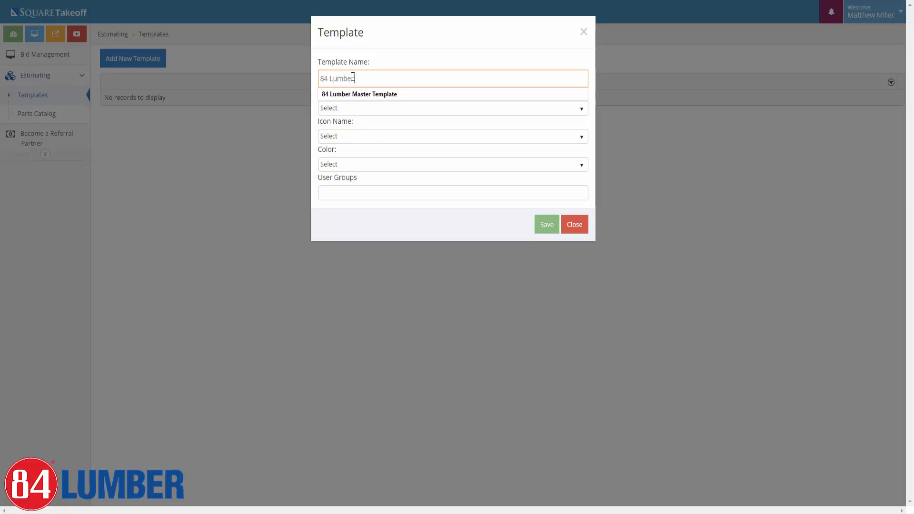
type(" assemblies")
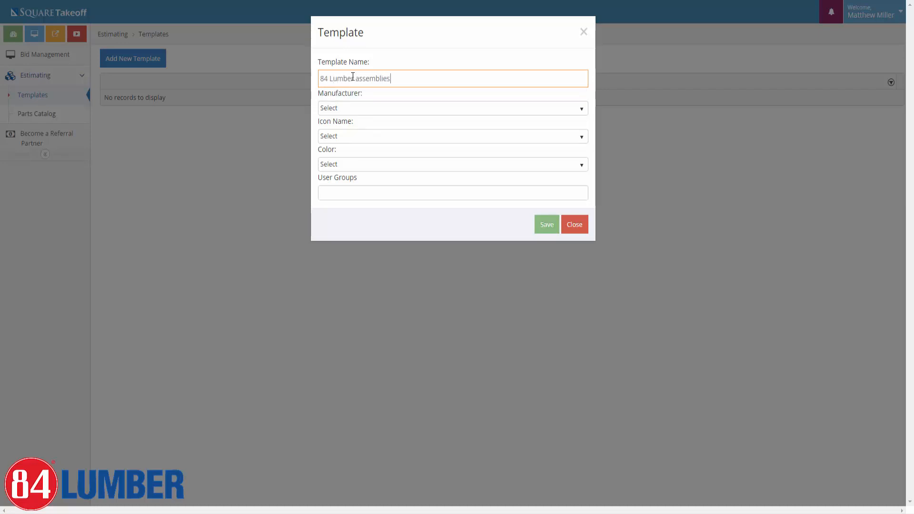
left_click(361, 80)
key("BackSpace")
type("A")
Set the template's manufacturer to General, icon to Wrench and colour to Chartreuse.
left_click(363, 112)
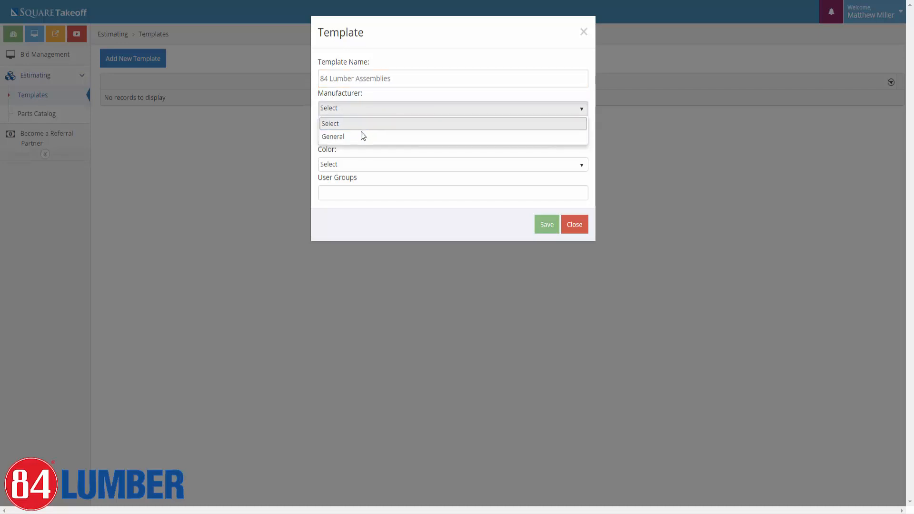
left_click(360, 136)
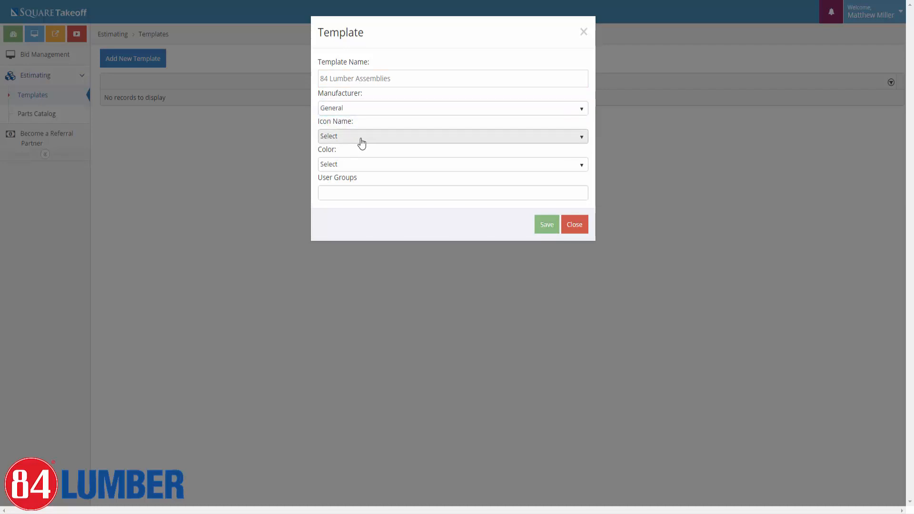
left_click(354, 138)
left_click(348, 176)
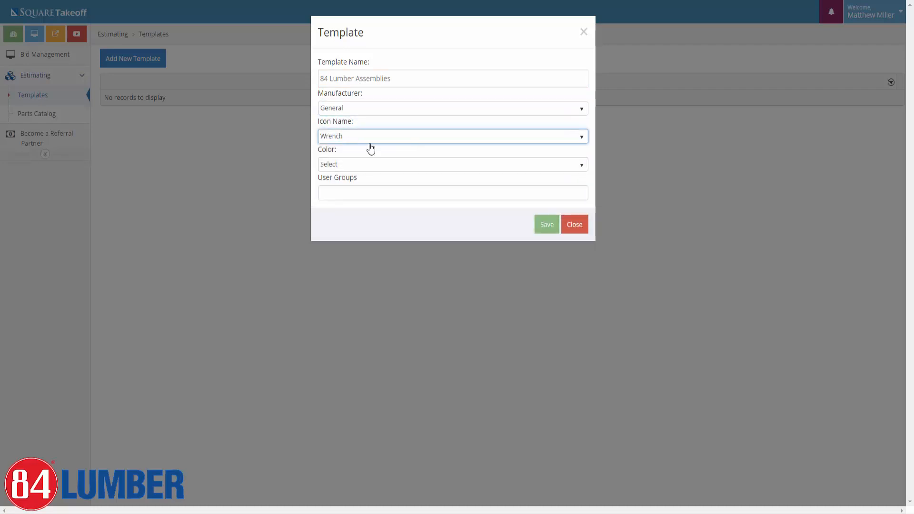
left_click(354, 165)
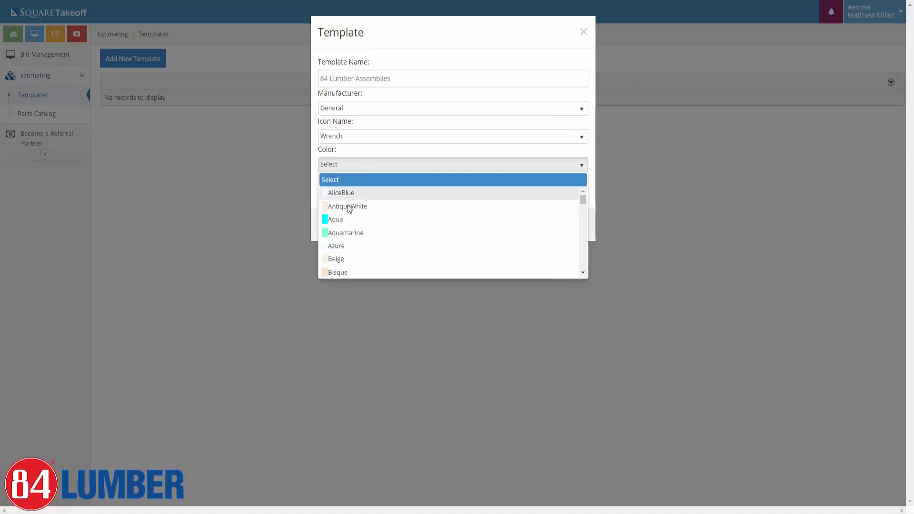
scroll(347, 209, "down", 4)
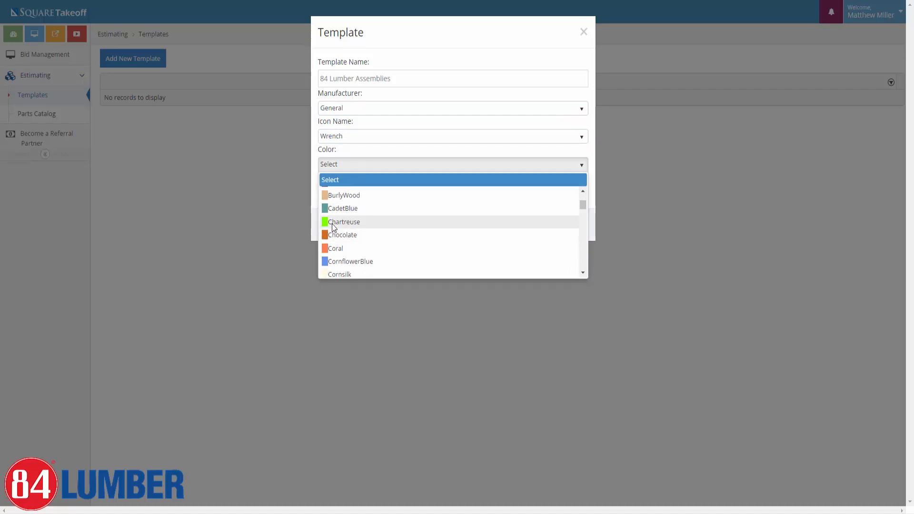
left_click(339, 221)
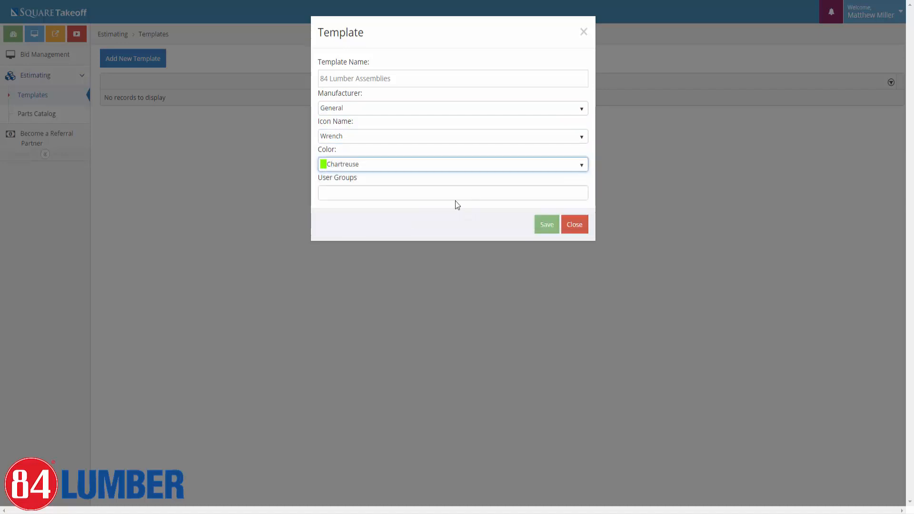
Assign the template to the Junk user group and save it.
left_click(336, 192)
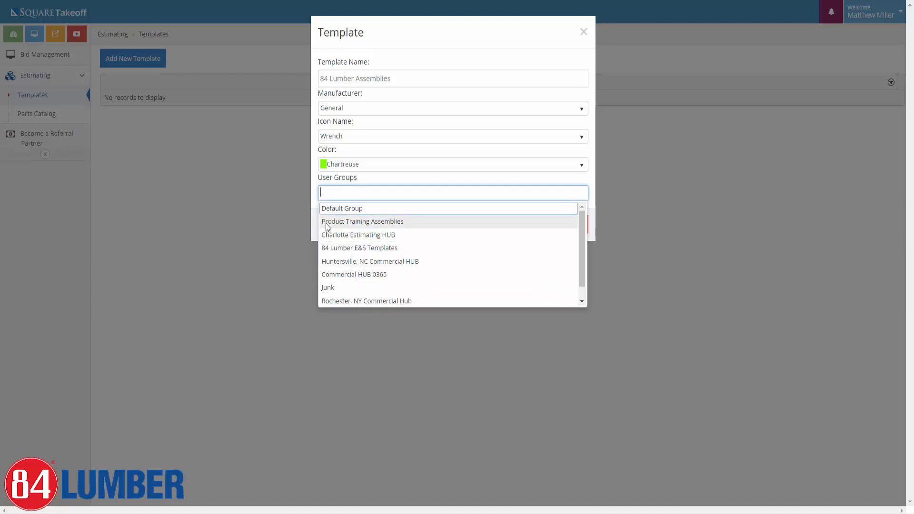
scroll(347, 293, "down", 1)
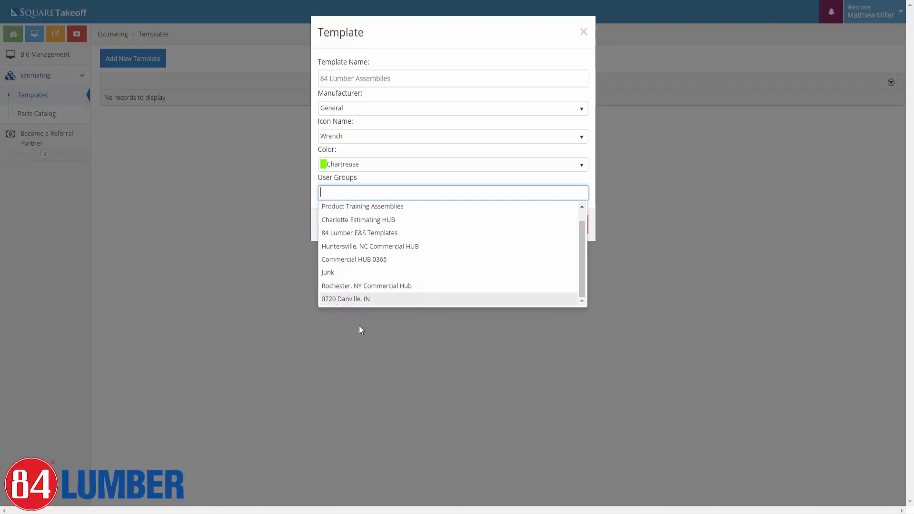
scroll(384, 287, "up", 1)
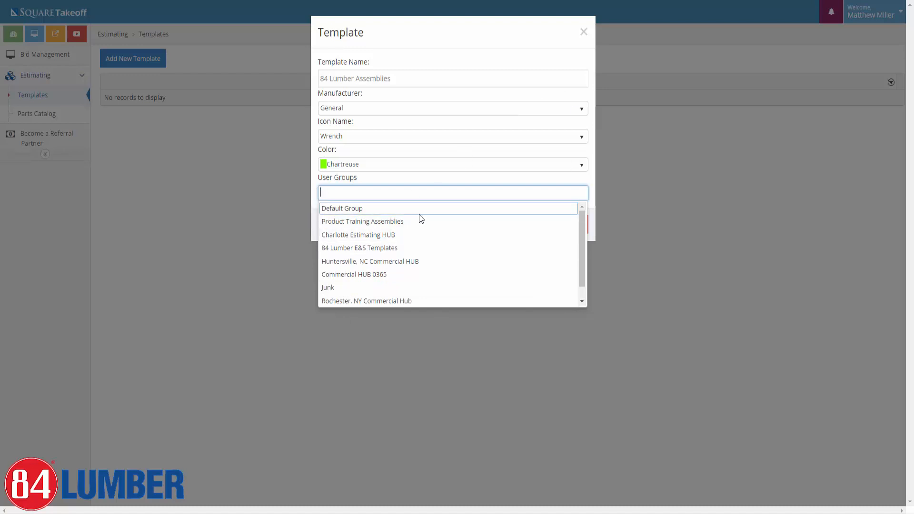
left_click(331, 290)
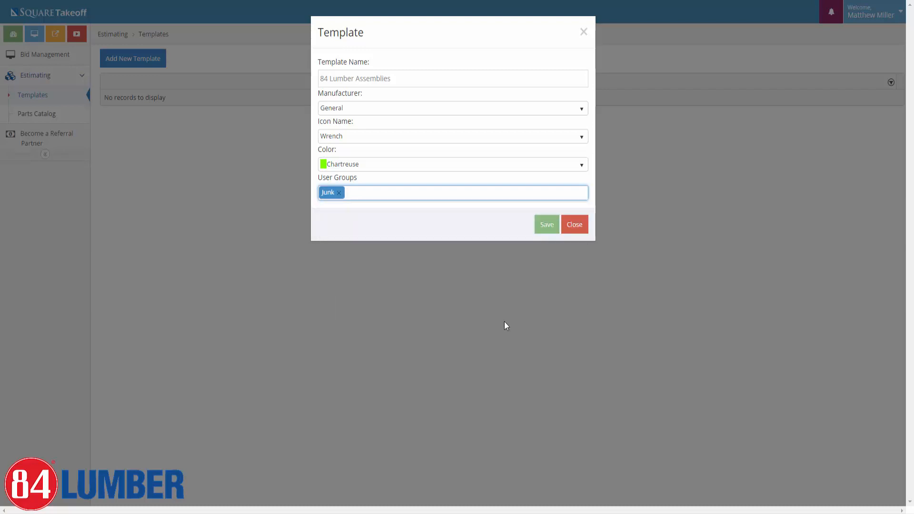
left_click(544, 225)
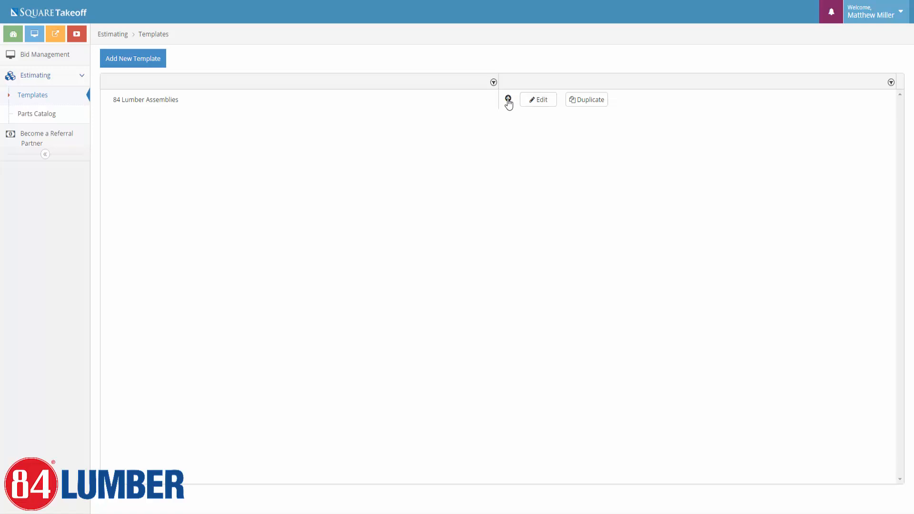
Add a Basement folder under the 84 Lumber Assemblies template and expand the template.
left_click(508, 99)
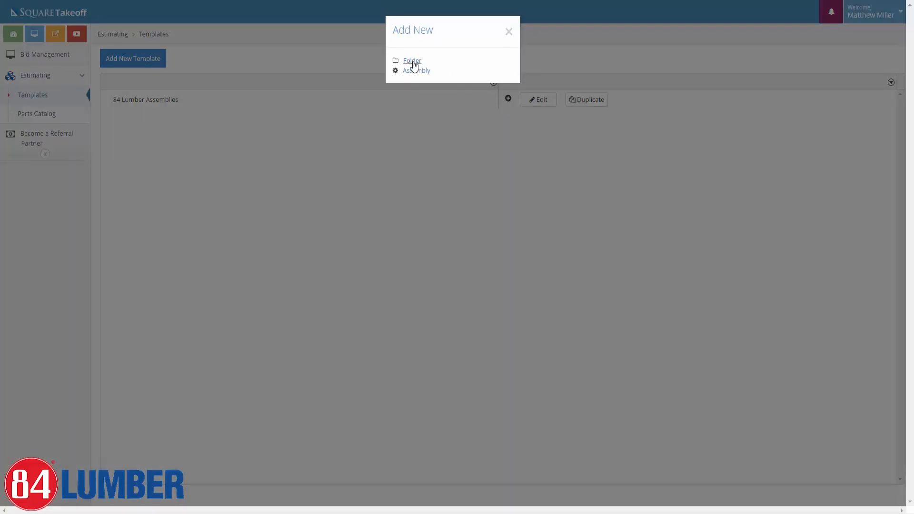
left_click(412, 61)
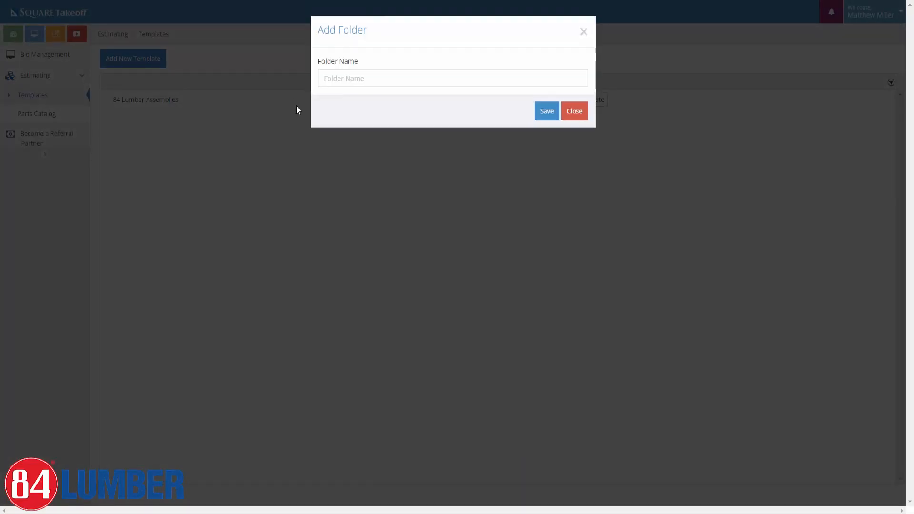
left_click(365, 79)
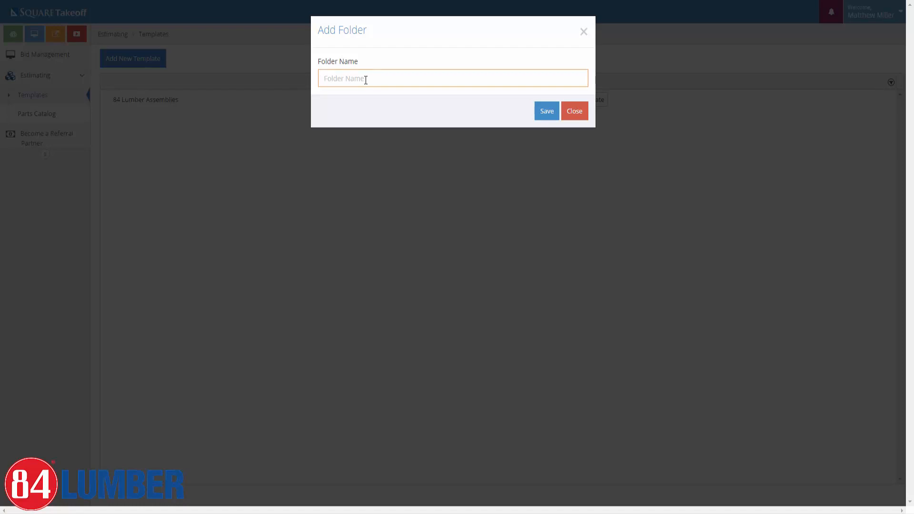
type("Basemt")
key("BackSpace")
type("ent")
left_click(548, 112)
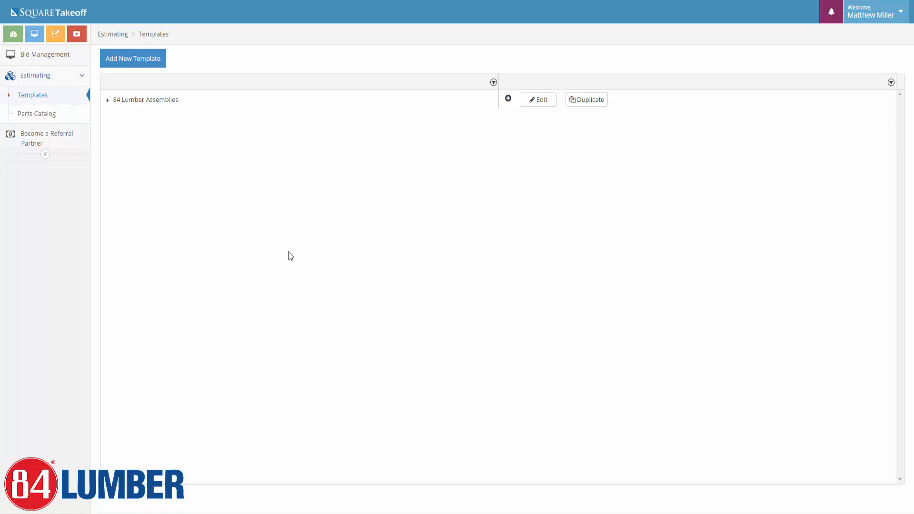
left_click(107, 101)
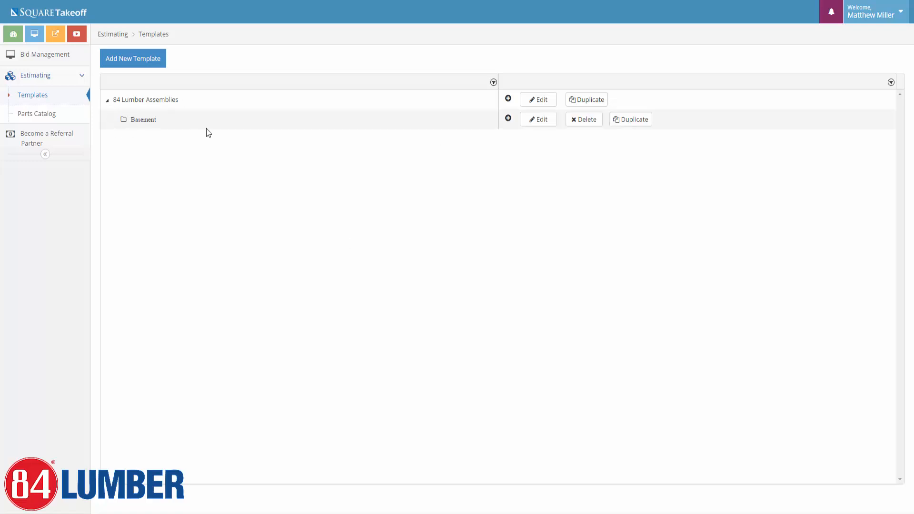
Add '1st Floor' and '2nd Floor' folders to the template.
left_click(508, 99)
left_click(409, 62)
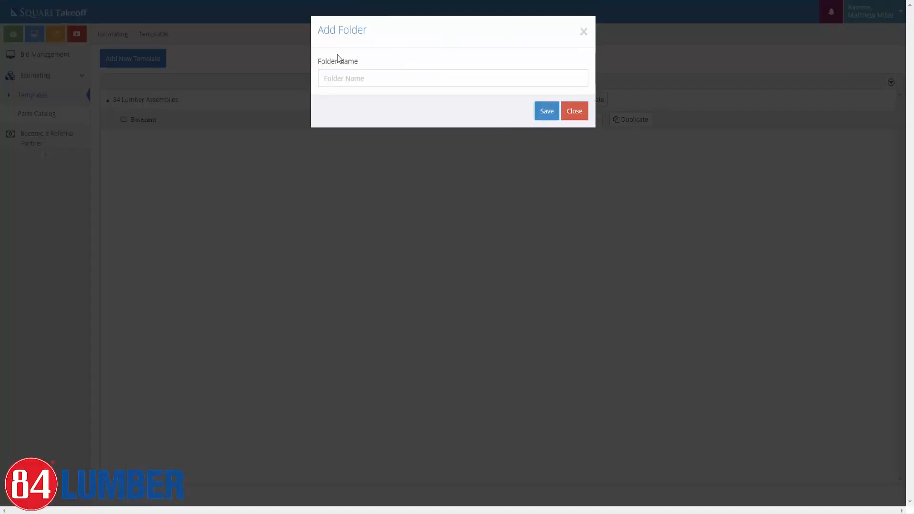
left_click(336, 81)
type("1")
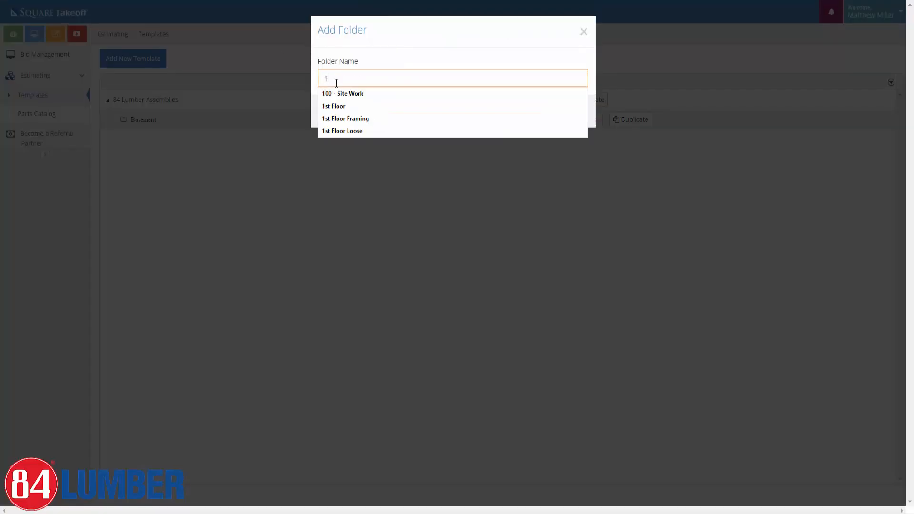
type("st")
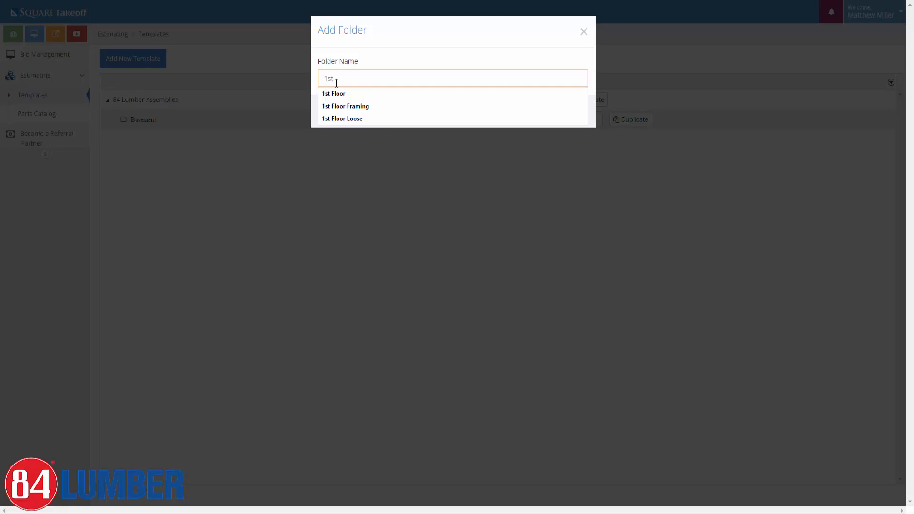
type(" Floor")
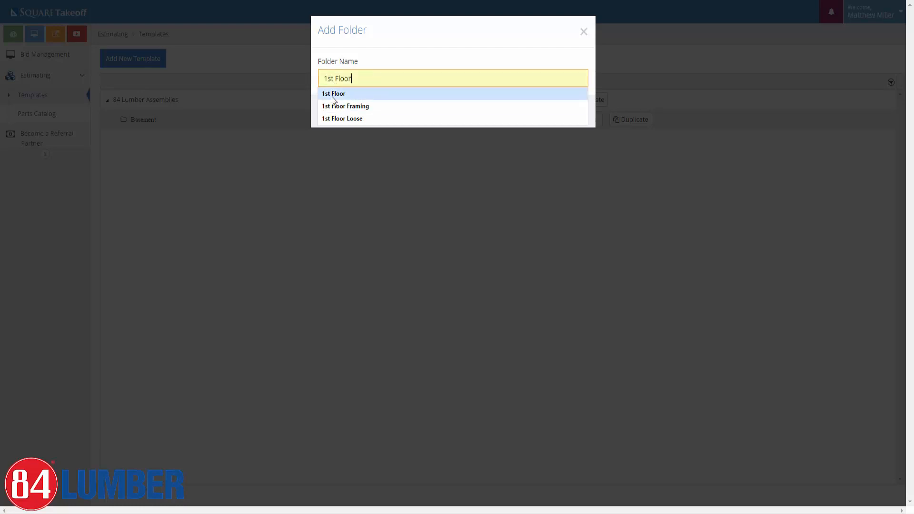
left_click(333, 94)
left_click(537, 112)
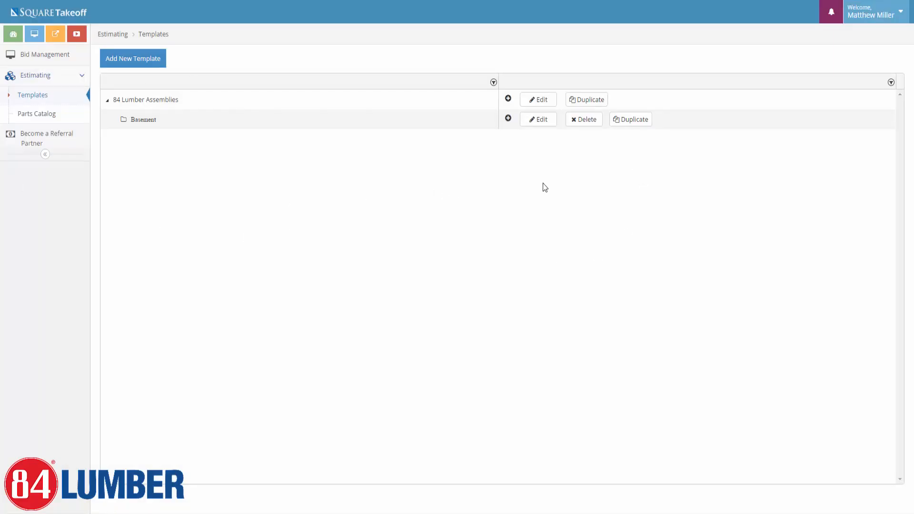
left_click(508, 98)
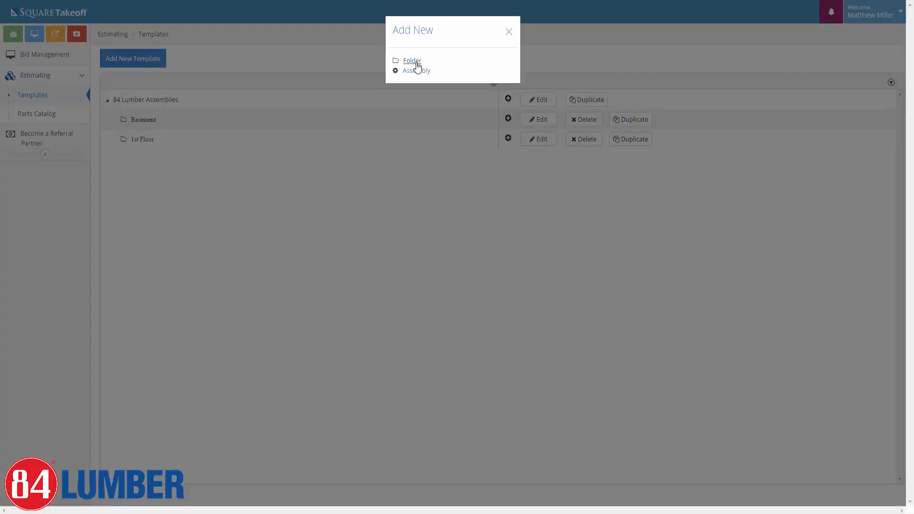
left_click(414, 63)
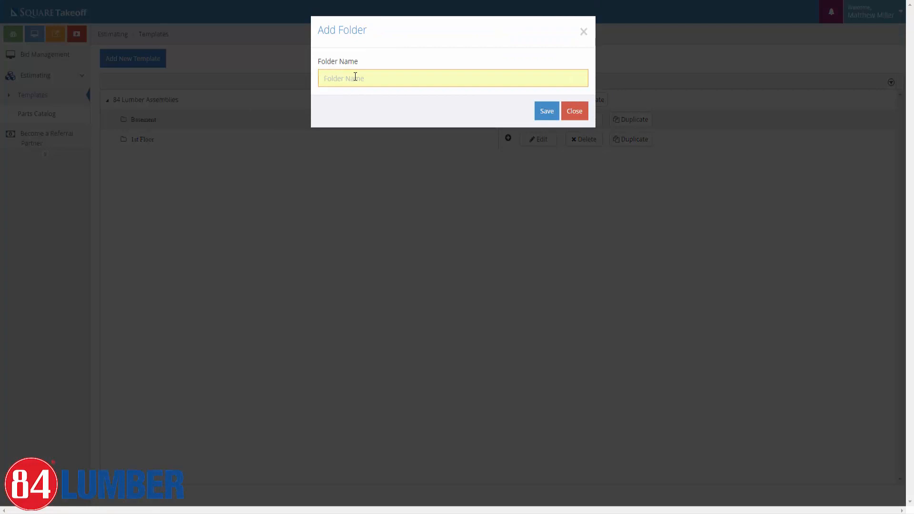
type("2nd")
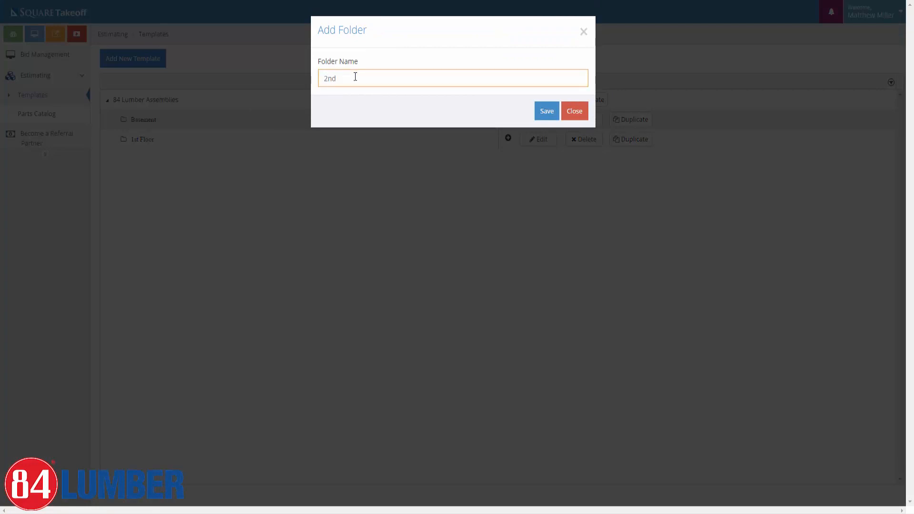
type(" Floor")
left_click(542, 112)
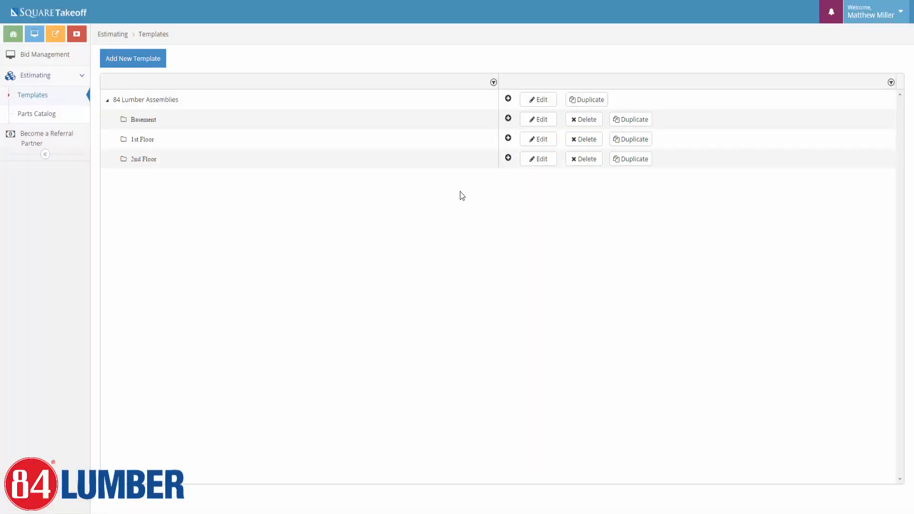
Add a Roof folder to the template.
left_click(507, 99)
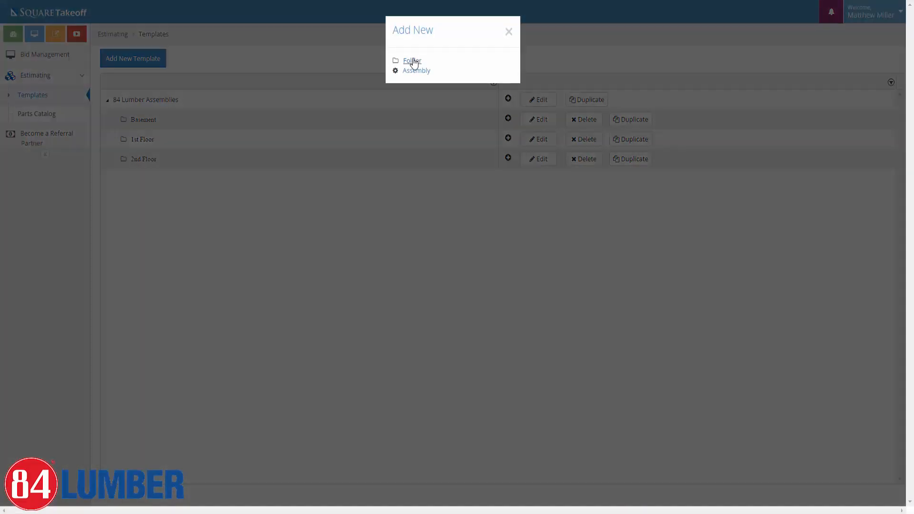
left_click(412, 62)
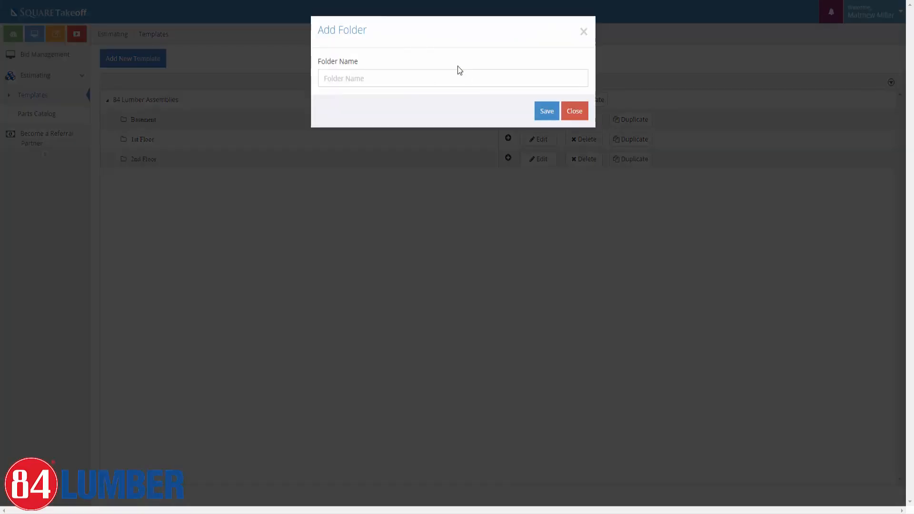
left_click(375, 79)
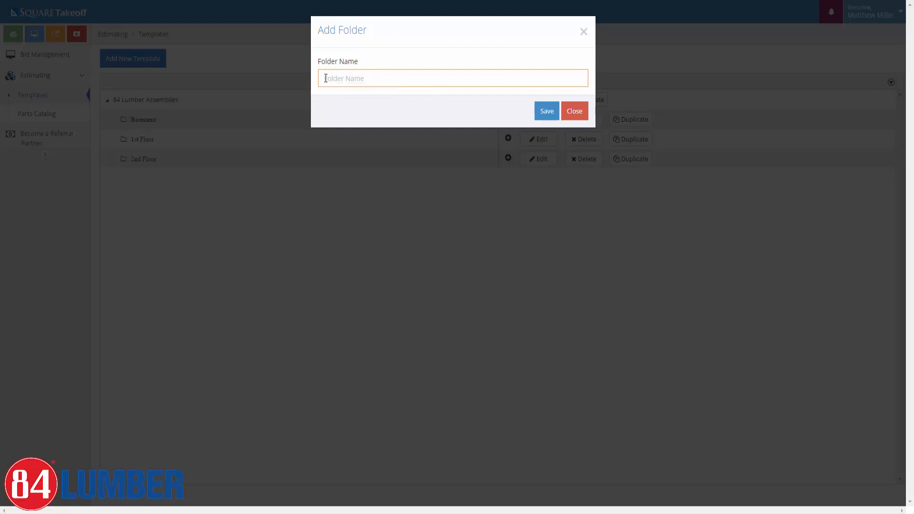
type("Roof")
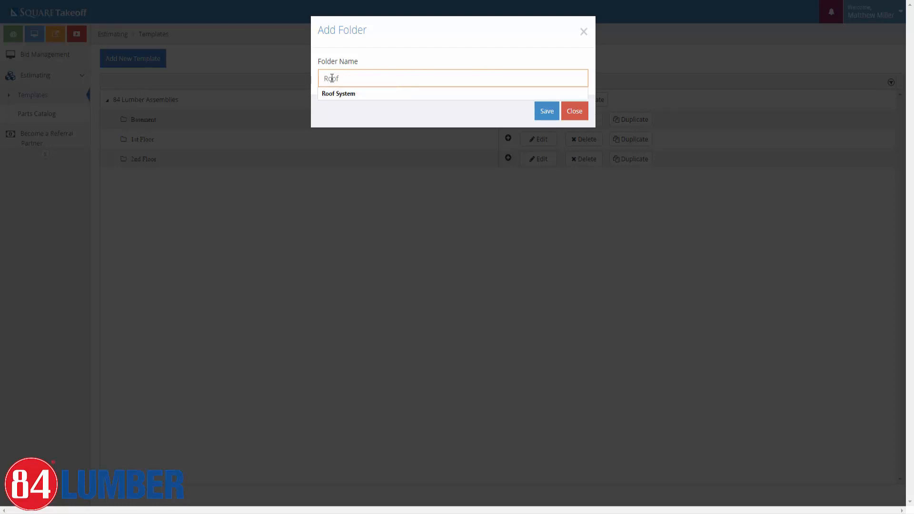
left_click(546, 111)
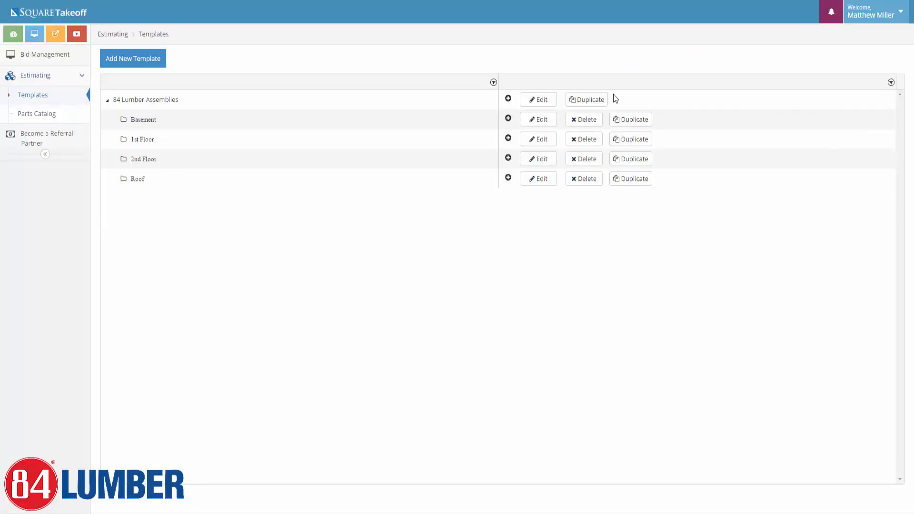
left_click(507, 120)
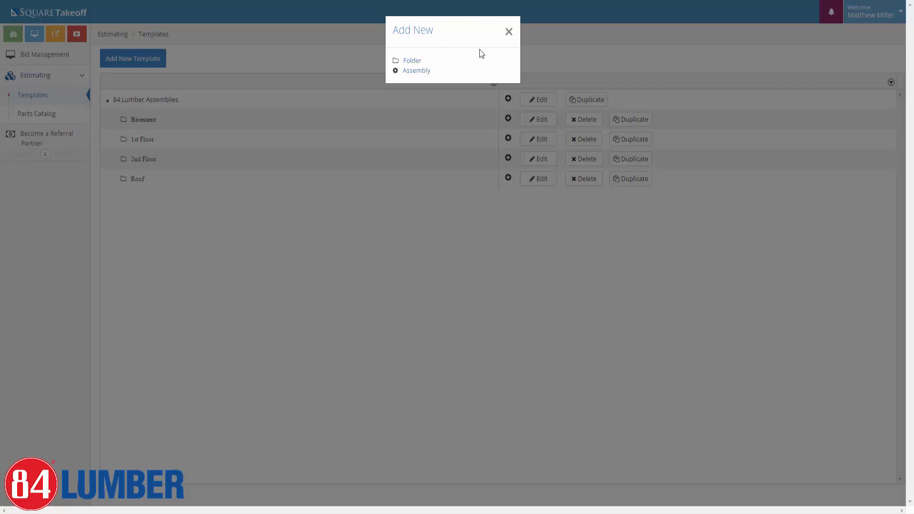
left_click(507, 33)
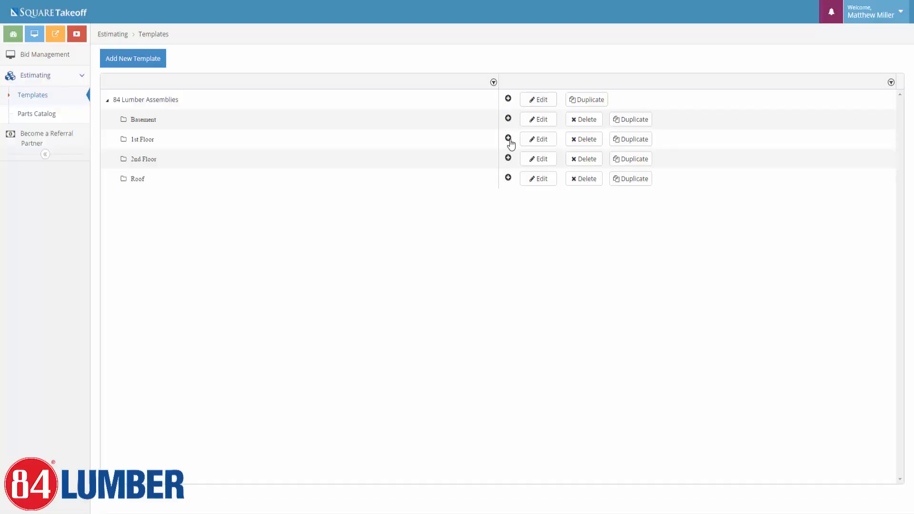
Create a 'Subfloor Assemblies' subfolder inside 1st Floor and expand 1st Floor.
left_click(508, 139)
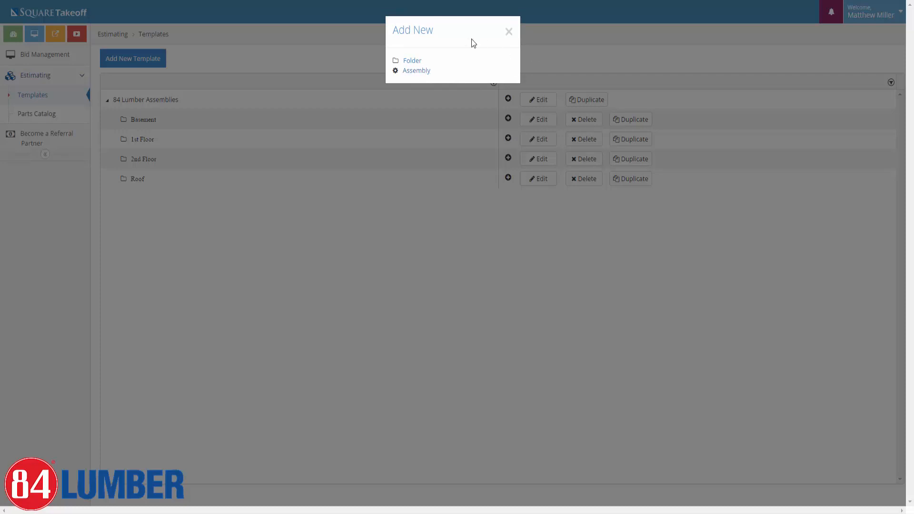
left_click(411, 62)
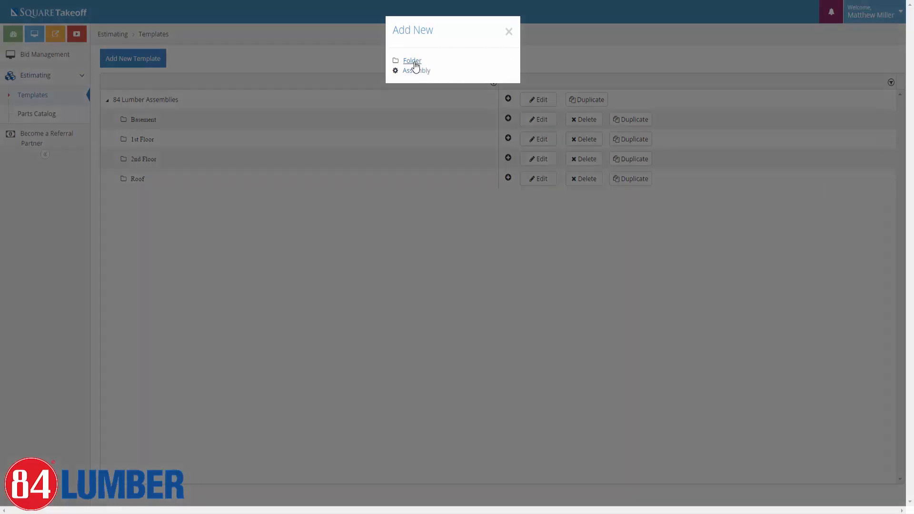
left_click(368, 79)
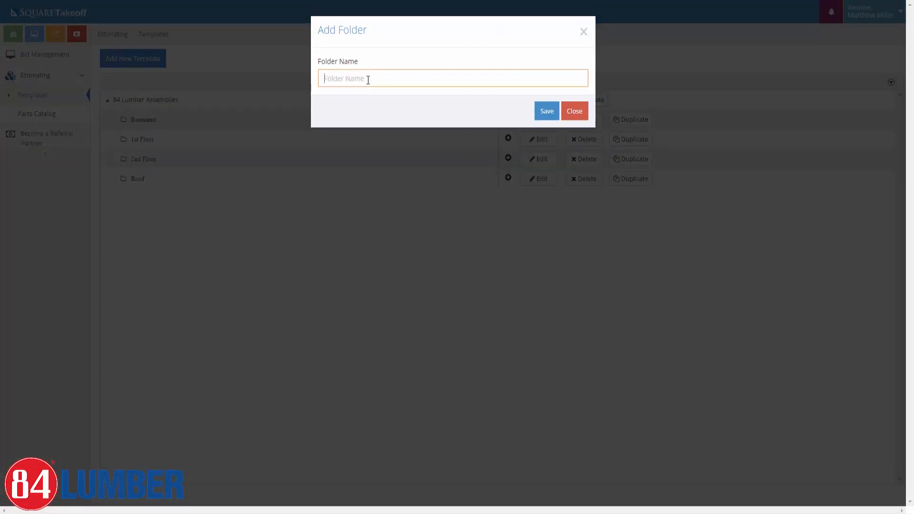
type("Subfloor Assemblues")
key("BackSpace")
key("BackSpace")
key("BackSpace")
type("ies")
left_click(544, 111)
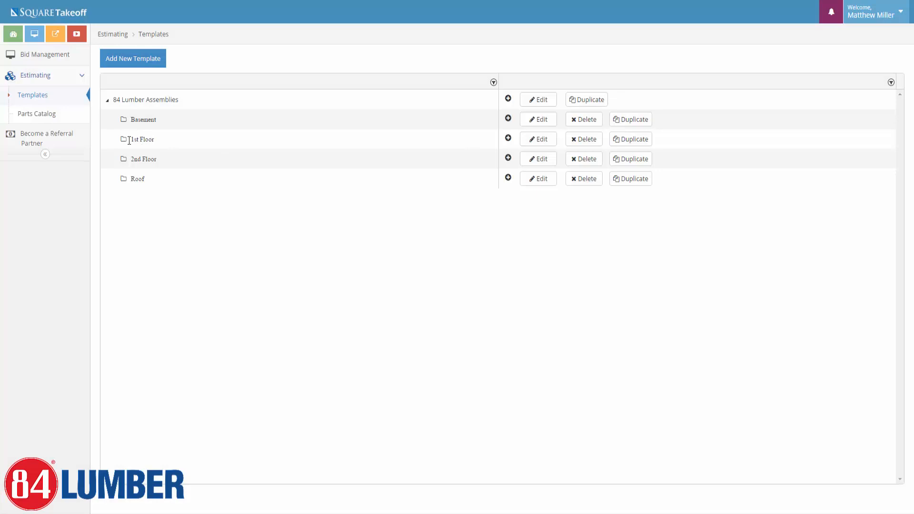
left_click(114, 139)
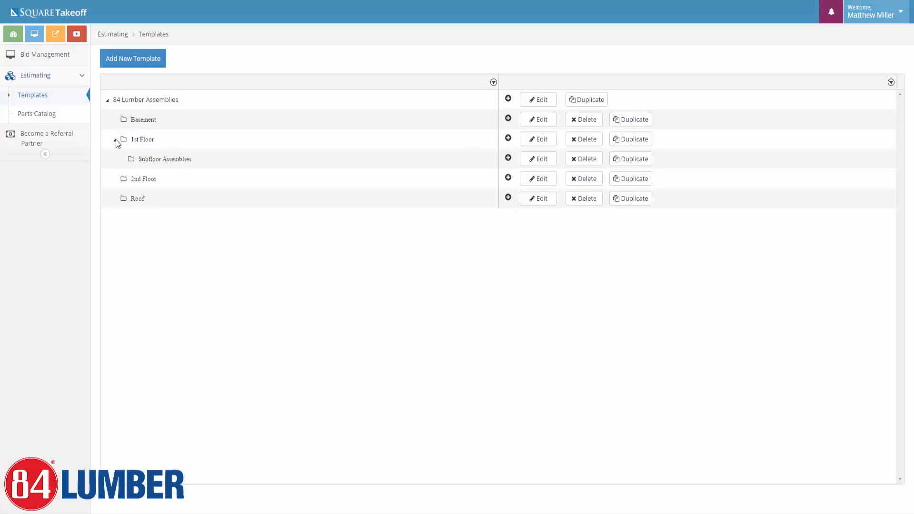
Add an 'Ext Wall Assemblies' subfolder under 1st Floor.
left_click(508, 138)
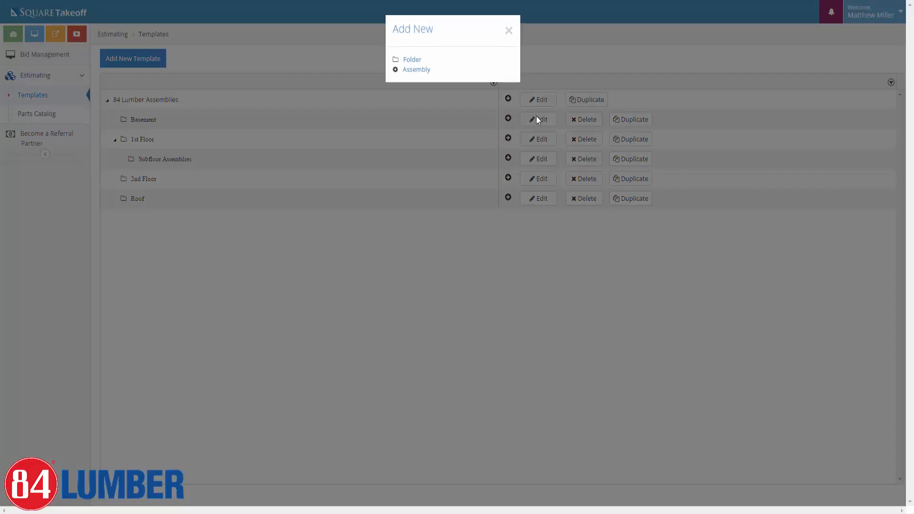
left_click(412, 61)
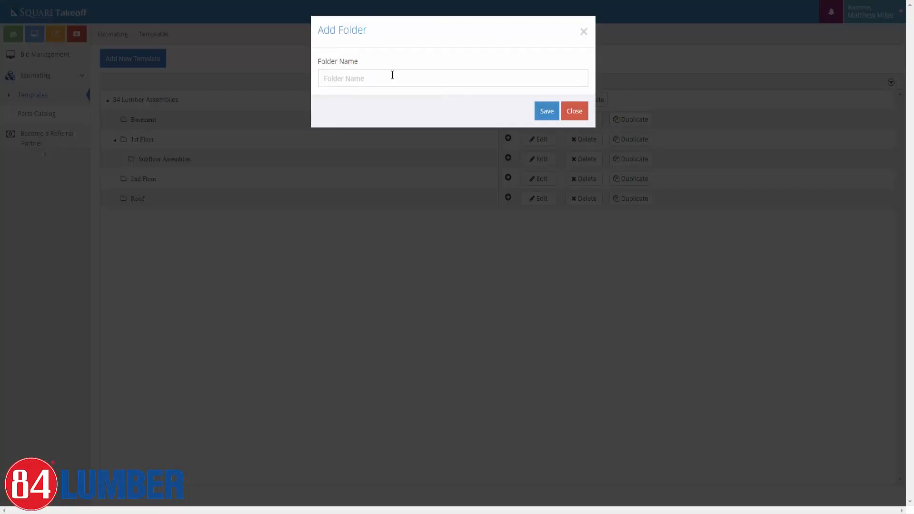
left_click(391, 79)
type("Ext Wall")
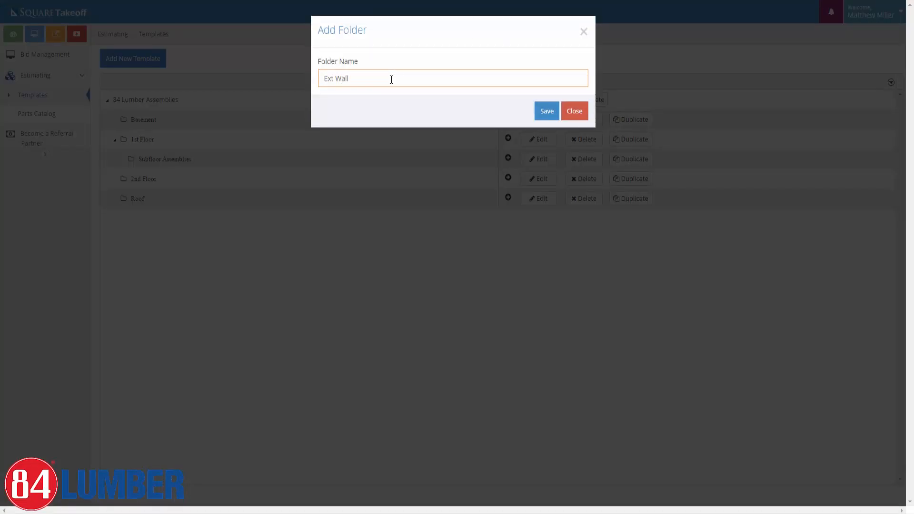
type(" Assemblies")
left_click(545, 112)
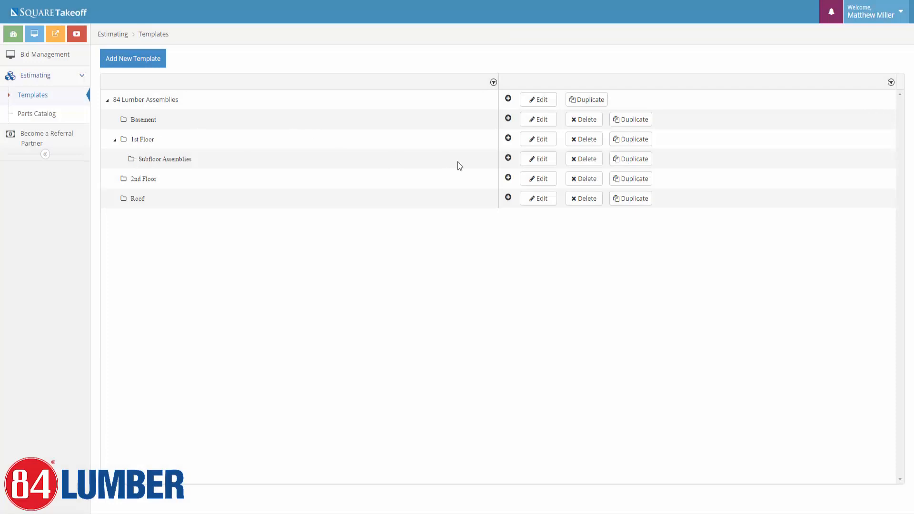
Add an 'Int Wall Assemblies' subfolder under 1st Floor.
left_click(508, 139)
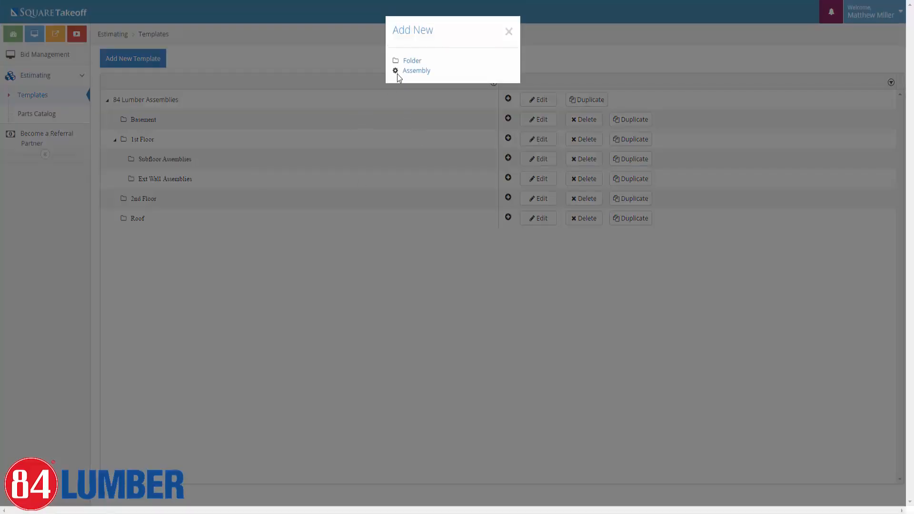
left_click(408, 62)
left_click(337, 77)
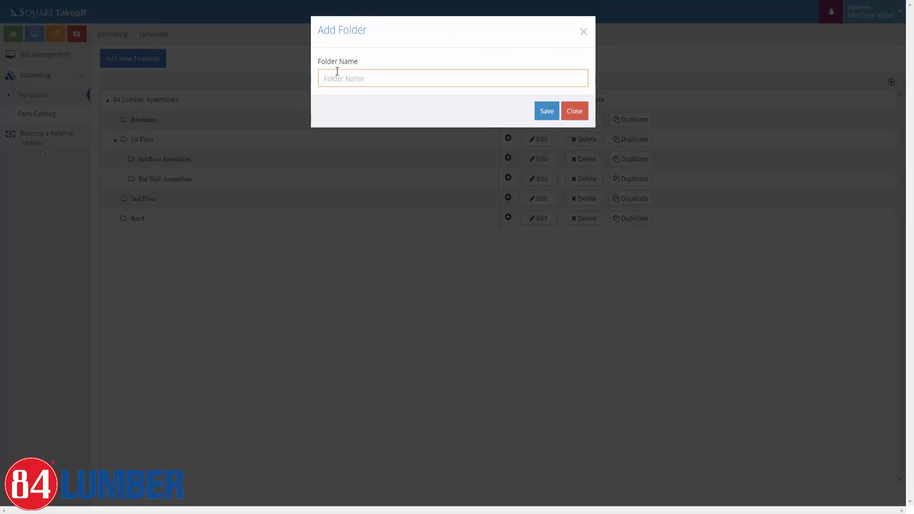
type("Int Wall Assemblies")
left_click(546, 111)
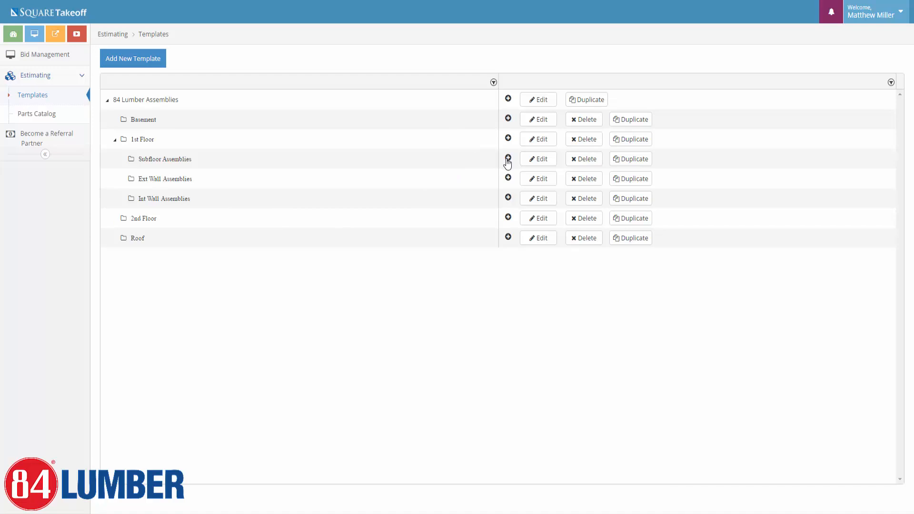
left_click(507, 160)
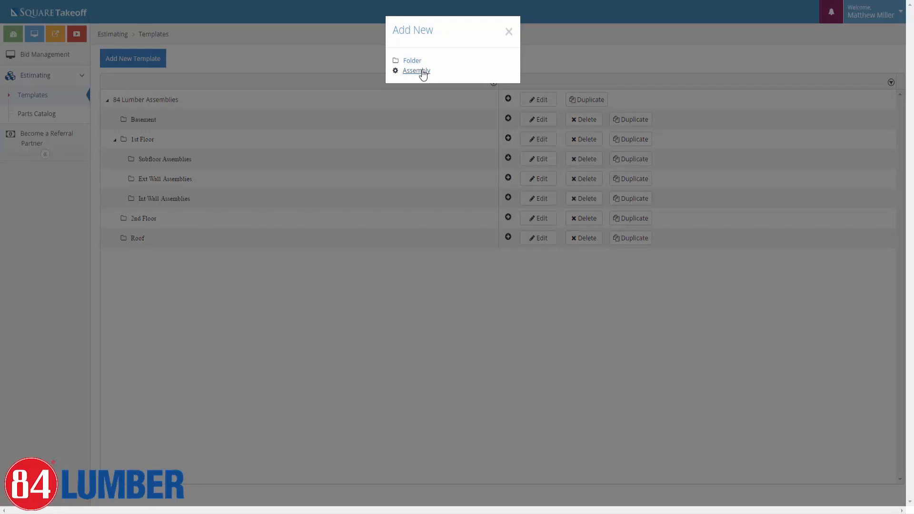
Start an area assembly named '3/4" T&G Subfloor Material' in Subfloor Assemblies.
left_click(422, 71)
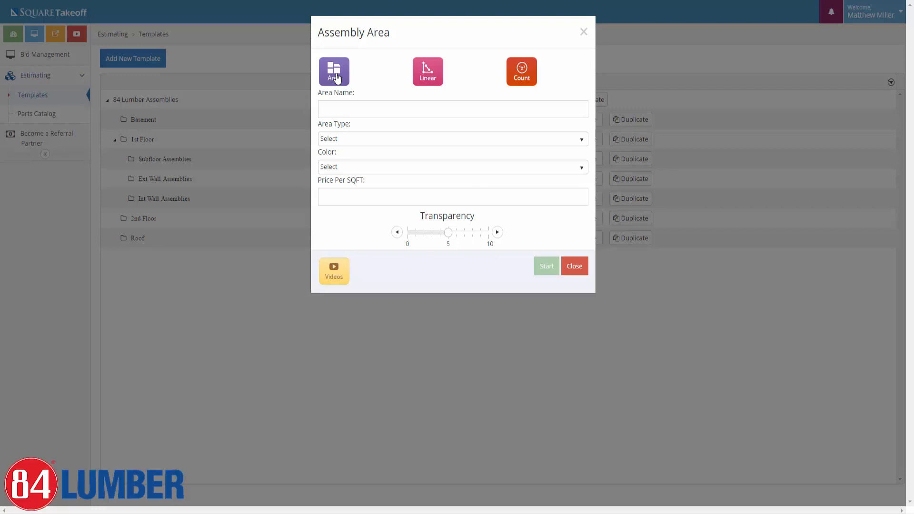
left_click(336, 78)
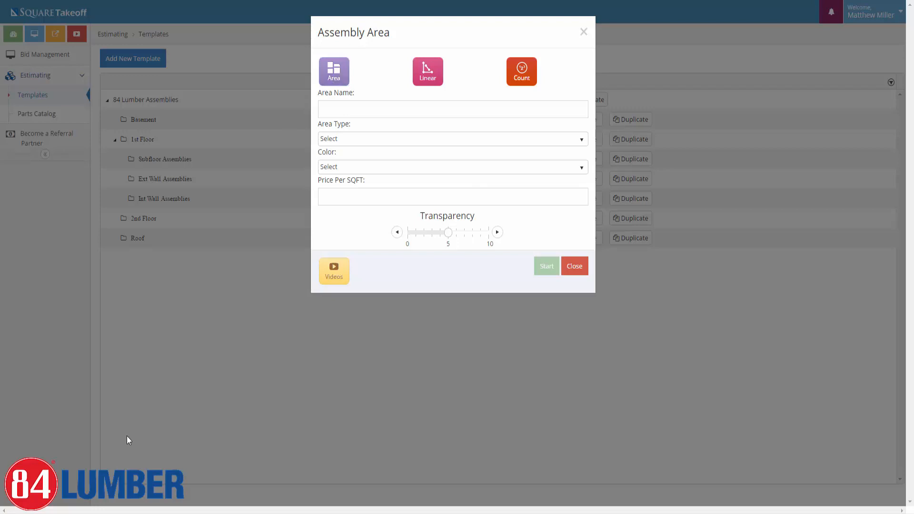
left_click(407, 111)
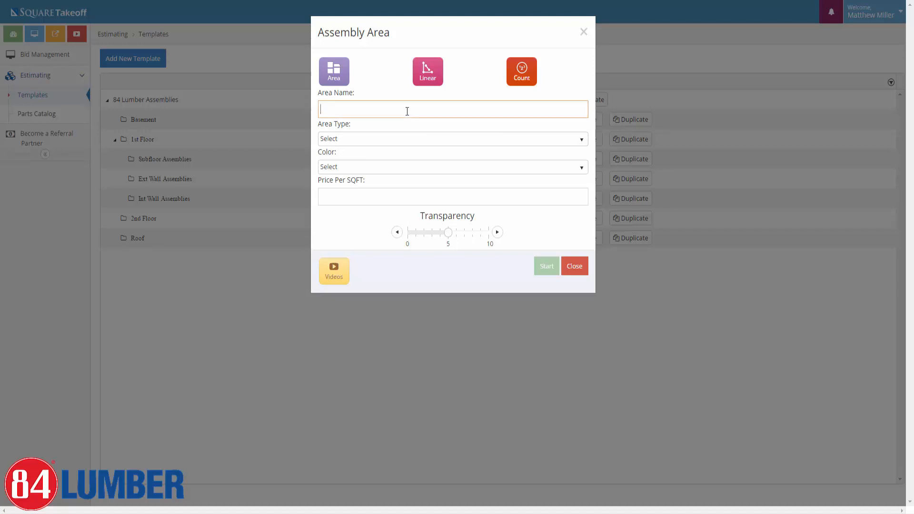
type("3/4\" T&G Subfloor Material")
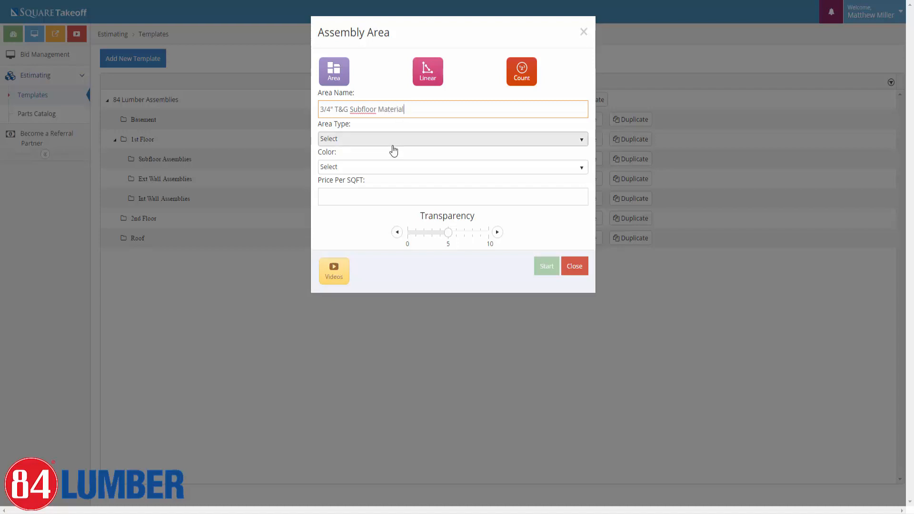
Give the assembly Standard Area type, Coral colour and transparency 8, then create it.
left_click(360, 141)
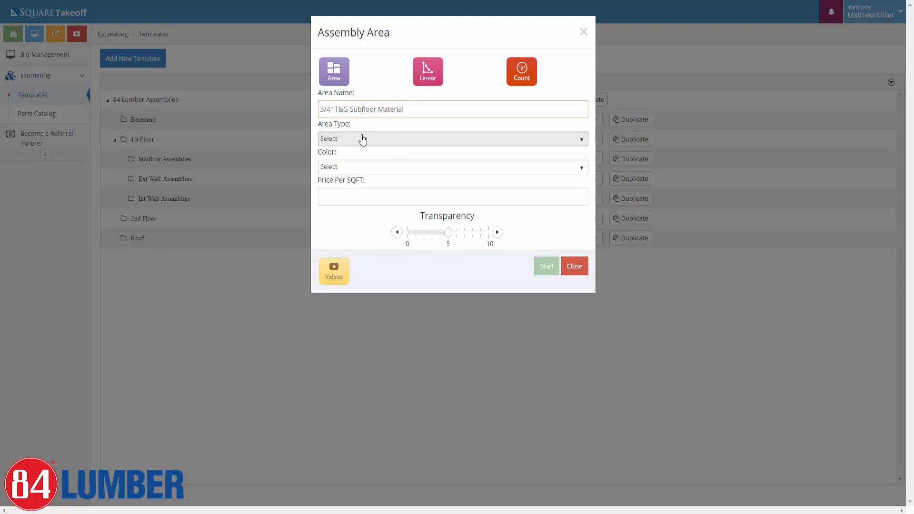
left_click(352, 167)
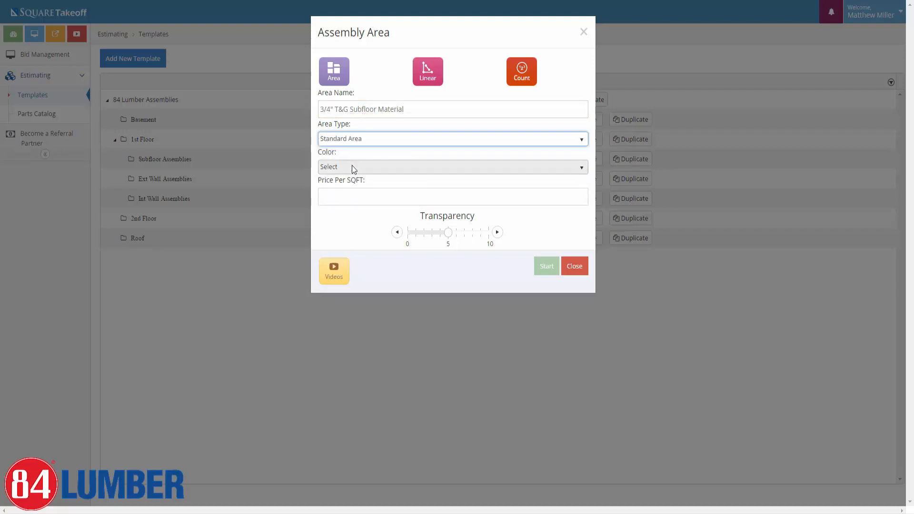
left_click(352, 167)
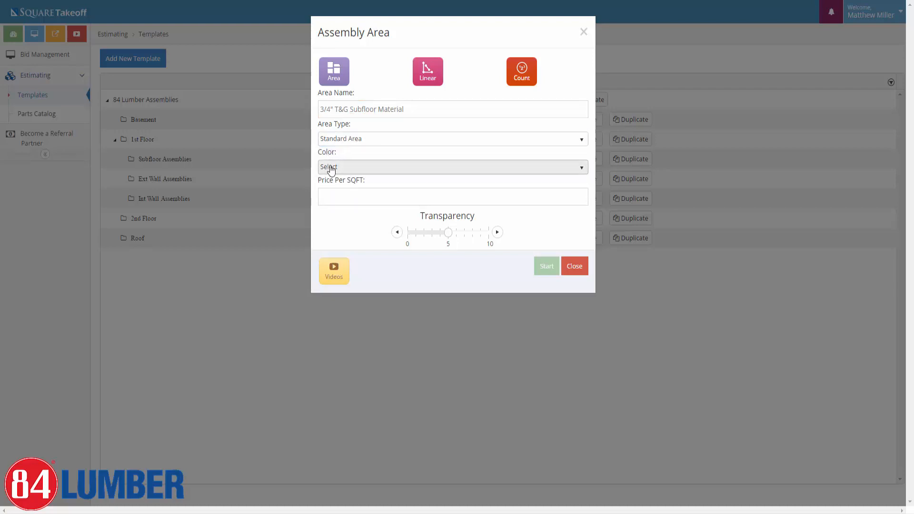
scroll(367, 199, "down", 5)
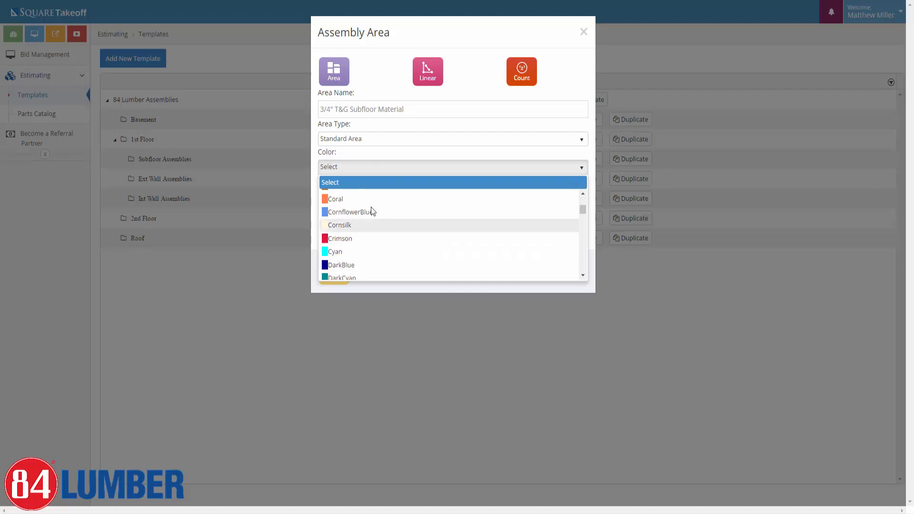
left_click(335, 199)
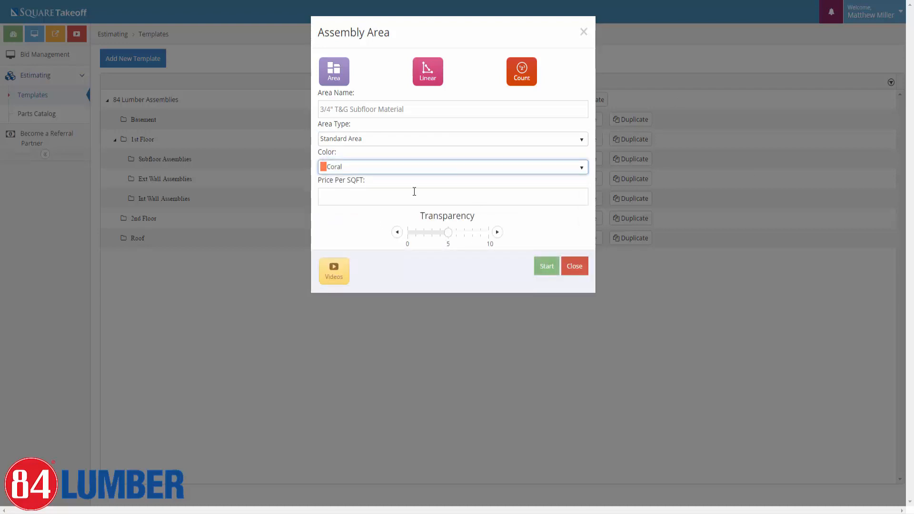
left_click(475, 235)
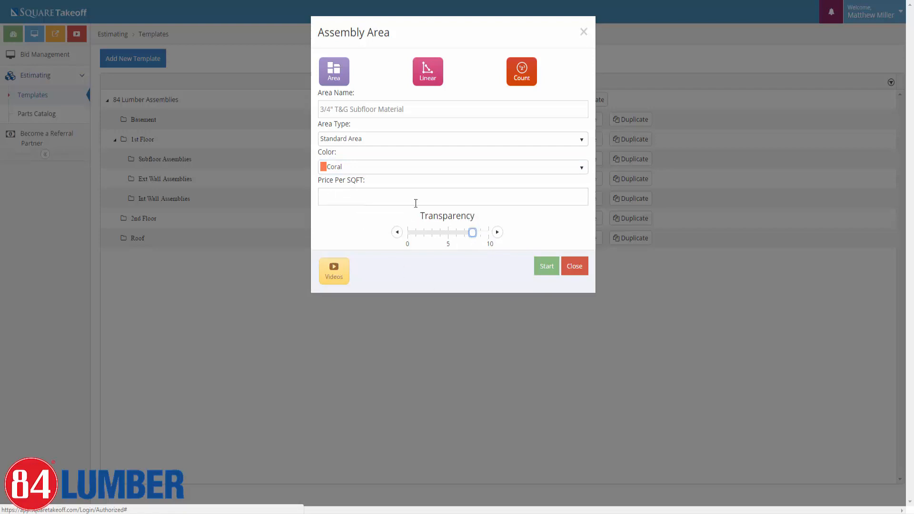
left_click(546, 274)
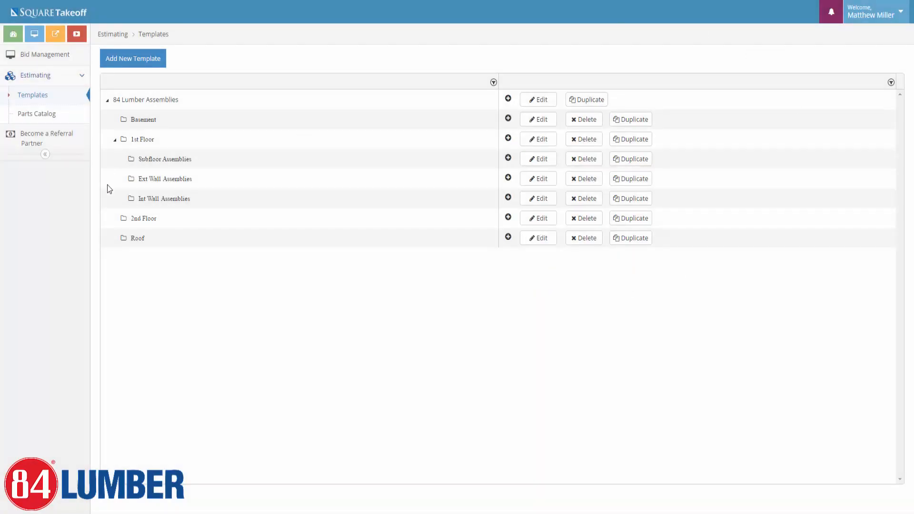
left_click(122, 159)
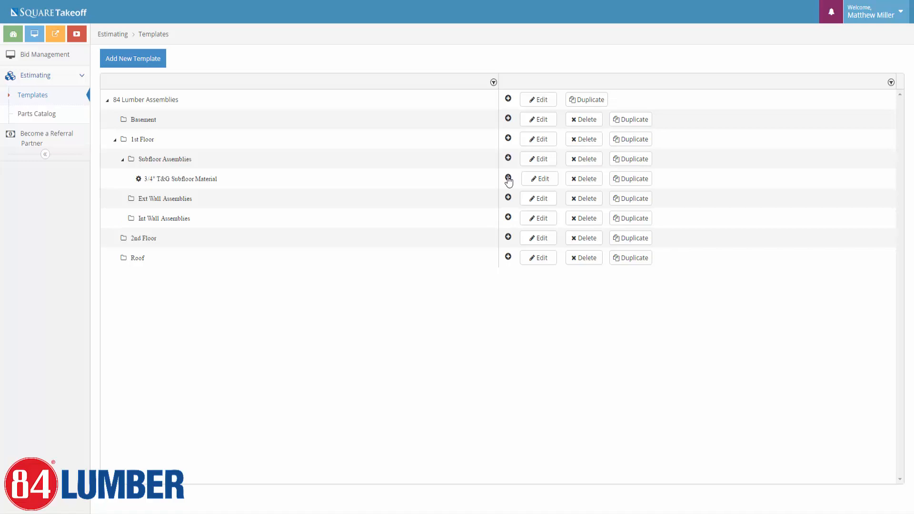
left_click(508, 179)
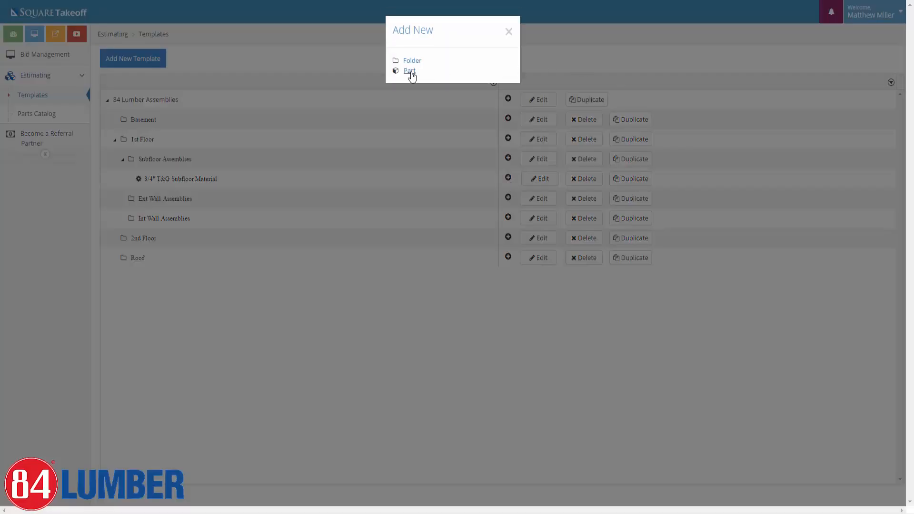
Add a Material part to the subfloor assembly, searching part names for '23/'.
left_click(409, 71)
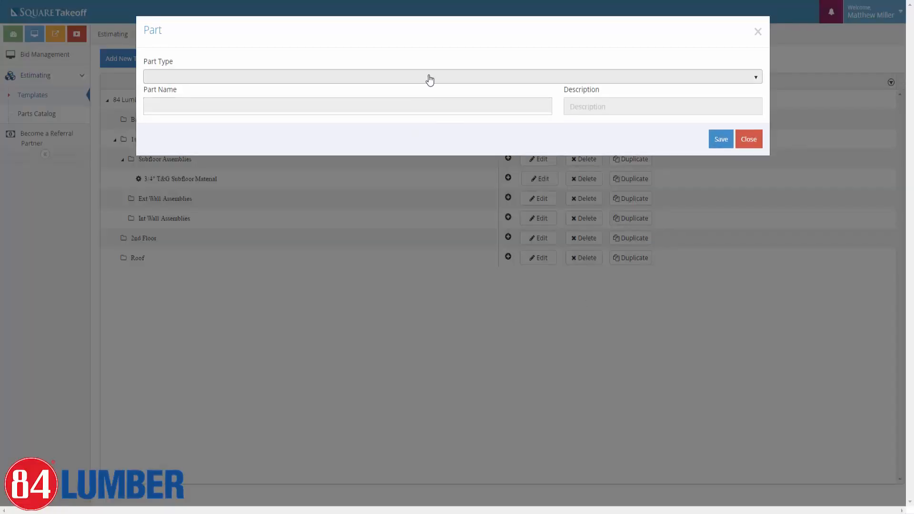
left_click(430, 77)
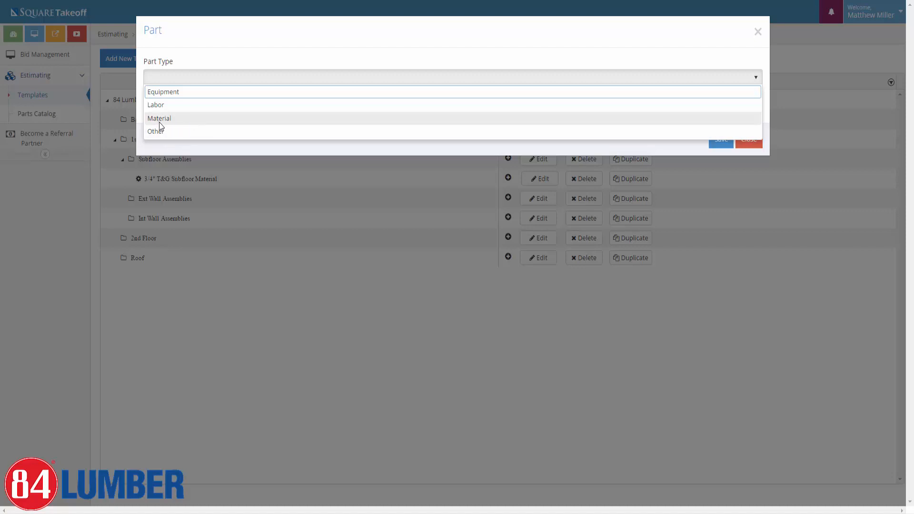
left_click(171, 118)
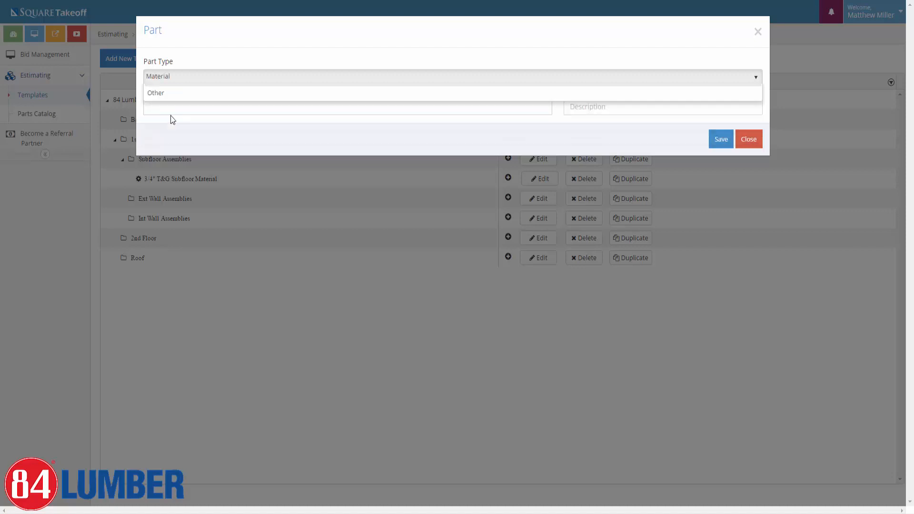
left_click(261, 104)
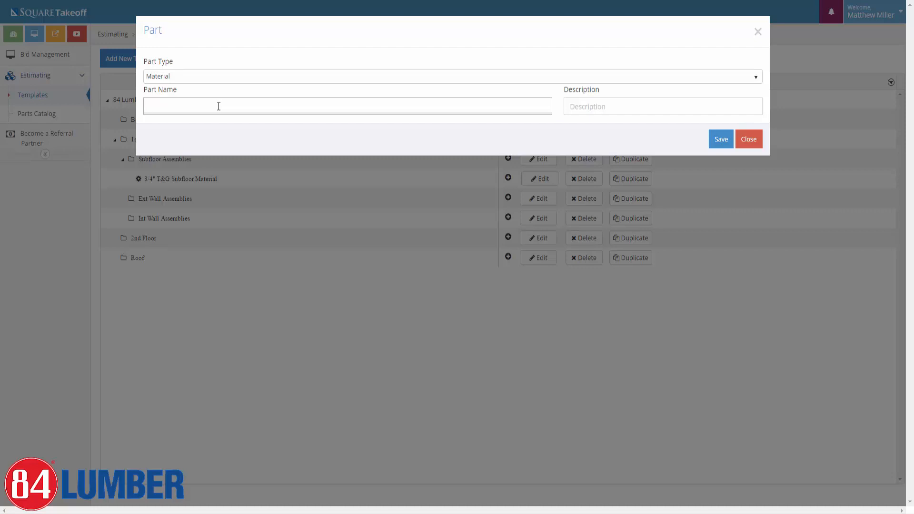
type("23/")
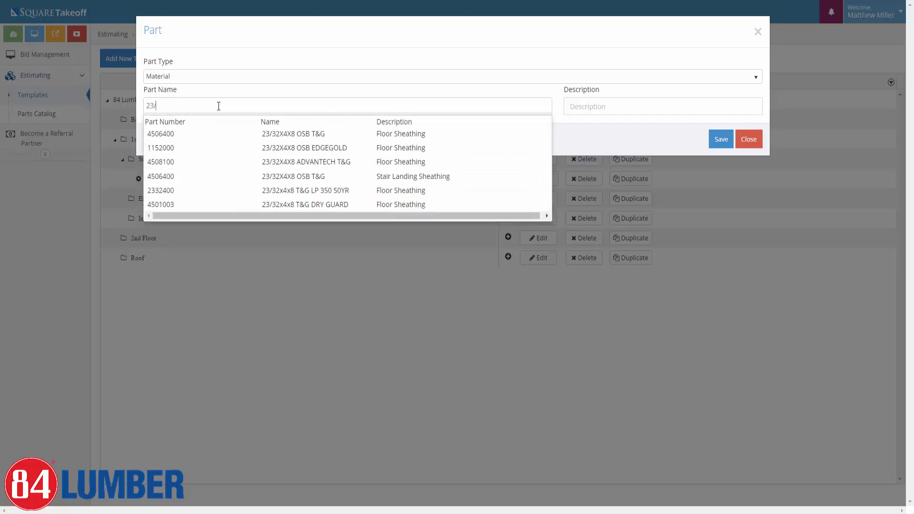
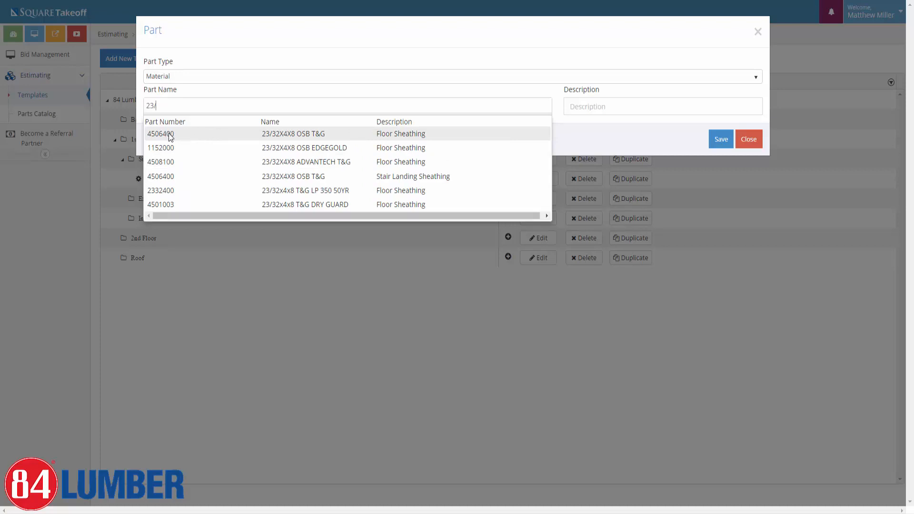
Pick and save the 23/32X4X8 OSB T&G part, then open its Waste % variable for editing.
left_click(170, 137)
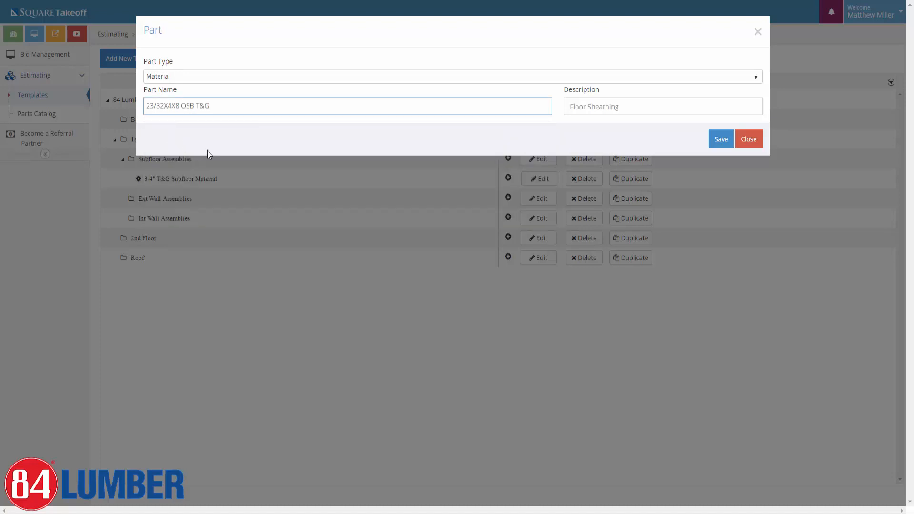
left_click(721, 140)
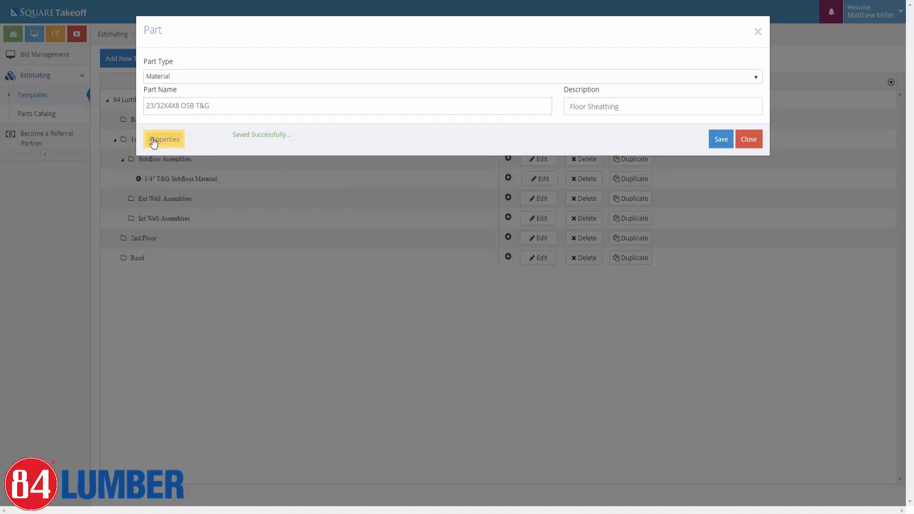
left_click(153, 141)
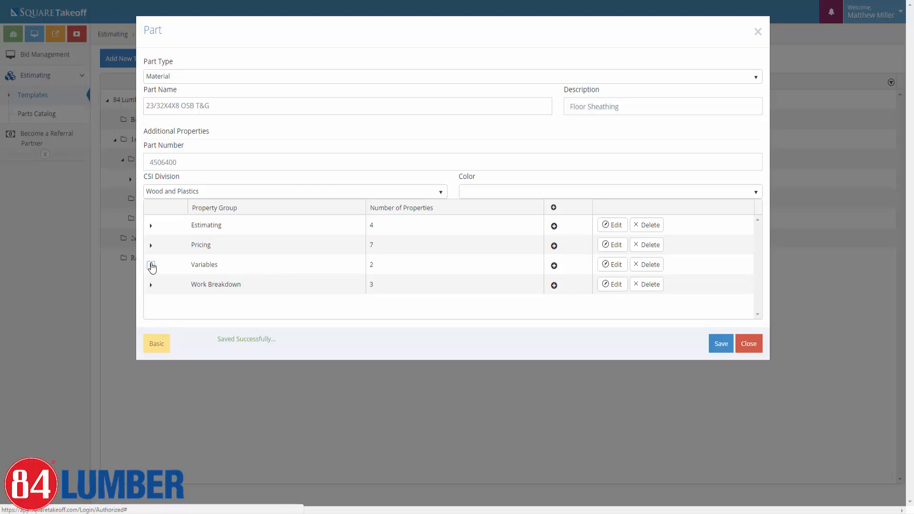
left_click(151, 265)
scroll(185, 270, "down", 1)
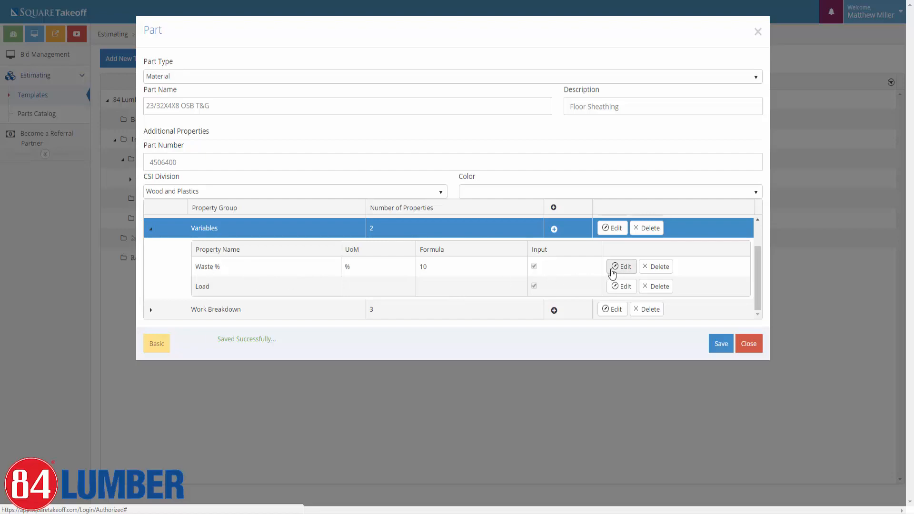
left_click(612, 270)
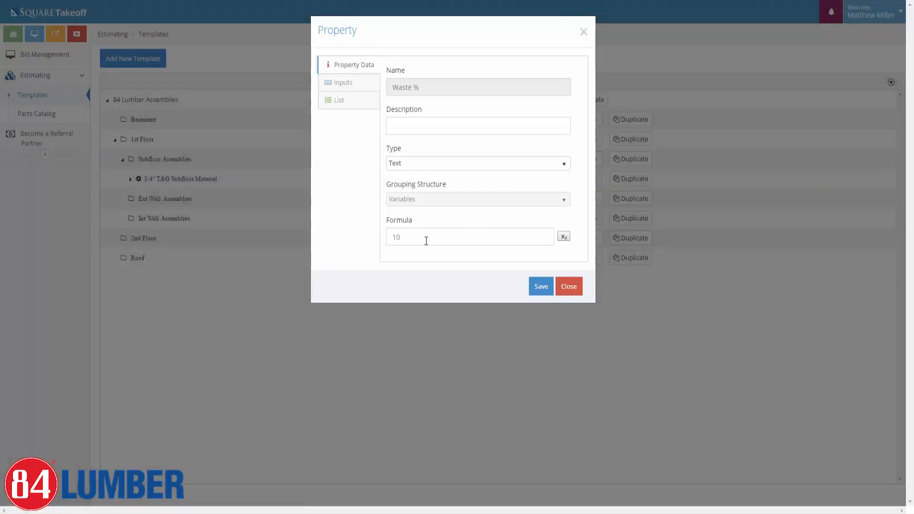
Change the Waste % formula from 8 back to 10, save it, and close the Part dialog.
left_click_drag(424, 238, 365, 235)
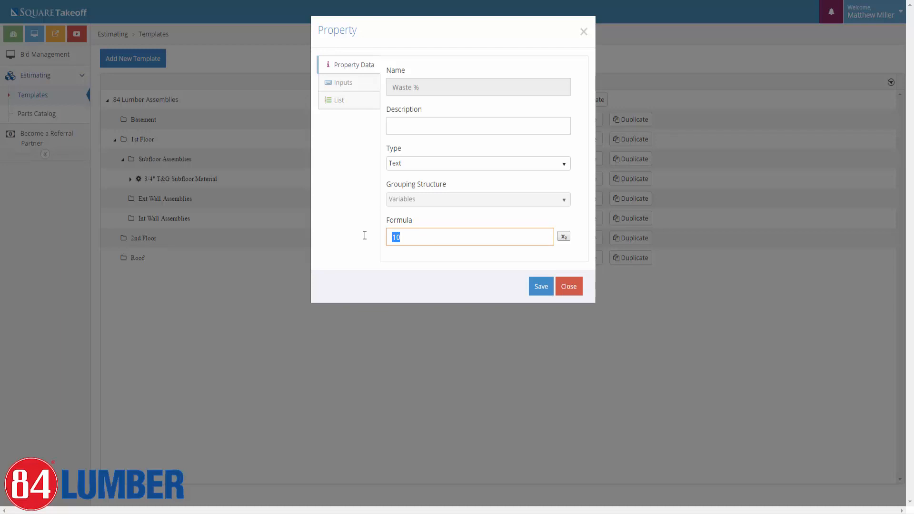
type("8")
left_click_drag(430, 234, 373, 232)
type("10")
left_click(540, 285)
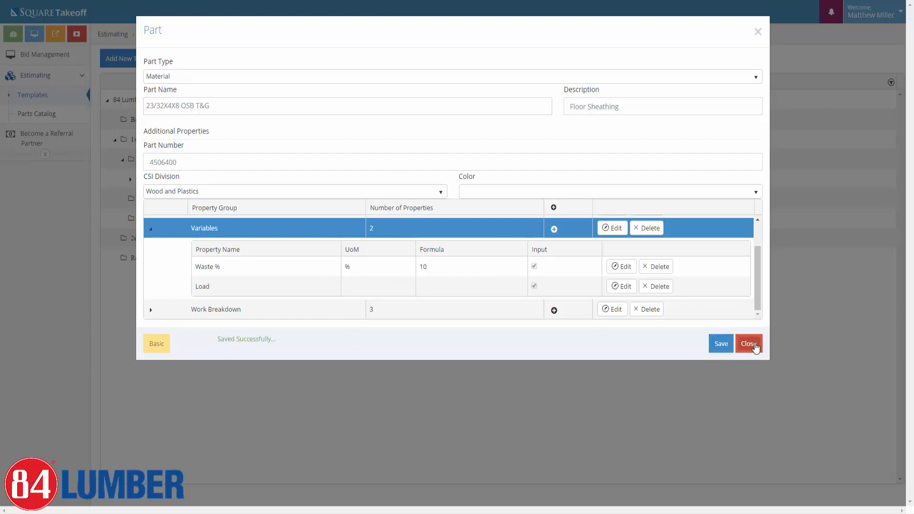
left_click(748, 343)
Add a Material part to the subfloor assembly, searching 'sub' and saving 25417 BTN4000 SUBFLR 29oz adhesive.
left_click(130, 181)
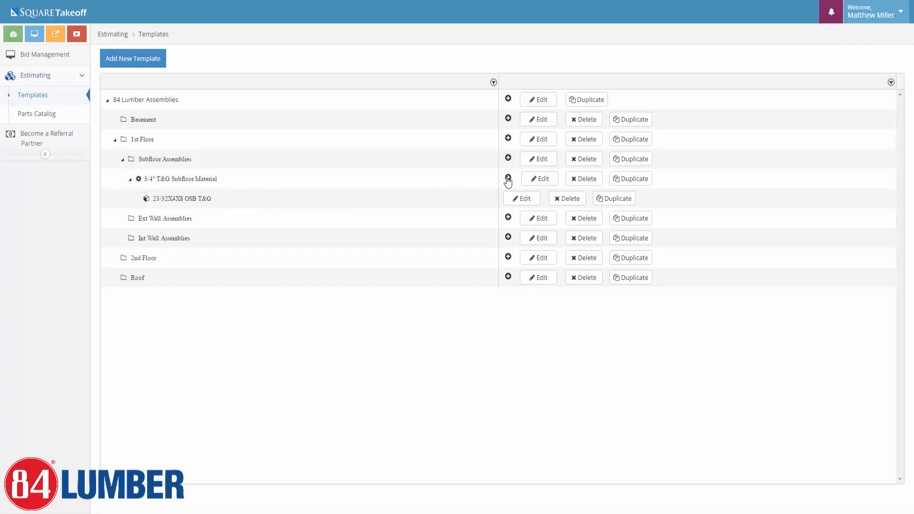
left_click(508, 179)
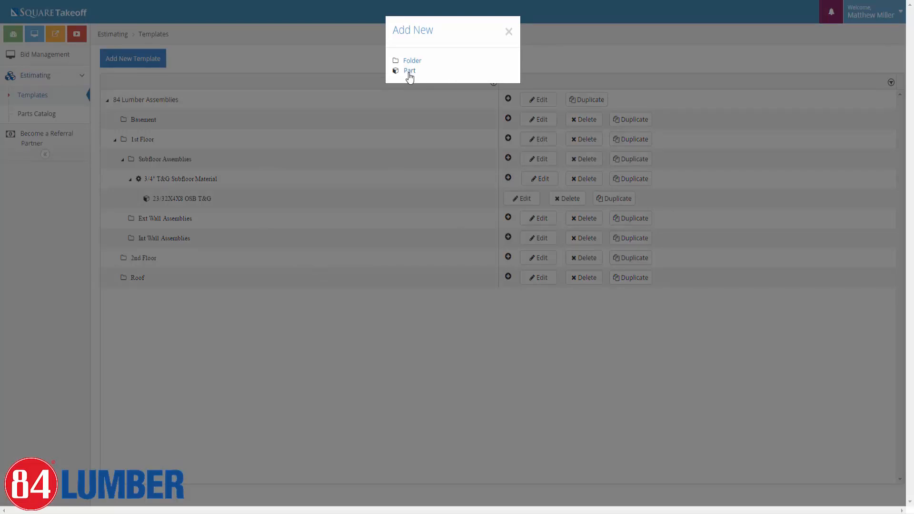
left_click(409, 72)
left_click(247, 80)
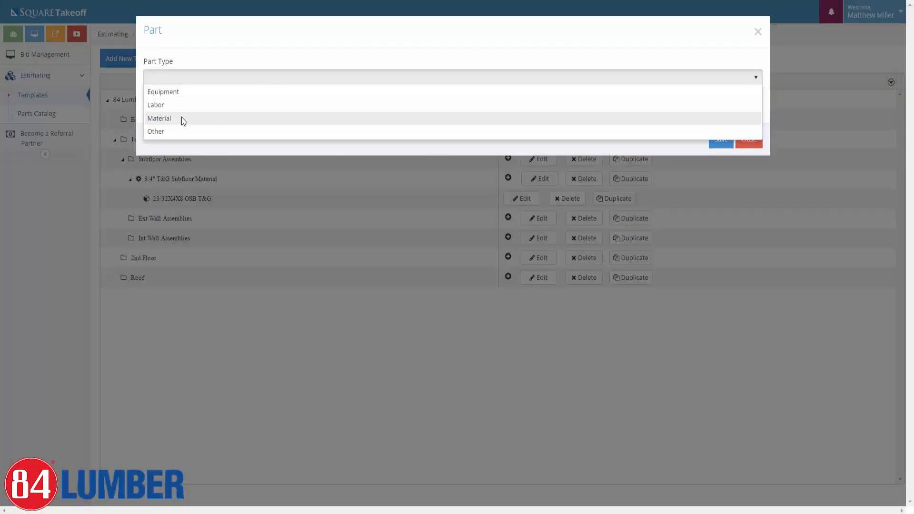
left_click(181, 119)
left_click(174, 105)
type("sub")
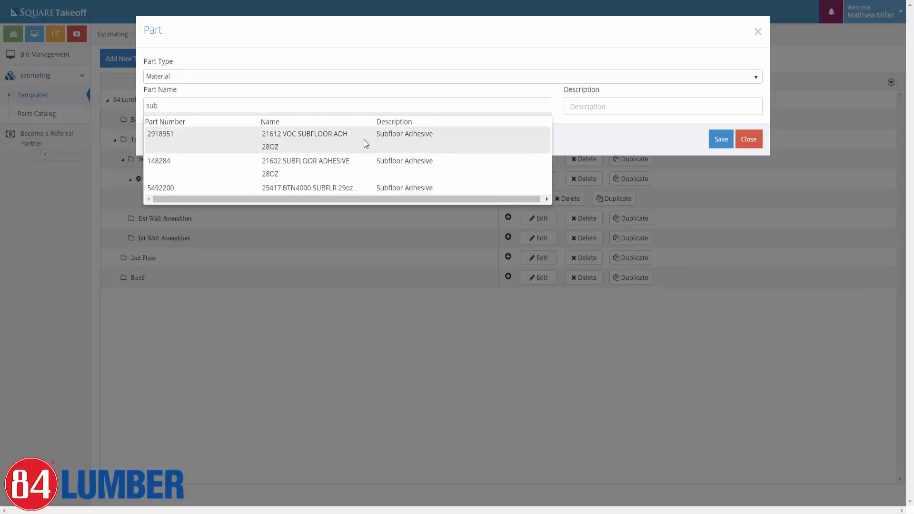
left_click(310, 187)
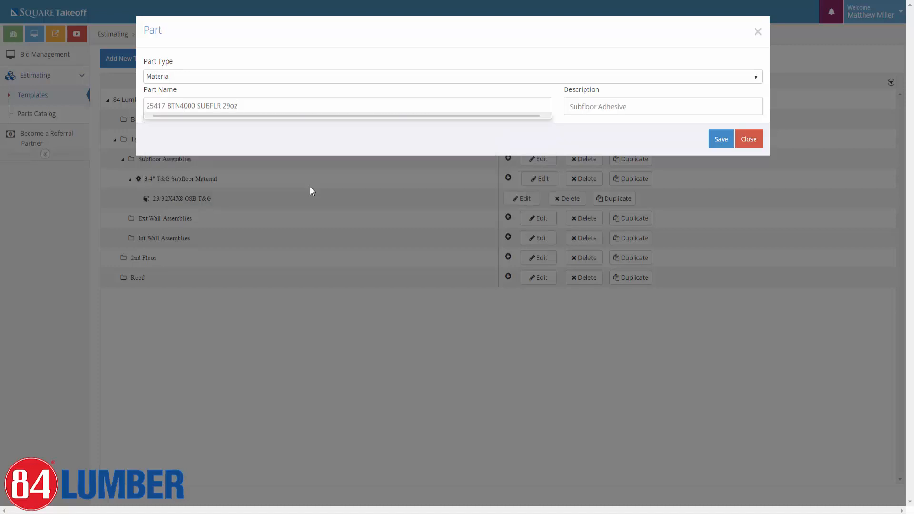
left_click(708, 139)
left_click(179, 142)
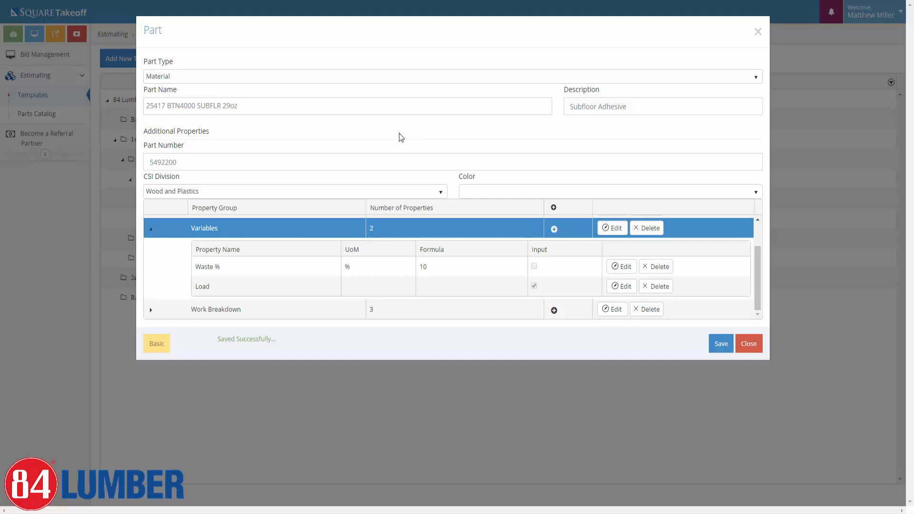
Review the adhesive part's Part Name and Part Number fields, then save and close the part.
left_click(251, 104)
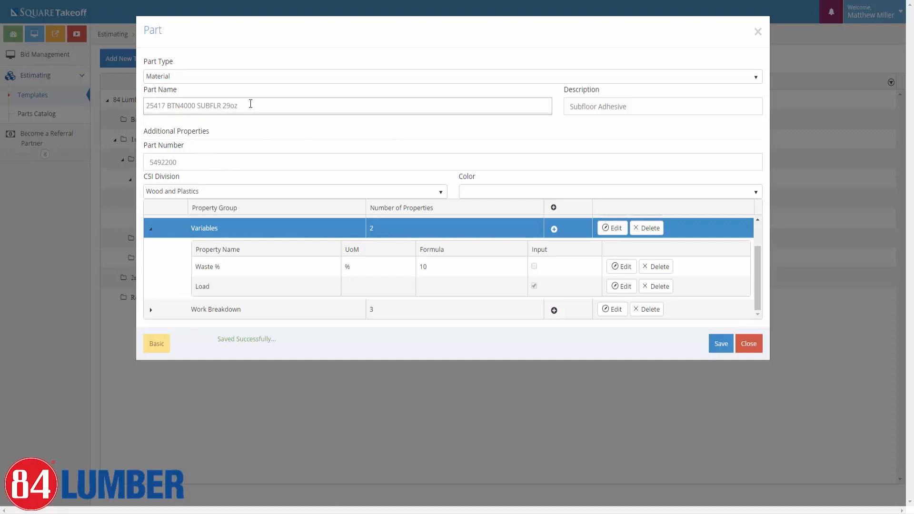
triple_click(228, 105)
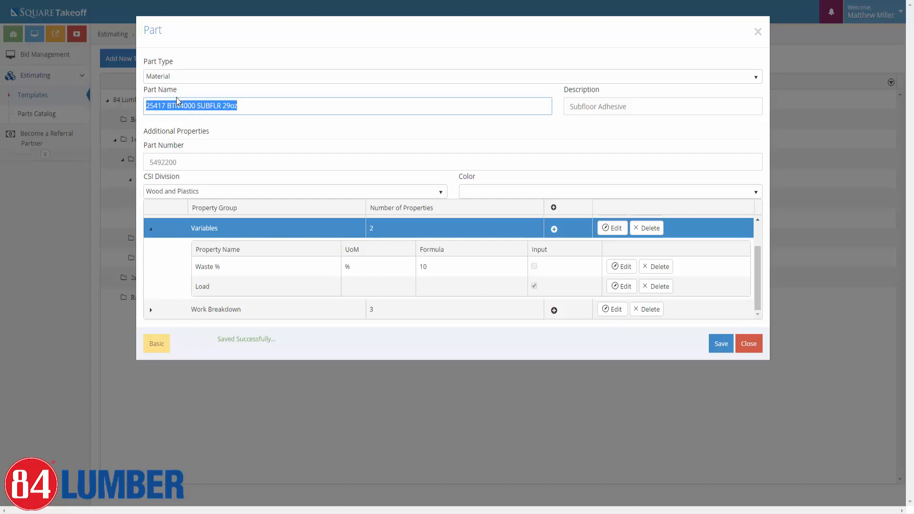
triple_click(192, 162)
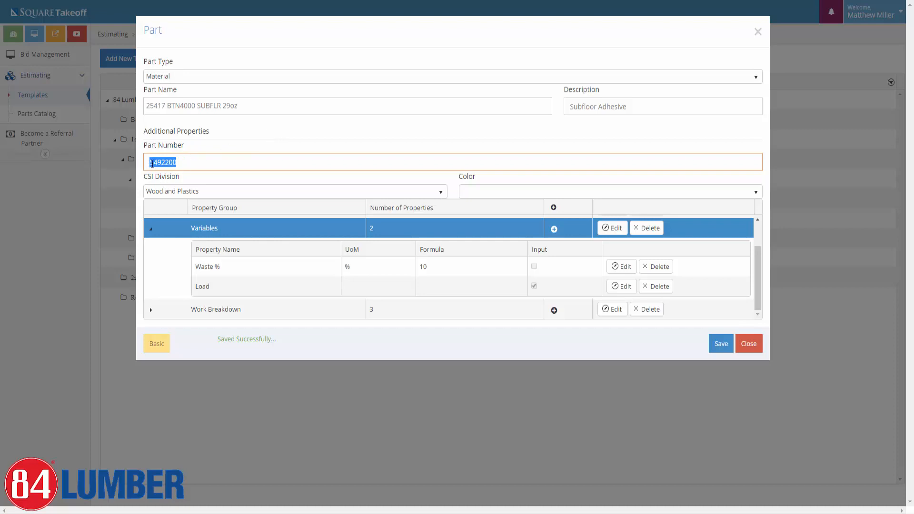
left_click(244, 105)
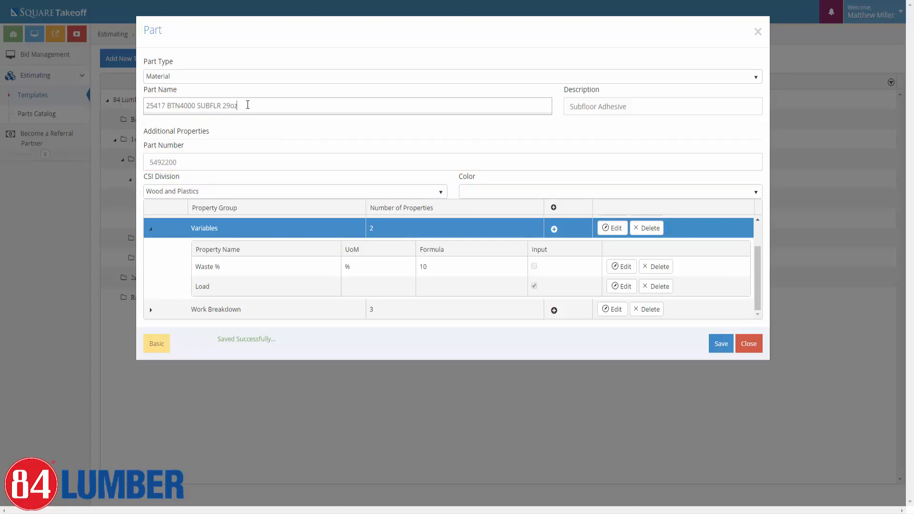
type("dfhdfhd")
key("BackSpace")
key("BackSpace")
key("BackSpace")
key("BackSpace")
key("BackSpace")
key("BackSpace")
key("BackSpace")
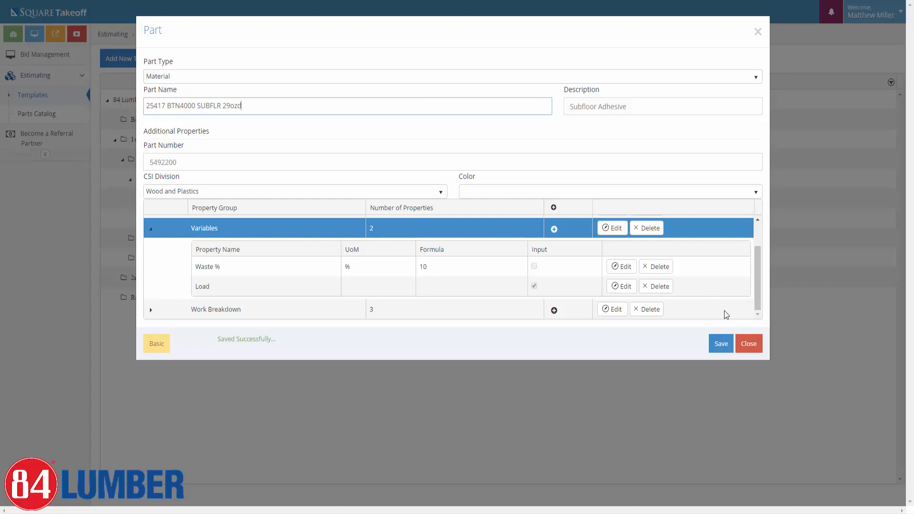
left_click(646, 142)
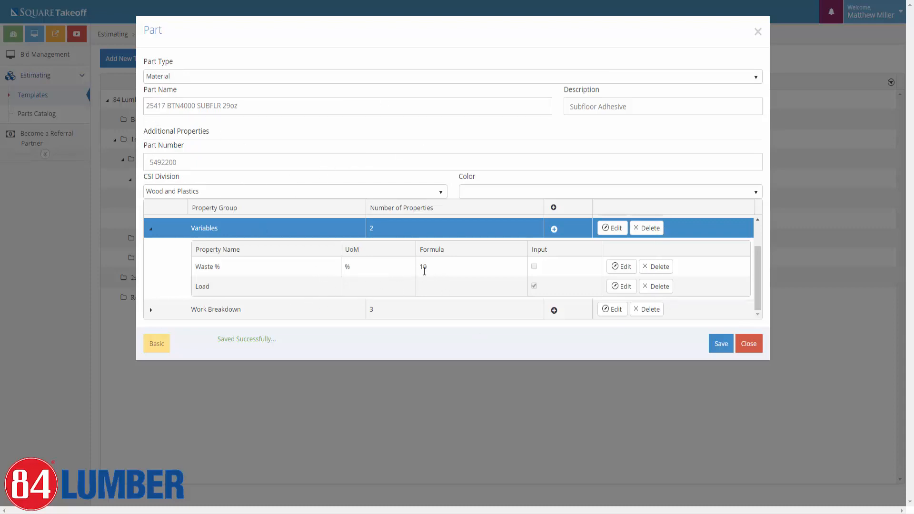
scroll(439, 275, "up", 2)
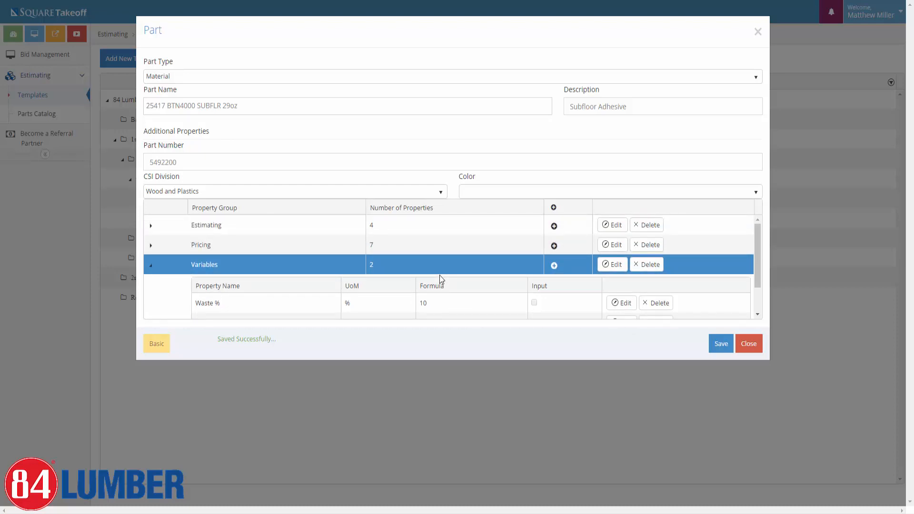
left_click(721, 344)
left_click(748, 344)
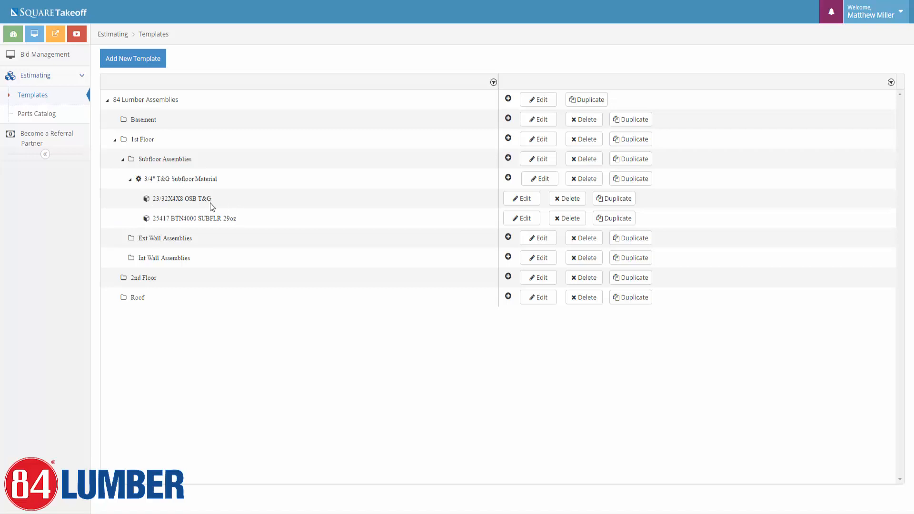
Duplicate the subfloor assembly as '3/4" Advantech T&G Subfloor Material' with a new colour.
left_click(626, 183)
left_click(162, 179)
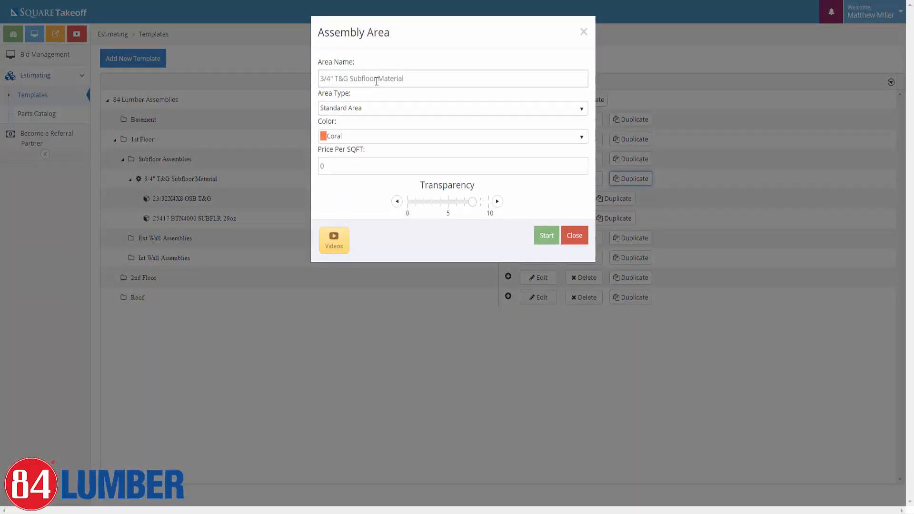
left_click(336, 79)
type("Advantec")
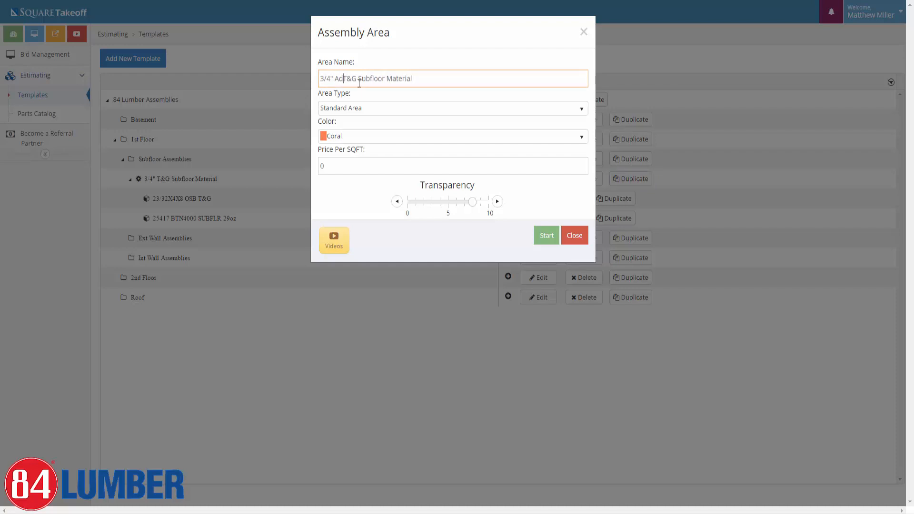
key("BackSpace")
key("BackSpace")
key("BackSpace")
type("tech")
left_click(434, 137)
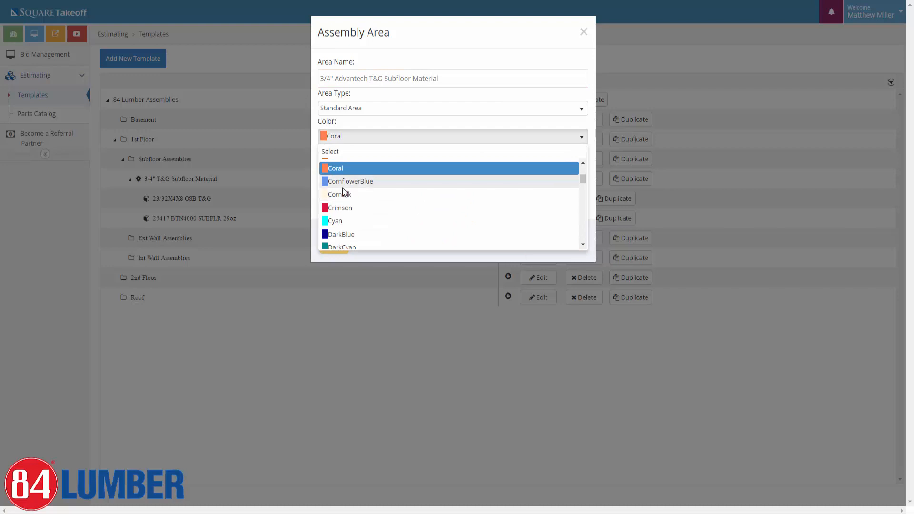
left_click(347, 182)
left_click(546, 236)
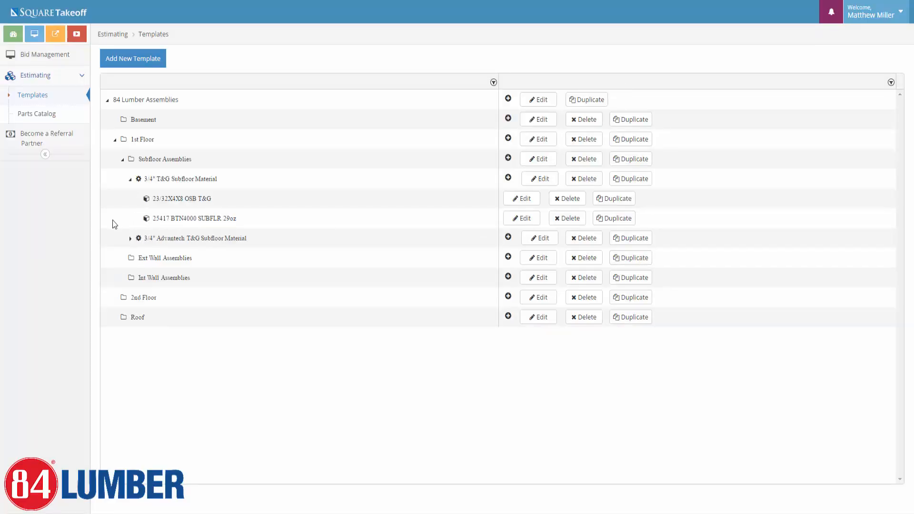
left_click(130, 238)
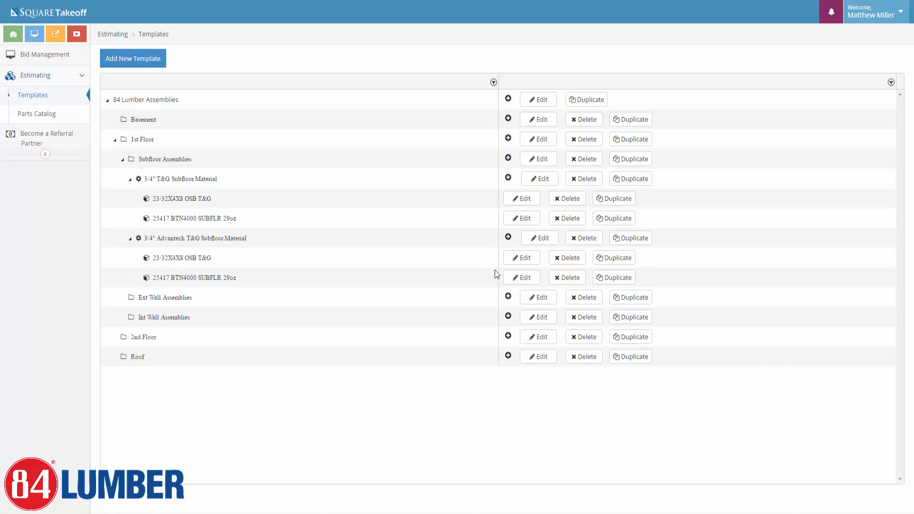
Delete the copied OSB sheathing part from the Advantech assembly, confirming with 'yes'.
left_click(584, 263)
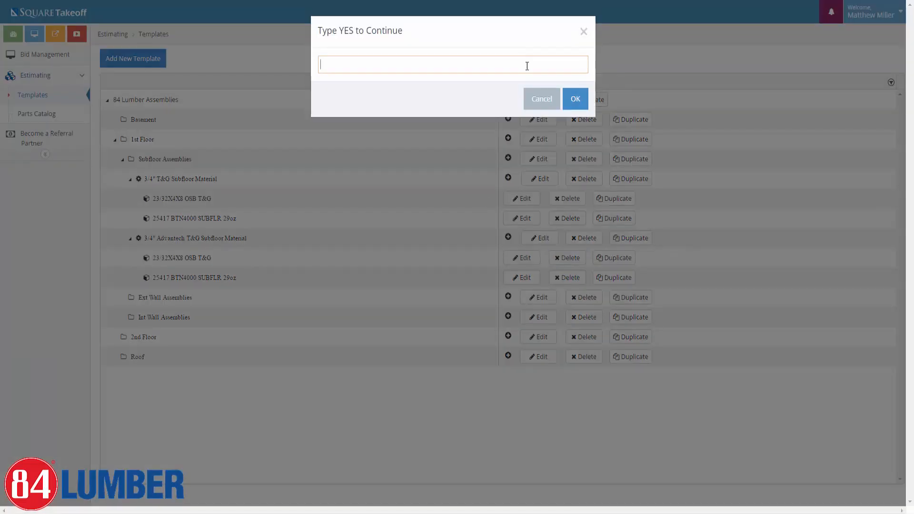
type("yes")
left_click(574, 101)
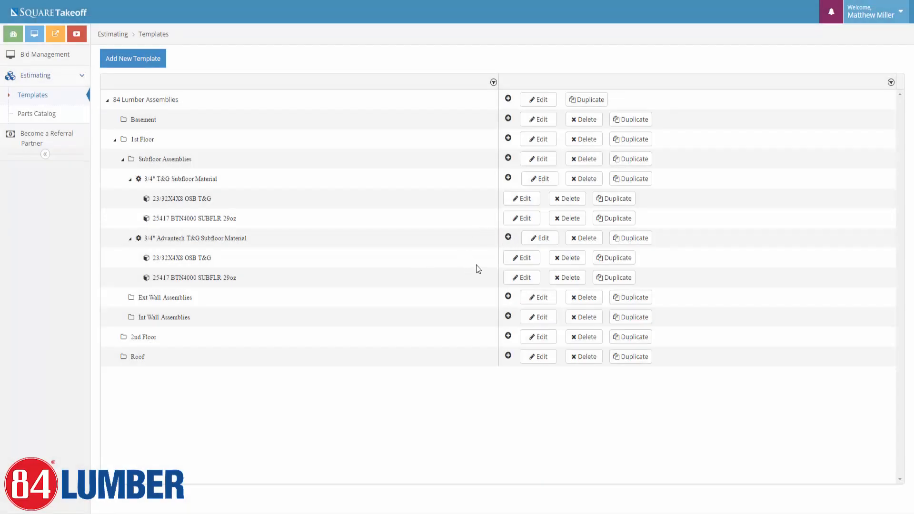
Add the 23/32X4X8 ADVANTECH T&G Material part to the Advantech assembly, then save and close it.
left_click(508, 237)
left_click(408, 70)
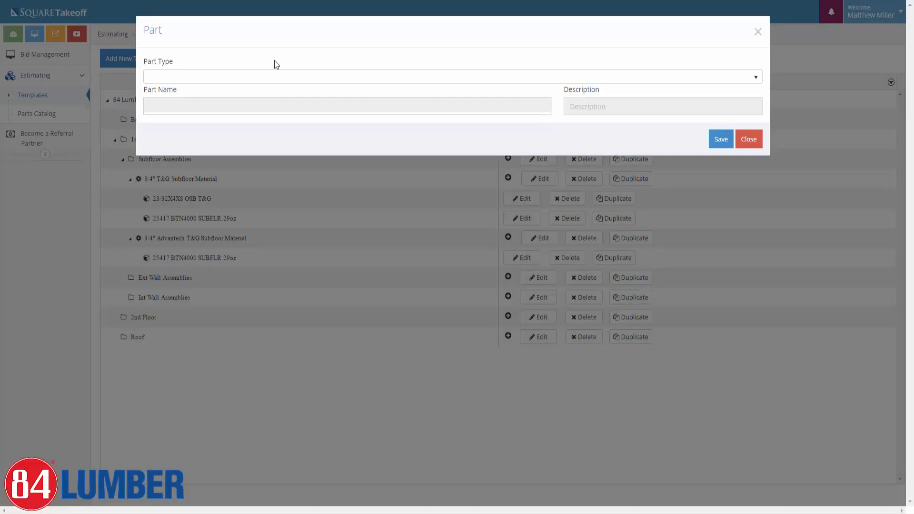
left_click(228, 76)
left_click(214, 117)
left_click(192, 103)
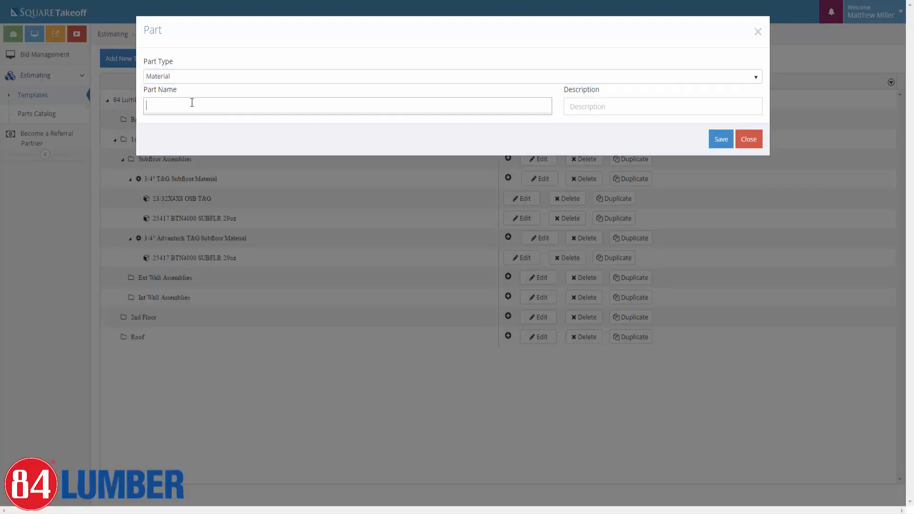
type("23/")
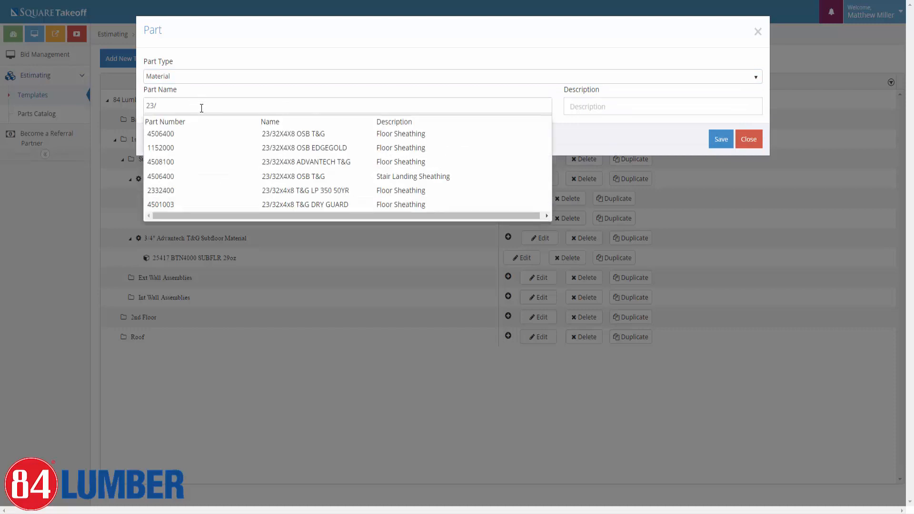
left_click(257, 161)
left_click(717, 141)
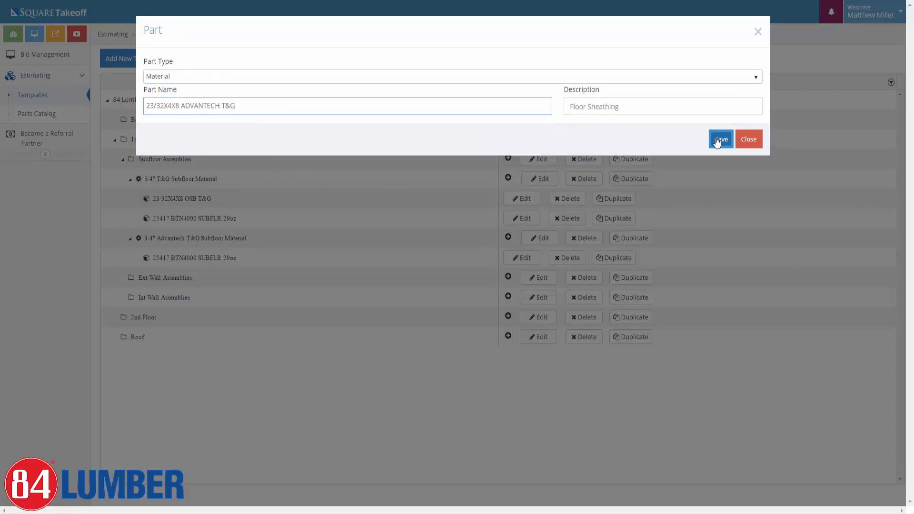
left_click(177, 143)
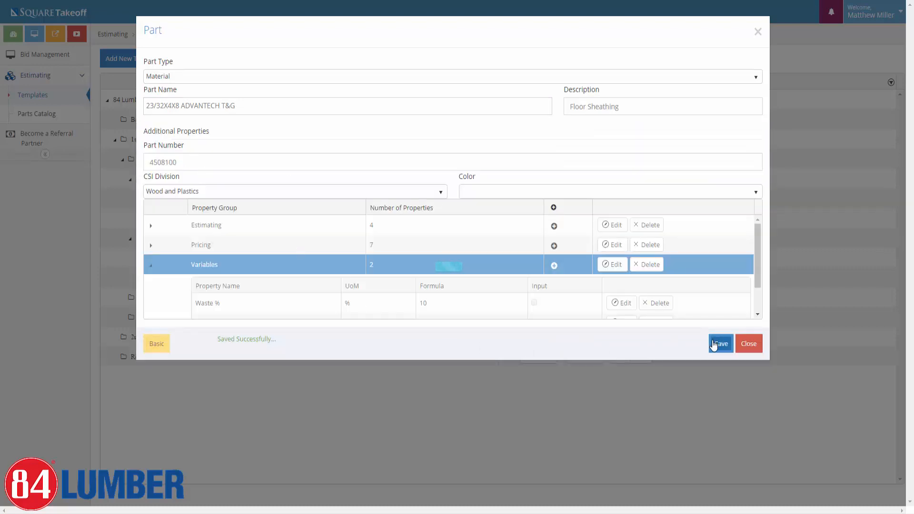
left_click(715, 345)
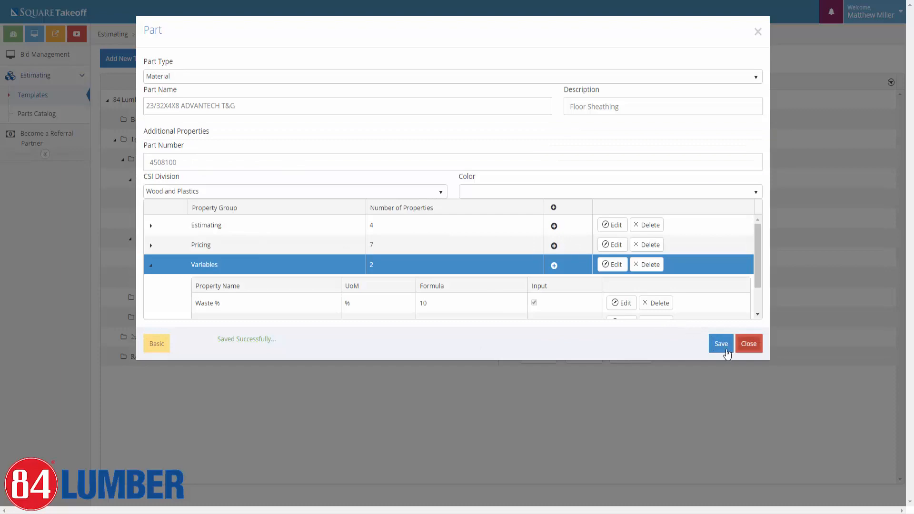
left_click(757, 348)
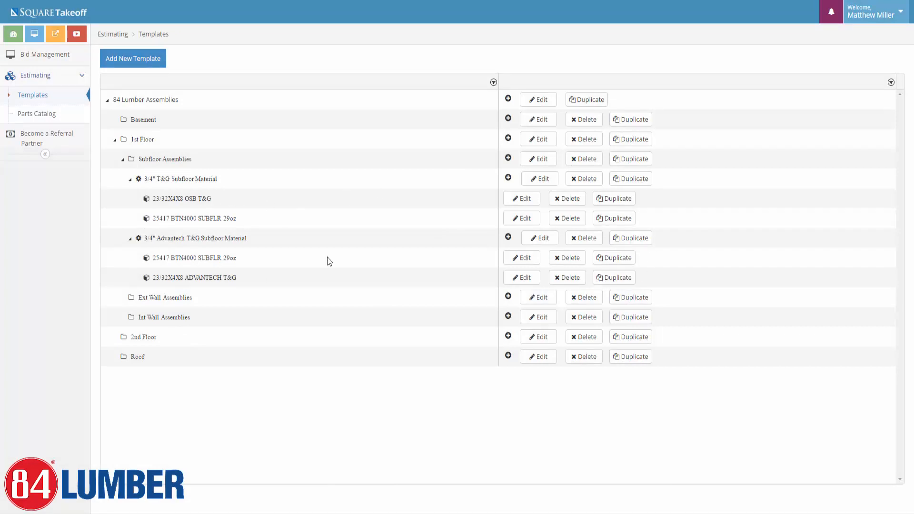
Collapse the subfloor assemblies and start a linear assembly named '2x4 8ft Ext Wall (Slab)' in Ext Wall Assemblies.
left_click(629, 242)
left_click(130, 180)
left_click(131, 199)
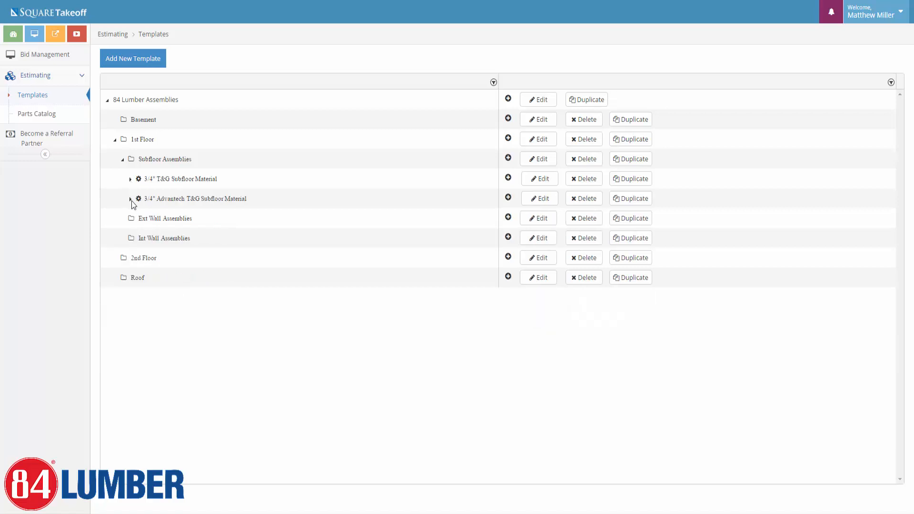
left_click(509, 218)
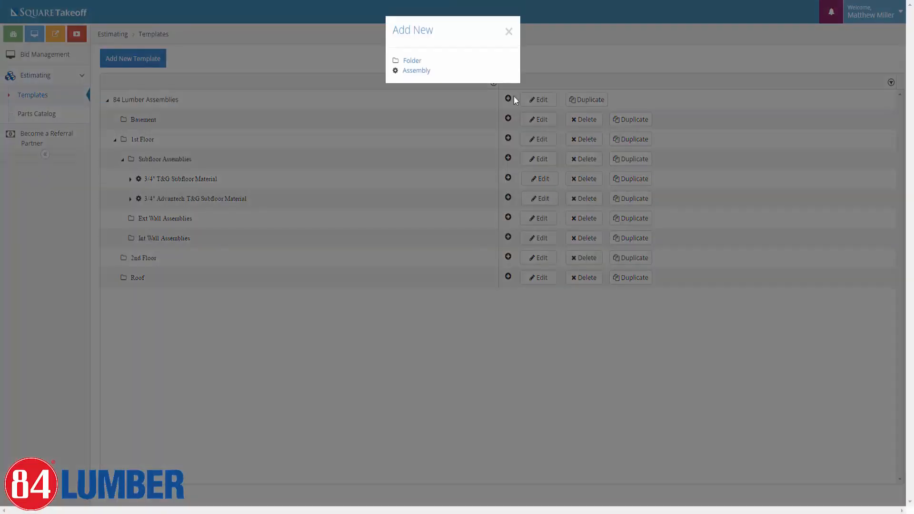
left_click(411, 73)
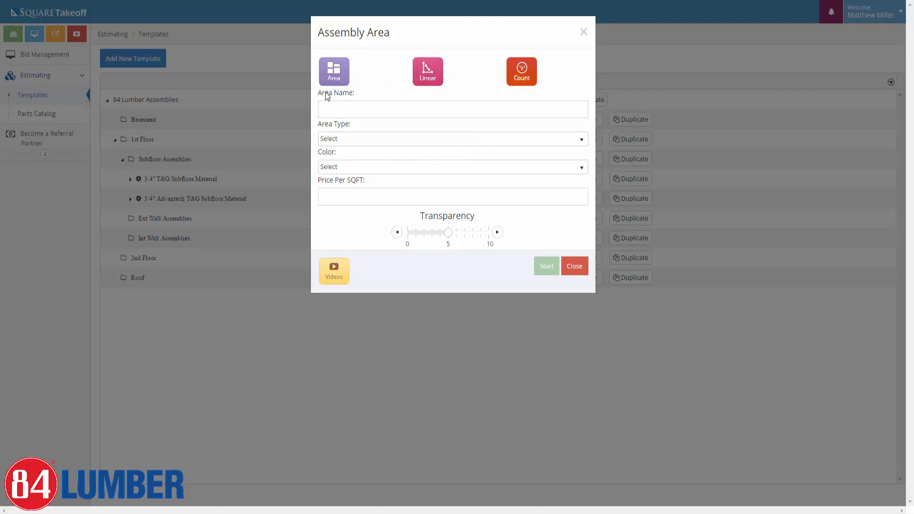
left_click(423, 85)
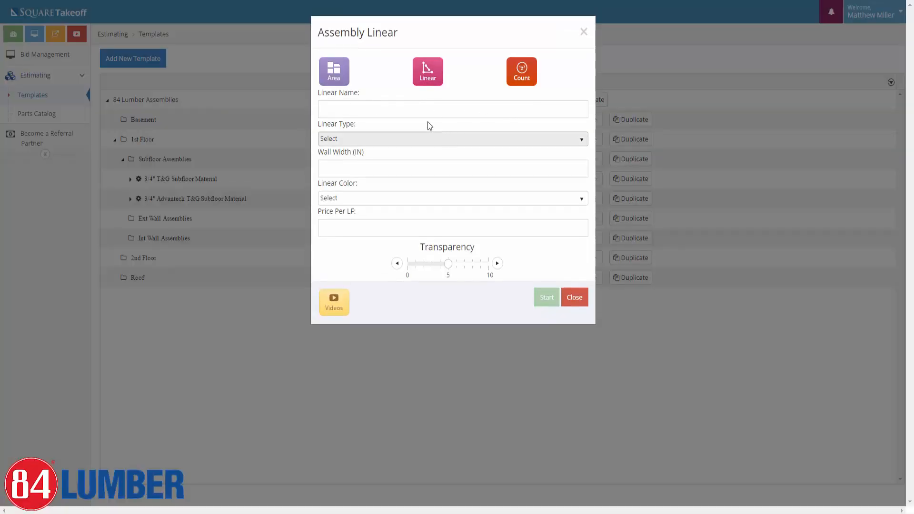
left_click(418, 110)
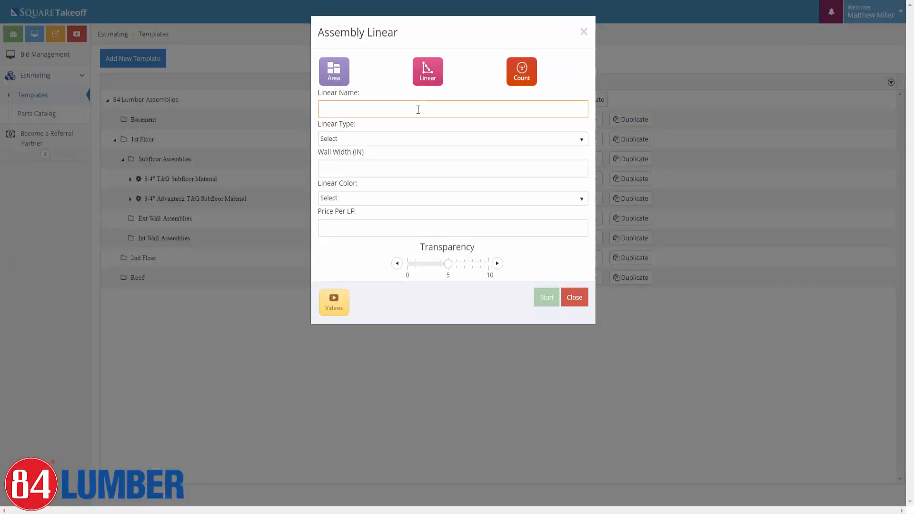
type("2x4")
type("8ft Ext Wall")
type("on Slab")
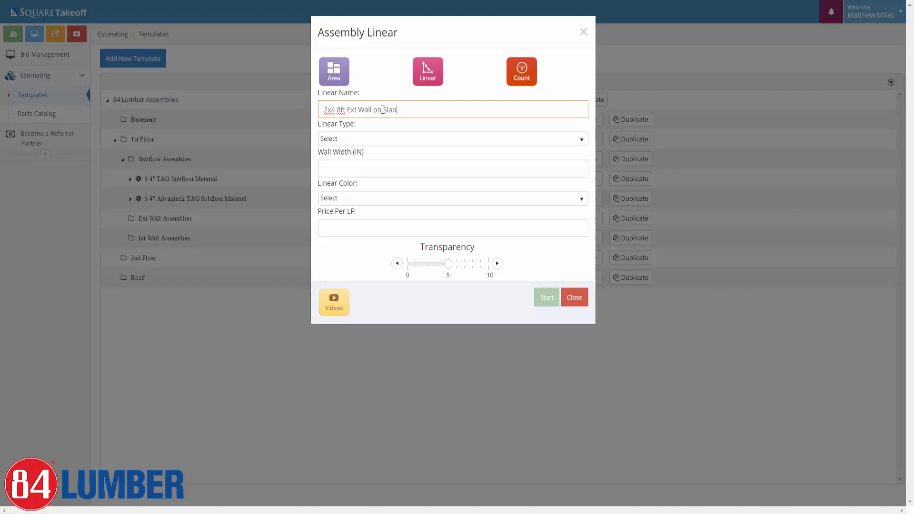
left_click_drag(383, 110, 374, 110)
key("BackSpace")
type("(")
Make it Standard Linear, 4 wide, DarkOrange with transparency 9, and create it.
left_click(339, 143)
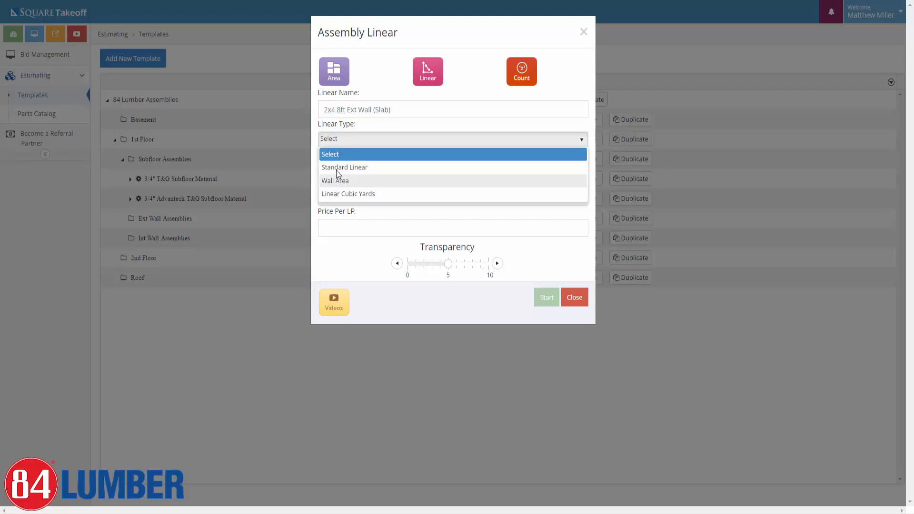
left_click(345, 170)
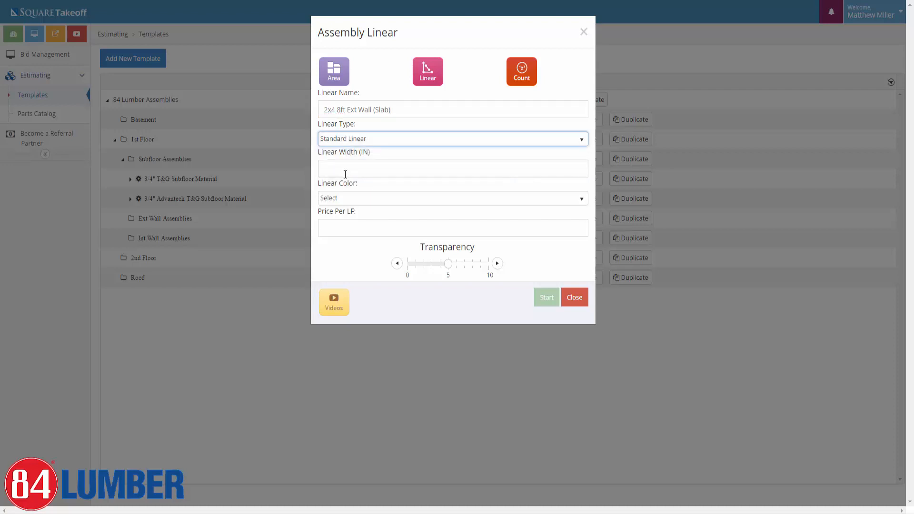
left_click(380, 167)
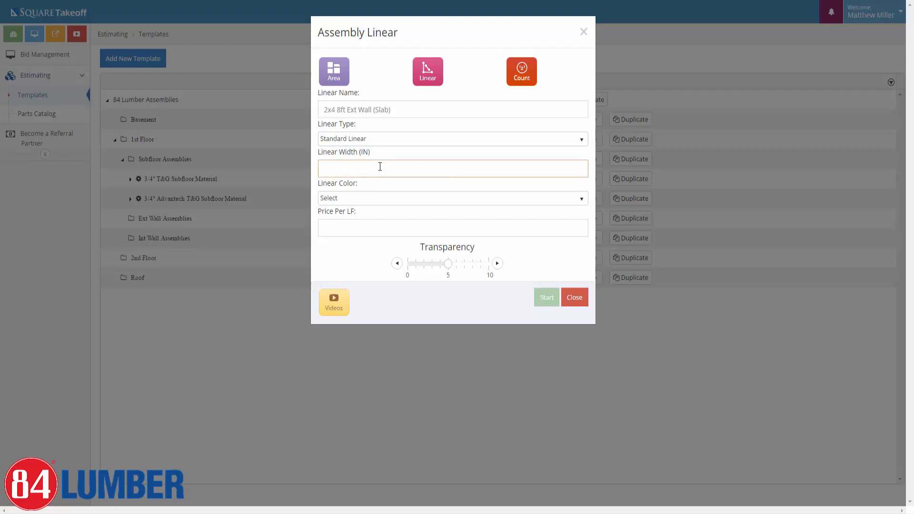
type("4")
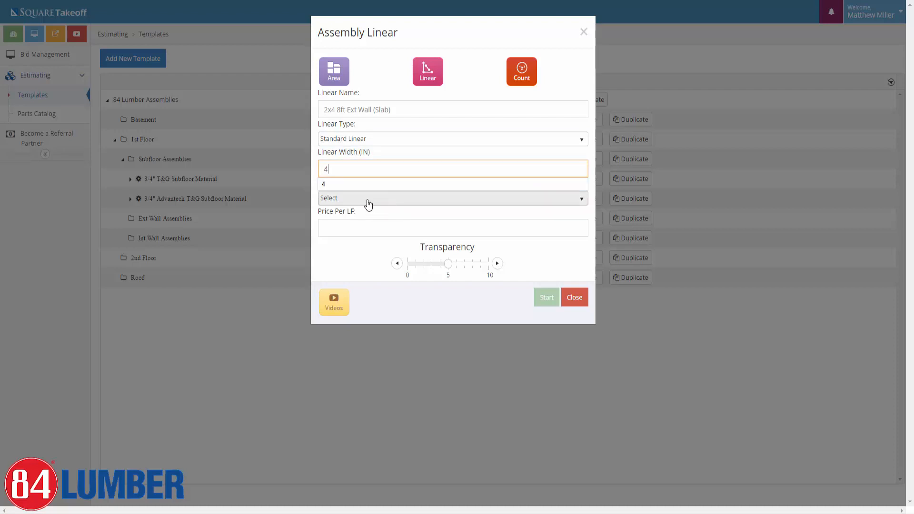
left_click(367, 202)
scroll(346, 254, "down", 3)
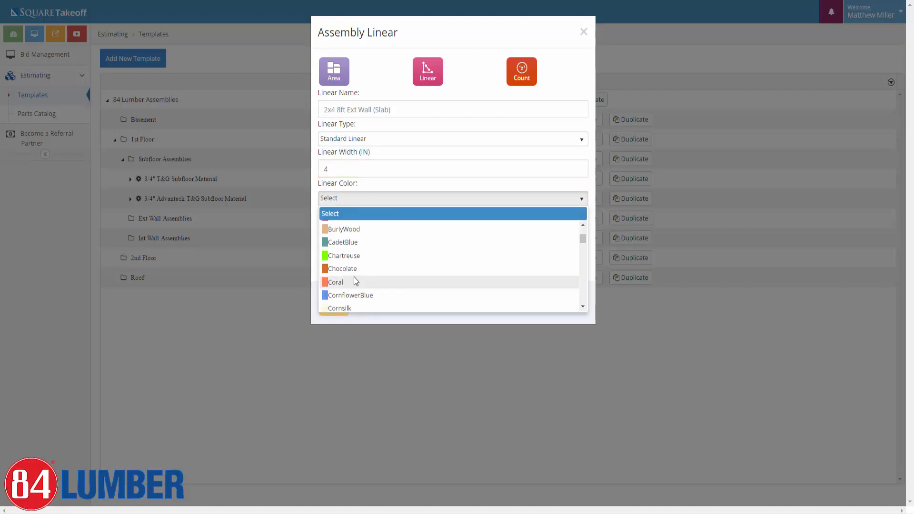
scroll(345, 276, "down", 4)
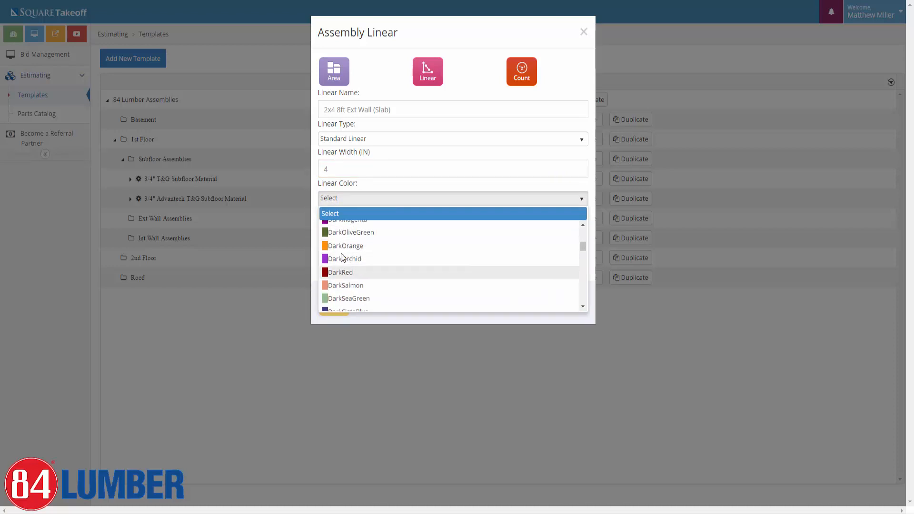
left_click(402, 245)
left_click(481, 263)
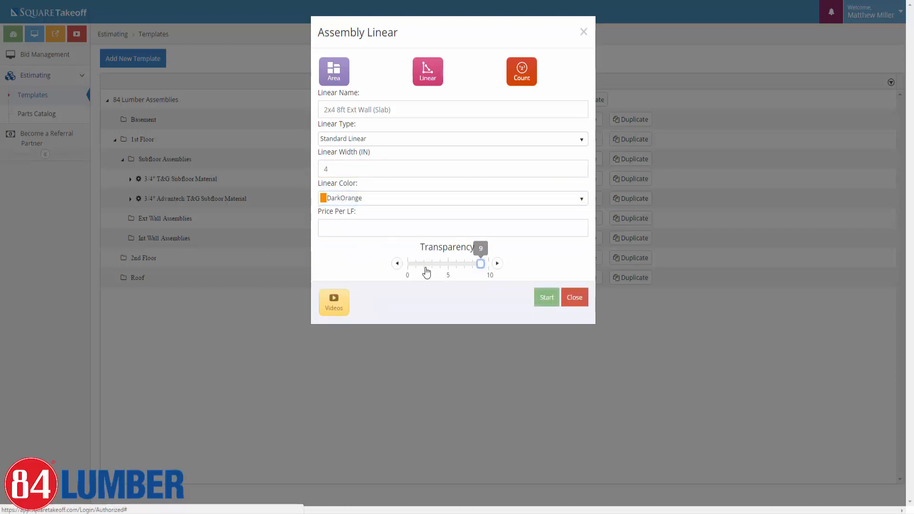
left_click(544, 303)
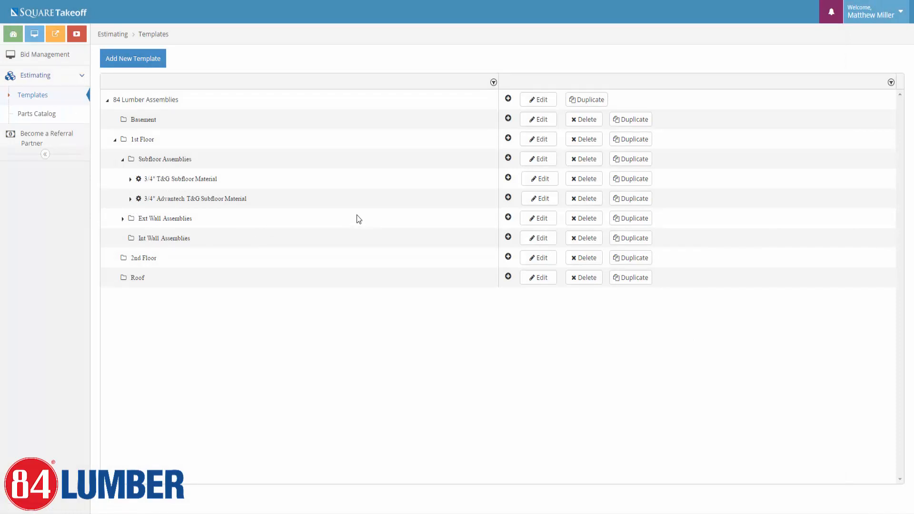
left_click(122, 219)
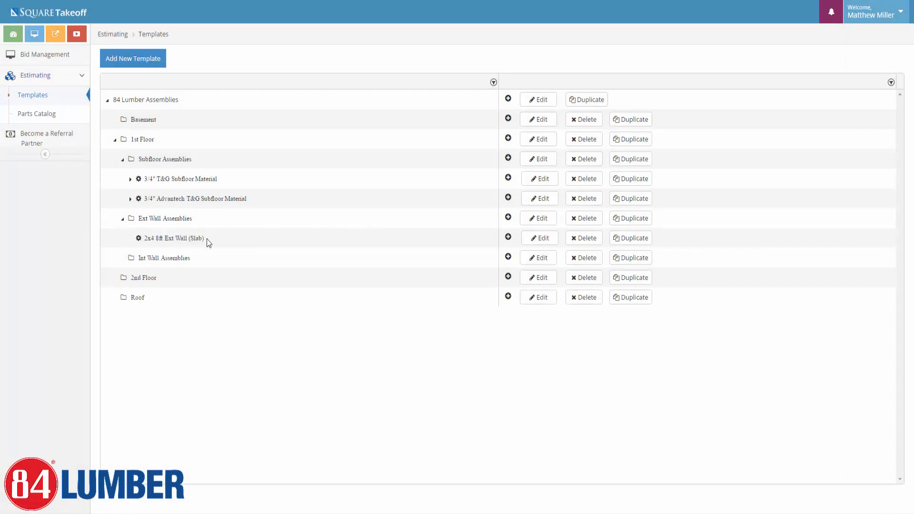
Add and save the 2X4X16 SYP TREATED #2 Material part in the wall assembly.
left_click(508, 237)
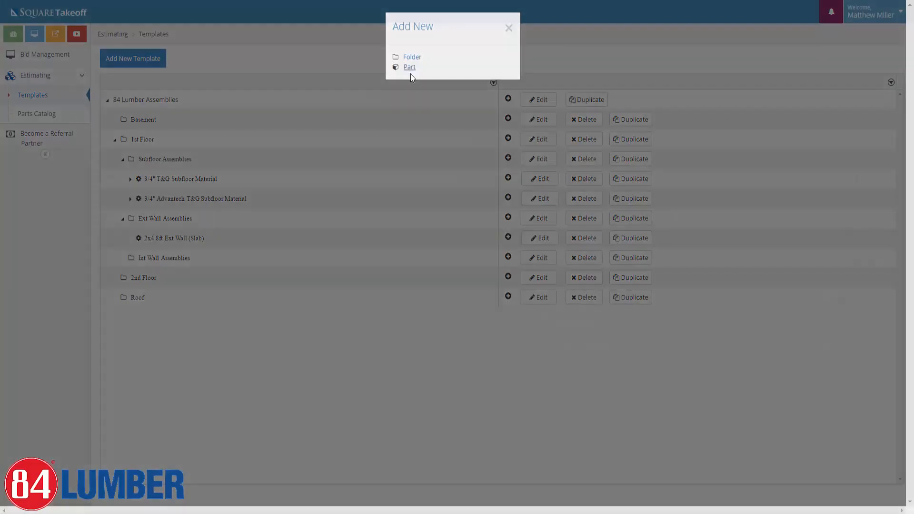
left_click(409, 72)
left_click(231, 77)
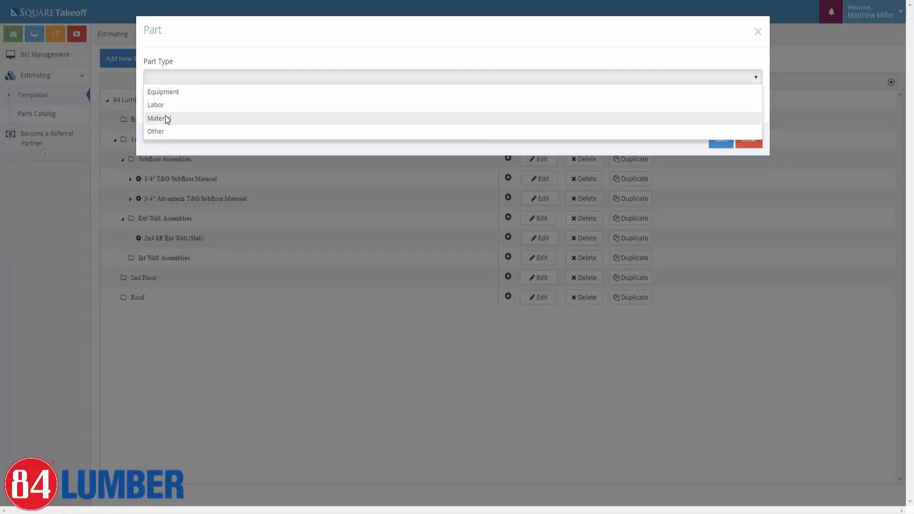
left_click(167, 118)
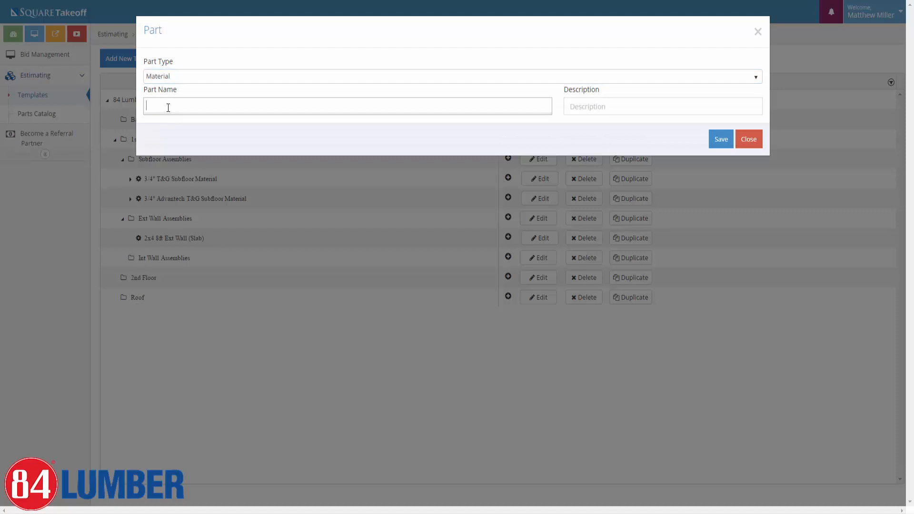
type("2x4x16")
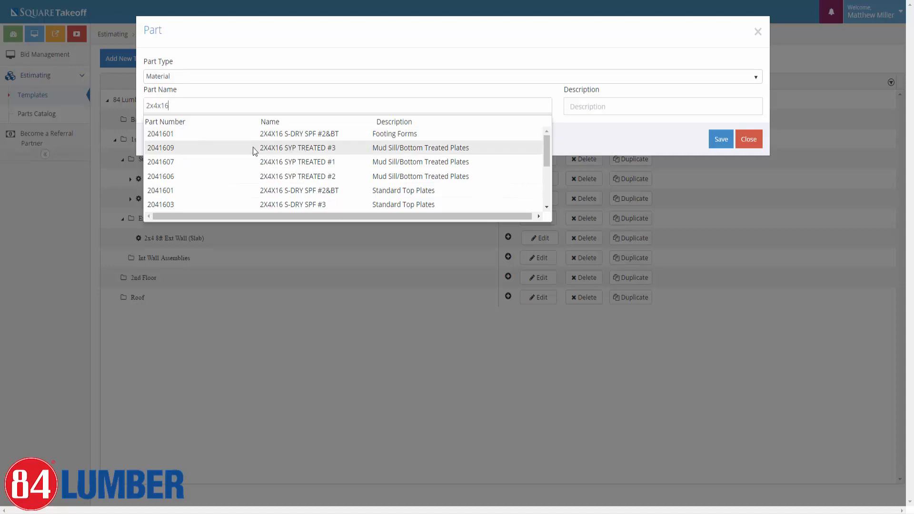
left_click(300, 181)
left_click(727, 138)
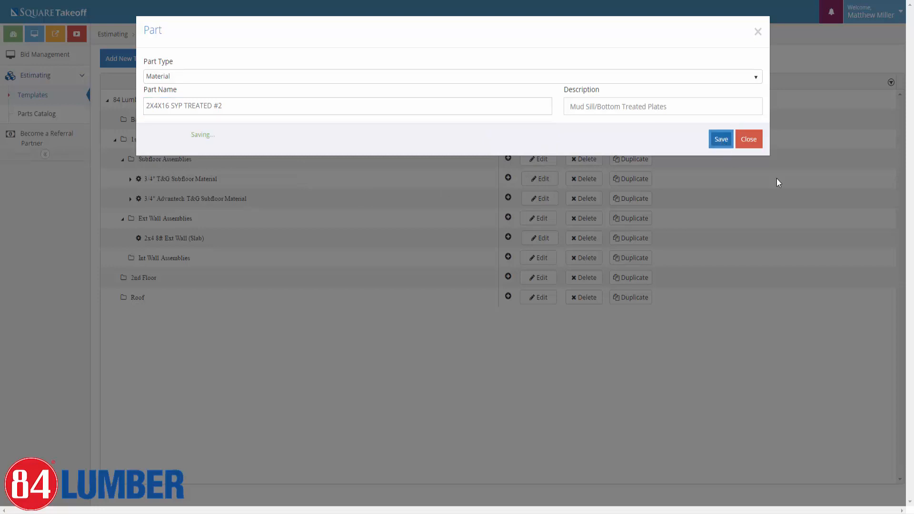
left_click(164, 139)
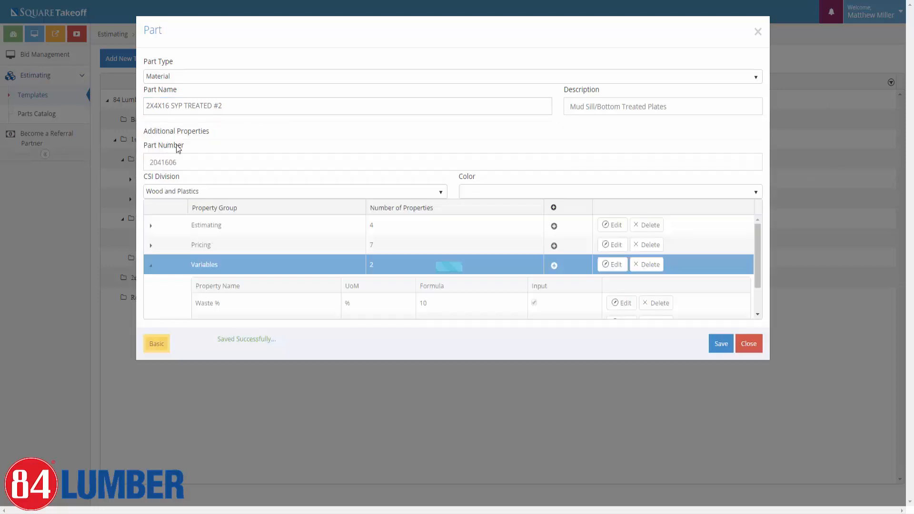
scroll(240, 275, "down", 1)
scroll(219, 286, "up", 1)
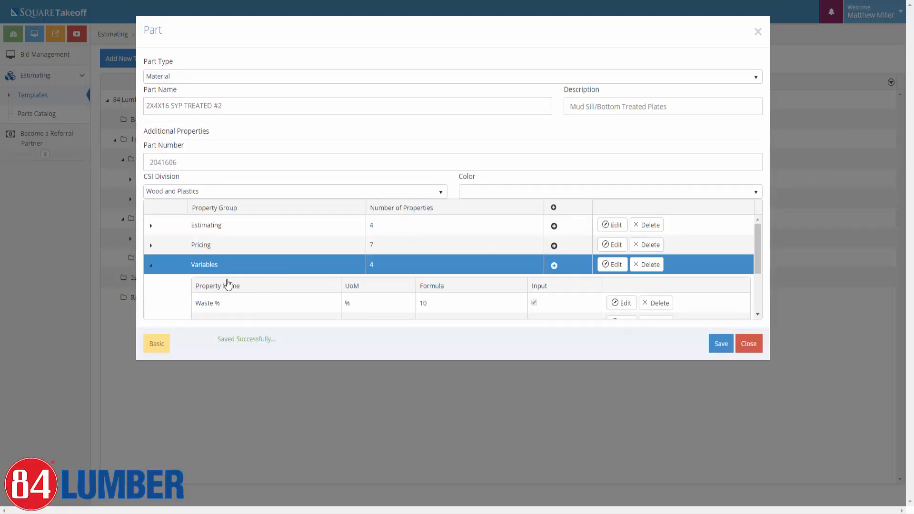
scroll(238, 281, "down", 2)
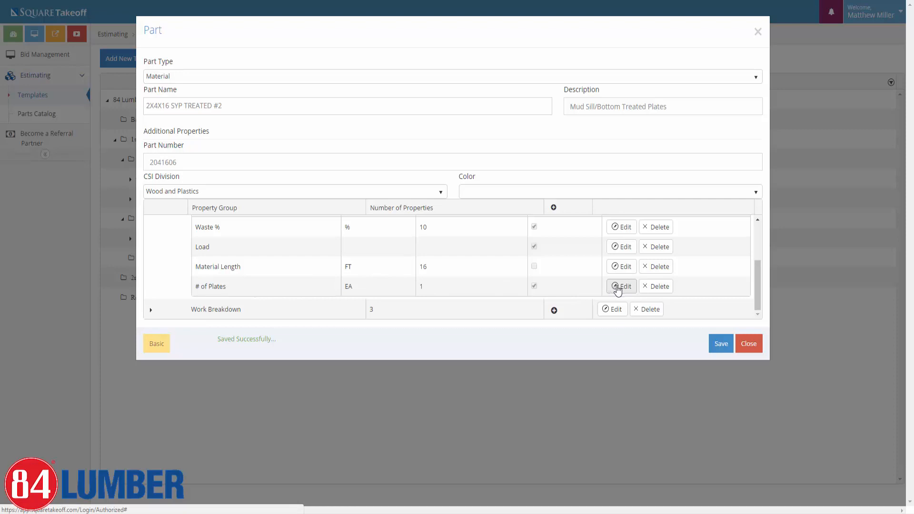
Set # of Plates to 2, then back to 1, and save and close the treated plate part.
left_click(618, 286)
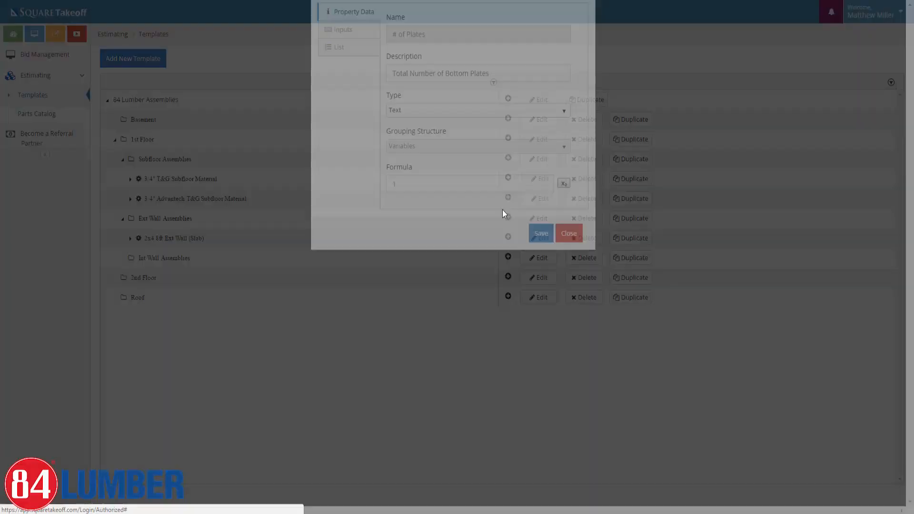
left_click(428, 235)
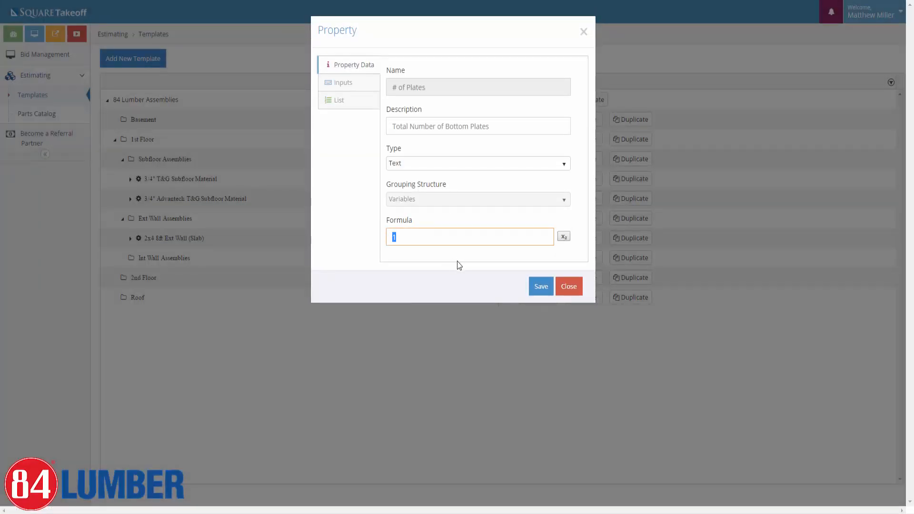
type("2")
left_click(541, 286)
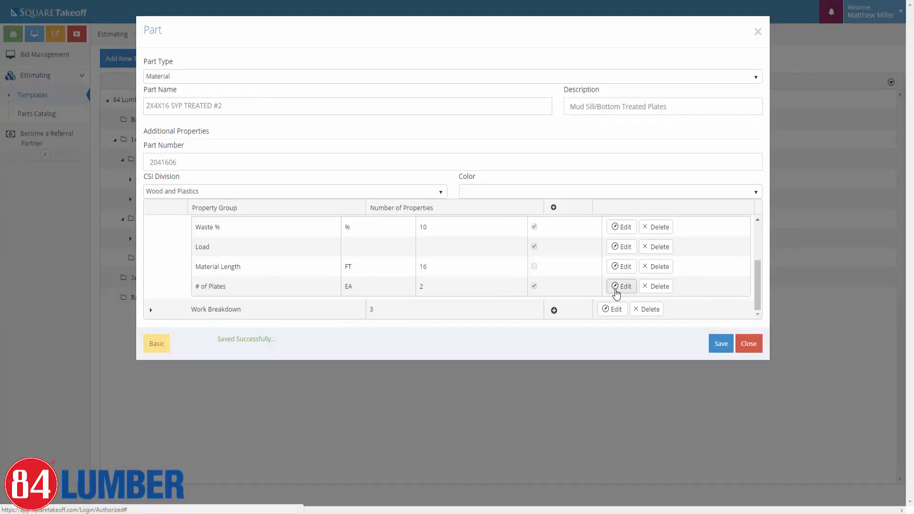
left_click(615, 288)
left_click_drag(407, 240, 370, 242)
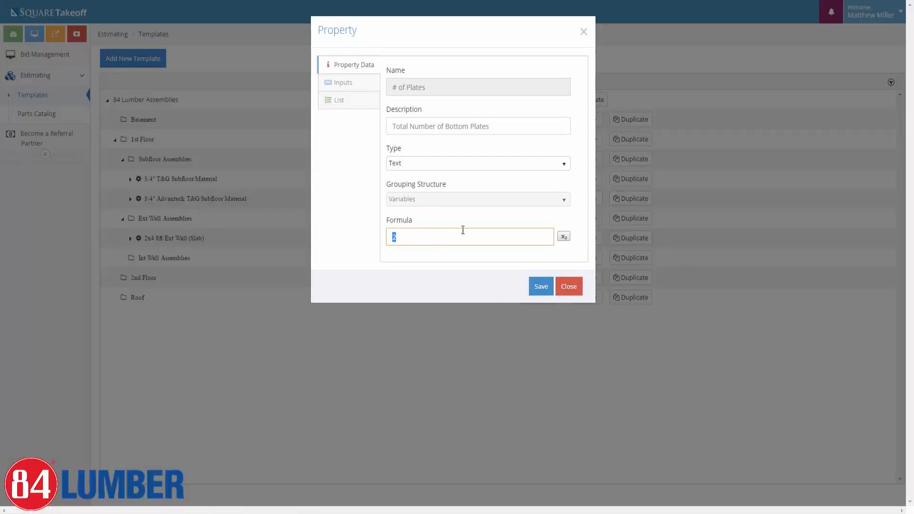
type("1")
left_click(541, 286)
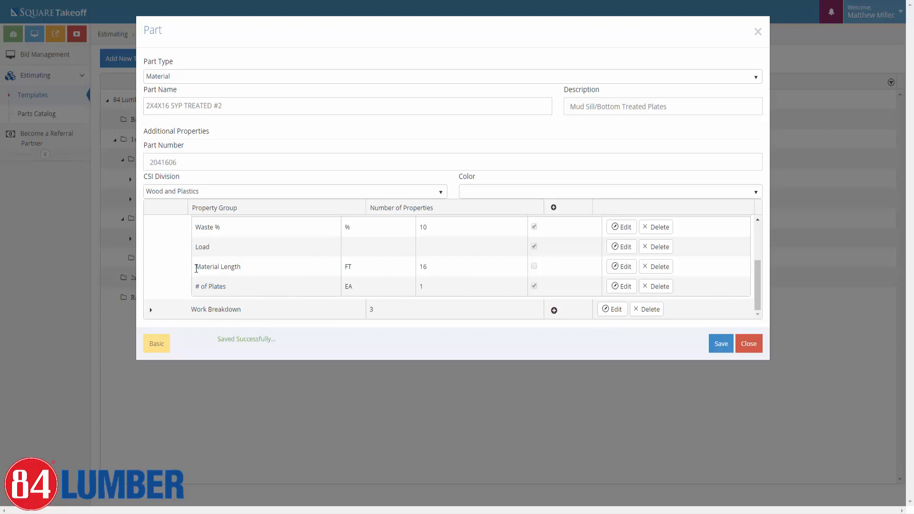
left_click(724, 345)
left_click(743, 347)
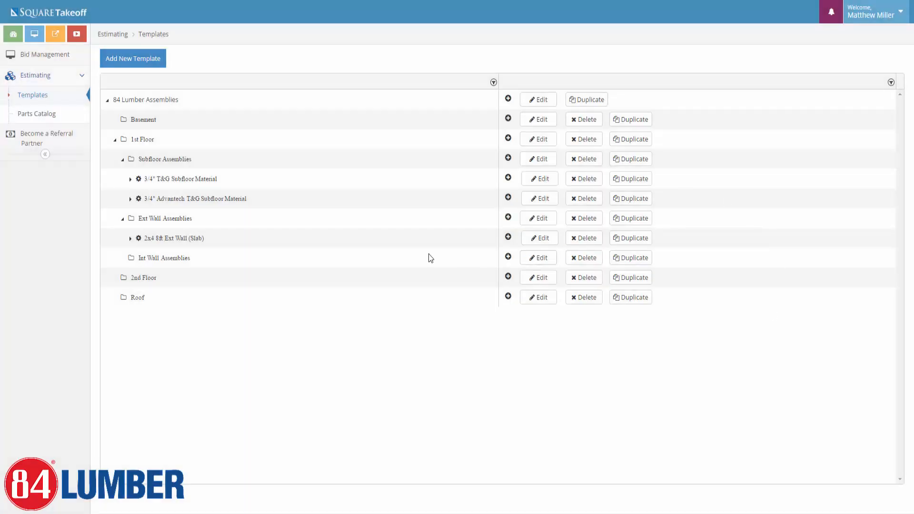
Add a Material part, searching 2x4 lengths, and save 2X4X92-5/8 S-DRY SPF S.
left_click(508, 237)
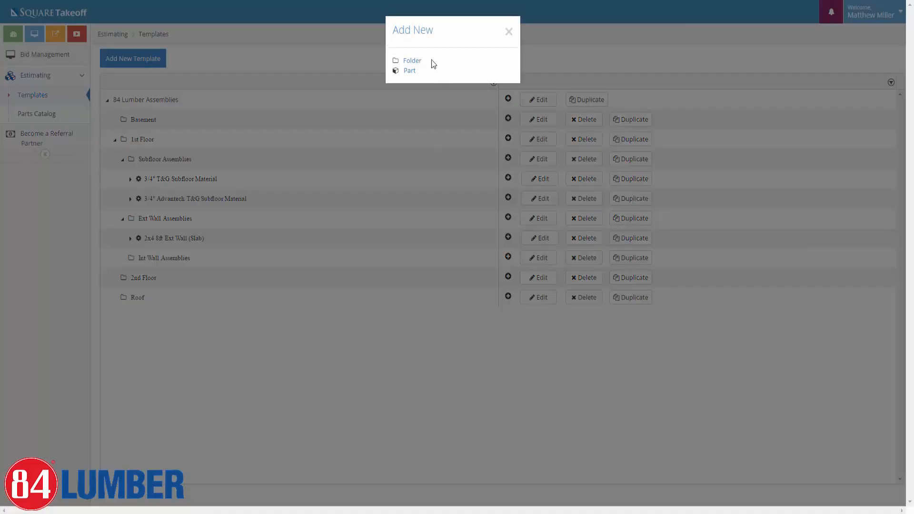
left_click(408, 71)
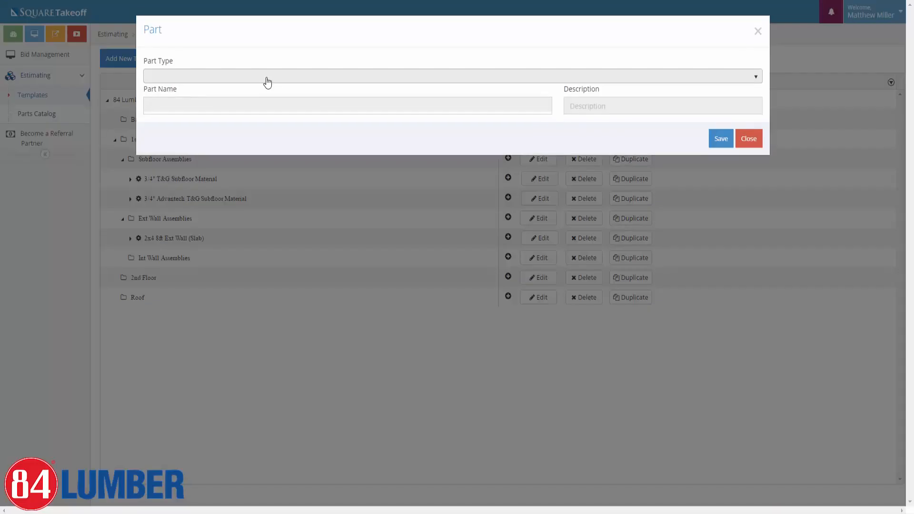
left_click(206, 79)
left_click(169, 116)
left_click(168, 107)
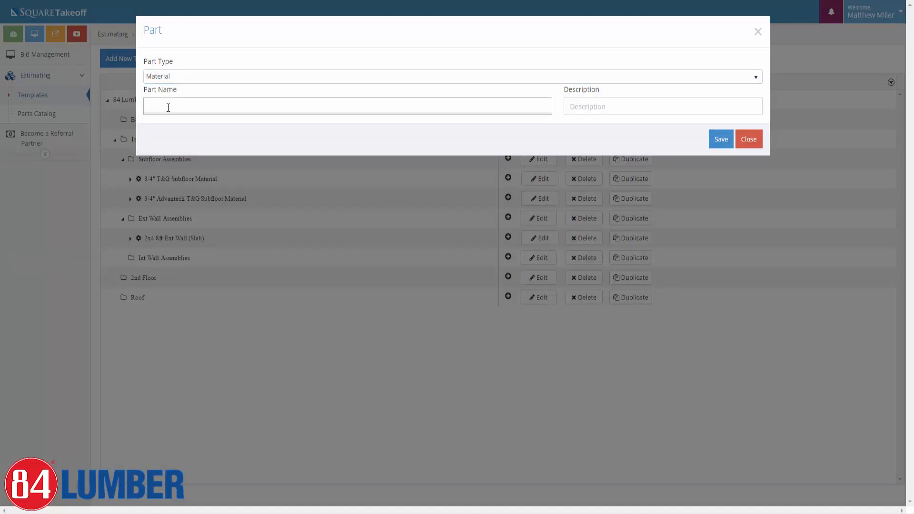
type("2x4")
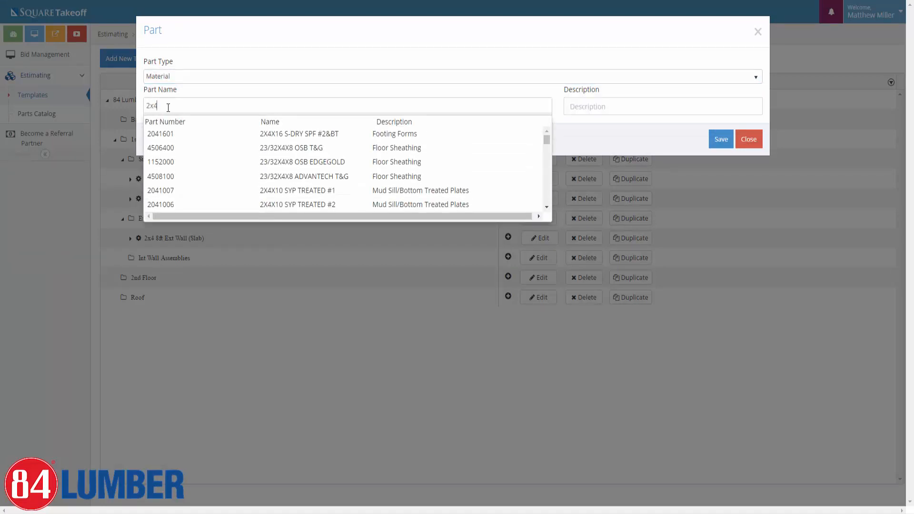
type("x16")
key("BackSpace")
key("BackSpace")
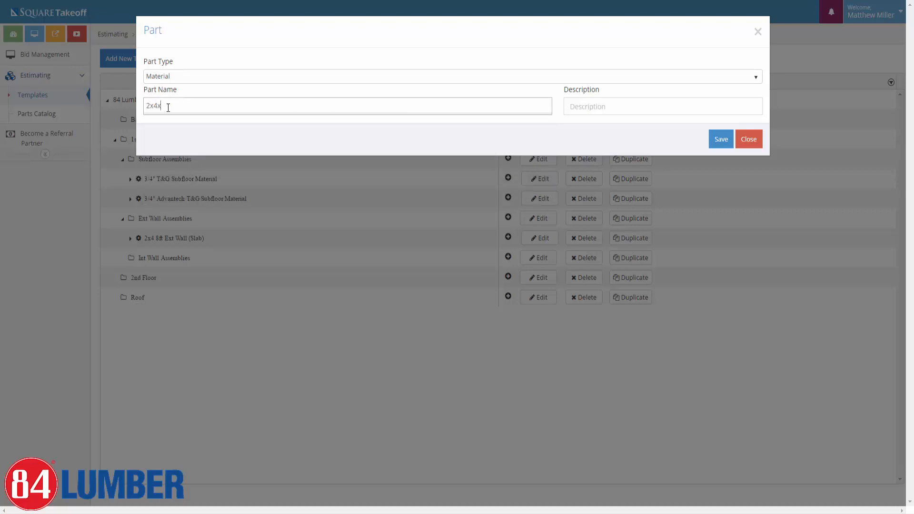
type("8")
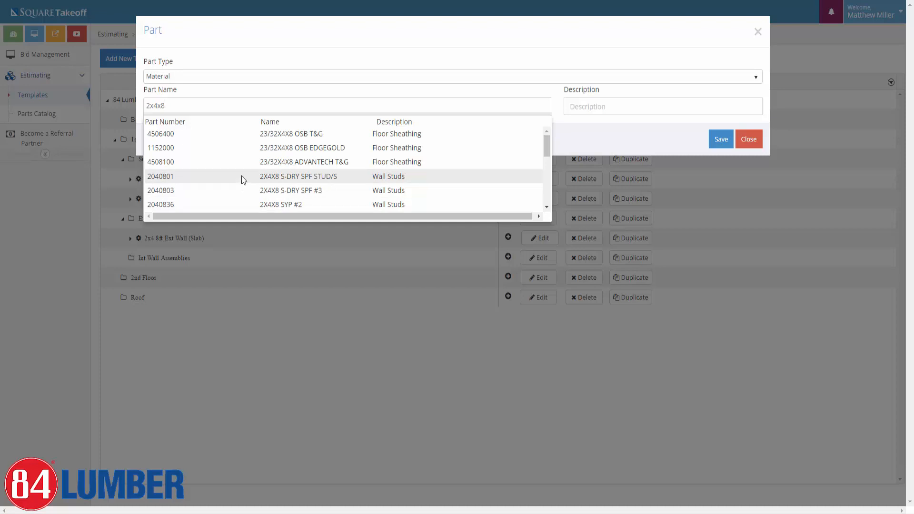
key("BackSpace")
type("92")
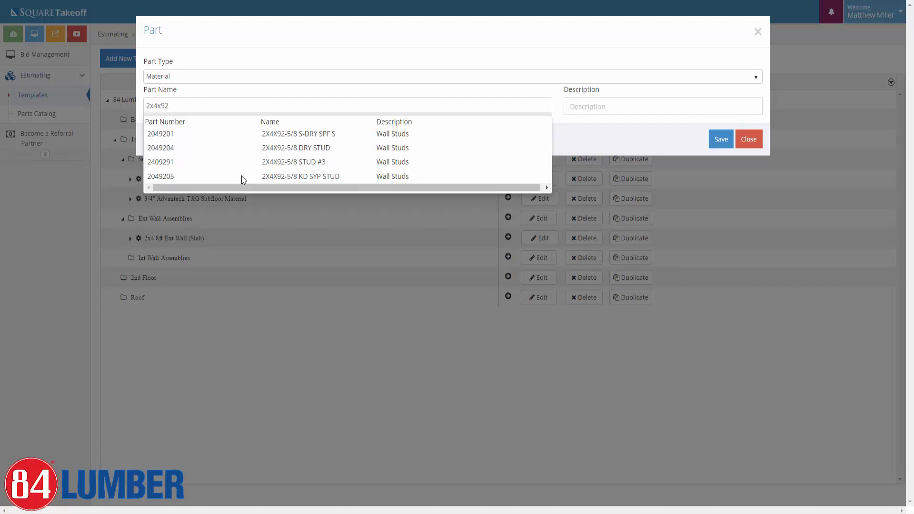
left_click(291, 137)
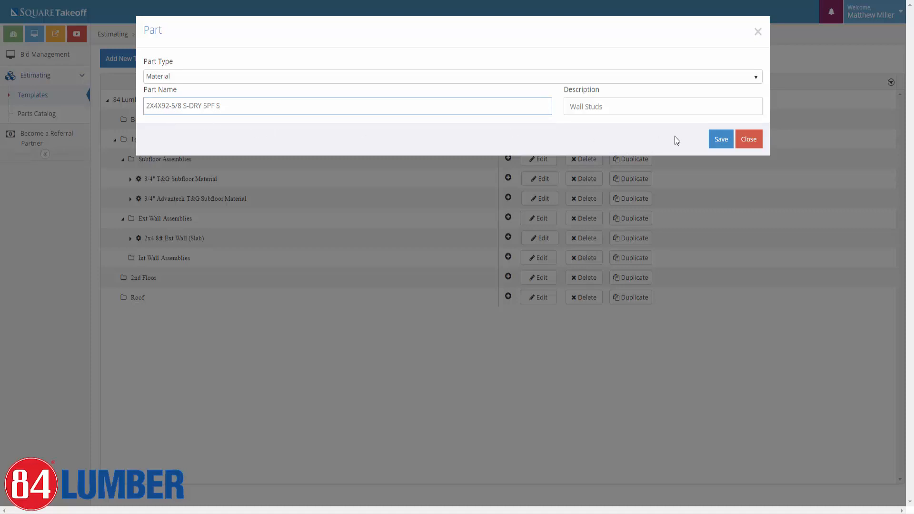
left_click(714, 148)
Review the stud's properties with On Center Spacing 16 in, then save and close it.
left_click(169, 143)
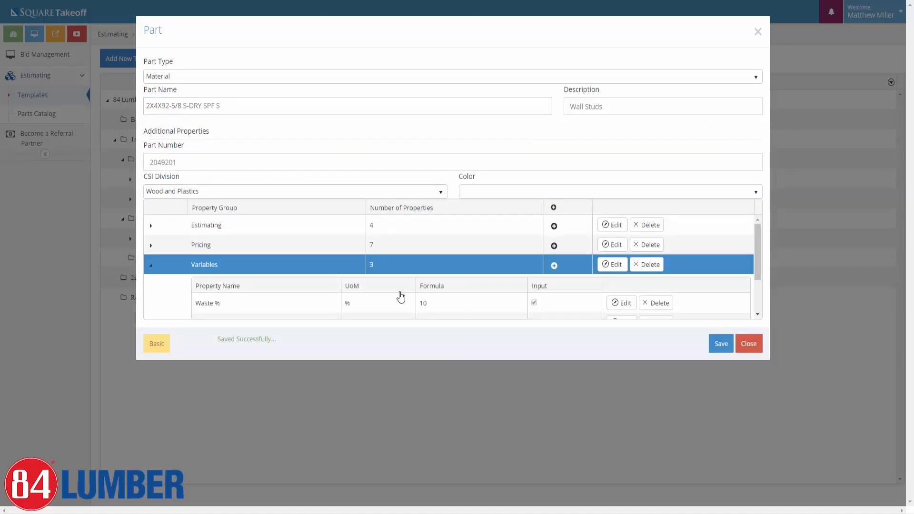
scroll(427, 288, "down", 2)
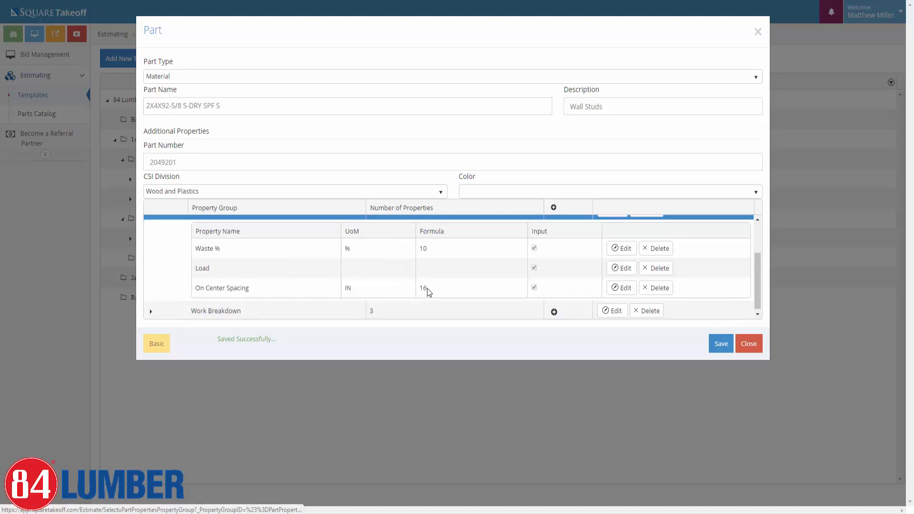
left_click(621, 247)
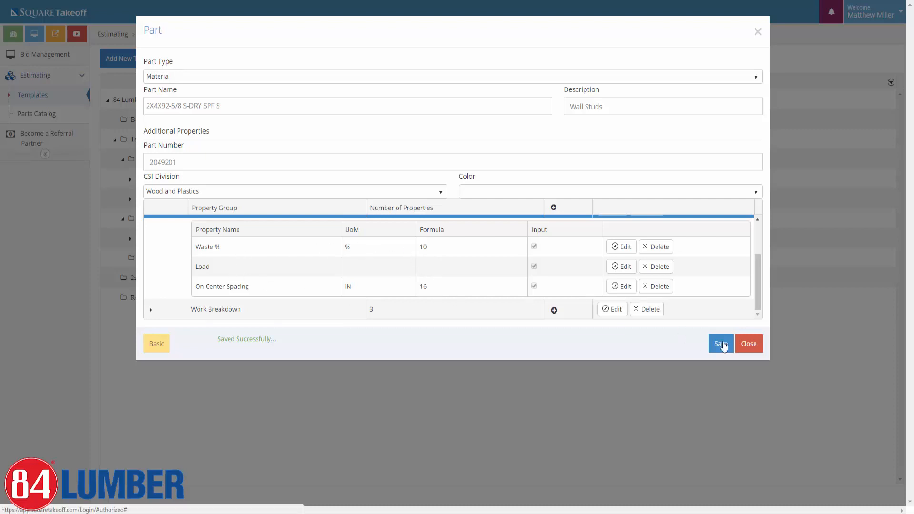
left_click(719, 347)
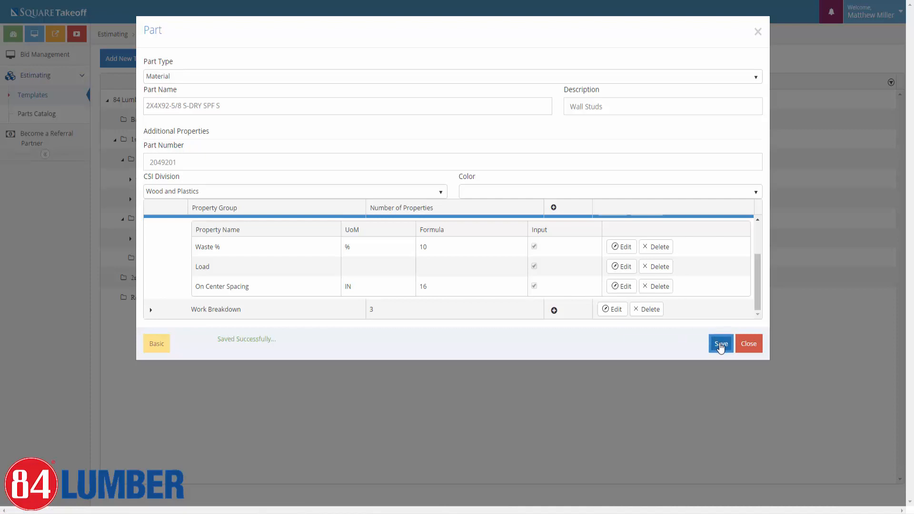
left_click(749, 349)
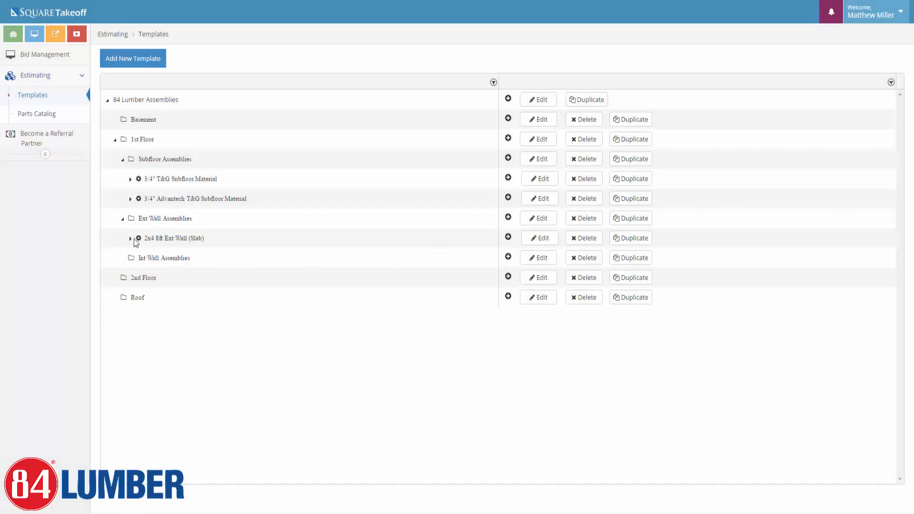
Add the 2X4X16 S-DRY SPF #2&BT Material part, confirming # of Plates 2, then close it.
left_click(130, 239)
left_click(507, 237)
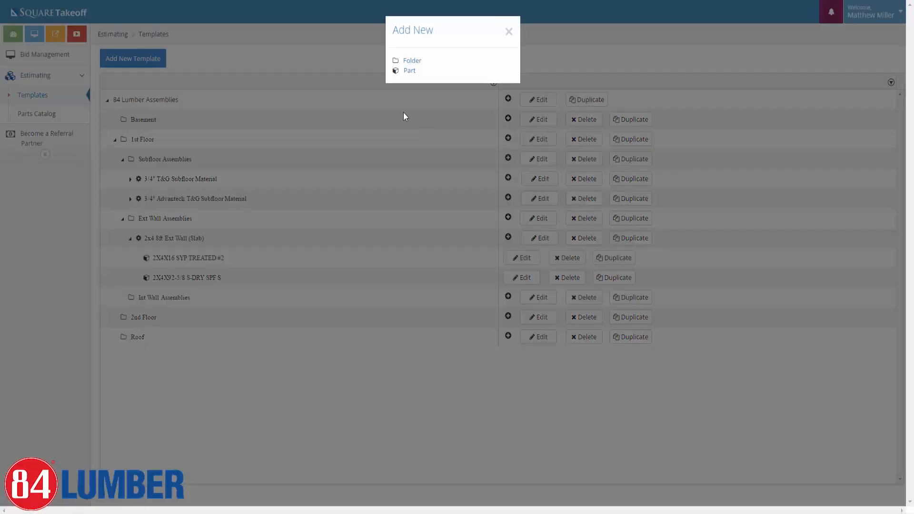
left_click(410, 71)
left_click(279, 77)
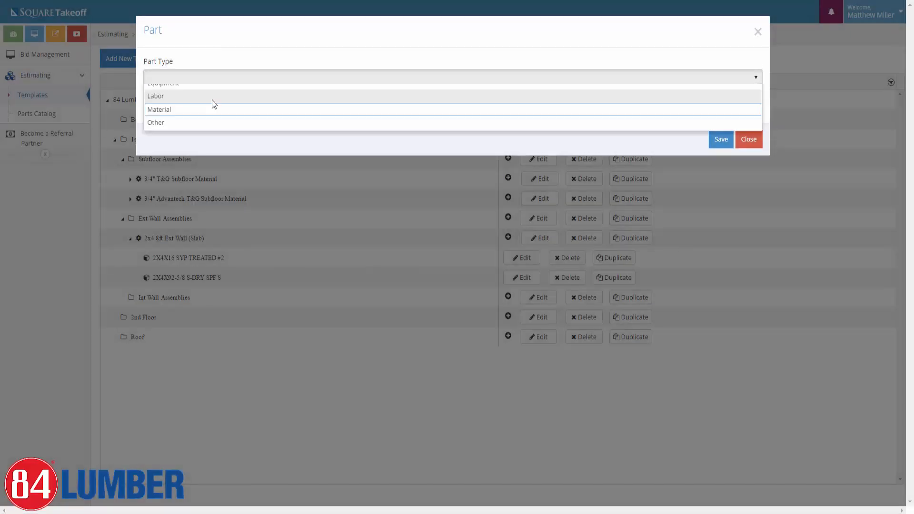
left_click(189, 118)
left_click(179, 109)
type("2")
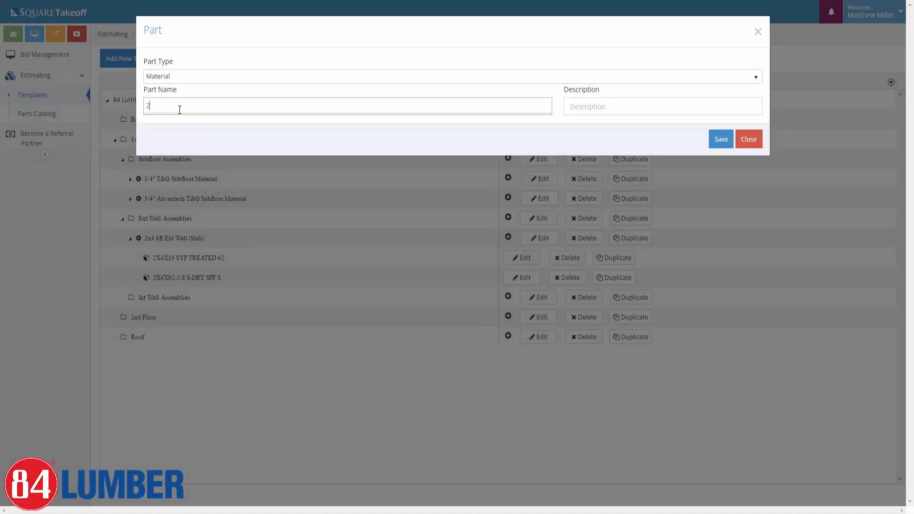
type("x4x16")
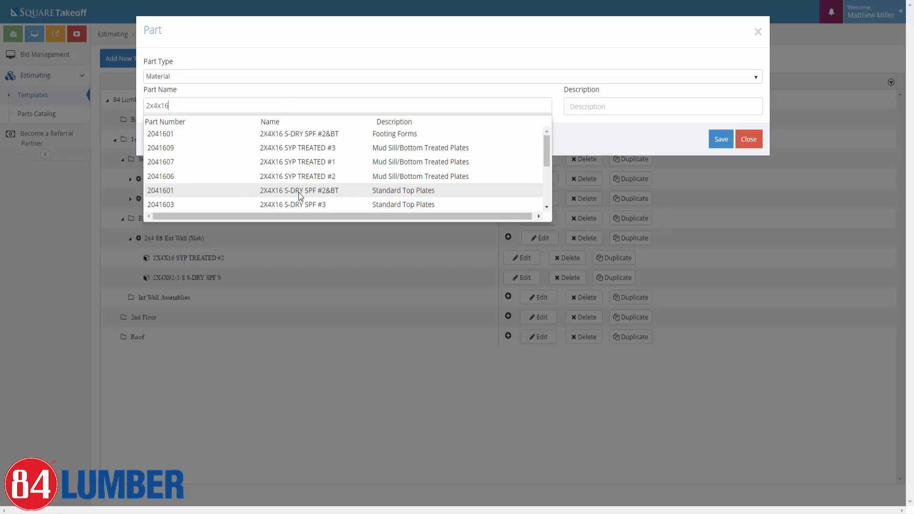
left_click(299, 190)
left_click(723, 141)
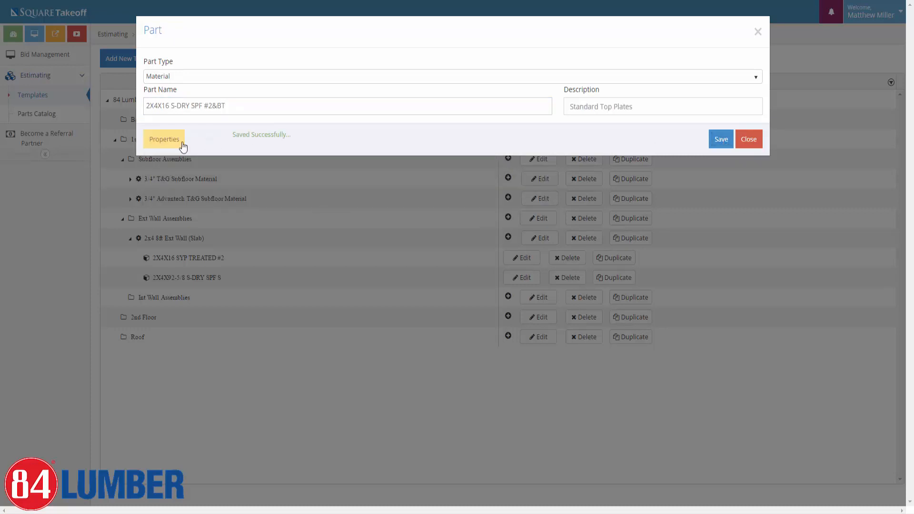
left_click(164, 140)
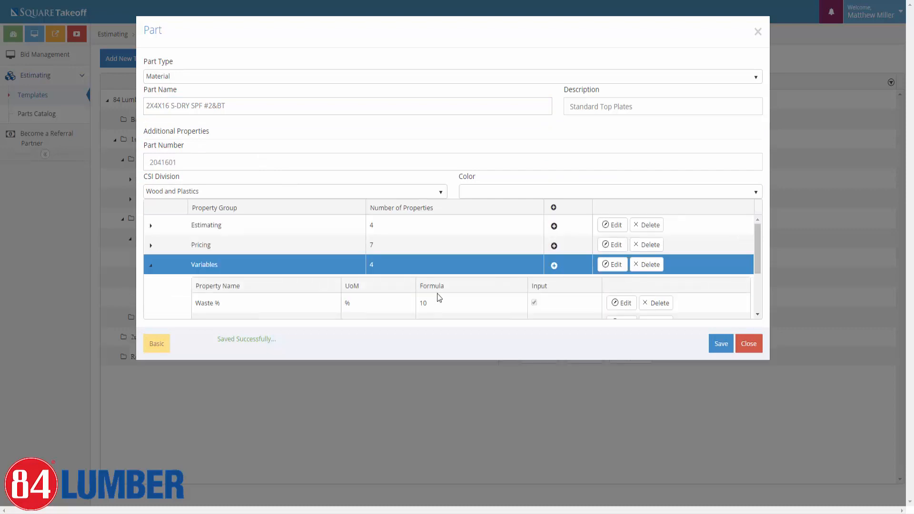
scroll(437, 290, "down", 2)
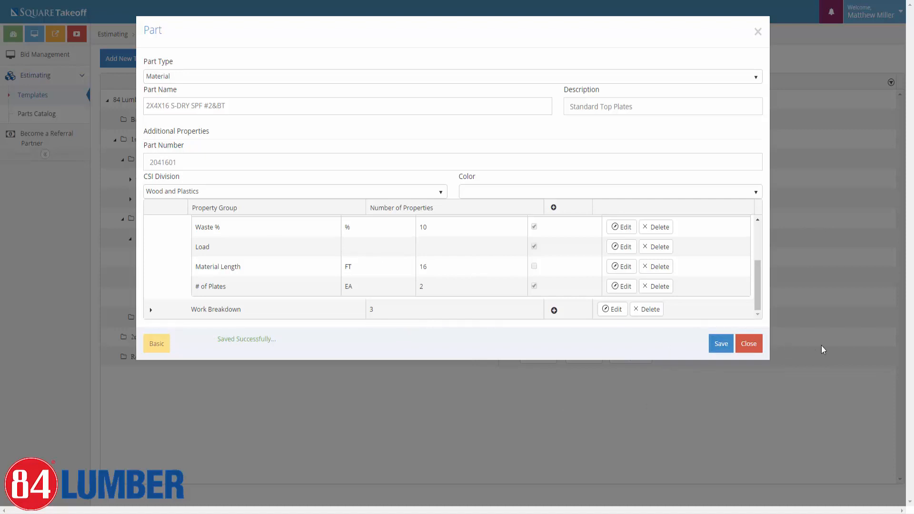
left_click(749, 344)
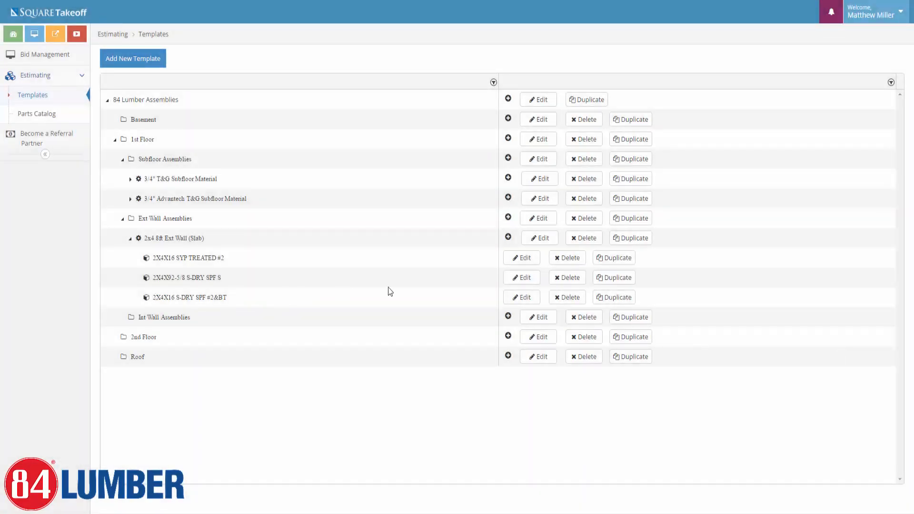
Add a 7/16X4X8 OSB Material part to the 2x4 8ft Ext Wall (Slab) assembly and save it.
left_click(507, 238)
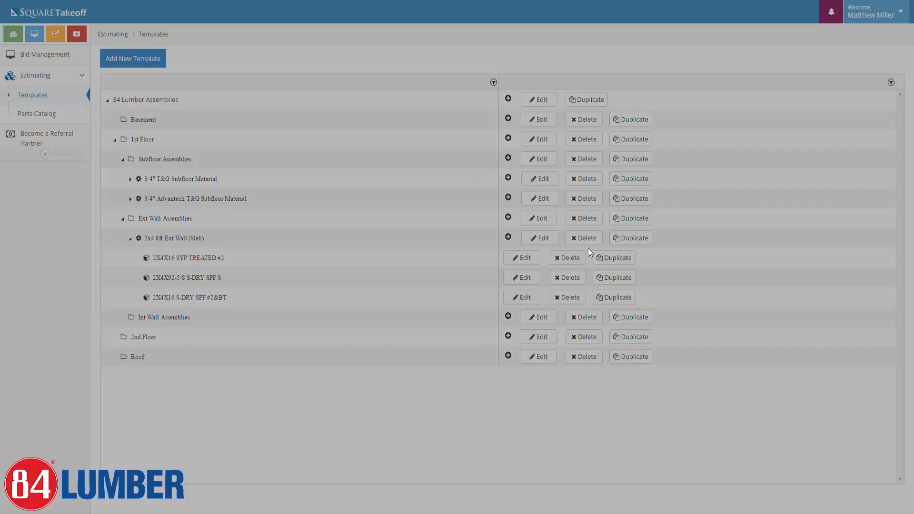
left_click(417, 71)
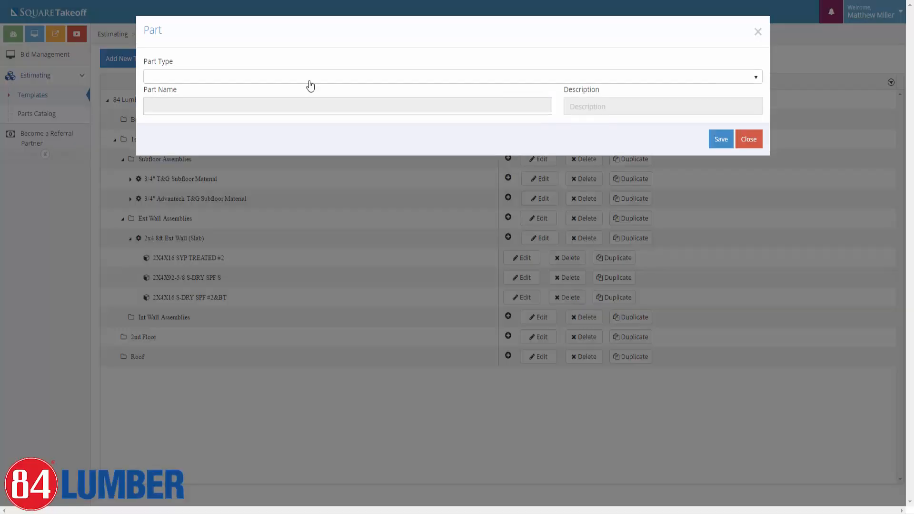
left_click(226, 79)
left_click(172, 118)
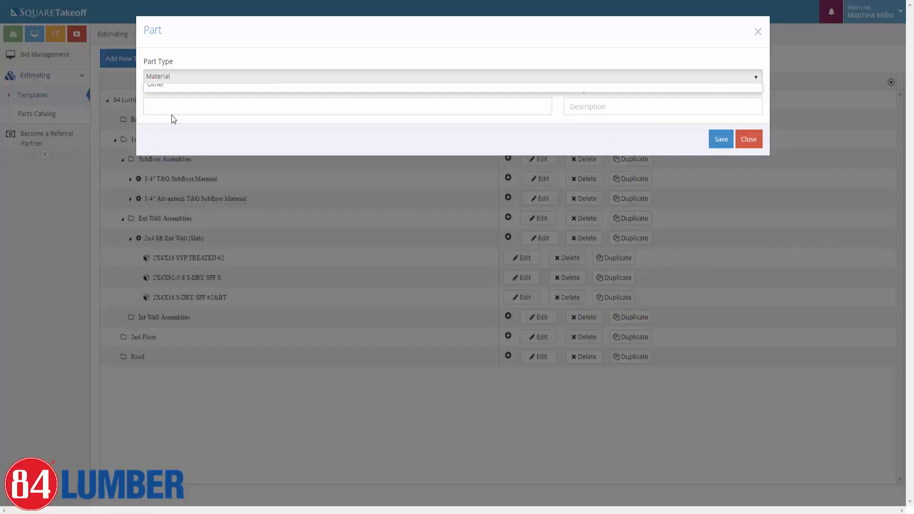
left_click(169, 105)
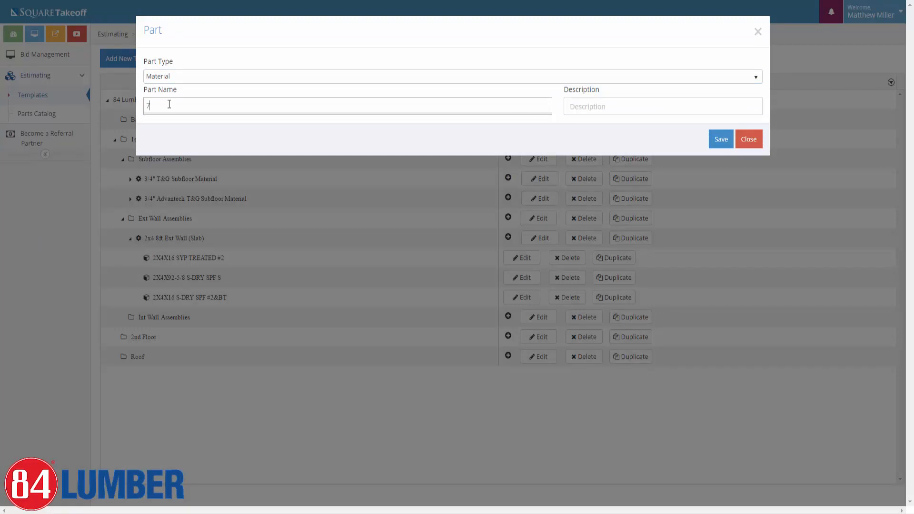
type("7/16")
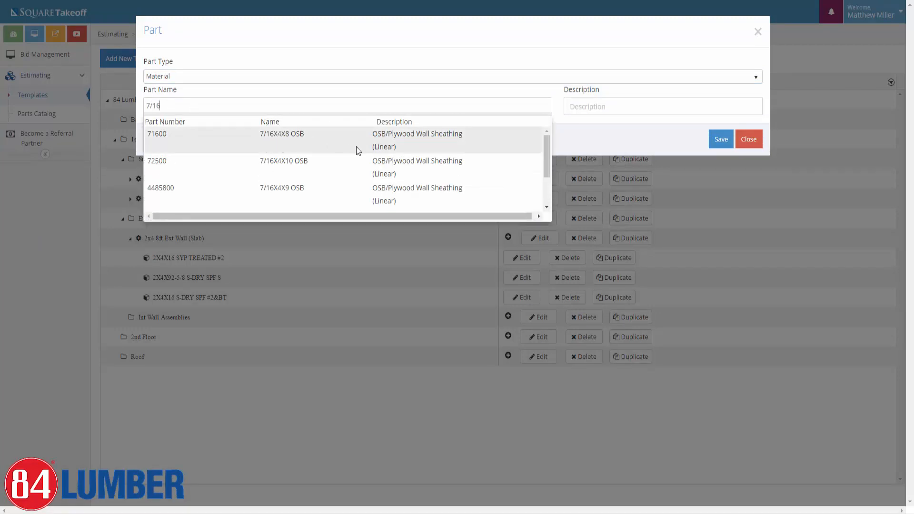
scroll(423, 153, "down", 3)
scroll(438, 169, "up", 3)
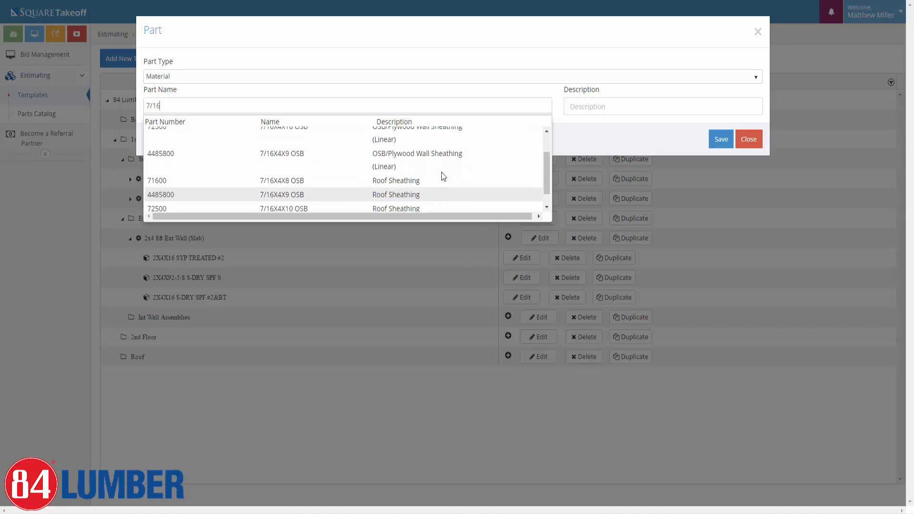
left_click(180, 142)
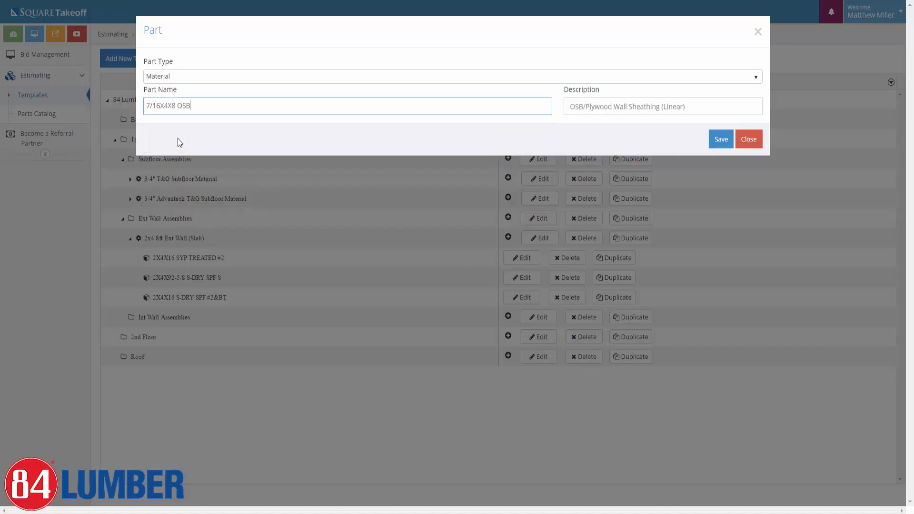
left_click(719, 141)
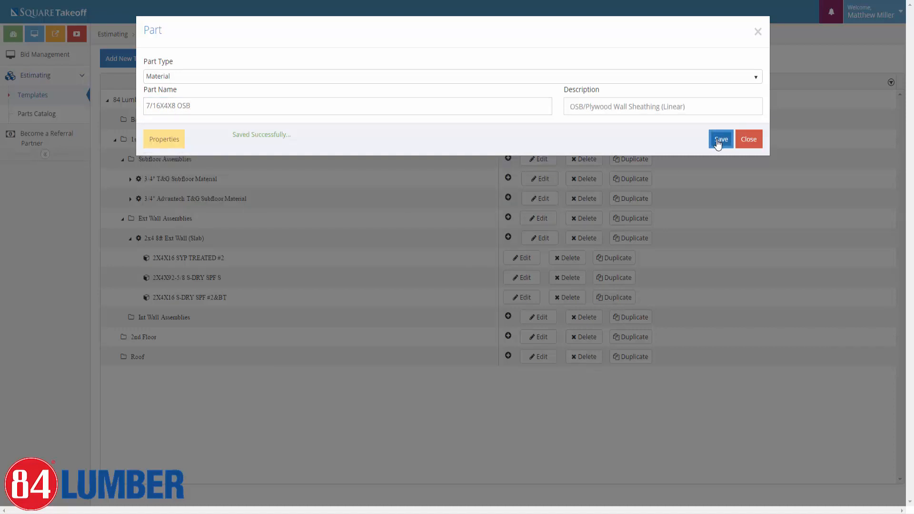
Set the OSB part's Wall Height formula to 8, then save and close the part.
left_click(158, 141)
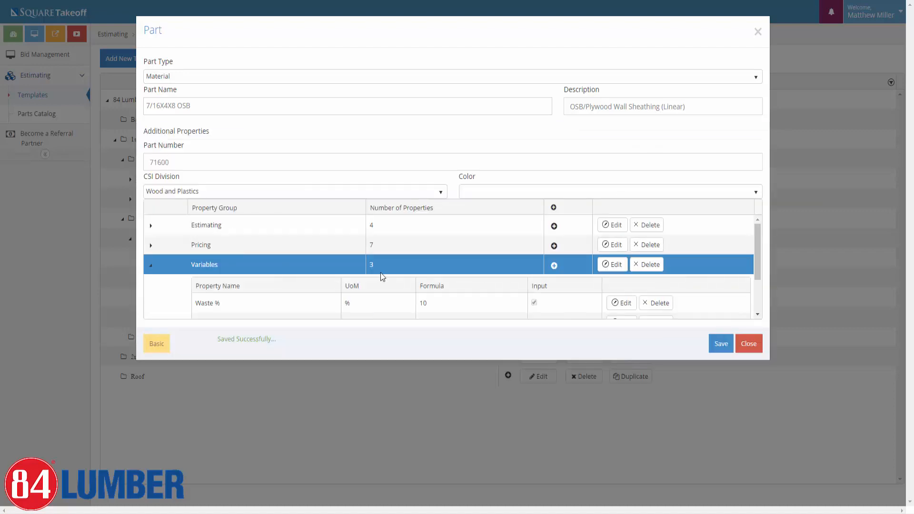
scroll(417, 293, "down", 2)
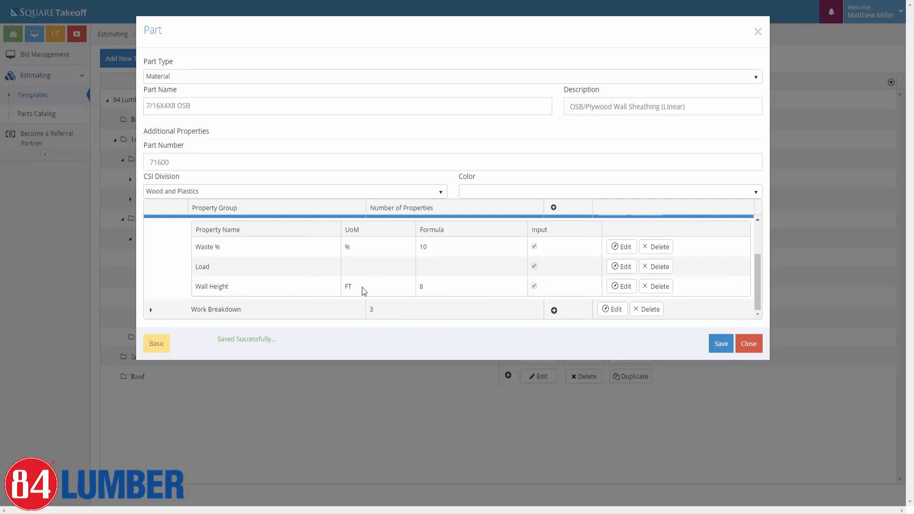
mouse_move(233, 289)
left_mouse_down()
mouse_move(198, 287)
mouse_move(229, 283)
left_mouse_up()
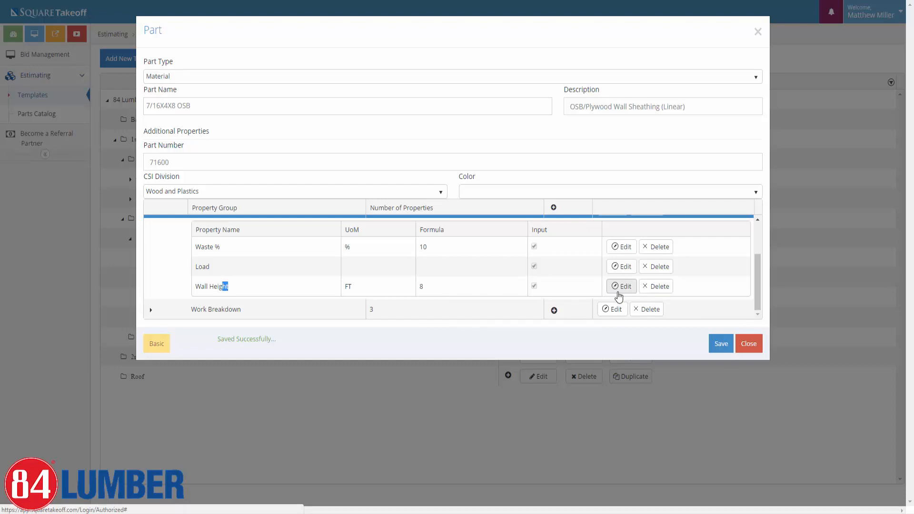
left_click(621, 288)
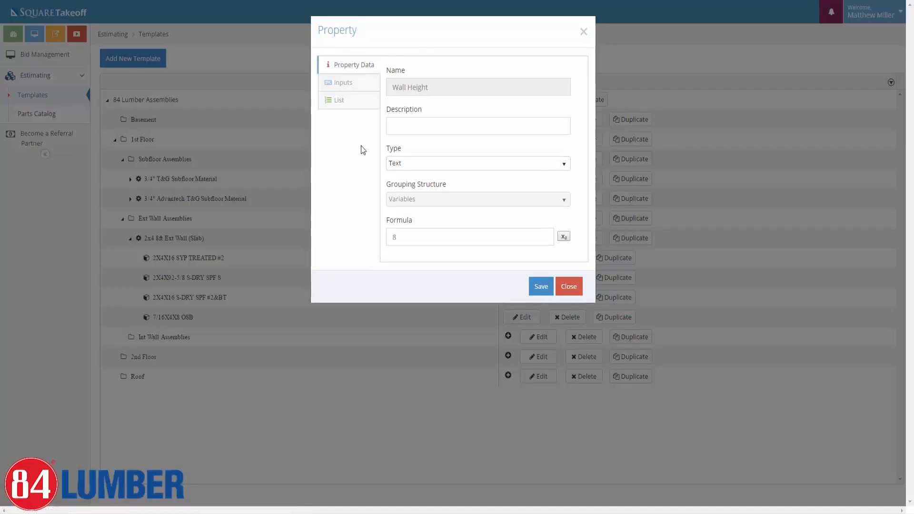
double_click(410, 238)
type("9")
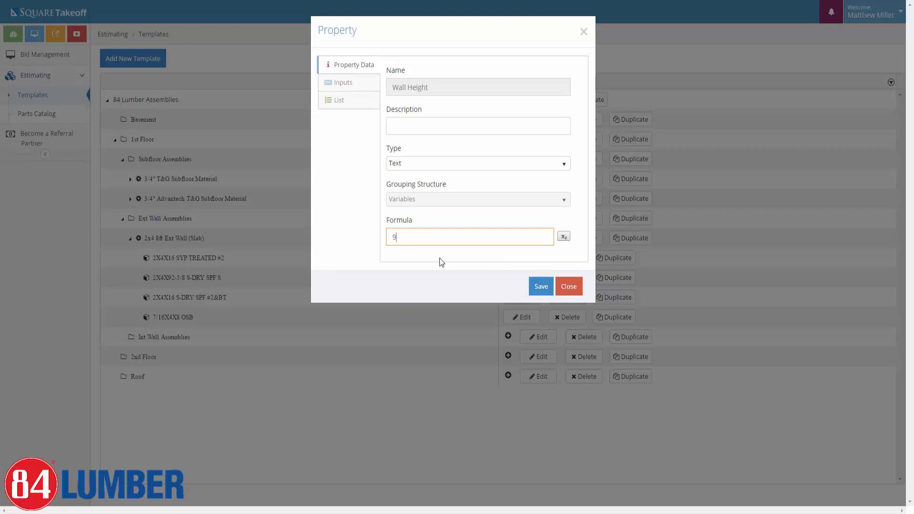
key("BackSpace")
type("8")
left_click(540, 290)
left_click(538, 290)
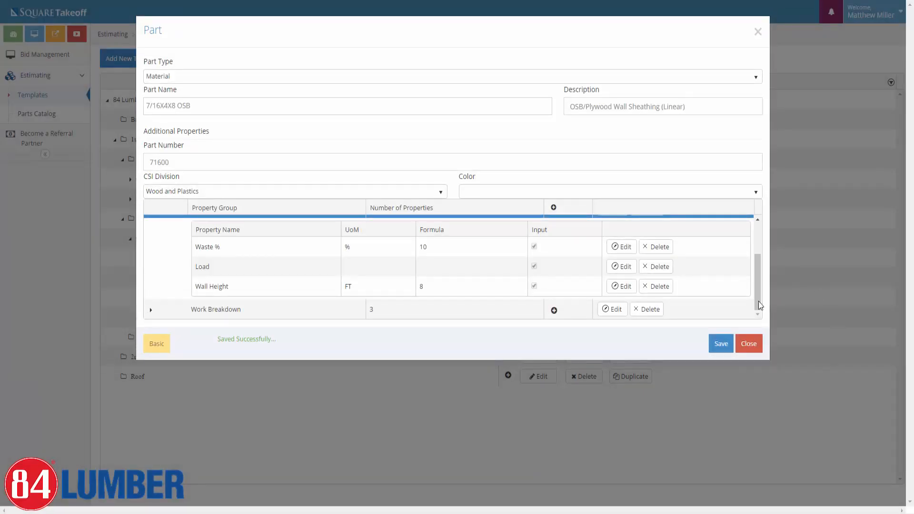
left_click(718, 346)
left_click(749, 344)
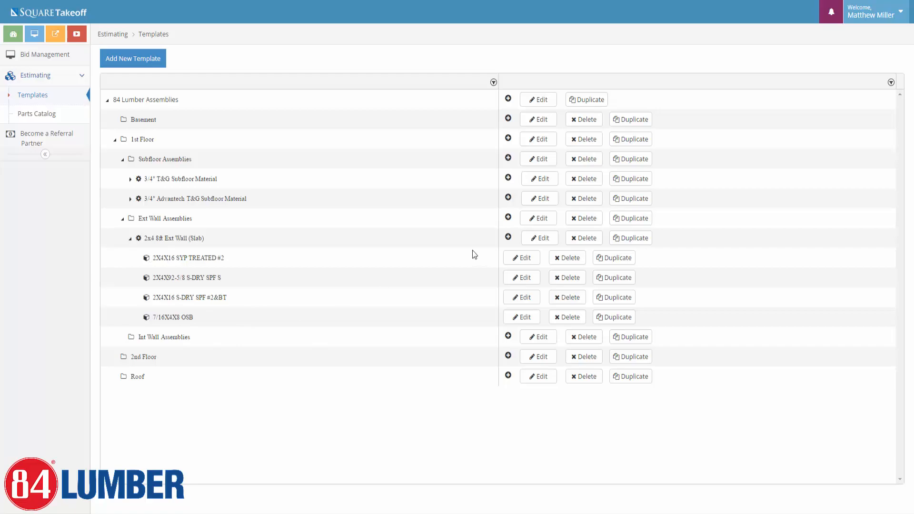
left_click(508, 238)
Add the 2X4X10 S-DRY SPF #2&BT Temp. Wall Bracing Material part and save it.
left_click(408, 72)
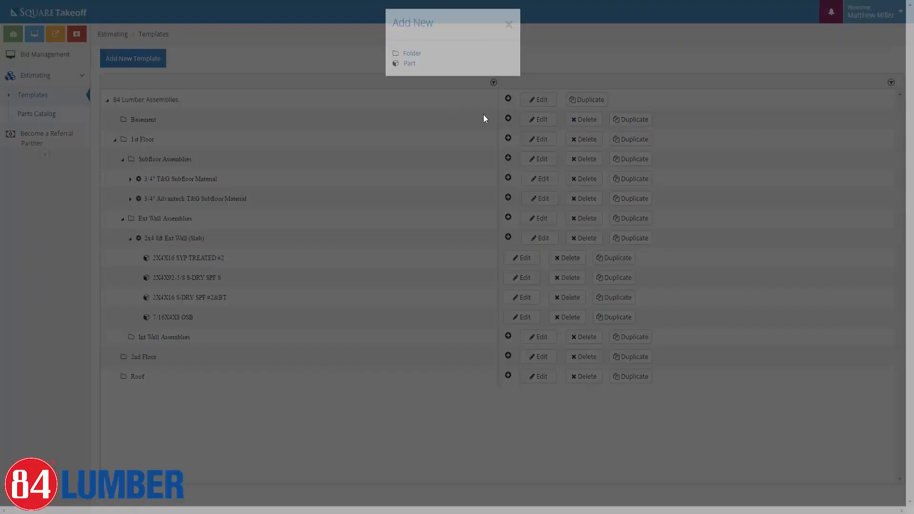
left_click(216, 79)
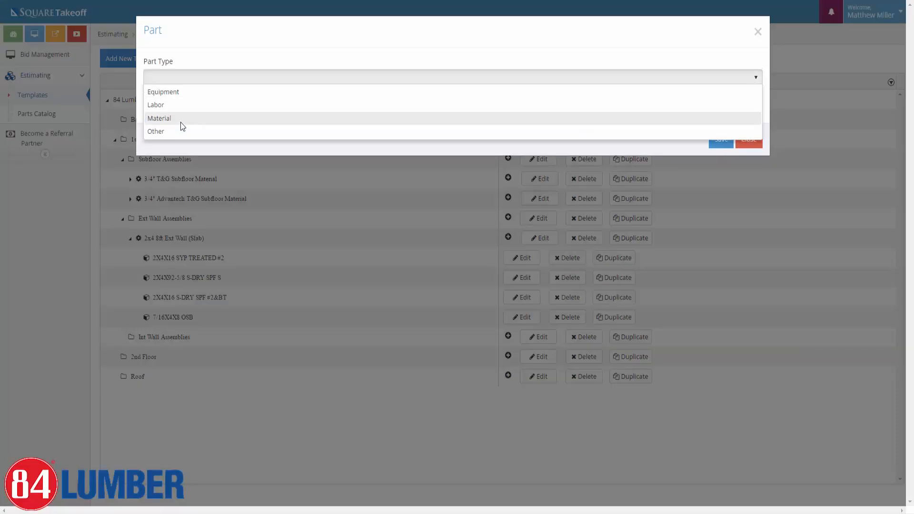
left_click(181, 119)
left_click(193, 102)
type("2")
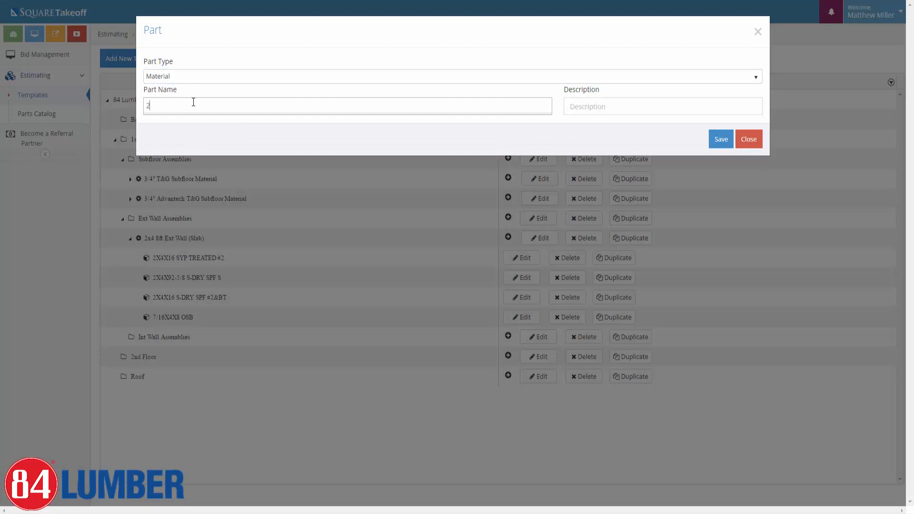
type("x4x")
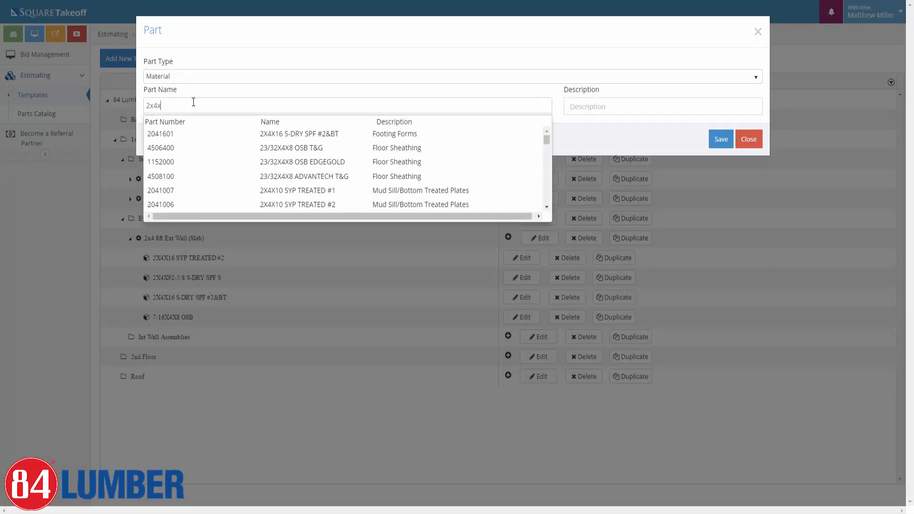
type("10")
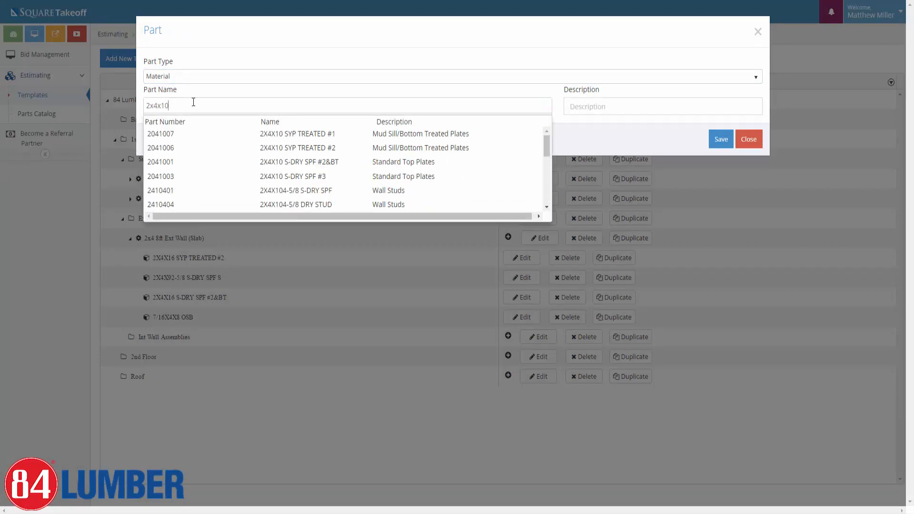
scroll(412, 166, "down", 5)
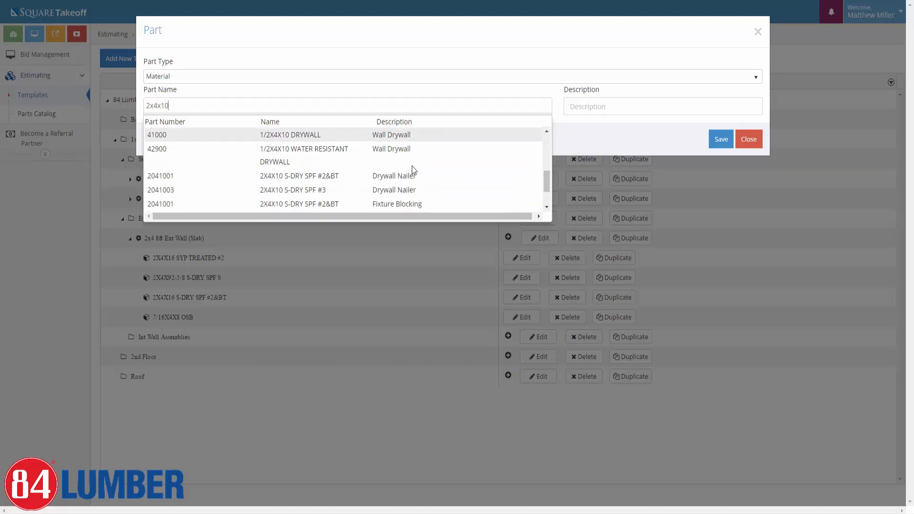
scroll(412, 166, "down", 1)
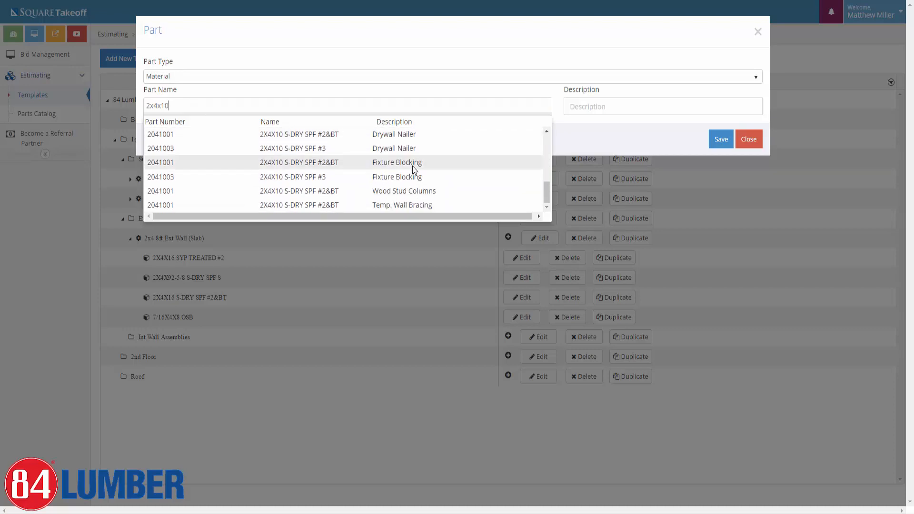
left_click(276, 204)
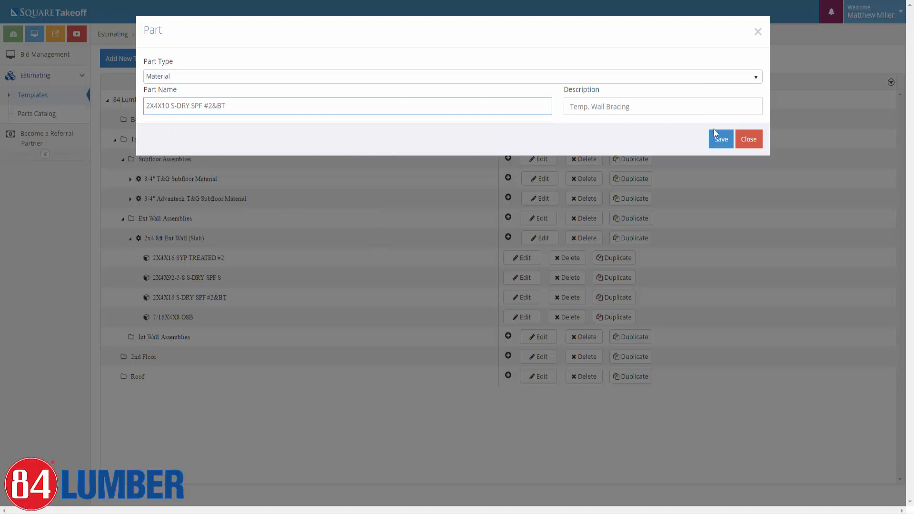
left_click(717, 142)
Review the bracing part's properties, save them, and close the part.
left_click(164, 139)
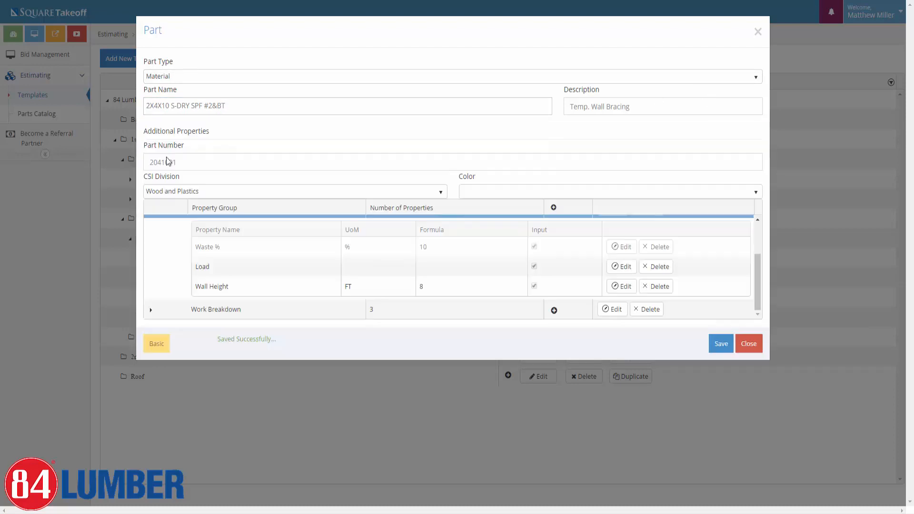
scroll(423, 265, "up", 2)
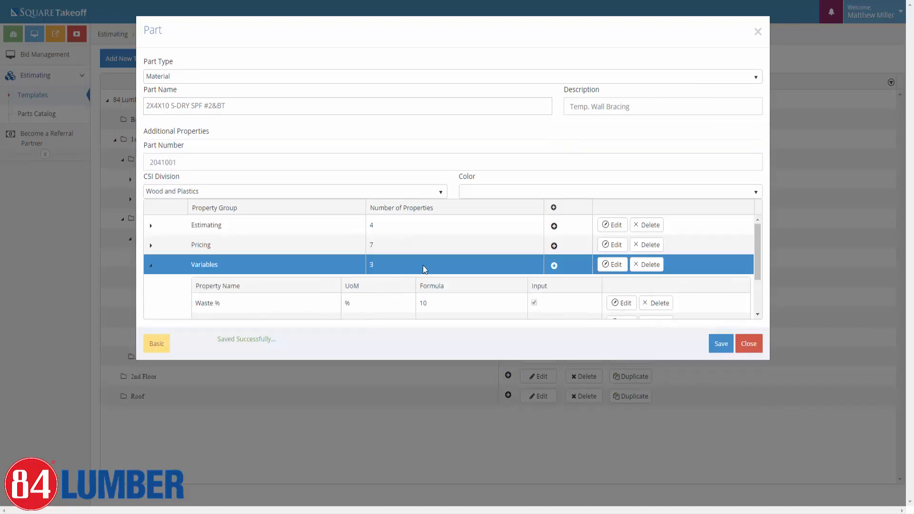
scroll(439, 293, "down", 1)
scroll(441, 285, "down", 2)
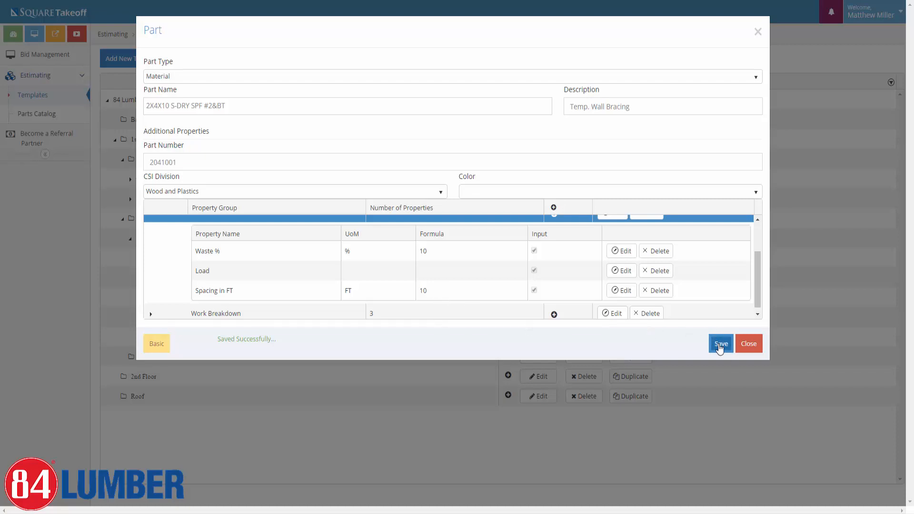
left_click(720, 345)
left_click(749, 344)
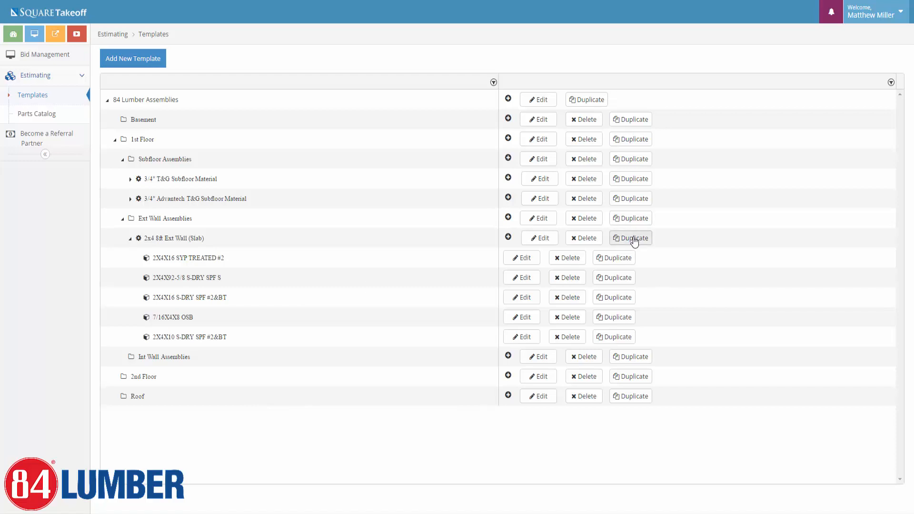
Duplicate the 8ft wall as 2x4 9ft Ext Wall (Slab) with DarkOrchid lines, then expand it.
left_click(635, 238)
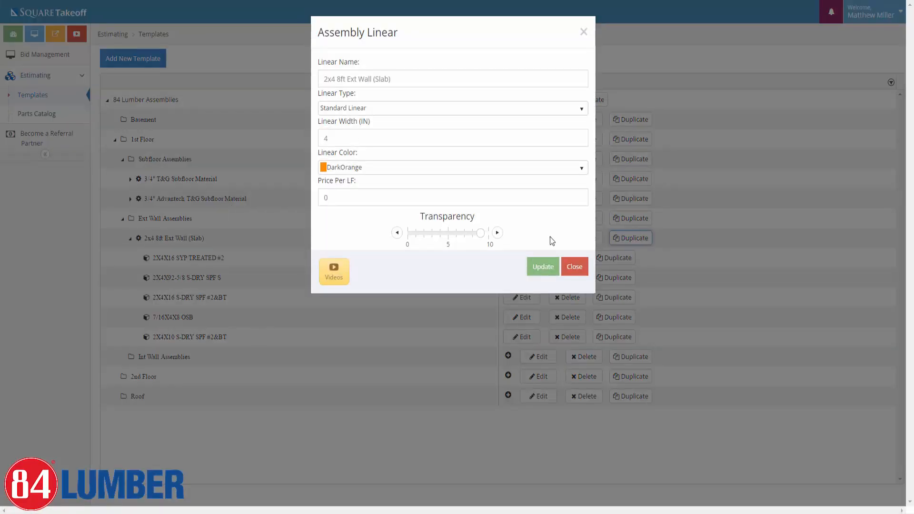
left_click(349, 170)
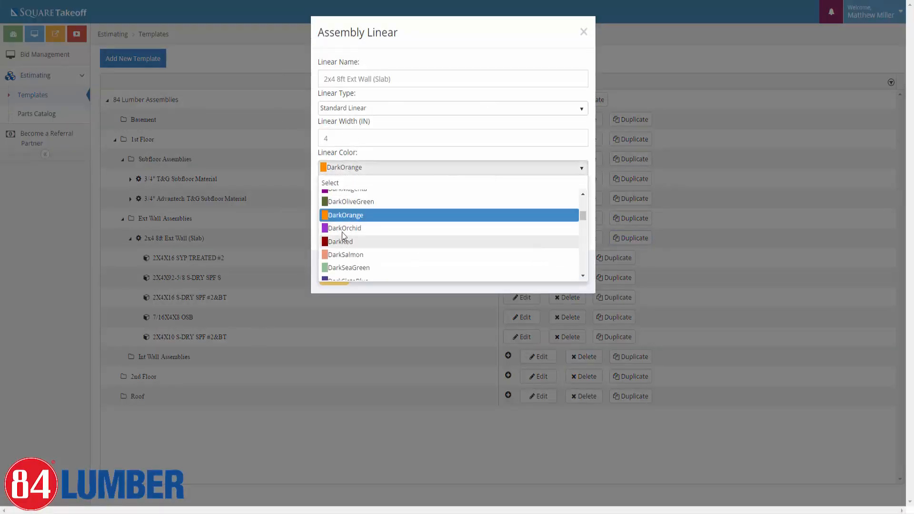
left_click(343, 230)
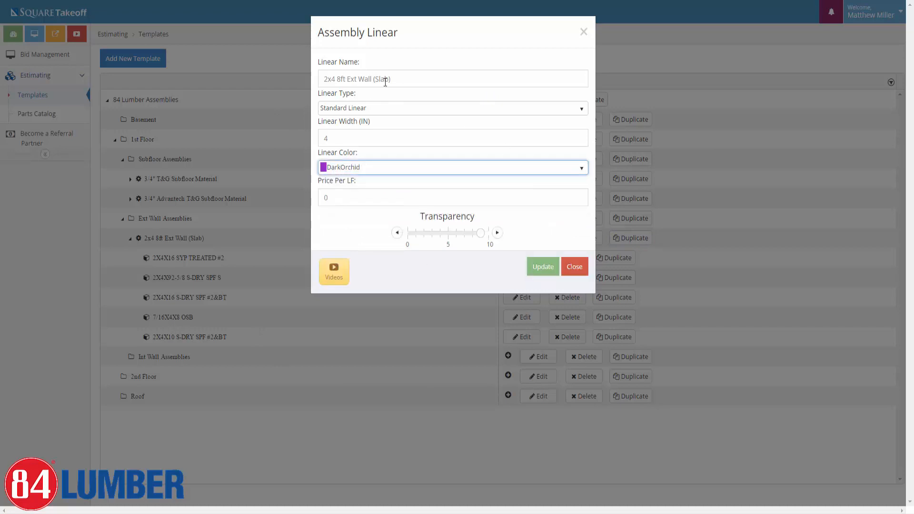
left_click(340, 79)
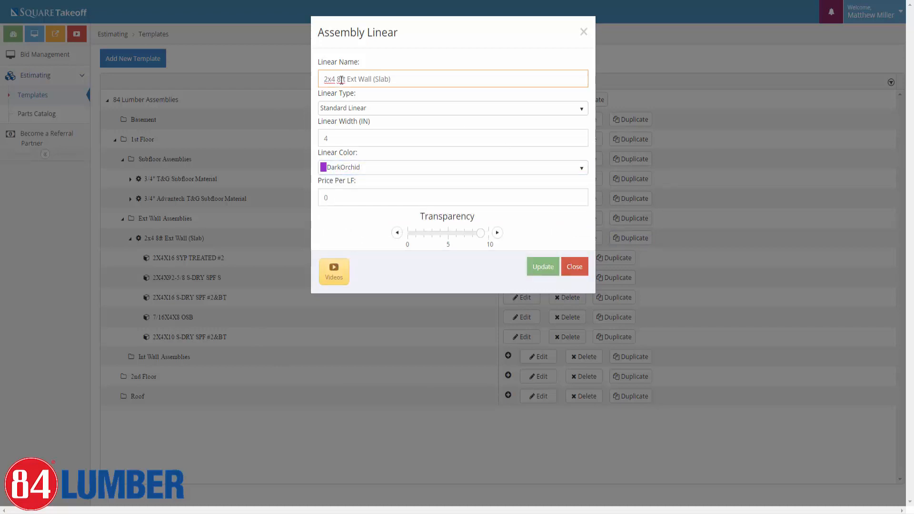
key("BackSpace")
type("9")
left_click(544, 269)
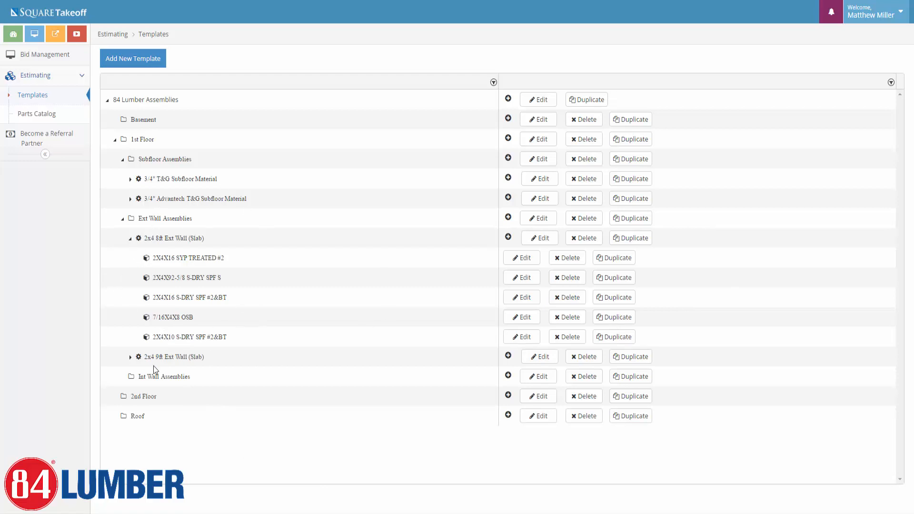
left_click(131, 357)
Rename the 9ft assembly's stud part from 2X4X92 to 2X4X104-5/8 S-DRY SPF S.
scroll(157, 395, "down", 1)
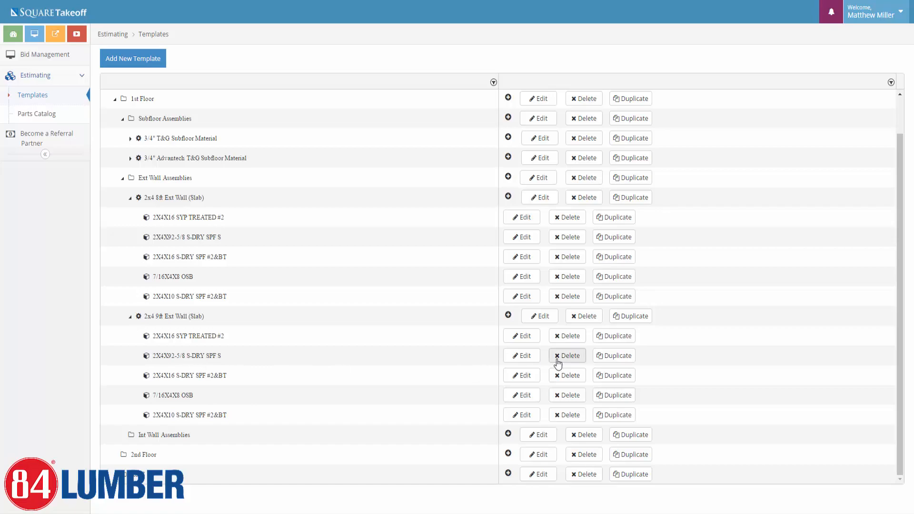
left_click(522, 356)
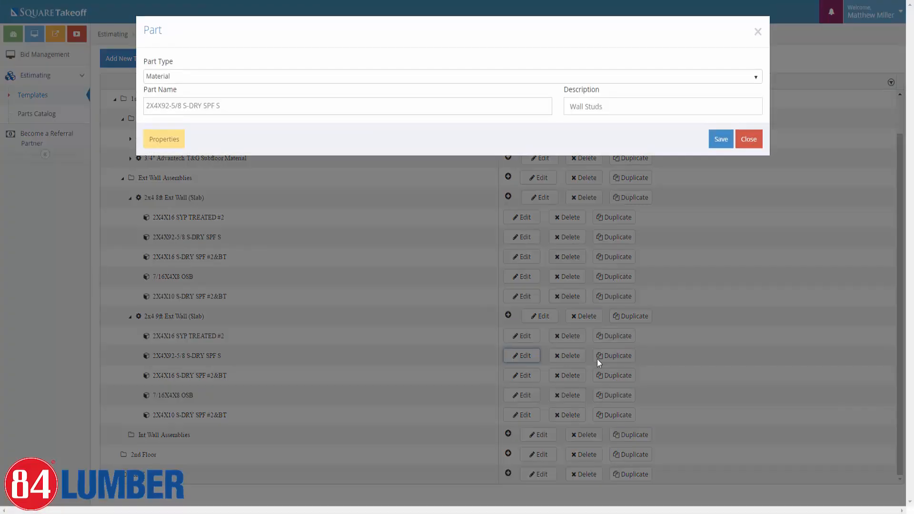
left_click(748, 143)
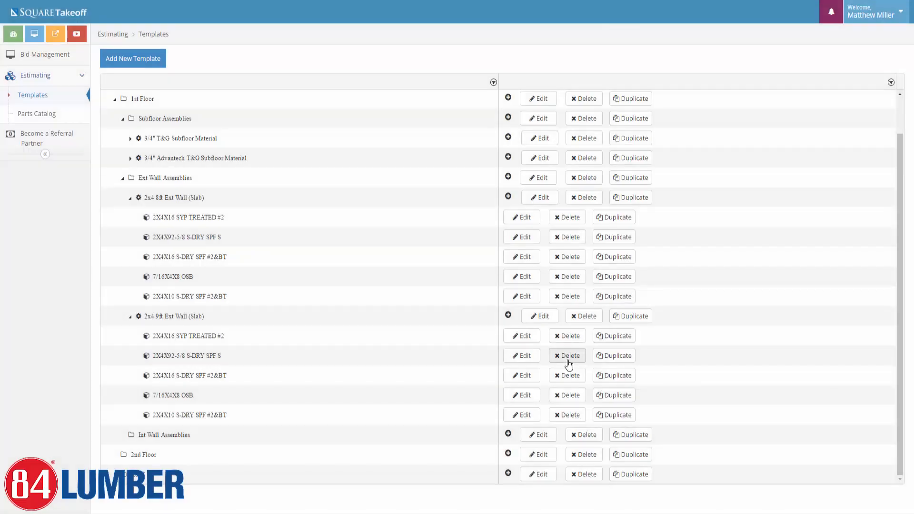
scroll(508, 320, "up", 1)
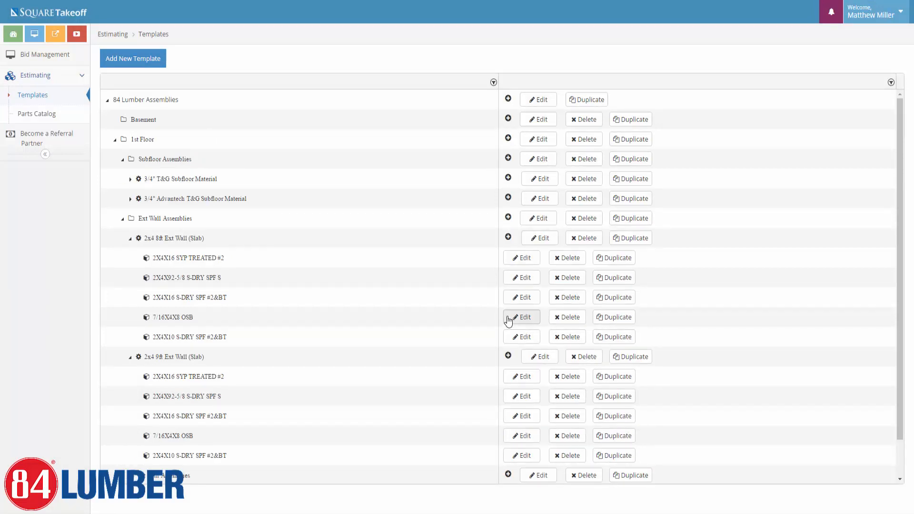
scroll(612, 378, "down", 1)
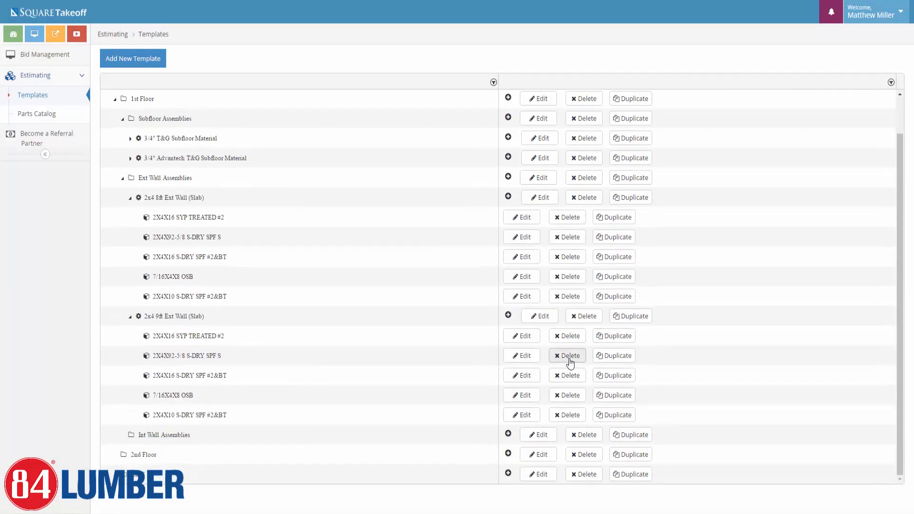
left_click(524, 356)
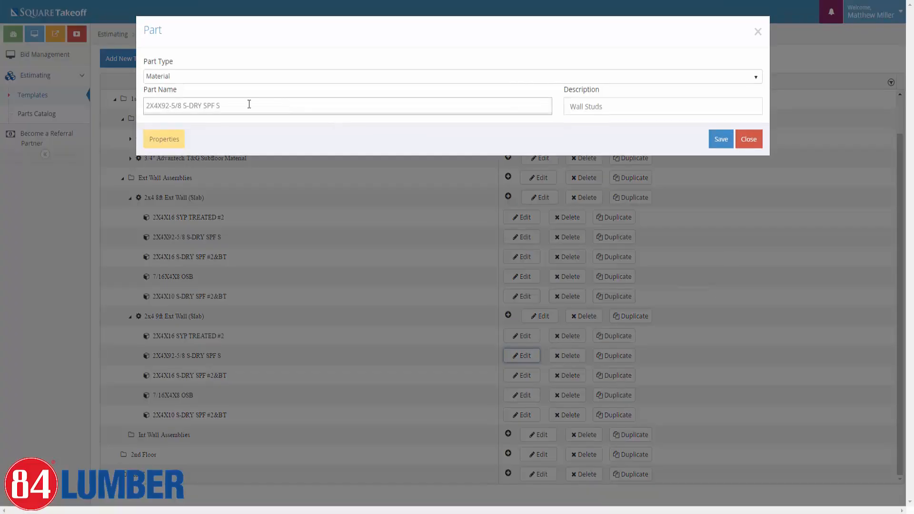
left_click(168, 105)
key("BackSpace")
key("BackSpace")
type("104")
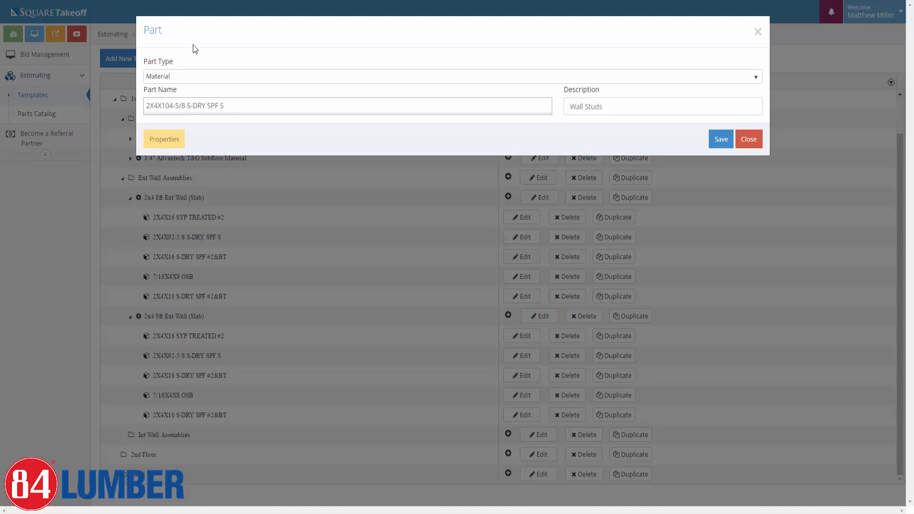
Change the stud part's part number to 2410401, then save and close it.
left_click(165, 136)
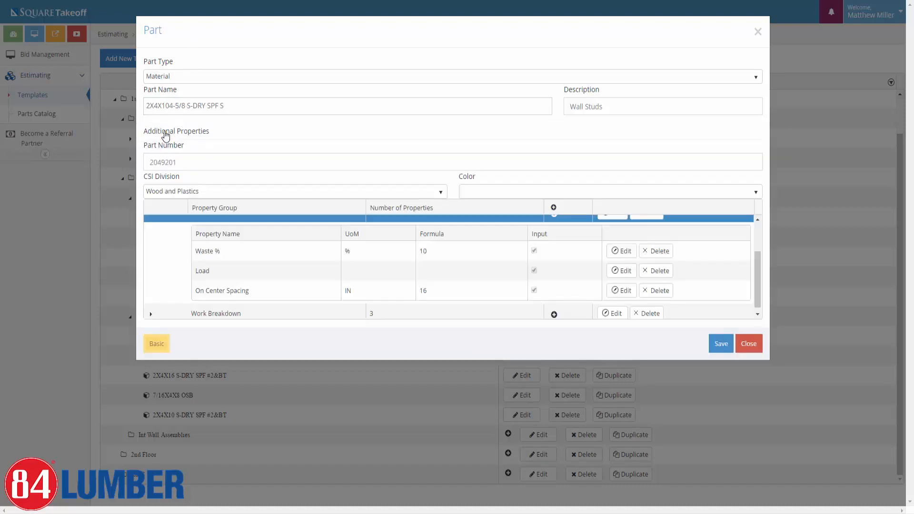
left_click(159, 162)
key("BackSpace")
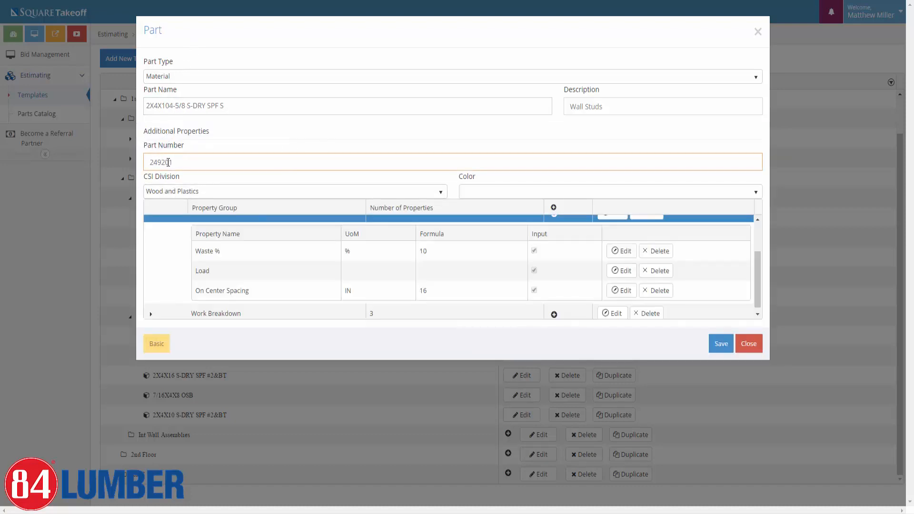
key("BackSpace")
key("BackSpace")
type("104")
left_click(720, 344)
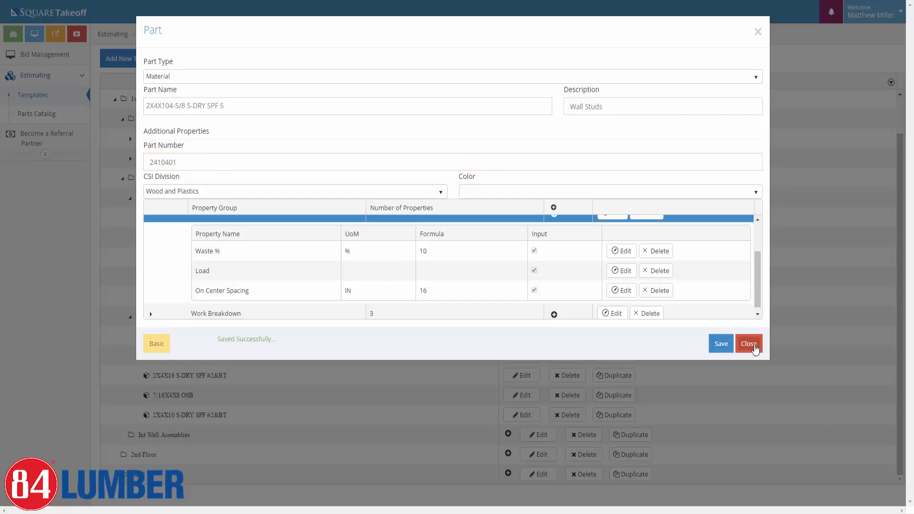
left_click(749, 344)
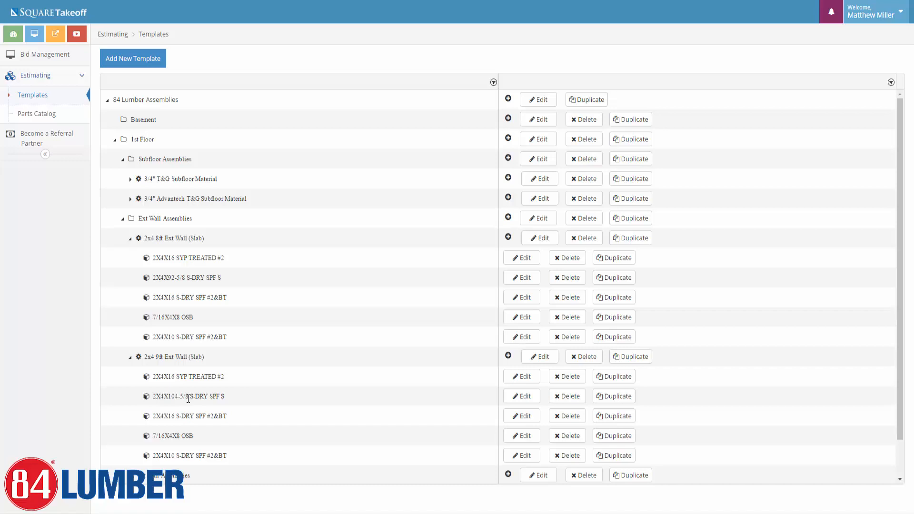
Change the 9ft assembly's 7/16X4X8 OSB part Wall Height to 9 ft and save it.
left_click(516, 435)
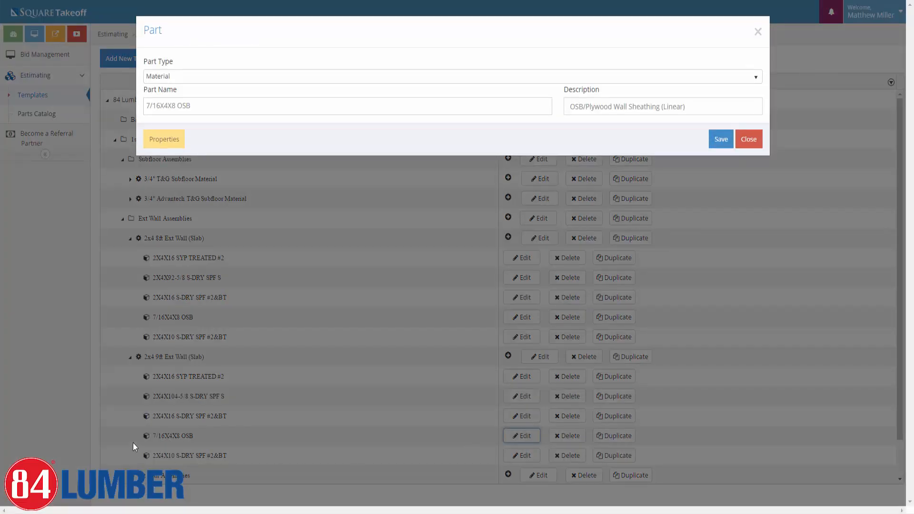
left_click(164, 145)
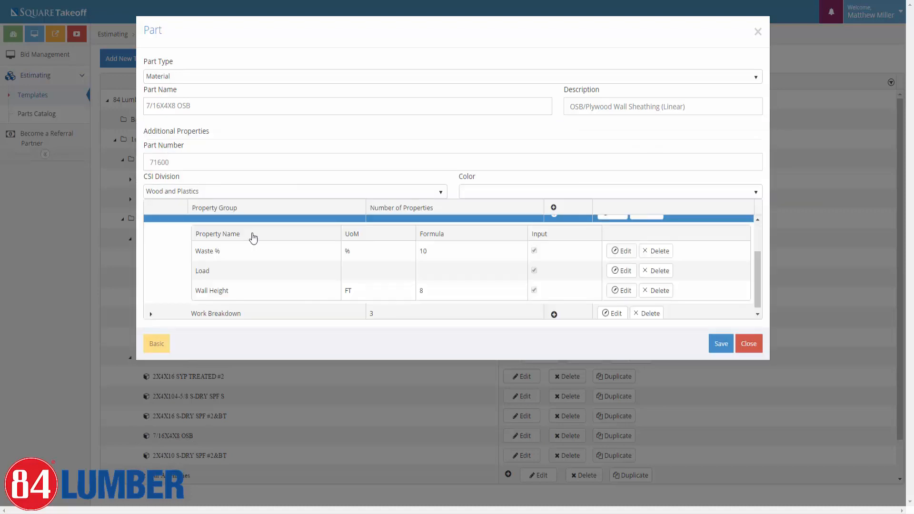
left_click(617, 291)
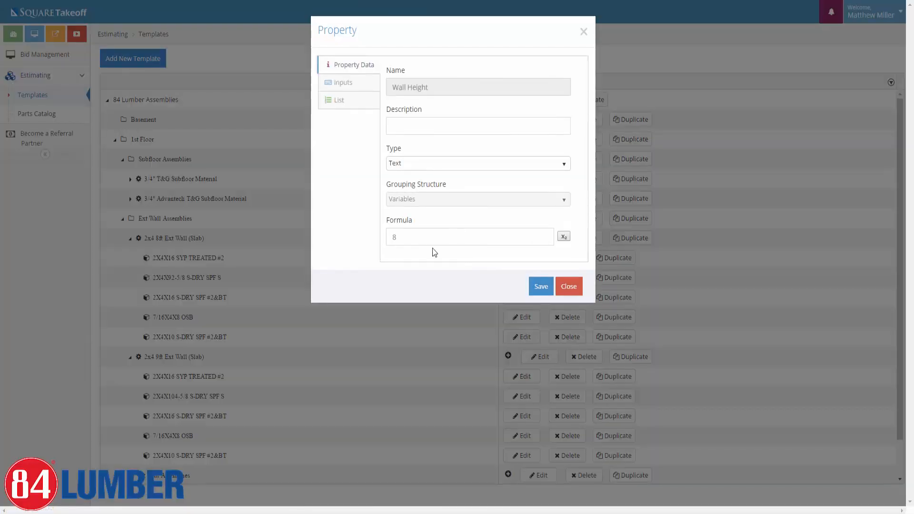
type("9")
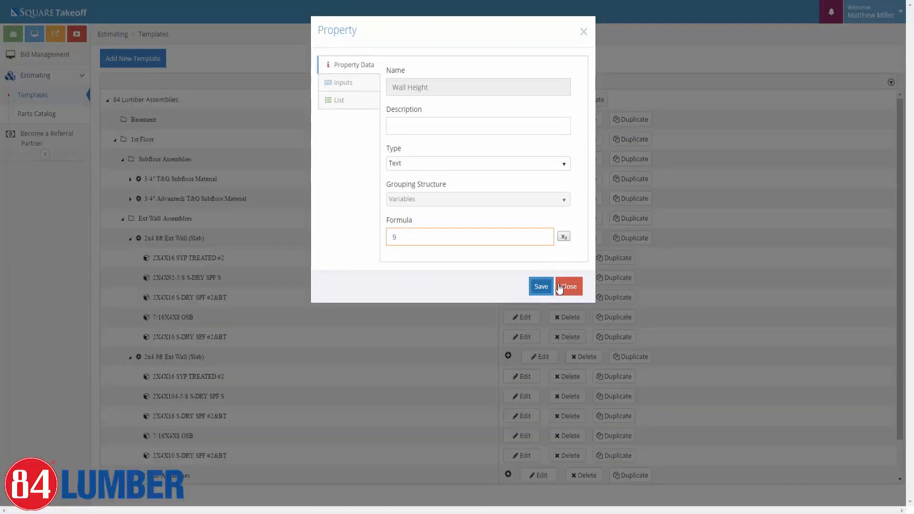
left_click(542, 289)
left_click(720, 343)
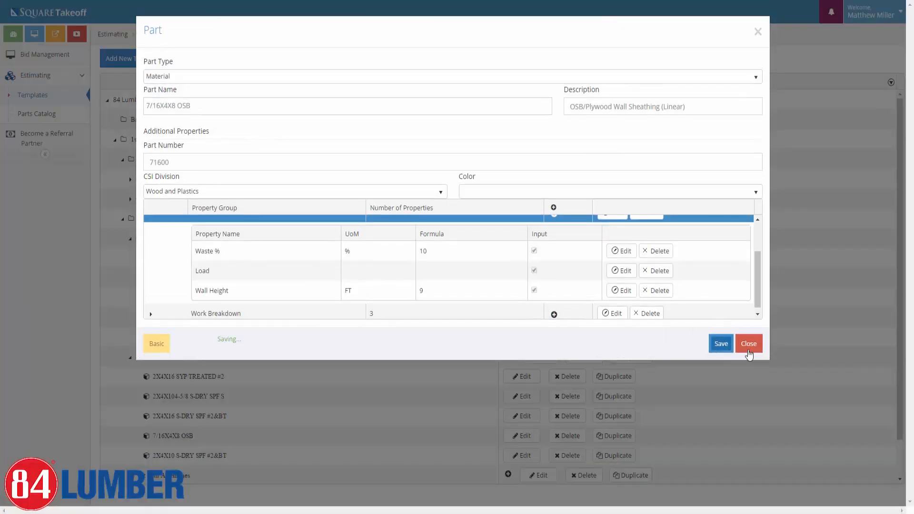
left_click(748, 343)
scroll(167, 319, "down", 1)
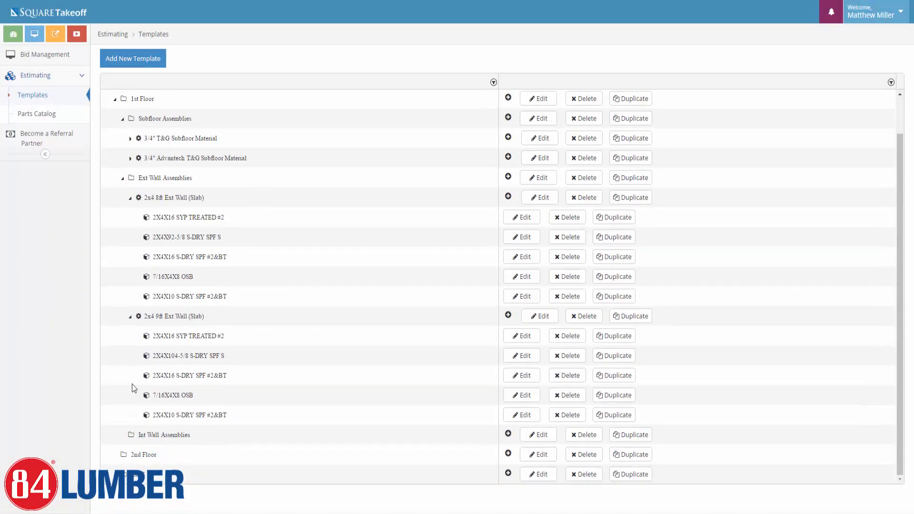
scroll(131, 318, "up", 1)
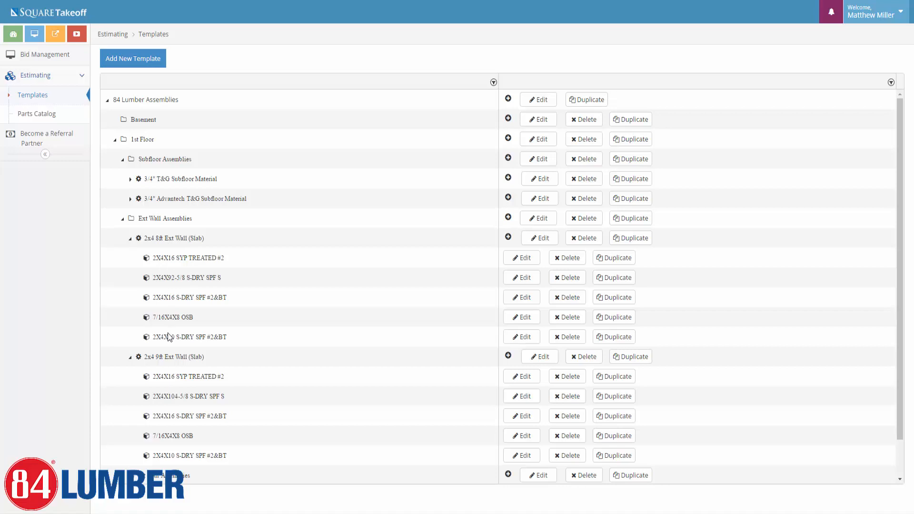
Collapse the 2x4 9ft and 8ft Ext Wall (Slab) assemblies in the Templates tree.
left_click(507, 217)
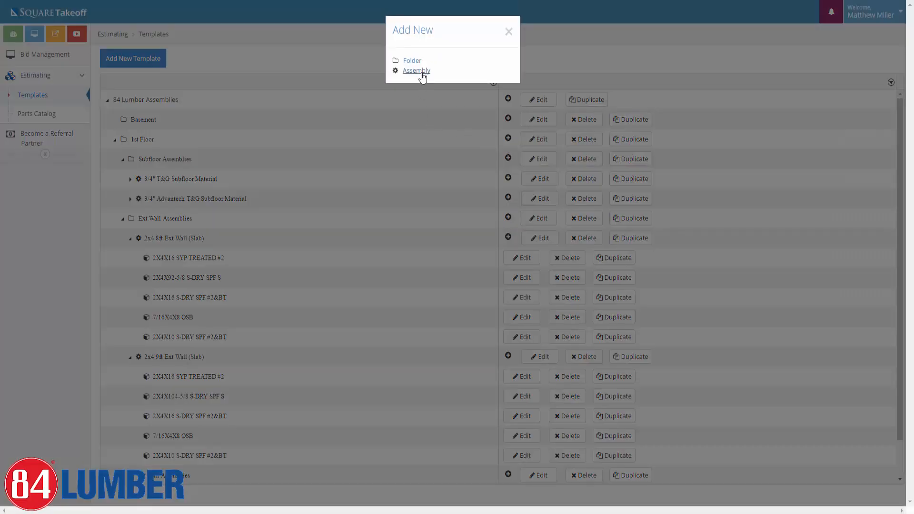
left_click(508, 31)
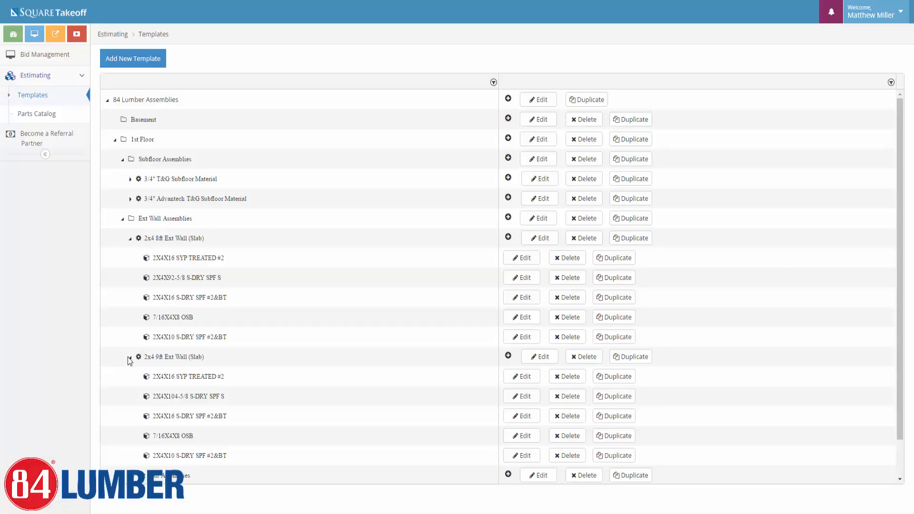
left_click(130, 357)
left_click(130, 238)
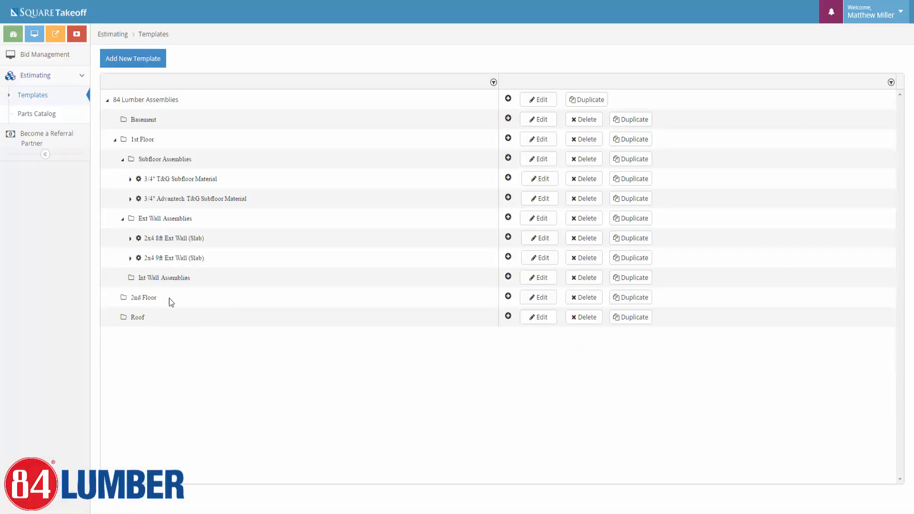
Start a new area assembly in the Roof folder named 'Roof Material'.
left_click(508, 316)
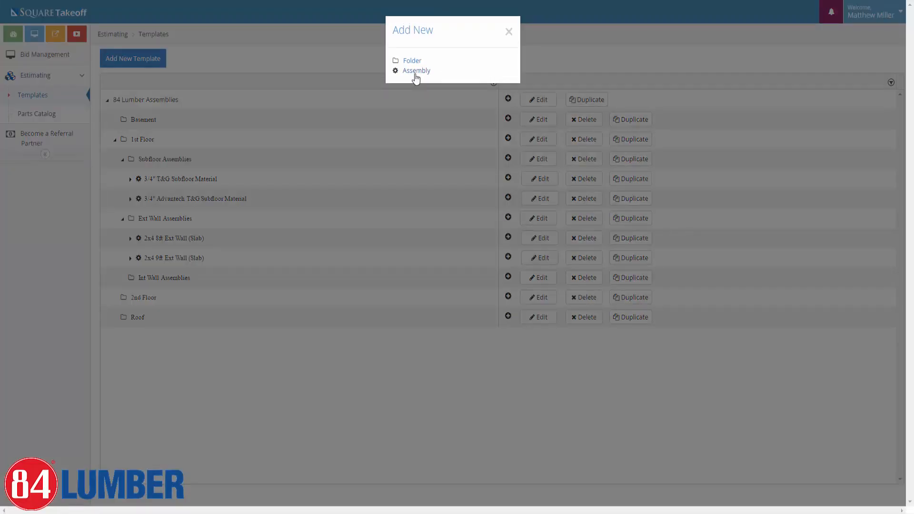
left_click(416, 71)
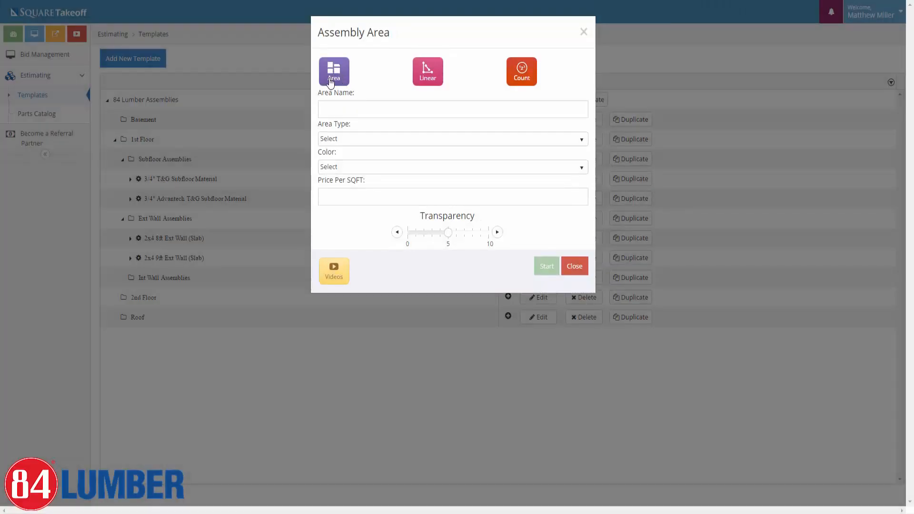
left_click(335, 113)
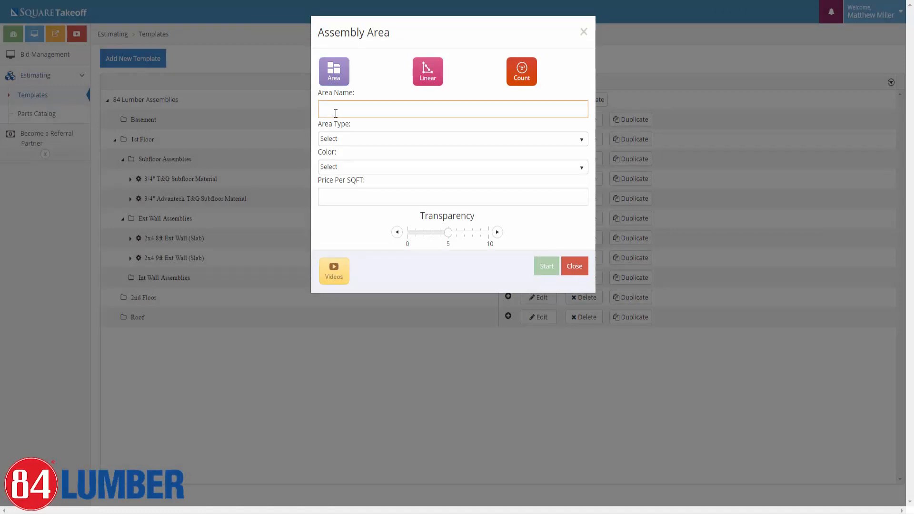
type("Roog")
key("BackSpace")
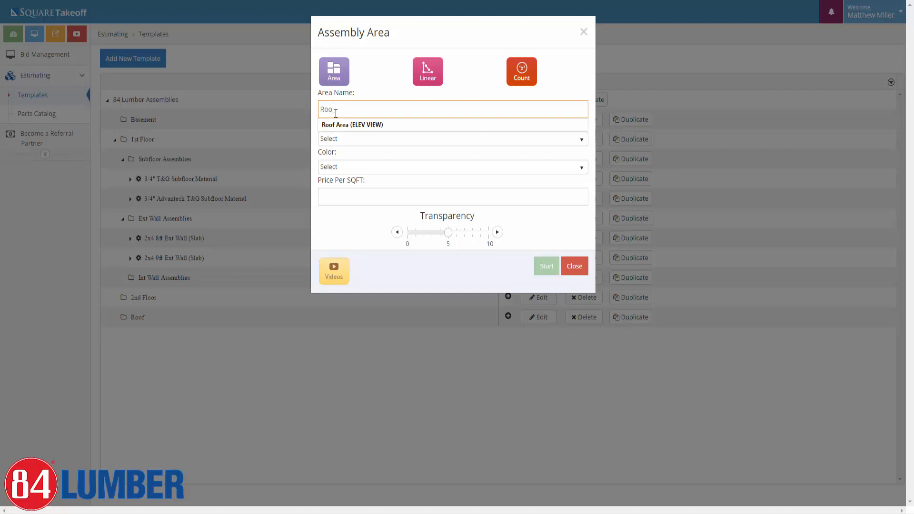
type("f Material;")
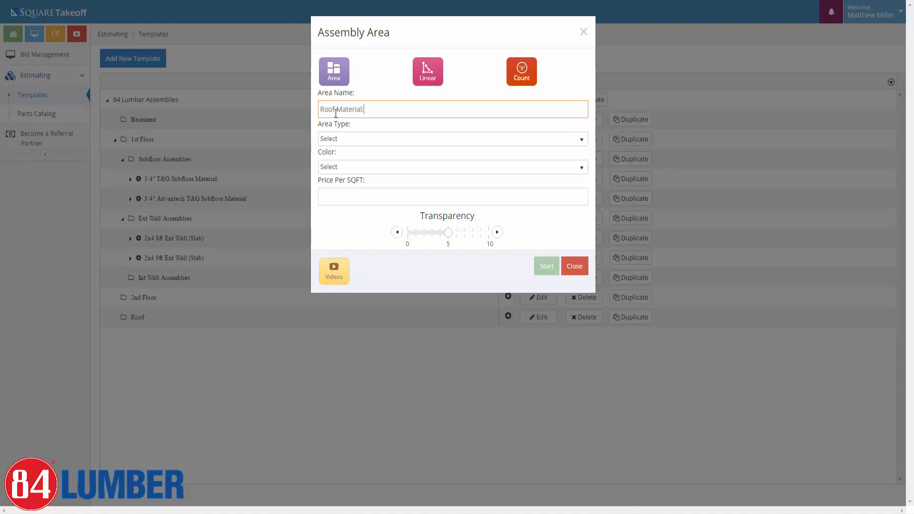
key("BackSpace")
Give it Roof Area type, 8/12 pitch, Cyan colour and transparency 8, then create it.
left_click(363, 140)
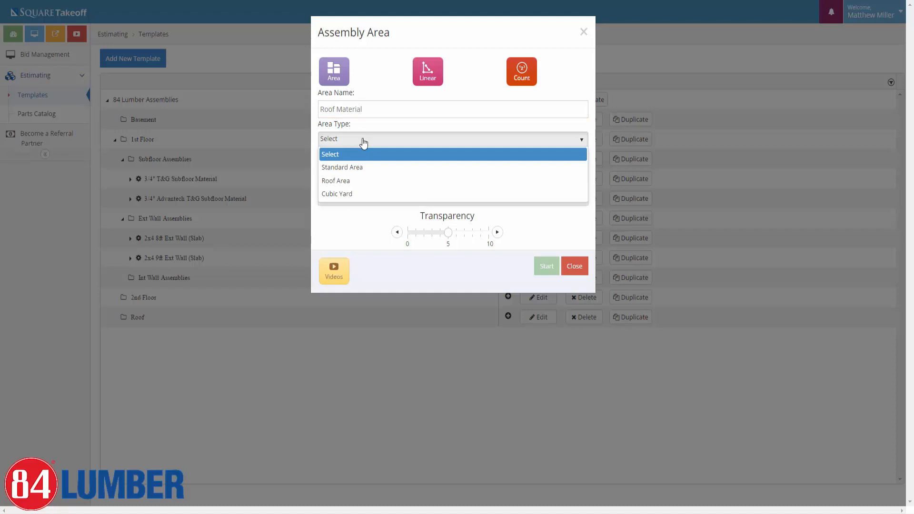
left_click(346, 180)
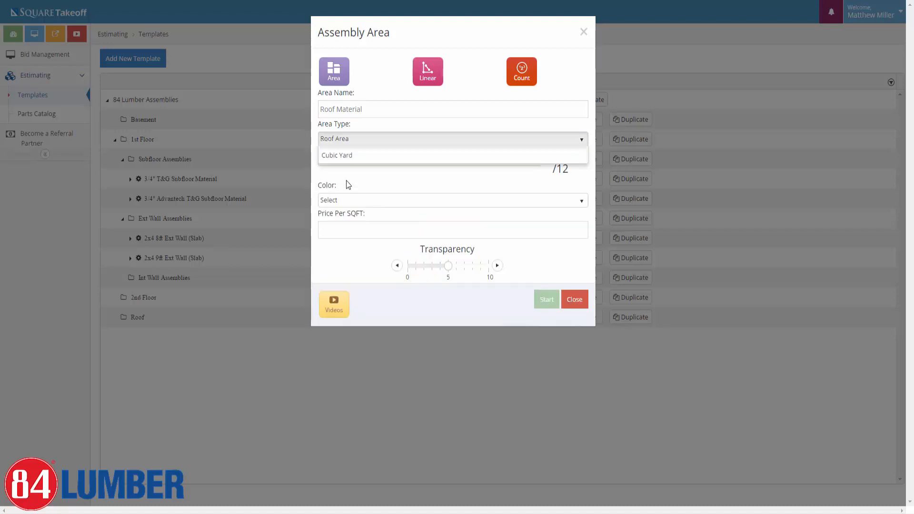
left_click(354, 144)
left_click(375, 191)
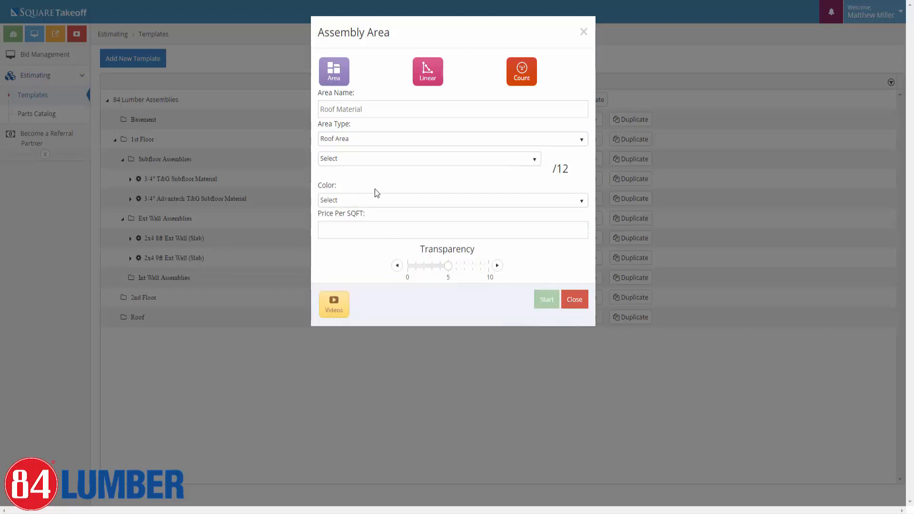
left_click(370, 162)
scroll(340, 234, "down", 1)
scroll(333, 252, "down", 2)
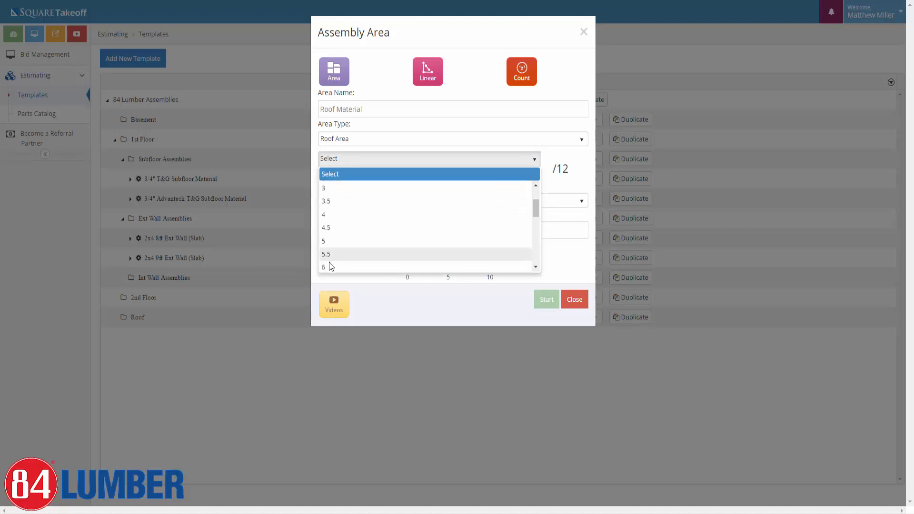
left_click(331, 267)
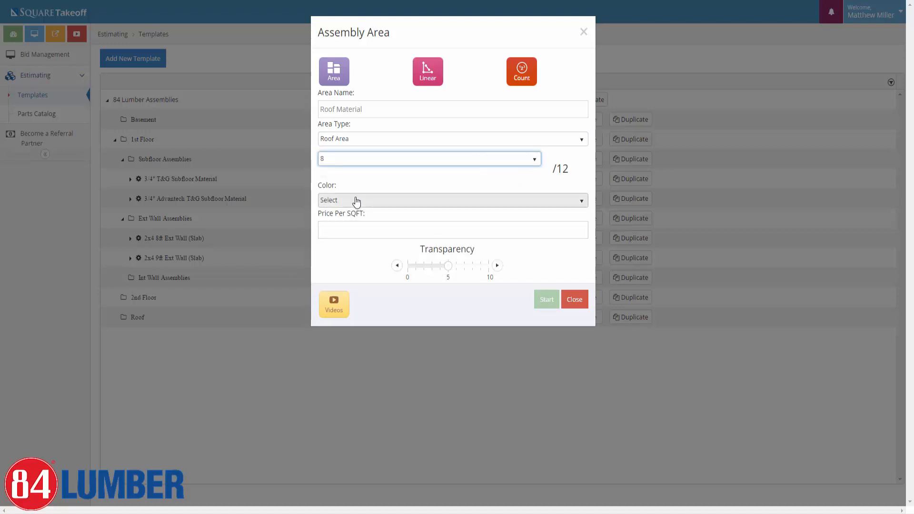
left_click(355, 200)
left_click(338, 285)
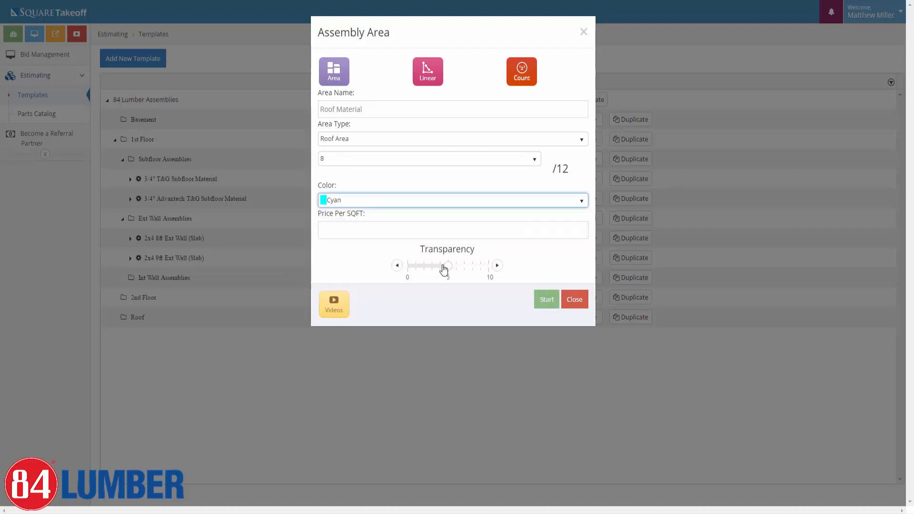
left_click(473, 266)
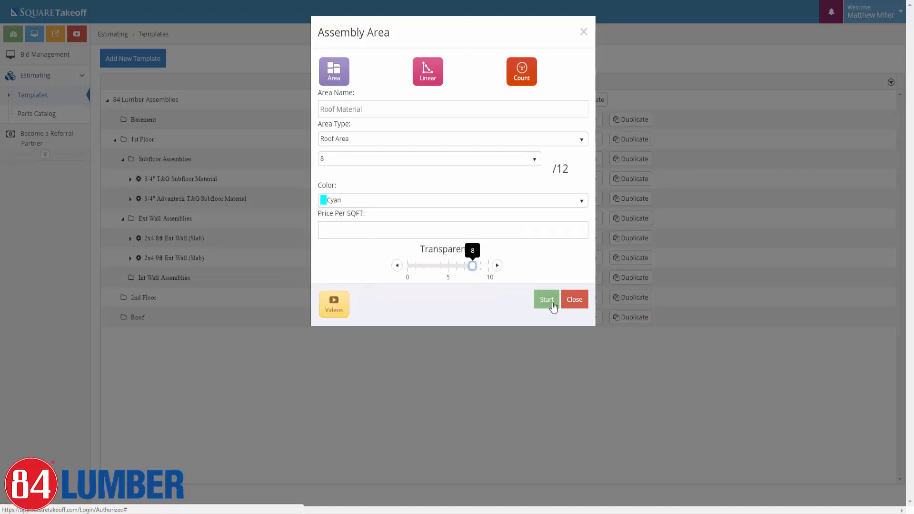
left_click(547, 300)
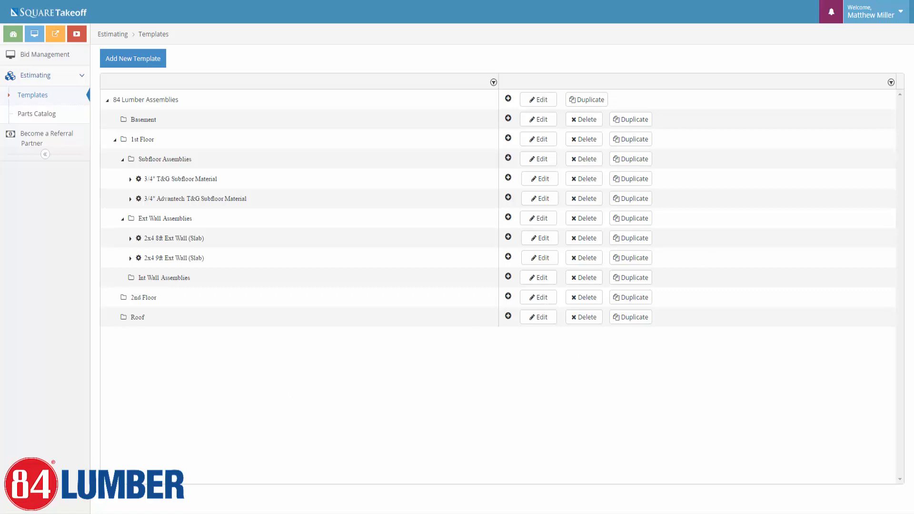
Add the 7/16X4X8 OSB Roof Sheathing Material part under Roof Material and save it.
left_click(115, 317)
left_click(507, 336)
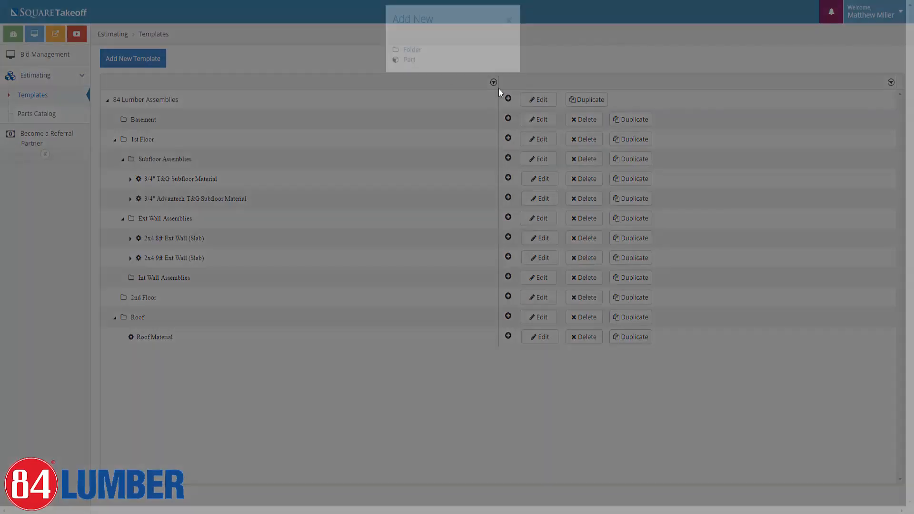
left_click(409, 71)
left_click(214, 76)
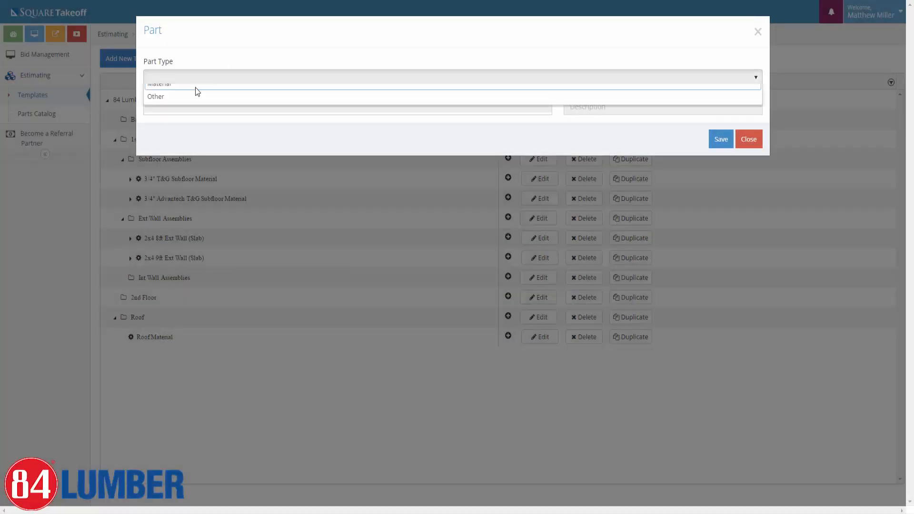
left_click(172, 116)
left_click(171, 105)
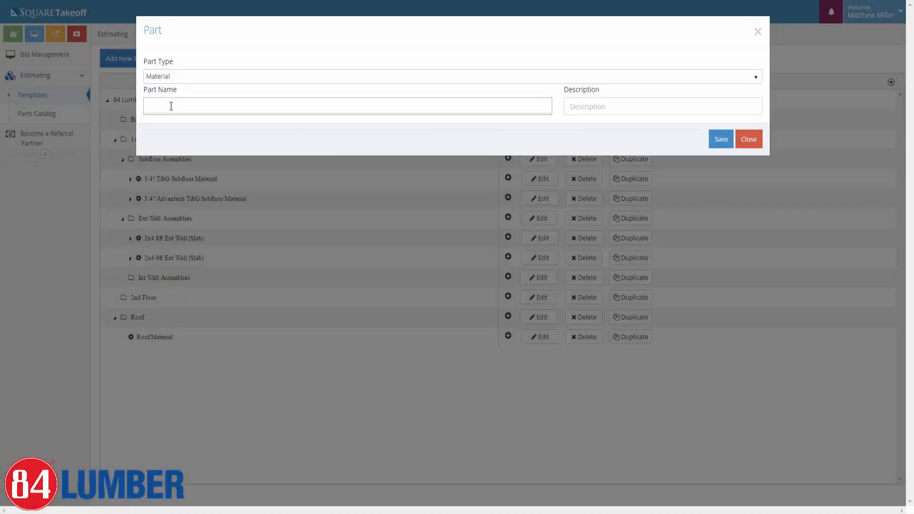
type("7/16")
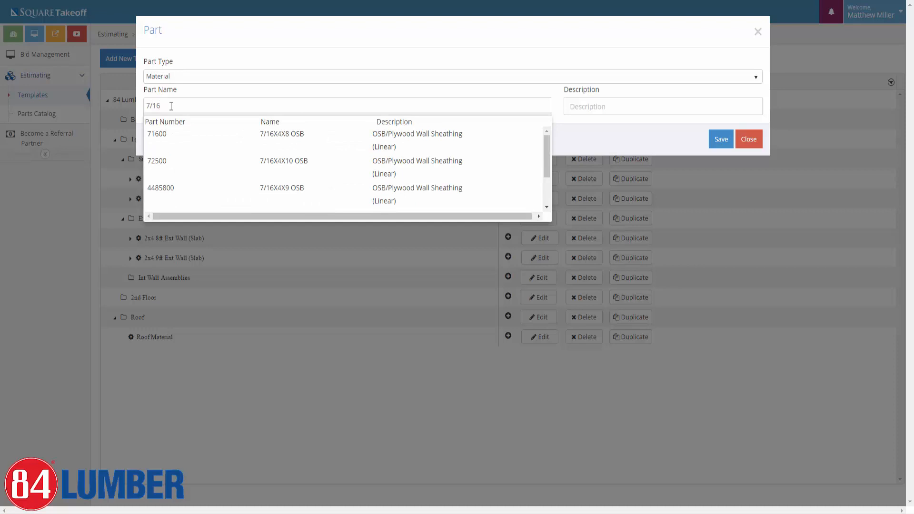
scroll(336, 163, "down", 3)
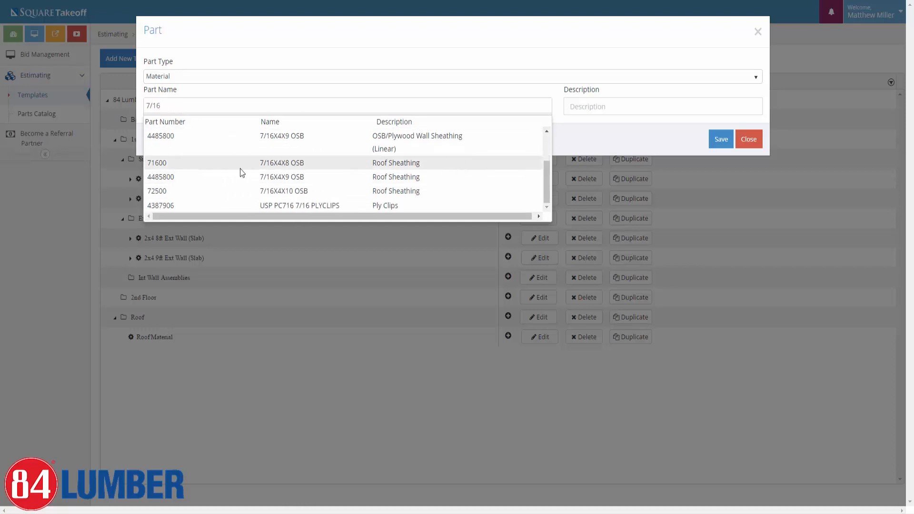
left_click(153, 163)
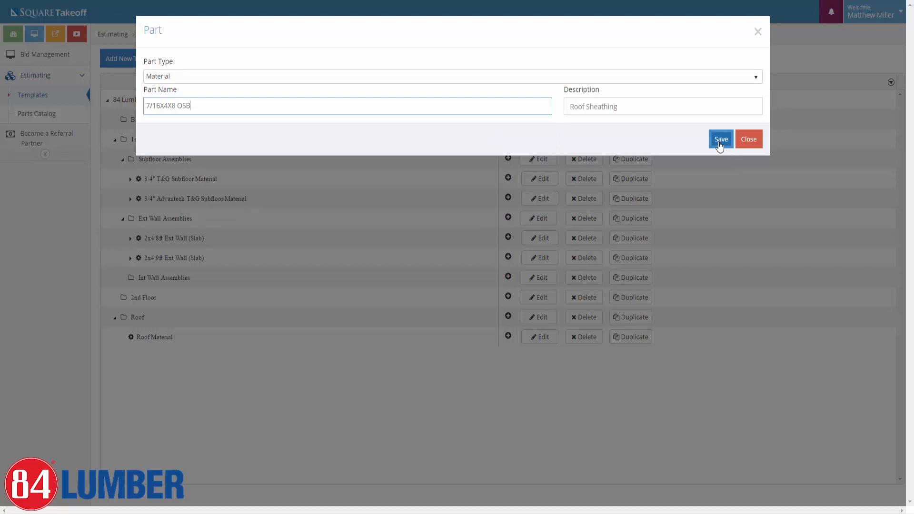
left_click(720, 142)
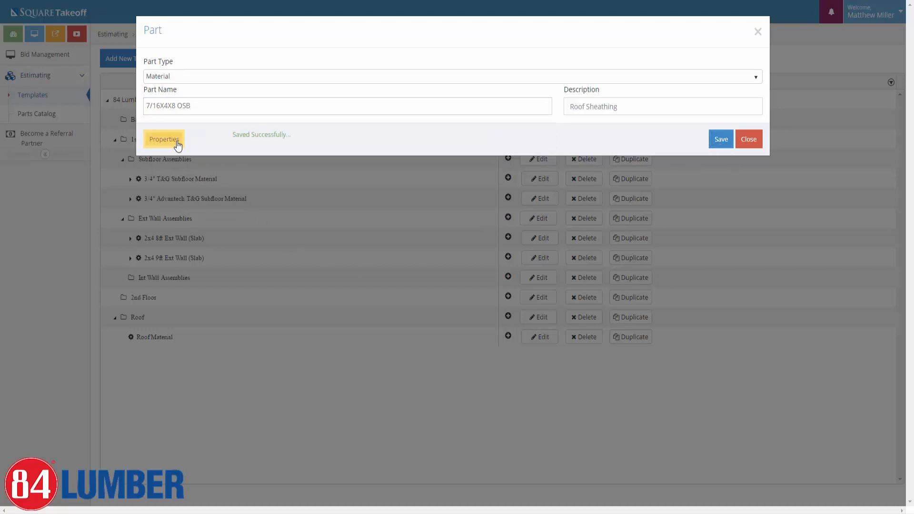
Review the OSB part's Estimating properties (Waste % 10, sheet Qty formula), then close it.
left_click(177, 142)
scroll(244, 277, "up", 1)
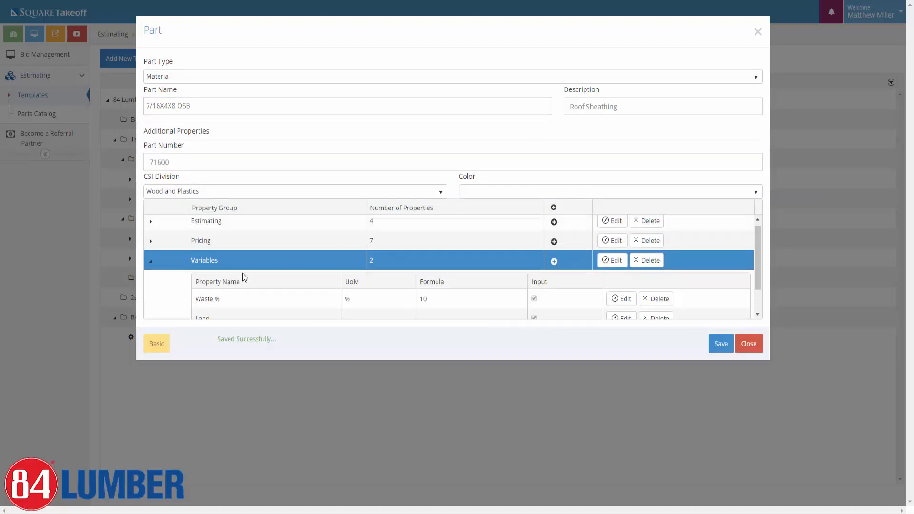
scroll(244, 277, "down", 1)
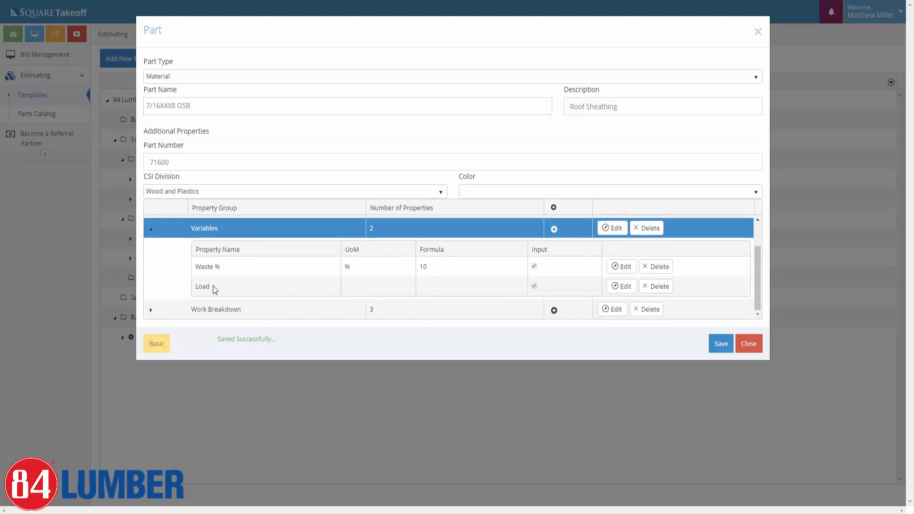
scroll(214, 289, "up", 1)
left_click(151, 228)
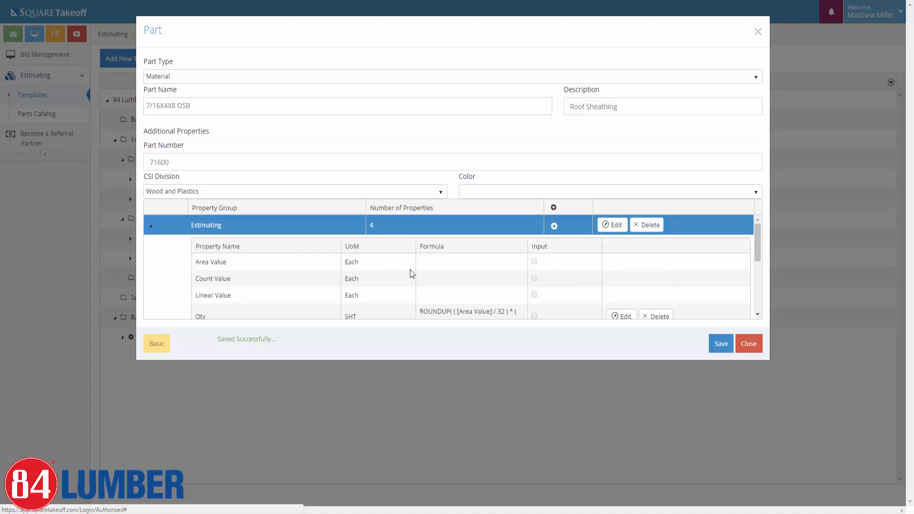
scroll(410, 269, "down", 2)
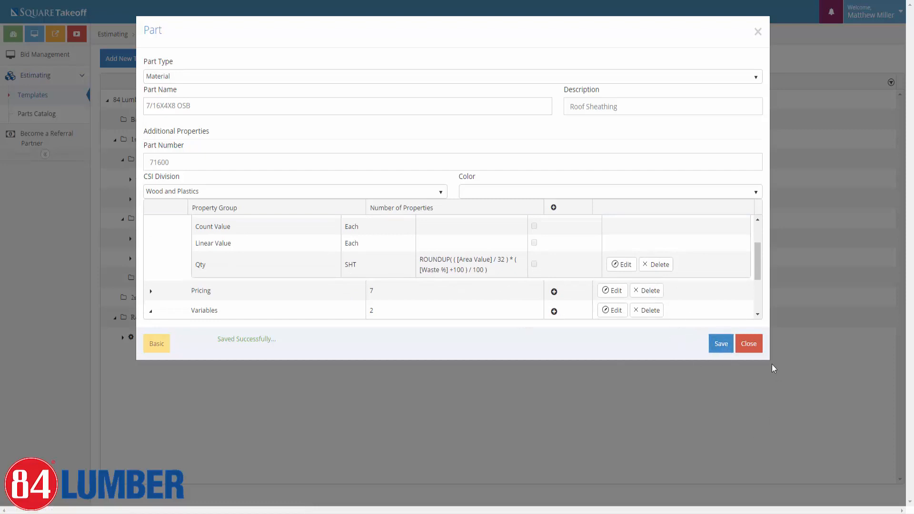
left_click(752, 347)
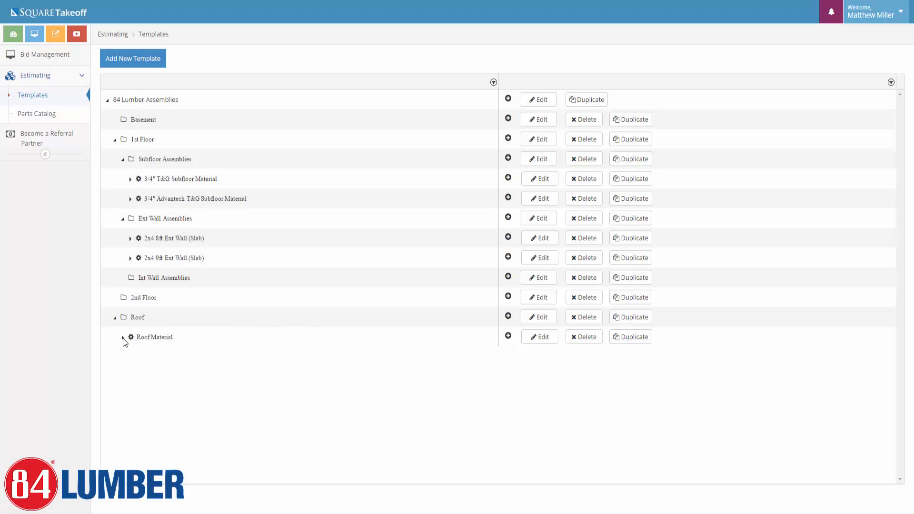
Add the FELT #15 4SQ Roof Felt Paper Material part to Roof Material and save it.
left_click(122, 337)
left_click(508, 336)
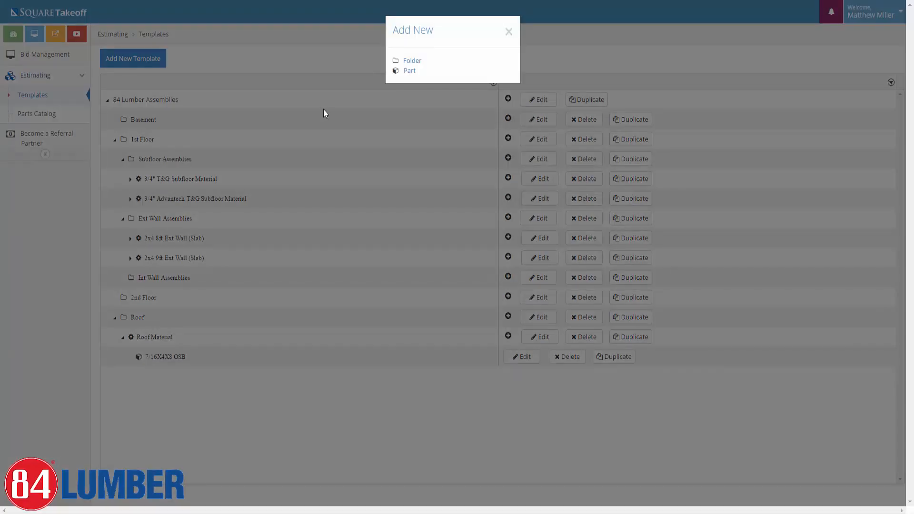
left_click(404, 70)
left_click(191, 77)
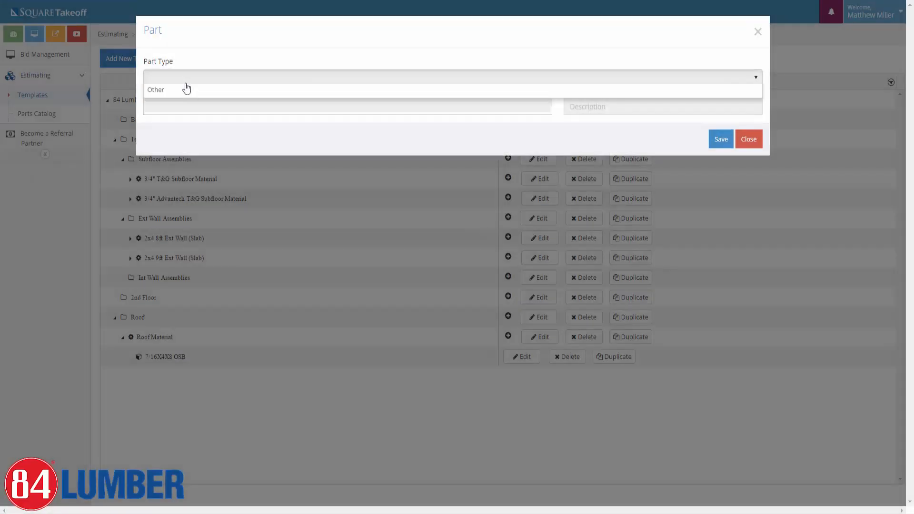
left_click(169, 117)
left_click(167, 109)
type("f")
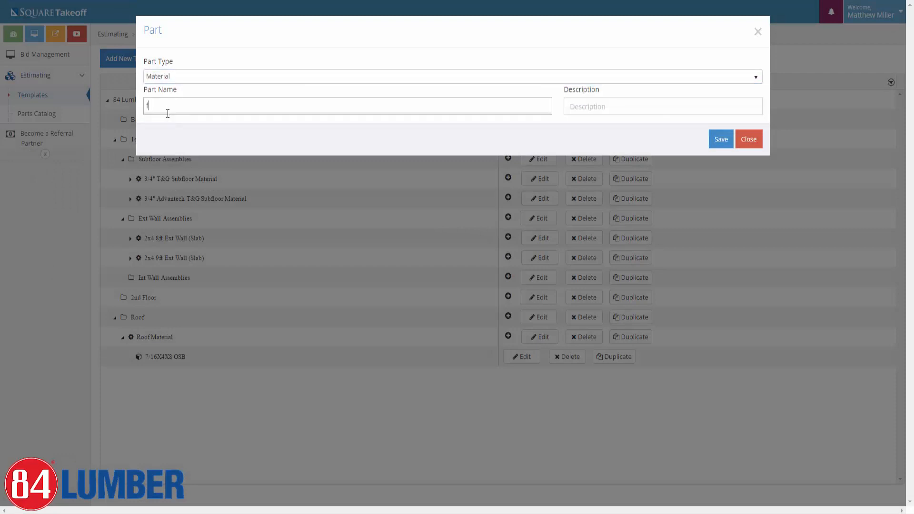
type("elt")
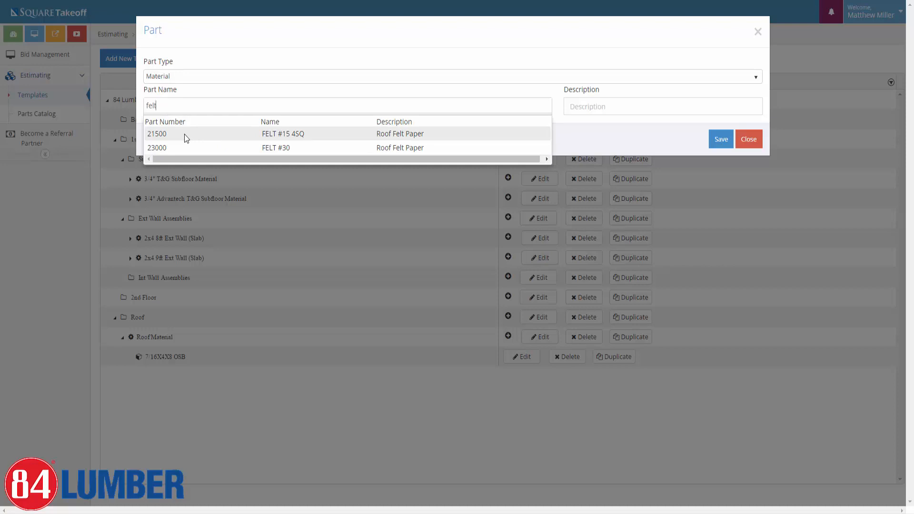
left_click(184, 134)
left_click(721, 143)
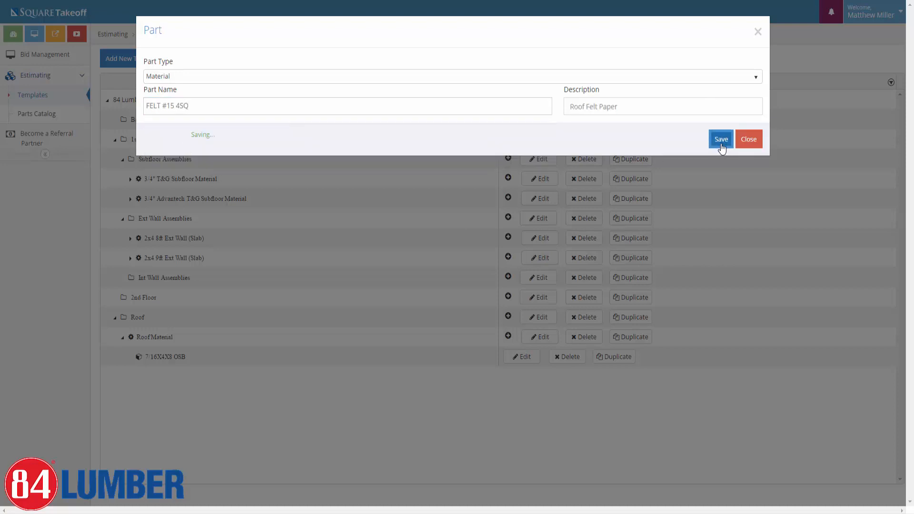
Review the felt part's properties, save it again, and close it.
left_click(152, 143)
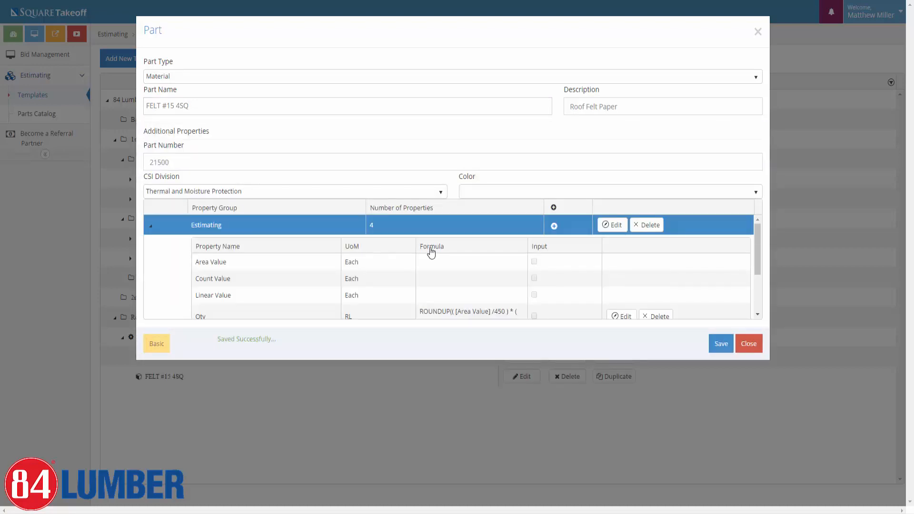
scroll(411, 285, "down", 1)
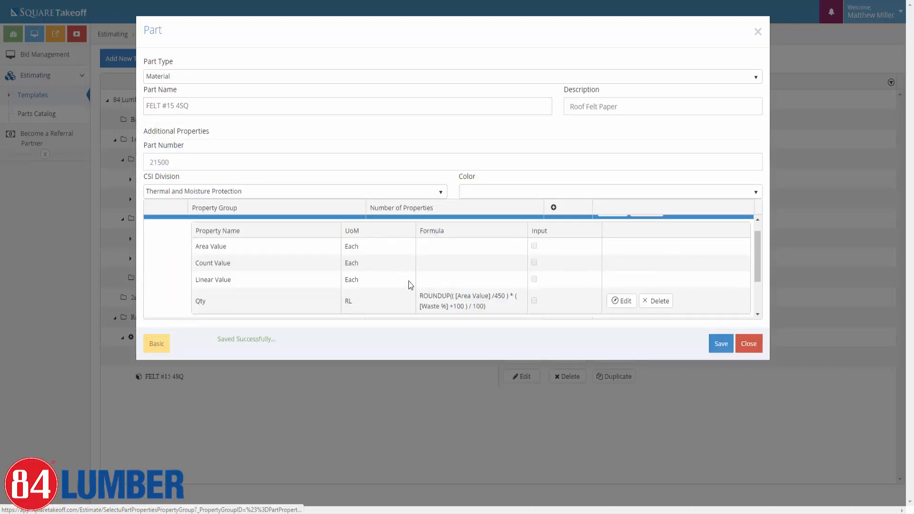
scroll(408, 281, "down", 2)
left_click(720, 345)
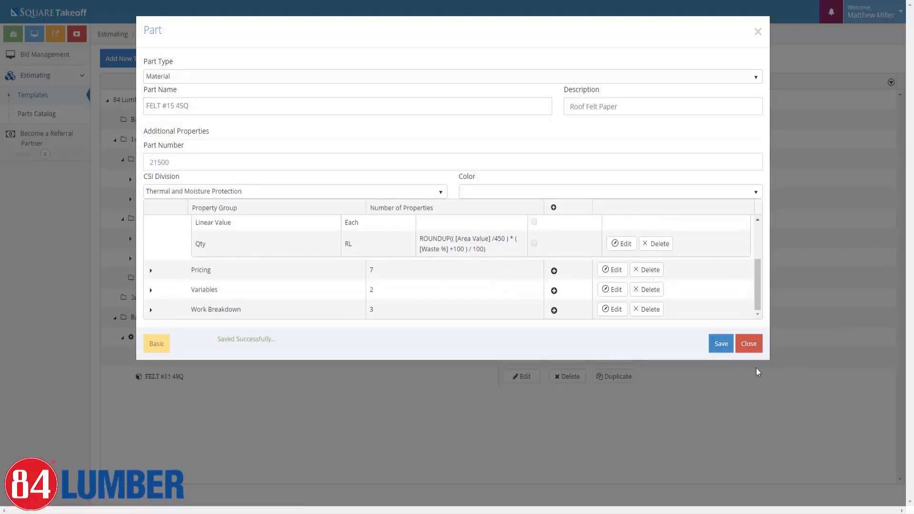
left_click(748, 344)
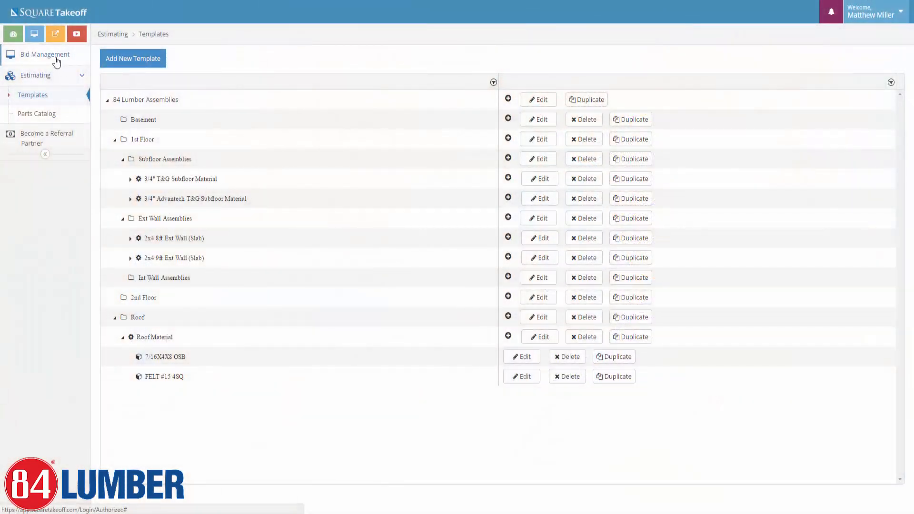
Open the Demo Project for takeoff and go to its Floor Plan page.
left_click(55, 61)
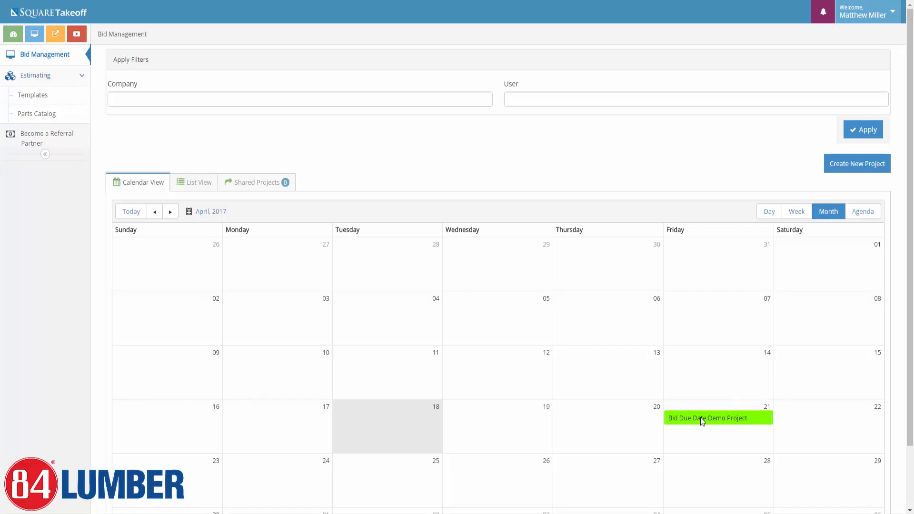
left_click(700, 417)
scroll(704, 404, "down", 1)
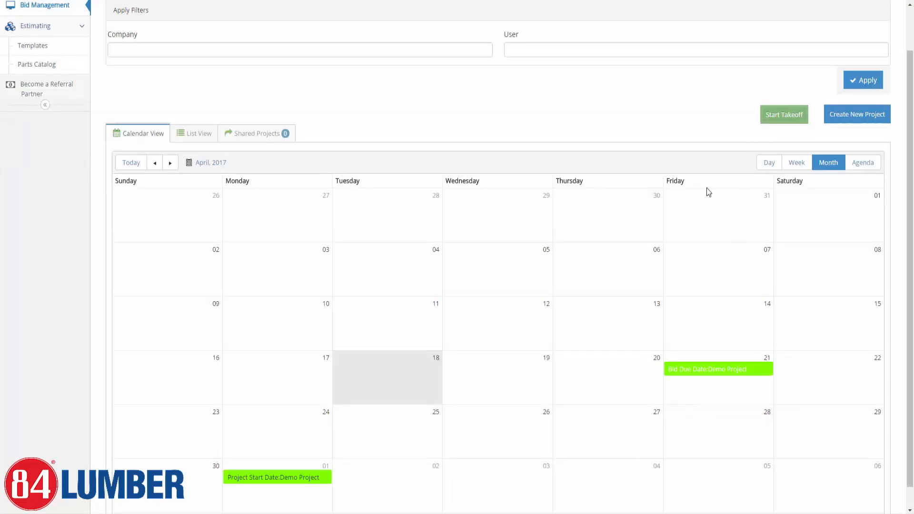
left_click(794, 121)
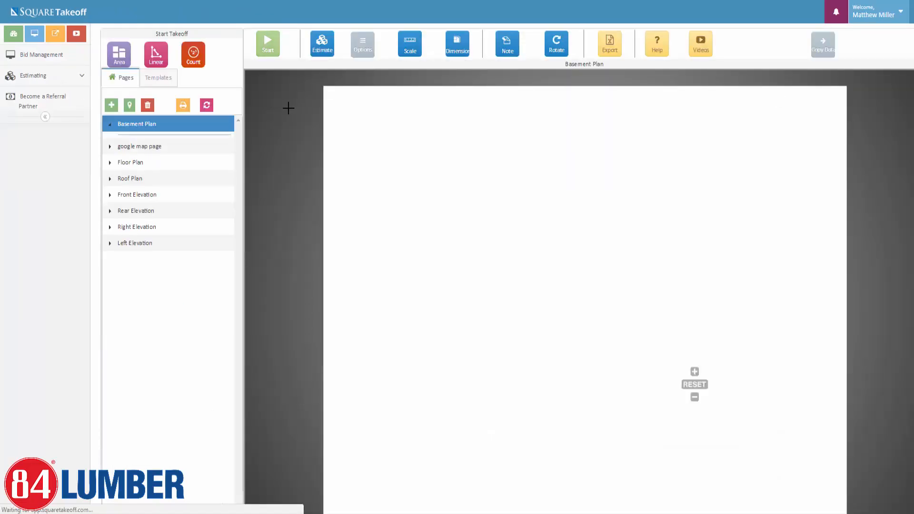
left_click(145, 162)
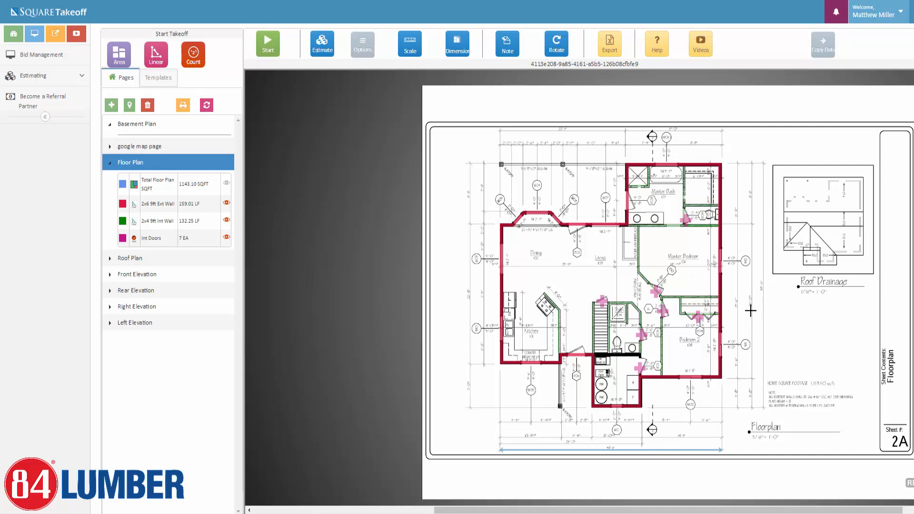
Hide the interior door, exterior wall and interior wall markings, then select Total Floor Plan SQFT.
scroll(702, 316, "up", 1)
scroll(621, 312, "up", 1)
scroll(622, 314, "up", 1)
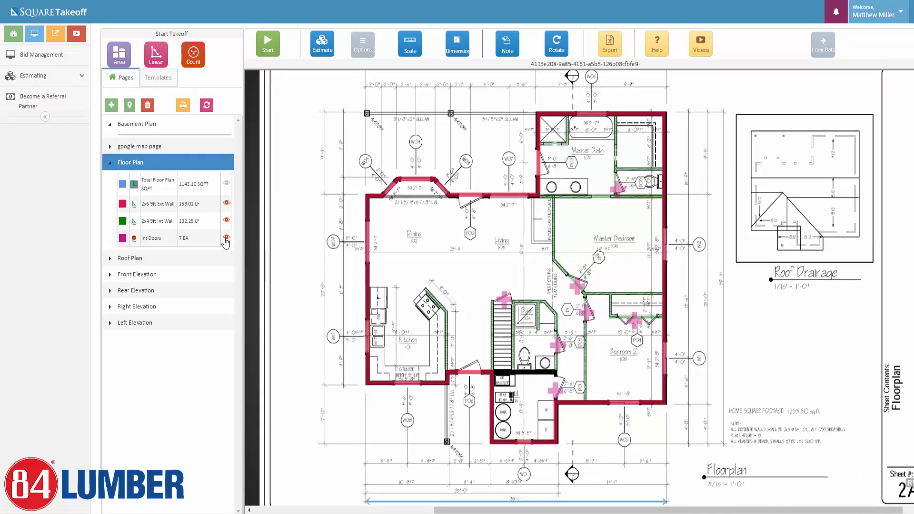
left_click(227, 237)
left_click(225, 222)
left_click(227, 202)
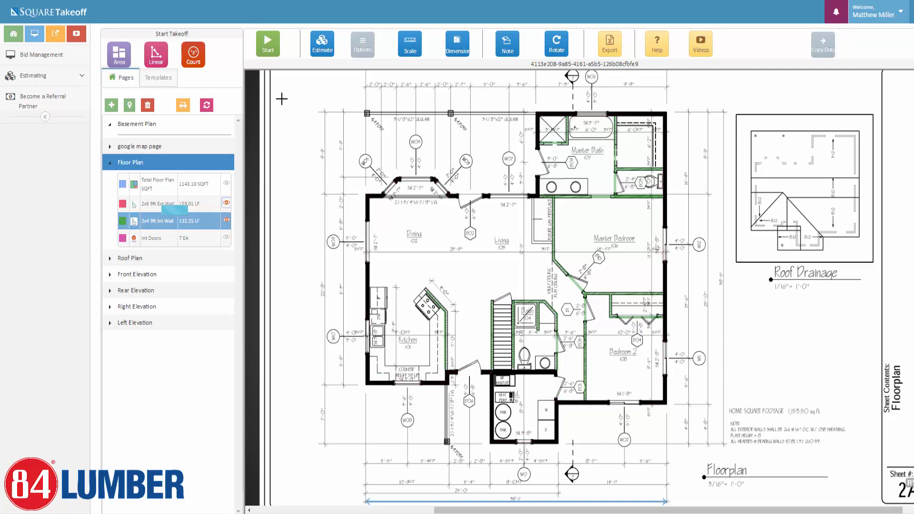
left_click(226, 220)
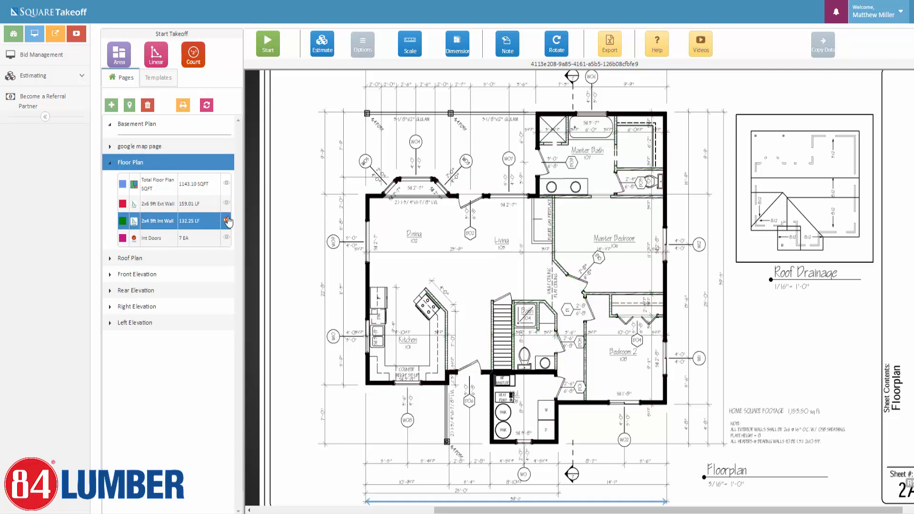
left_click(154, 182)
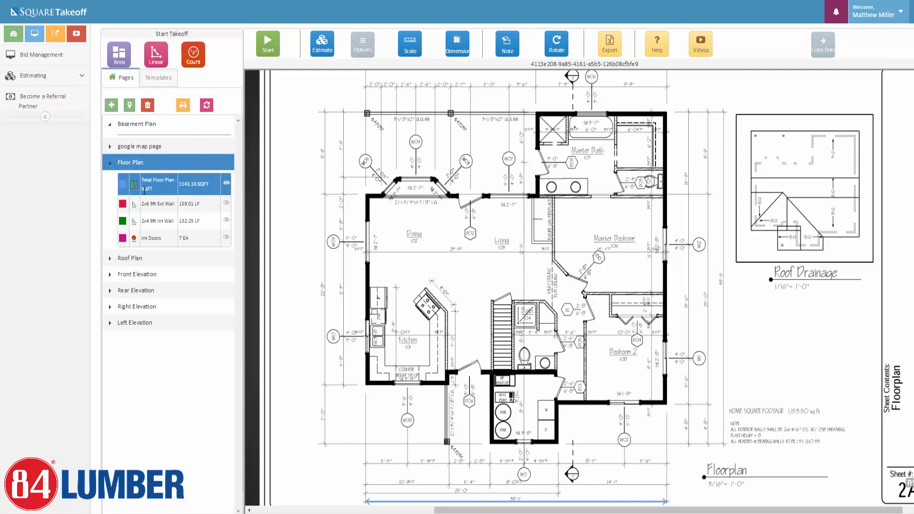
Delete the Total Floor Plan and 2x6 9ft Ext Wall measurements, confirming with YES.
left_click(148, 106)
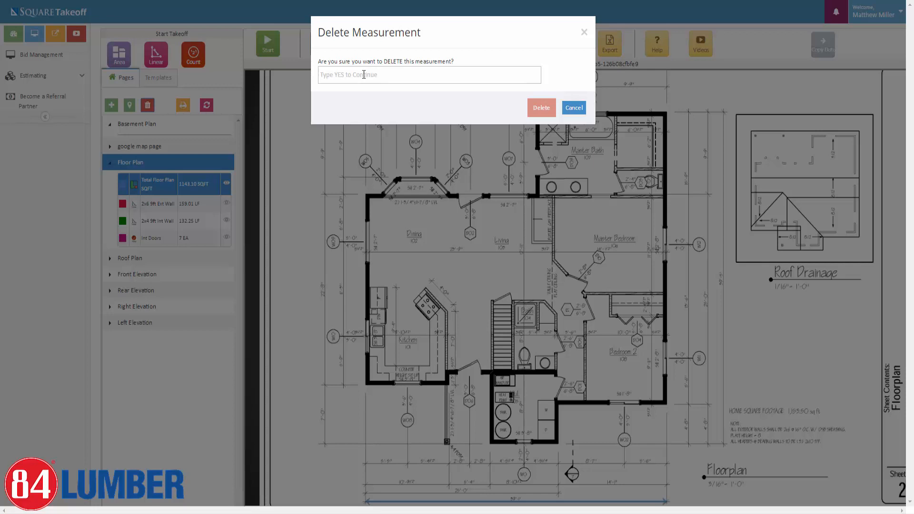
type("yes")
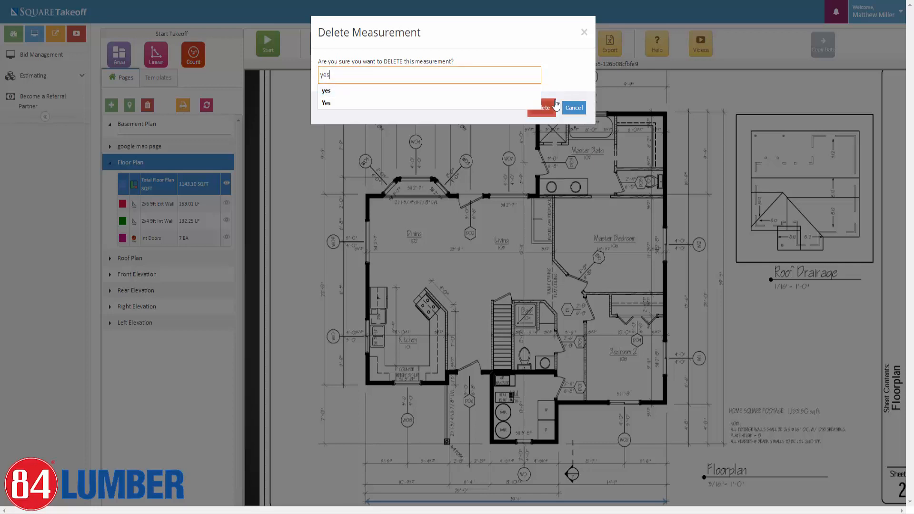
left_click(551, 109)
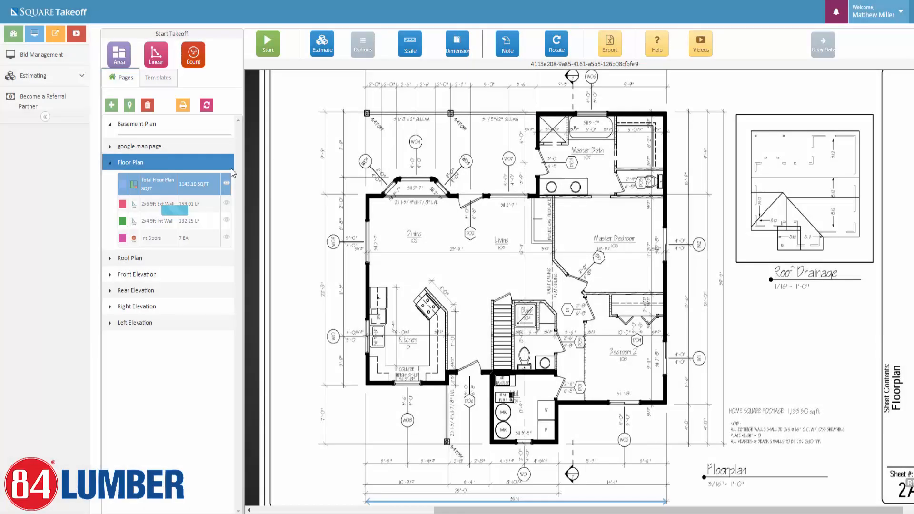
left_click(161, 181)
left_click(148, 108)
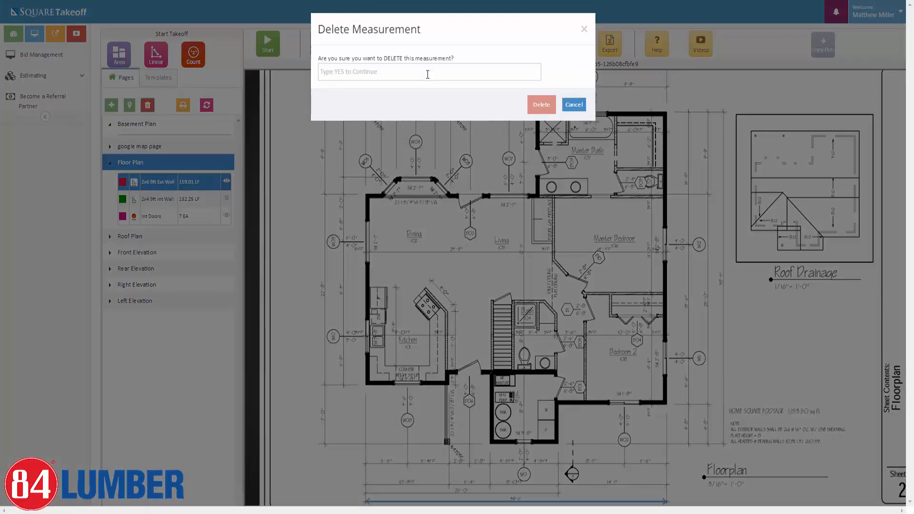
left_click(398, 72)
type("yes")
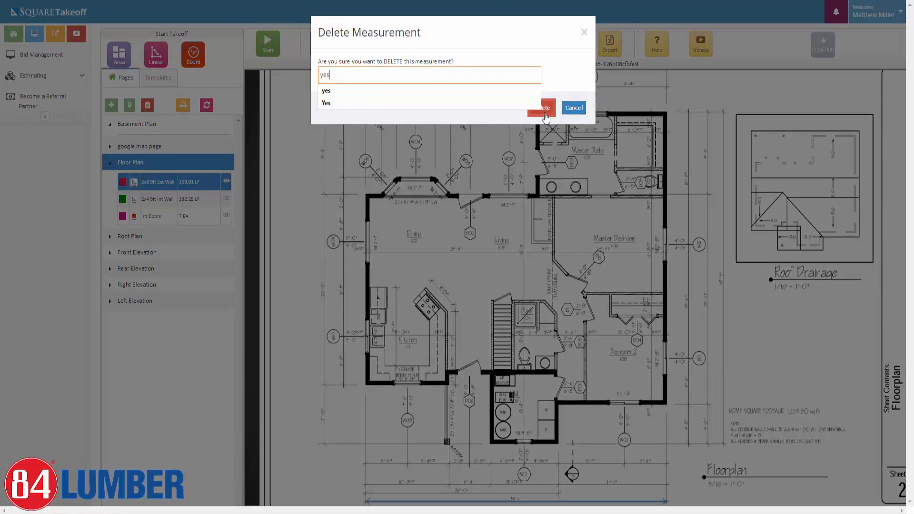
left_click(542, 109)
Delete the 2x4 9ft Int Wall and Int Doors measurements, confirming each with YES.
left_click(155, 182)
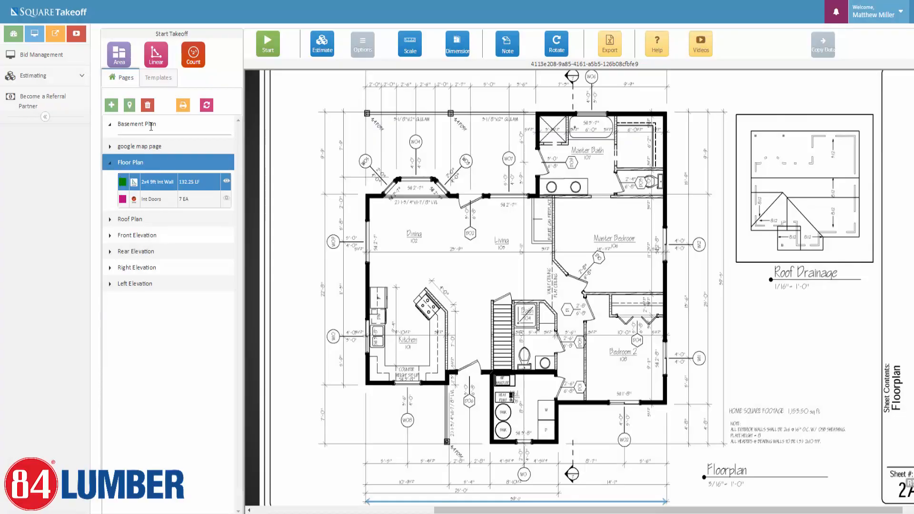
left_click(147, 105)
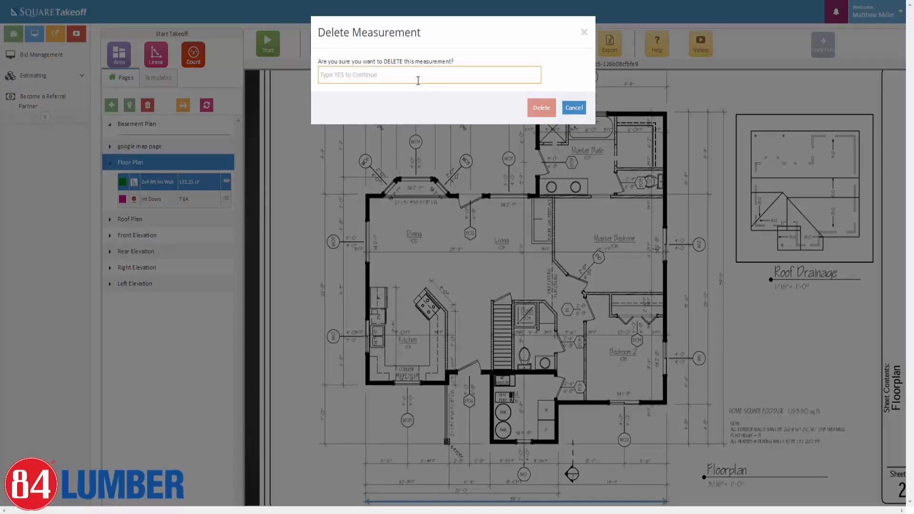
type("yes")
left_click(541, 108)
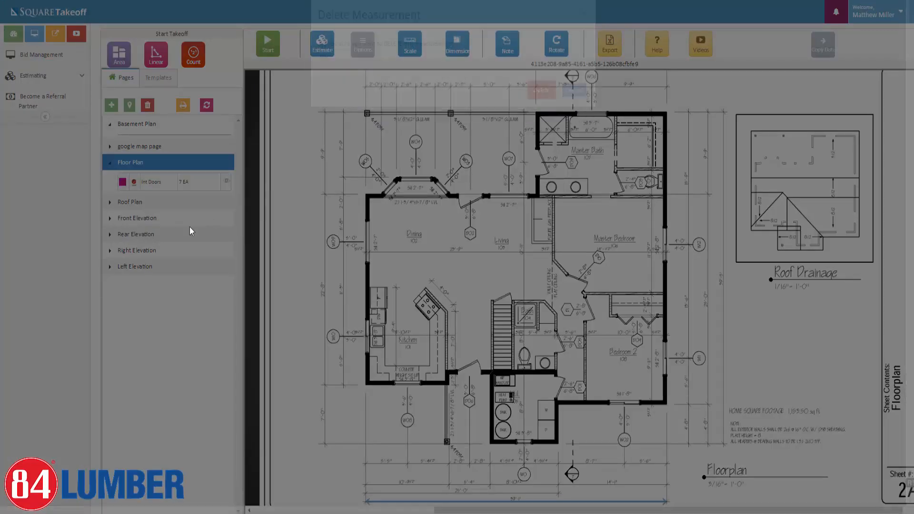
left_click(164, 182)
left_click(147, 104)
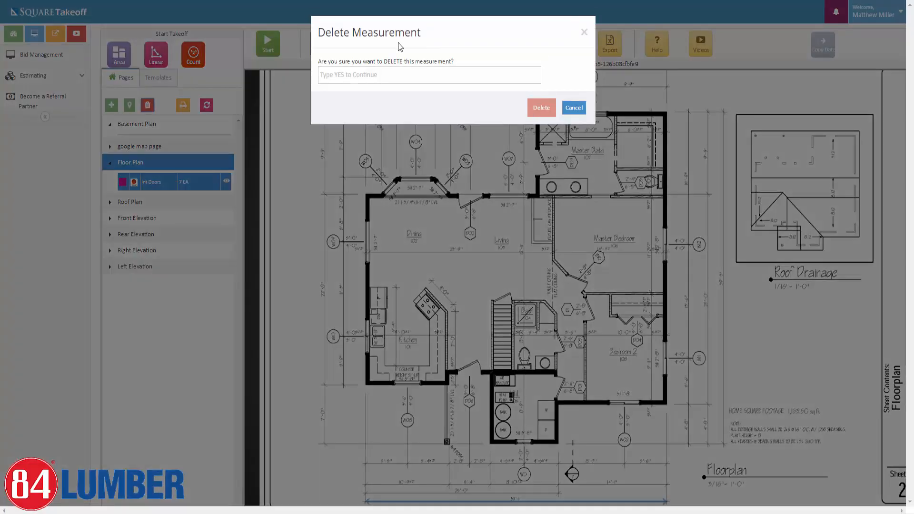
left_click(386, 76)
type("y")
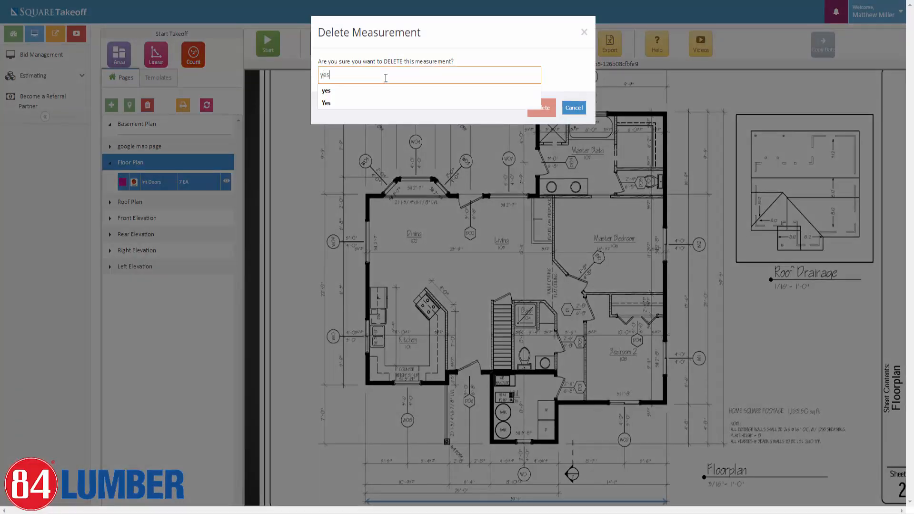
type("es")
left_click(541, 108)
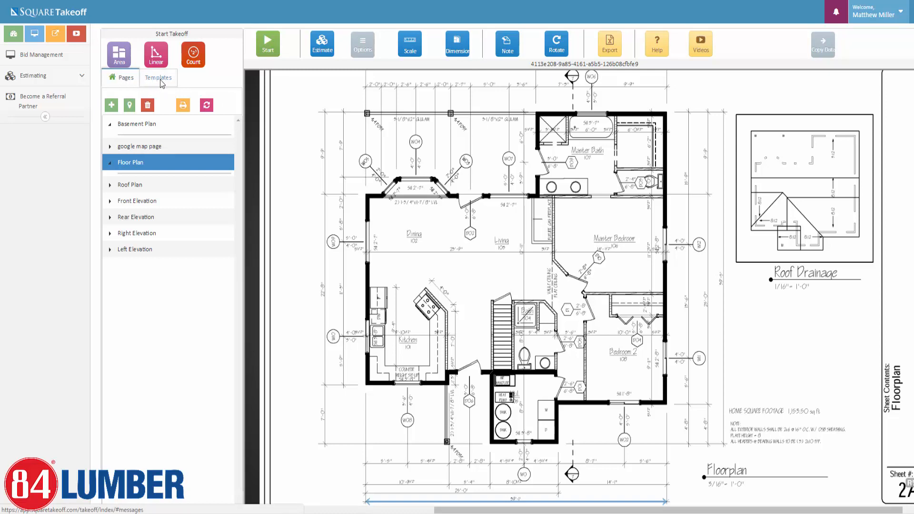
Show the 84 Demo Templates and expand 84 Lumber Assemblies > 1st Floor > Subfloor Assemblies.
left_click(161, 83)
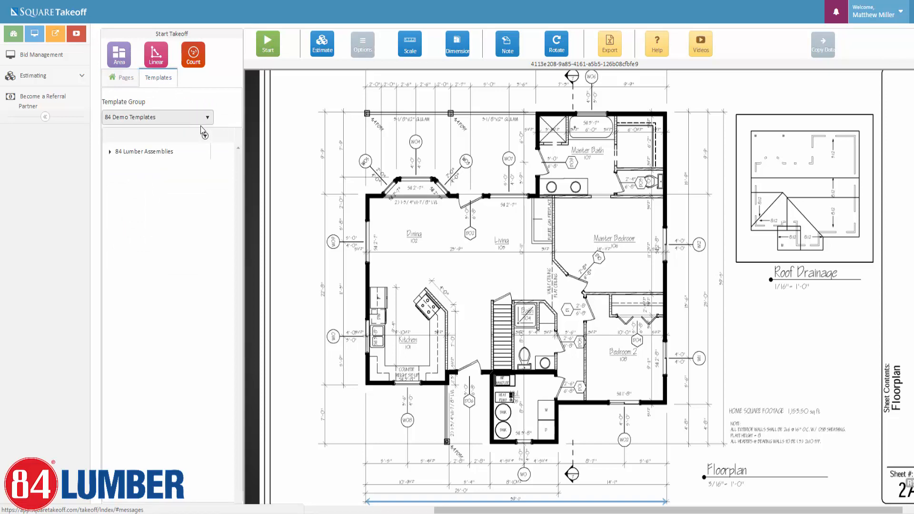
left_click(206, 118)
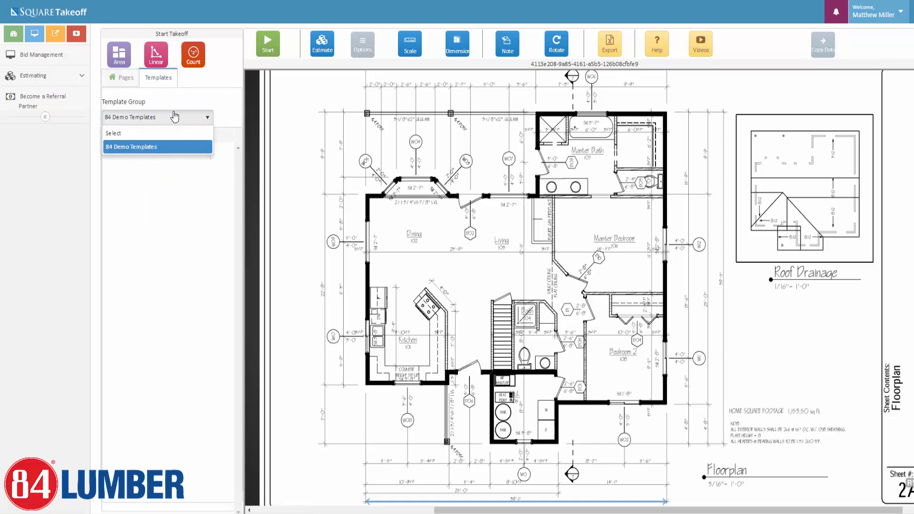
left_click(120, 149)
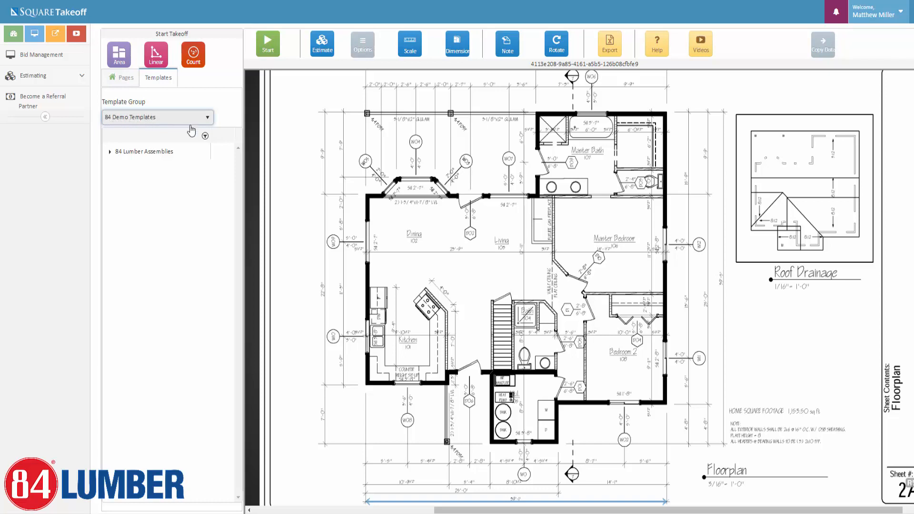
left_click(110, 152)
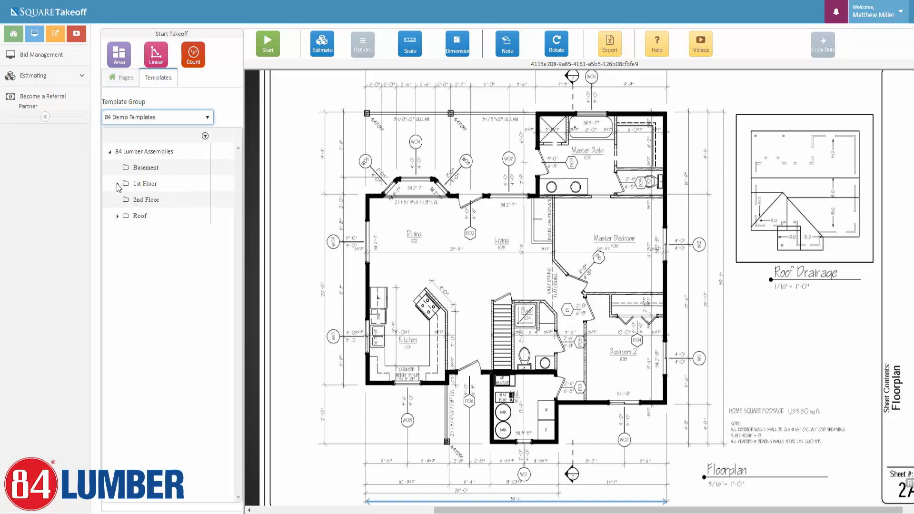
left_click(118, 184)
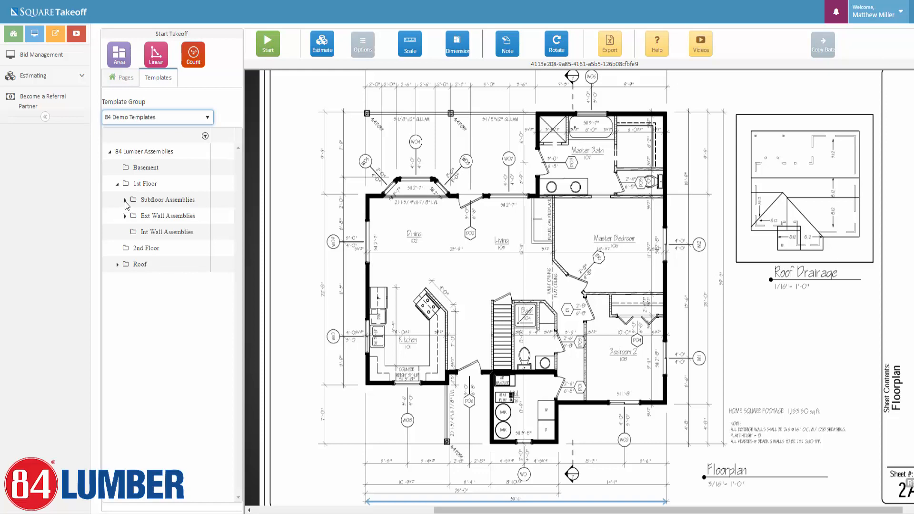
left_click(126, 201)
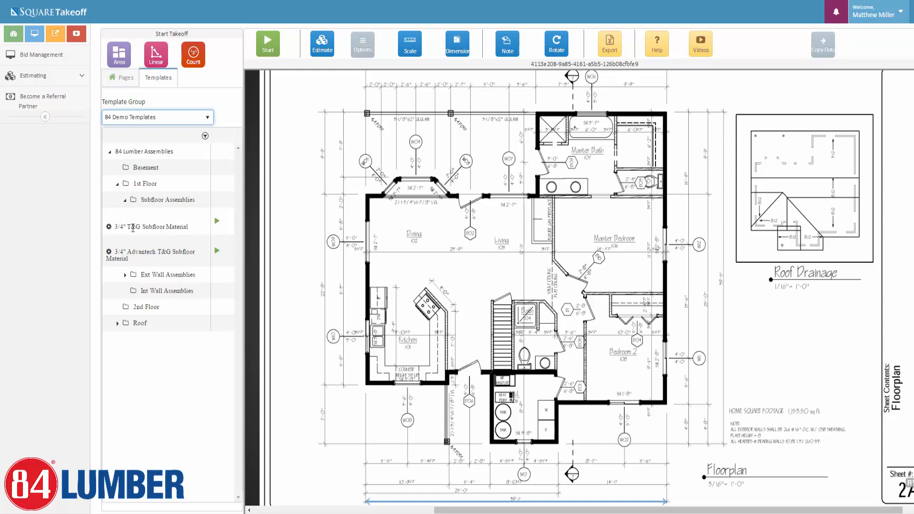
Start a coral area layout for 3/4" T&G Subfloor Material.
left_click(216, 223)
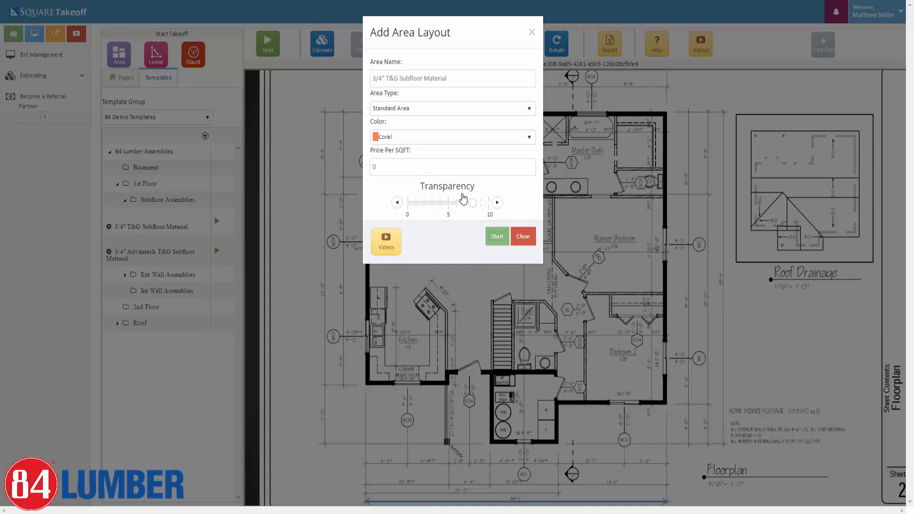
left_click(498, 243)
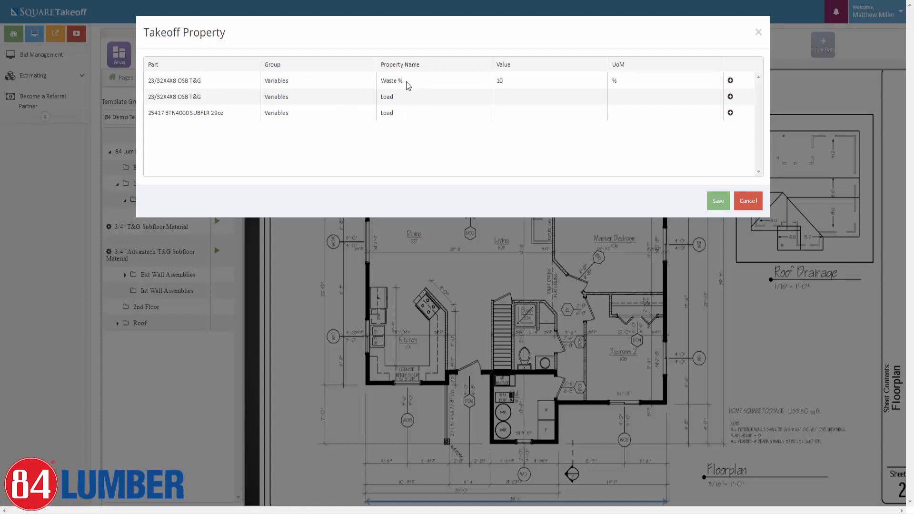
Change the OSB T&G sheets' waste percentage from 10 to 8.
left_click(729, 81)
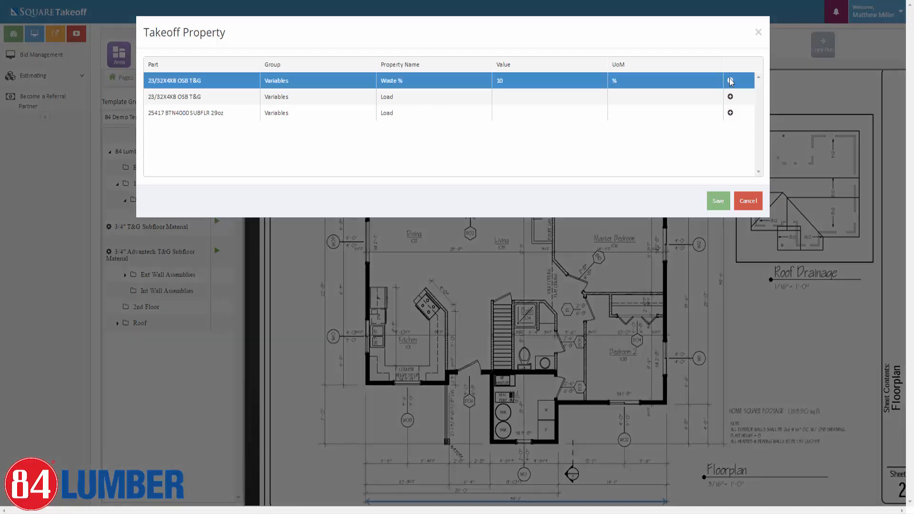
key("BackSpace")
key("BackSpace")
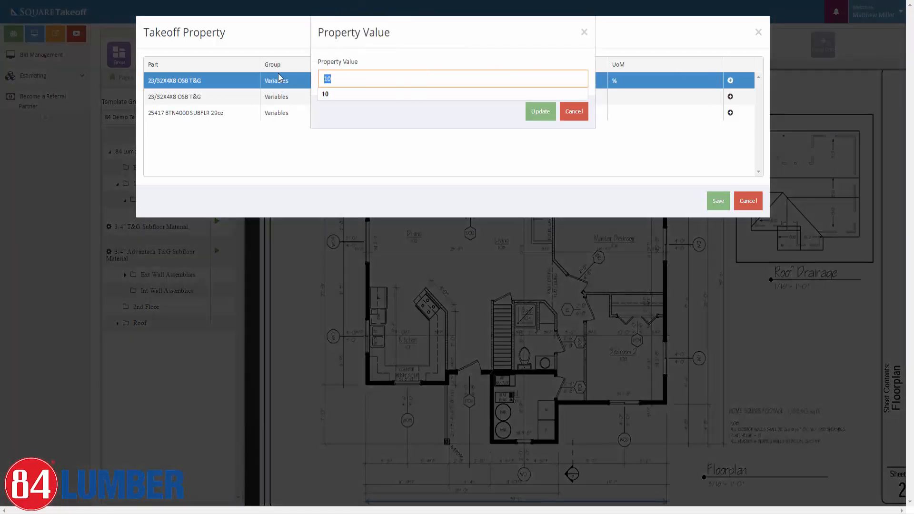
type("8")
left_click(449, 113)
left_click(535, 114)
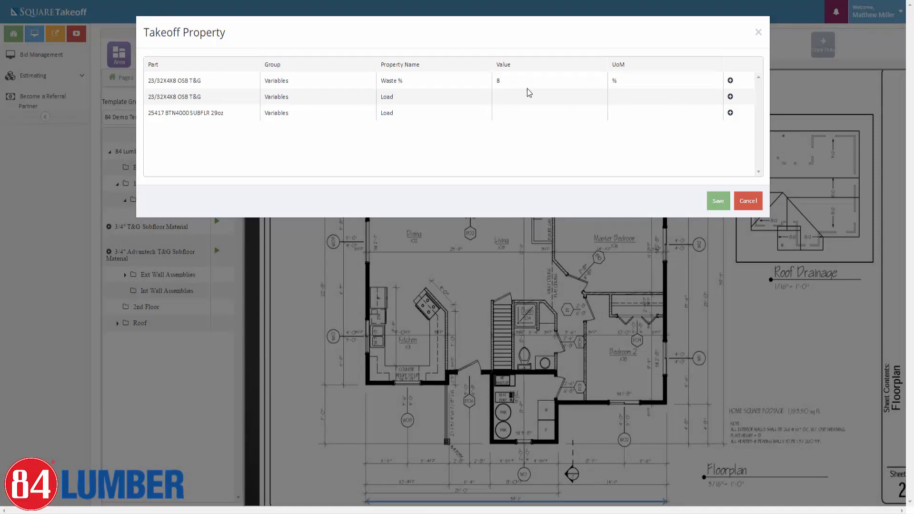
Set both the OSB and adhesive Loads to 006 - 1st Floor Subfloor Framing and save.
left_click(729, 96)
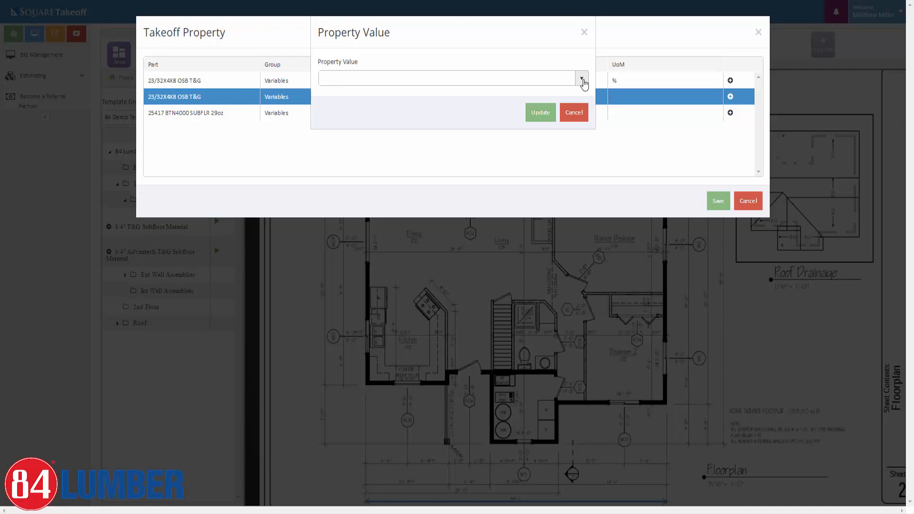
left_click(581, 79)
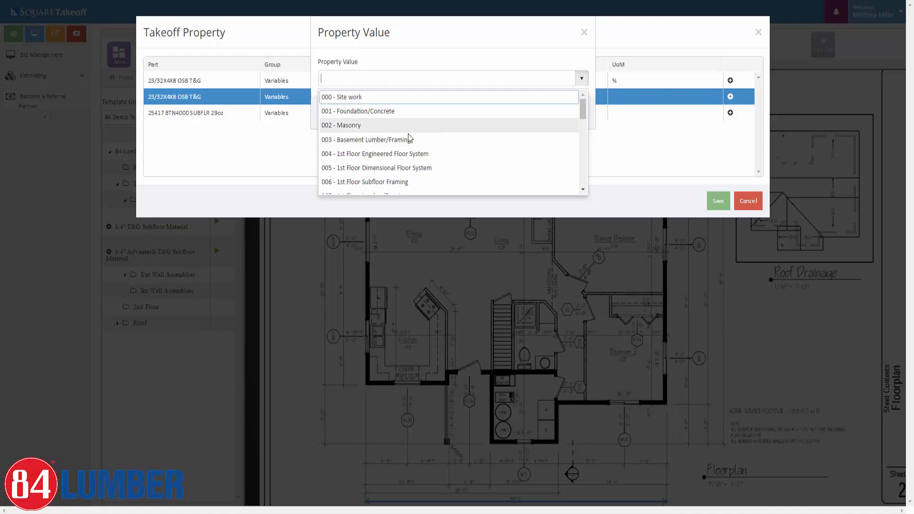
scroll(408, 138, "down", 1)
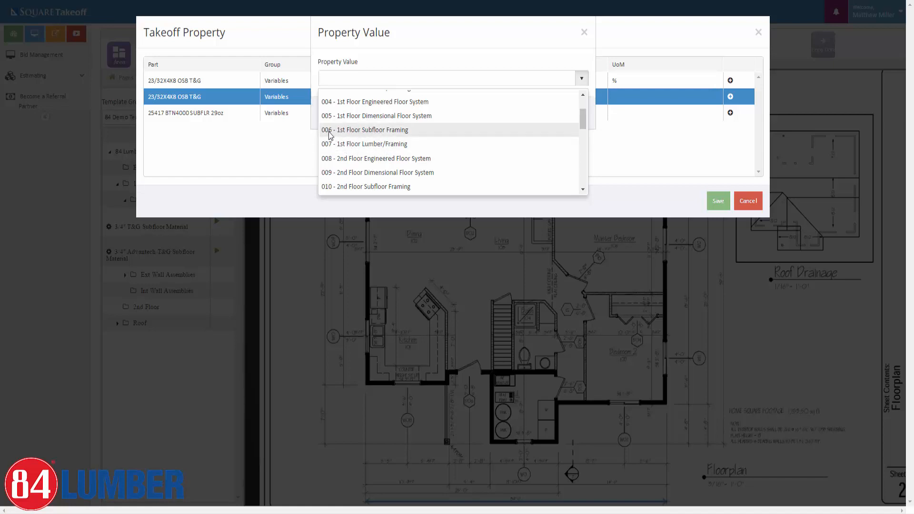
left_click(369, 134)
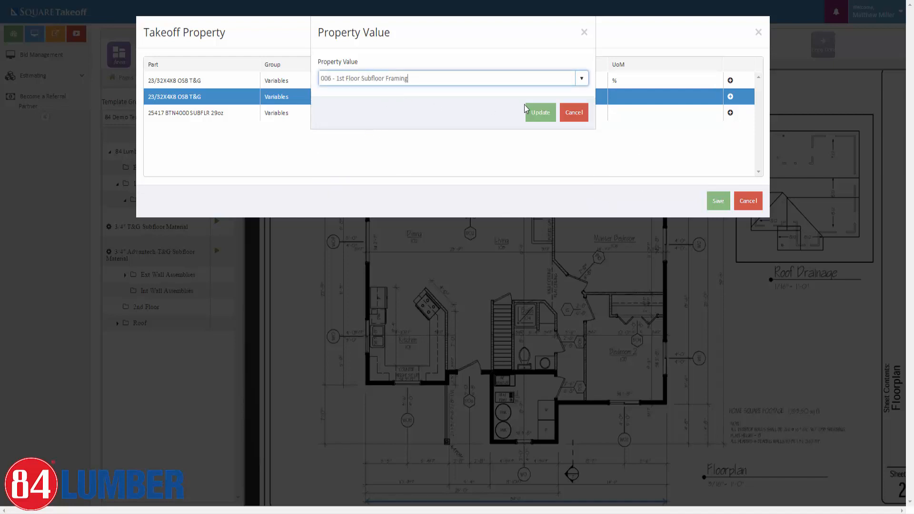
left_click(536, 115)
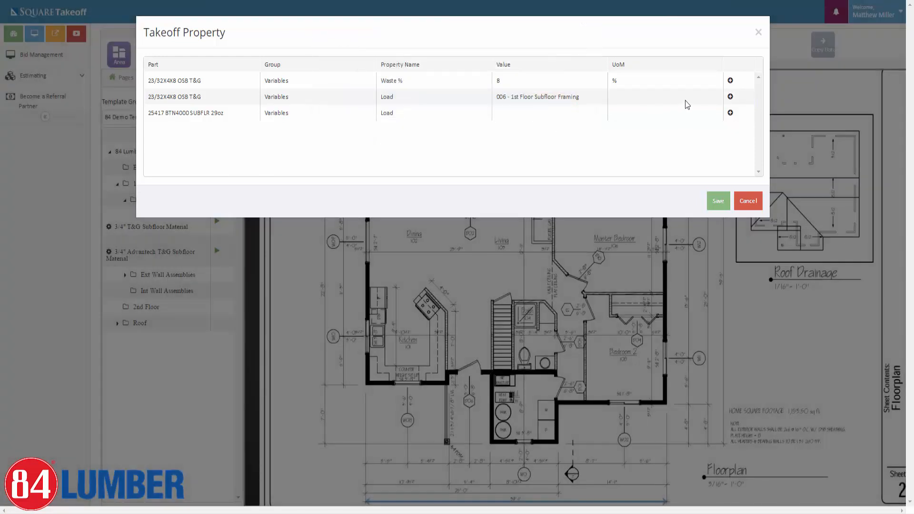
left_click(730, 112)
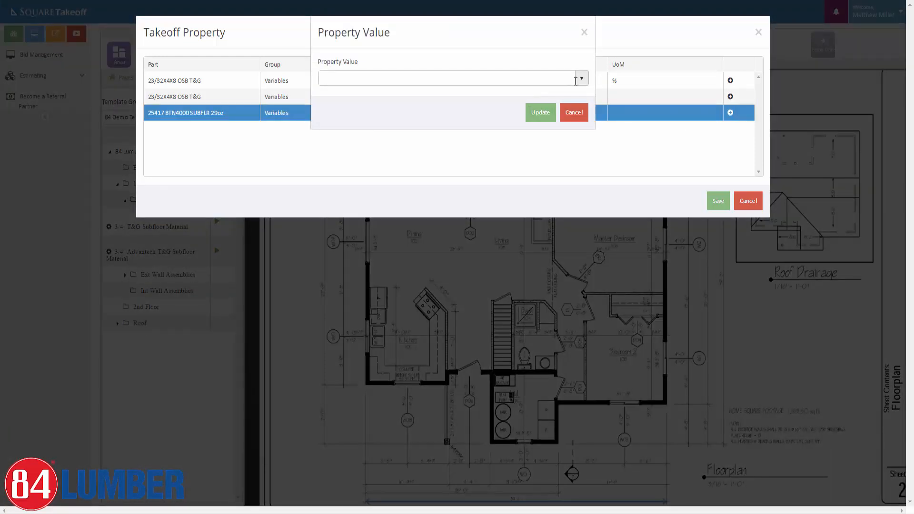
left_click(578, 78)
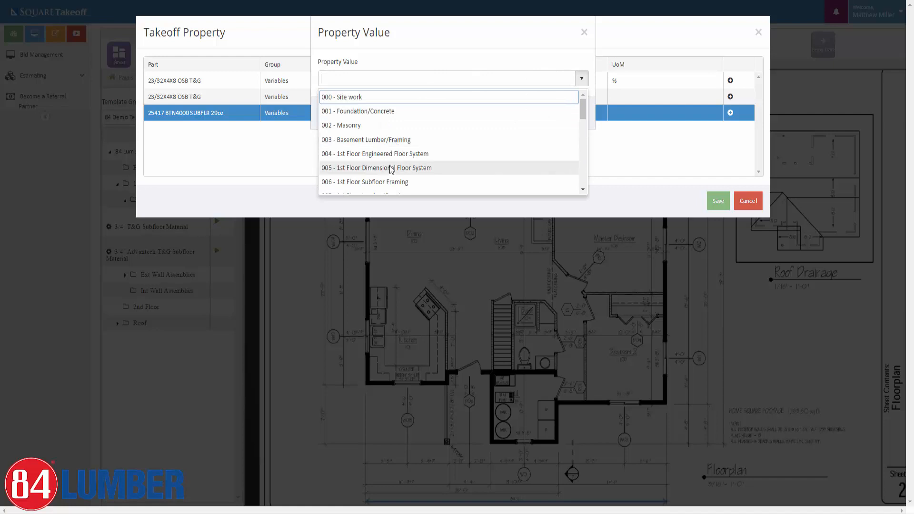
left_click(388, 182)
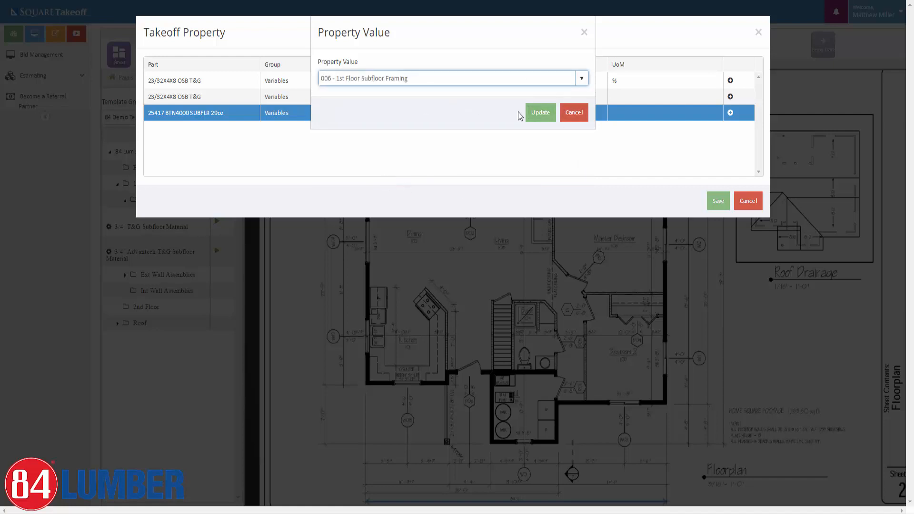
left_click(536, 115)
left_click(537, 114)
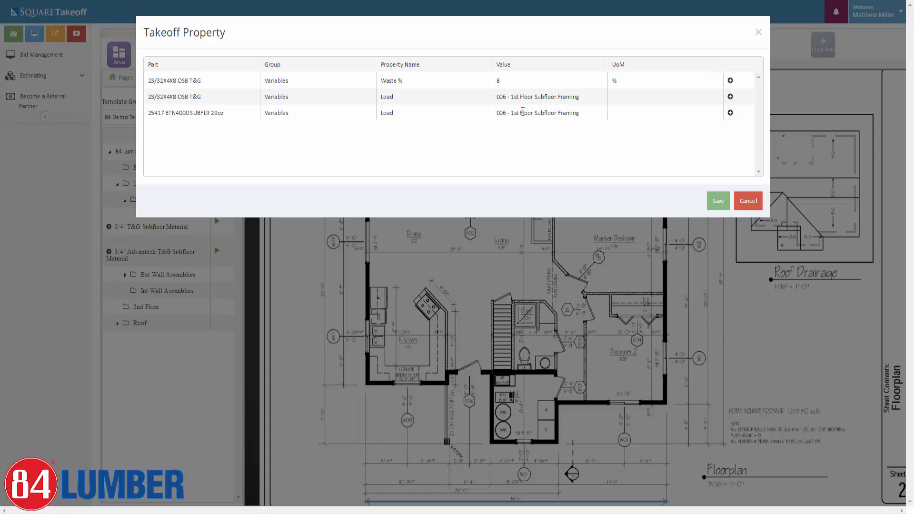
left_click(710, 204)
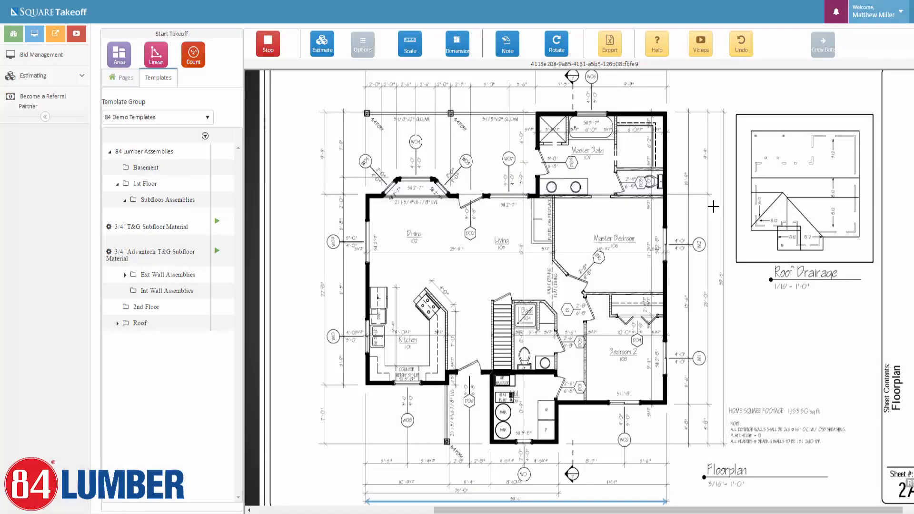
Trace the floor outline from the dining room bay, around the right side and bathroom bump-out.
left_click(366, 194)
left_click(380, 193)
left_click(397, 178)
left_click(434, 177)
left_click(449, 194)
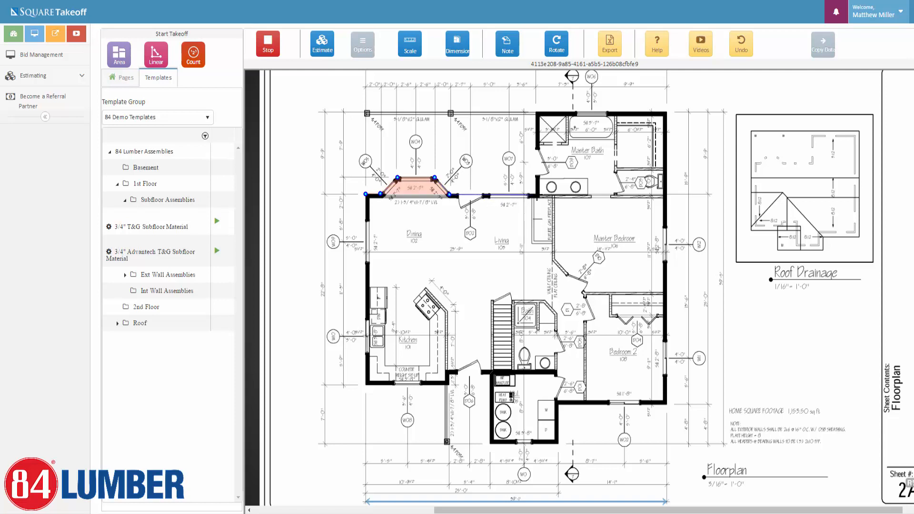
left_click(537, 195)
left_click(537, 113)
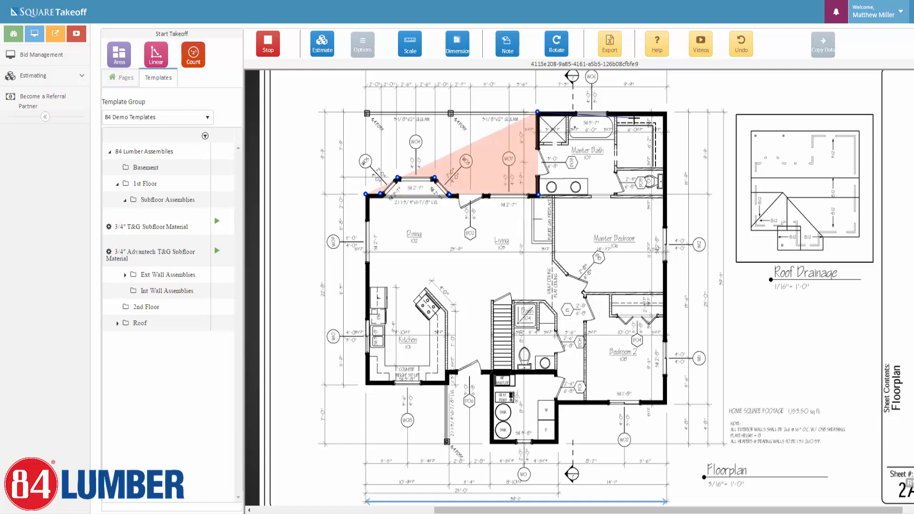
left_click(665, 112)
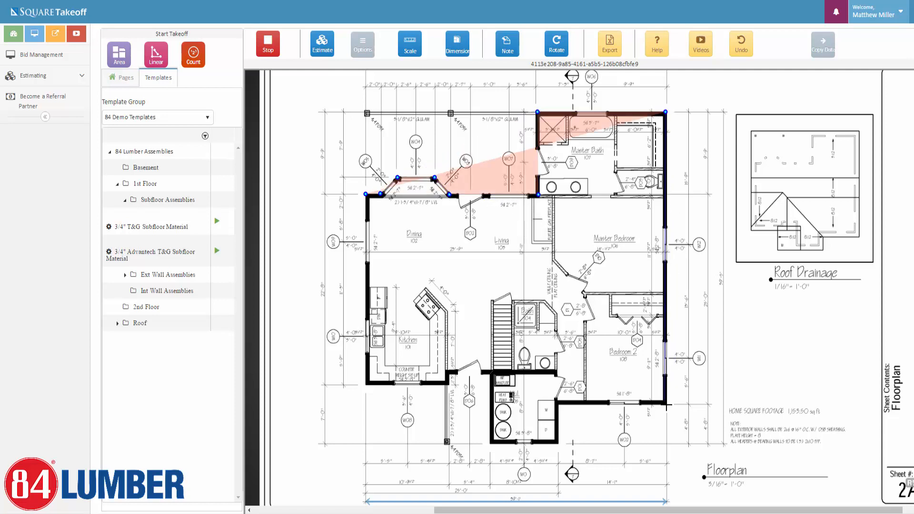
left_click(666, 404)
left_click(558, 404)
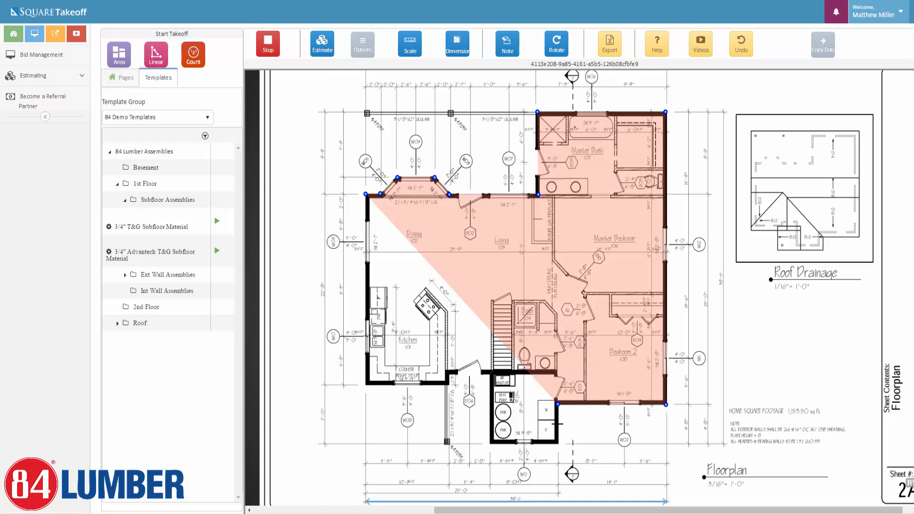
left_click(558, 442)
left_click(490, 444)
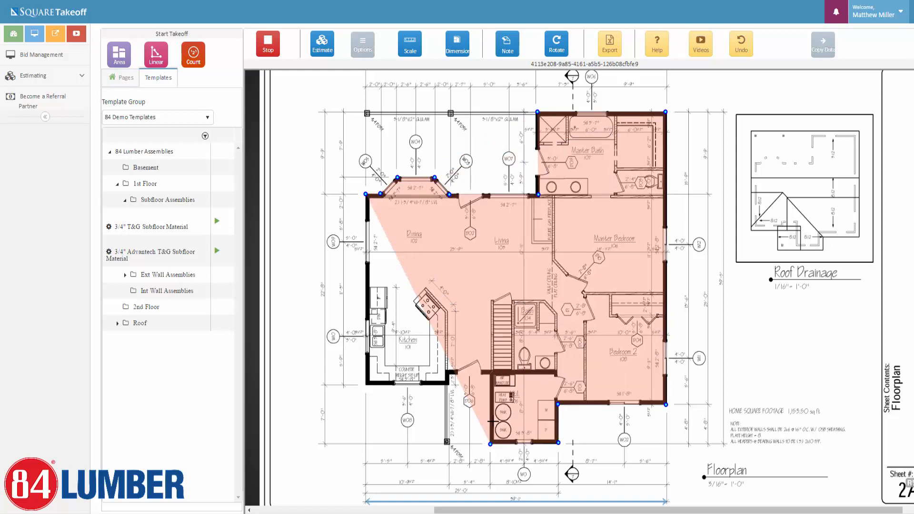
left_click(490, 375)
Finish the outline along the kitchen's lower walls, undoing misplaced points, and close the area.
left_click(450, 374)
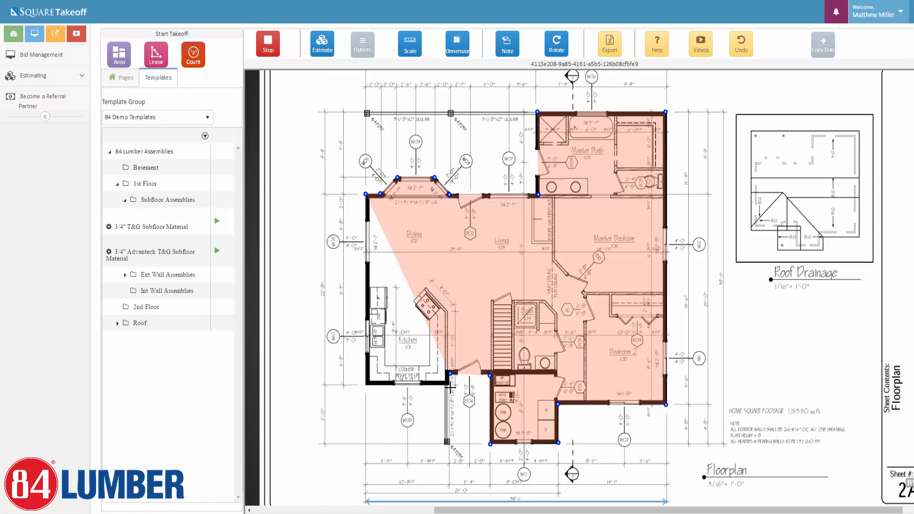
left_click(454, 410)
left_click(419, 421)
left_click(402, 430)
left_click(391, 470)
left_click(449, 463)
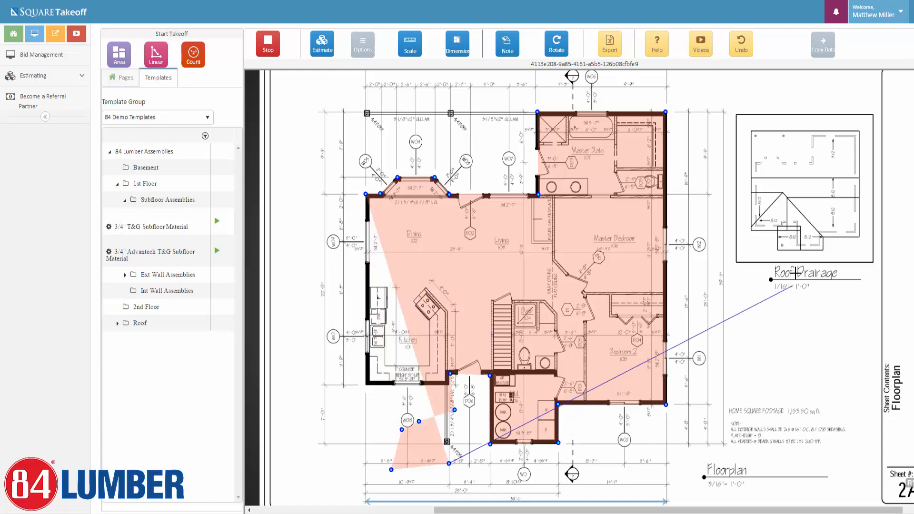
left_click(743, 47)
left_click(742, 47)
left_click(742, 48)
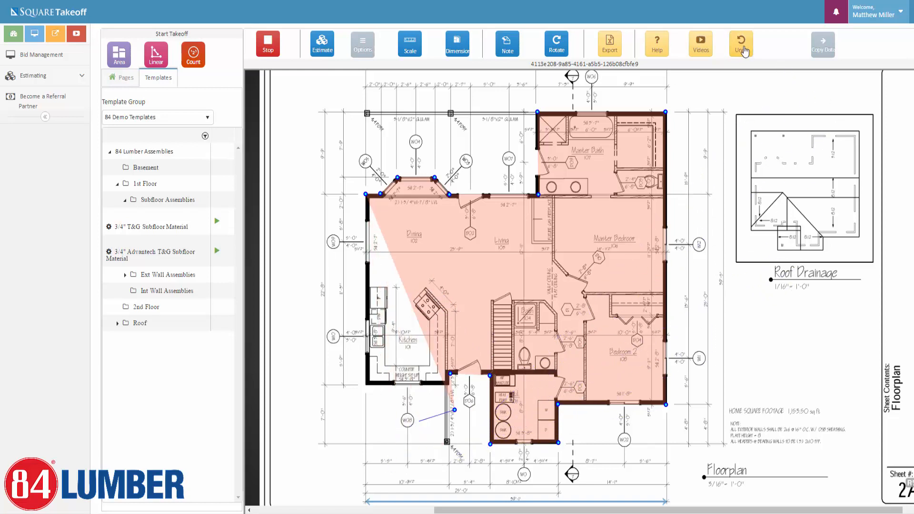
left_click(742, 47)
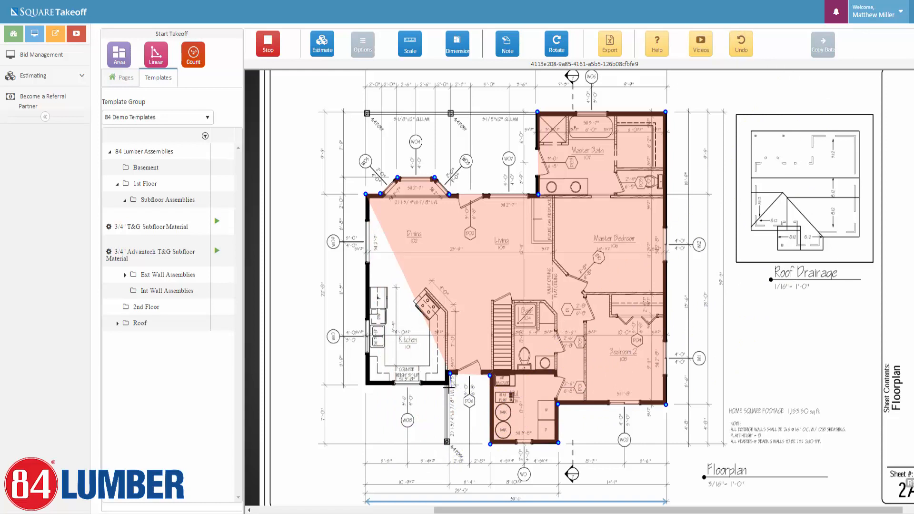
left_click(449, 384)
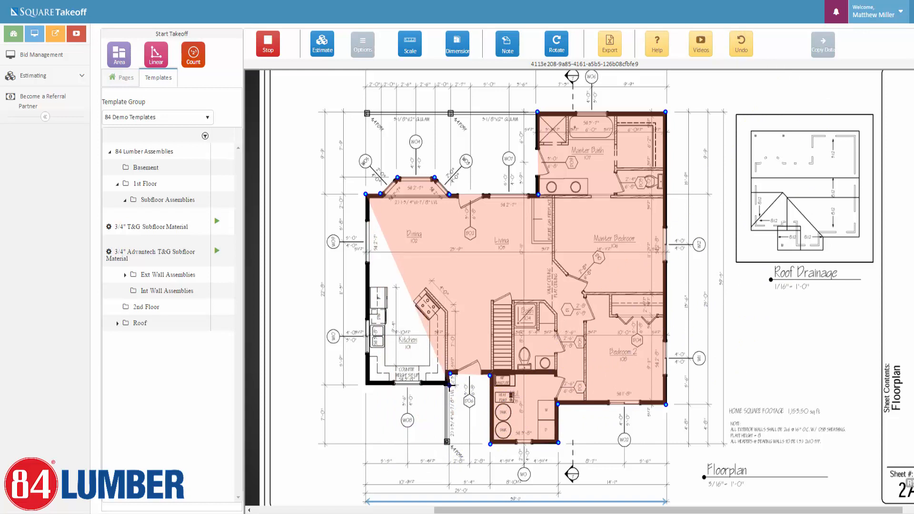
left_click(367, 385)
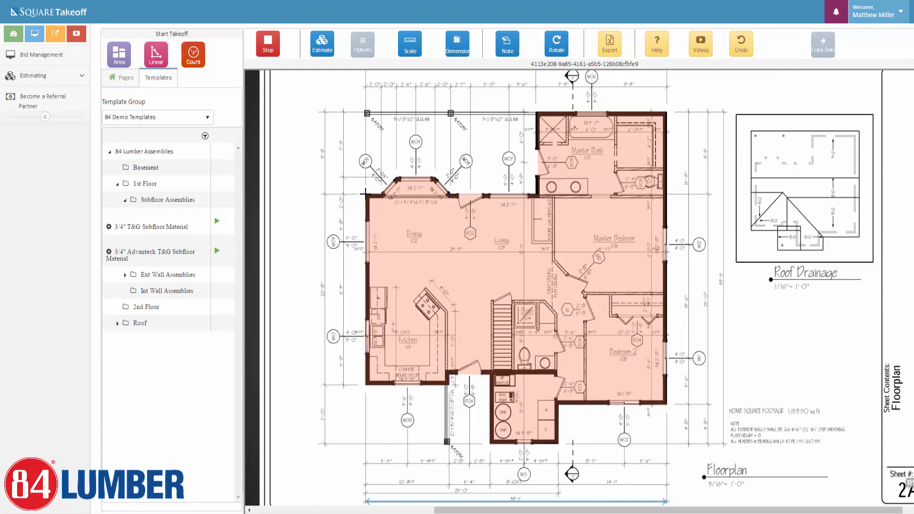
left_click(366, 194)
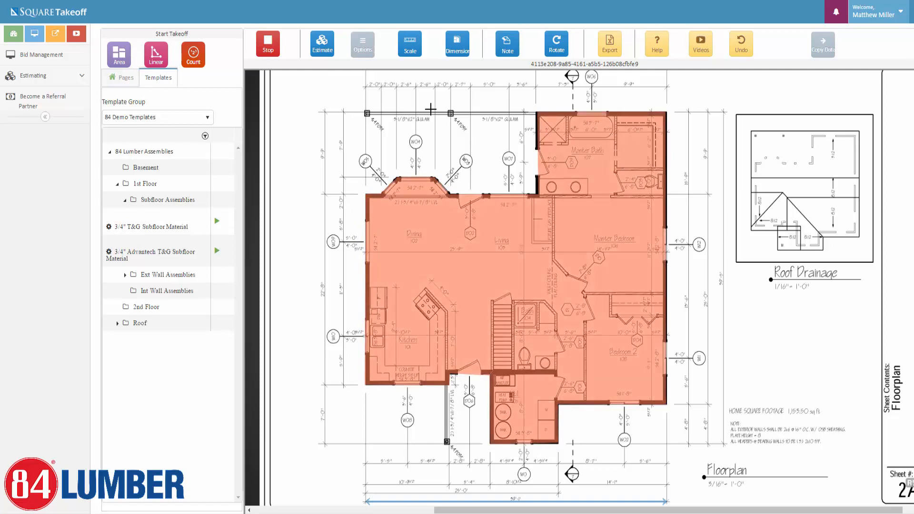
left_click(273, 49)
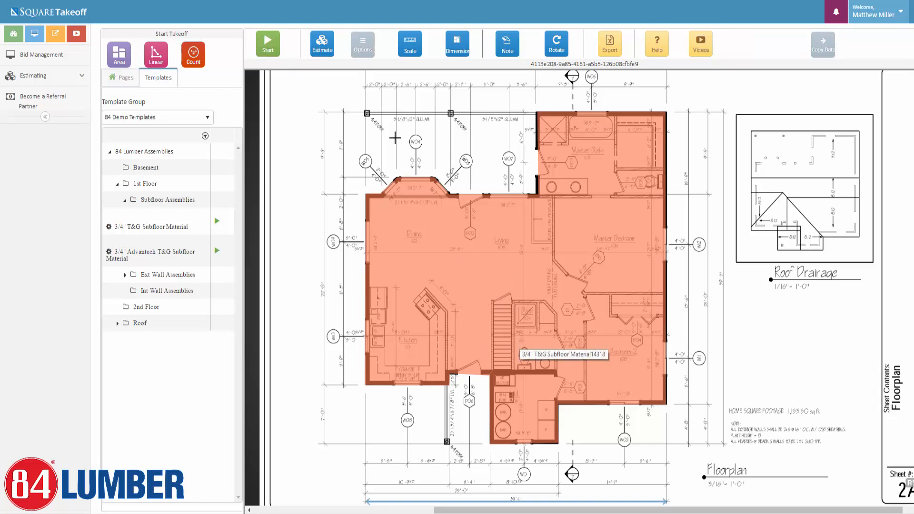
Show the report's Floor Plan parts: 1146.56 SQFT subfloor, 39 SHT OSB, 14 EA adhesive.
left_click(368, 48)
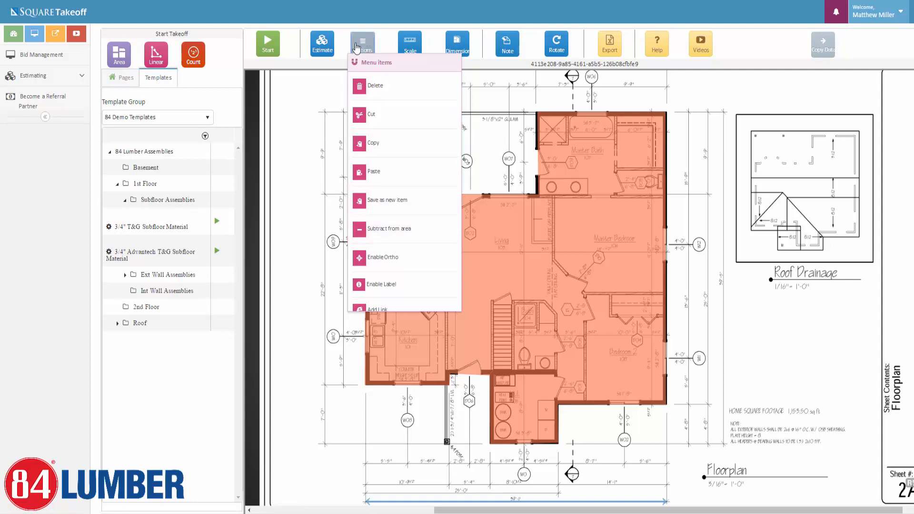
left_click(370, 38)
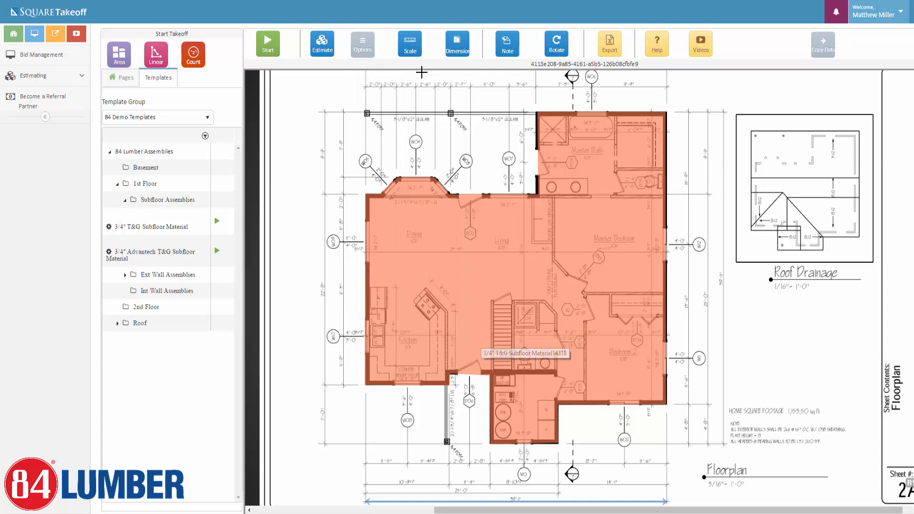
left_click(321, 46)
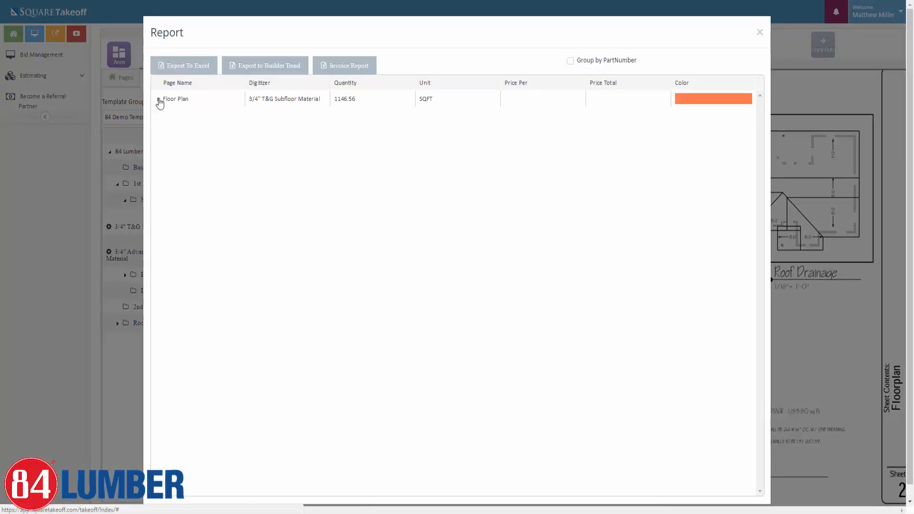
left_click(159, 100)
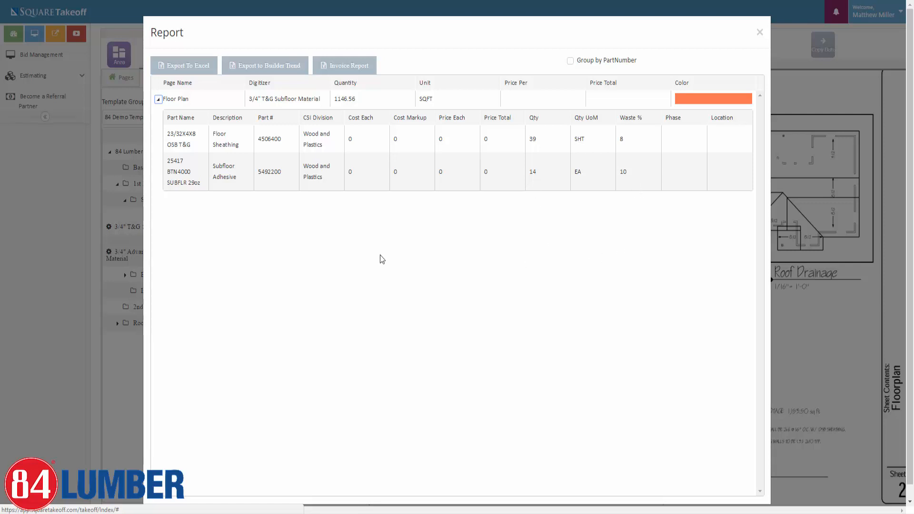
Close the Report dialog to get back to the floor plan with its shaded 3/4" T&G subfloor.
left_click(760, 33)
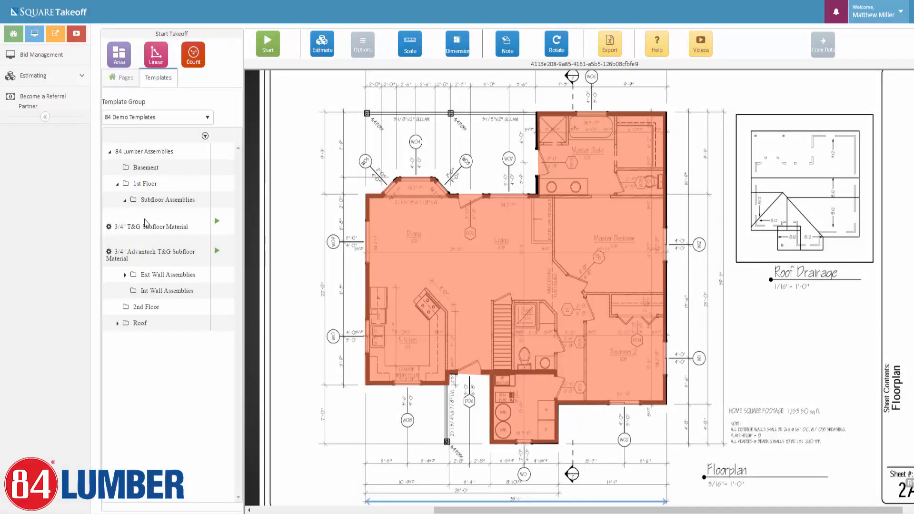
Collapse Subfloor Assemblies and pick 2x4 8ft Ext Wall (Slab) from Ext Wall Assemblies.
left_click(125, 200)
left_click(125, 201)
left_click(126, 201)
left_click(124, 216)
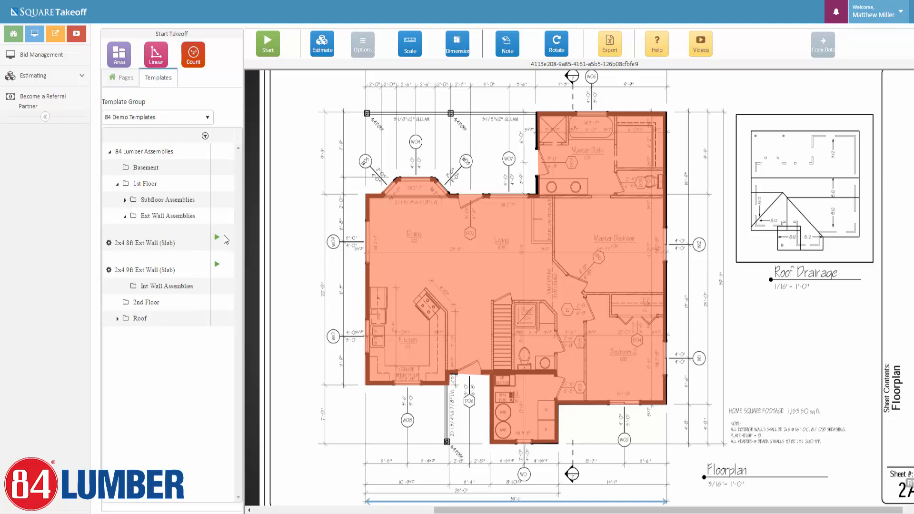
left_click(216, 237)
Start its linear takeoff with FireBrick line colour and transparency 10.
left_click(217, 238)
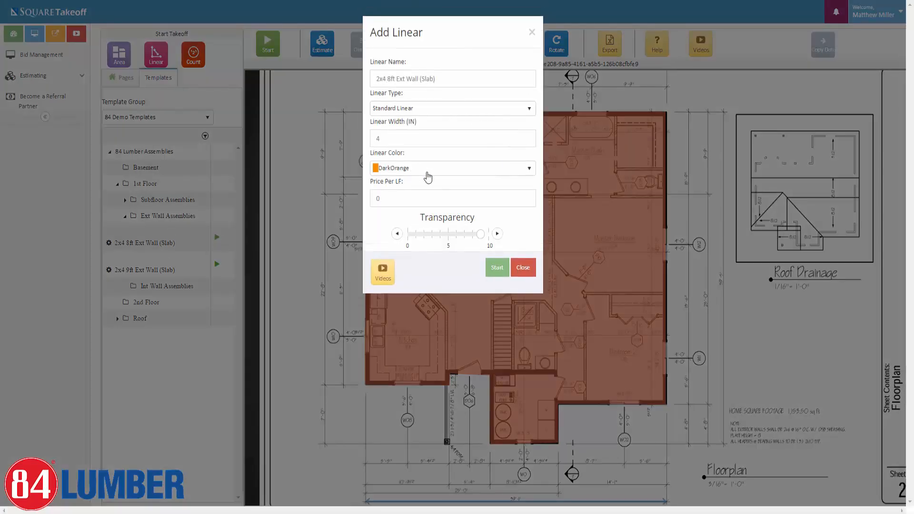
left_click(436, 168)
scroll(390, 238, "down", 3)
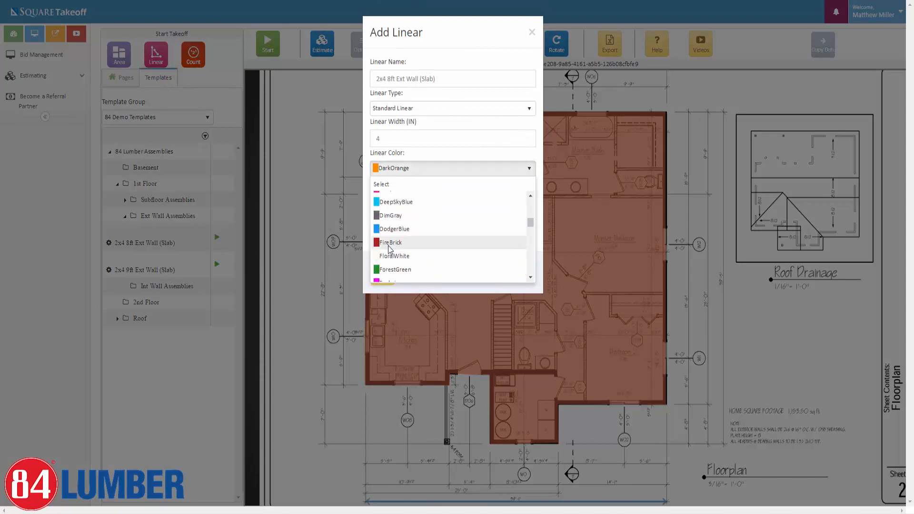
left_click(389, 244)
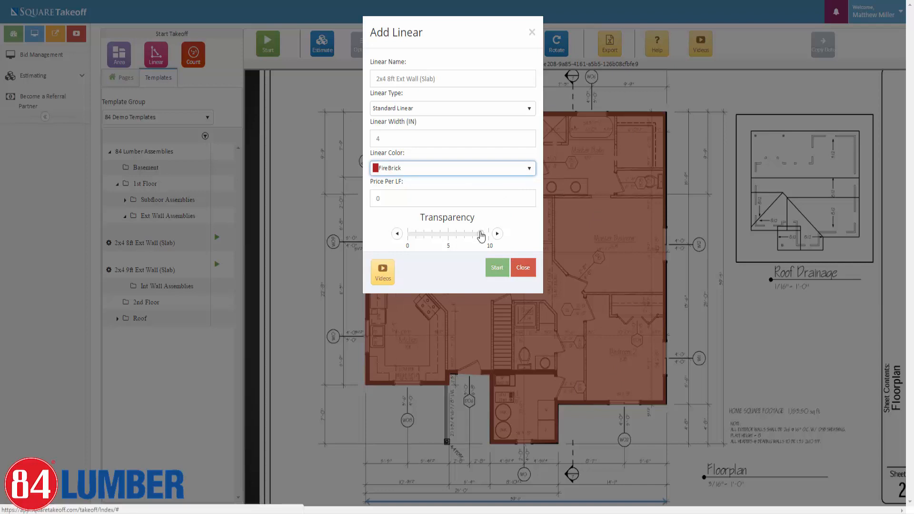
left_click_drag(481, 234, 488, 234)
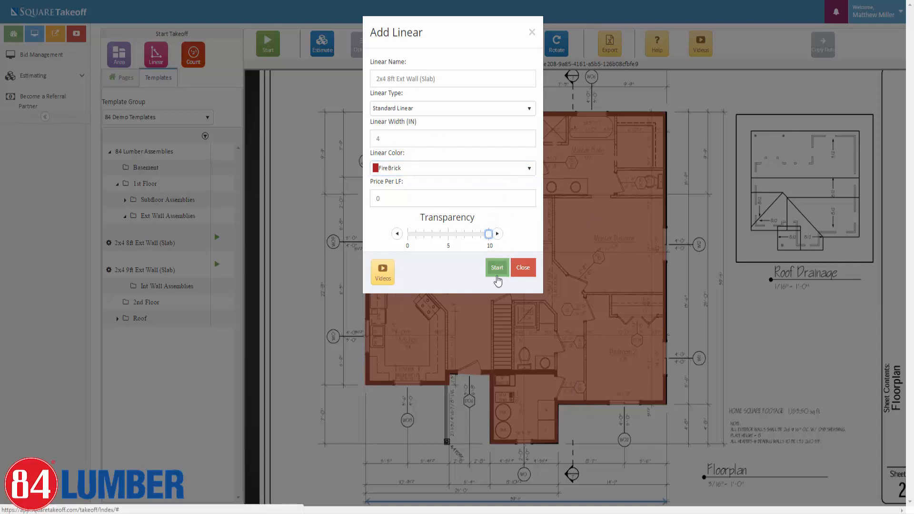
left_click(496, 268)
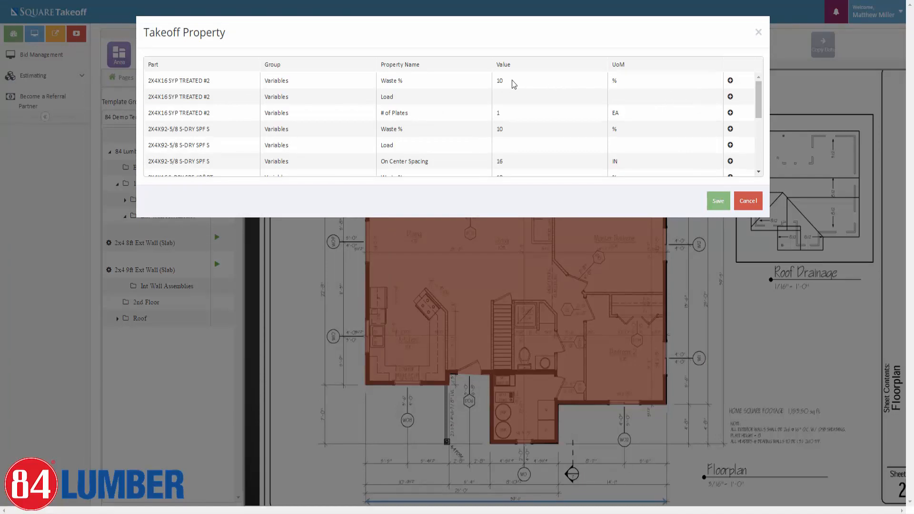
Set Load to 007 - 1st Floor Lumber/Framing for 2X4X16 SYP TREATED #2 and 2X4X92-5/8 S-DRY SPF S.
left_click(730, 97)
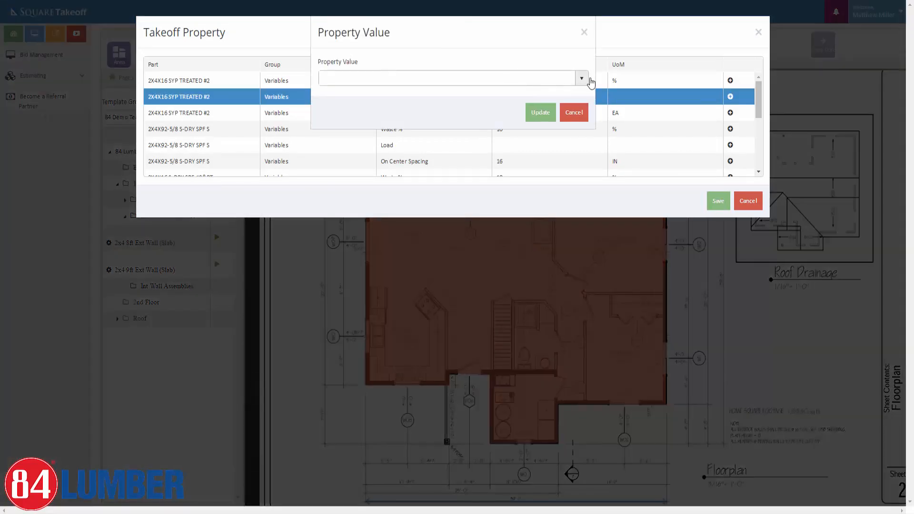
left_click(581, 78)
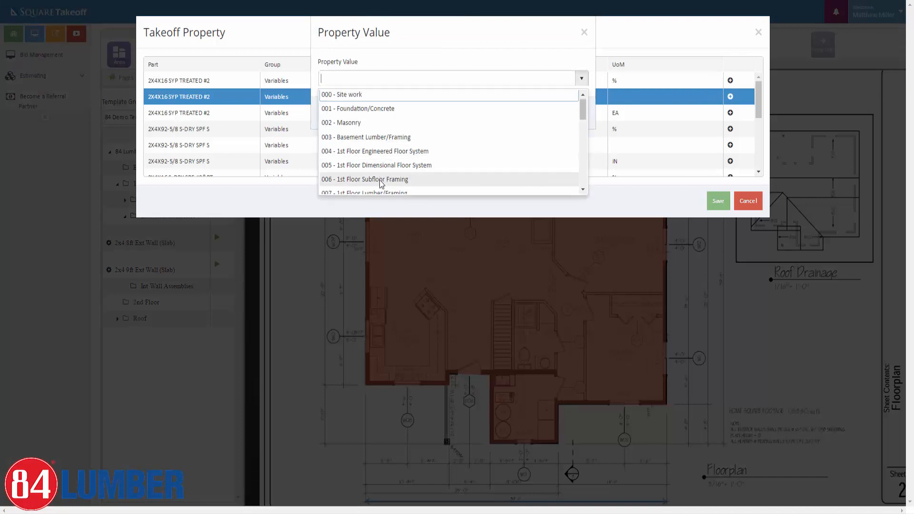
scroll(381, 183, "down", 1)
left_click(380, 147)
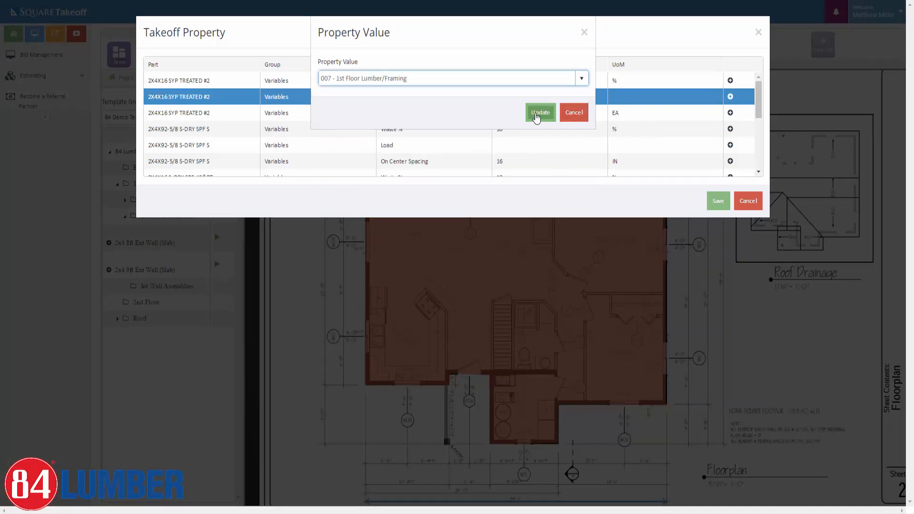
left_click(538, 113)
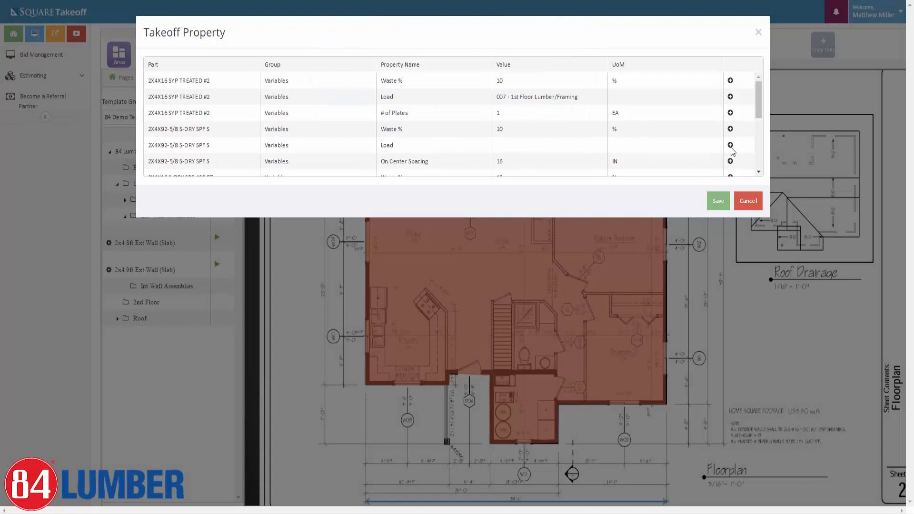
left_click(730, 145)
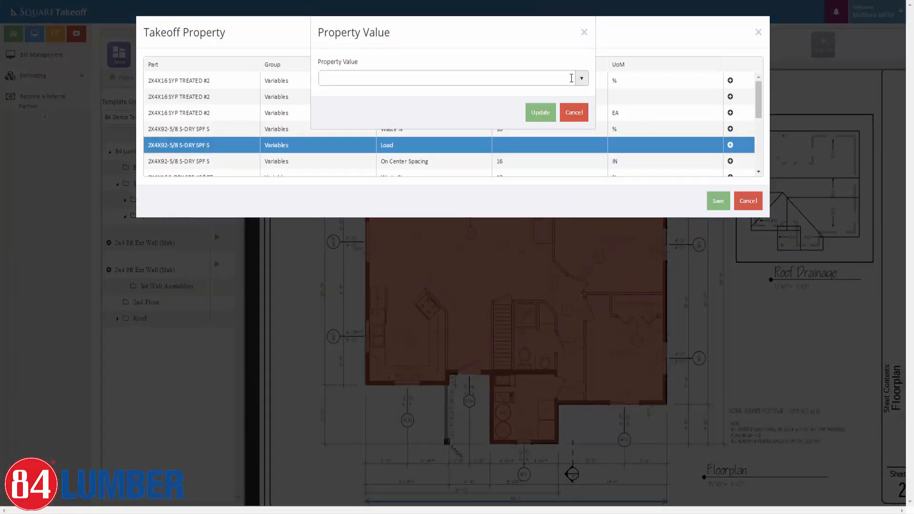
left_click(581, 78)
scroll(369, 183, "down", 1)
left_click(364, 145)
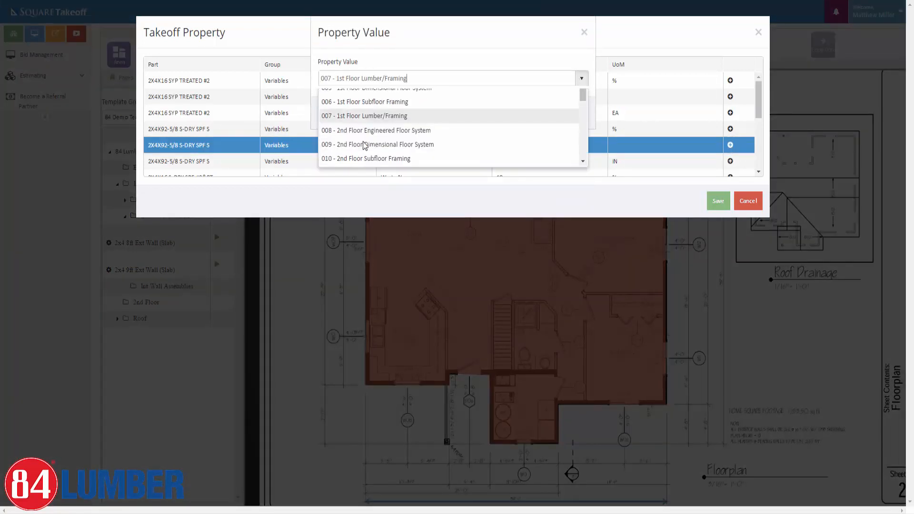
left_click(534, 113)
Give 2X4X16 S-DRY SPF #2&BT and 7/16X4X8 OSB the Load 007 - 1st Floor Lumber/Framing.
scroll(690, 136, "down", 1)
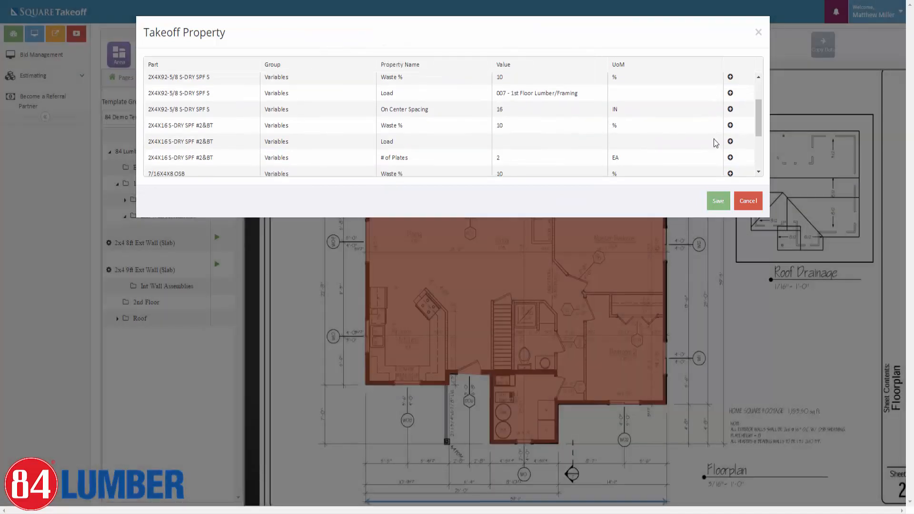
left_click(730, 141)
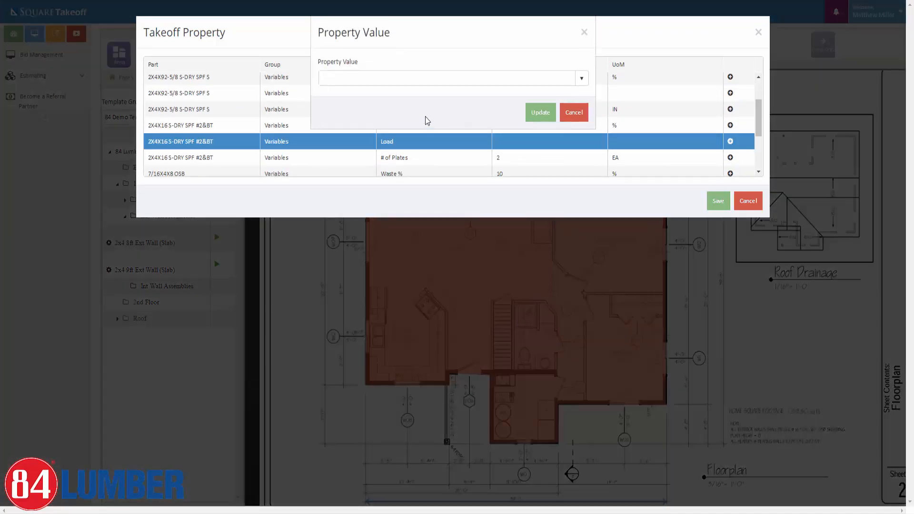
left_click(467, 80)
left_click(577, 85)
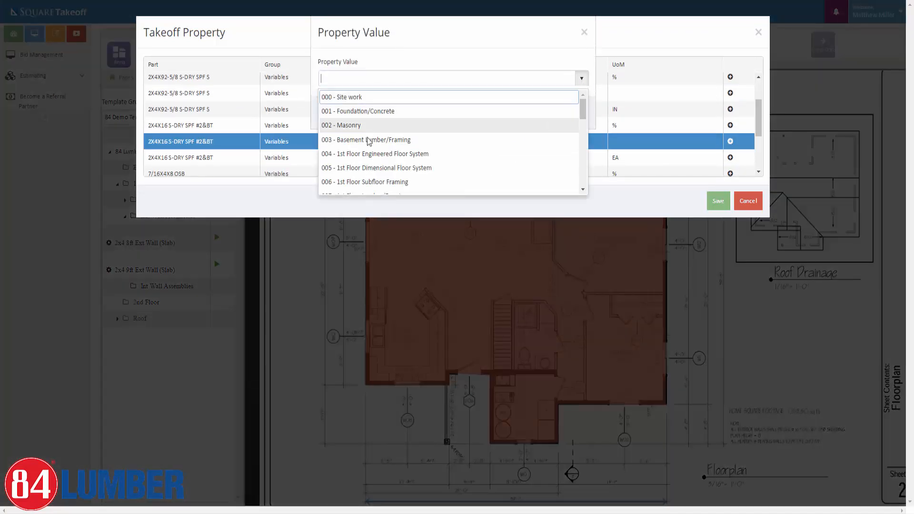
scroll(362, 152, "down", 1)
left_click(363, 146)
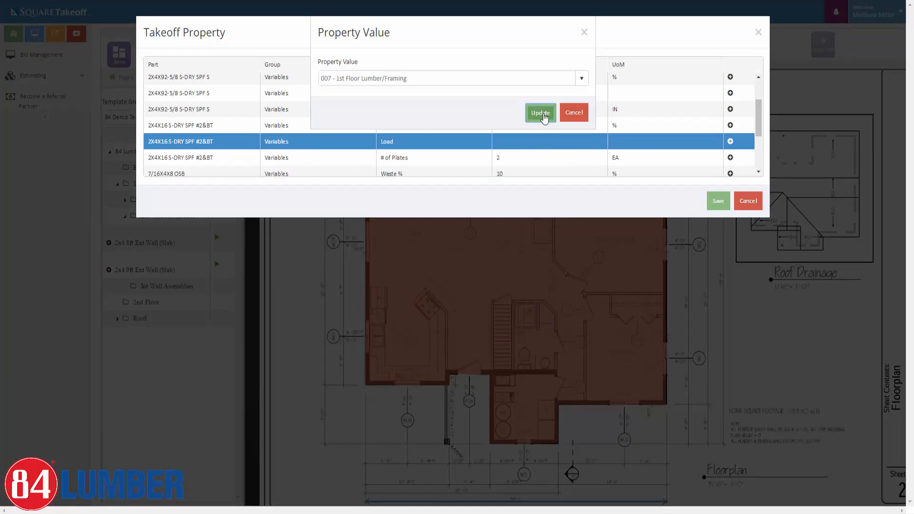
left_click(542, 114)
scroll(681, 142, "down", 1)
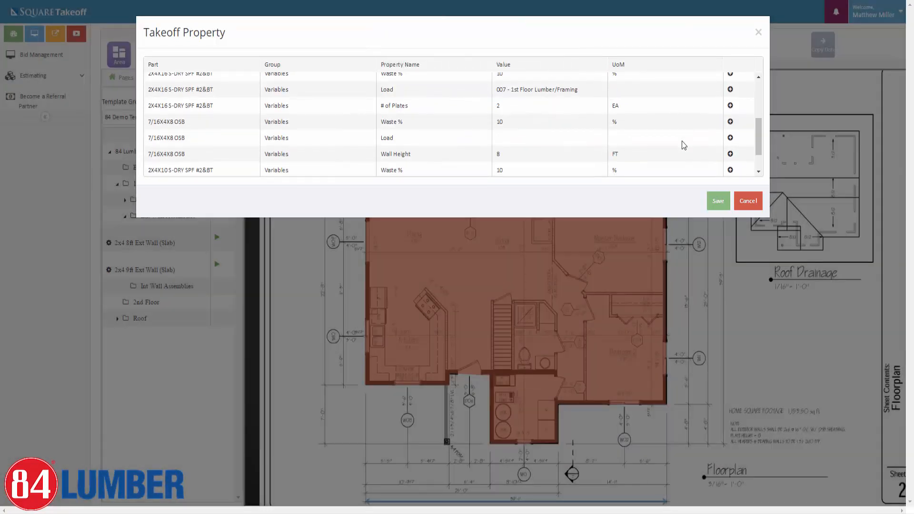
left_click(730, 137)
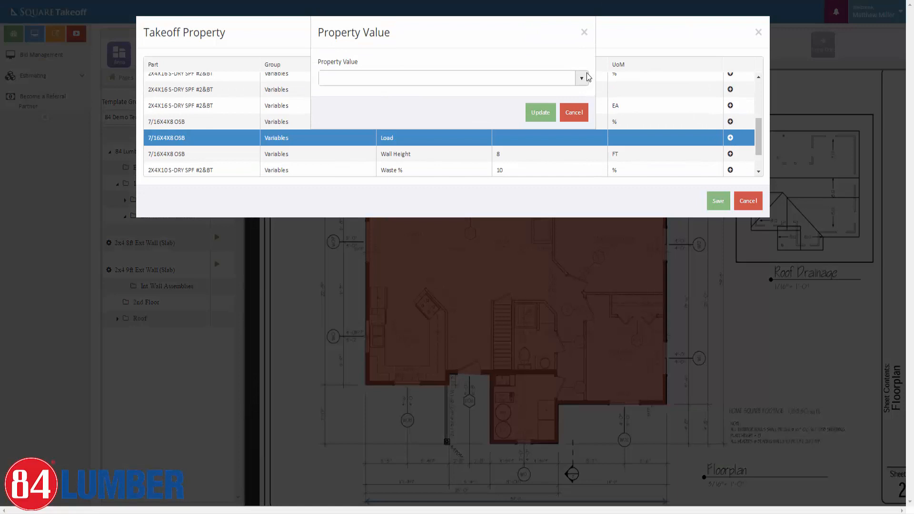
left_click(584, 76)
left_click(576, 83)
scroll(385, 151, "down", 1)
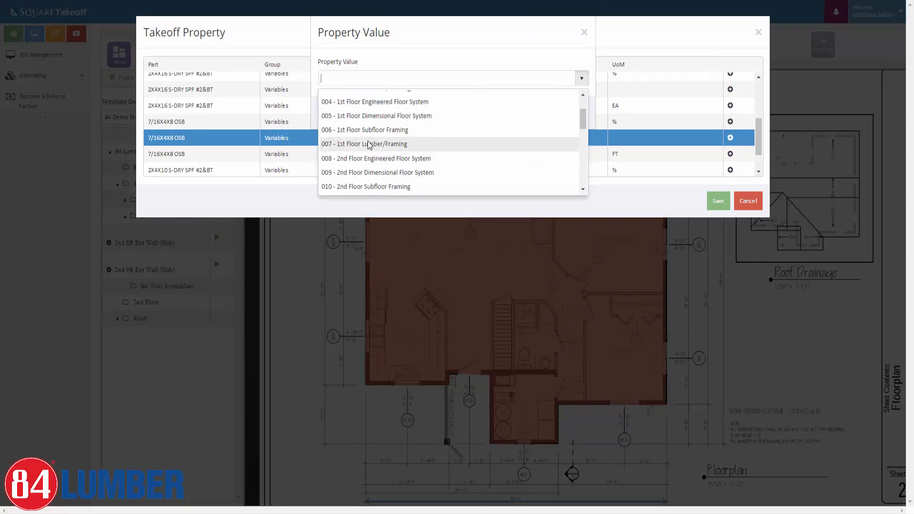
left_click(384, 156)
left_click(540, 112)
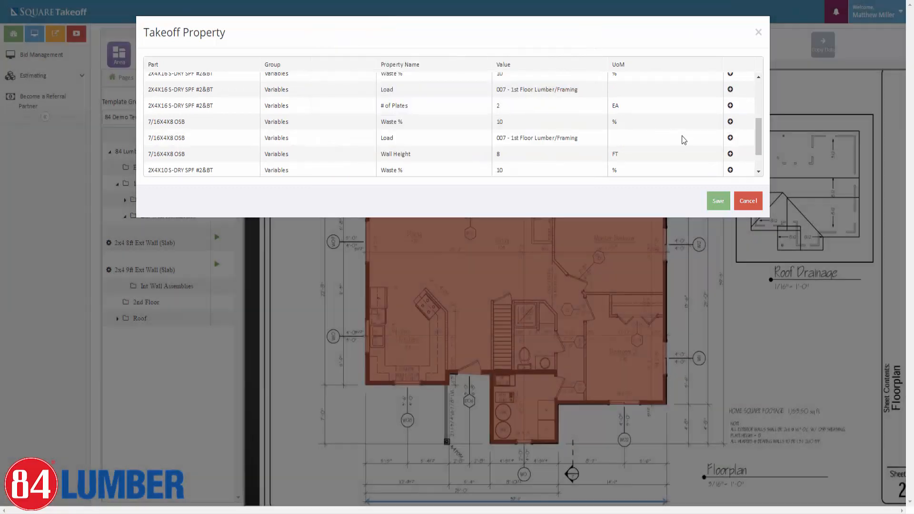
Assign 007 - 1st Floor Lumber/Framing as the Load for 2X4X10 S-DRY SPF #2&BT.
scroll(682, 135, "down", 1)
left_click(729, 152)
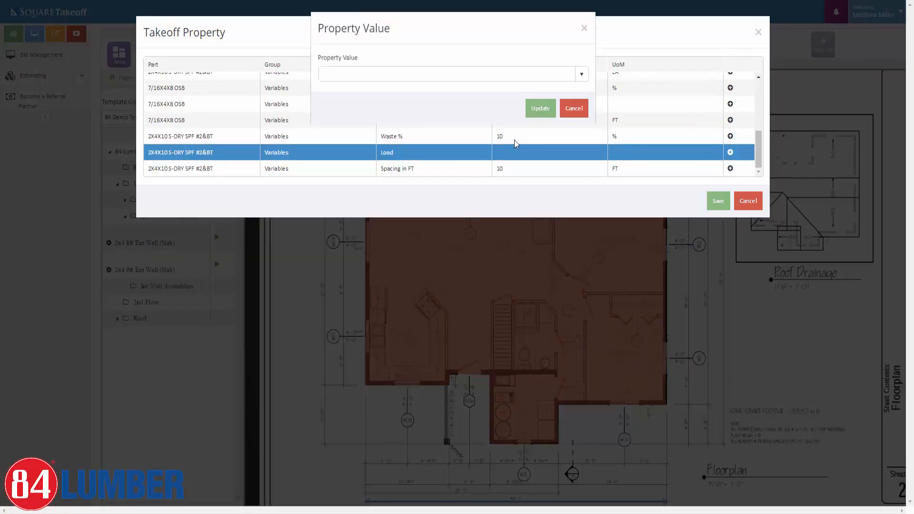
left_click(581, 78)
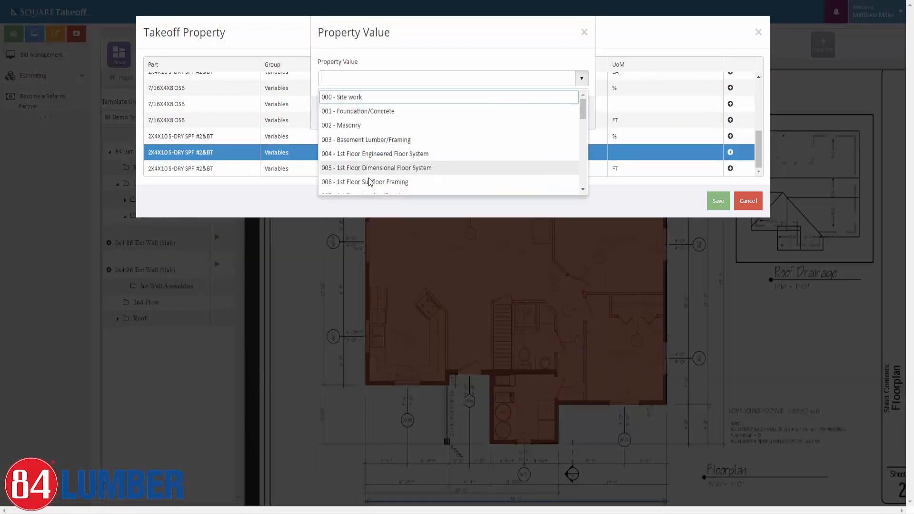
scroll(370, 181, "down", 1)
left_click(389, 144)
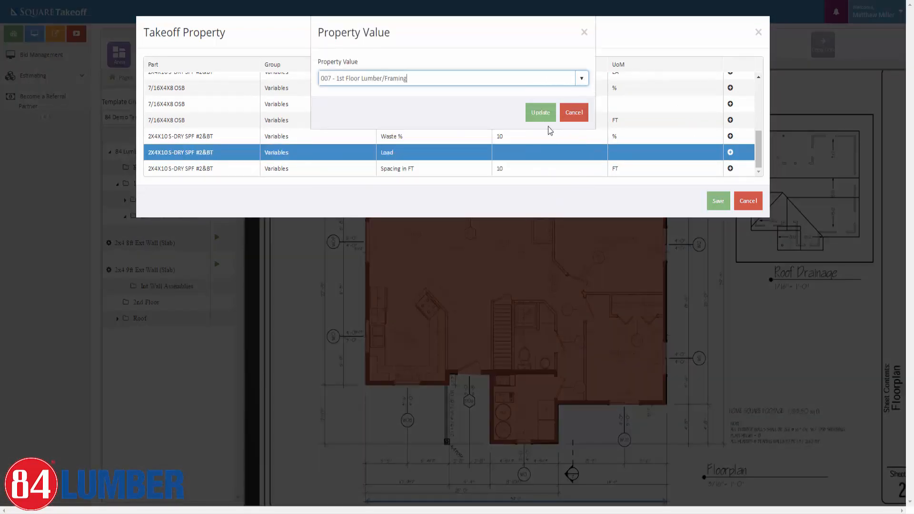
left_click(542, 113)
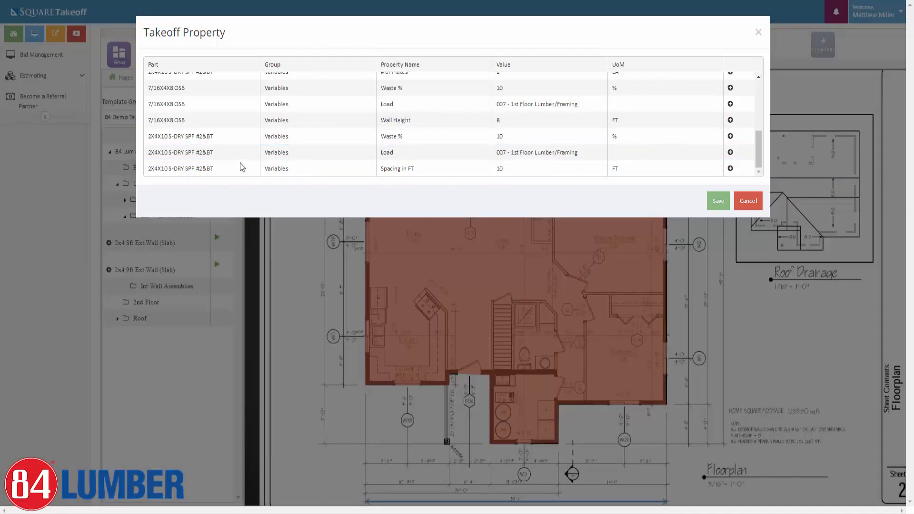
triple_click(177, 164)
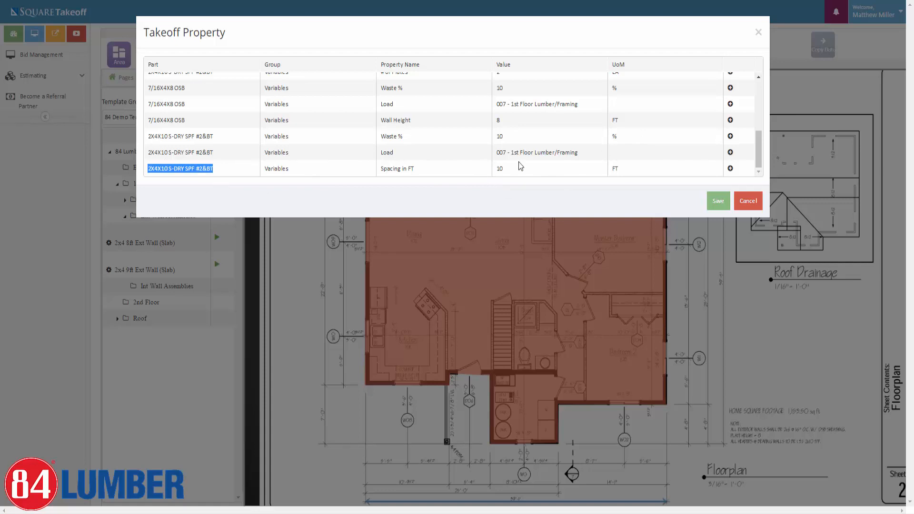
scroll(568, 173, "up", 4)
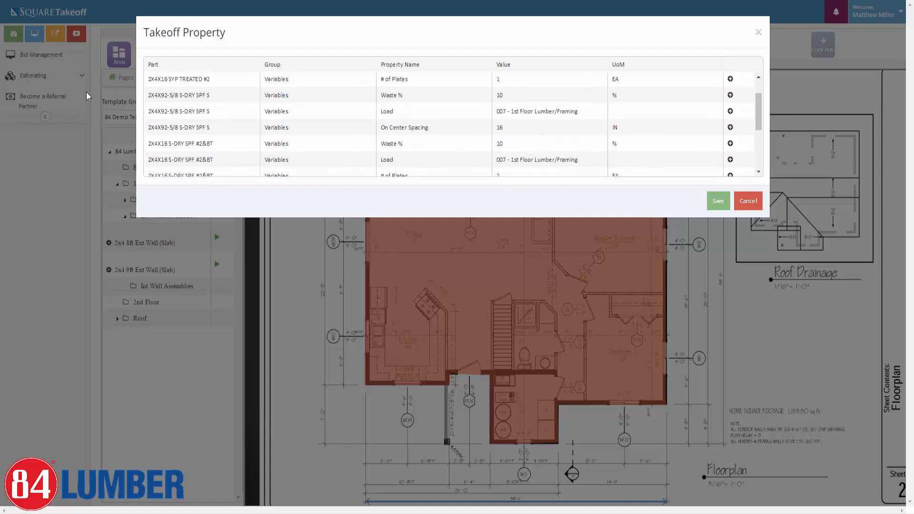
Check the part names, 16 on-center spacing and 10% waste, then save the wall properties.
left_click_drag(149, 127, 231, 129)
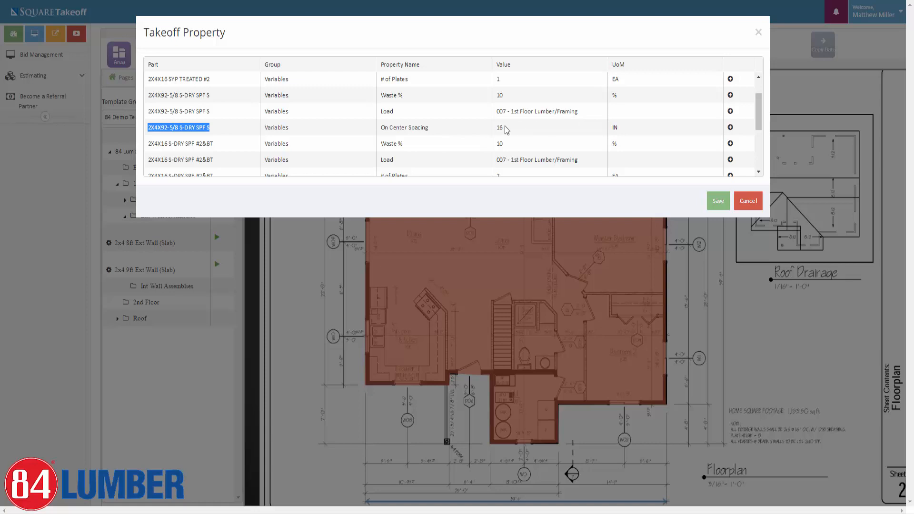
left_click_drag(509, 128, 489, 128)
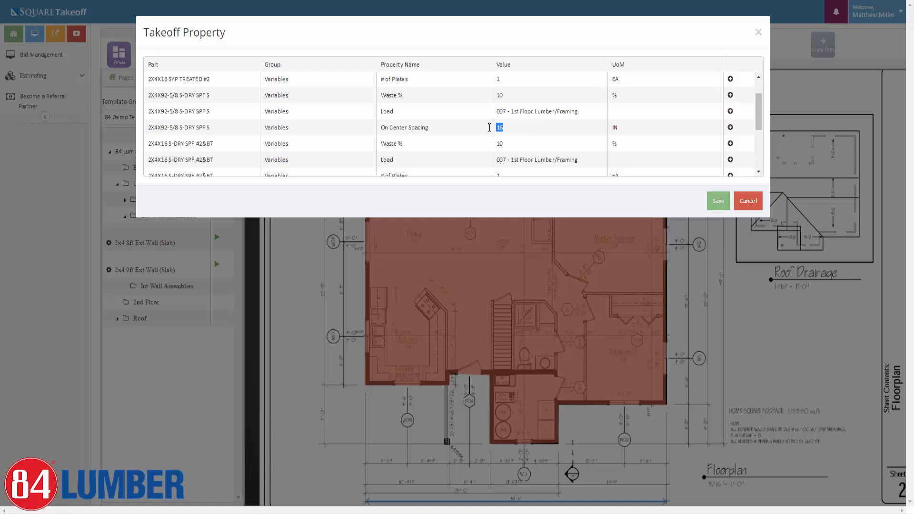
left_click(510, 147)
left_click_drag(513, 100, 484, 96)
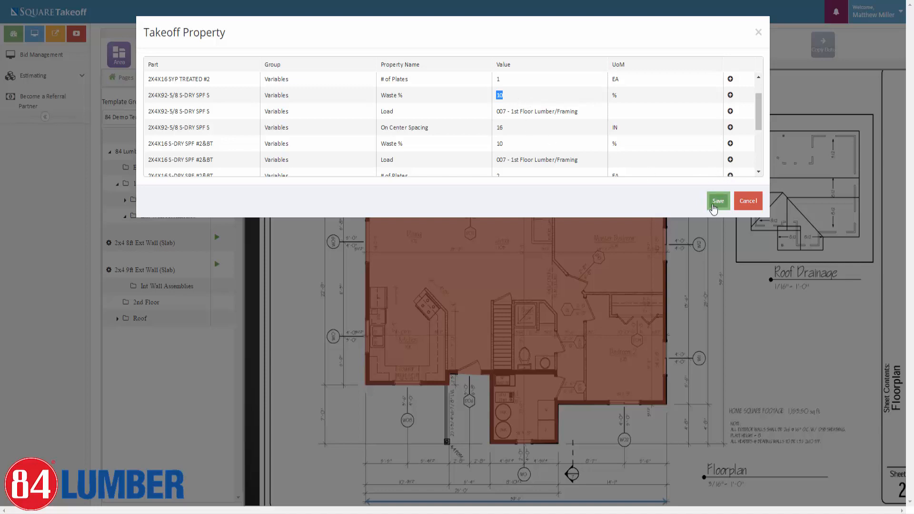
left_click(712, 208)
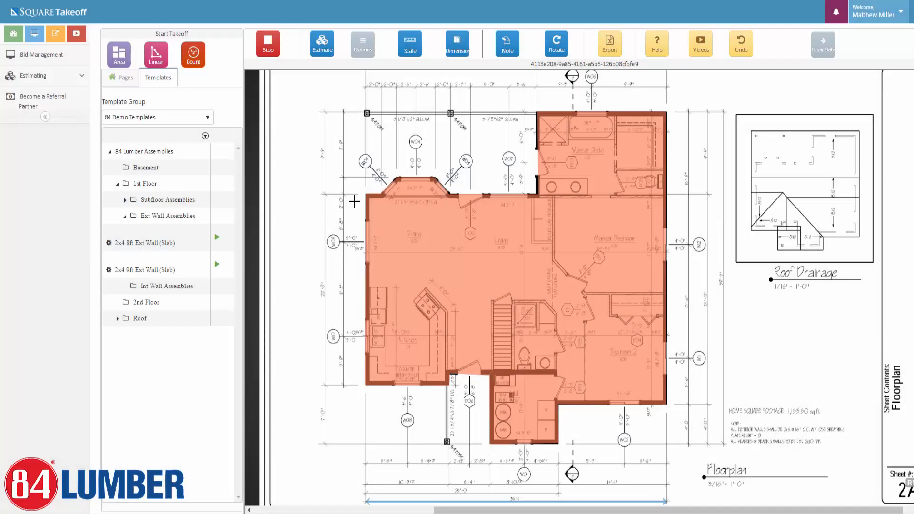
Trace the exterior wall from the bay window, past the master bath, to the bottom-right corner.
left_click(397, 179)
left_click(433, 179)
left_click(450, 193)
left_click(534, 197)
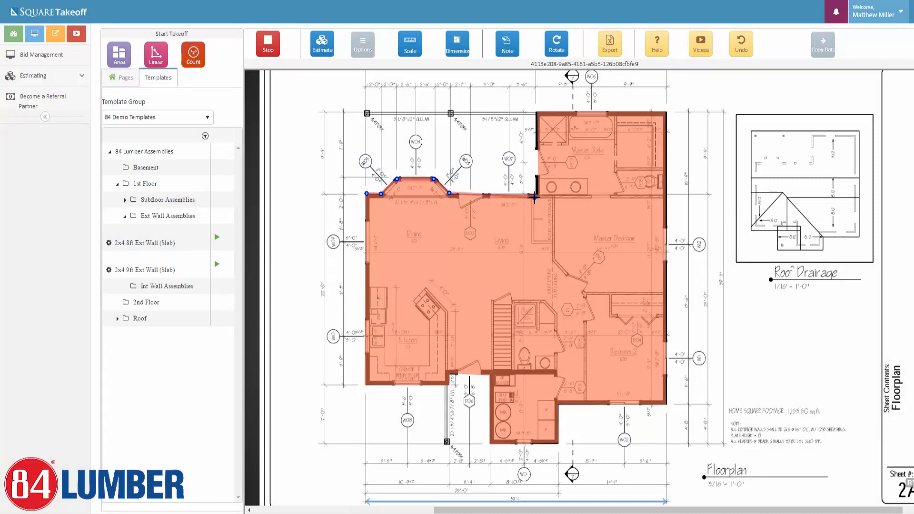
left_click(535, 113)
left_click(664, 111)
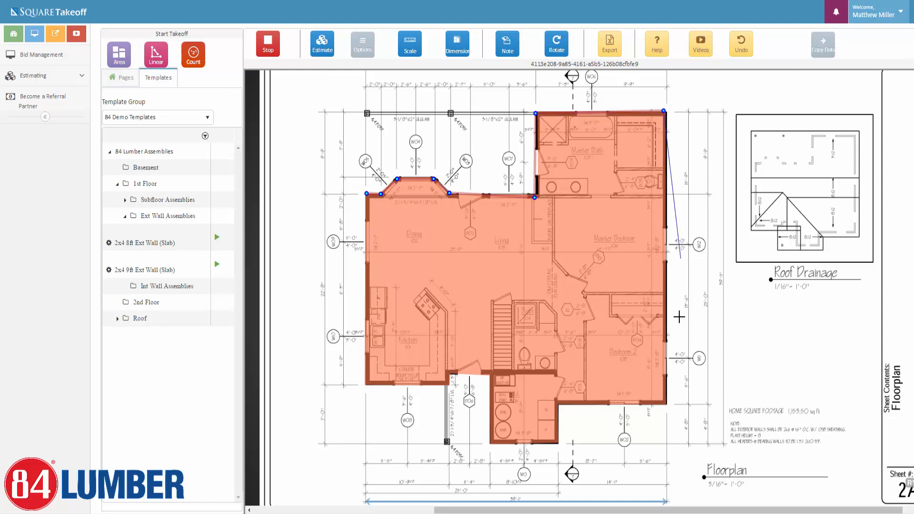
left_click(664, 403)
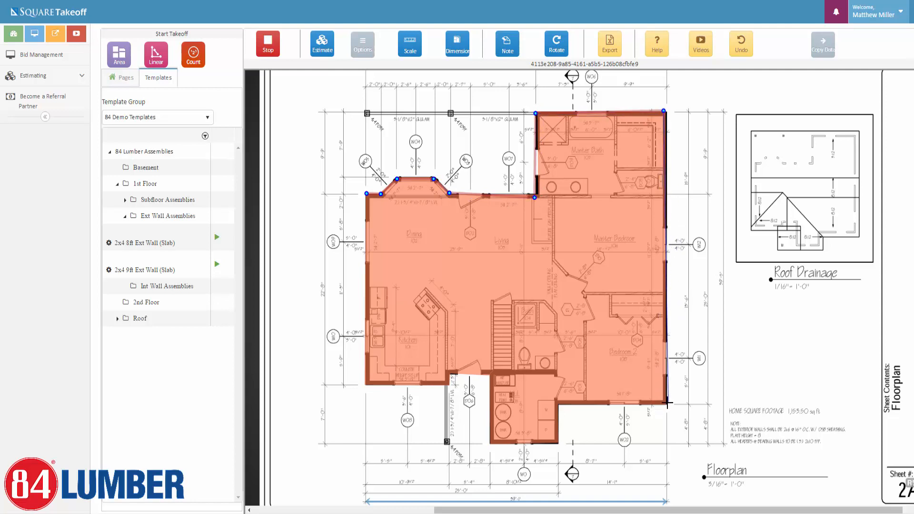
Continue the wall around the lower jogs and bump-out, close it, and finish at 159.95 LF.
left_click(557, 402)
left_click(557, 442)
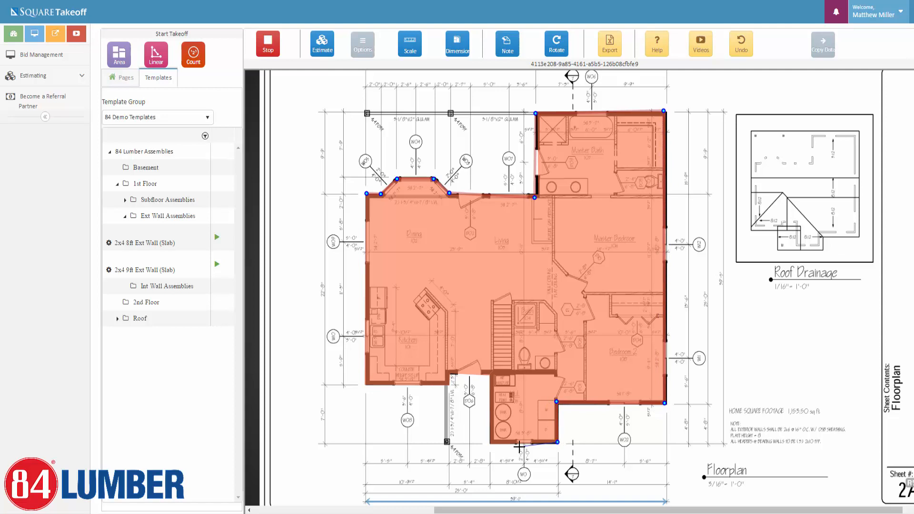
left_click(492, 442)
left_click(490, 373)
left_click(447, 373)
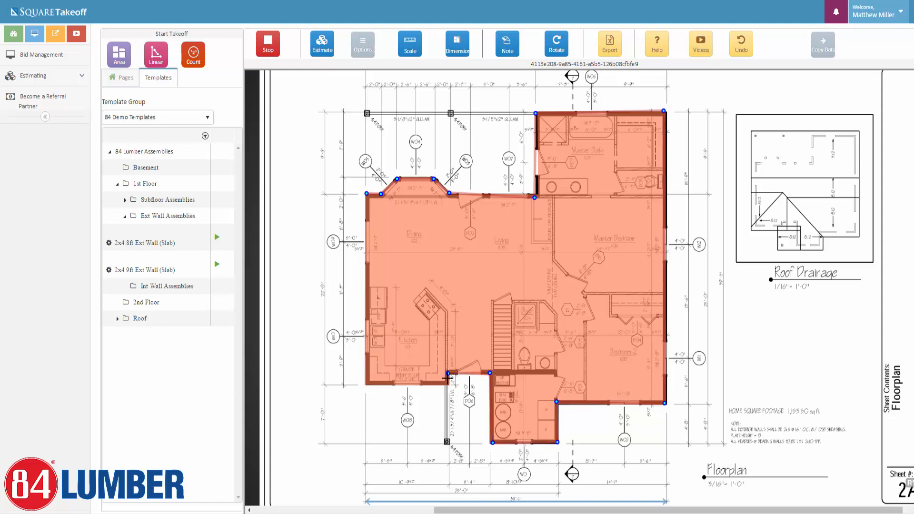
left_click(447, 384)
left_click(366, 384)
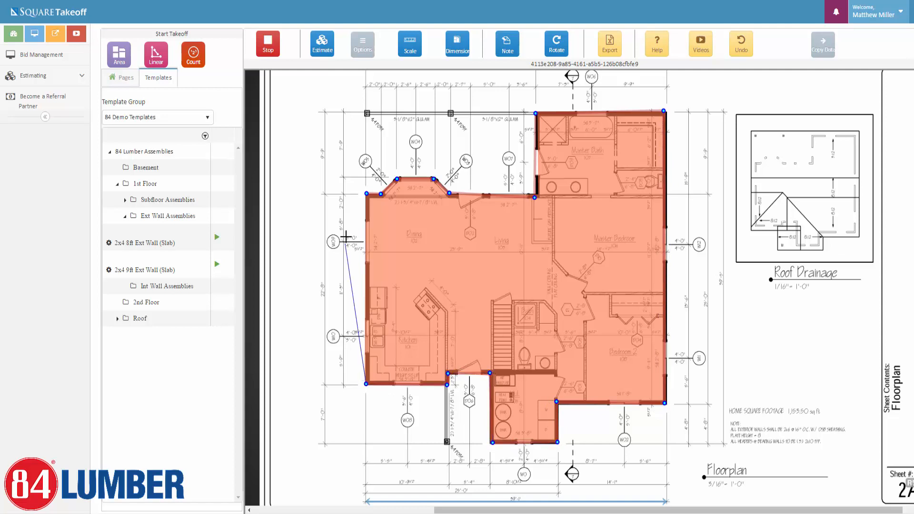
left_click(366, 194)
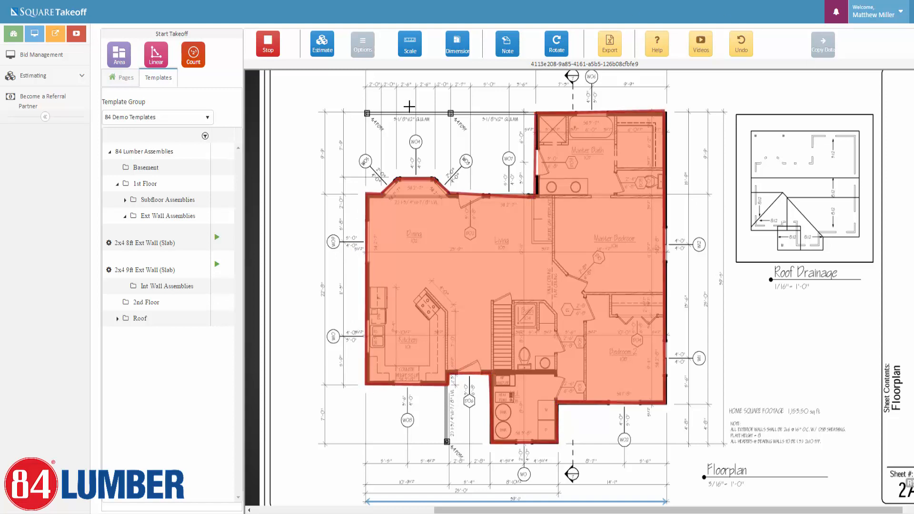
left_click(268, 44)
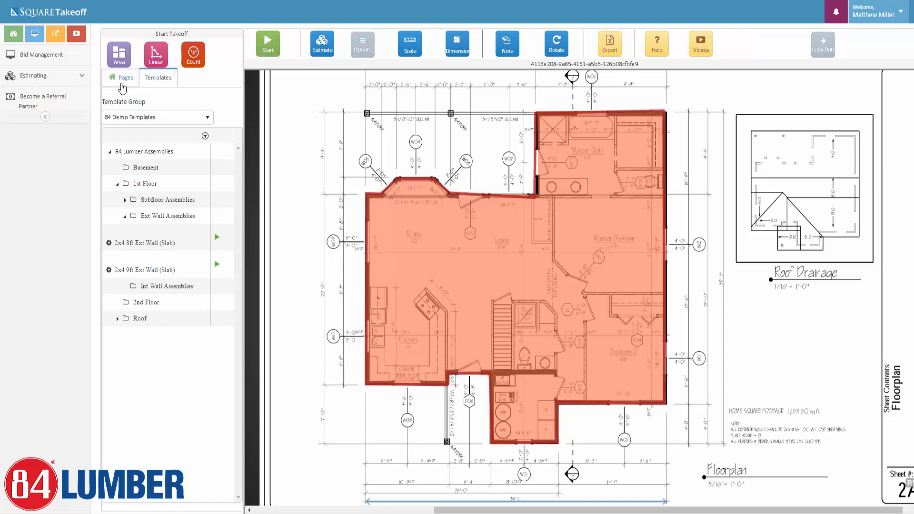
Hide the subfloor area fill in the Pages list and select the exterior wall takeoff.
left_click(121, 78)
left_click(226, 215)
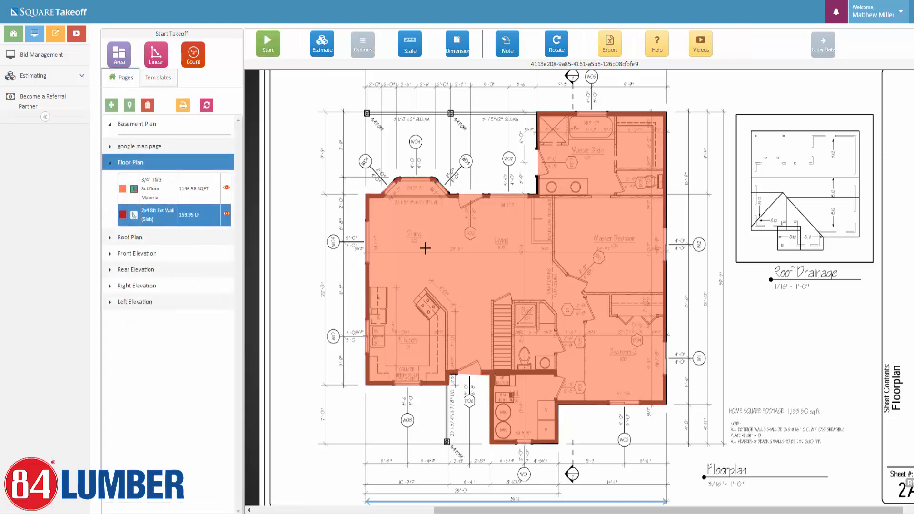
left_click(226, 215)
left_click(225, 188)
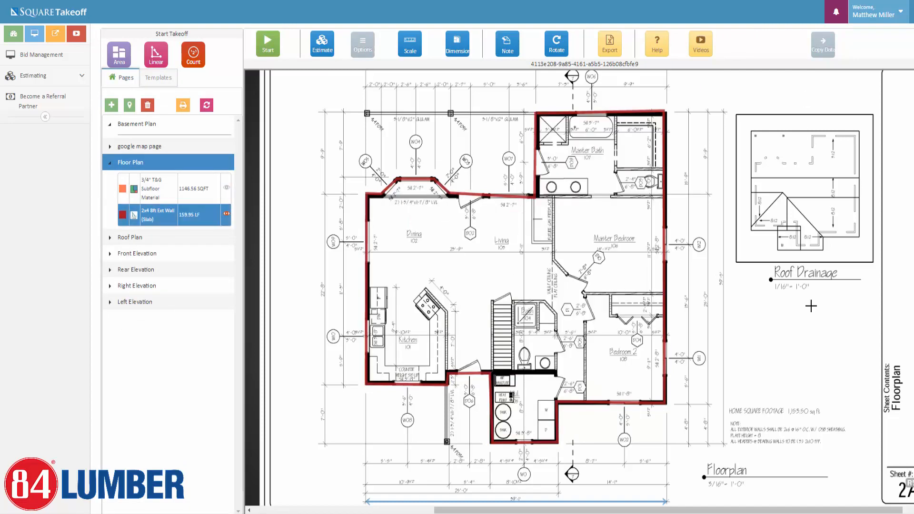
scroll(536, 202, "up", 1)
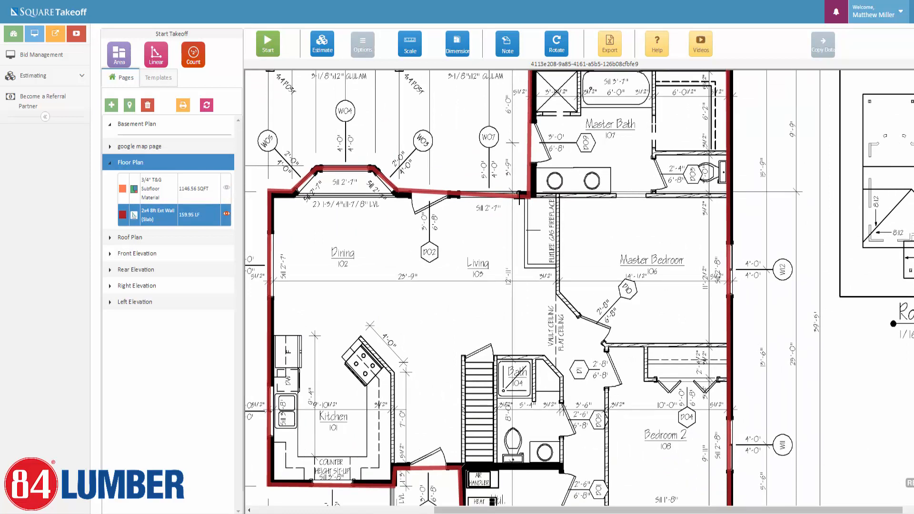
left_click(521, 195)
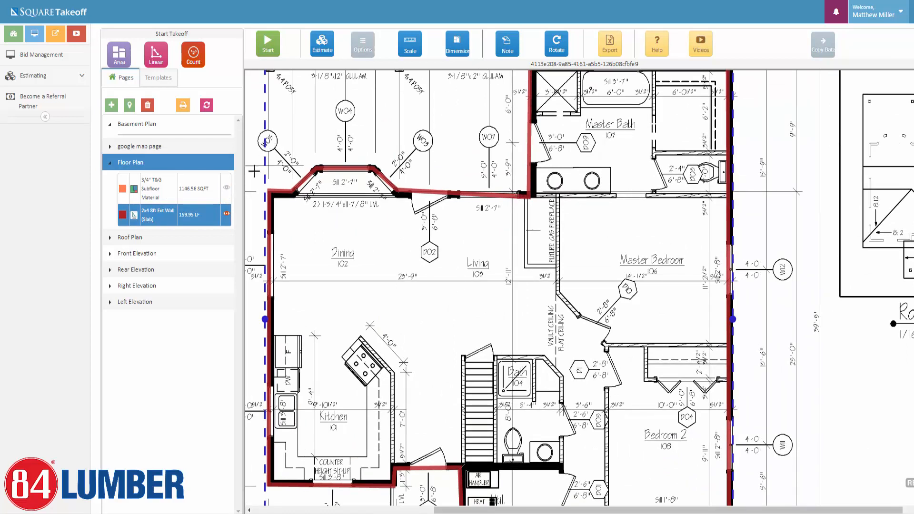
left_click(189, 200)
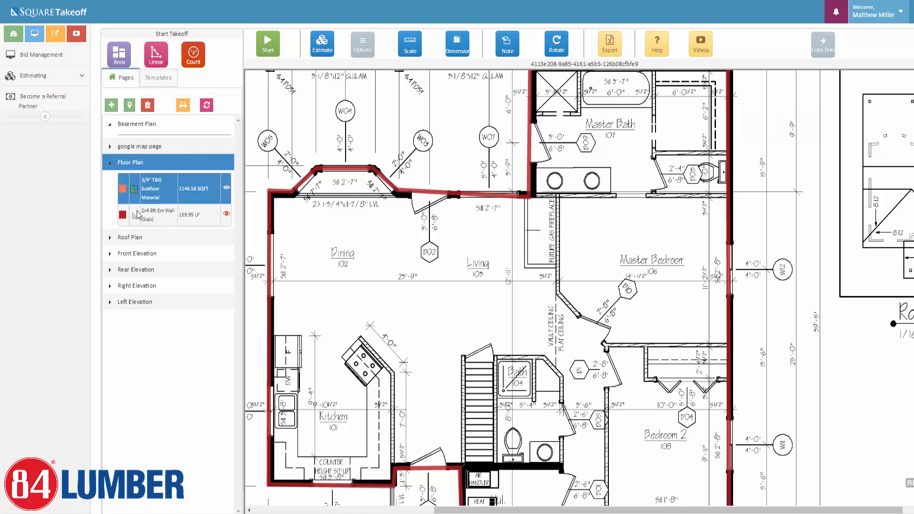
left_click(153, 219)
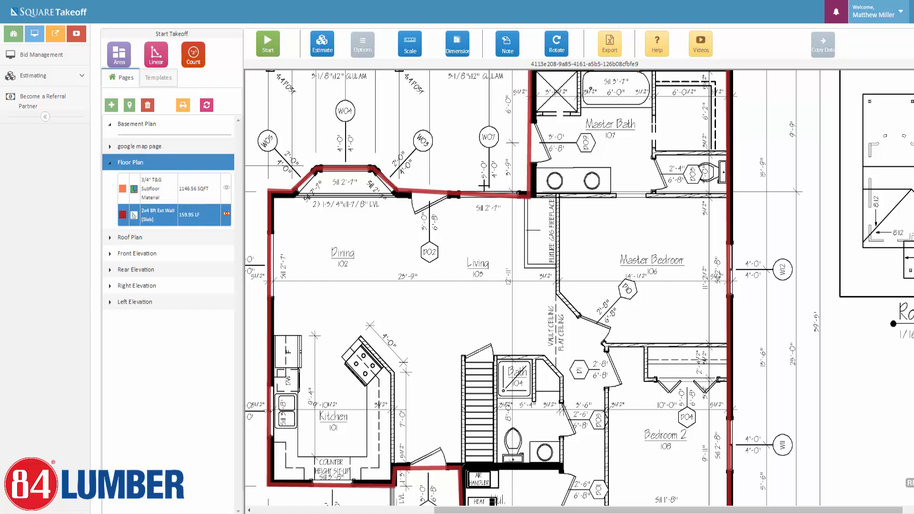
Select the exterior wall outline and shift it slightly right and down.
left_click(492, 196)
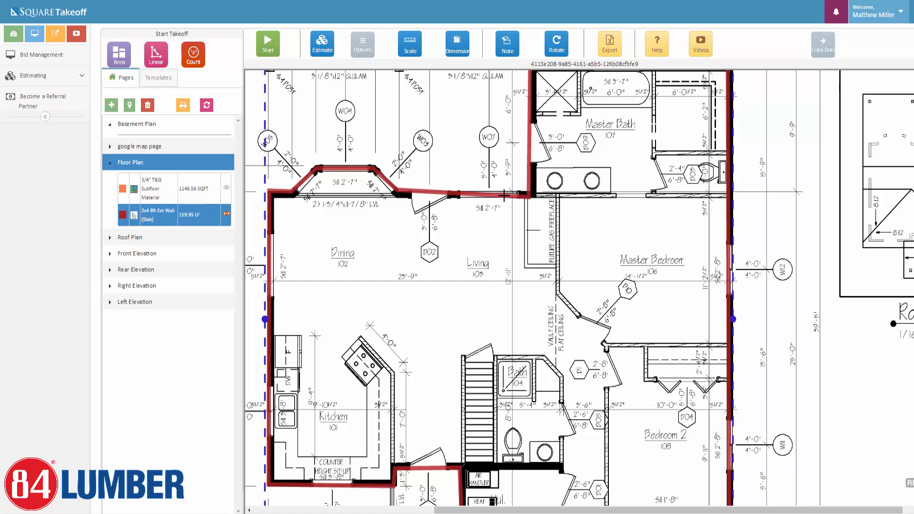
double_click(504, 195)
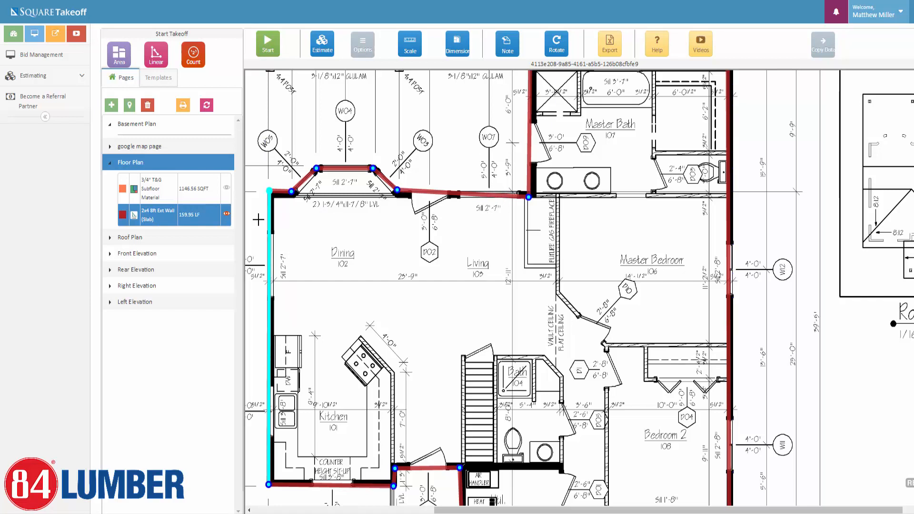
left_click(253, 222)
left_click(468, 193)
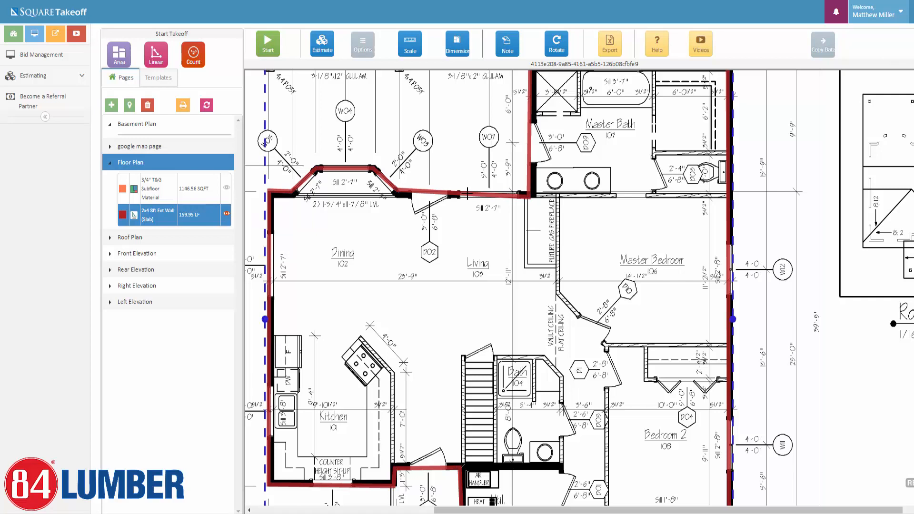
mouse_move(467, 193)
left_mouse_down()
mouse_move(489, 204)
mouse_move(504, 183)
mouse_move(490, 206)
mouse_move(468, 195)
left_mouse_up()
Nudge the wall's master bath corner vertex so the wall measures 160.08 LF.
left_click(500, 196)
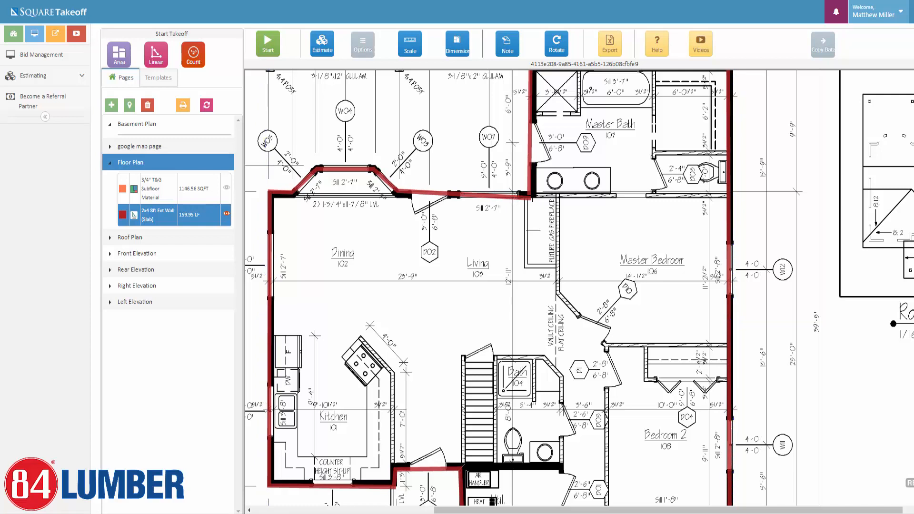
left_click(528, 200)
left_click(529, 197)
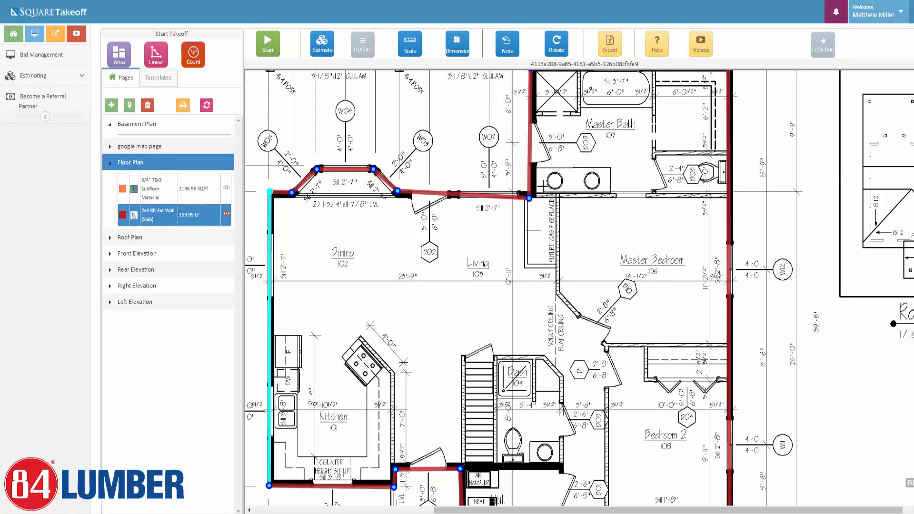
mouse_move(529, 198)
left_mouse_down()
mouse_move(535, 193)
mouse_move(531, 261)
mouse_move(533, 195)
left_mouse_up()
left_click(400, 191)
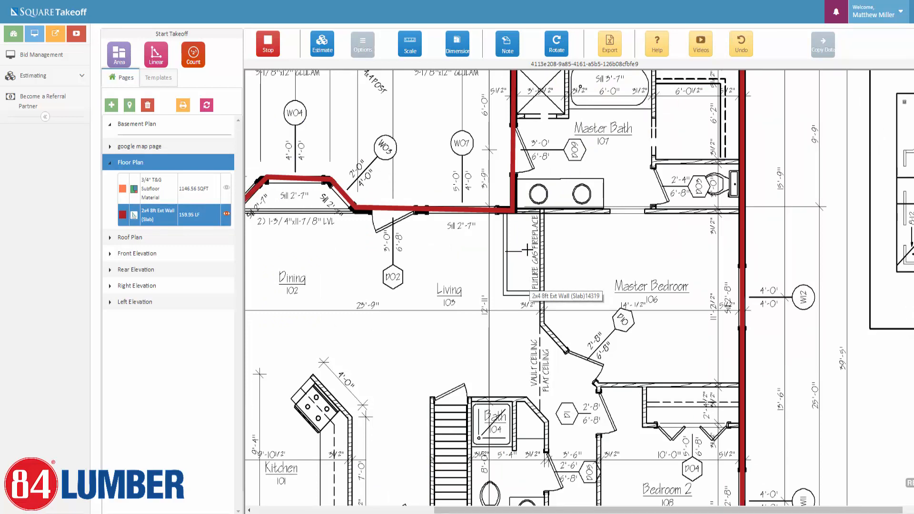
left_click(314, 50)
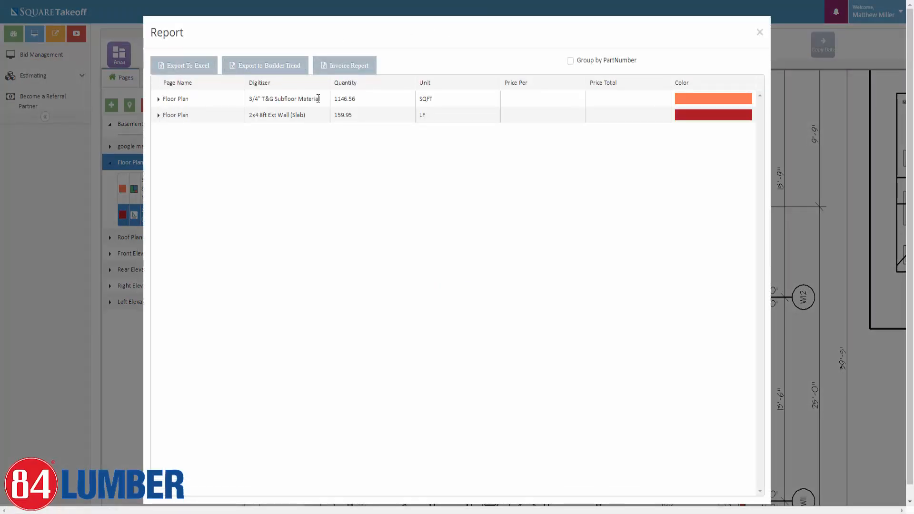
Expand the 2x4 8ft Ext Wall row in the report to review its parts, then collapse it.
left_click(158, 116)
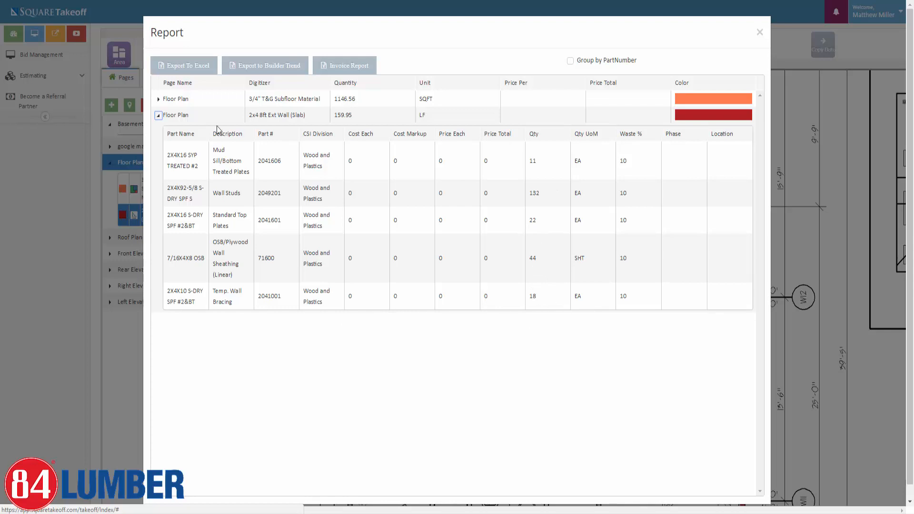
left_click(159, 115)
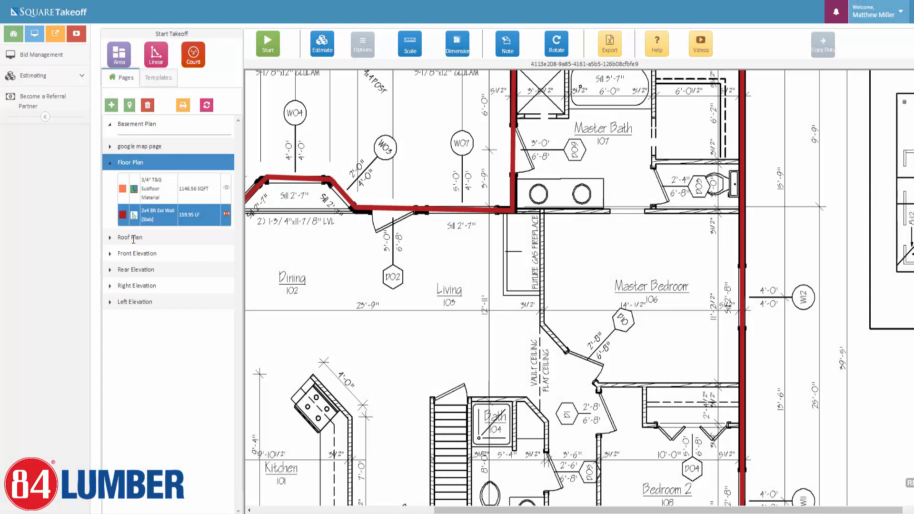
Switch to the Roof Plan page, hide its roof area overlays, and pan the drawing.
left_click(133, 238)
left_click(227, 280)
left_click(227, 258)
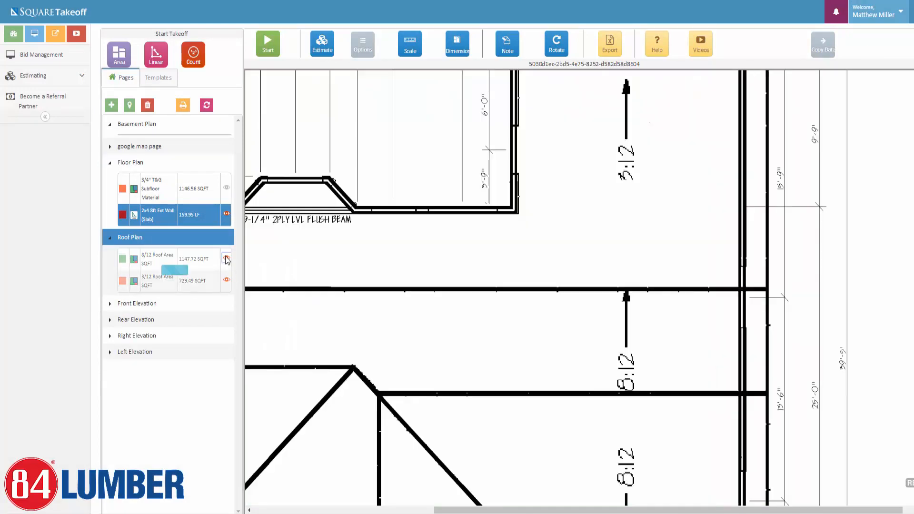
scroll(391, 363, "down", 1)
left_click_drag(392, 363, 462, 462)
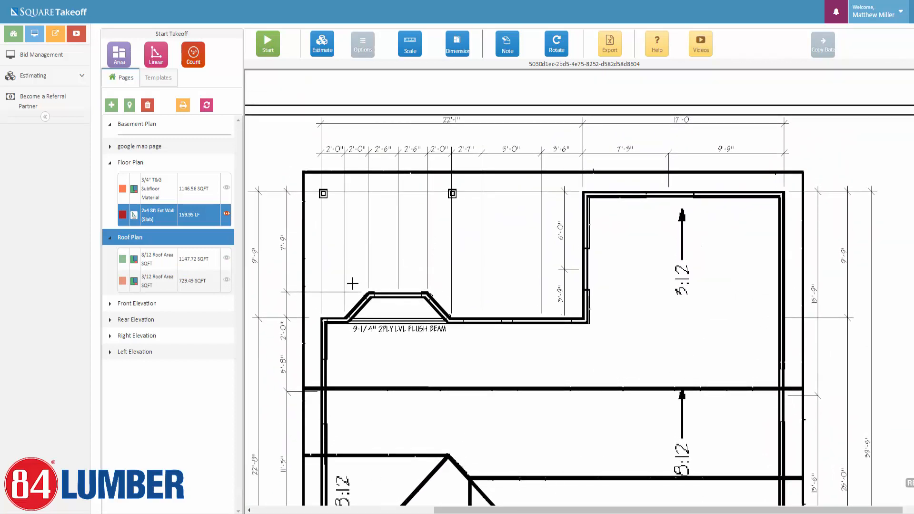
Collapse the wall and 1st Floor groups and start a Roof Material area takeoff.
left_click(159, 81)
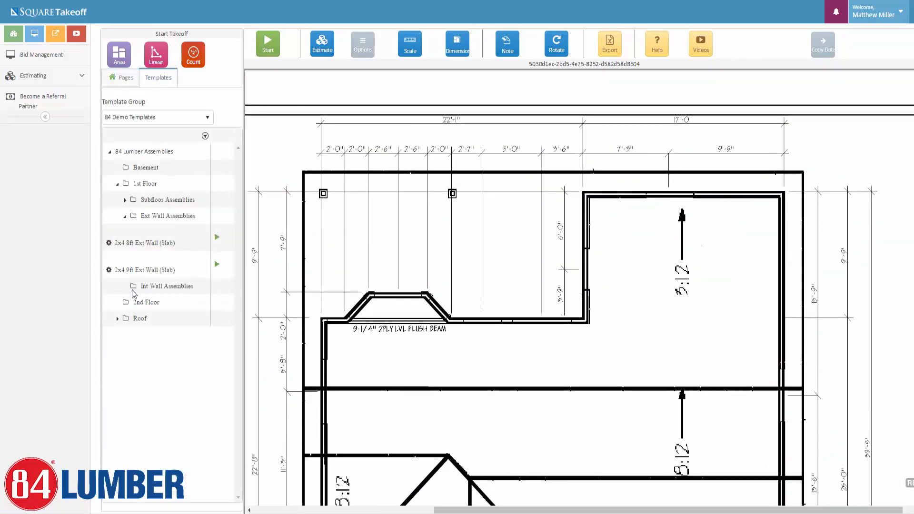
left_click(125, 216)
left_click(117, 184)
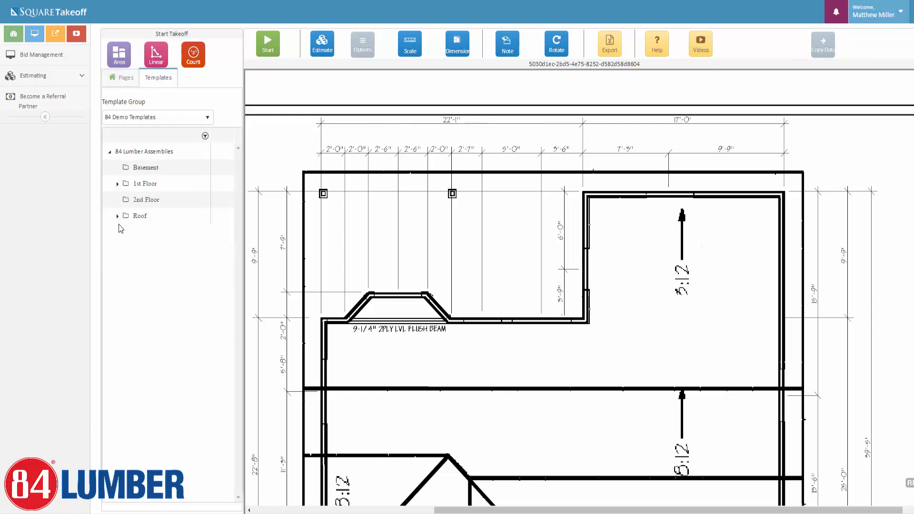
left_click(118, 216)
left_click(217, 233)
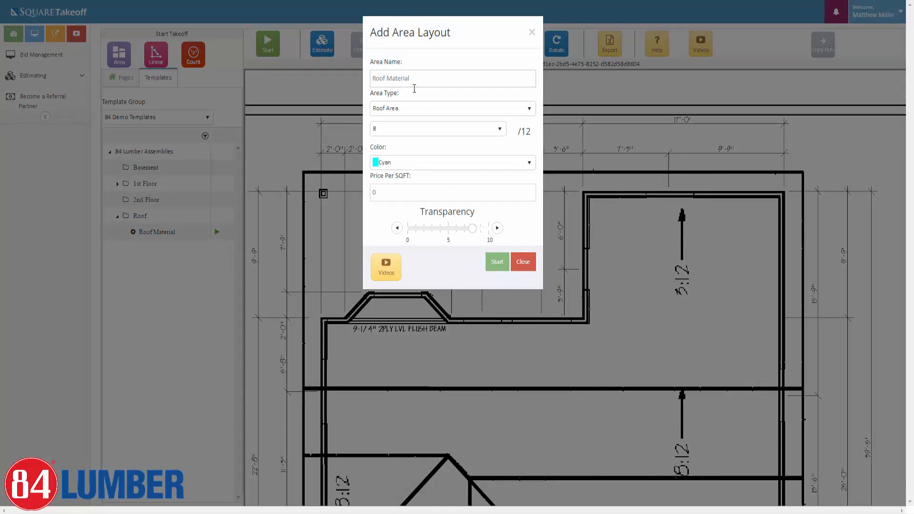
Set the roof area to 3/12 pitch and IndianRed colour, then start it.
left_click(489, 127)
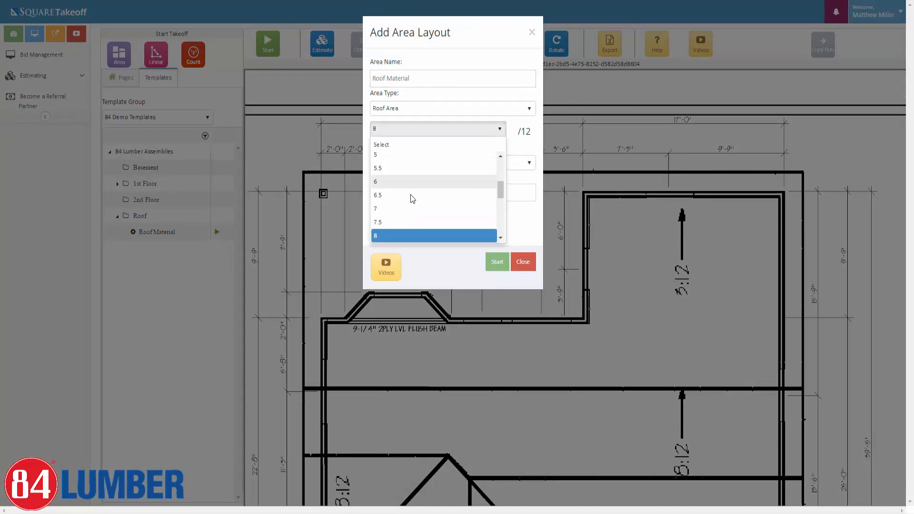
scroll(394, 170, "up", 1)
left_click(390, 157)
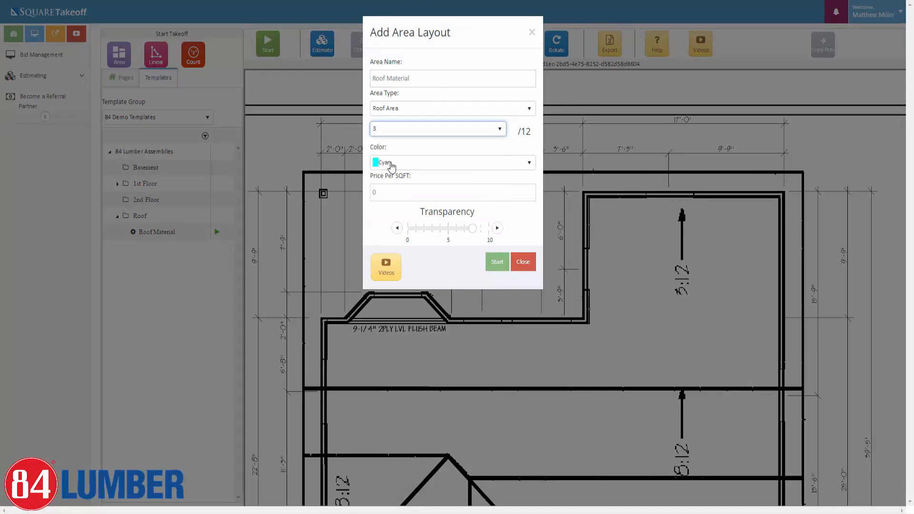
left_click(446, 163)
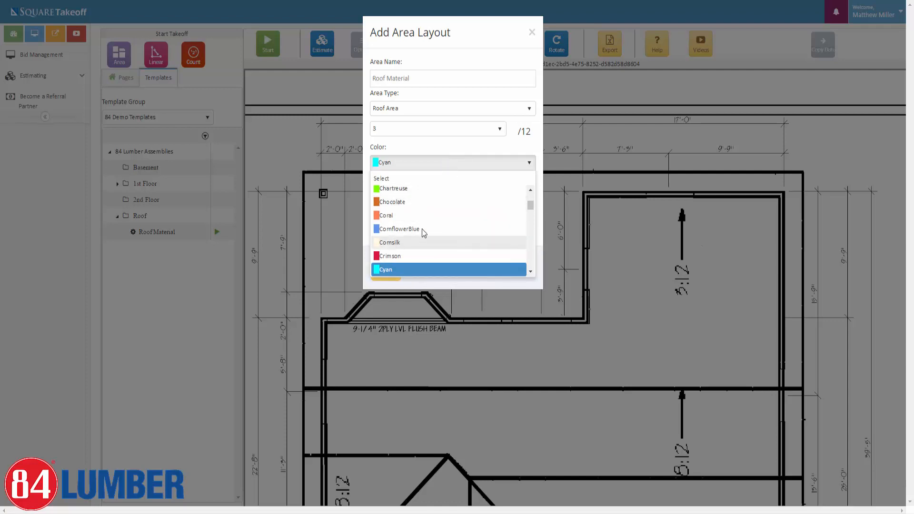
scroll(389, 219, "down", 10)
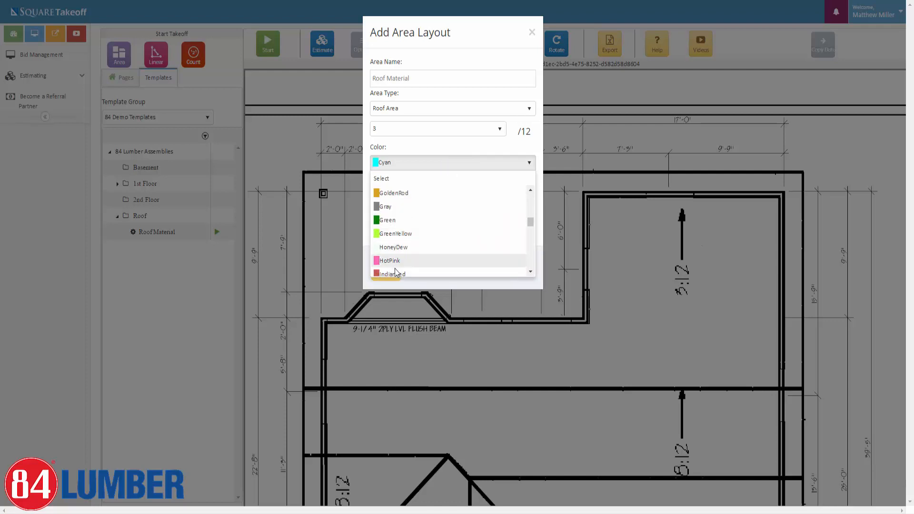
left_click(395, 273)
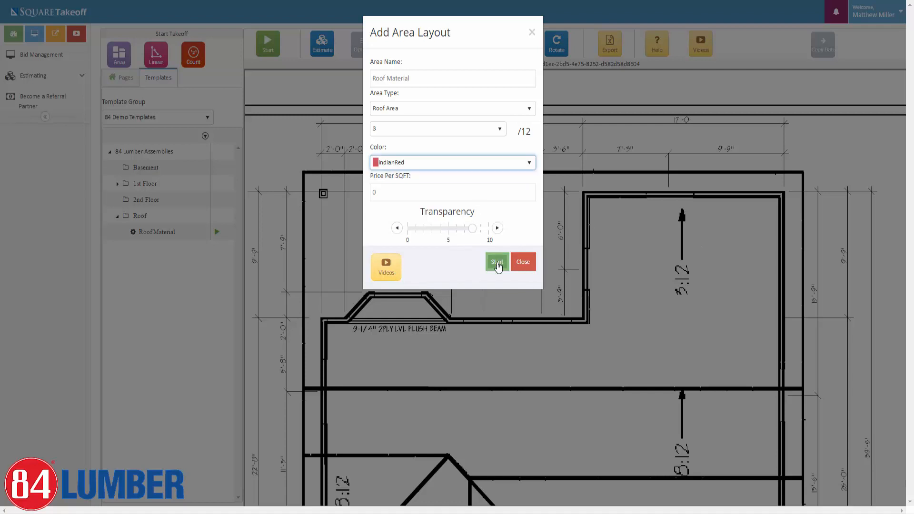
left_click(496, 264)
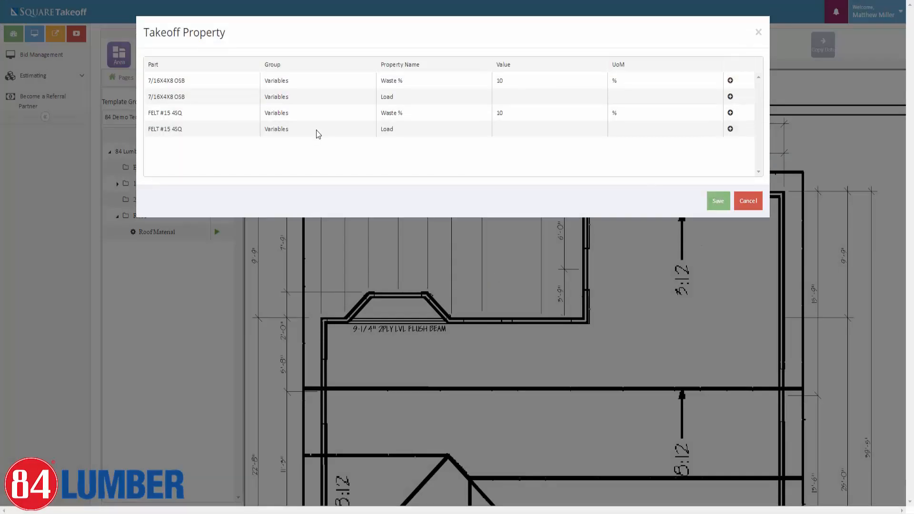
Set the 7/16X4X8 OSB part's Load to 022 - Roof Sheathing/Framing.
left_click(729, 96)
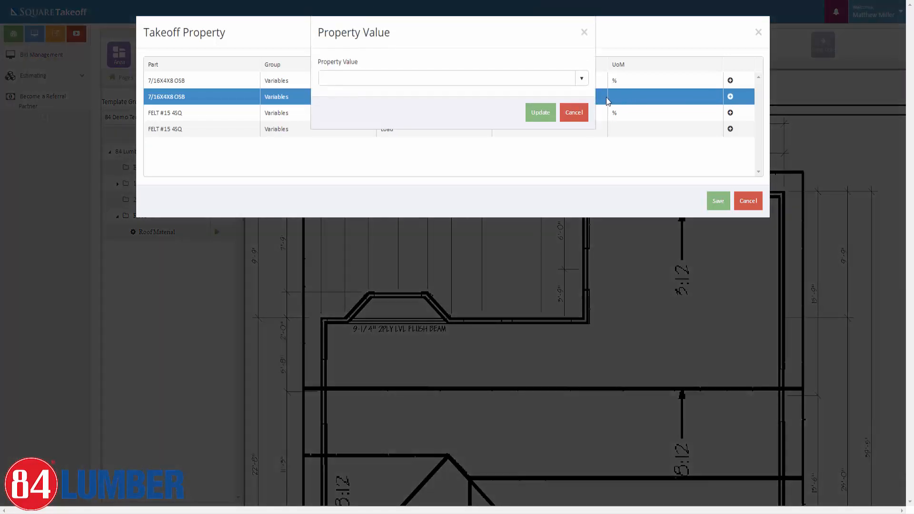
left_click(580, 78)
scroll(402, 157, "down", 2)
scroll(403, 157, "down", 3)
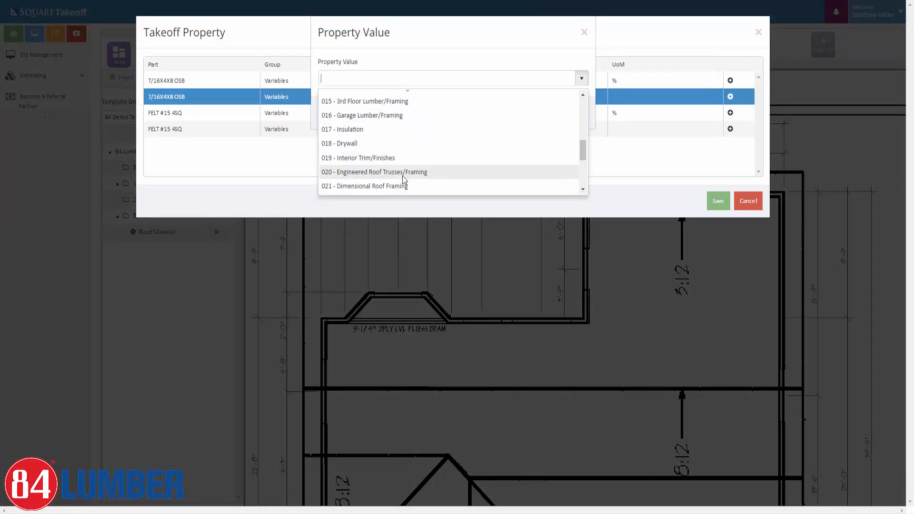
scroll(401, 176, "down", 1)
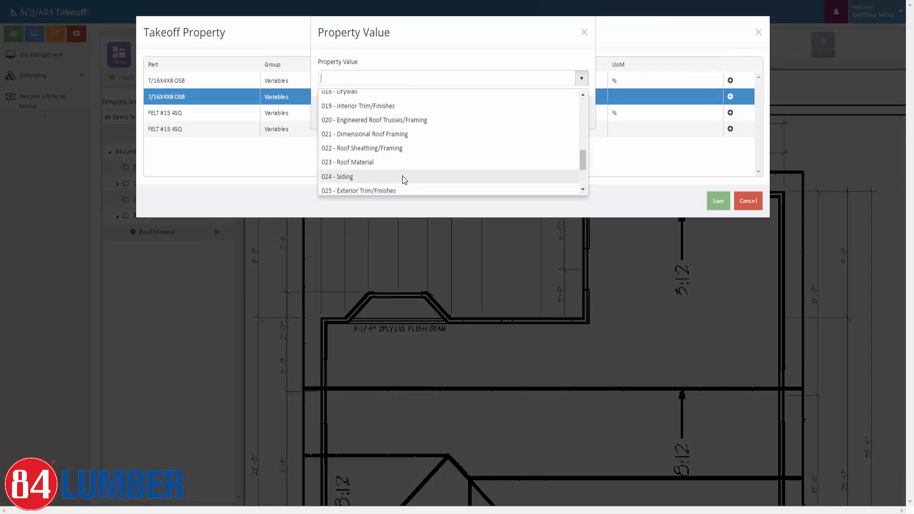
left_click(351, 151)
left_click(545, 113)
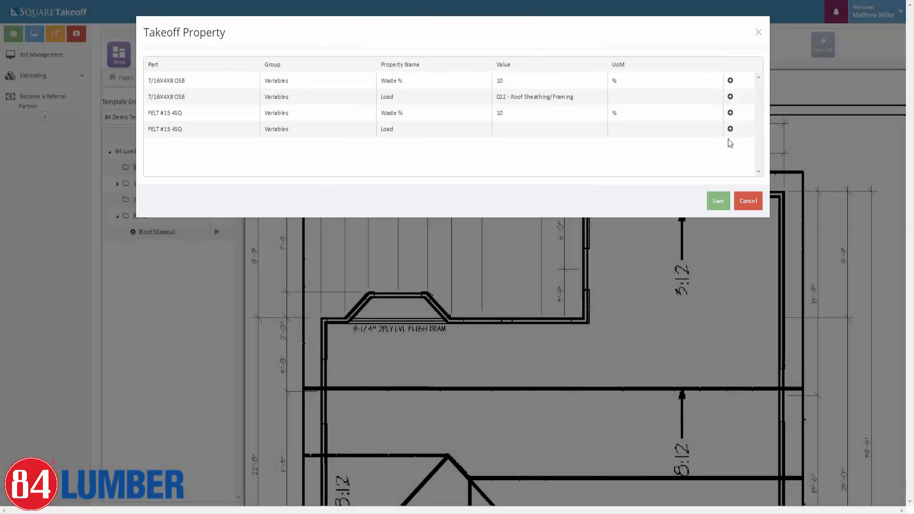
Give FELT #15 4SQ the Load 022 - Roof Sheathing/Framing and save the properties.
left_click(729, 129)
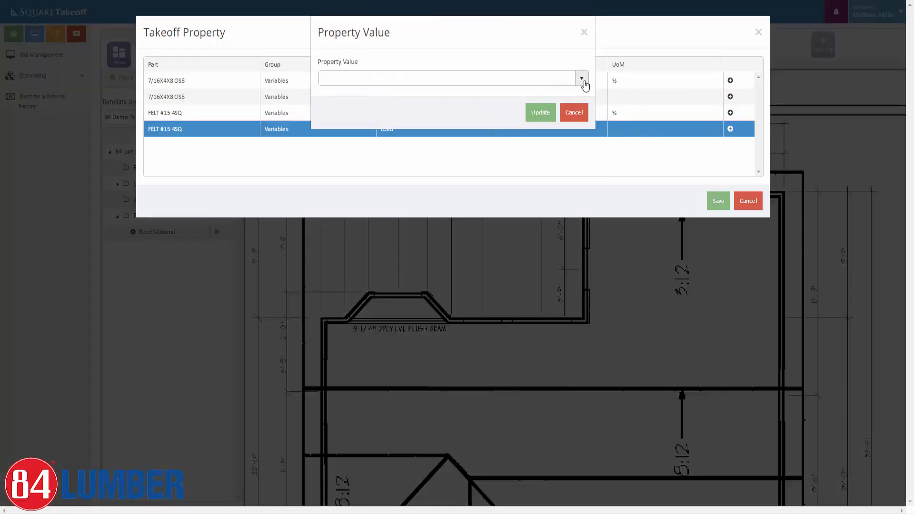
left_click(581, 78)
scroll(406, 116, "down", 6)
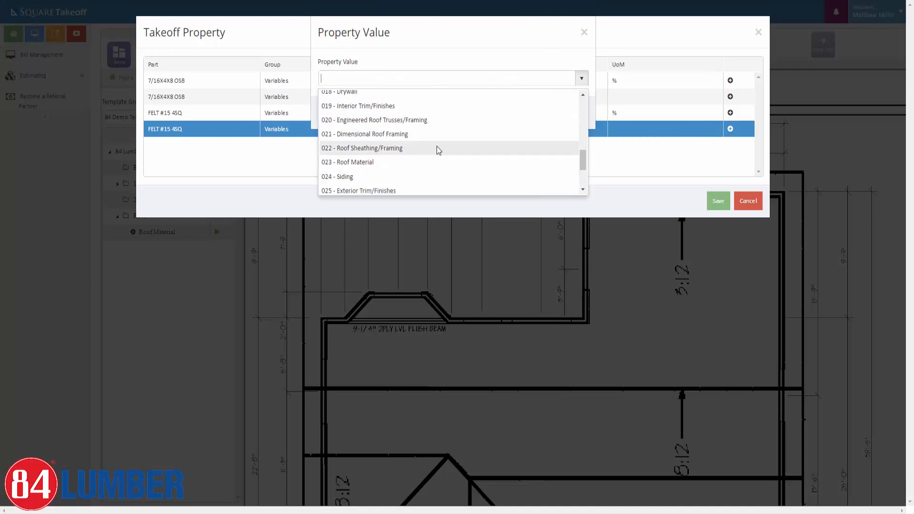
scroll(366, 176, "down", 1)
scroll(369, 157, "up", 1)
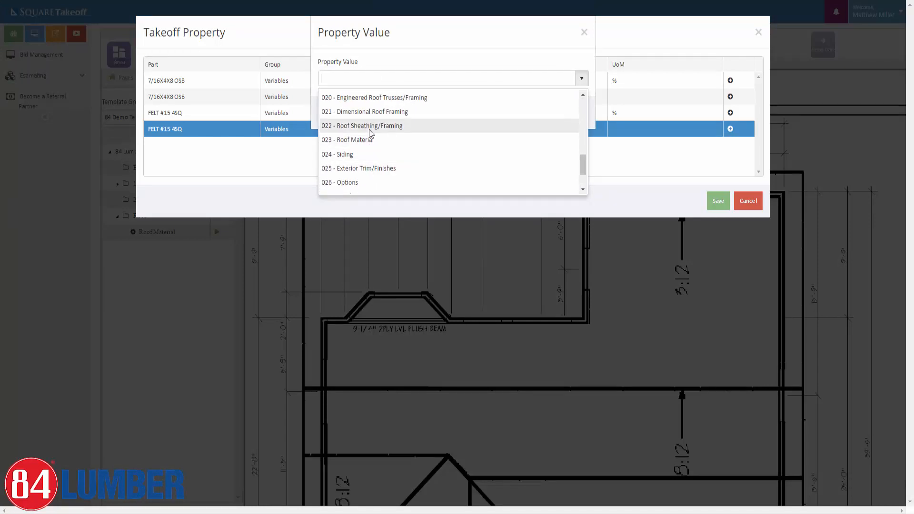
left_click(370, 129)
left_click(538, 112)
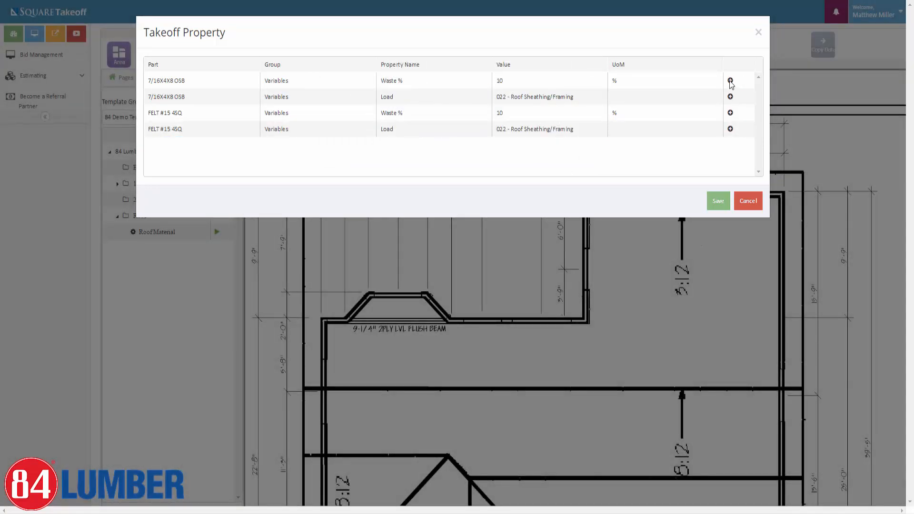
left_click(717, 205)
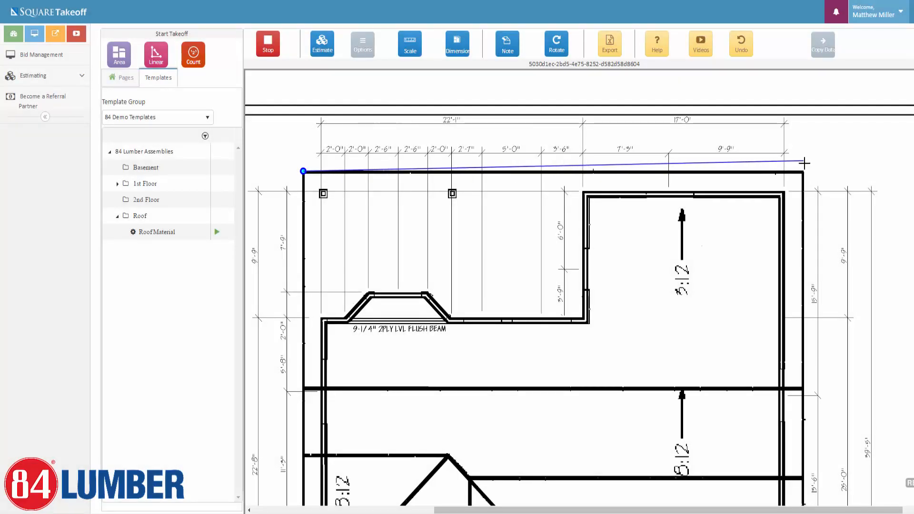
Trace the upper roof rectangle from its top-right corner around to the start and finish the area.
left_click(802, 170)
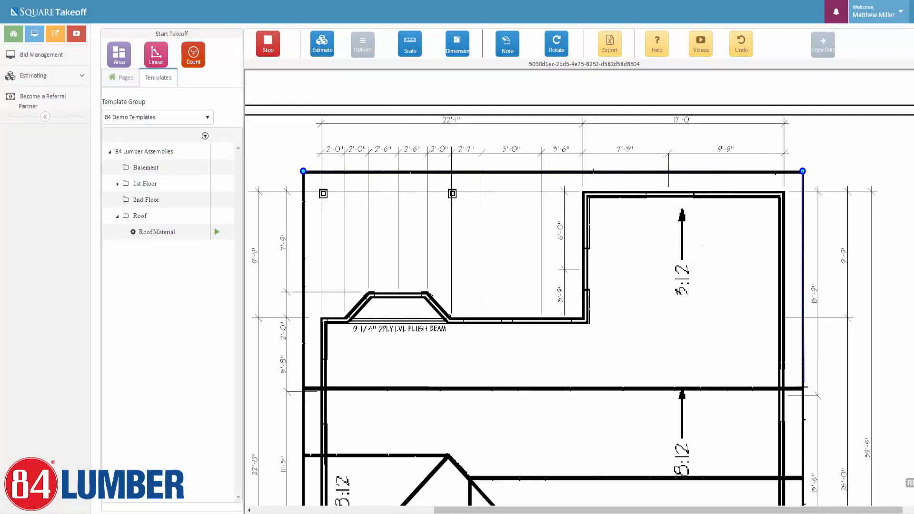
left_click(802, 388)
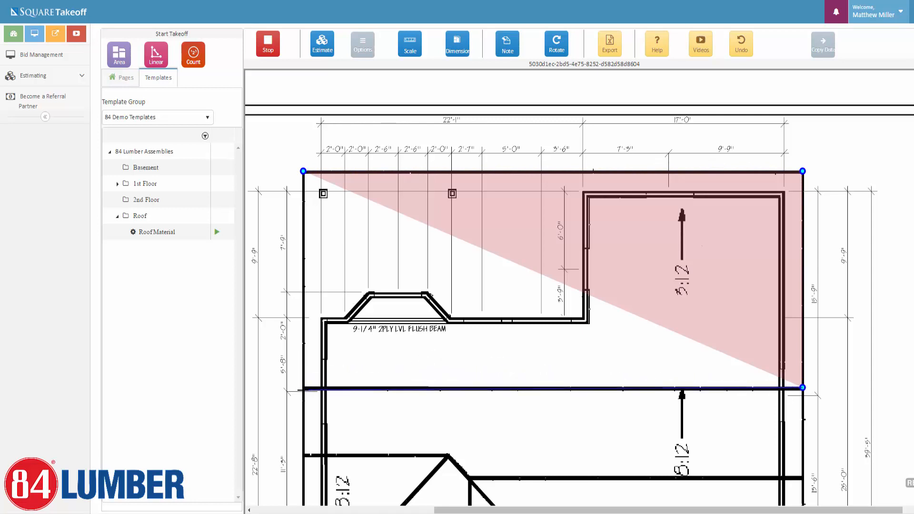
left_click(302, 388)
left_click(303, 170)
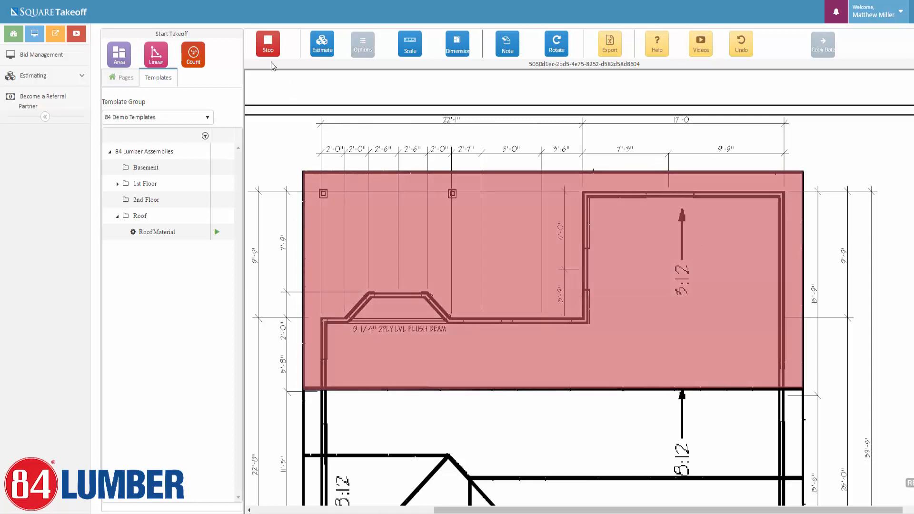
left_click(268, 44)
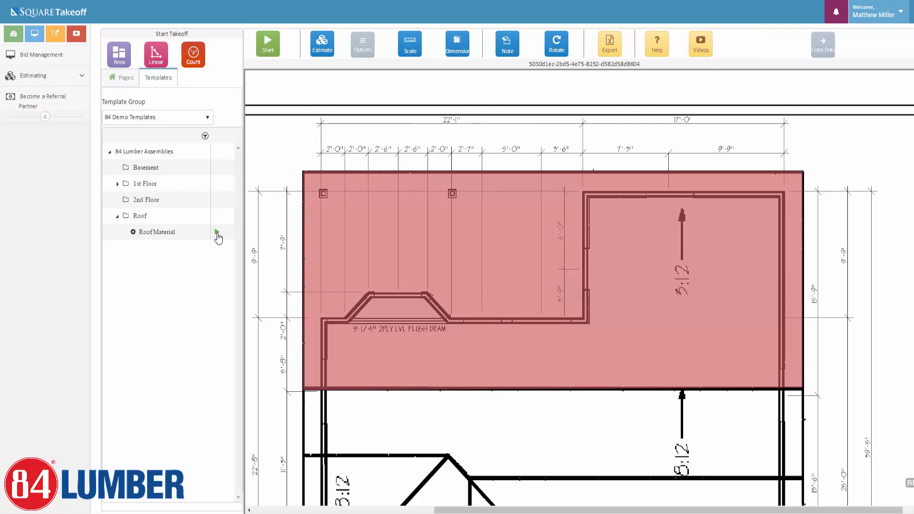
Start a new 8/12 Cyan Roof Material area and load the OSB part to 022 - Roof Sheathing/Framing.
left_click(217, 234)
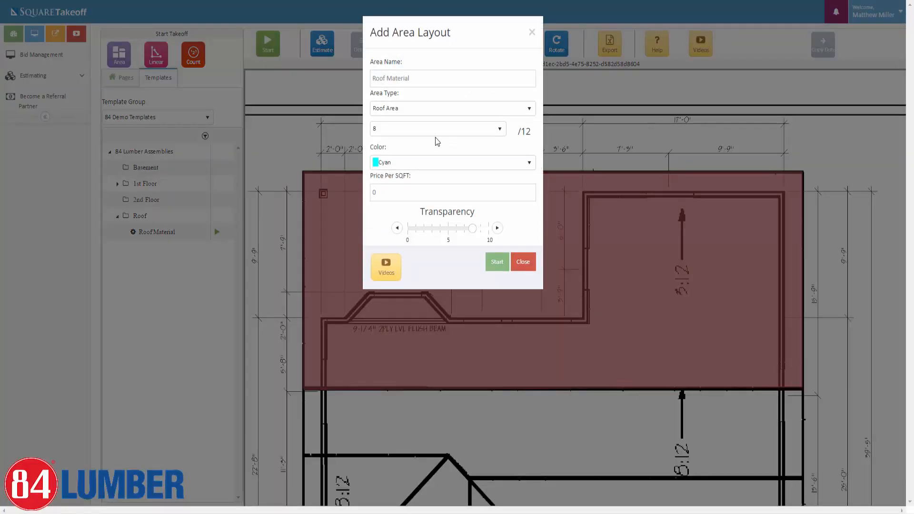
left_click(496, 262)
left_click(731, 97)
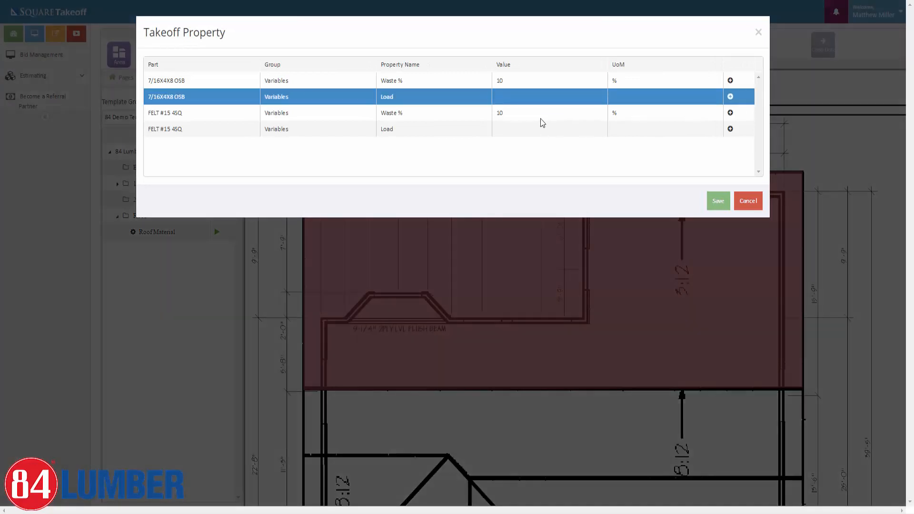
left_click(568, 83)
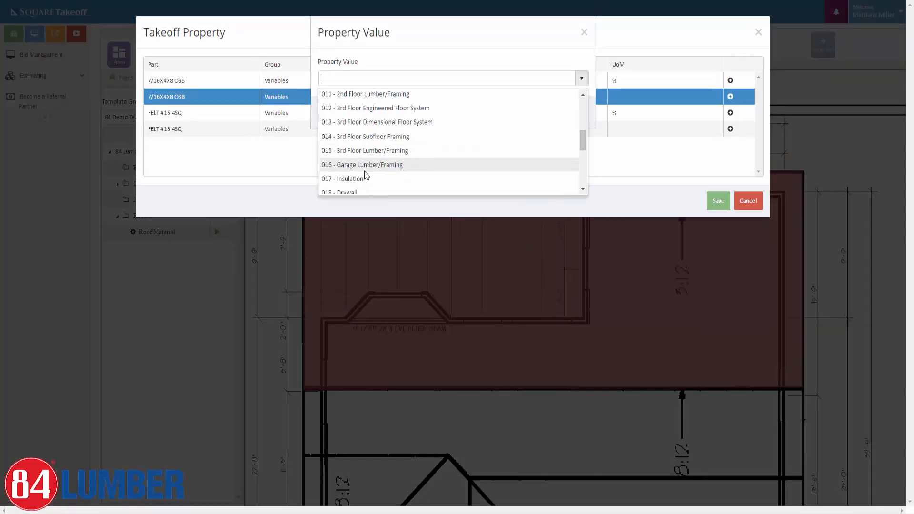
scroll(365, 164, "down", 3)
scroll(367, 157, "up", 1)
left_click(373, 150)
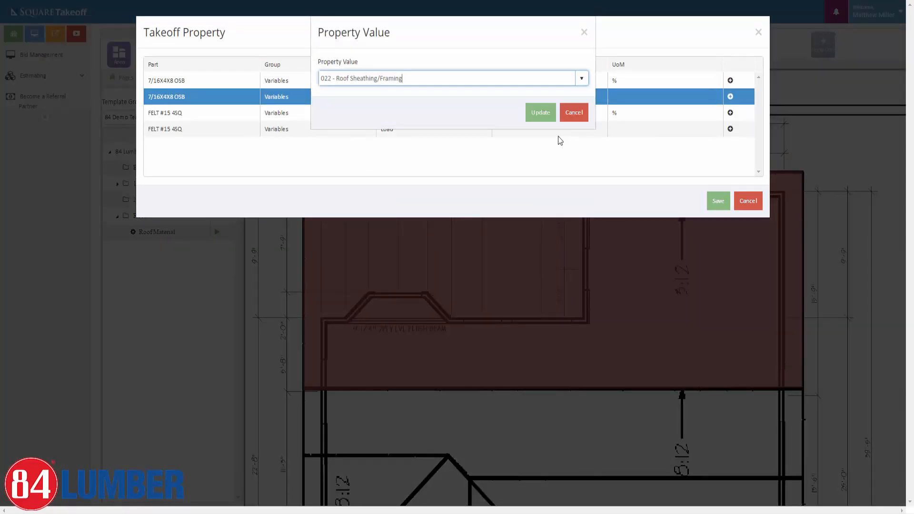
left_click(540, 112)
Load the FELT #15 4SQ part to 022 - Roof Sheathing/Framing as well.
left_click(730, 130)
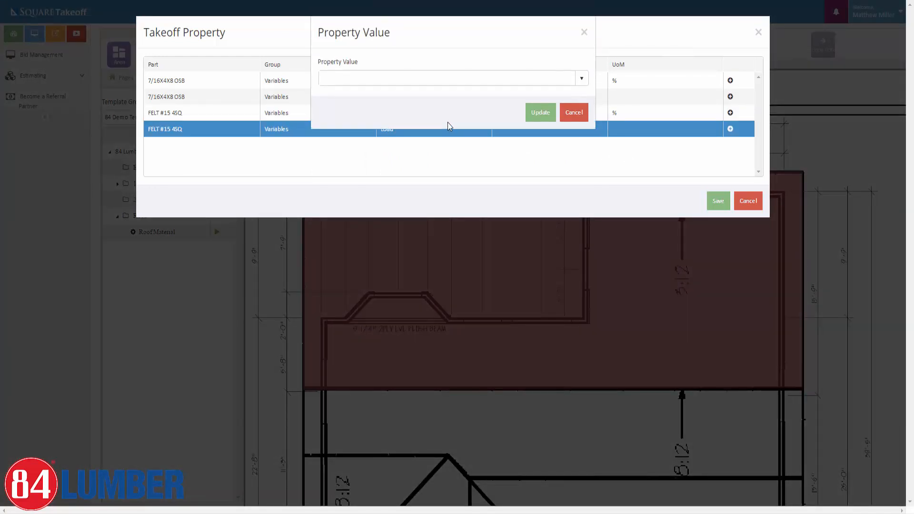
left_click(549, 85)
scroll(367, 164, "down", 5)
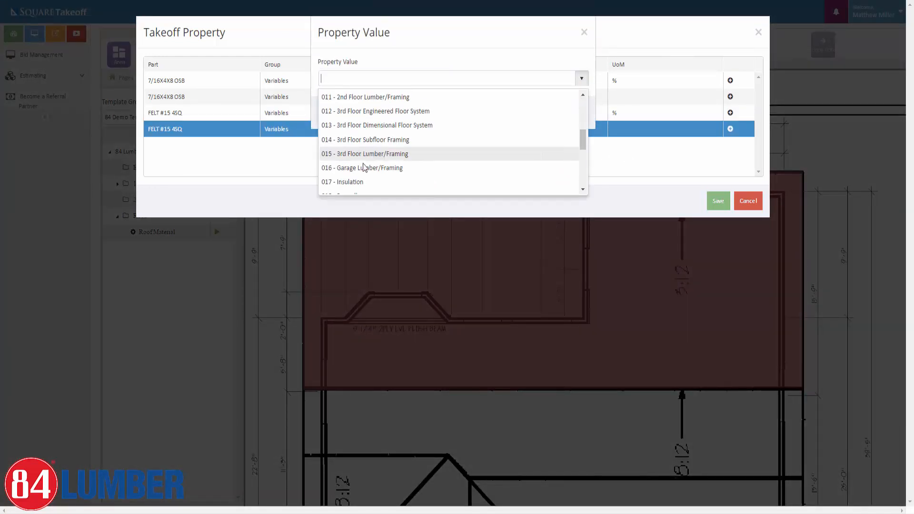
left_click(371, 148)
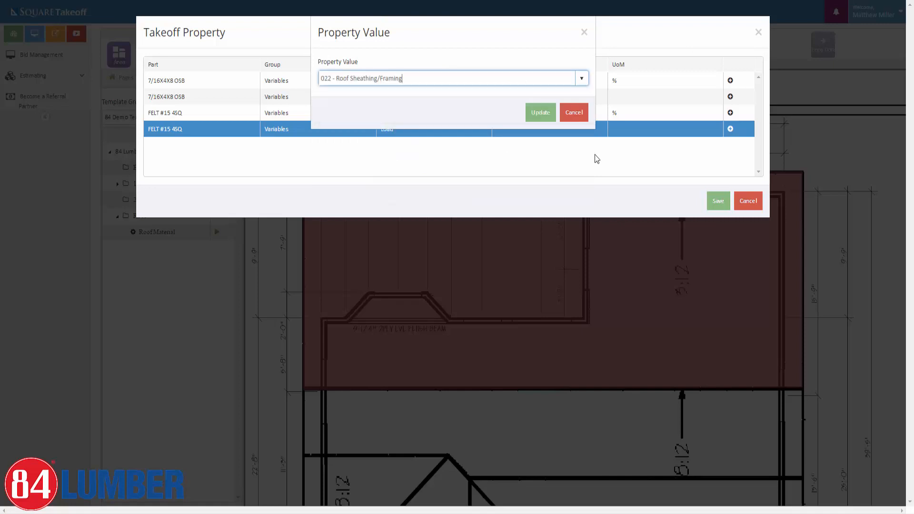
left_click(540, 113)
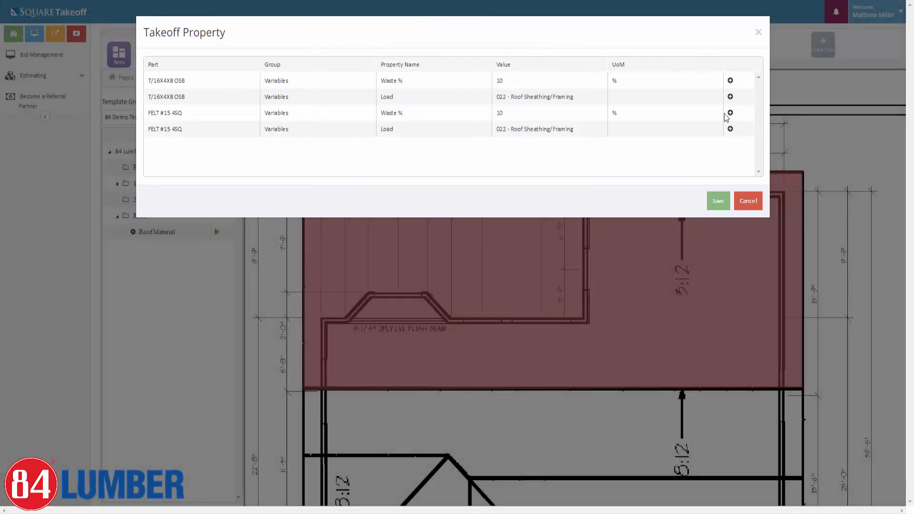
Change the 7/16X4X8 OSB waste from 10% to 12% and save the properties.
left_click(730, 81)
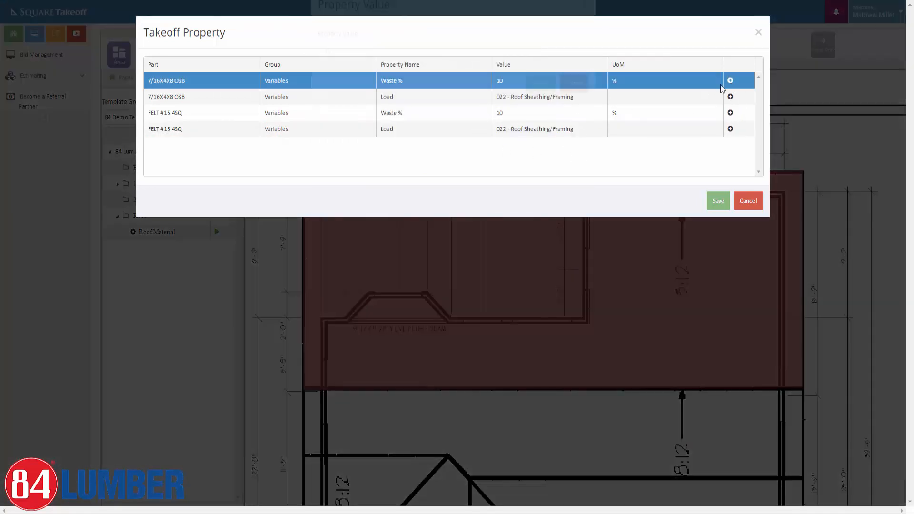
left_click_drag(339, 79, 293, 81)
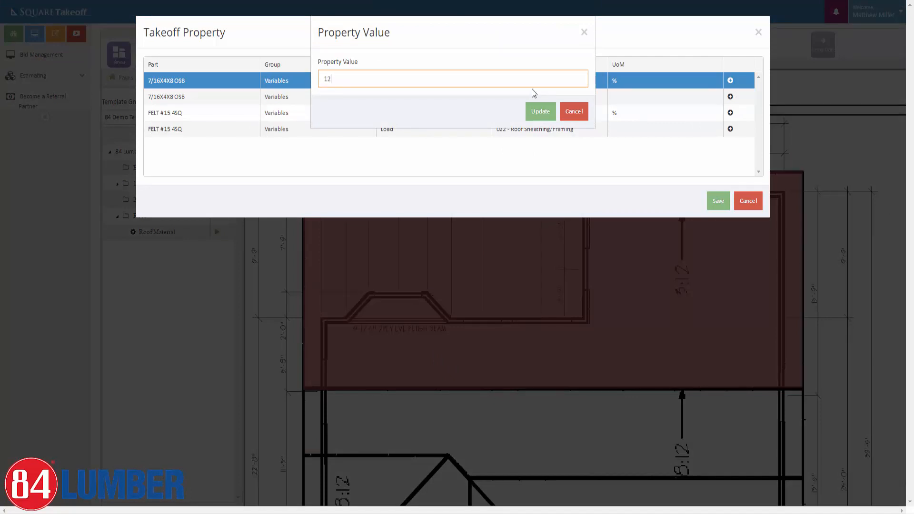
type("12")
left_click(530, 114)
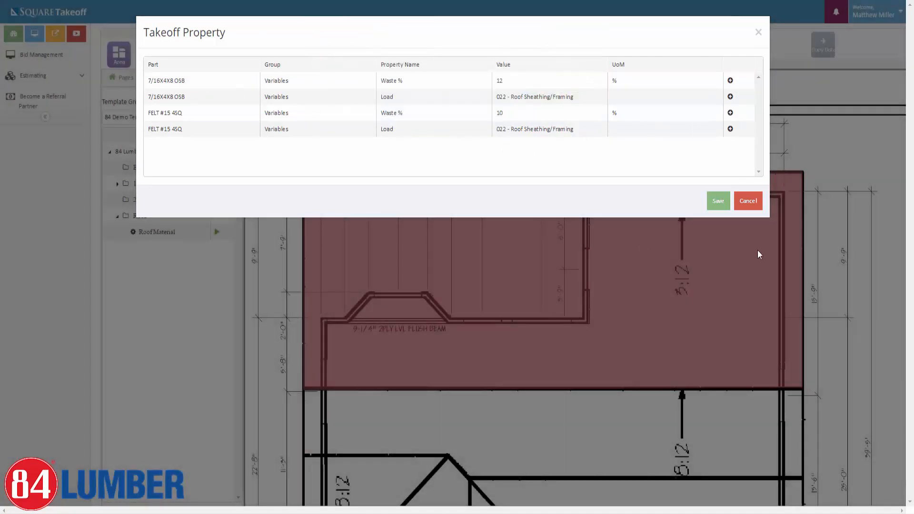
left_click(719, 201)
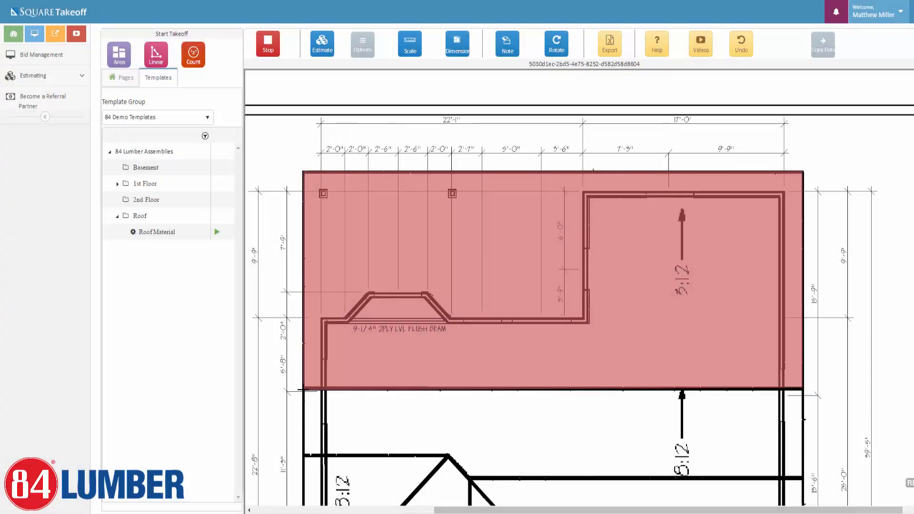
With Ortho on, trace the lower roof strip below the red area as a cyan area.
left_click(303, 389)
left_click(363, 43)
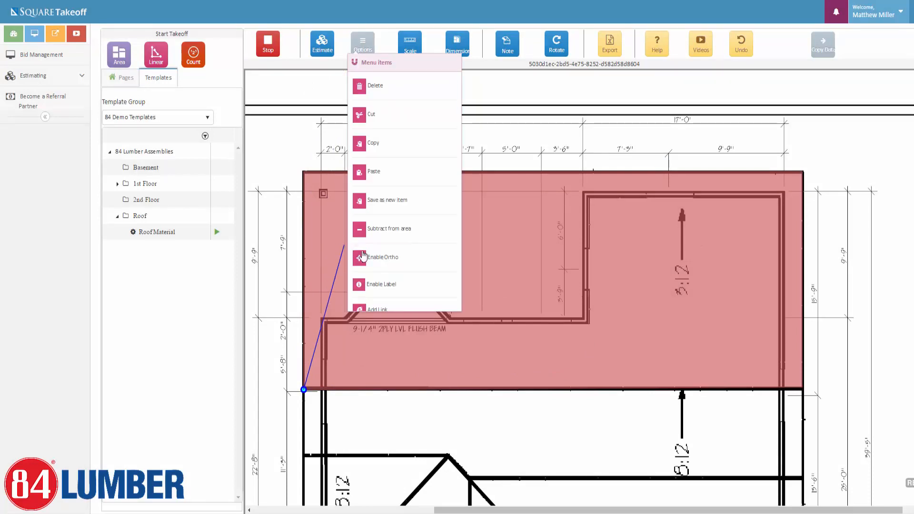
left_click(362, 256)
left_click(803, 389)
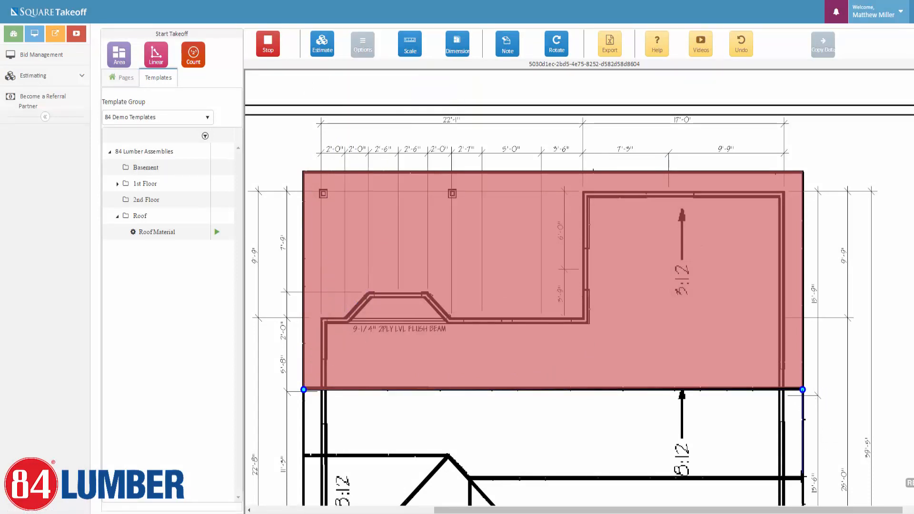
left_click(803, 478)
left_click(470, 477)
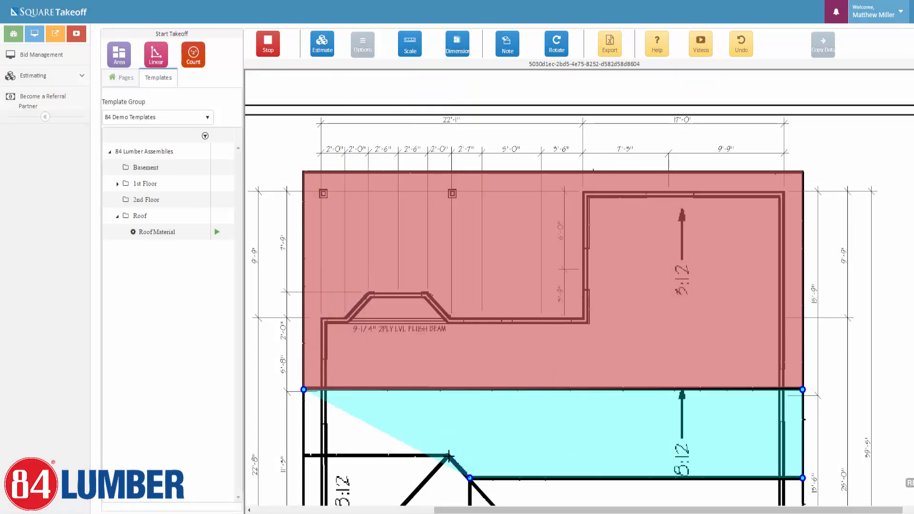
left_click(447, 453)
left_click(303, 453)
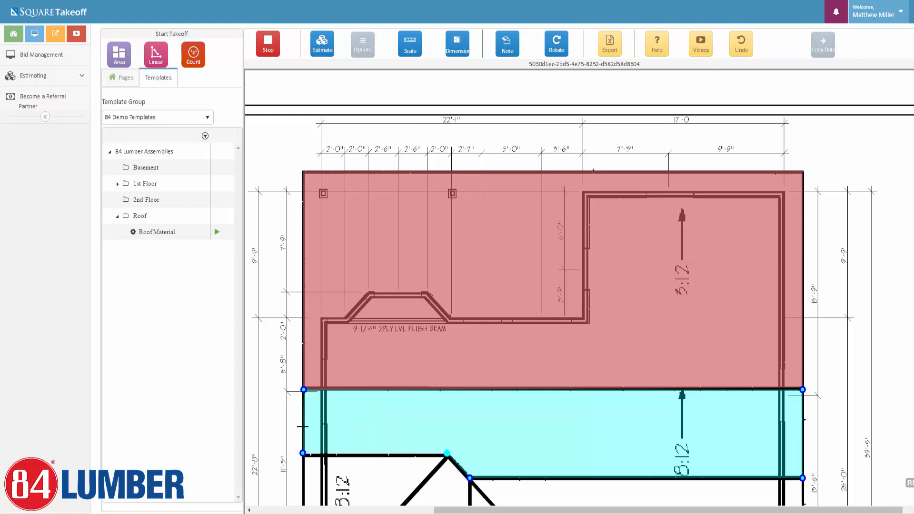
left_click(302, 389)
Trace the left roof section and the triangular section beside the ridge line.
scroll(358, 314, "down", 3)
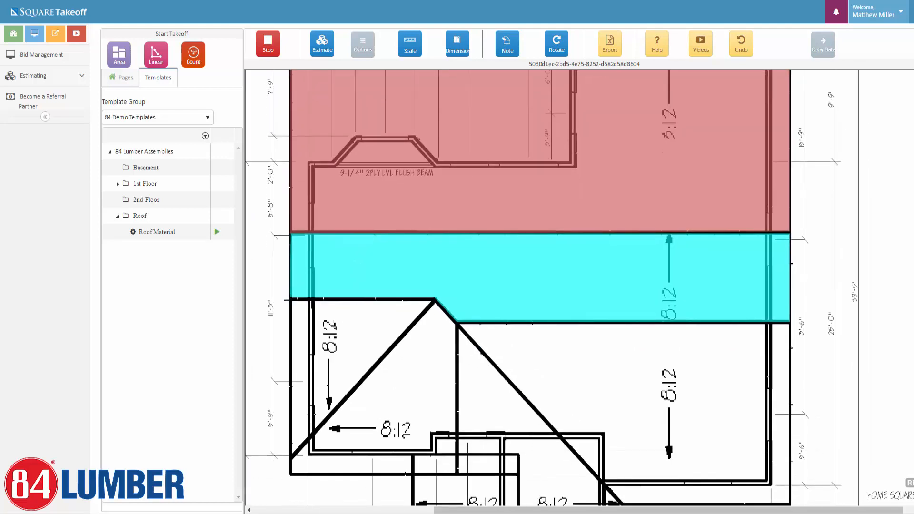
left_click(435, 299)
left_click(289, 457)
left_click(289, 299)
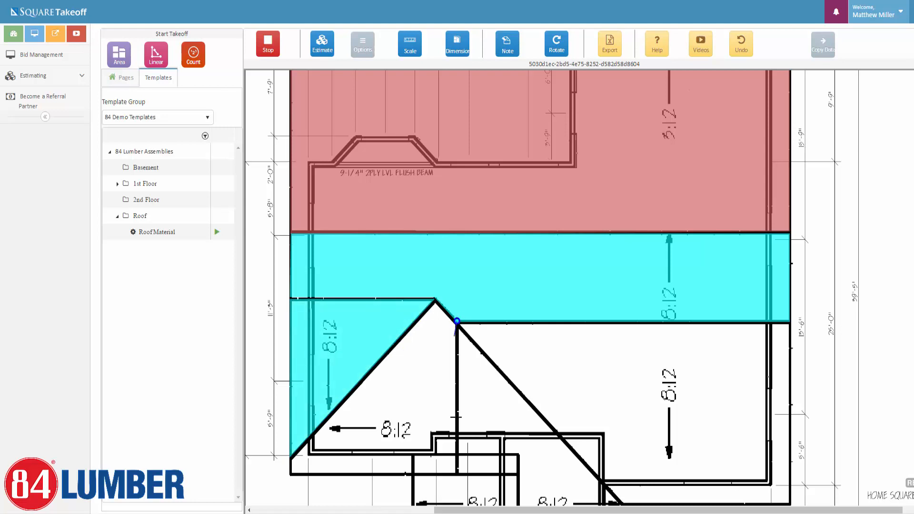
left_click(457, 474)
left_click(289, 474)
left_click(289, 457)
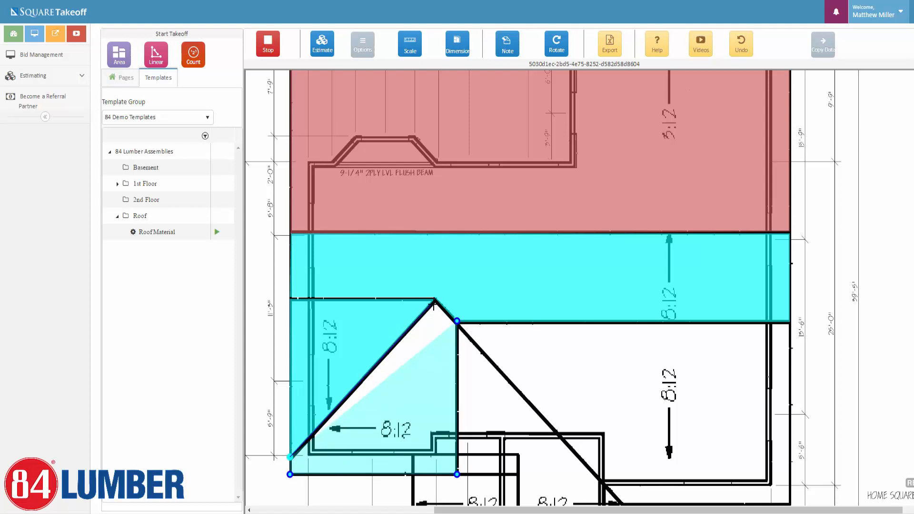
left_click(433, 300)
left_click(456, 320)
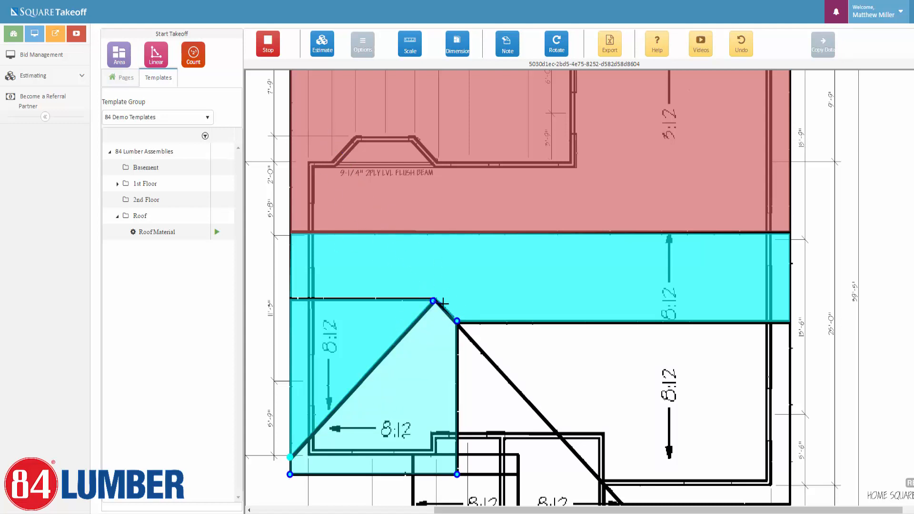
Trace the right roof section and the diagonal roof section below it.
left_click(457, 322)
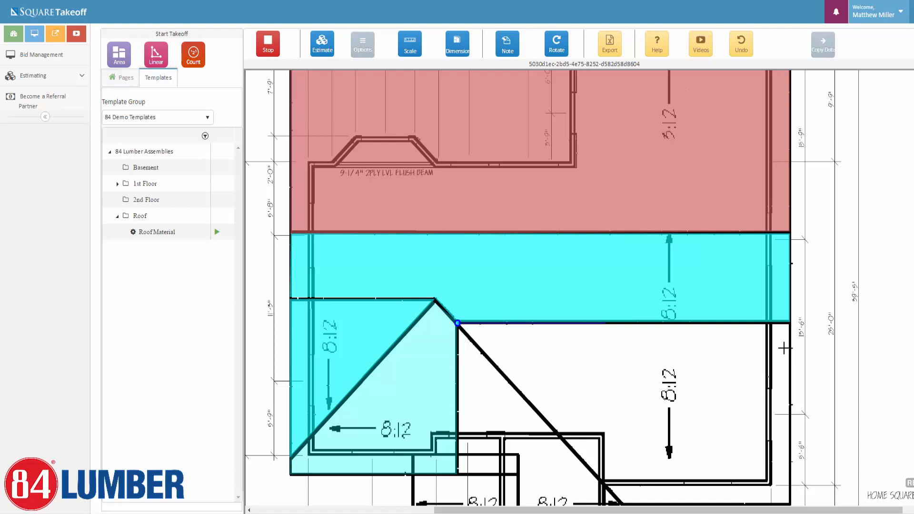
left_click(790, 322)
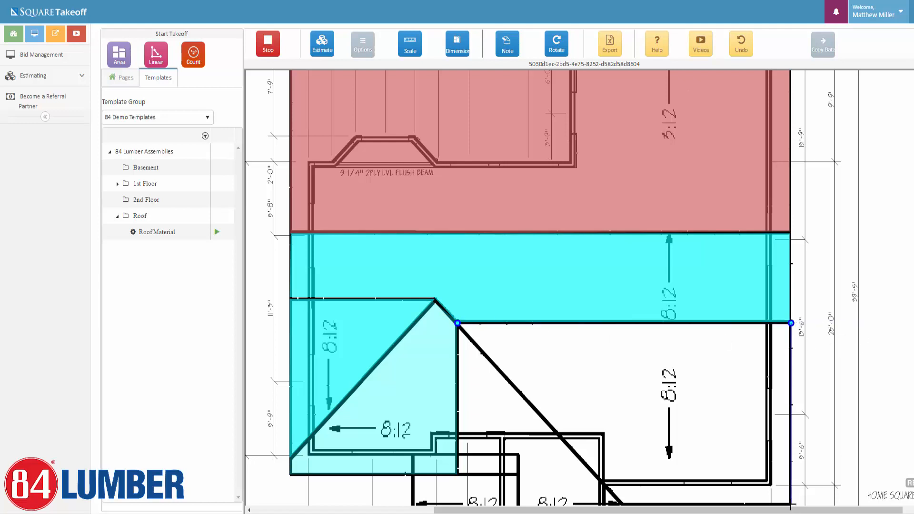
left_click(790, 501)
left_click(621, 501)
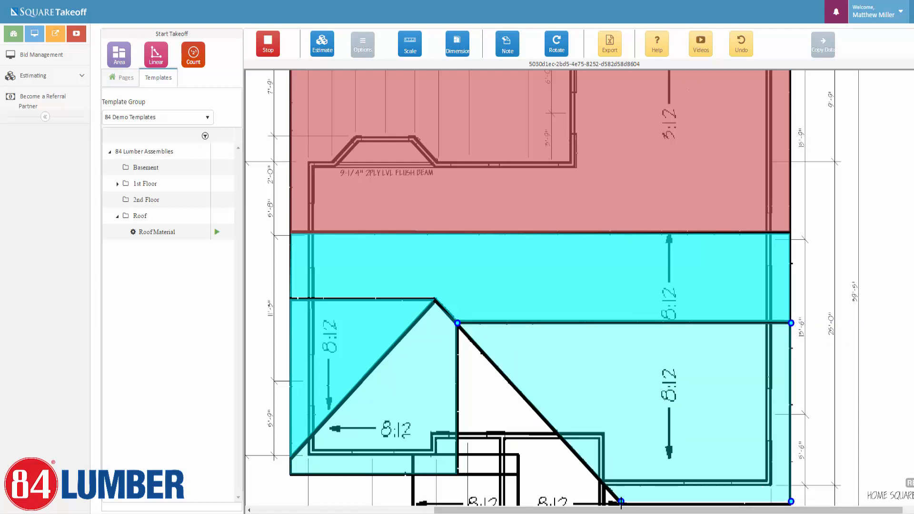
left_click(457, 323)
scroll(462, 357, "down", 3)
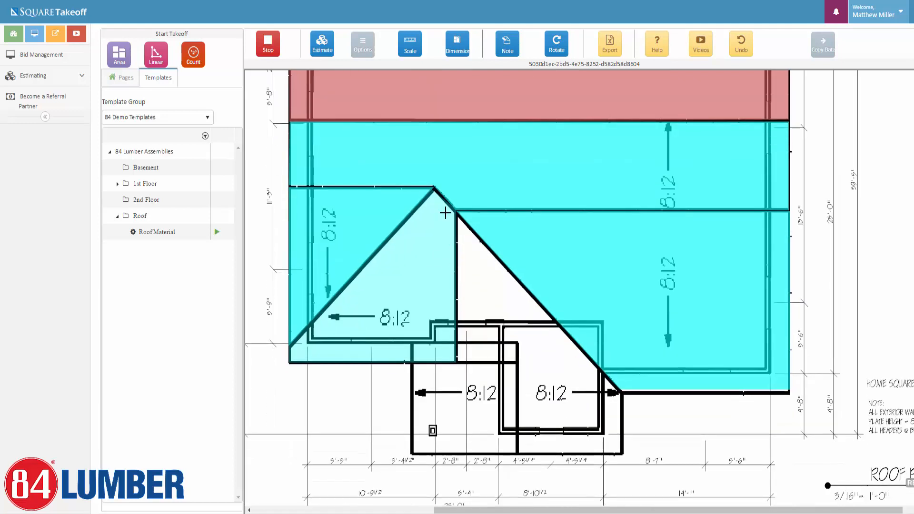
left_click(457, 211)
left_click(622, 455)
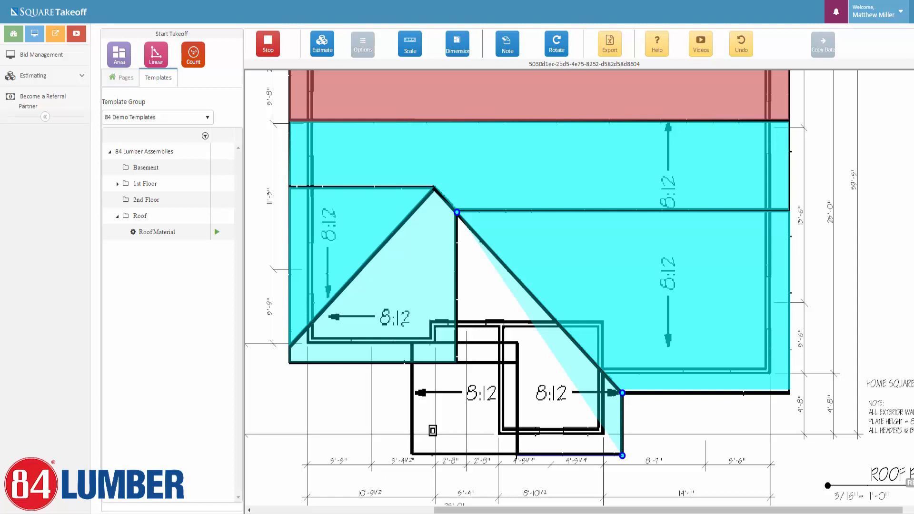
left_click(517, 455)
left_click(517, 363)
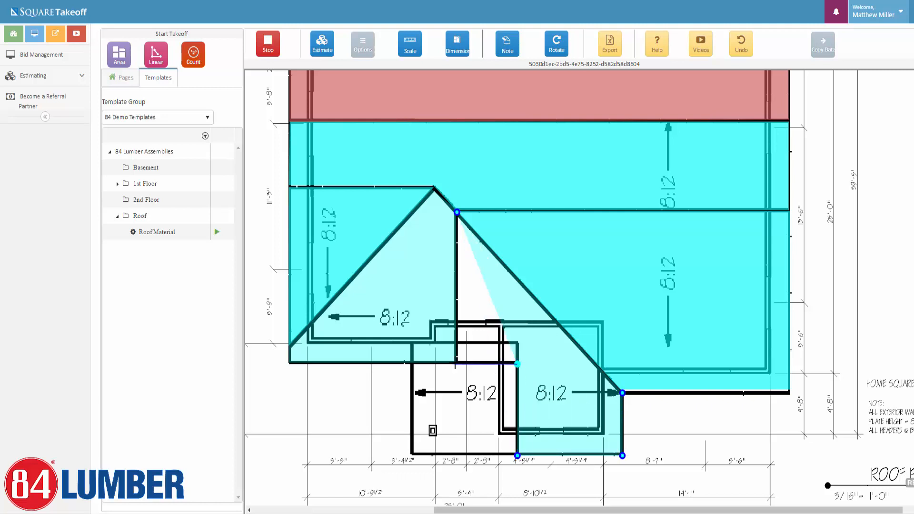
left_click(455, 363)
left_click(456, 212)
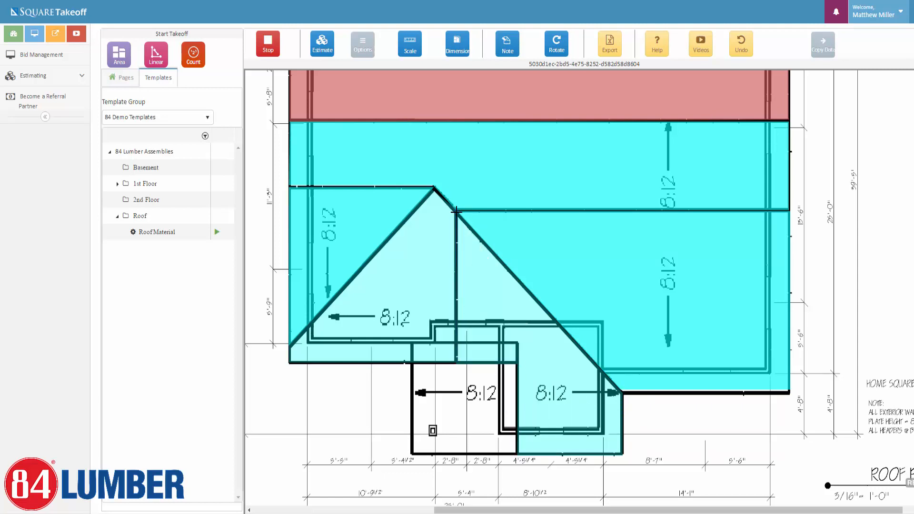
Trace the small bottom roof section and stop the area takeoff.
left_click(517, 343)
left_click(413, 343)
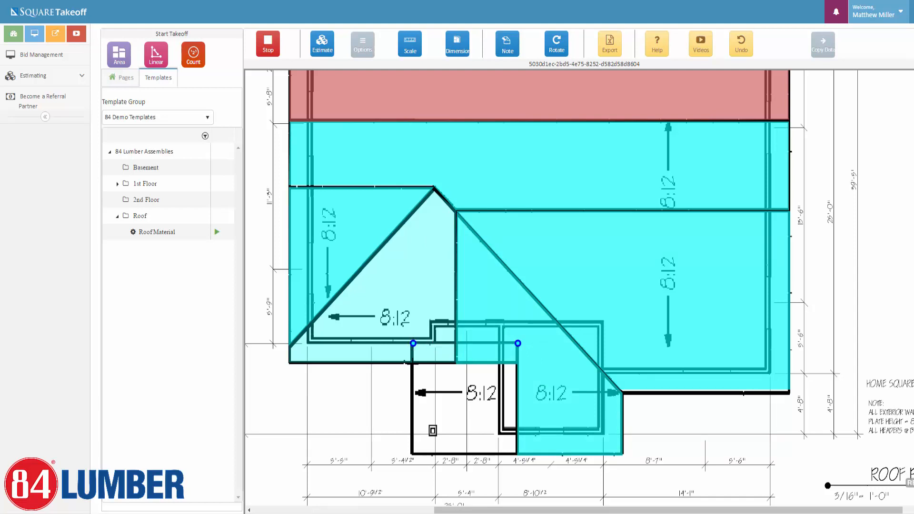
left_click(413, 455)
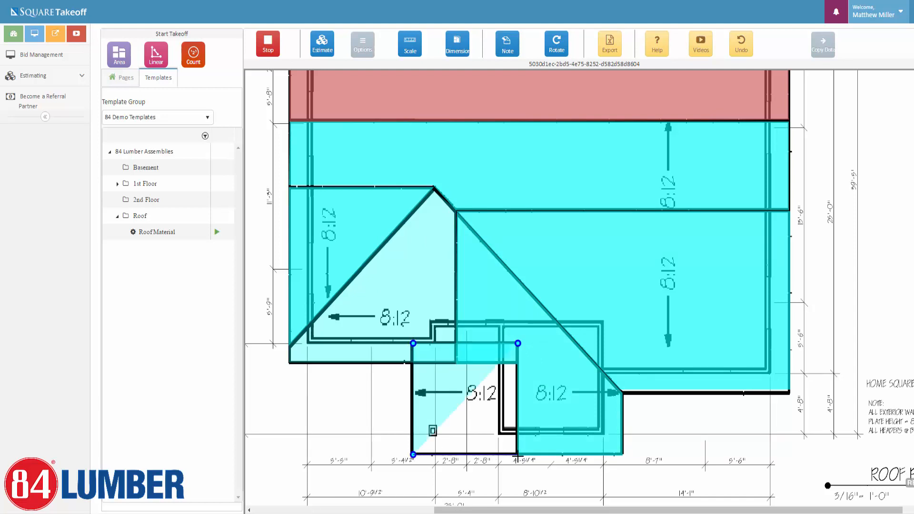
left_click(517, 454)
left_click(518, 342)
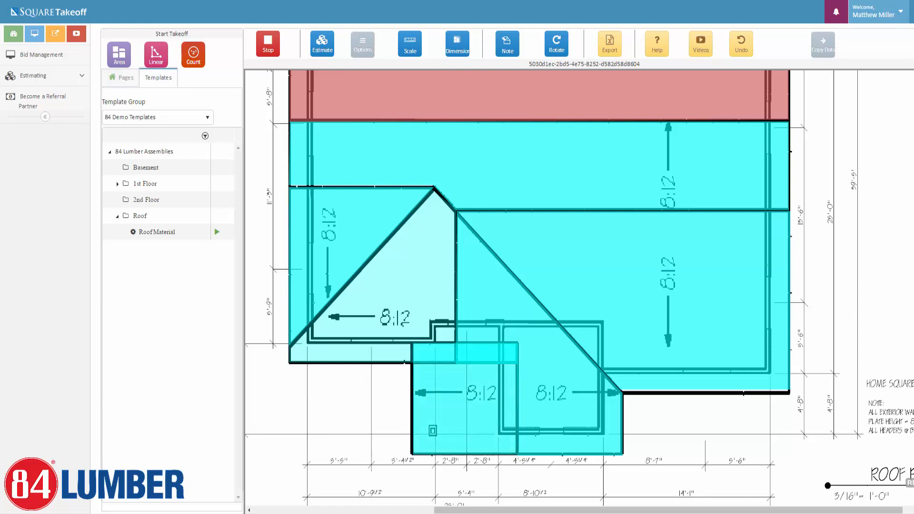
left_click(260, 45)
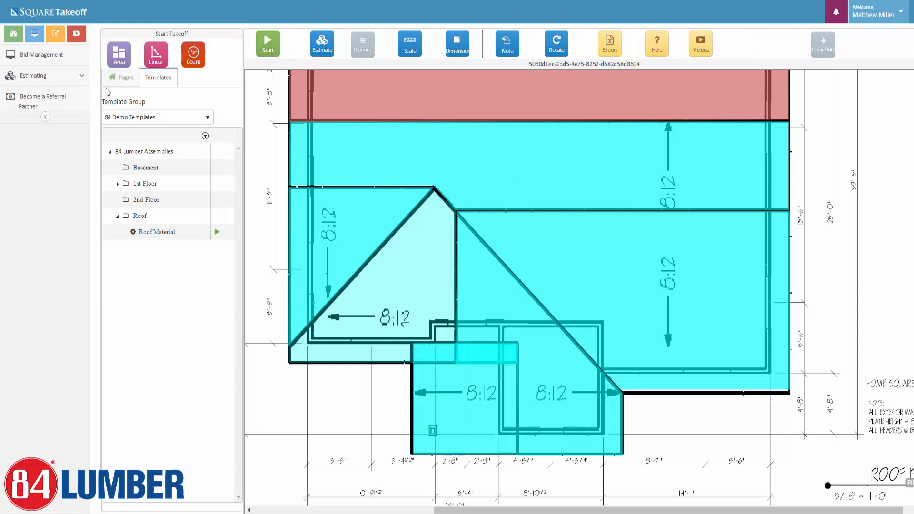
Show the Pages list, expand the 1138.99 and 729.42 SQFT roof rows in the Estimate report, then close it.
left_click(122, 77)
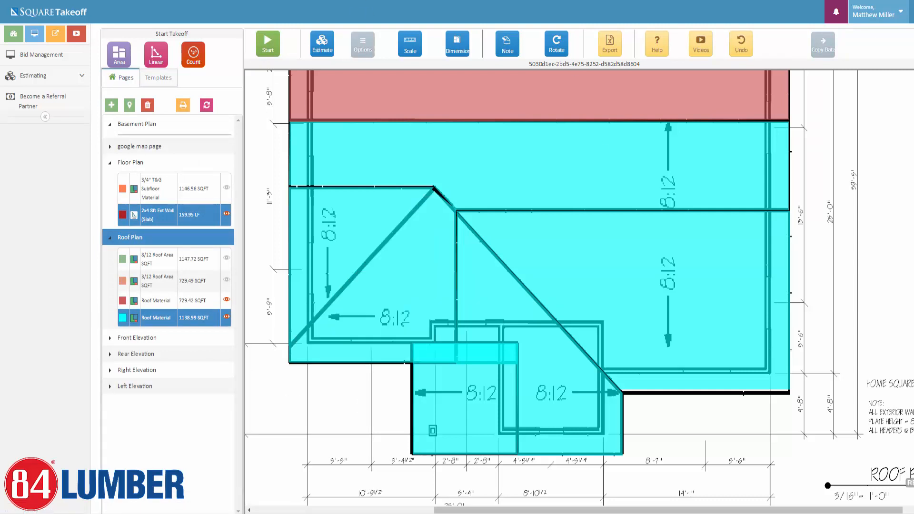
left_click(322, 51)
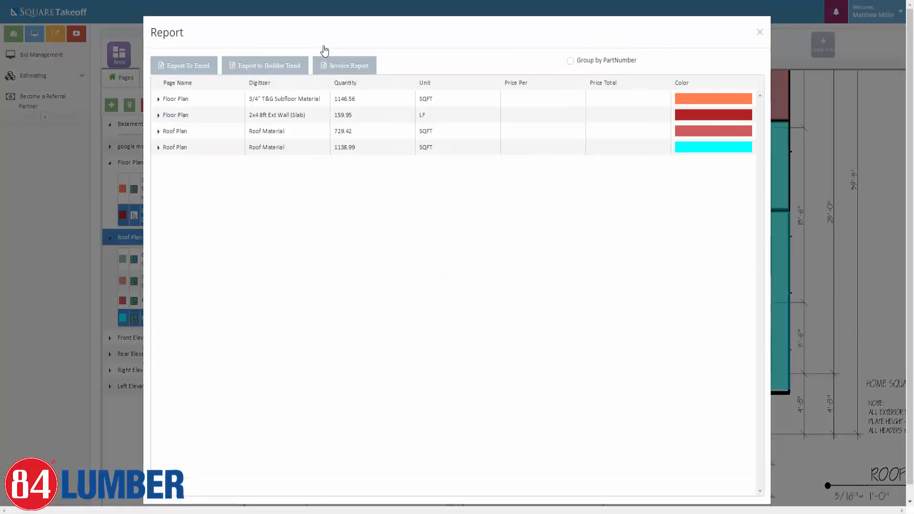
left_click(159, 147)
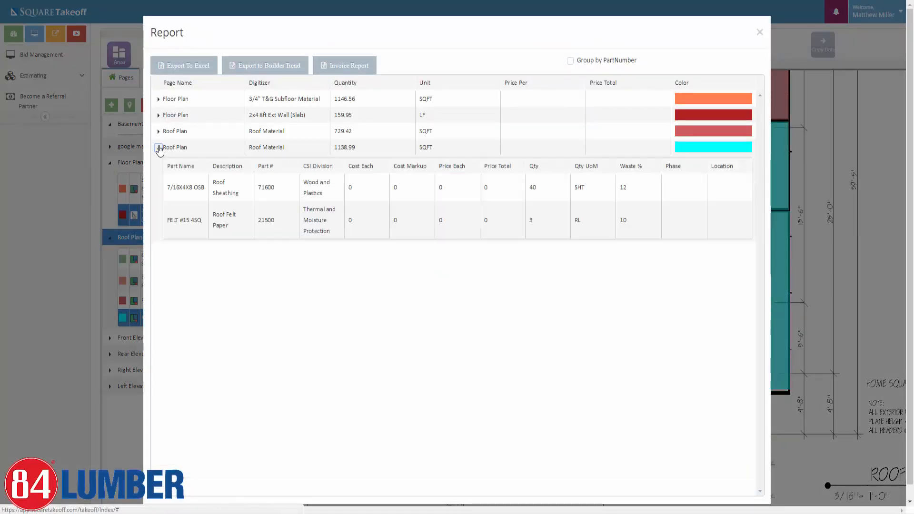
left_click(158, 132)
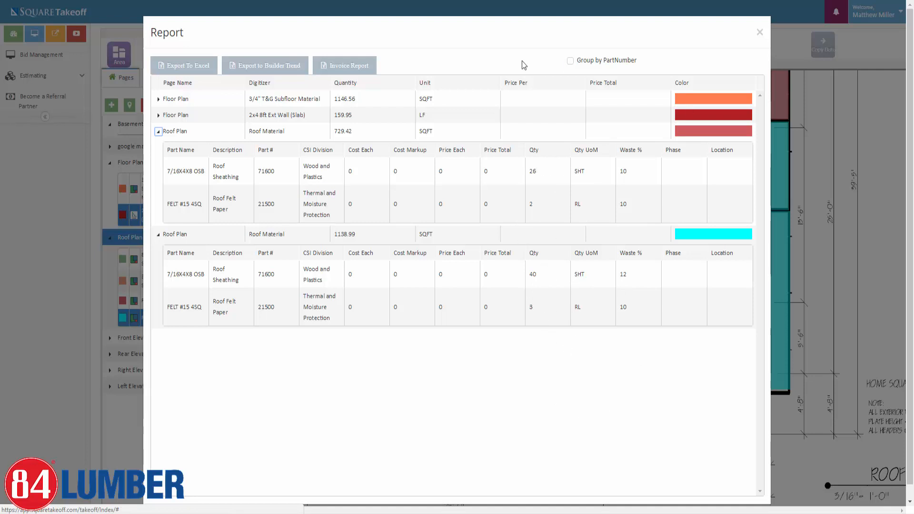
left_click(759, 32)
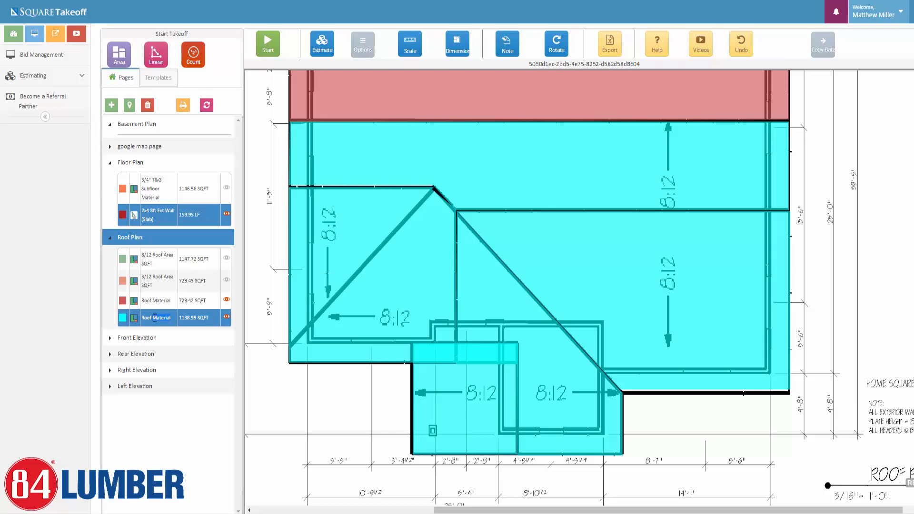
Rename the cyan roof area to 8/12 Roof Material and keep its takeoff properties.
double_click(154, 318)
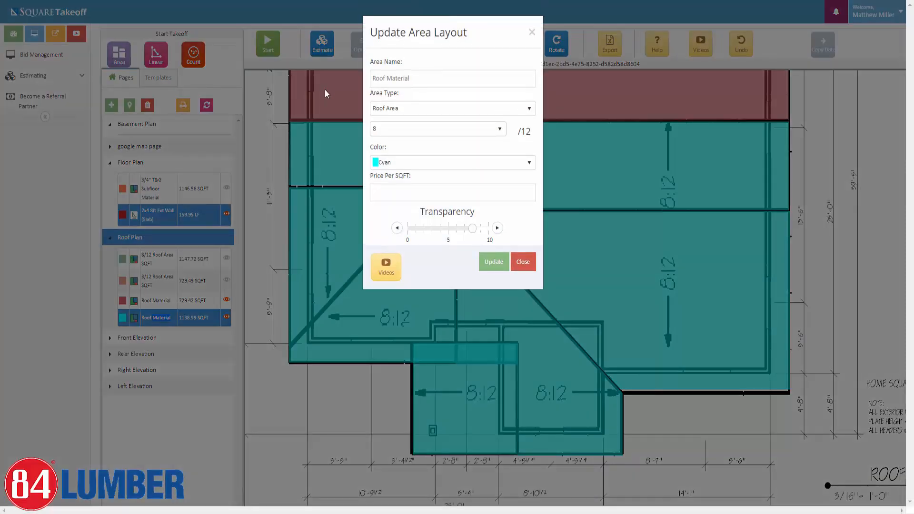
left_click(374, 78)
type("8/12")
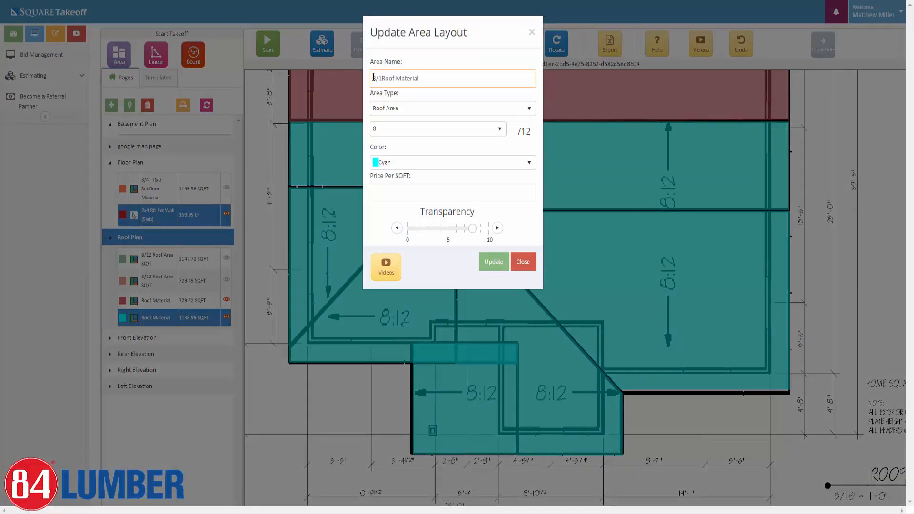
left_click(491, 267)
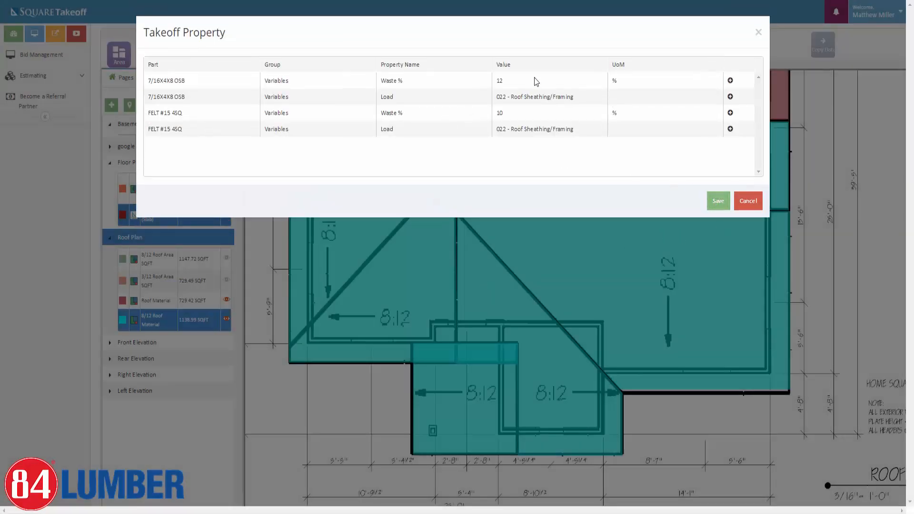
left_click(714, 205)
left_click(714, 205)
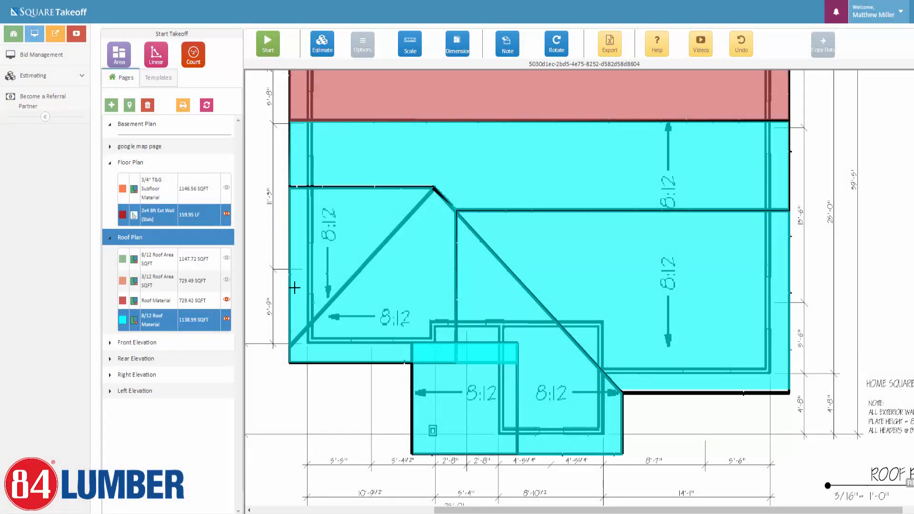
Rename the red roof area to 3/12 Roof Material and keep its takeoff properties.
double_click(152, 307)
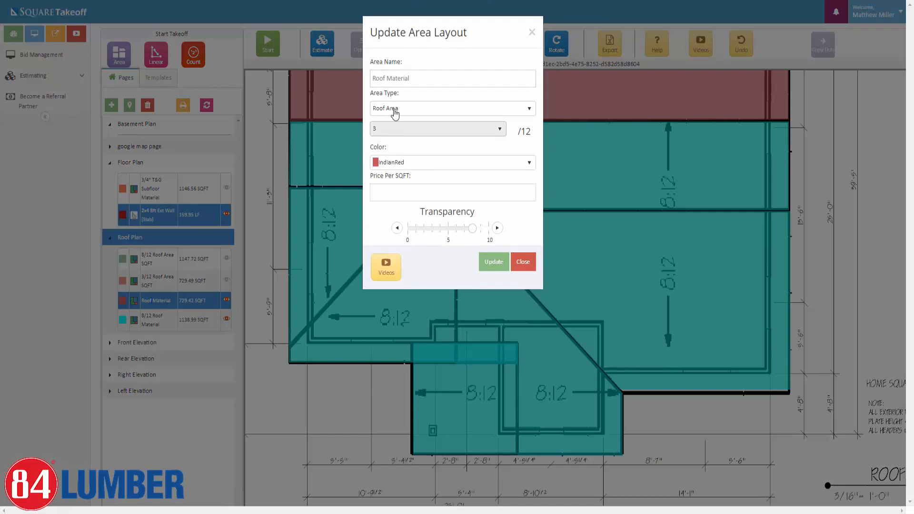
left_click(373, 79)
type("3/12")
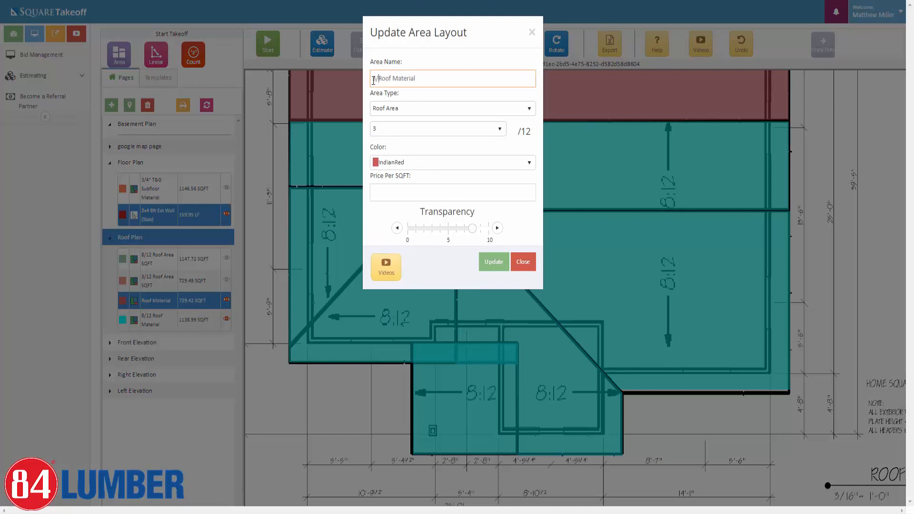
left_click(492, 261)
left_click(718, 202)
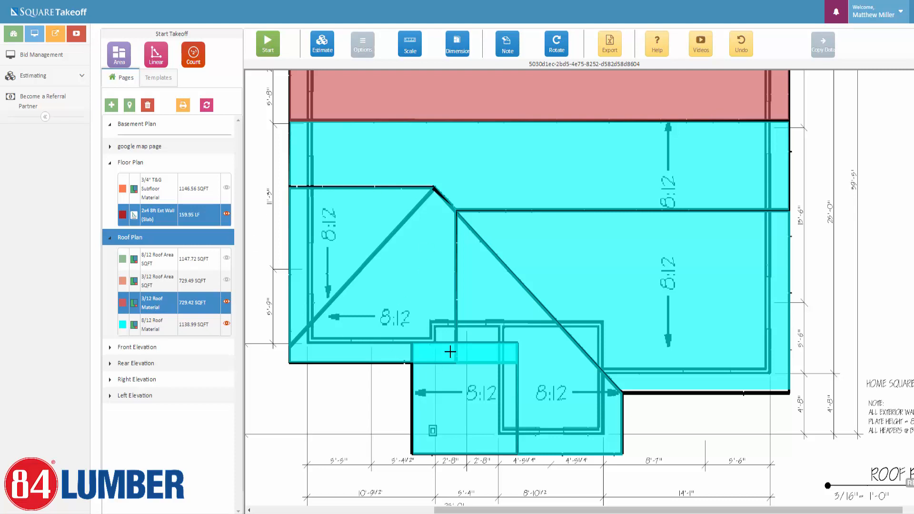
Open the Estimate report and expand the 8/12 and 3/12 Roof Material parts lists.
left_click(321, 45)
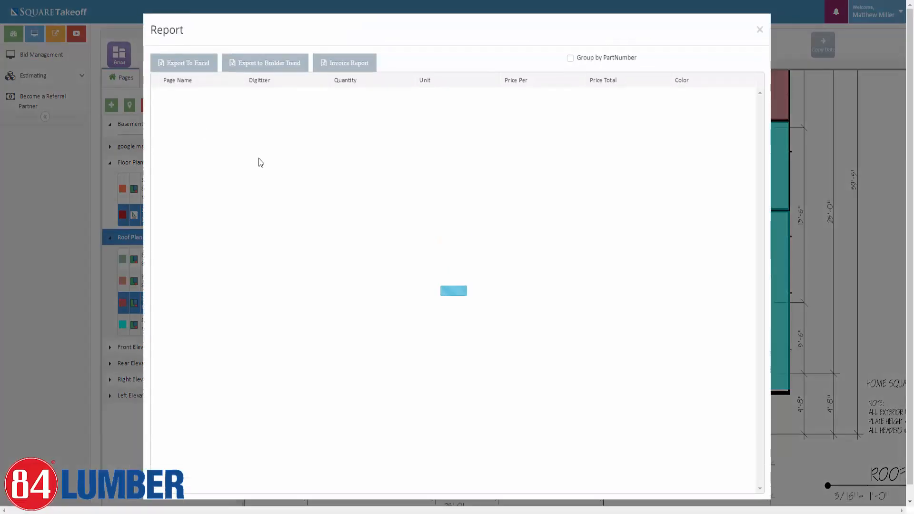
left_click(158, 147)
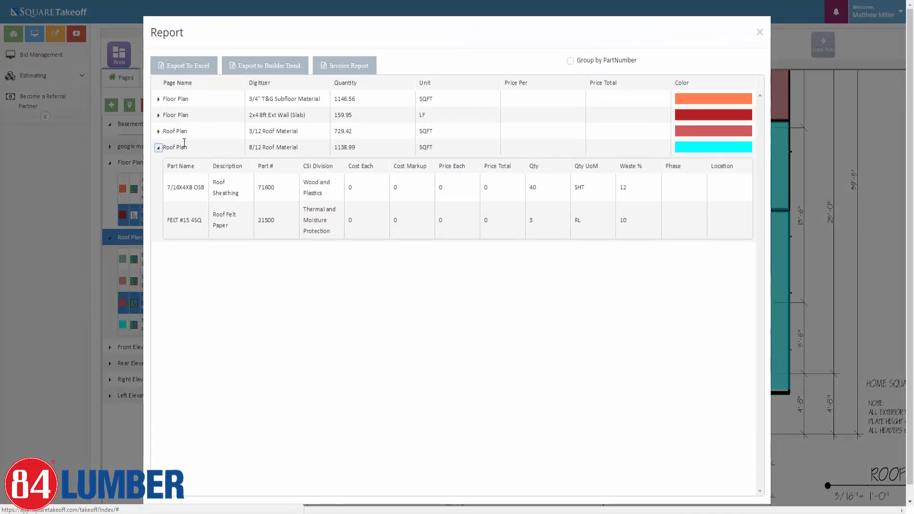
left_click(158, 133)
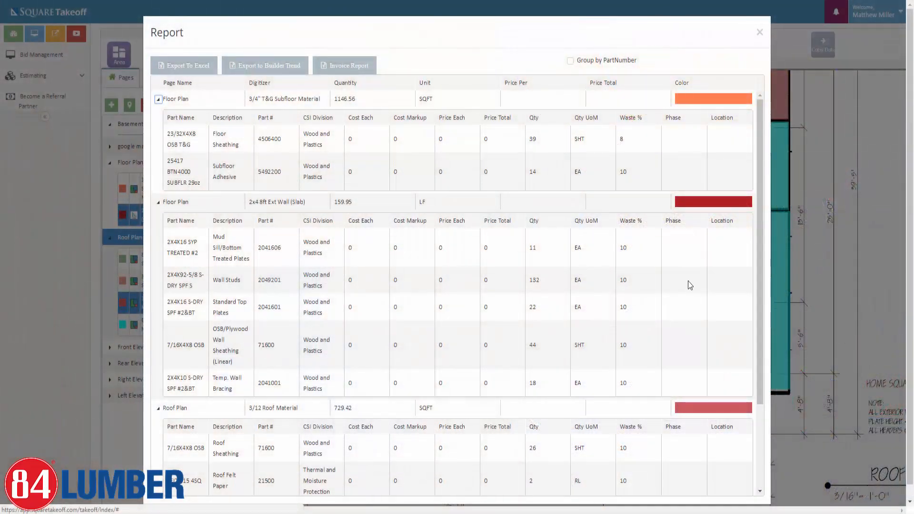
scroll(690, 285, "down", 1)
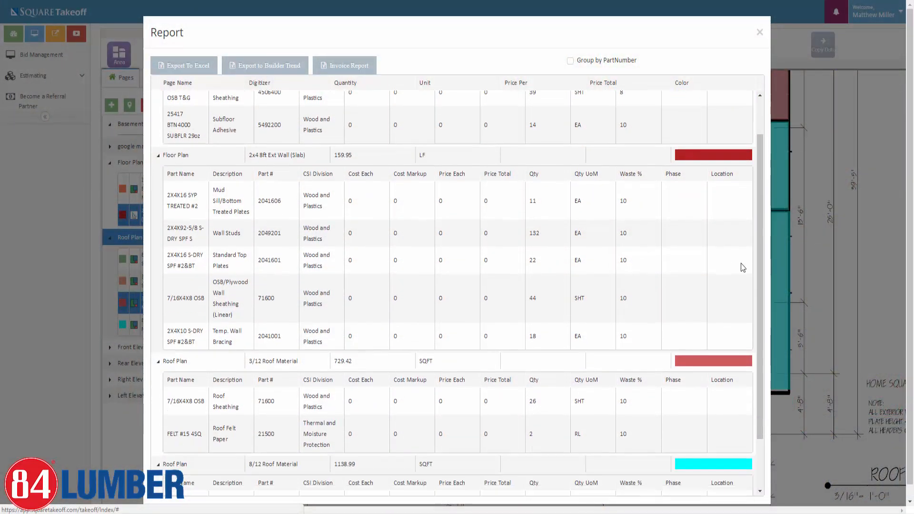
Export the report to Excel, retrying after dismissing the download scanning notice.
left_click(187, 66)
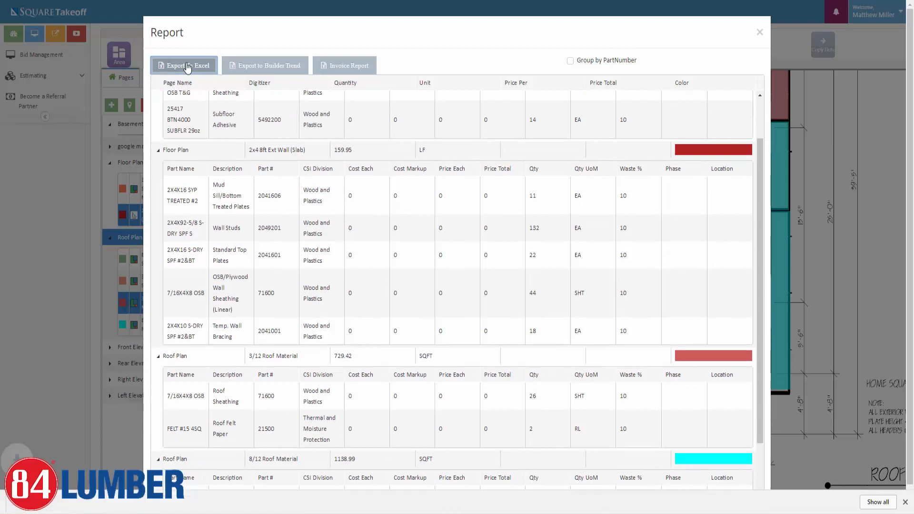
left_click(907, 11)
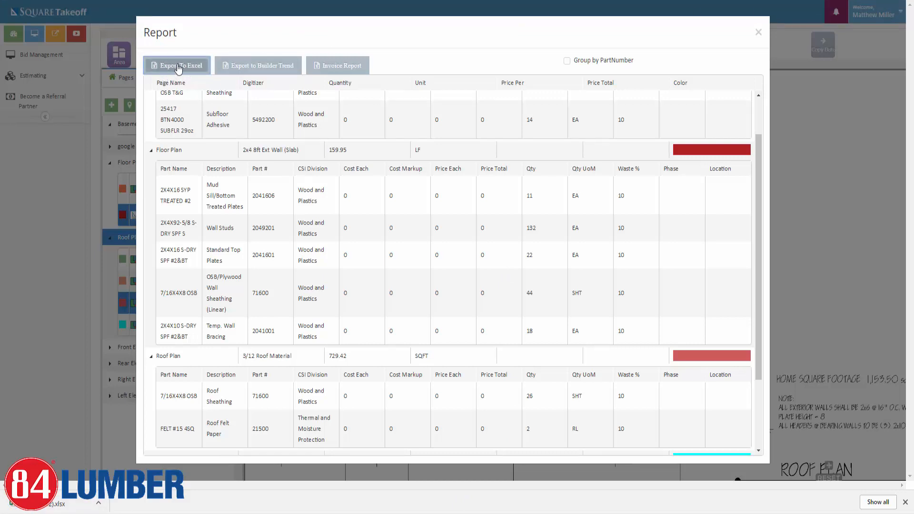
left_click(178, 67)
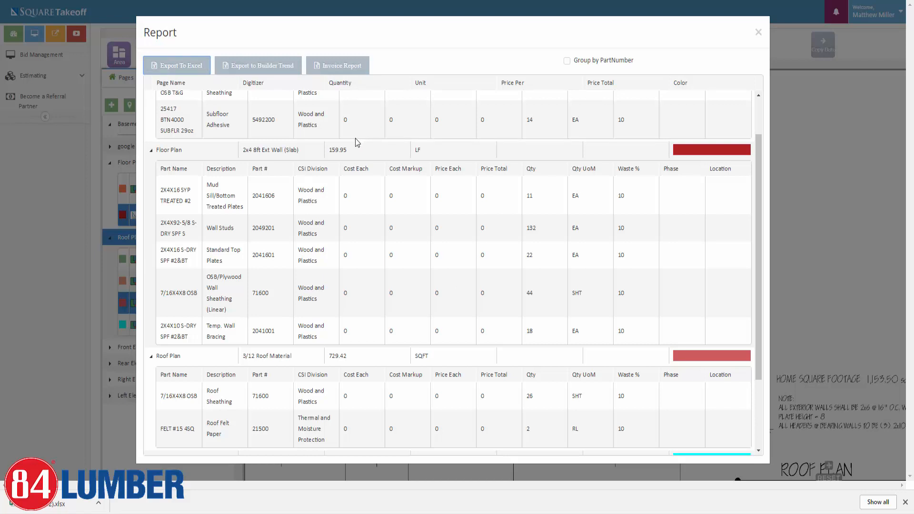
Open the downloaded workbook, enable editing, and widen columns D and E.
left_click(46, 507)
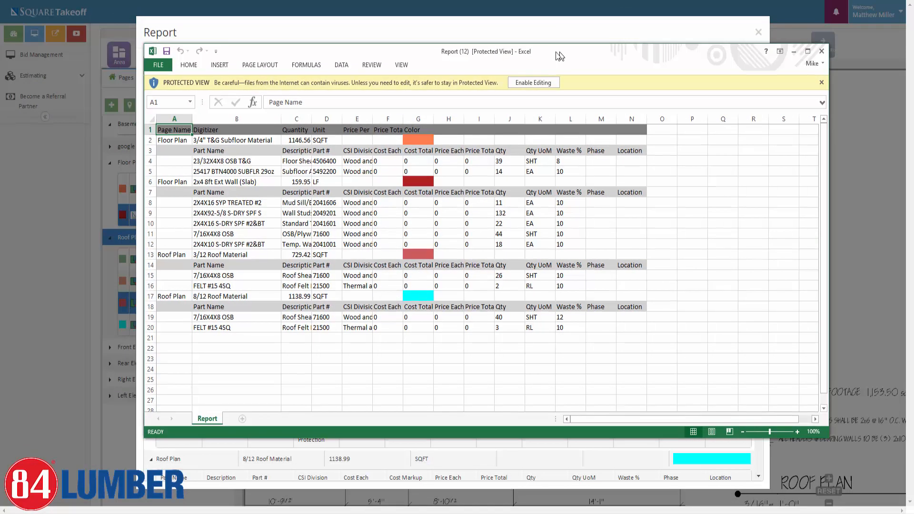
left_click(519, 84)
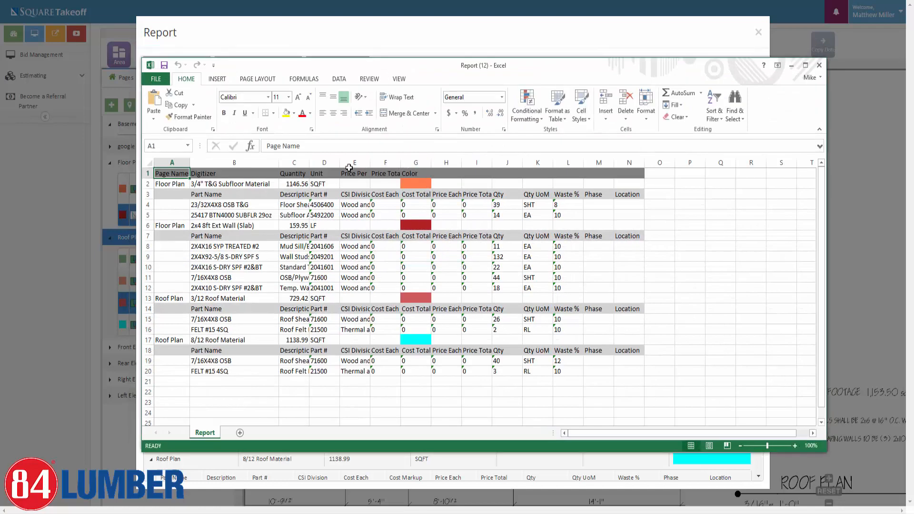
left_click_drag(370, 162, 435, 163)
left_click_drag(339, 163, 356, 167)
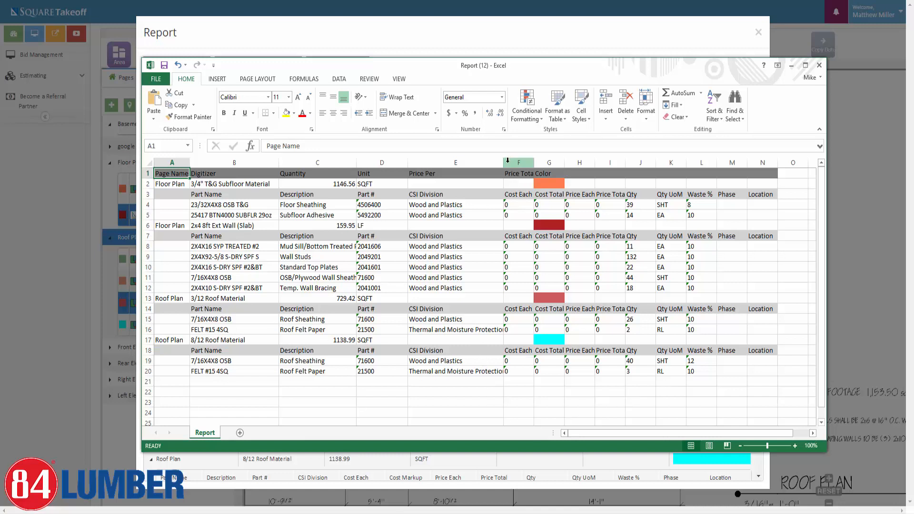
left_click_drag(503, 162, 543, 162)
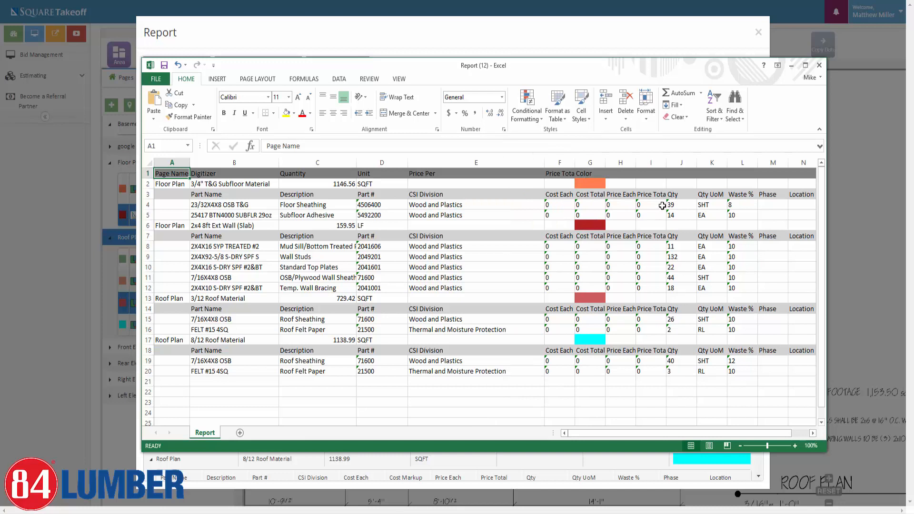
Inspect the quantities in column J, part number D8 and takeoff name B6.
left_click(680, 204)
left_click(679, 215)
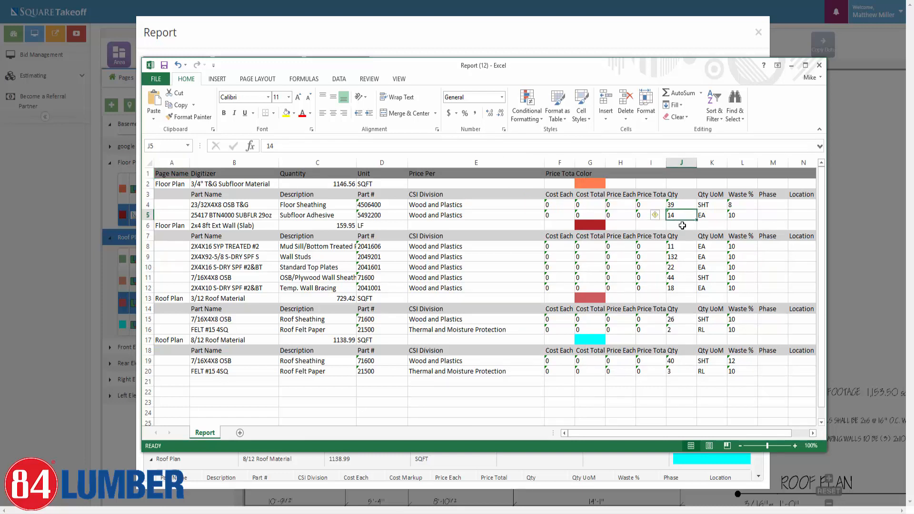
left_click_drag(679, 245, 680, 278)
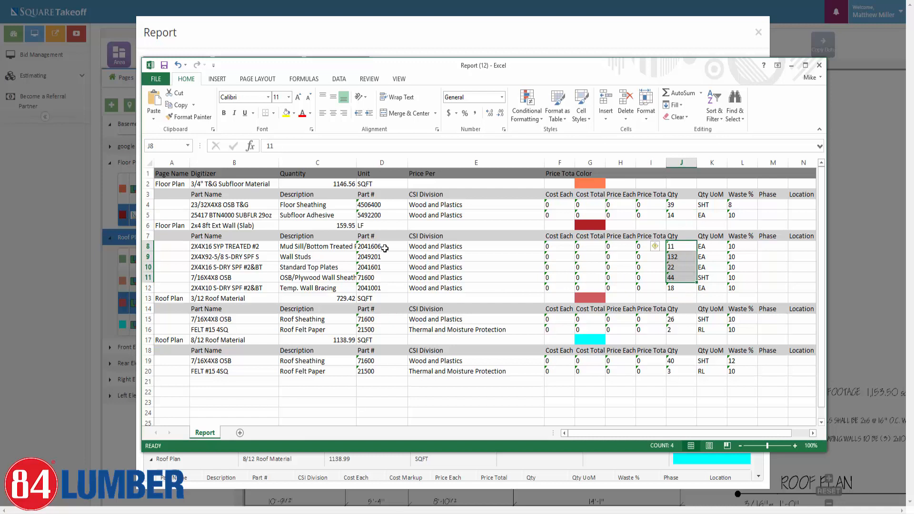
left_click(385, 248)
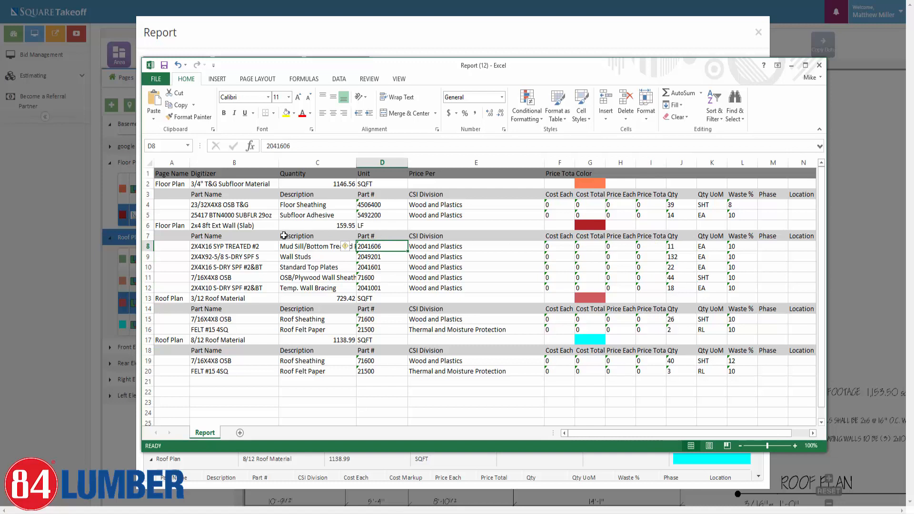
left_click(216, 226)
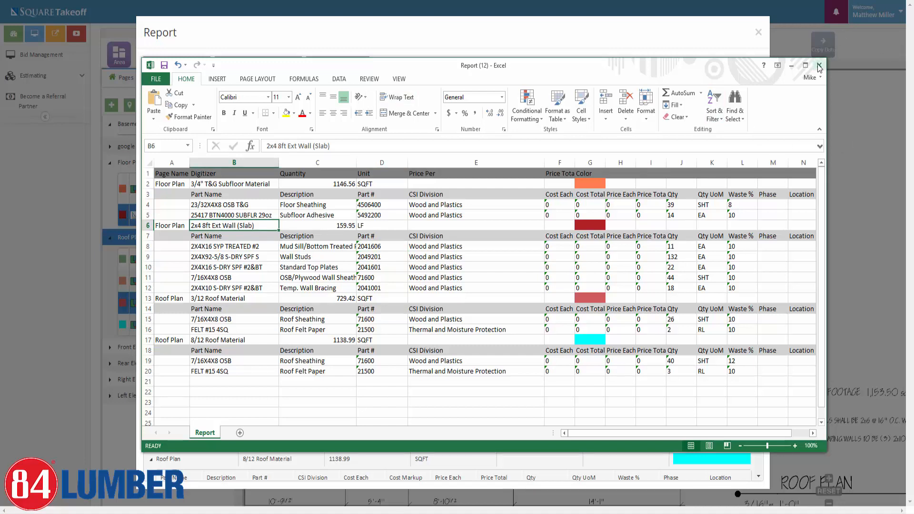
Close the workbook without saving and open the Invoice Report.
left_click(818, 65)
left_click(456, 251)
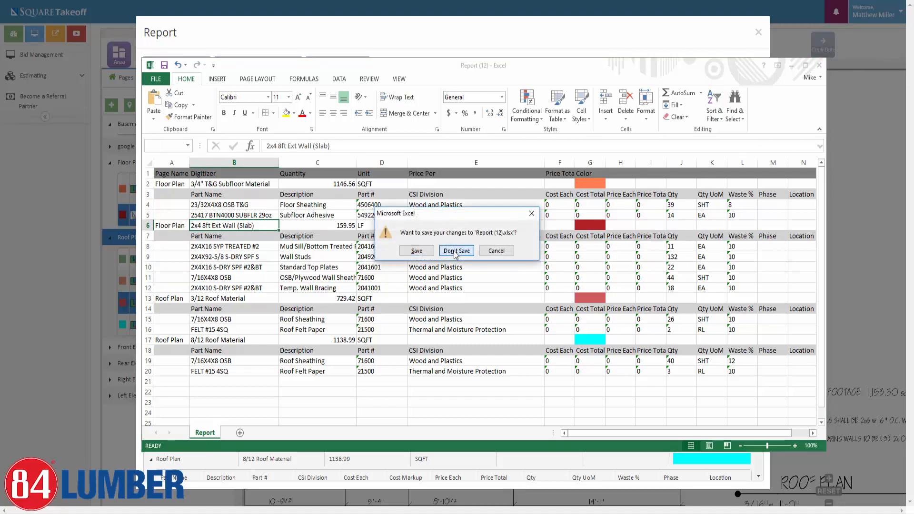
left_click(348, 67)
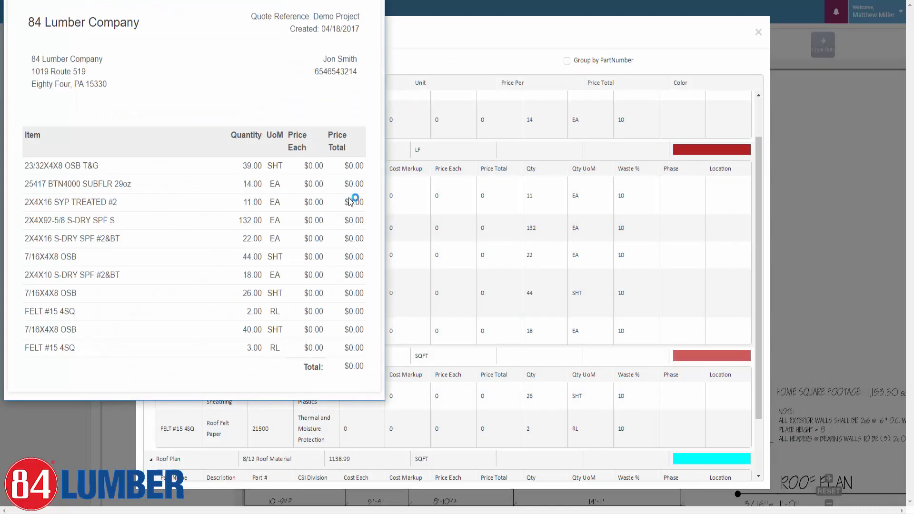
Widen and close the invoice preview, then tick Group by PartNumber.
left_click_drag(385, 398, 668, 398)
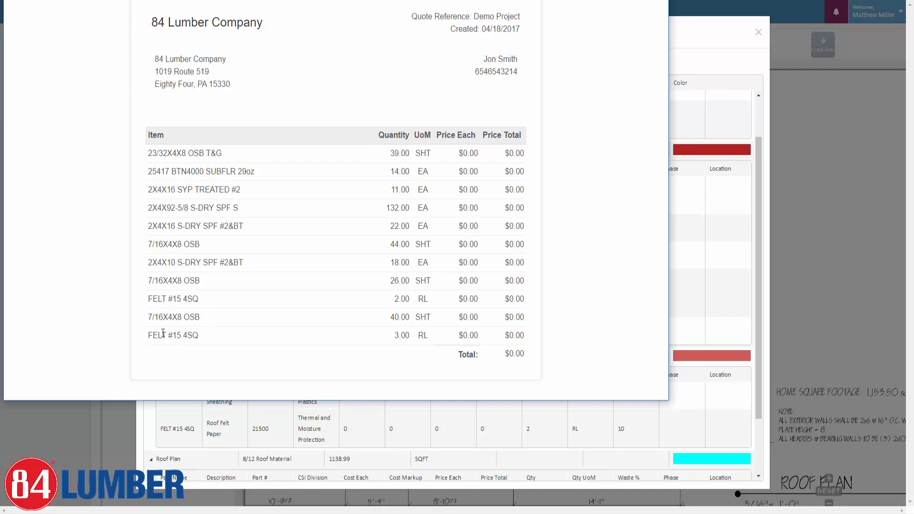
left_click(669, 30)
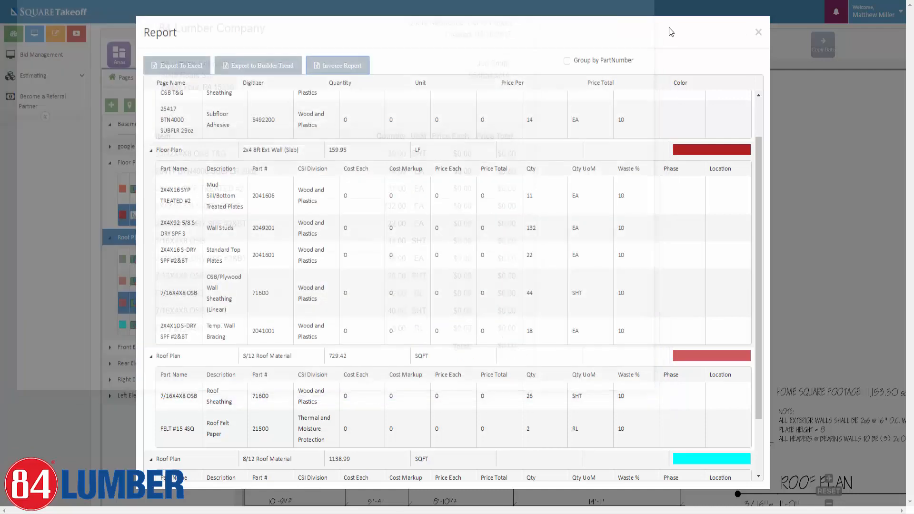
left_click(567, 61)
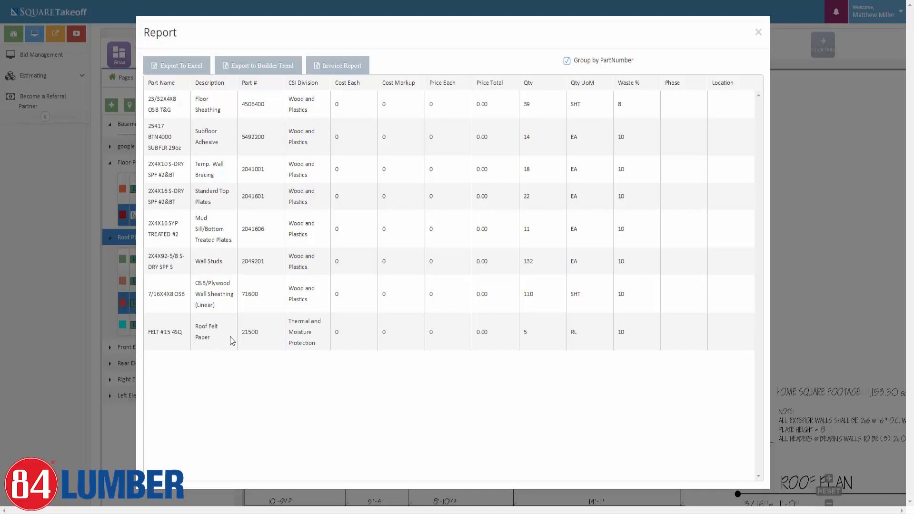
Reopen and close the invoice preview, then export the grouped report to Excel.
left_click(337, 66)
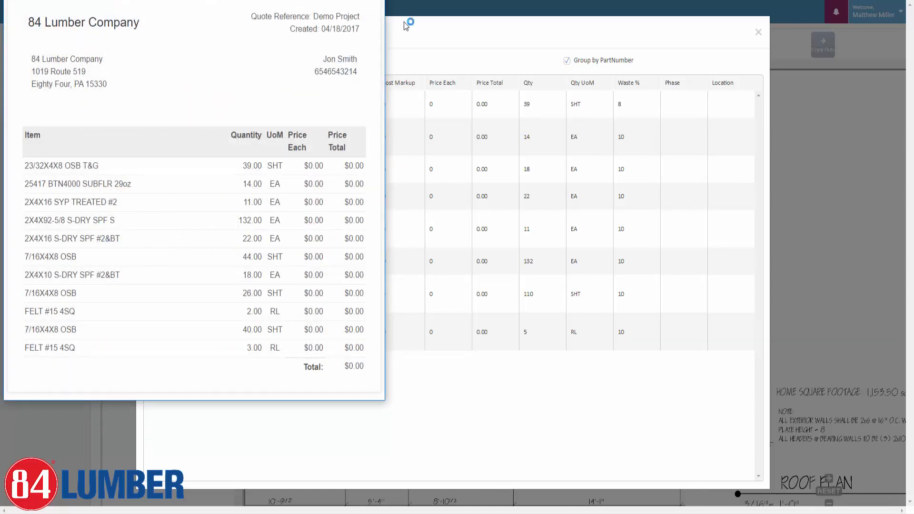
left_click(381, 0)
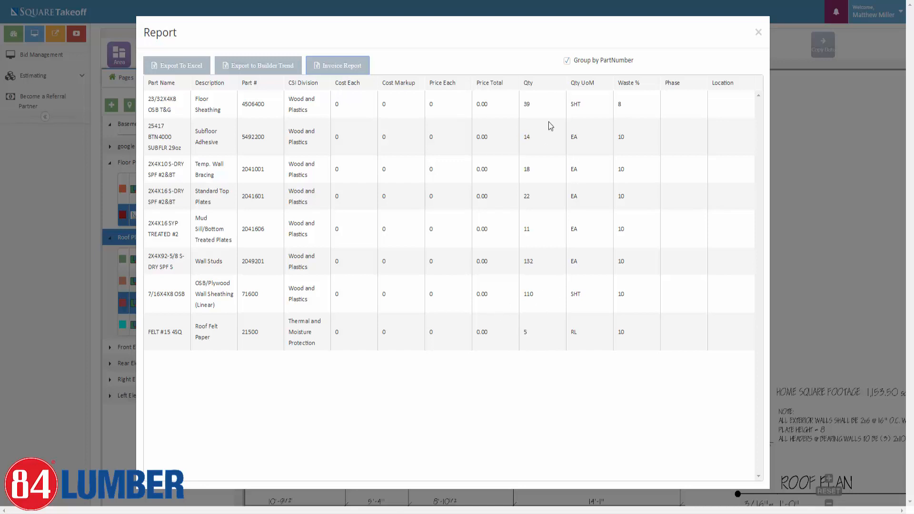
left_click(179, 67)
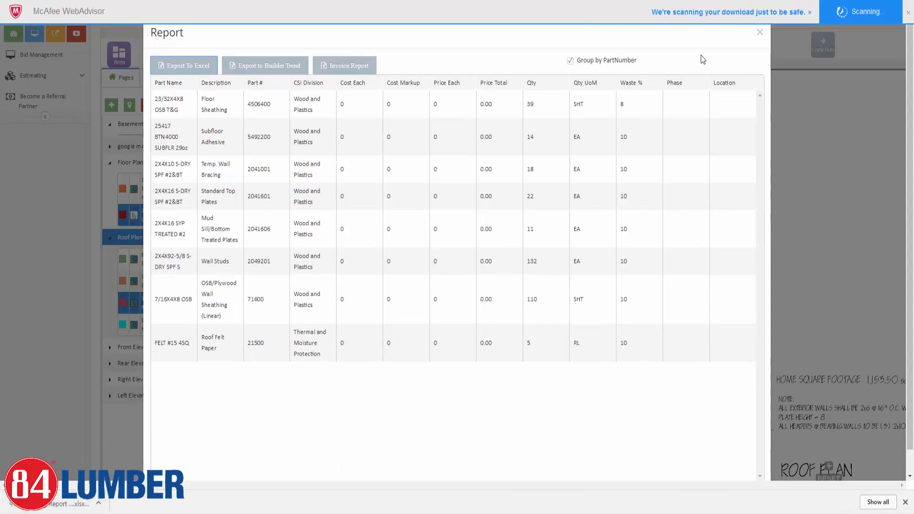
left_click(908, 14)
Open the grouped workbook, select descriptions B2:B9 and quantities I2:I9, then close Excel and the report.
left_click(59, 503)
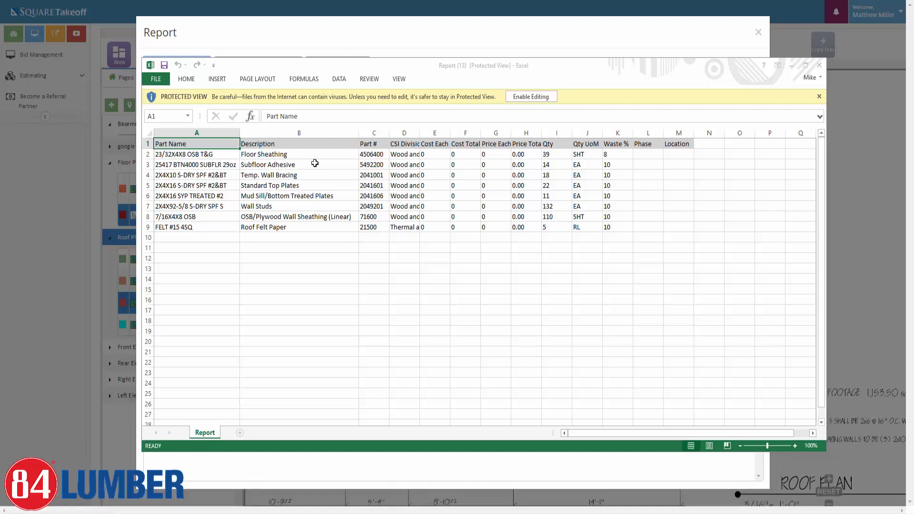
left_click_drag(275, 153, 274, 226)
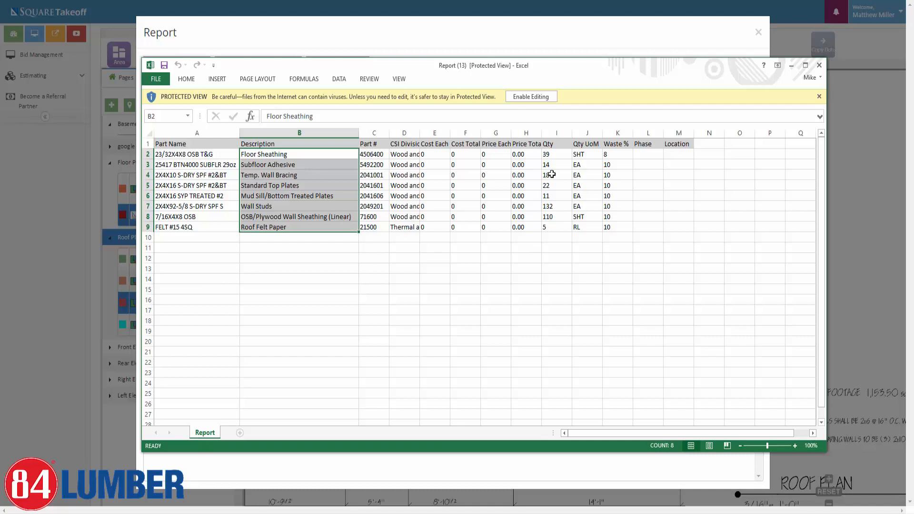
left_click_drag(558, 156, 568, 225)
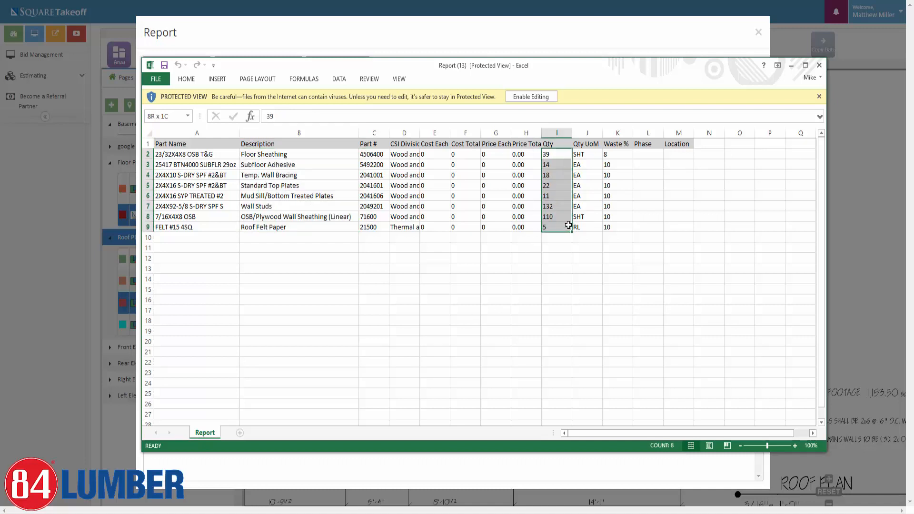
left_click_drag(263, 155, 297, 227)
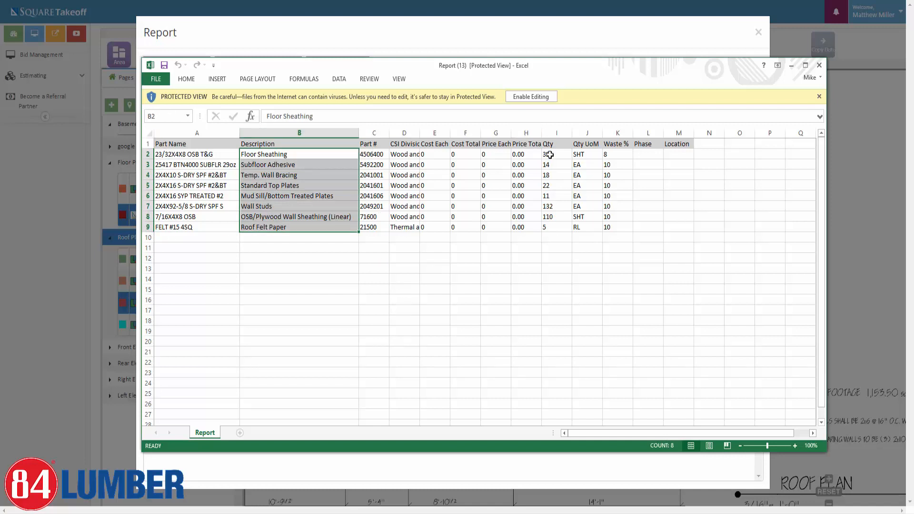
left_click(818, 64)
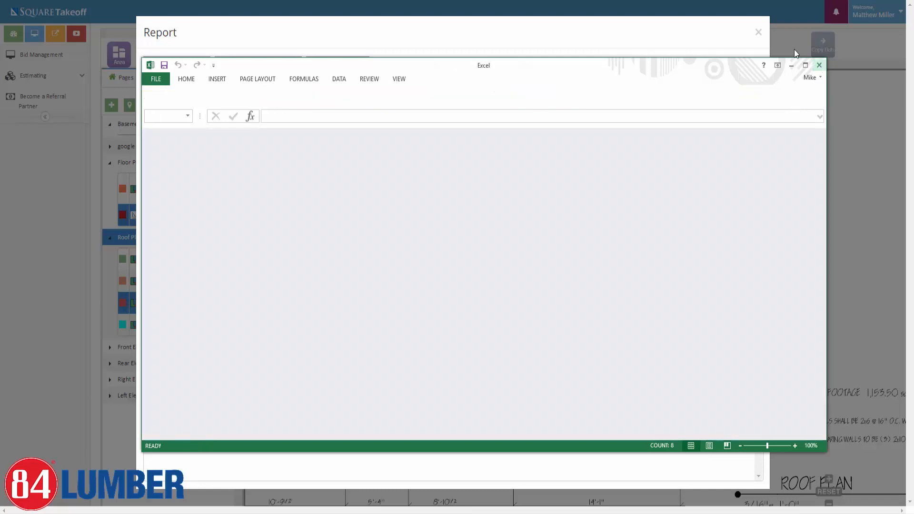
left_click(758, 32)
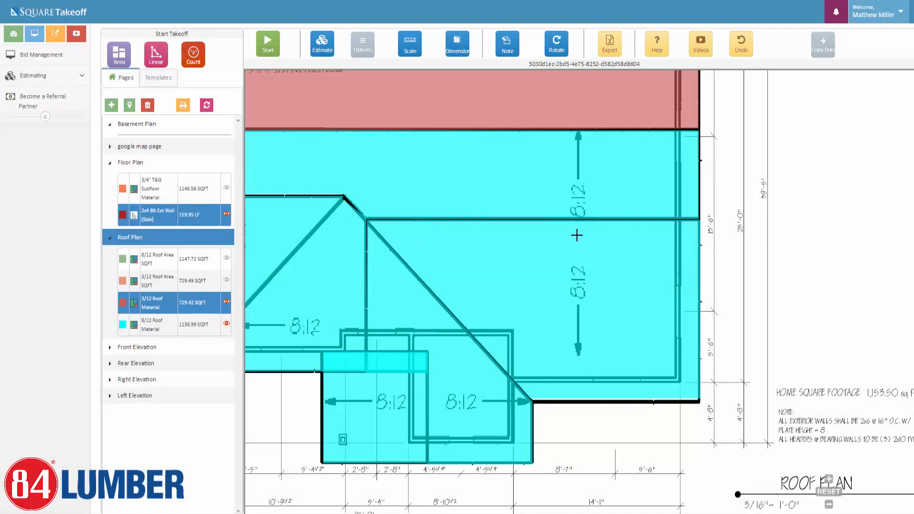